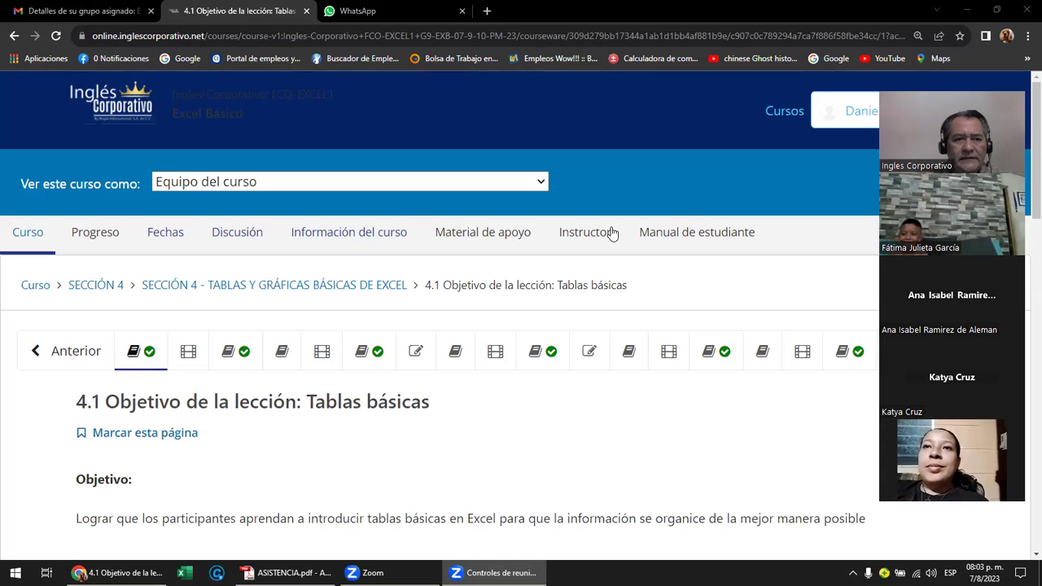
# From the course outline, collapse SECCIÓN 1 and open the SECCIÓN 2 references and functions lesson.
pyautogui.click(28, 238)
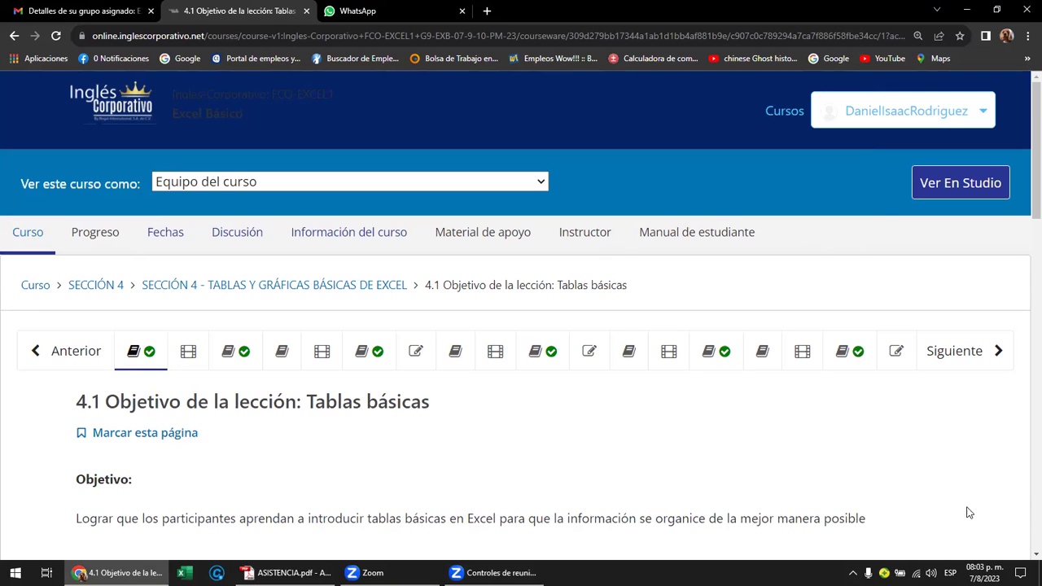
pyautogui.click(33, 237)
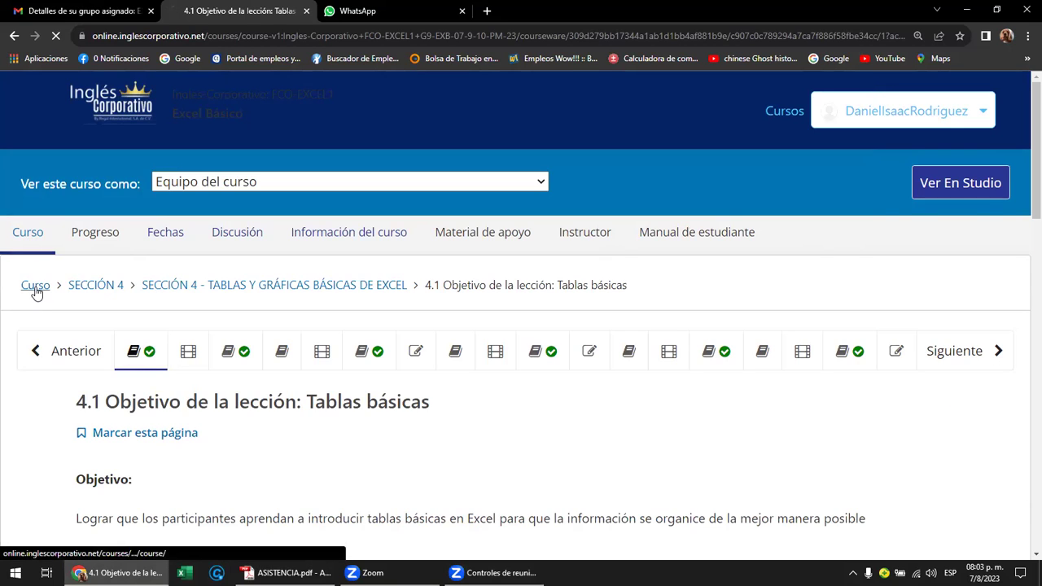
pyautogui.scroll(-3, 35, 290)
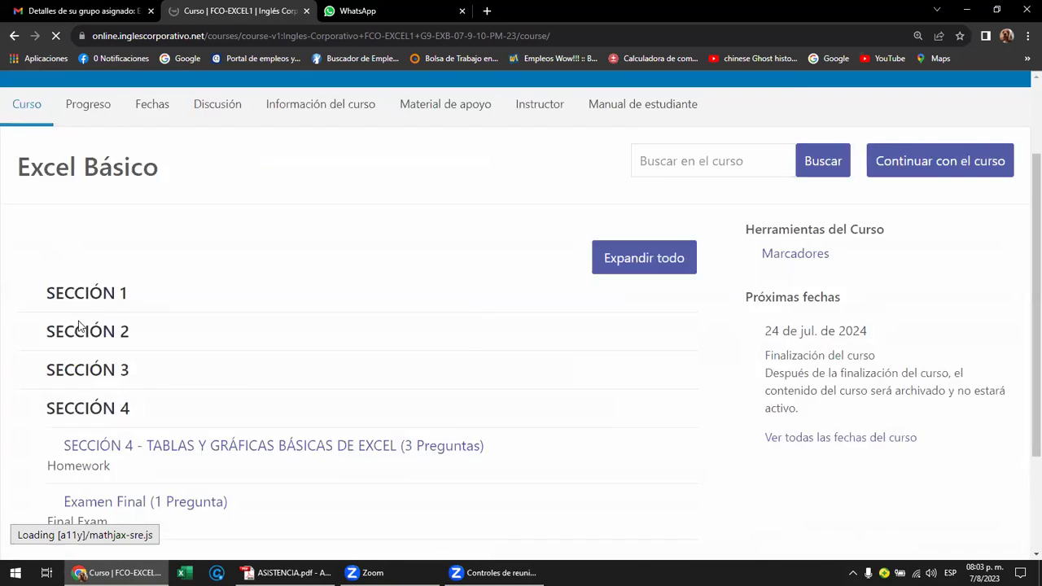
pyautogui.click(109, 214)
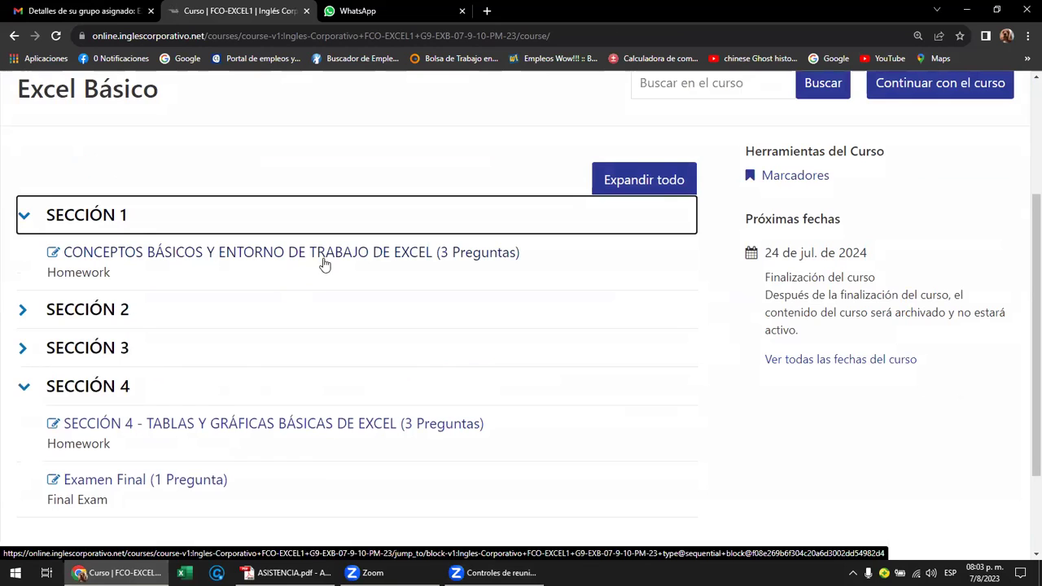
pyautogui.click(26, 218)
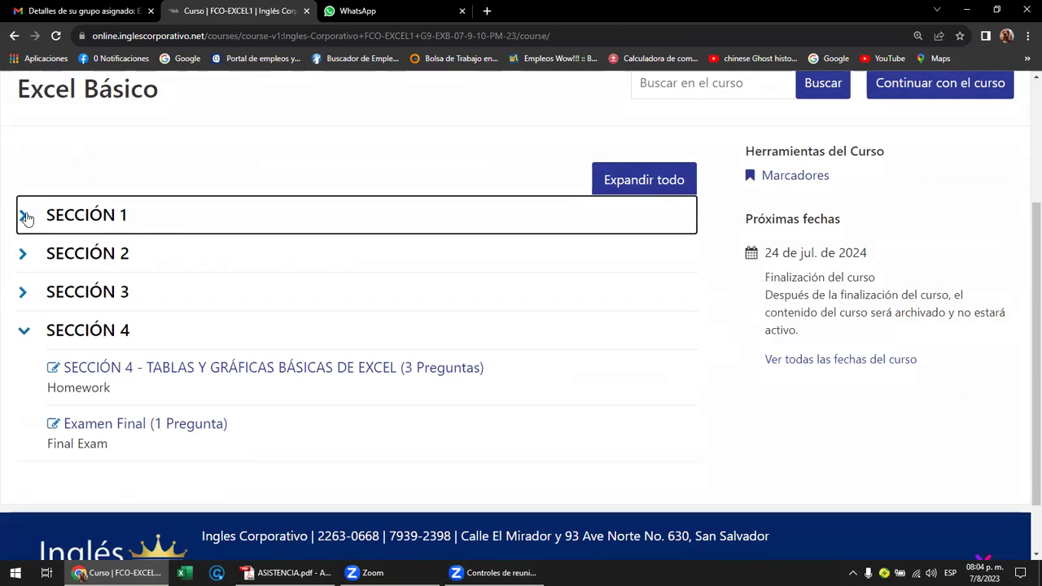
pyautogui.click(24, 255)
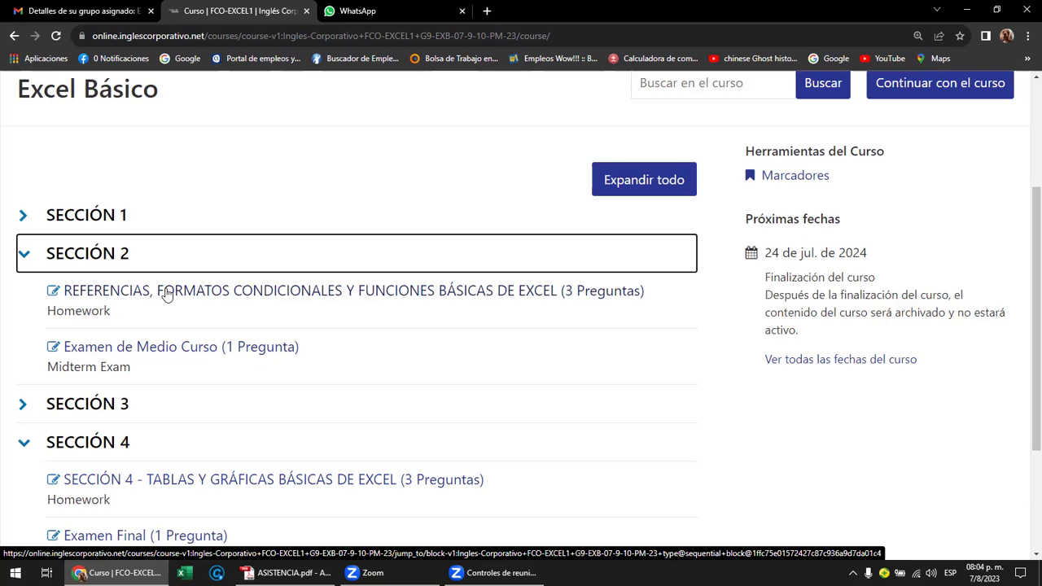
pyautogui.click(166, 293)
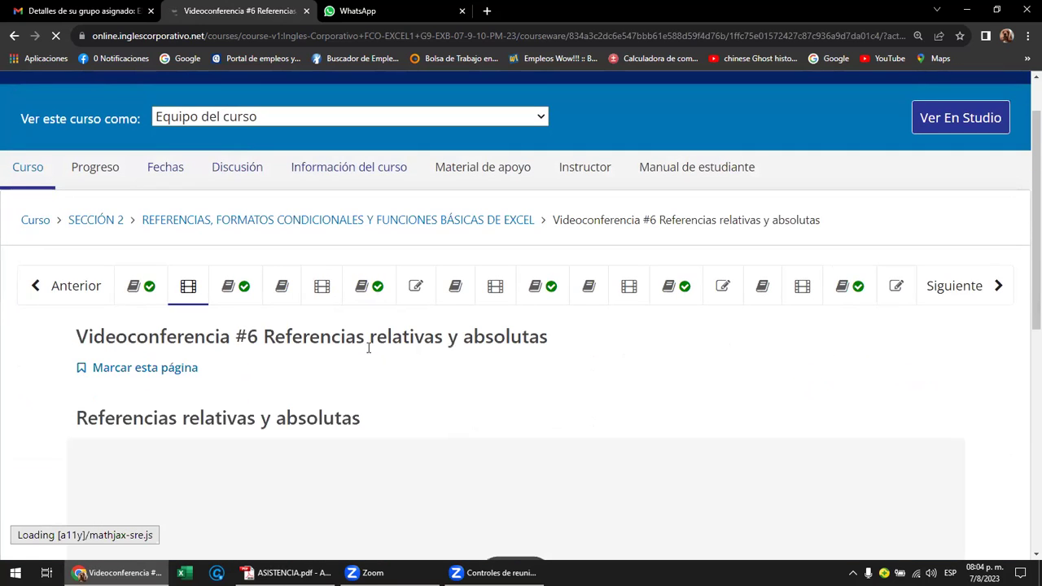
# Go back to the 2.1 objective unit and scroll down through its explanatory slides.
pyautogui.scroll(-2, 368, 348)
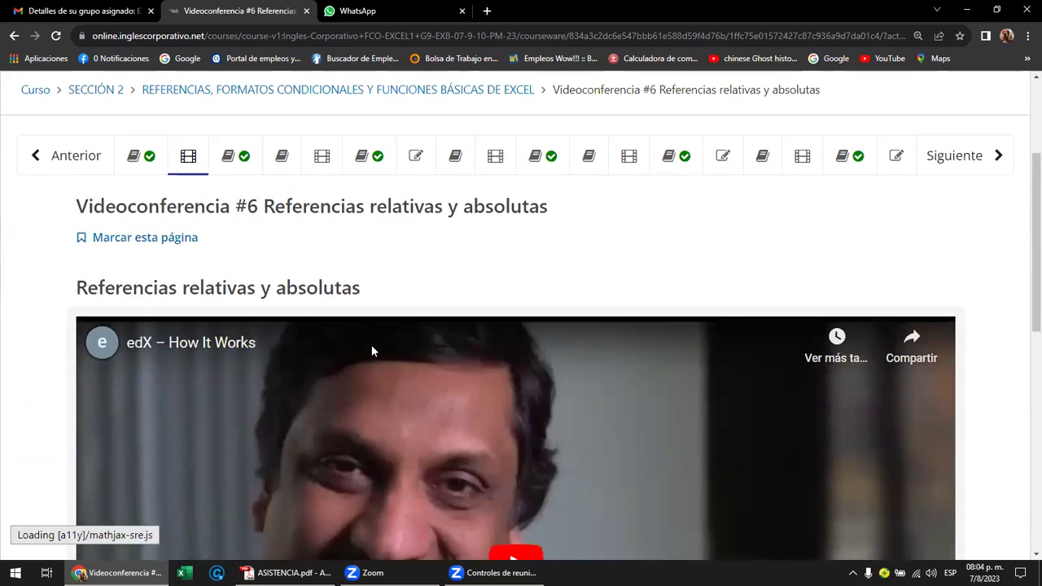
pyautogui.click(69, 161)
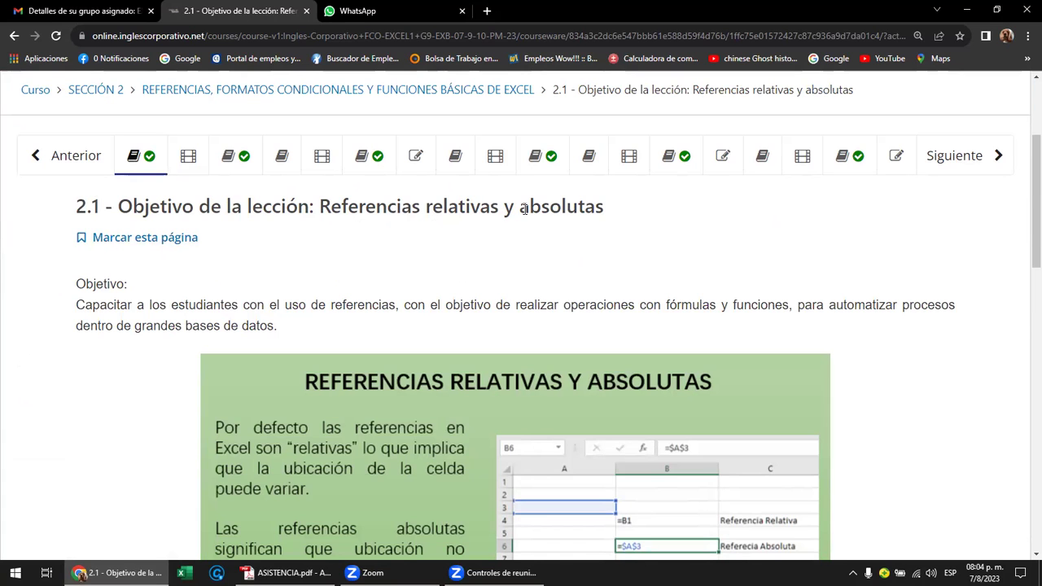
pyautogui.scroll(-2, 524, 208)
pyautogui.scroll(-2, 524, 213)
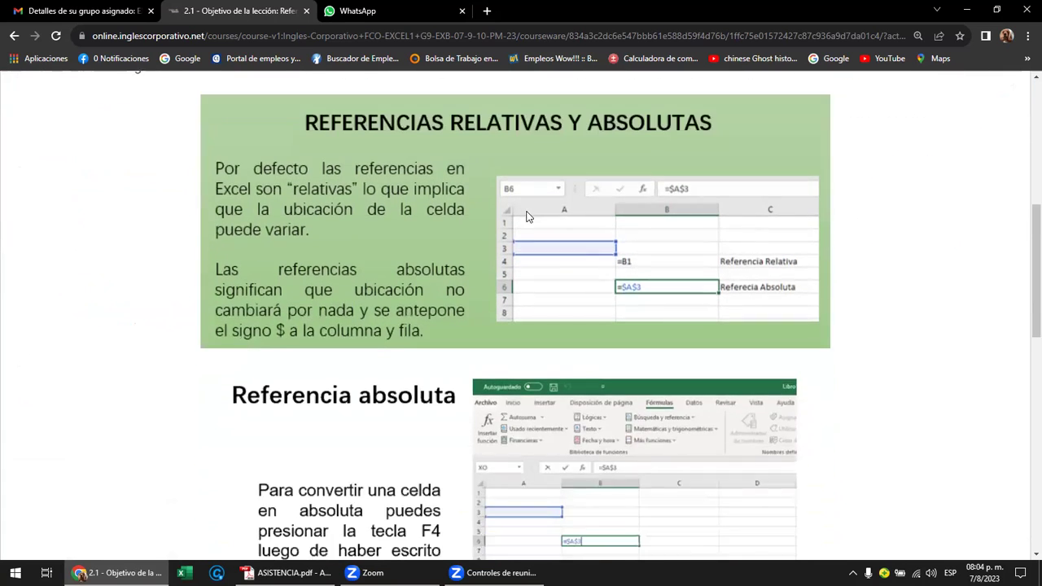
pyautogui.scroll(-1, 526, 217)
pyautogui.scroll(-2, 526, 217)
pyautogui.scroll(-1, 526, 216)
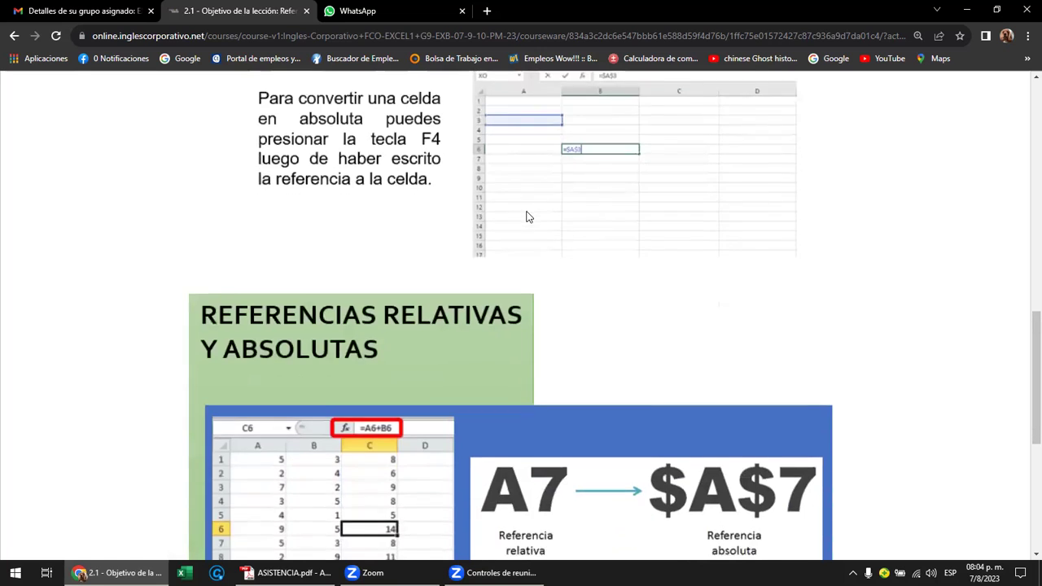
pyautogui.scroll(-1, 526, 216)
pyautogui.scroll(-2, 526, 216)
pyautogui.scroll(-2, 526, 217)
# Scroll back to the top of the 2.1 page and review the objective slides.
pyautogui.scroll(3, 526, 216)
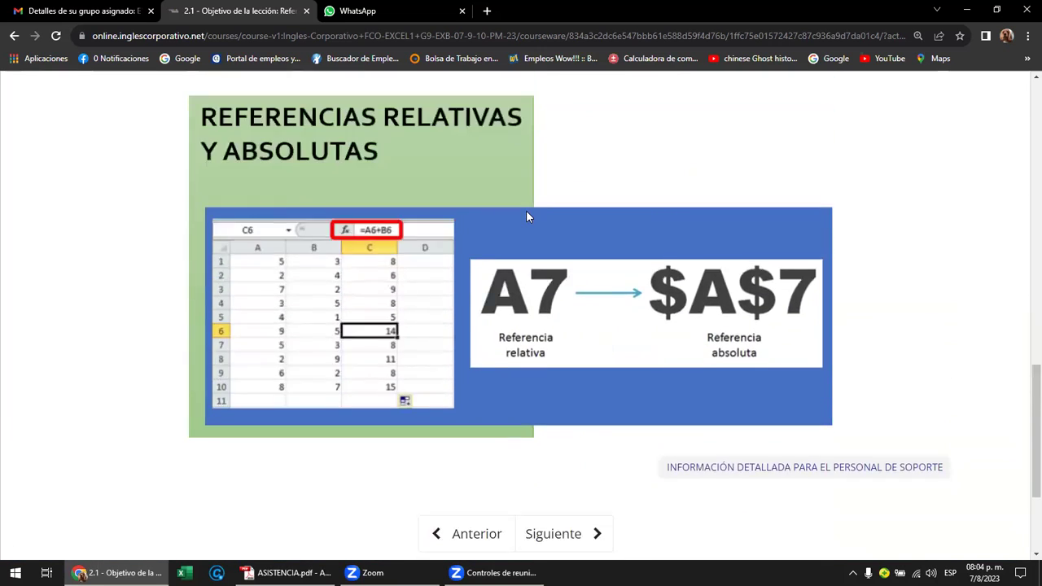
pyautogui.scroll(4, 525, 216)
pyautogui.scroll(3, 526, 217)
pyautogui.scroll(2, 526, 216)
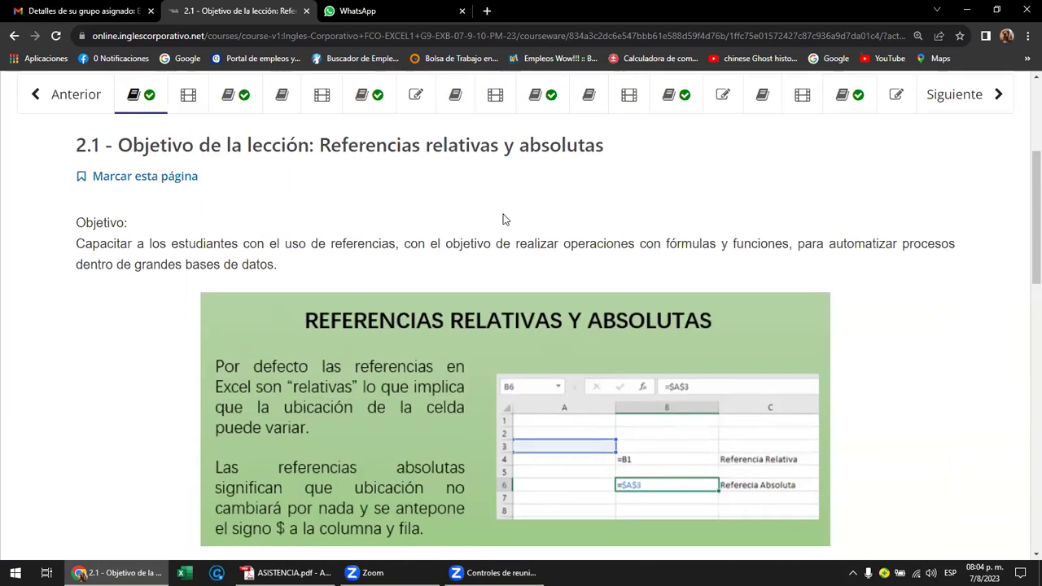
pyautogui.scroll(1, 474, 236)
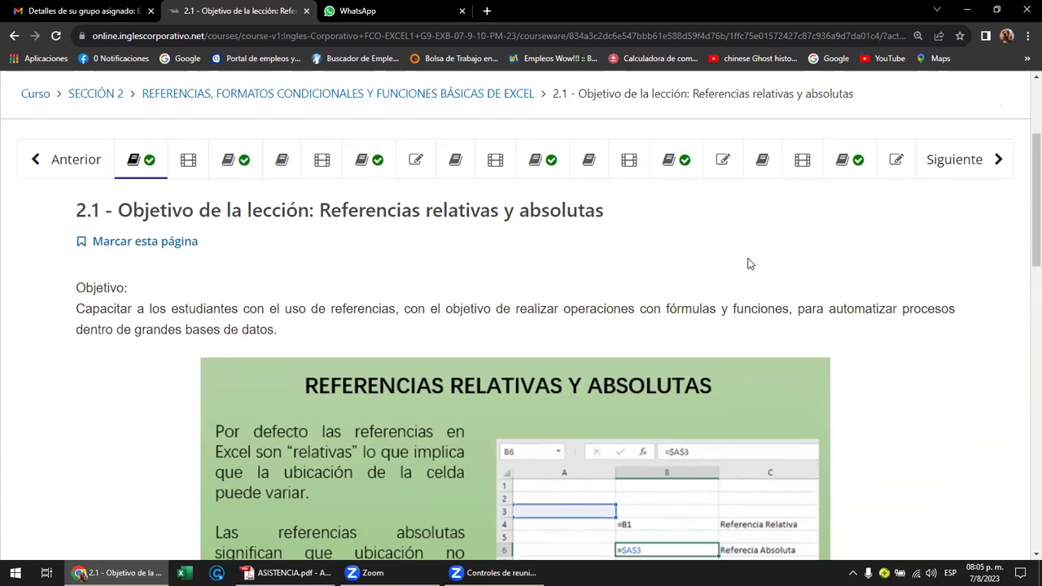
pyautogui.scroll(-1, 750, 263)
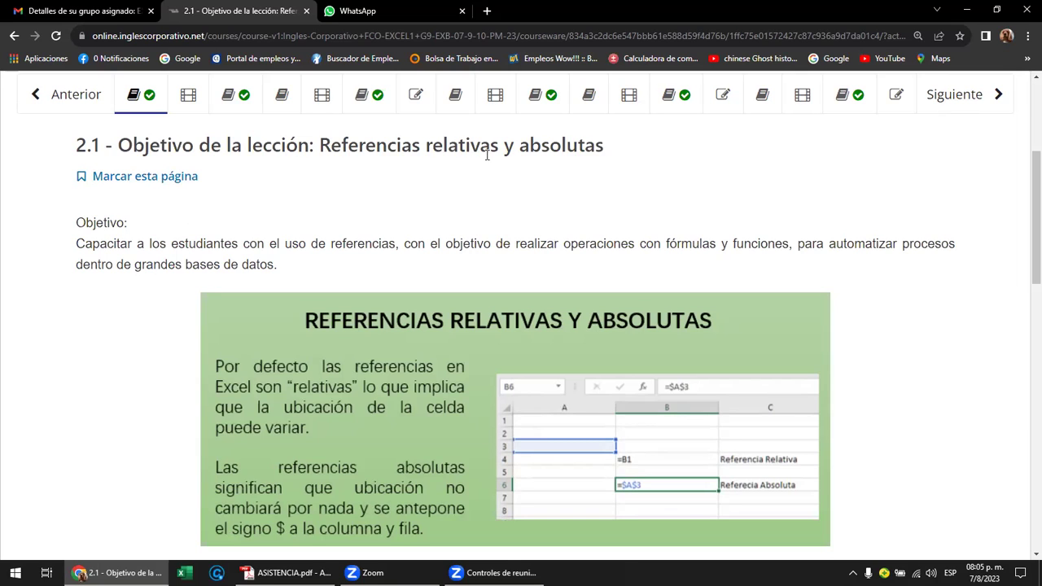
pyautogui.scroll(-1, 488, 163)
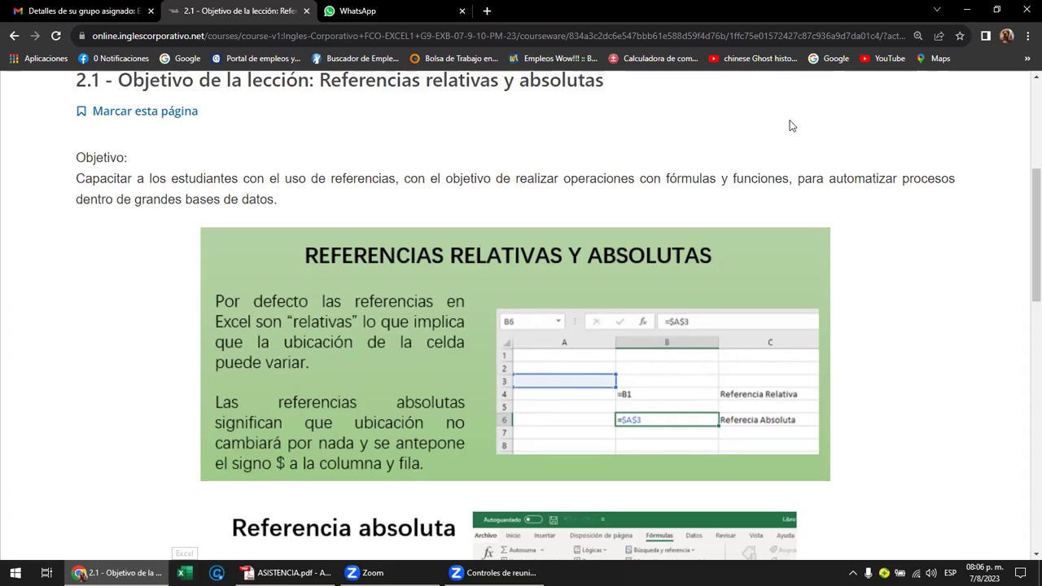
# Open HOJA PRÁCTICA - SECCION 2 from INGLES CORPORATIVO > GRUPO 8 > SECCION 2 in File Explorer.
pyautogui.click(965, 10)
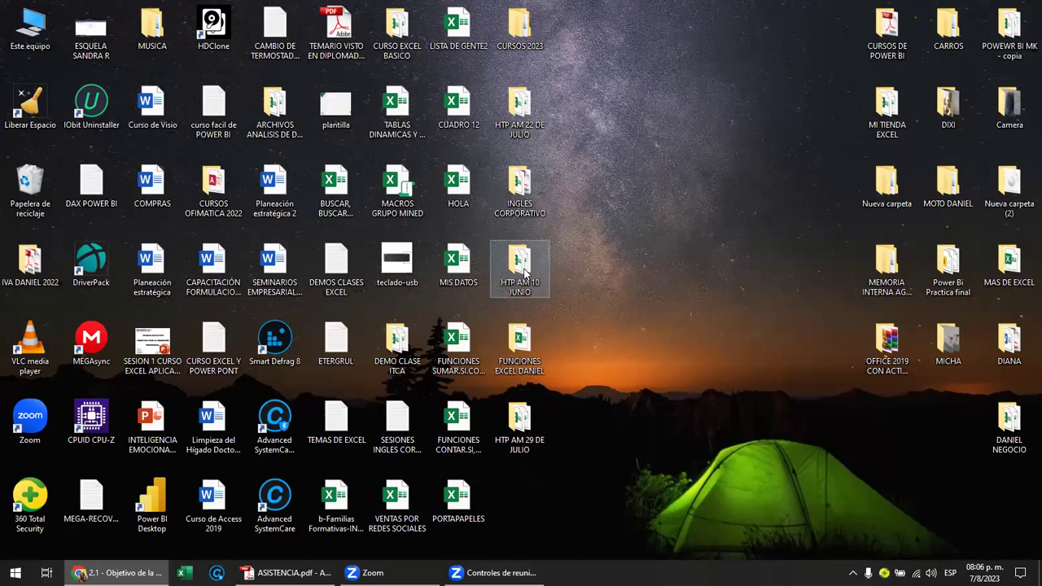
pyautogui.doubleClick(519, 186)
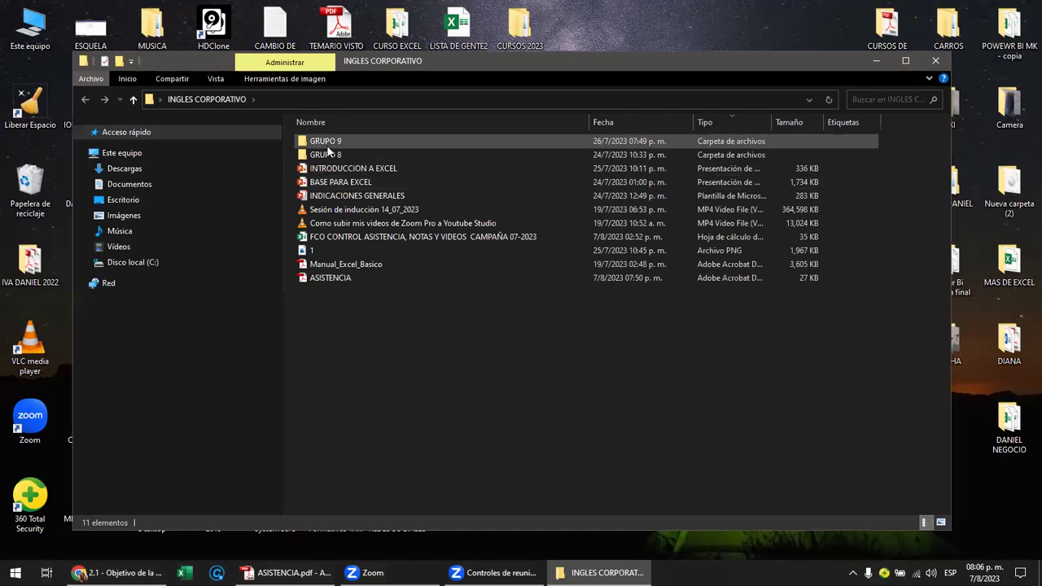
pyautogui.doubleClick(328, 155)
pyautogui.click(346, 155)
pyautogui.doubleClick(346, 156)
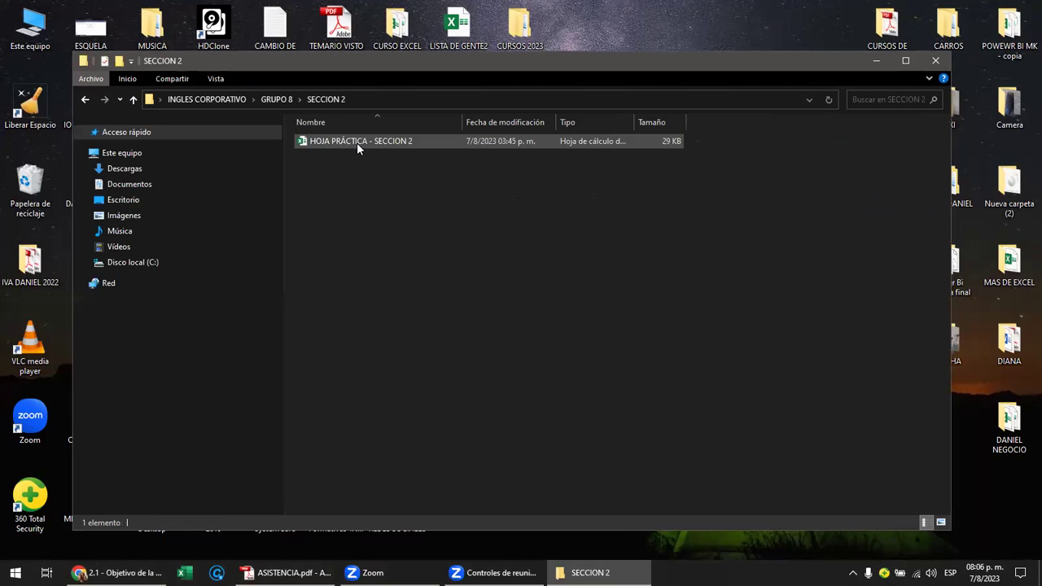
pyautogui.click(359, 145)
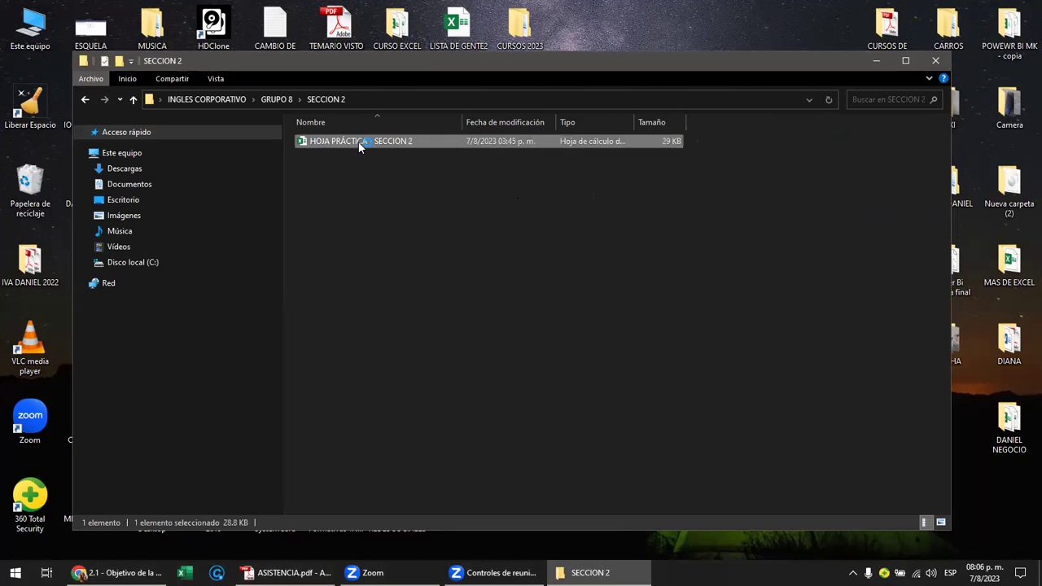
pyautogui.doubleClick(358, 143)
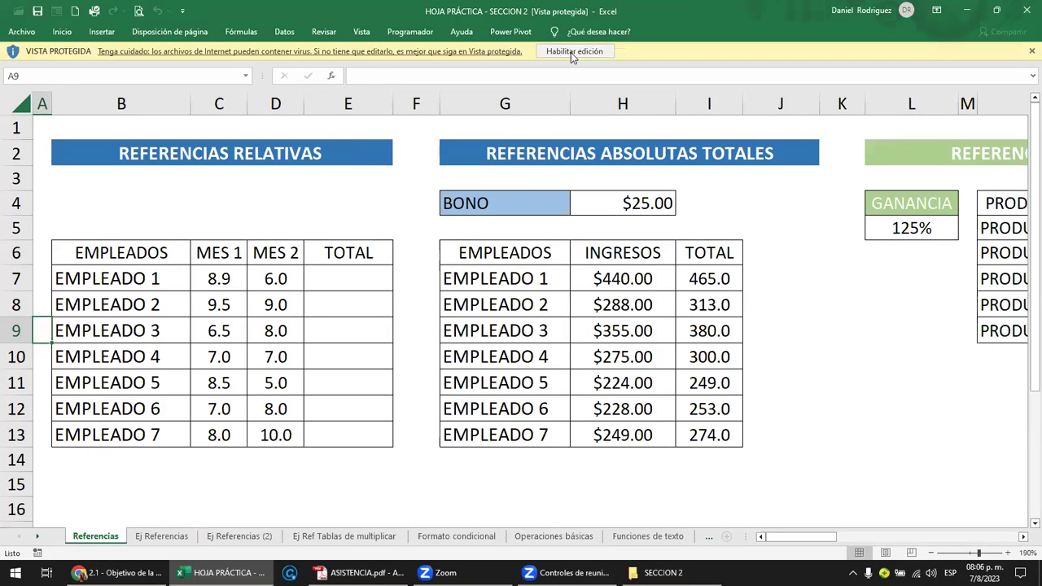
pyautogui.click(573, 51)
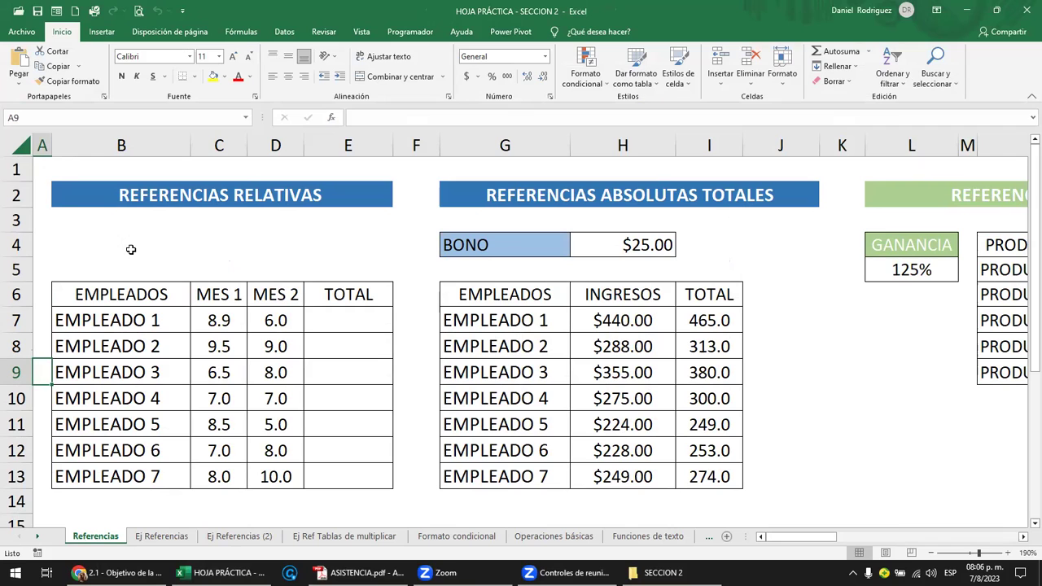
pyautogui.click(115, 227)
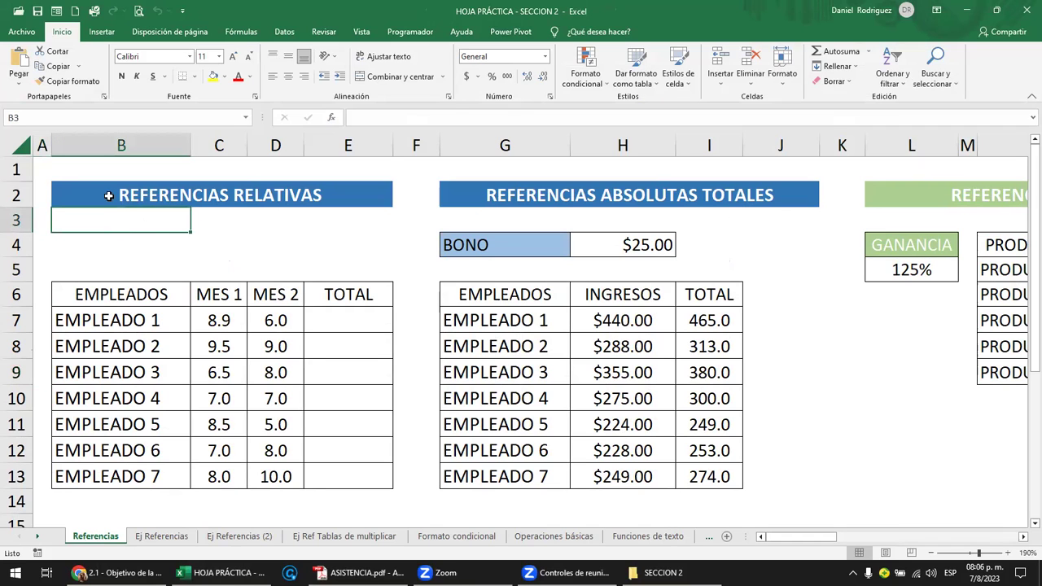
pyautogui.moveTo(91, 193)
pyautogui.mouseDown()
pyautogui.moveTo(248, 377)
pyautogui.moveTo(255, 476)
pyautogui.mouseUp()
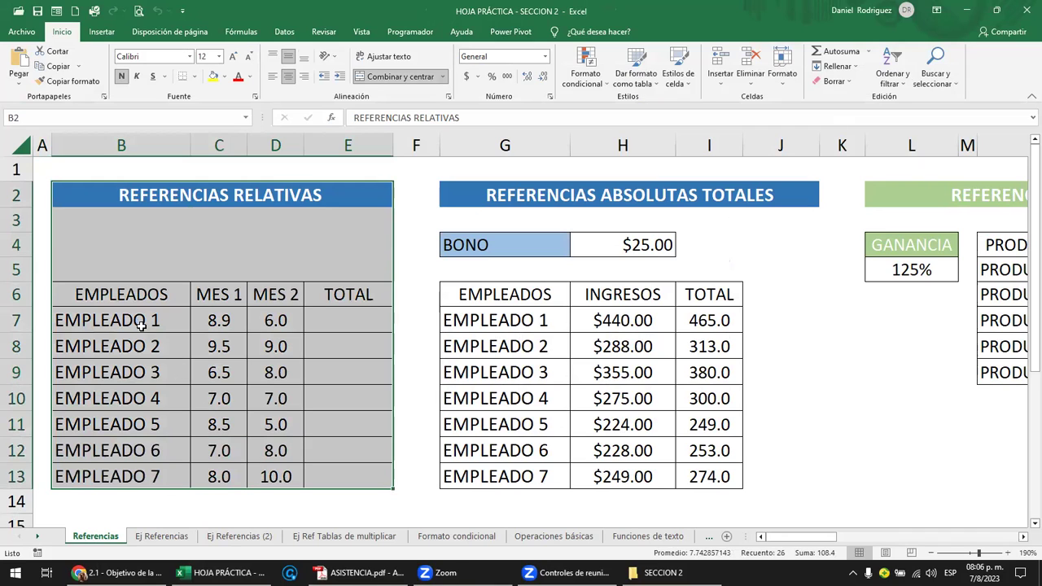
pyautogui.click(156, 199)
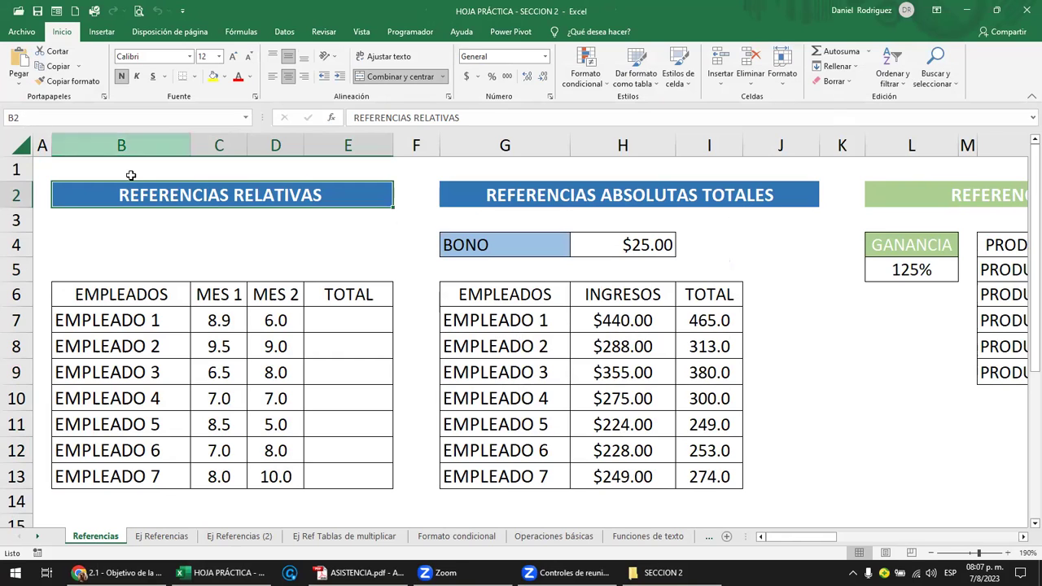
pyautogui.click(118, 294)
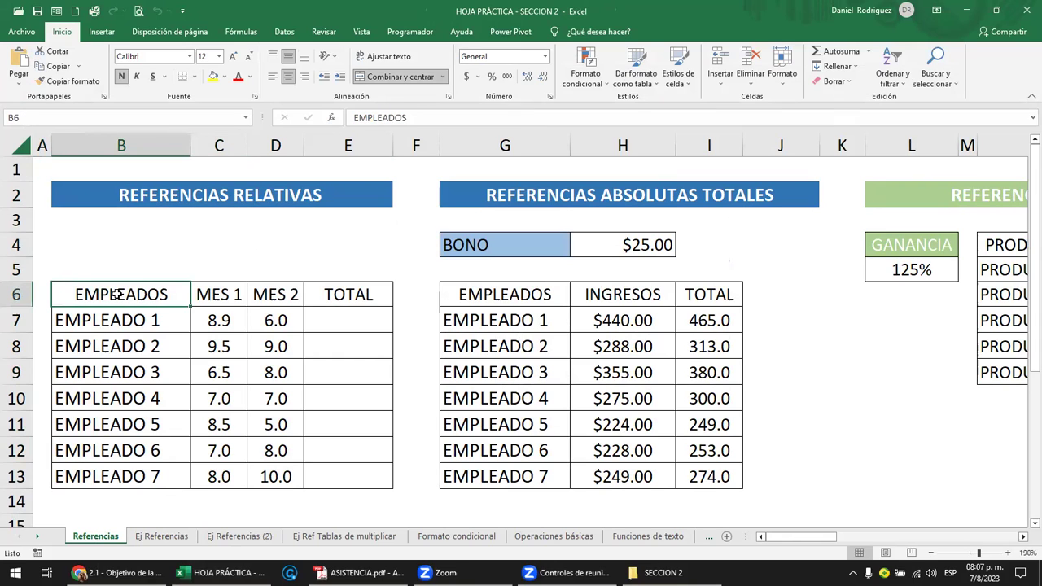
pyautogui.moveTo(118, 294); pyautogui.dragTo(329, 294)
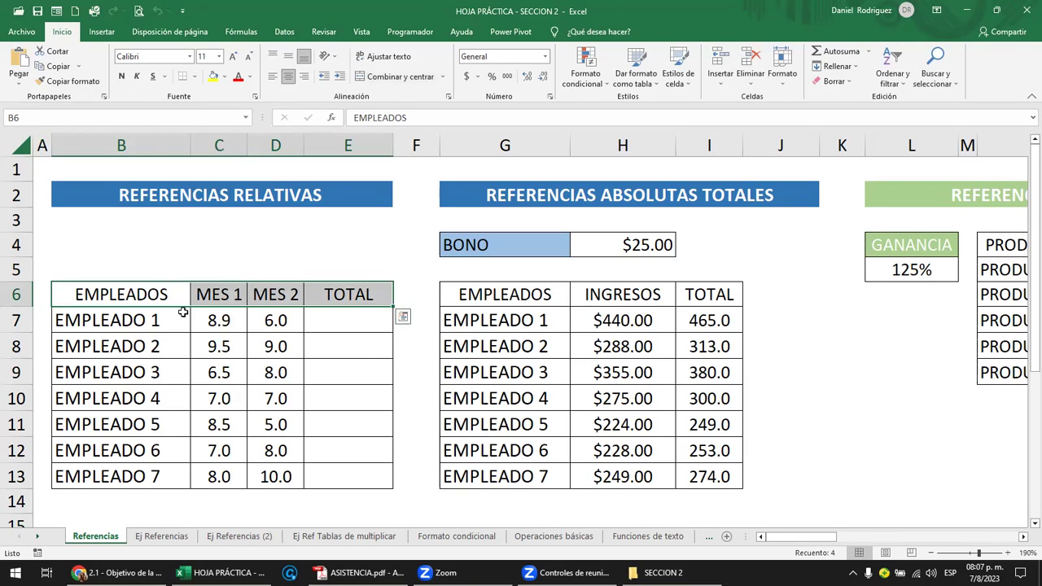
pyautogui.click(138, 299)
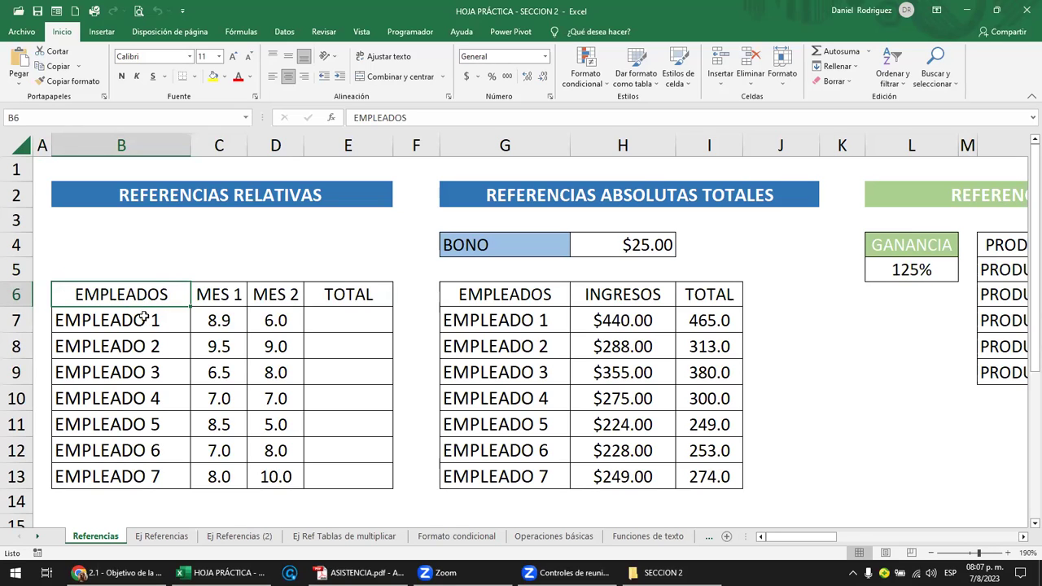
pyautogui.click(14, 118)
pyautogui.moveTo(122, 316); pyautogui.dragTo(150, 472)
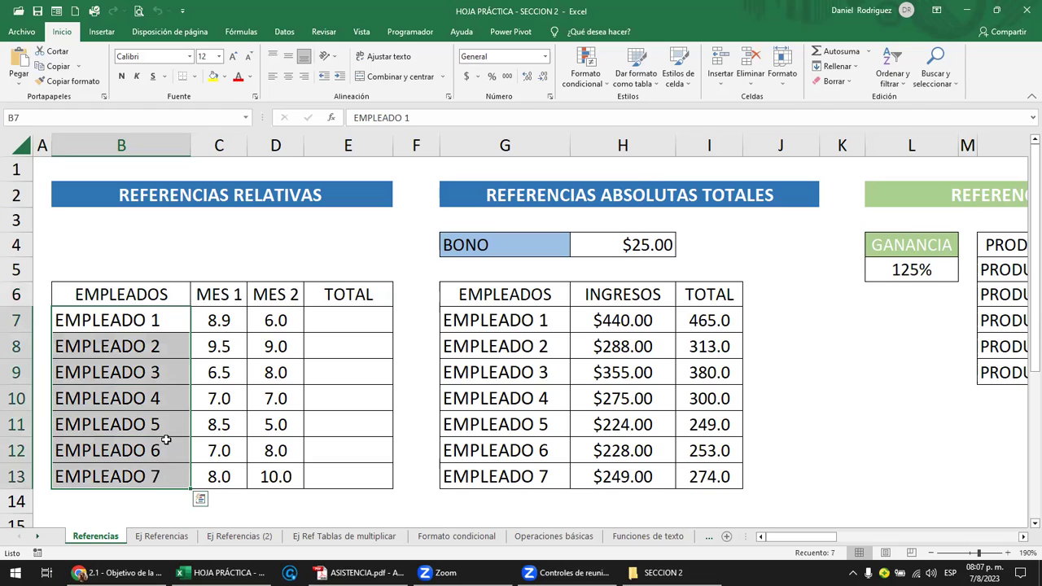
pyautogui.click(146, 320)
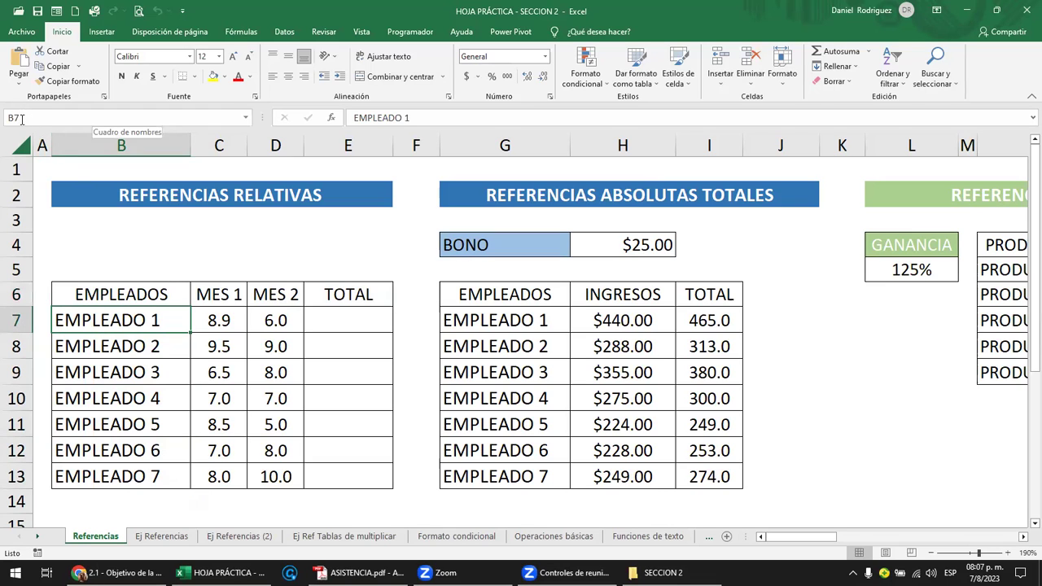
pyautogui.click(213, 322)
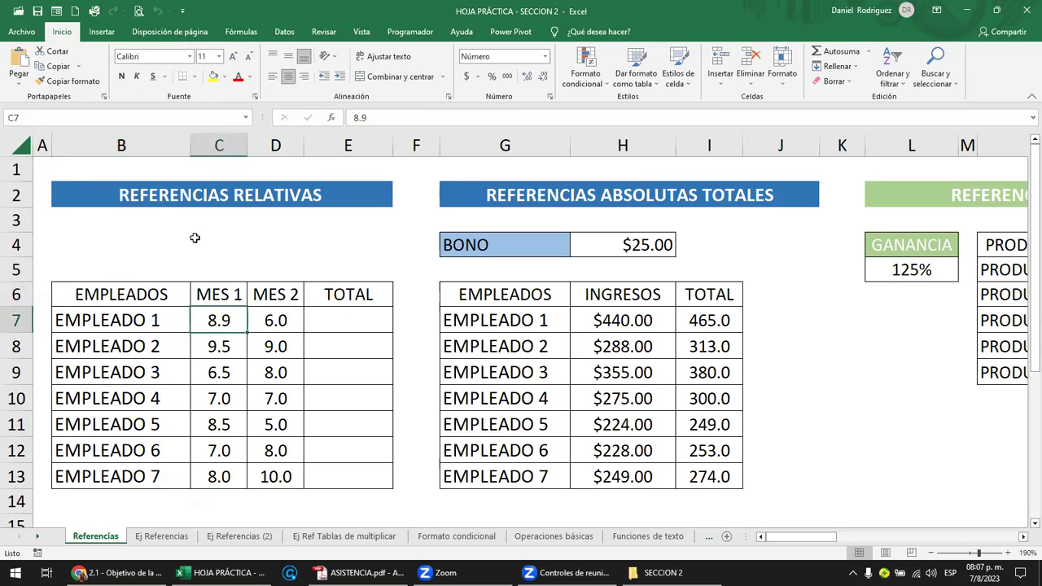
pyautogui.click(275, 320)
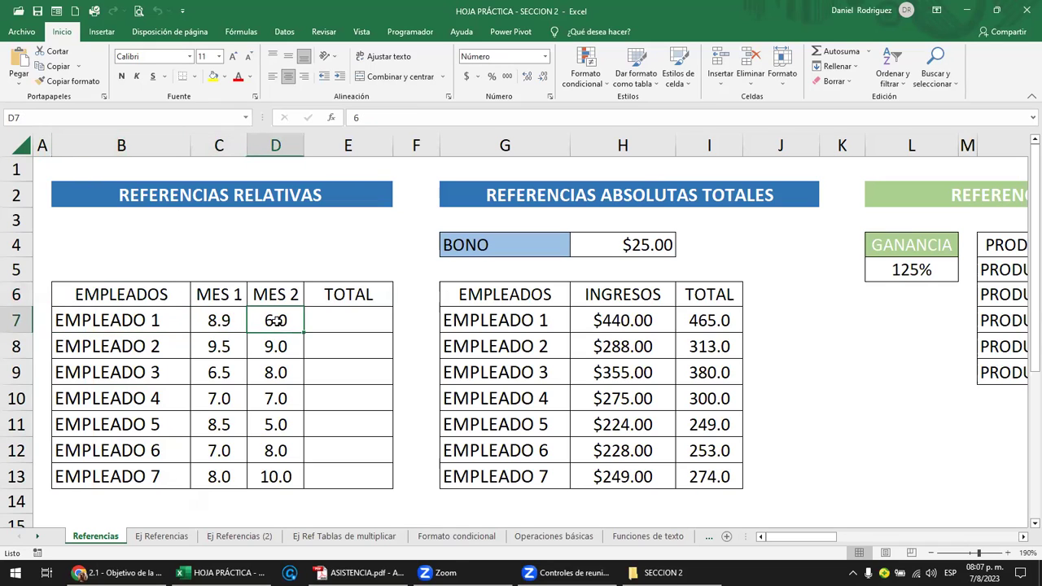
pyautogui.click(224, 321)
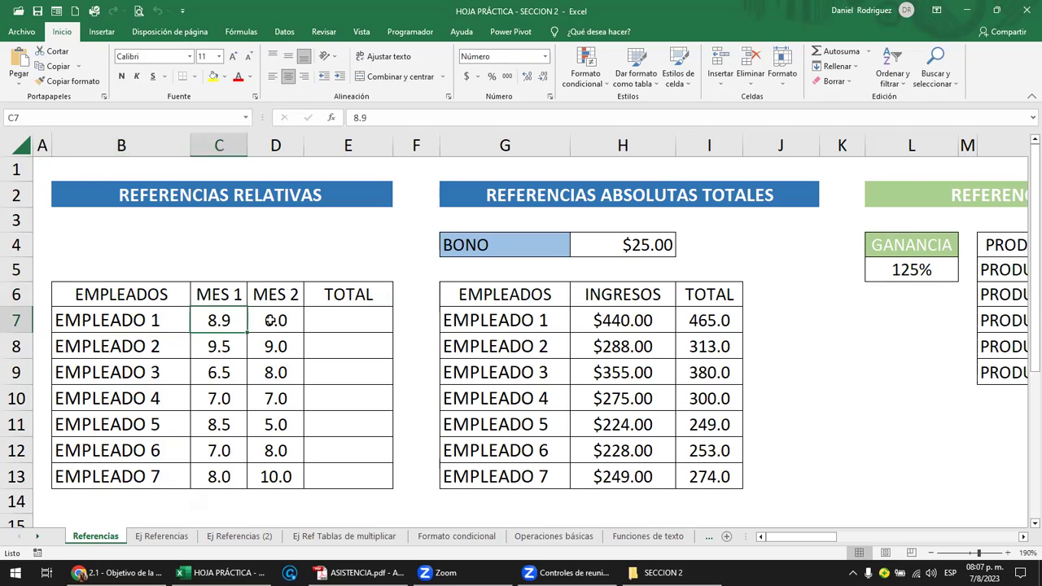
pyautogui.click(271, 320)
pyautogui.click(220, 321)
pyautogui.click(279, 322)
pyautogui.click(226, 322)
pyautogui.click(31, 118)
pyautogui.click(276, 322)
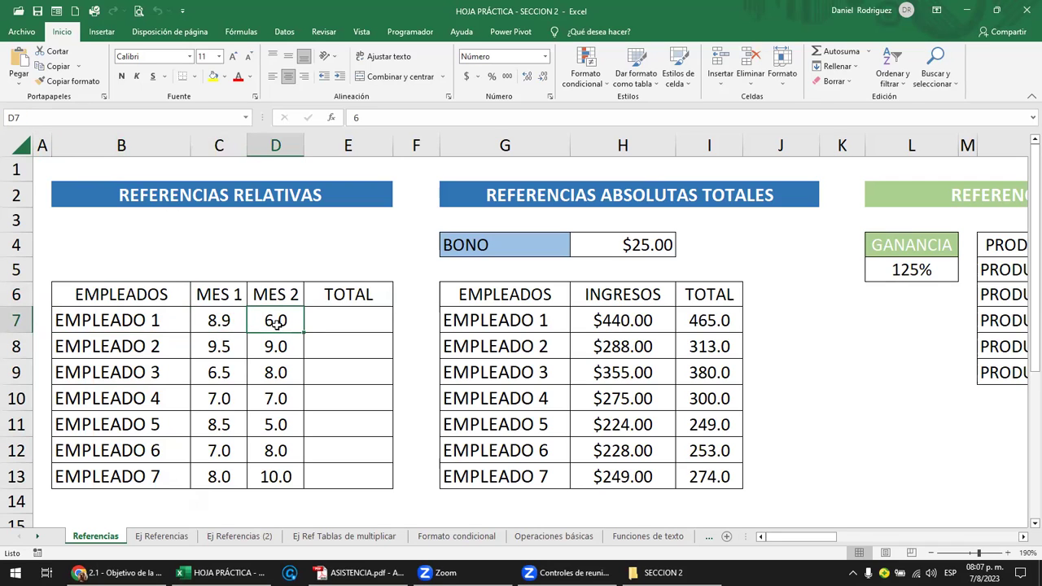
pyautogui.click(326, 322)
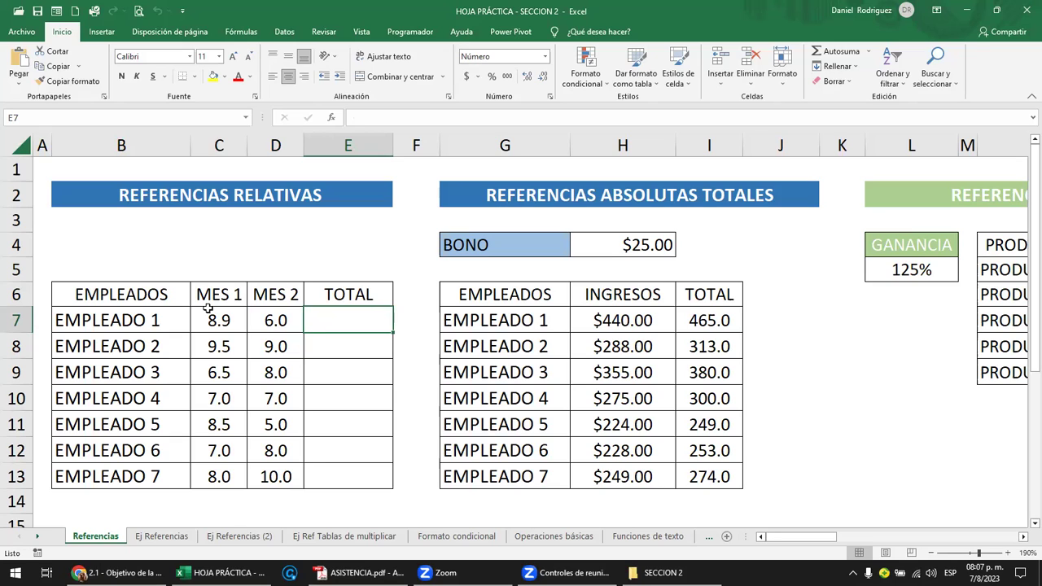
# Enter =C7+D7 in E7 to total EMPLEADO 1's MES 1 and MES 2.
pyautogui.click(182, 193)
pyautogui.click(331, 322)
pyautogui.click(220, 321)
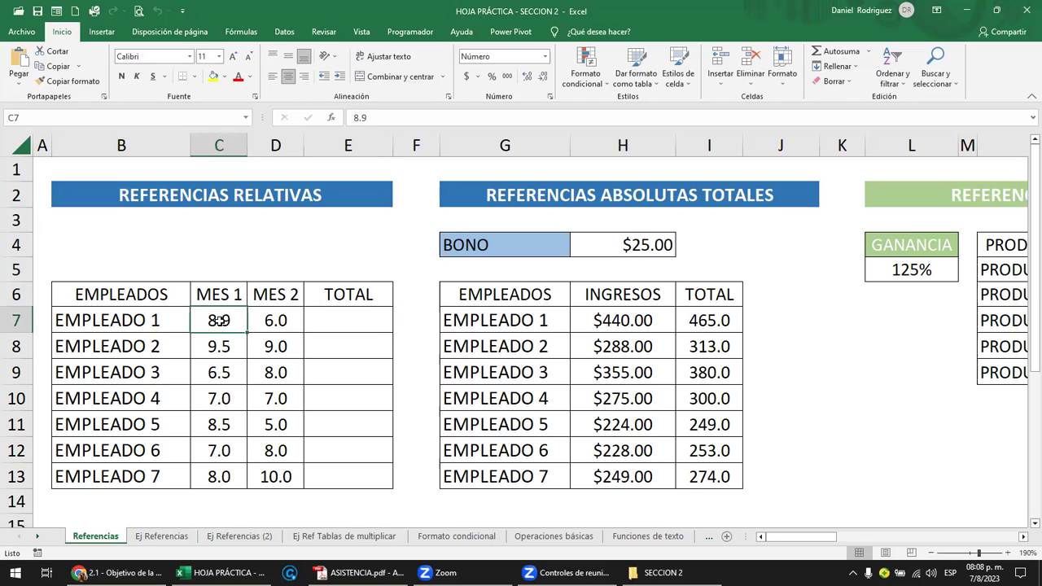
pyautogui.click(277, 319)
pyautogui.click(335, 319)
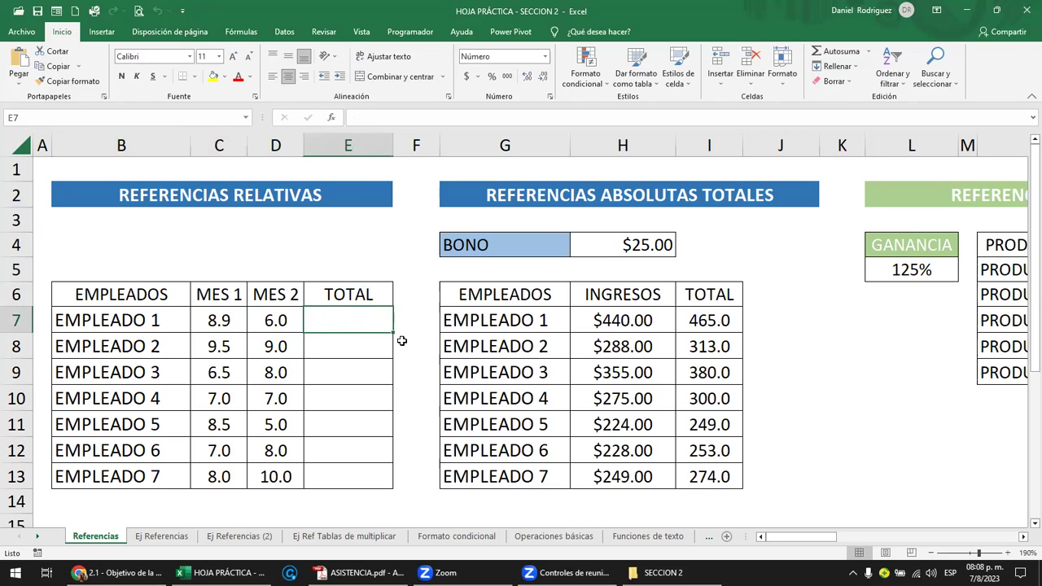
pyautogui.write('=')
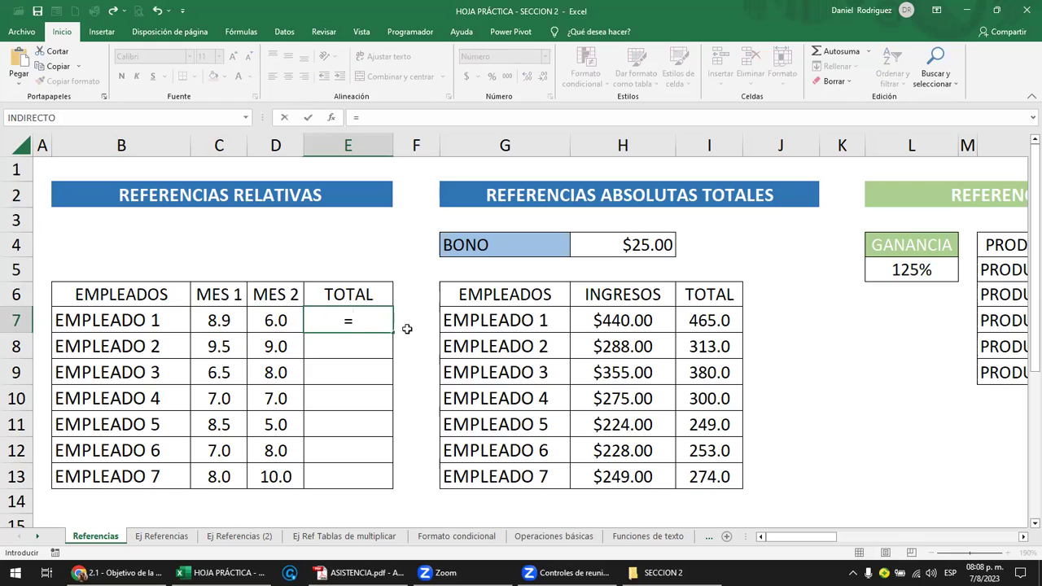
pyautogui.click(225, 321)
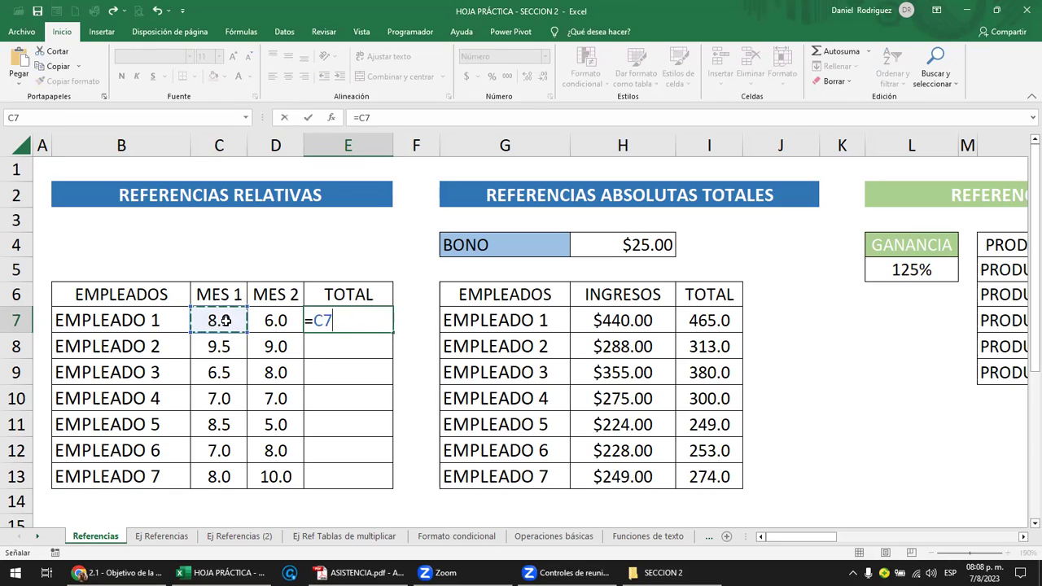
pyautogui.write('+')
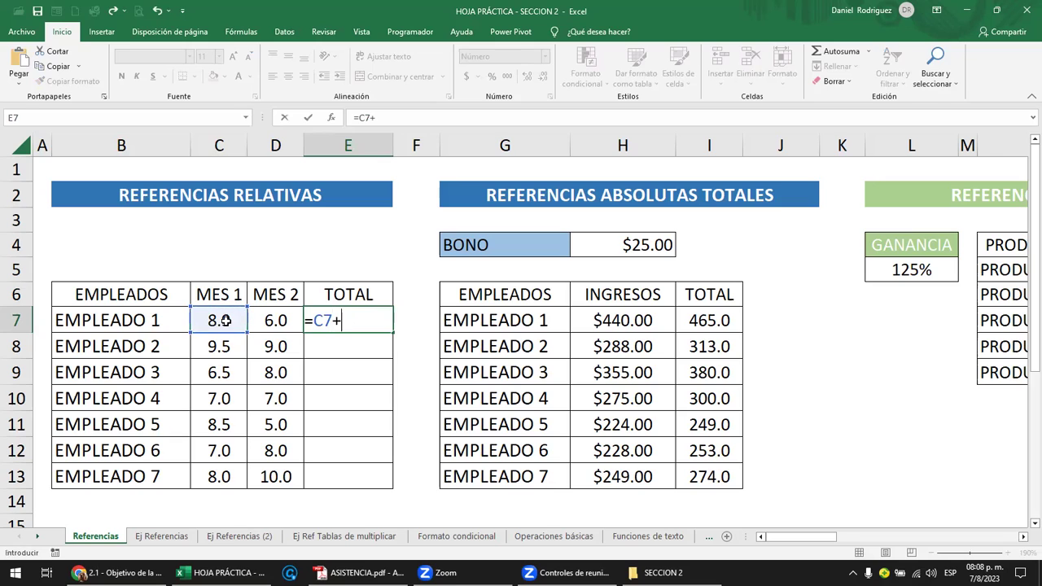
pyautogui.click(280, 323)
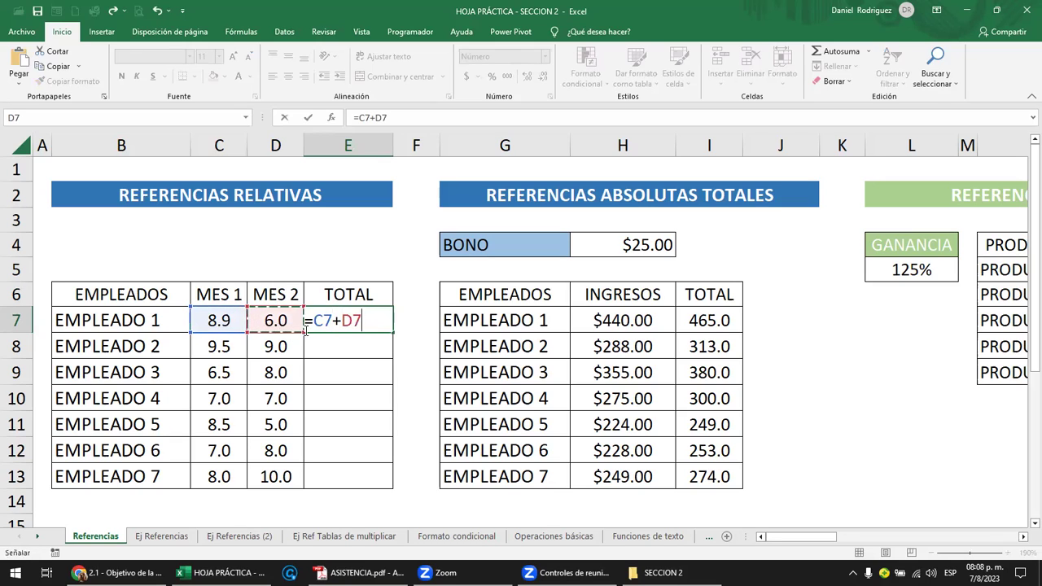
pyautogui.press('Return')
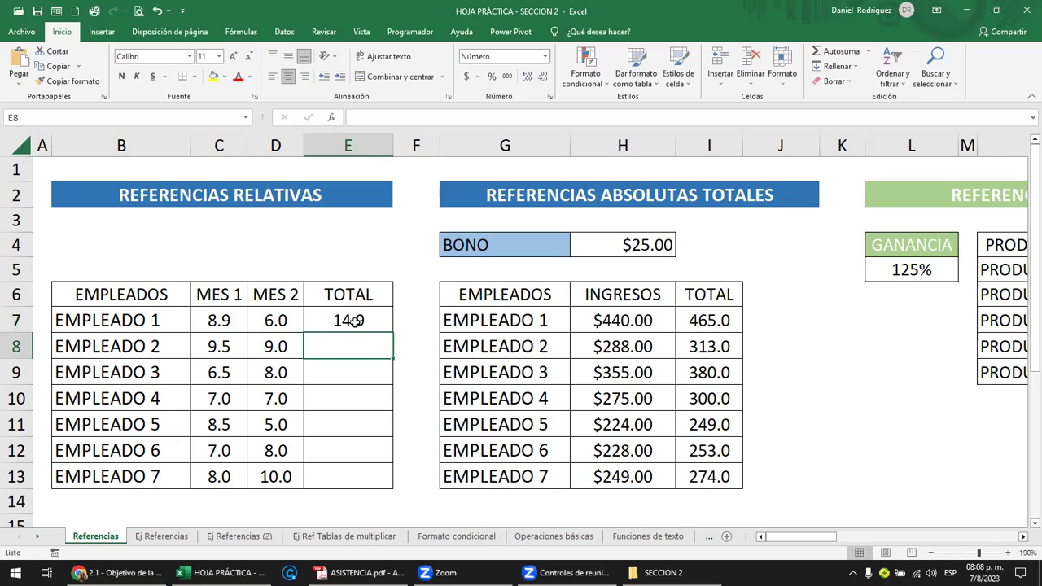
pyautogui.click(352, 321)
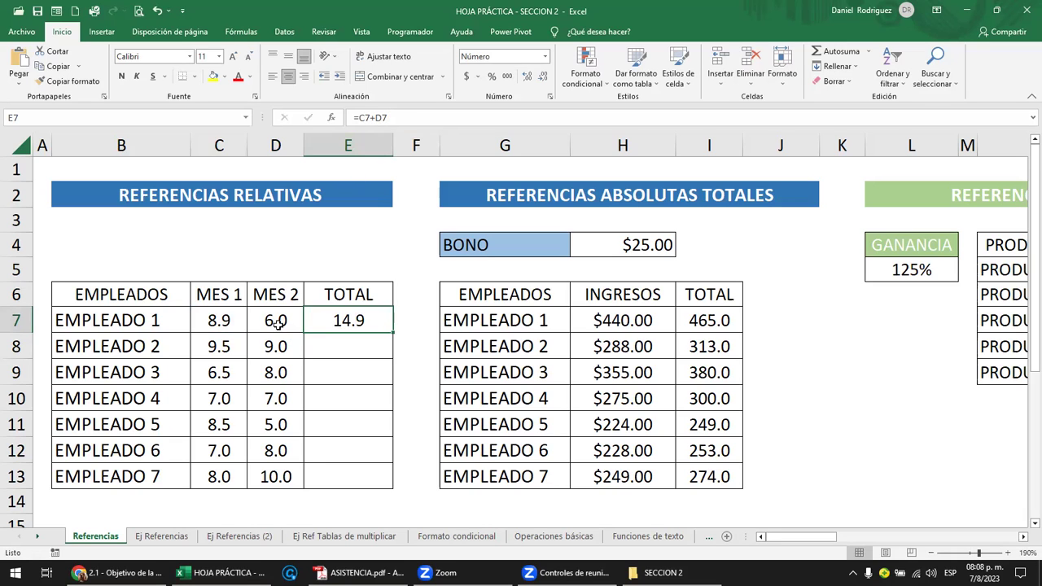
# Change D7 to 7 and check the recalculated E7 total of 15.9.
pyautogui.click(227, 322)
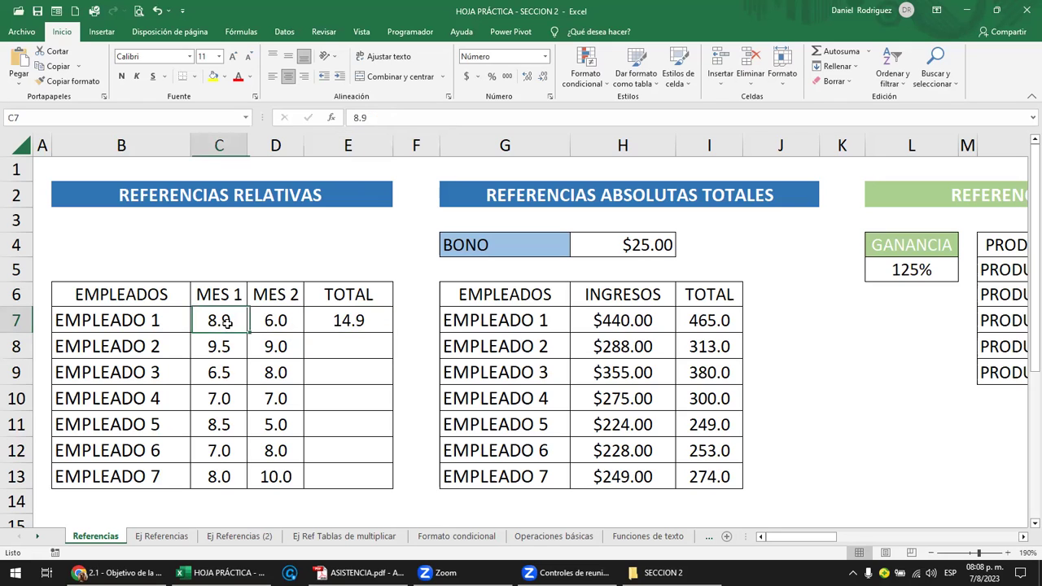
pyautogui.click(278, 321)
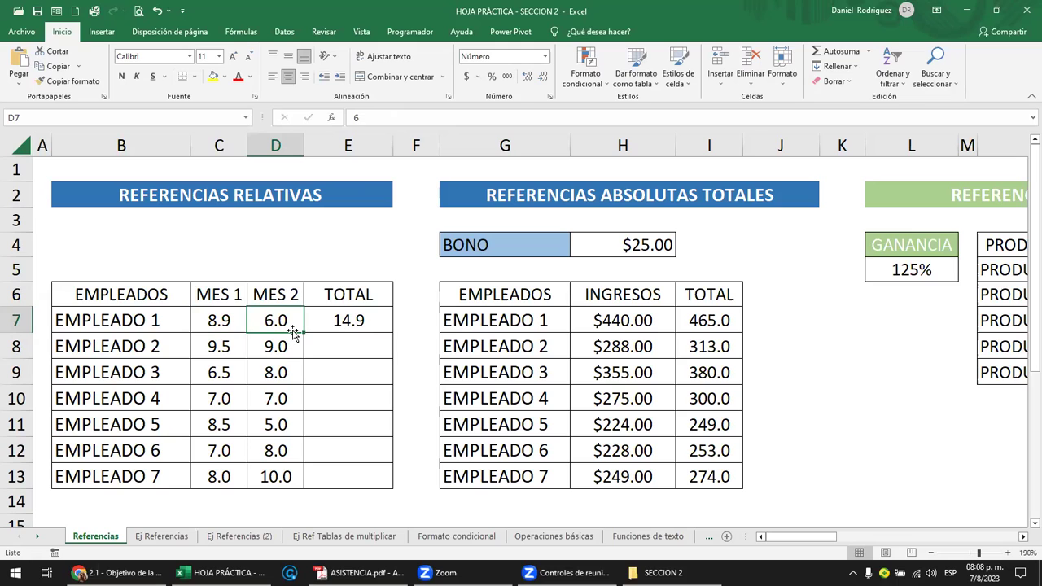
pyautogui.write('7')
pyautogui.press('Return')
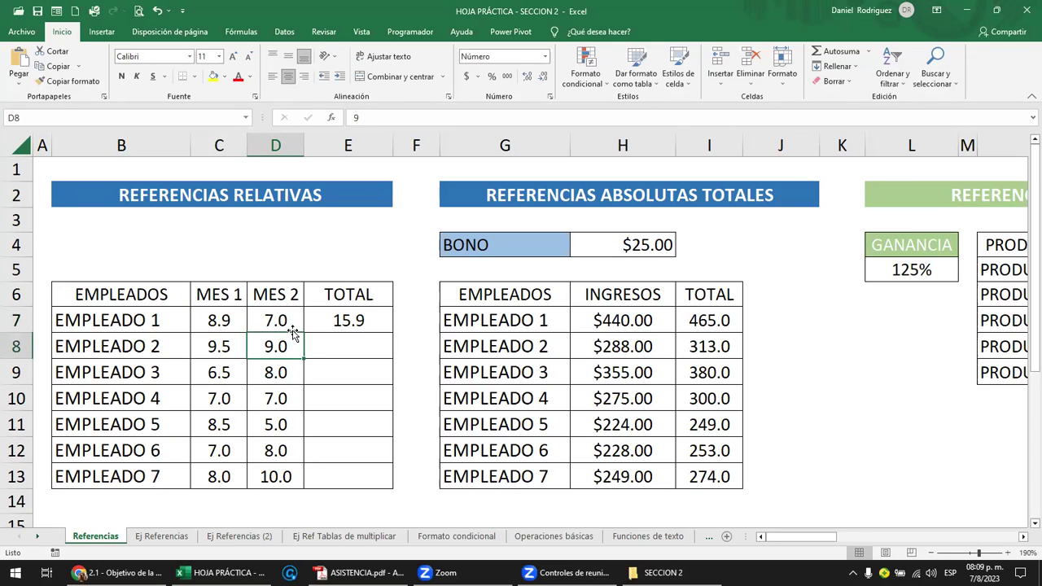
pyautogui.click(355, 319)
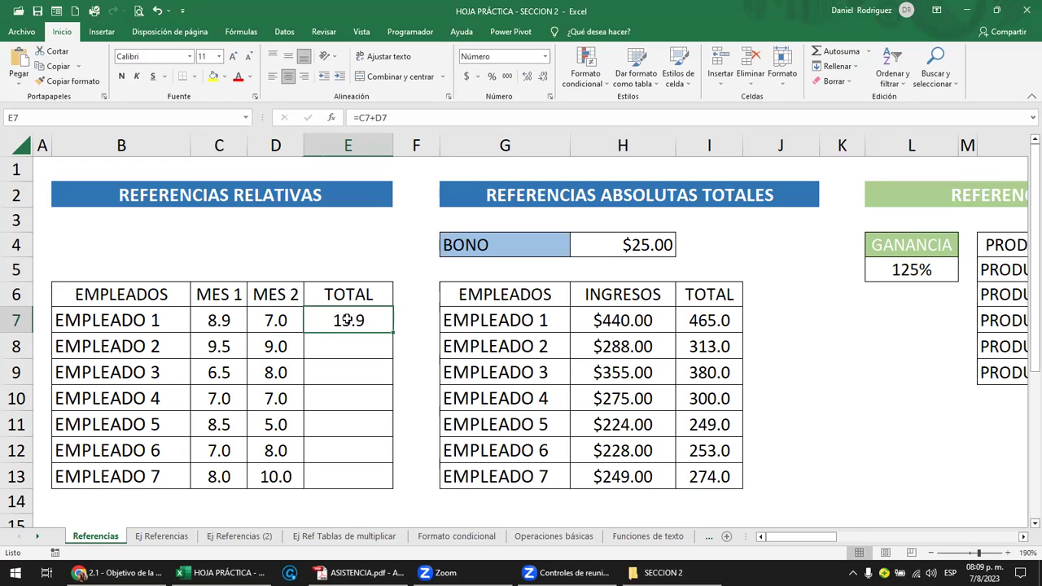
pyautogui.doubleClick(364, 328)
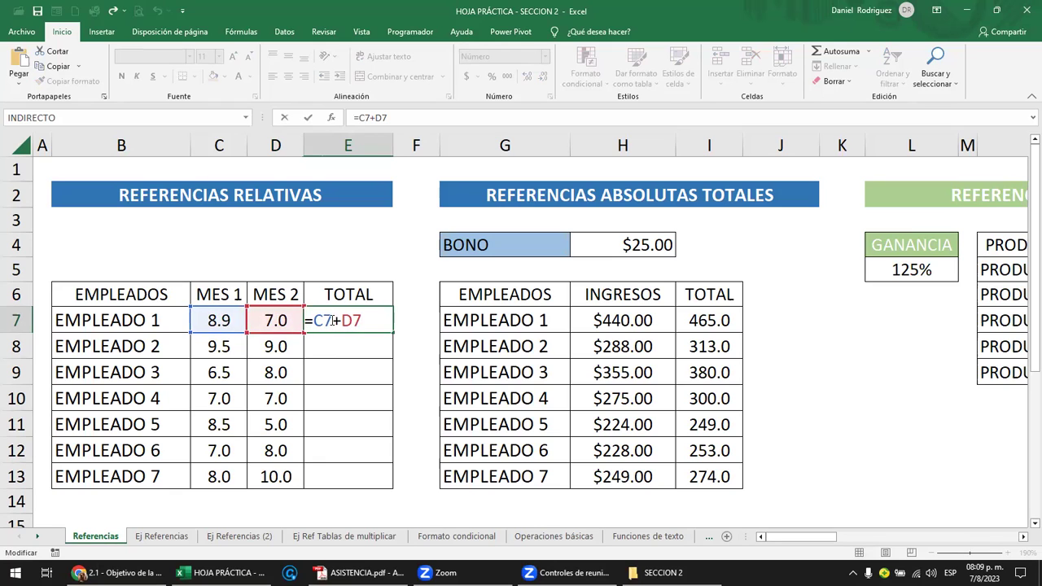
pyautogui.hotkey('ctrl', 'Return')
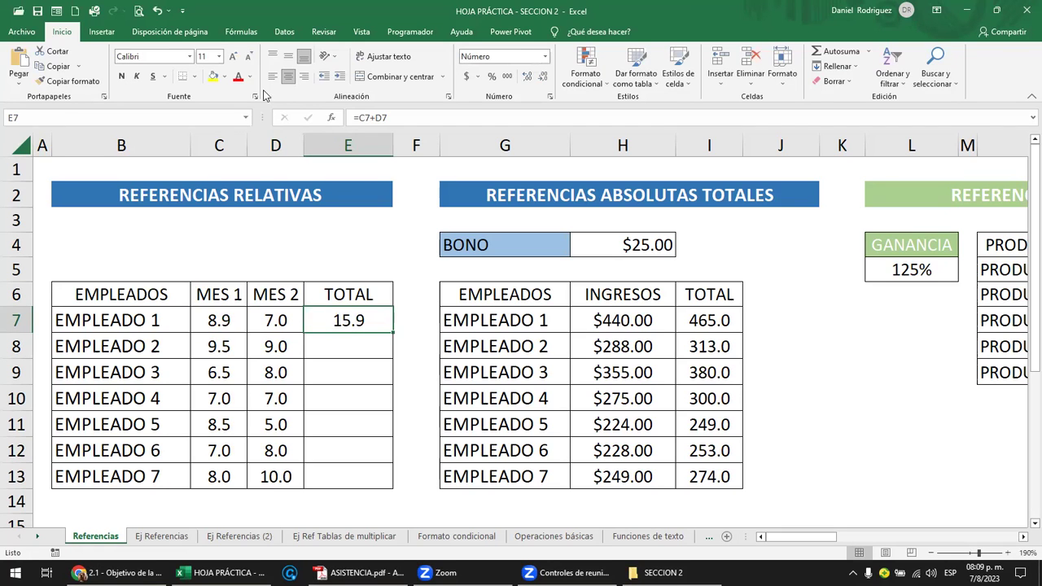
# Draw a downward arrow line beside the TOTAL column from row 7 to row 13.
pyautogui.click(97, 32)
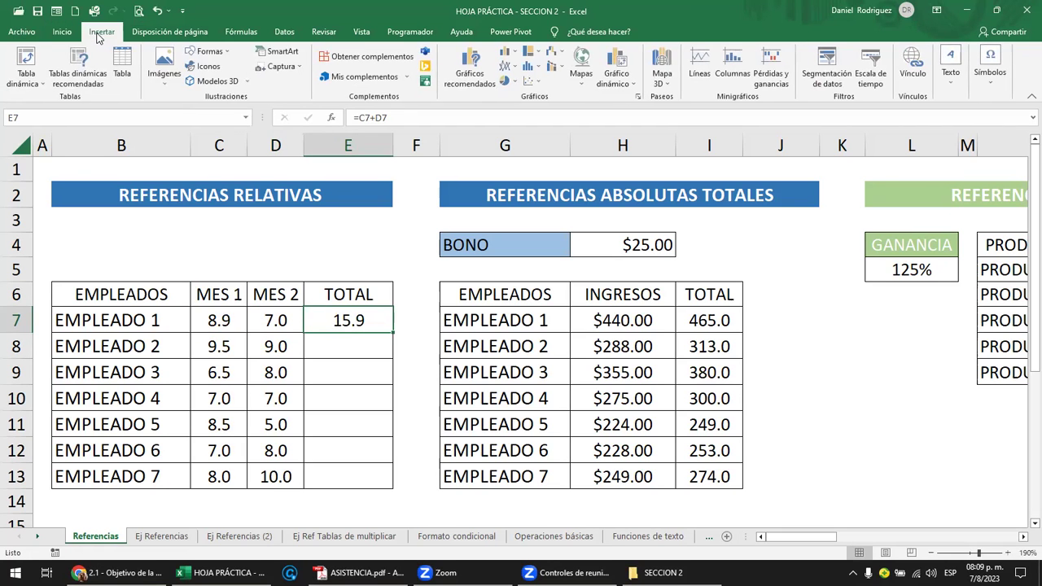
pyautogui.click(228, 55)
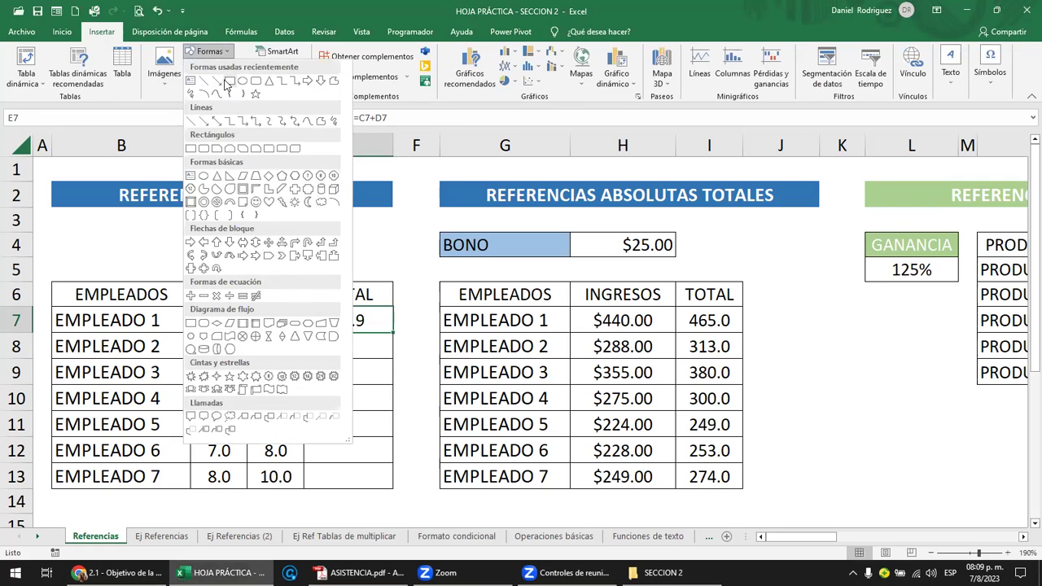
pyautogui.click(230, 80)
pyautogui.click(213, 54)
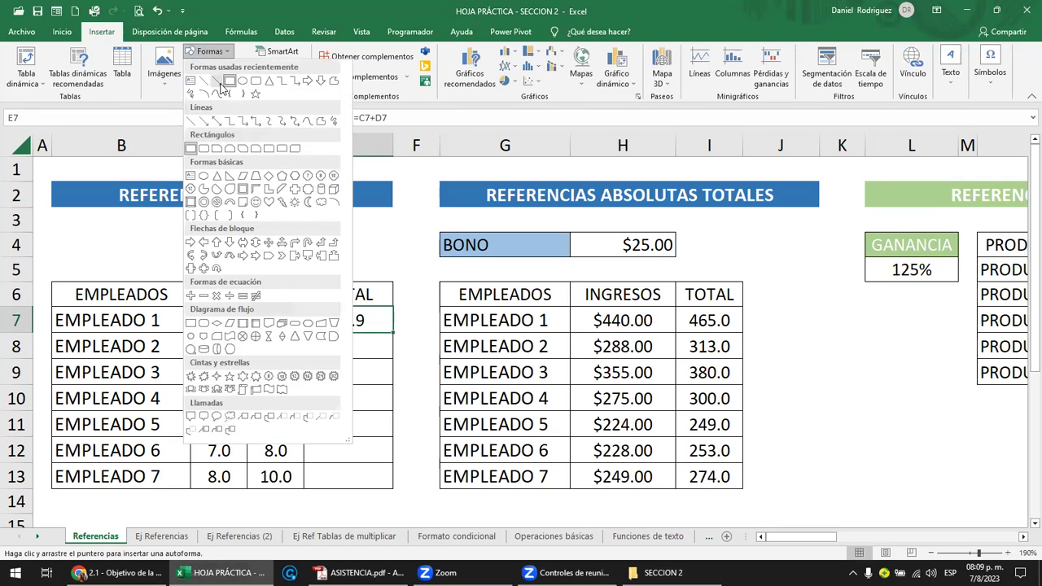
pyautogui.click(228, 81)
pyautogui.moveTo(407, 314); pyautogui.dragTo(407, 483)
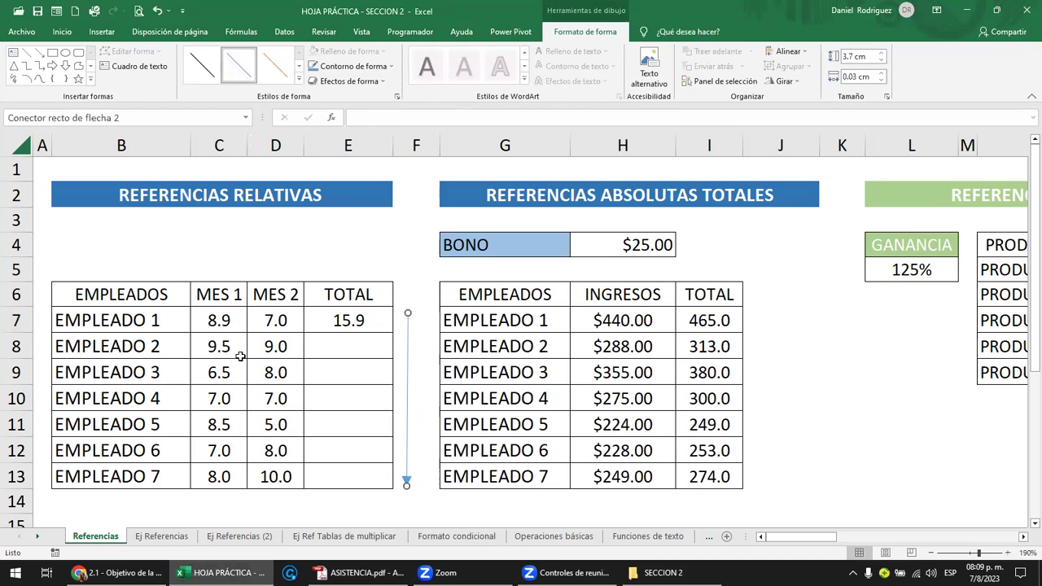
pyautogui.click(347, 343)
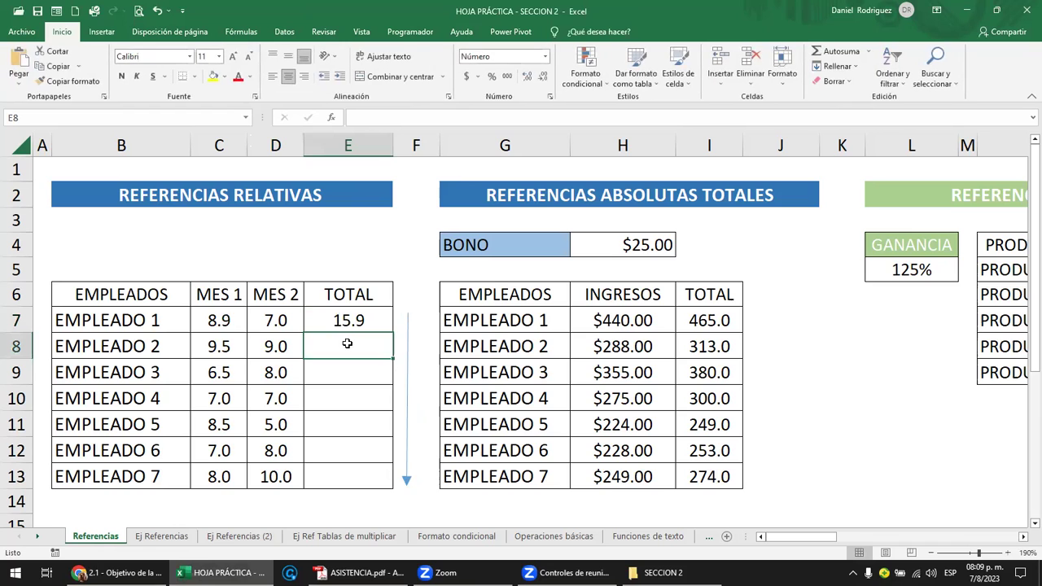
# Point out EMPLEADO 2's row 8 values, then return to the E7 formula.
pyautogui.click(166, 345)
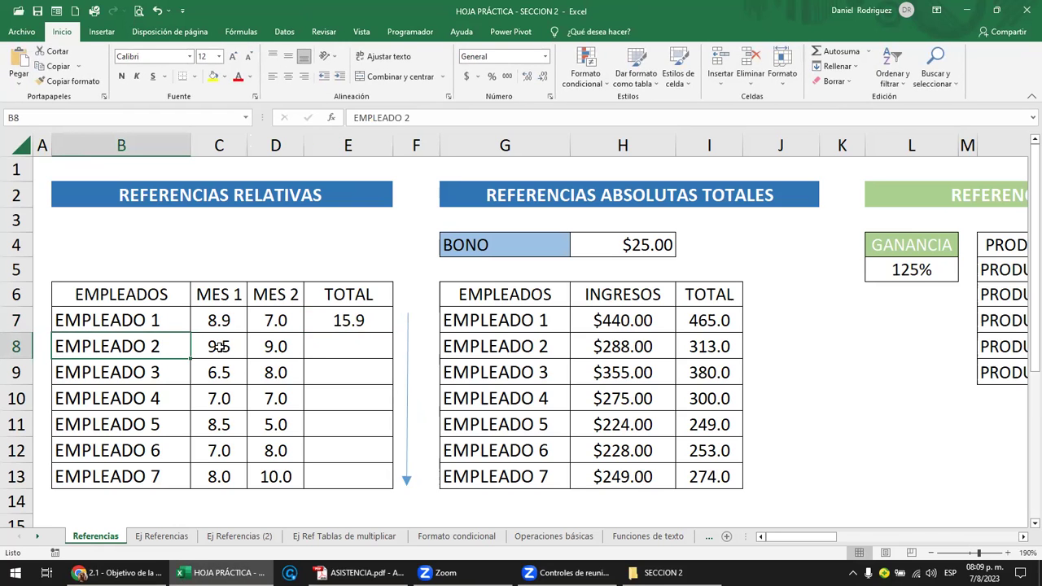
pyautogui.click(220, 347)
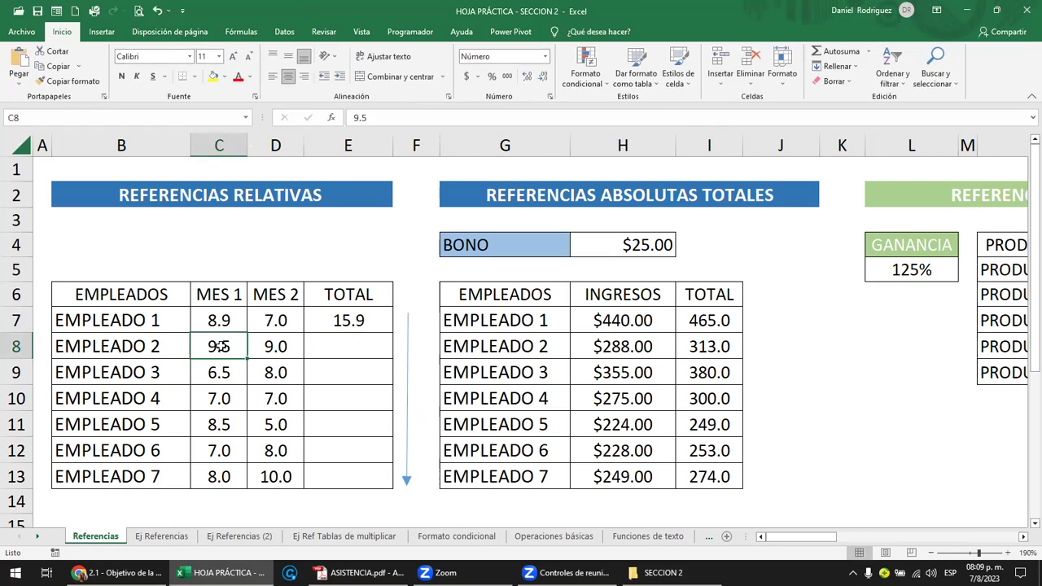
pyautogui.click(277, 350)
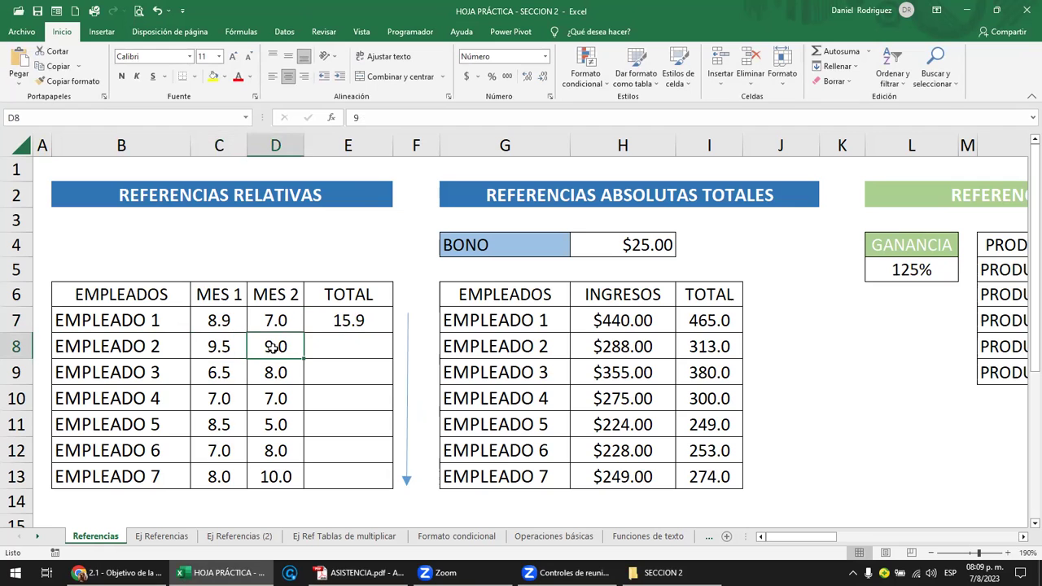
pyautogui.click(350, 320)
pyautogui.keyDown('ctrl'); pyautogui.scroll(1, 430, 384); pyautogui.keyUp('ctrl')
pyautogui.keyDown('ctrl'); pyautogui.scroll(2, 430, 383); pyautogui.keyUp('ctrl')
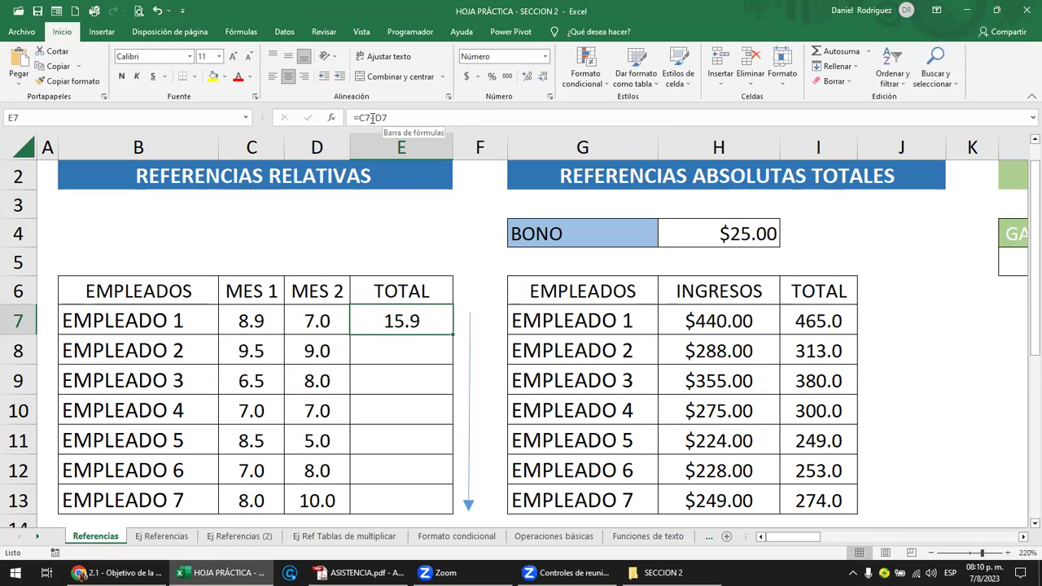
# Display E7's formula references, then close it without changes.
pyautogui.doubleClick(413, 322)
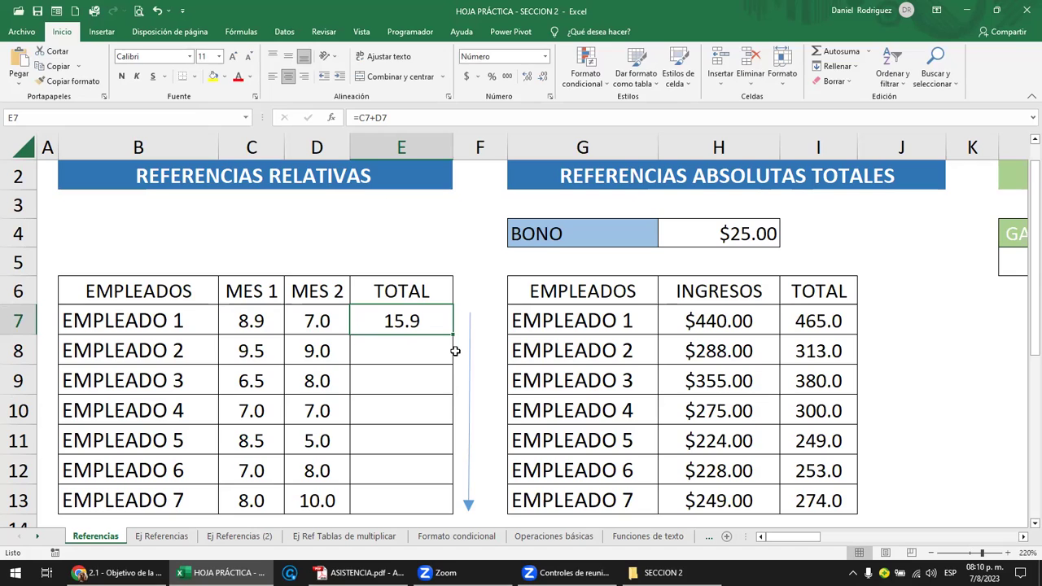
pyautogui.press('F2')
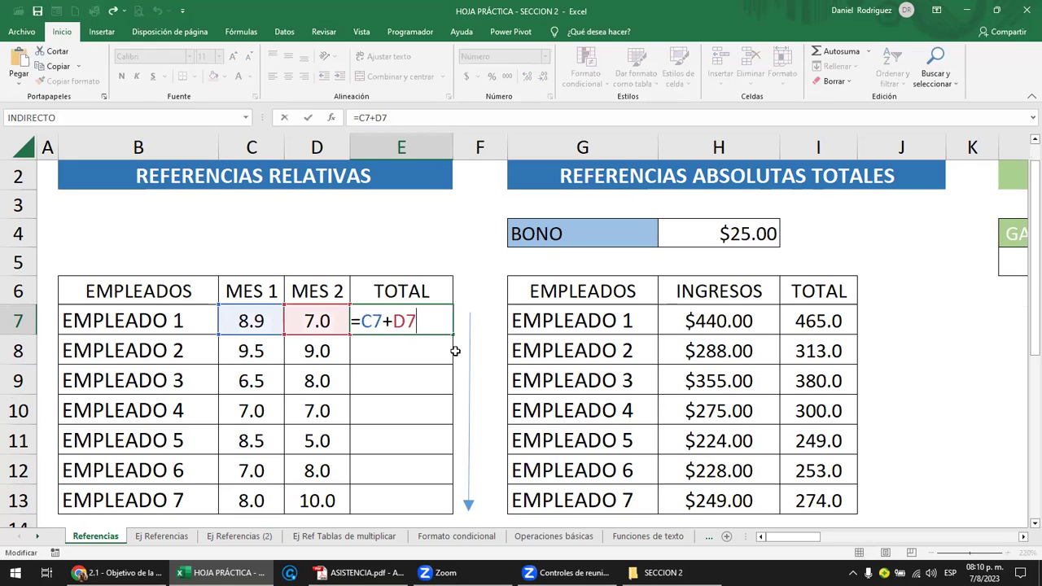
pyautogui.hotkey('ctrl', 'Return')
# Enter =C8+D8 in E8 to give EMPLEADO 2 a total of 18.5.
pyautogui.click(392, 358)
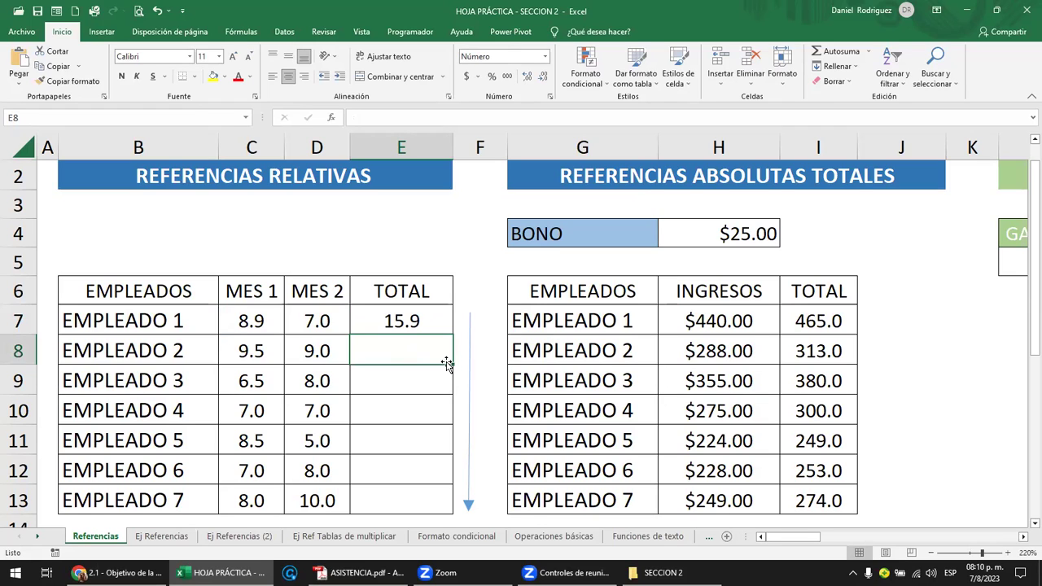
pyautogui.write('=')
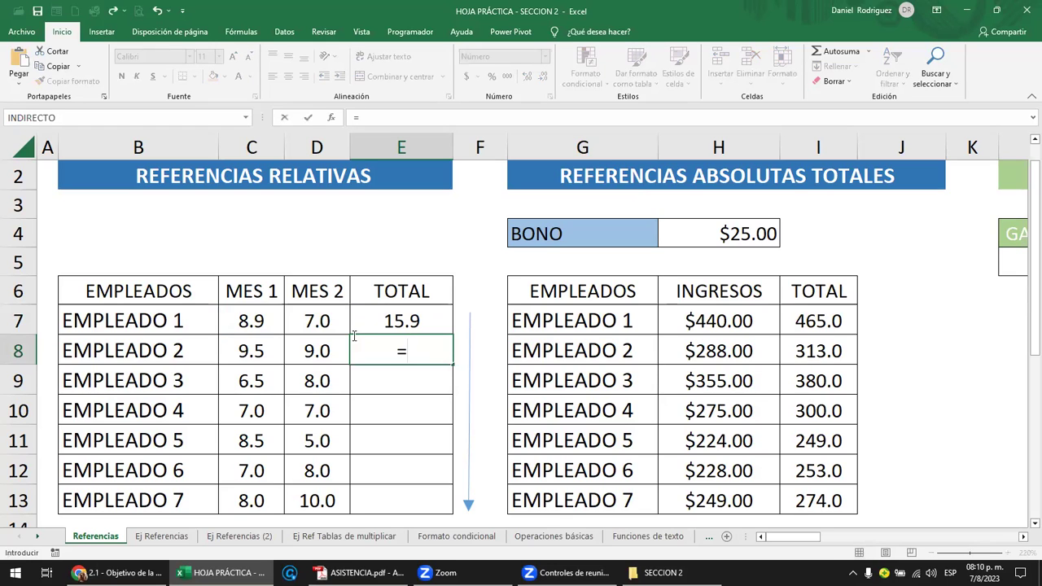
pyautogui.click(256, 350)
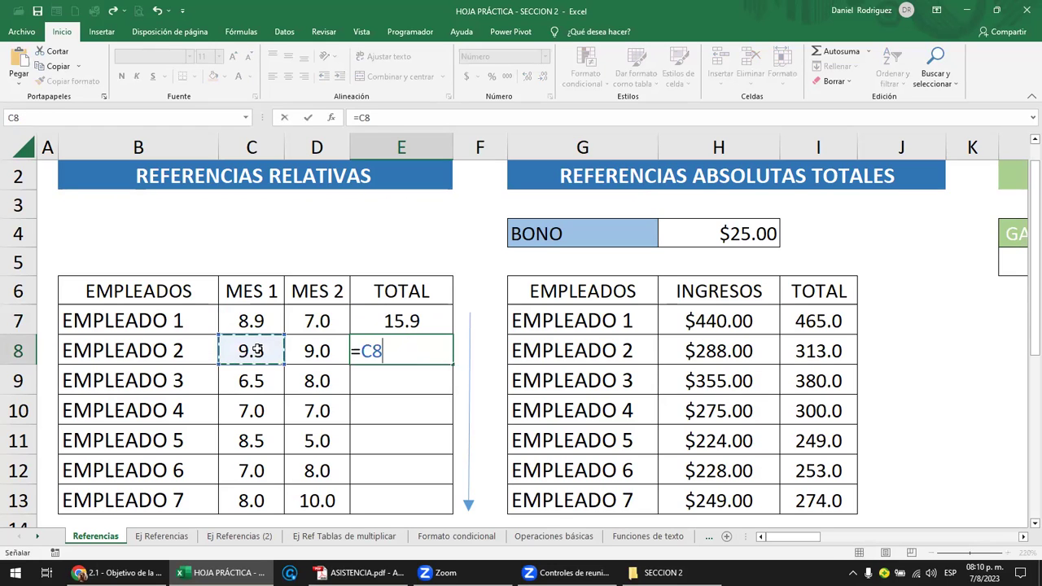
pyautogui.write('+')
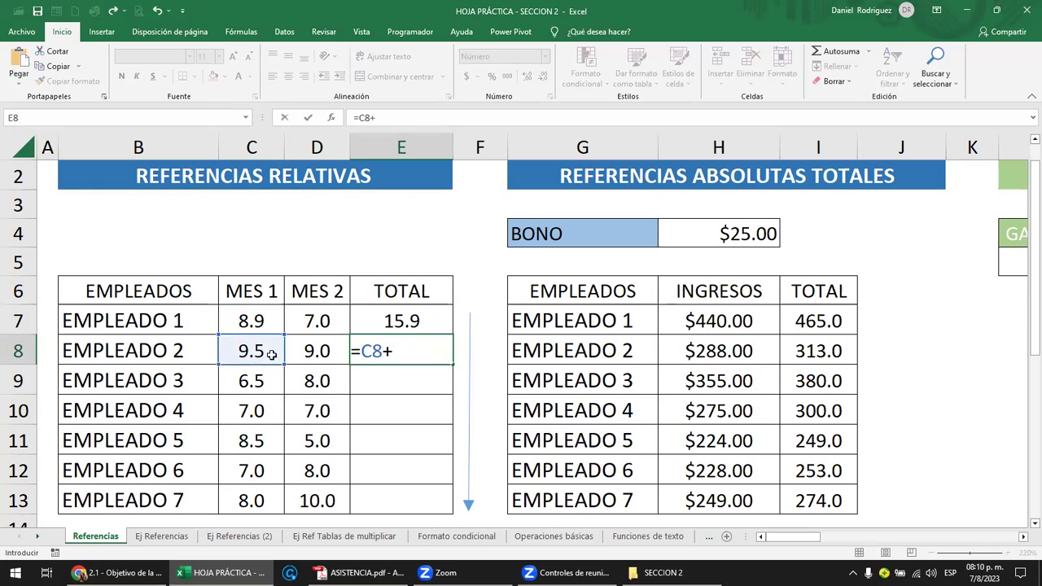
pyautogui.click(306, 350)
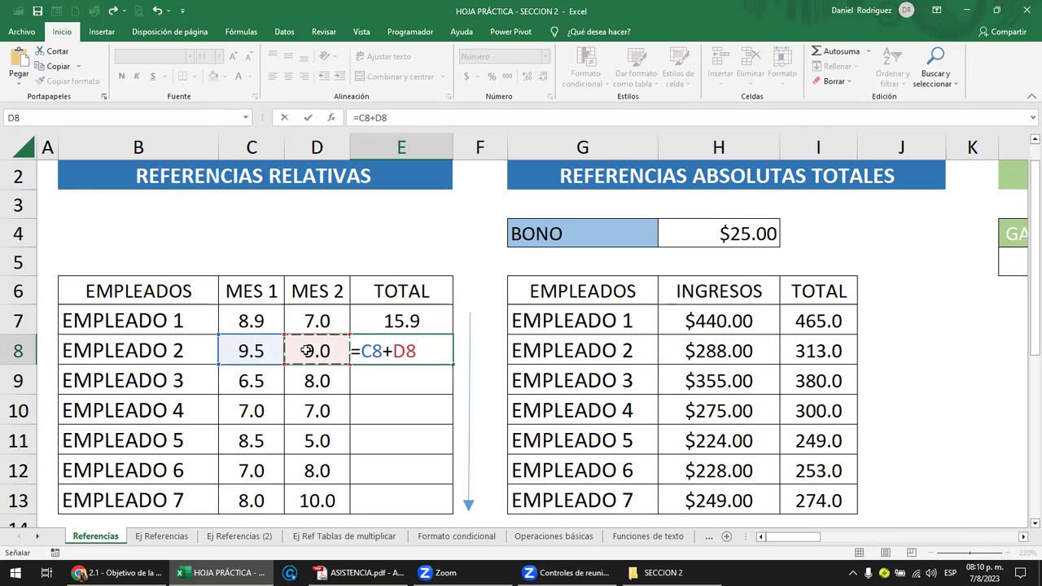
pyautogui.click(308, 121)
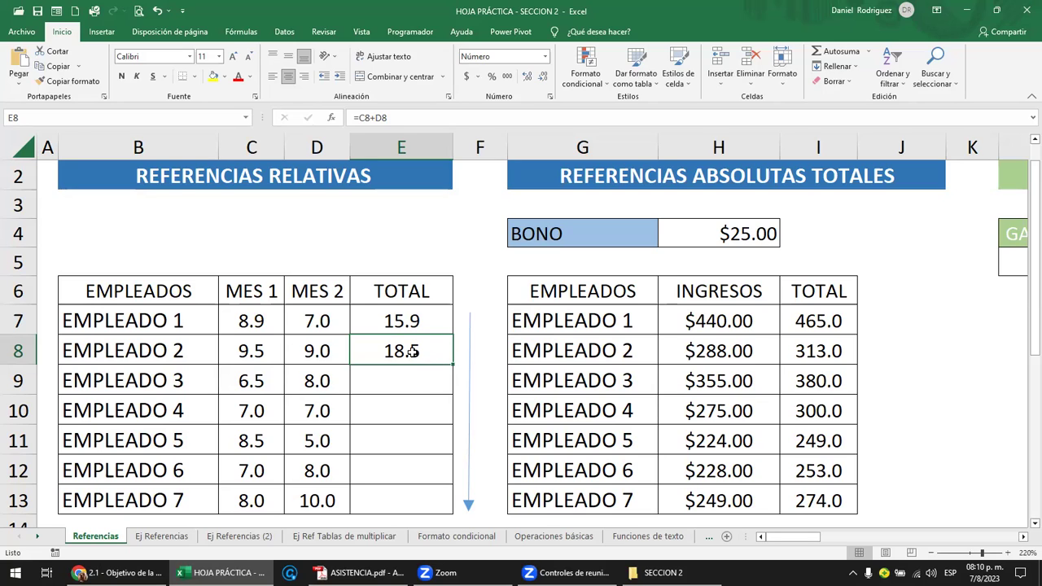
pyautogui.moveTo(169, 498); pyautogui.dragTo(373, 497)
# Inspect E8's formula and mark the empty totals E9 to E13 below it.
pyautogui.click(375, 498)
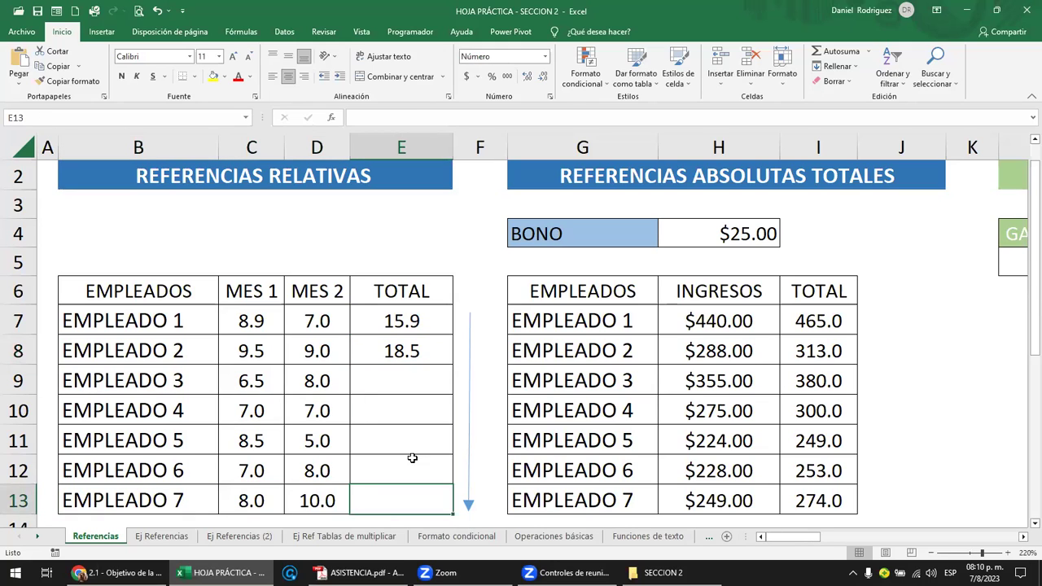
pyautogui.click(423, 376)
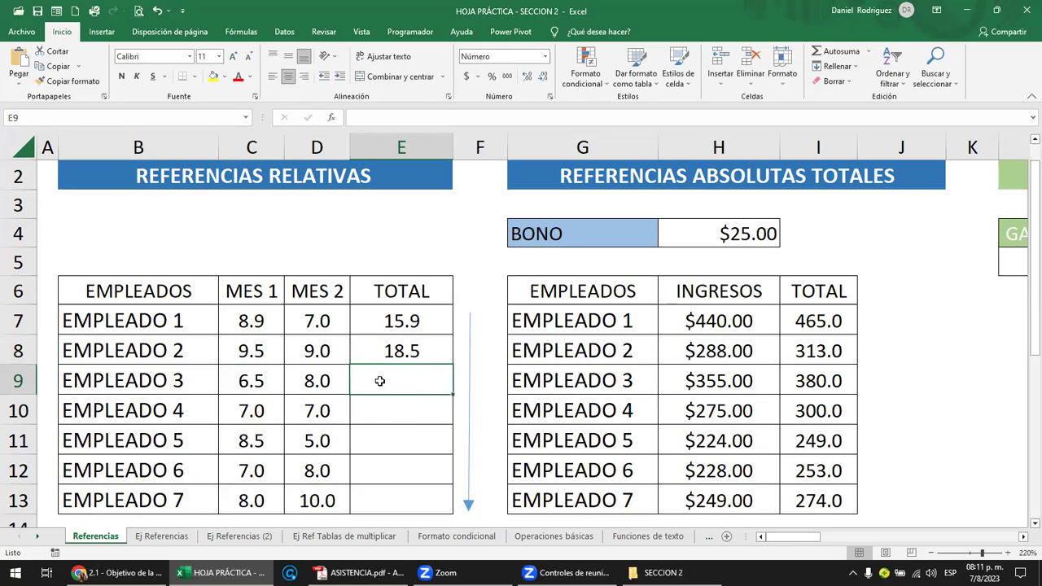
pyautogui.click(416, 347)
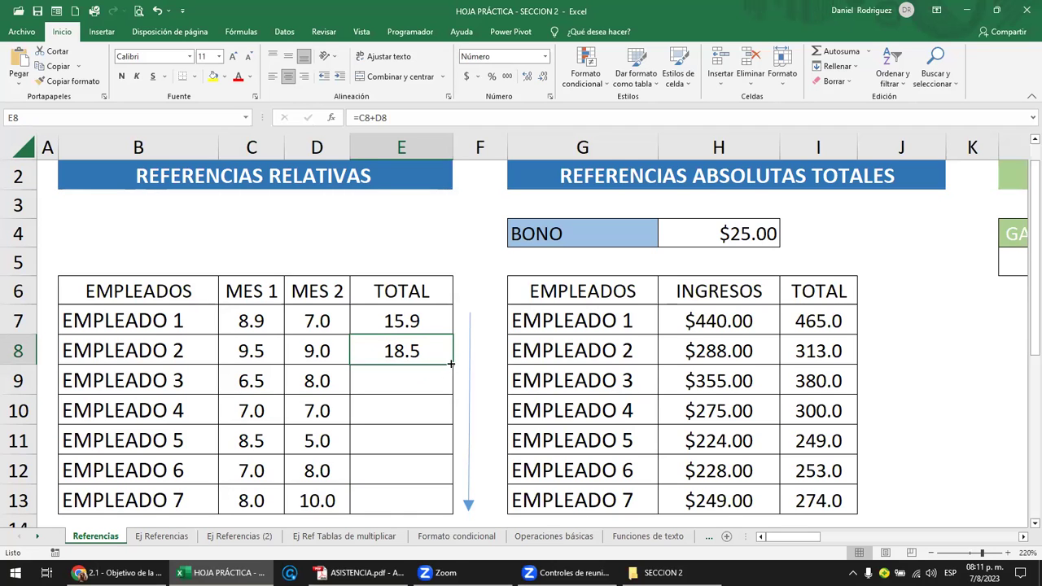
pyautogui.keyDown('ctrl'); pyautogui.scroll(2, 474, 398); pyautogui.keyUp('ctrl')
pyautogui.keyDown('ctrl'); pyautogui.scroll(1, 423, 394); pyautogui.keyUp('ctrl')
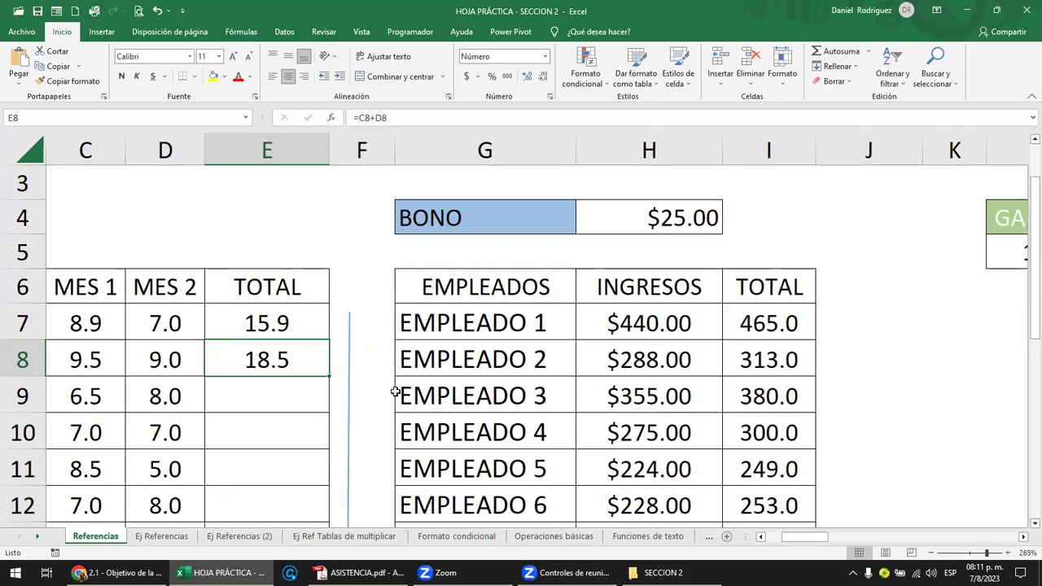
pyautogui.keyDown('ctrl'); pyautogui.scroll(1, 334, 381); pyautogui.keyUp('ctrl')
pyautogui.keyDown('ctrl'); pyautogui.scroll(1, 336, 379); pyautogui.keyUp('ctrl')
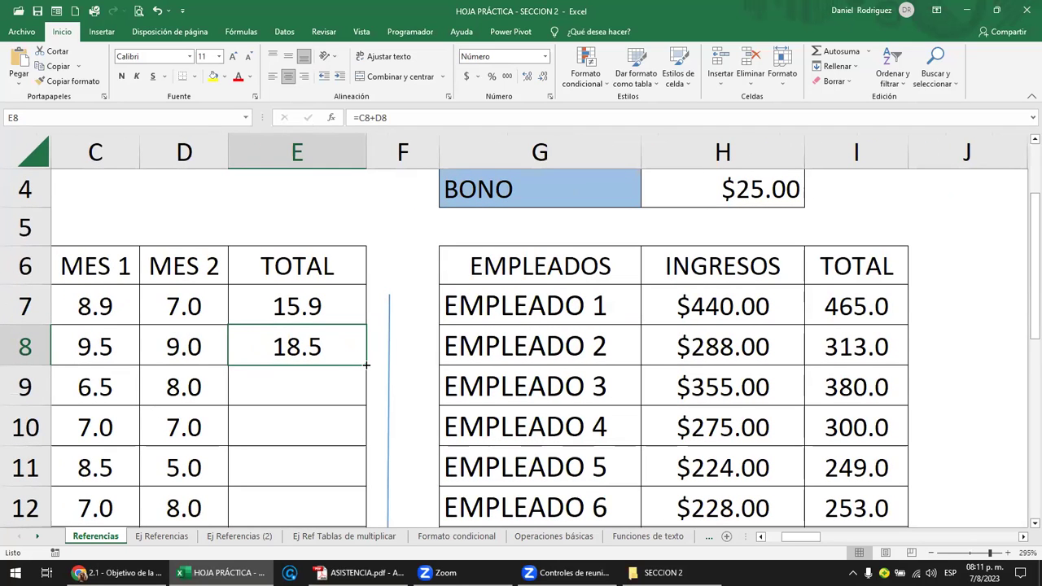
pyautogui.keyDown('ctrl'); pyautogui.scroll(-1, 367, 363); pyautogui.keyUp('ctrl')
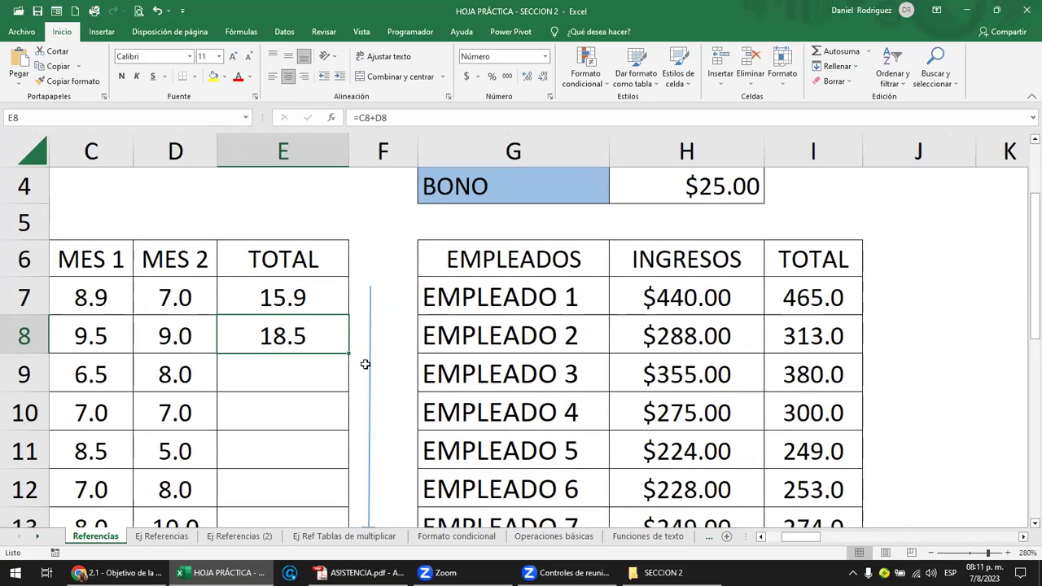
pyautogui.keyDown('ctrl'); pyautogui.scroll(-1, 367, 364); pyautogui.keyUp('ctrl')
pyautogui.keyDown('ctrl'); pyautogui.scroll(-2, 366, 363); pyautogui.keyUp('ctrl')
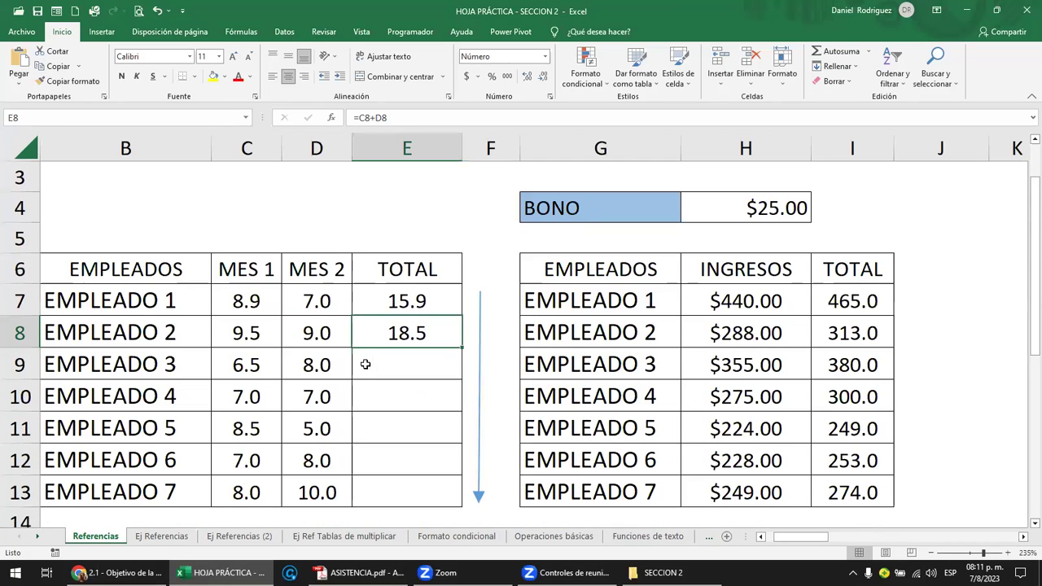
pyautogui.moveTo(392, 363); pyautogui.dragTo(383, 486)
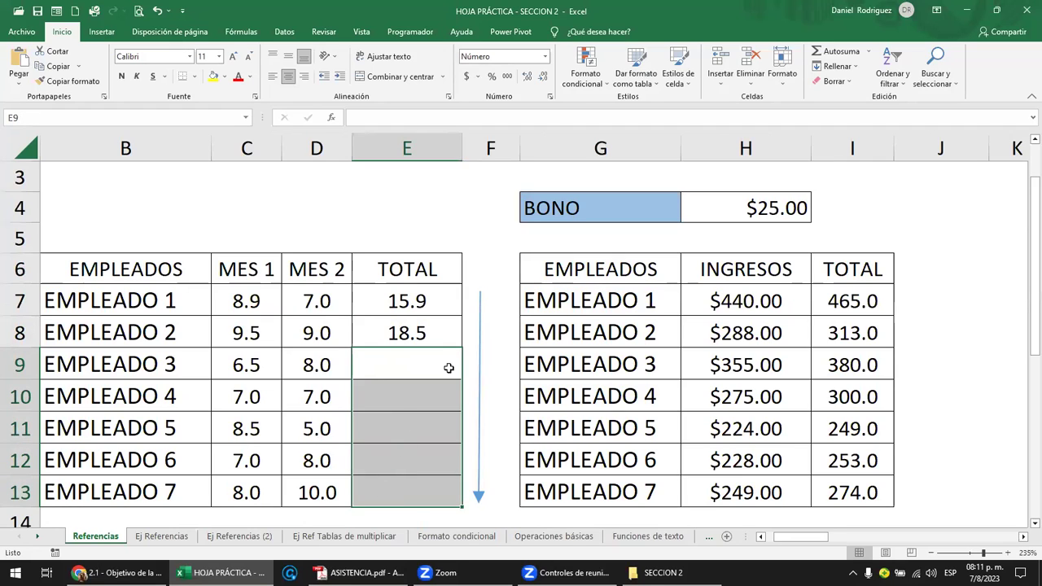
pyautogui.click(432, 340)
pyautogui.moveTo(420, 365); pyautogui.dragTo(409, 493)
# Fill E8's formula down to E13 and check the copied formulas in E9 and E10.
pyautogui.click(433, 332)
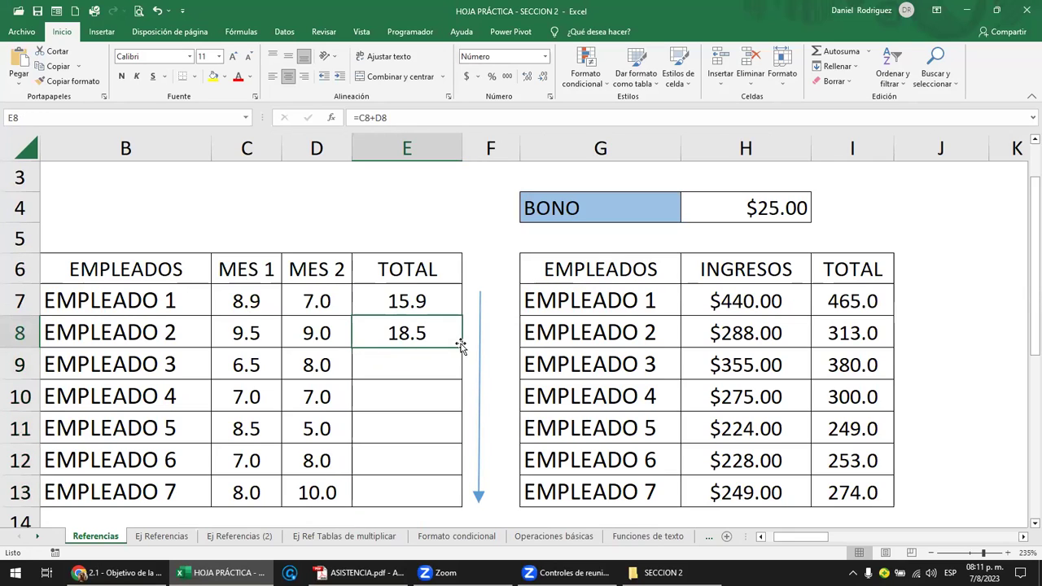
pyautogui.doubleClick(461, 348)
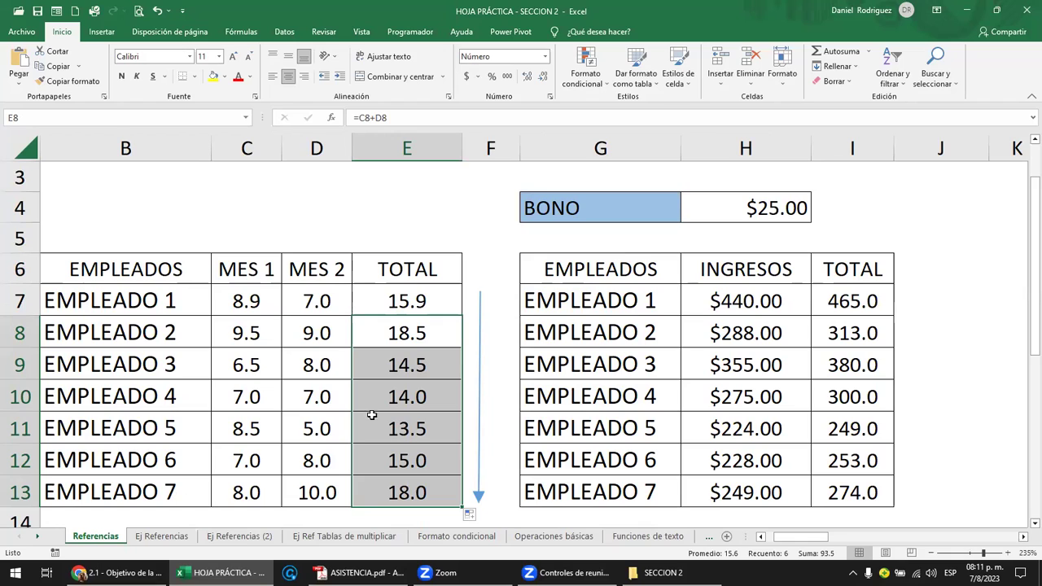
pyautogui.click(429, 342)
pyautogui.click(429, 368)
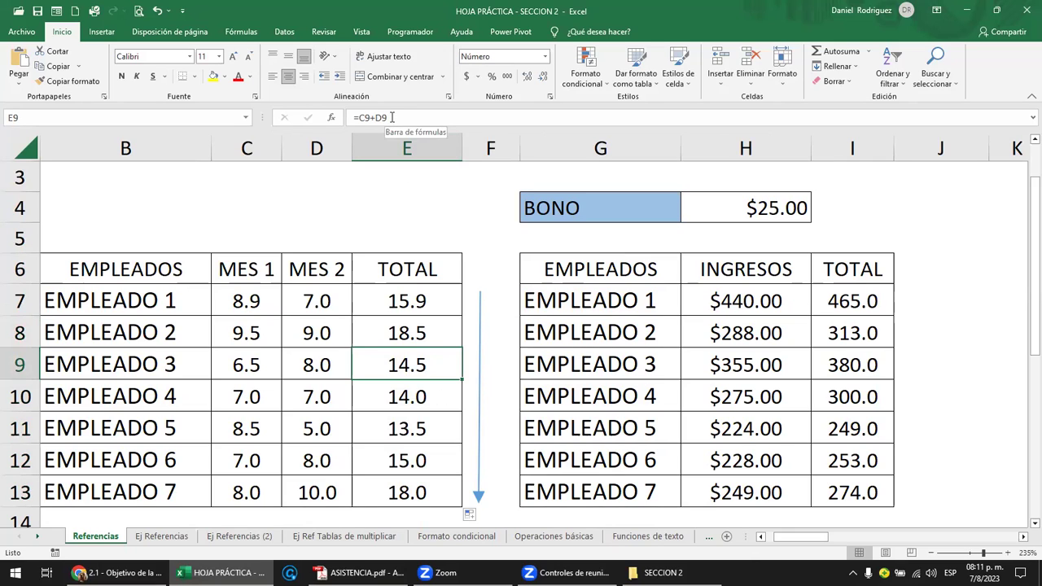
pyautogui.click(424, 396)
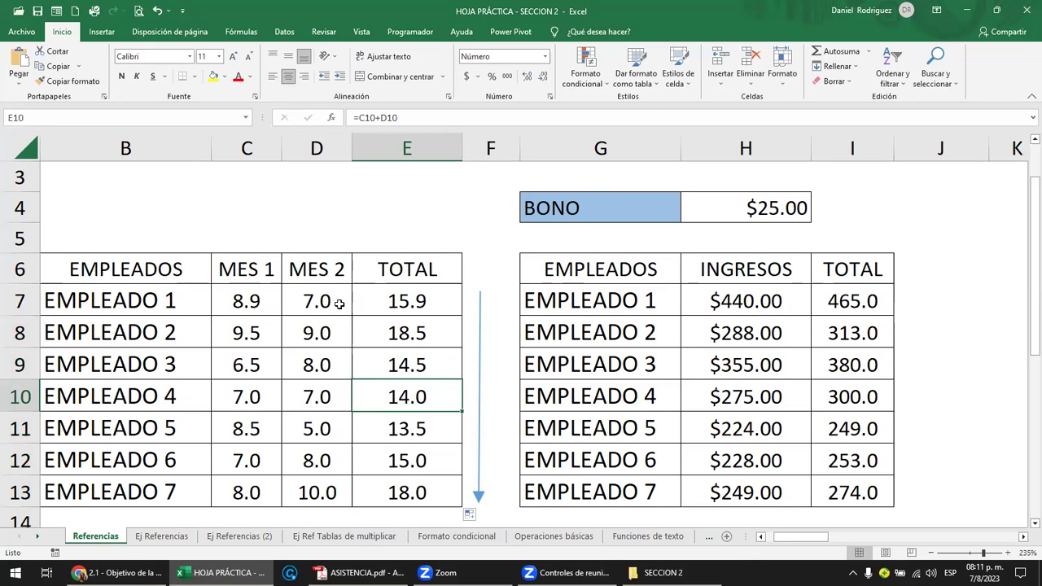
pyautogui.scroll(1, 339, 304)
pyautogui.keyDown('ctrl'); pyautogui.scroll(-1, 345, 295); pyautogui.keyUp('ctrl')
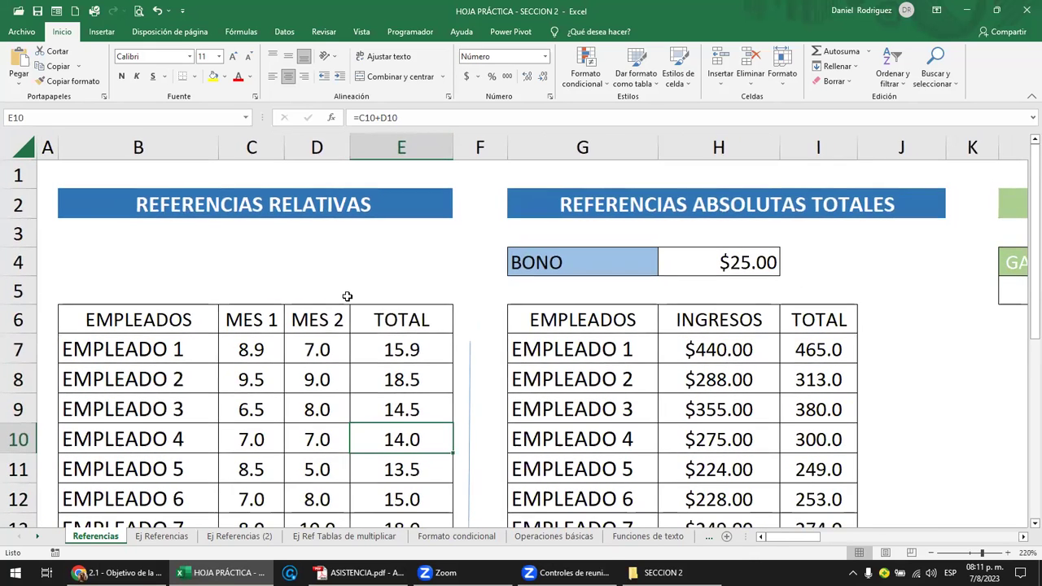
pyautogui.click(316, 260)
pyautogui.press('Left')
pyautogui.press('Left')
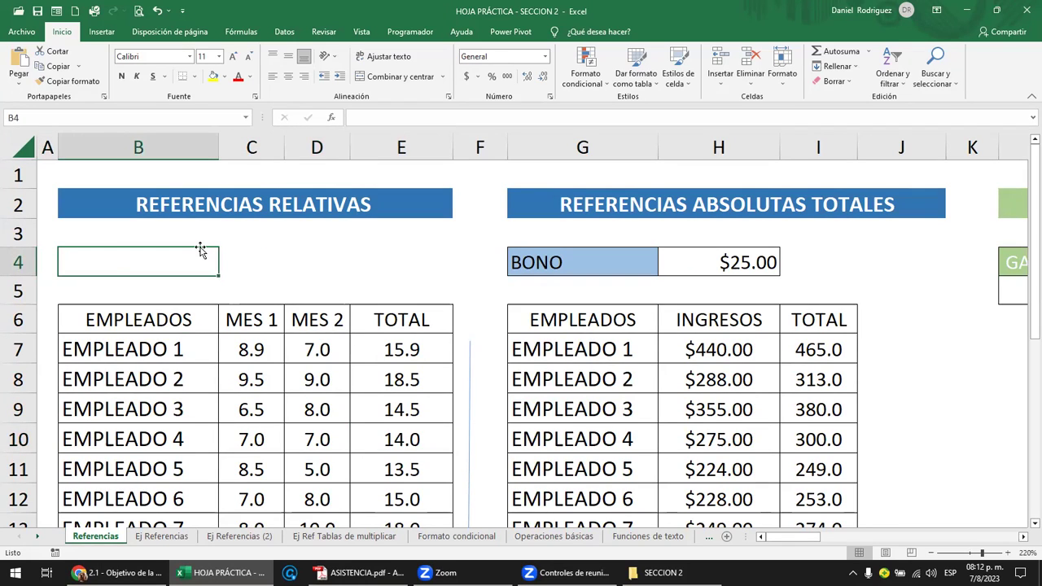
pyautogui.click(407, 350)
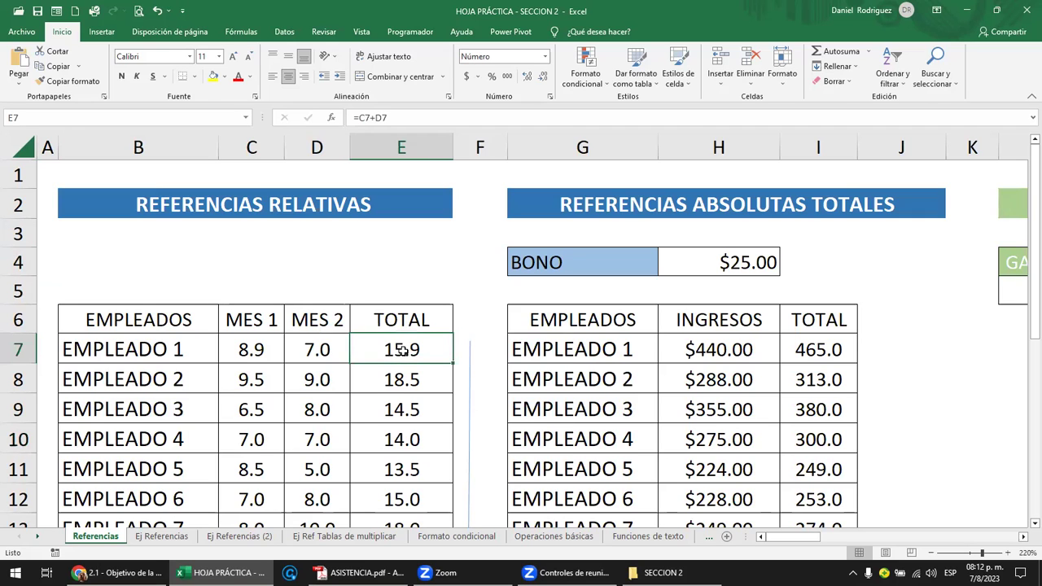
pyautogui.scroll(-1, 417, 349)
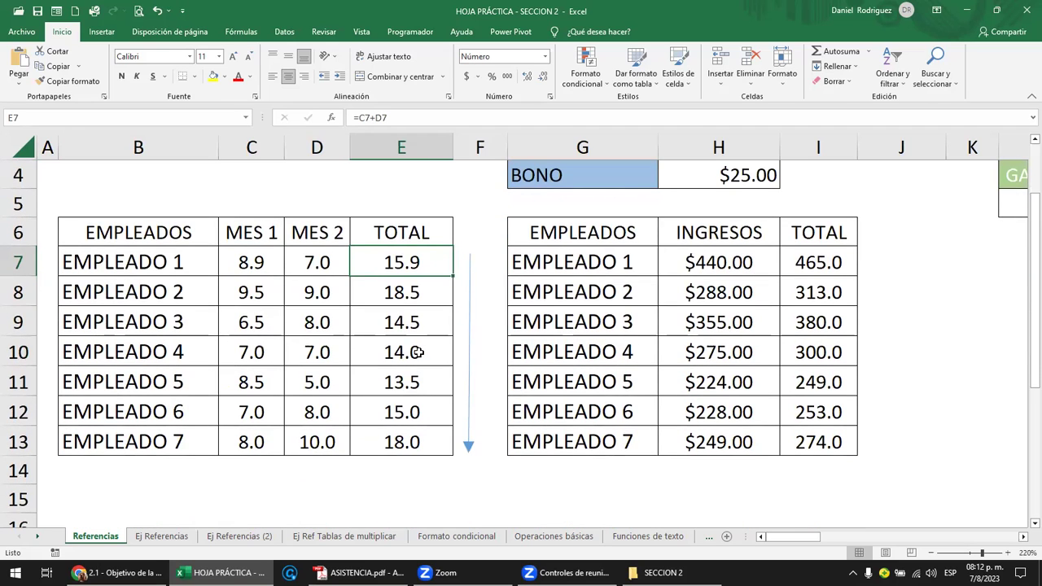
pyautogui.click(469, 267)
pyautogui.click(425, 293)
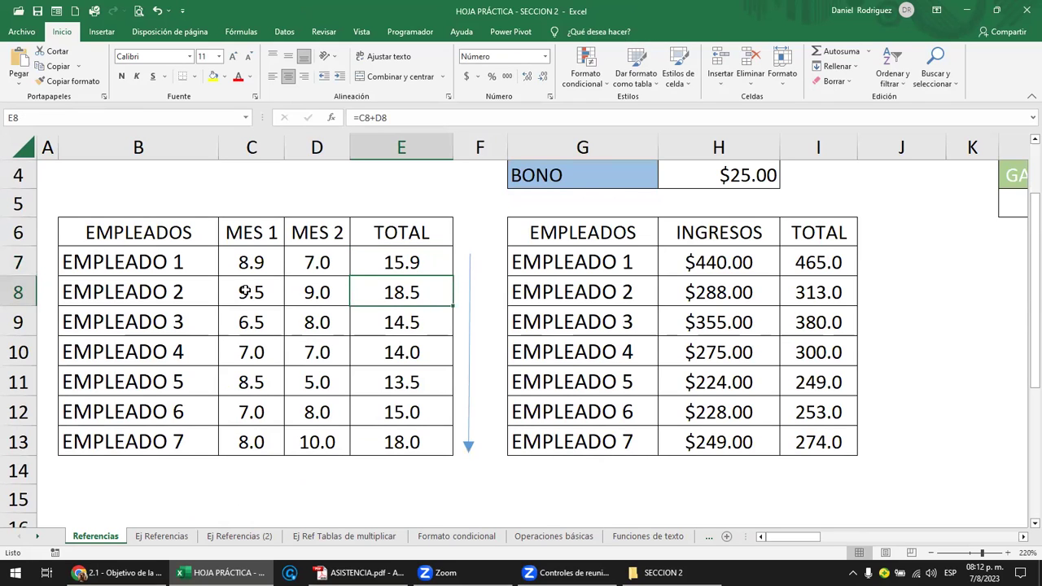
pyautogui.moveTo(246, 291); pyautogui.dragTo(299, 291)
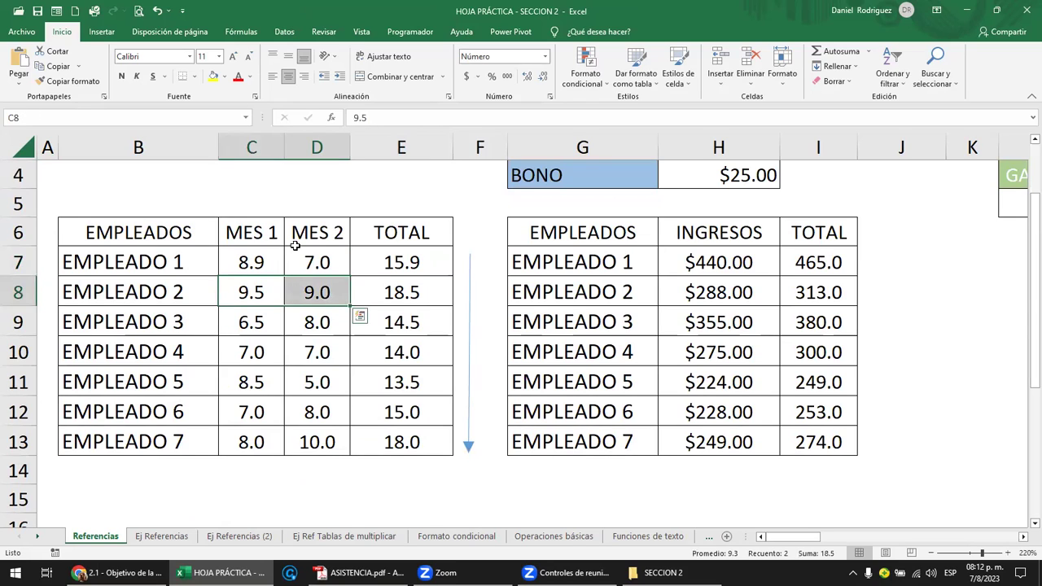
# Fill C8, D8 and the E8 total with yellow.
pyautogui.click(213, 78)
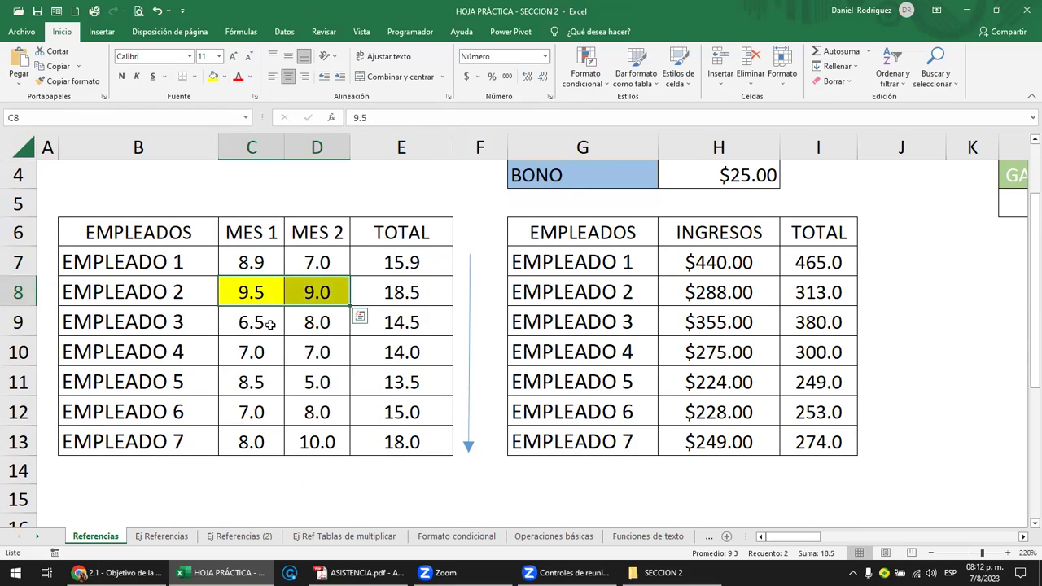
pyautogui.click(409, 323)
pyautogui.click(413, 298)
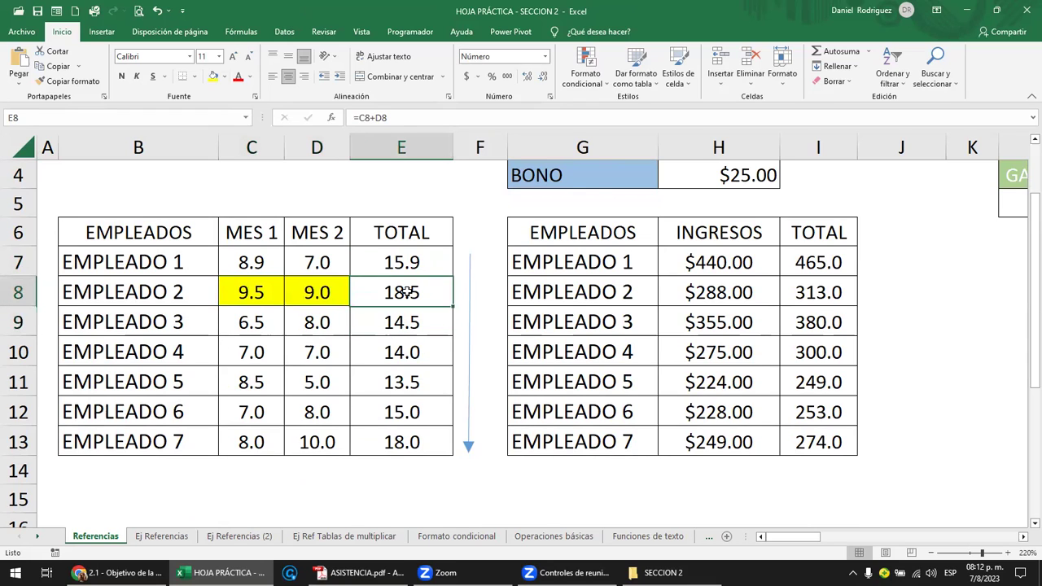
pyautogui.click(221, 78)
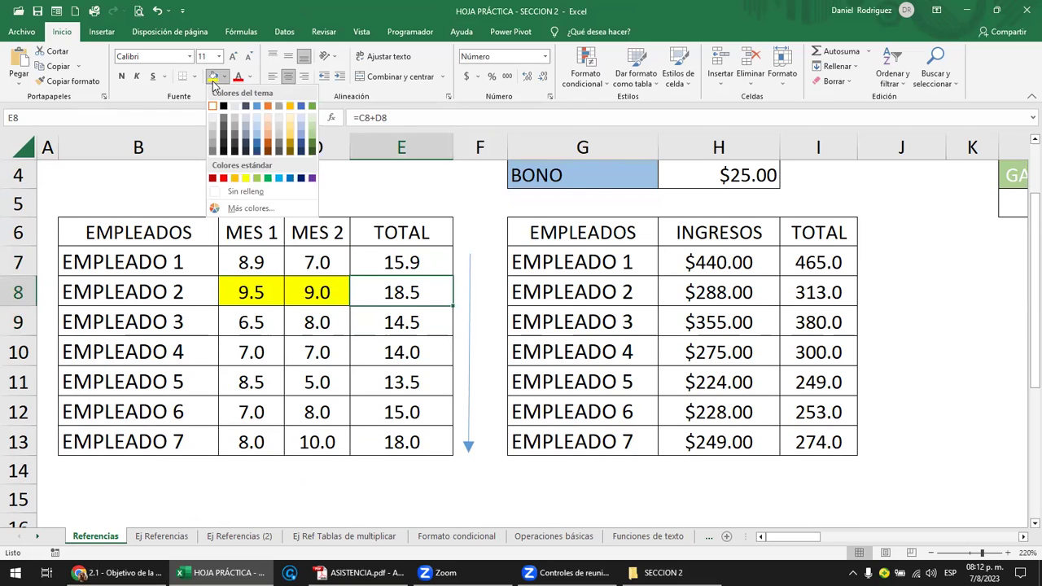
pyautogui.click(214, 78)
pyautogui.click(409, 322)
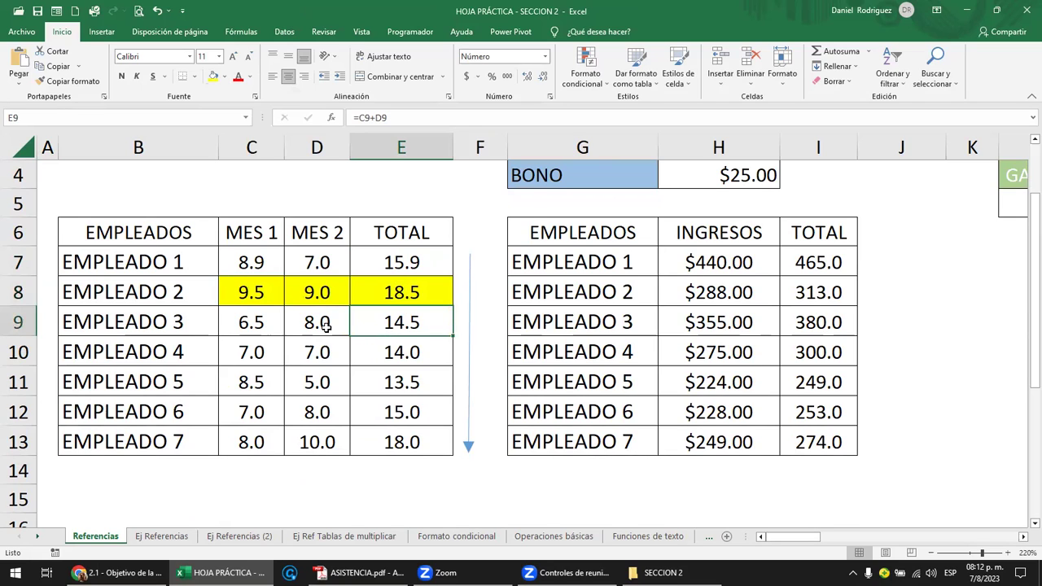
# Set EMPLEADO 2's values C8:E8 to No Fill.
pyautogui.click(249, 287)
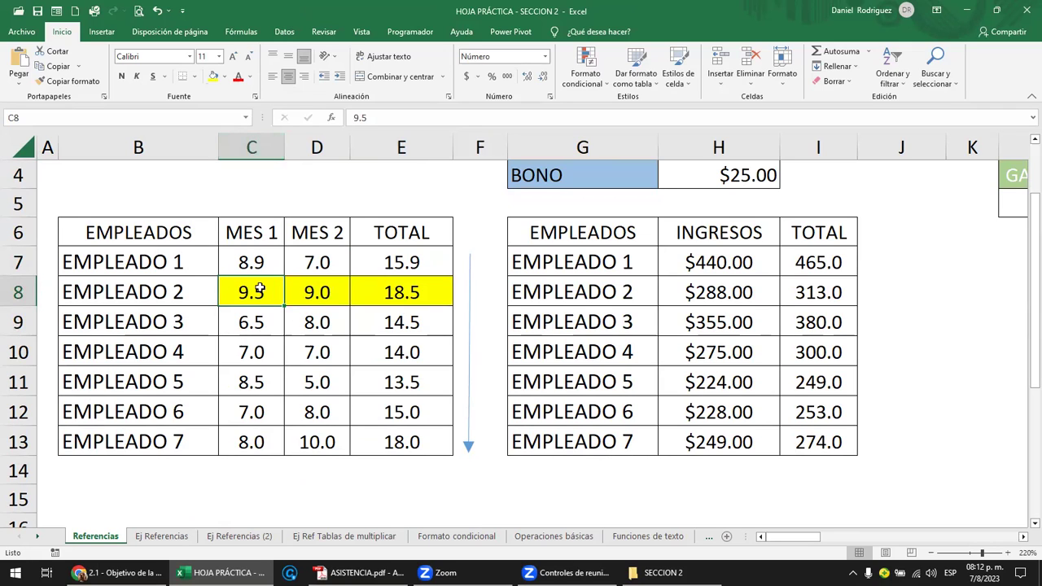
pyautogui.moveTo(335, 168); pyautogui.dragTo(325, 201)
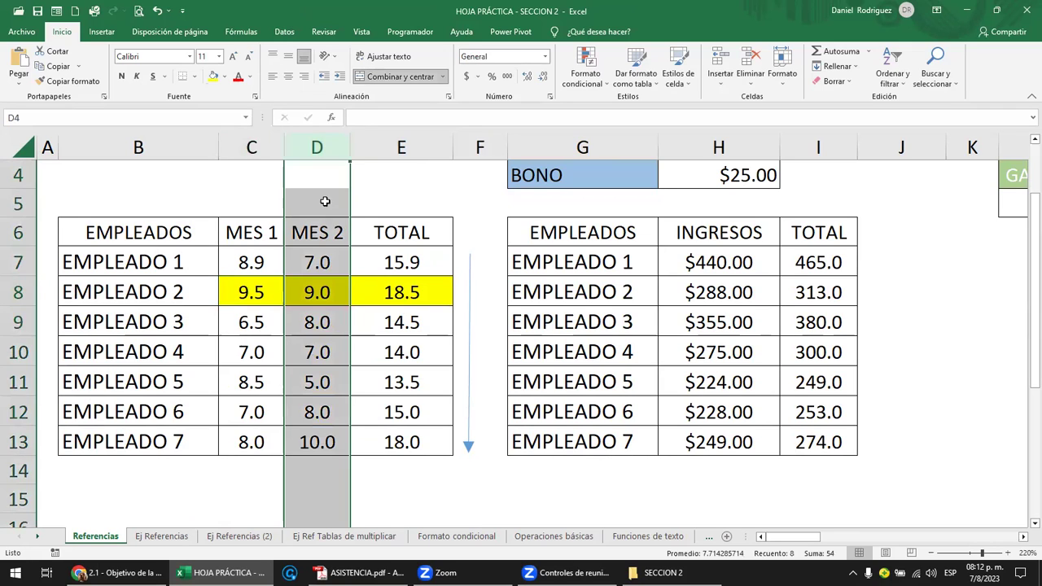
pyautogui.click(323, 295)
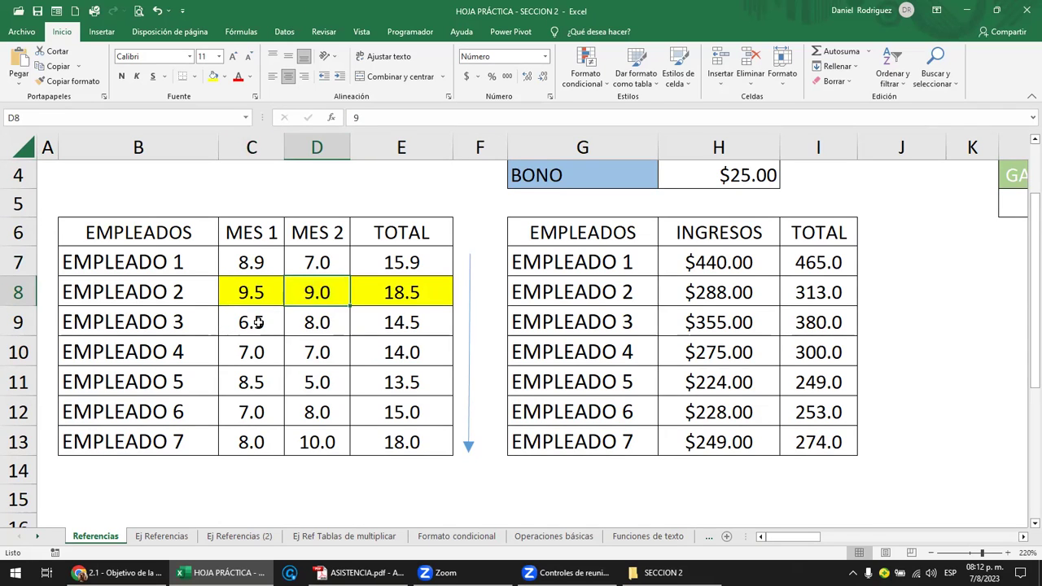
pyautogui.click(257, 323)
pyautogui.moveTo(257, 323); pyautogui.dragTo(252, 439)
pyautogui.click(257, 296)
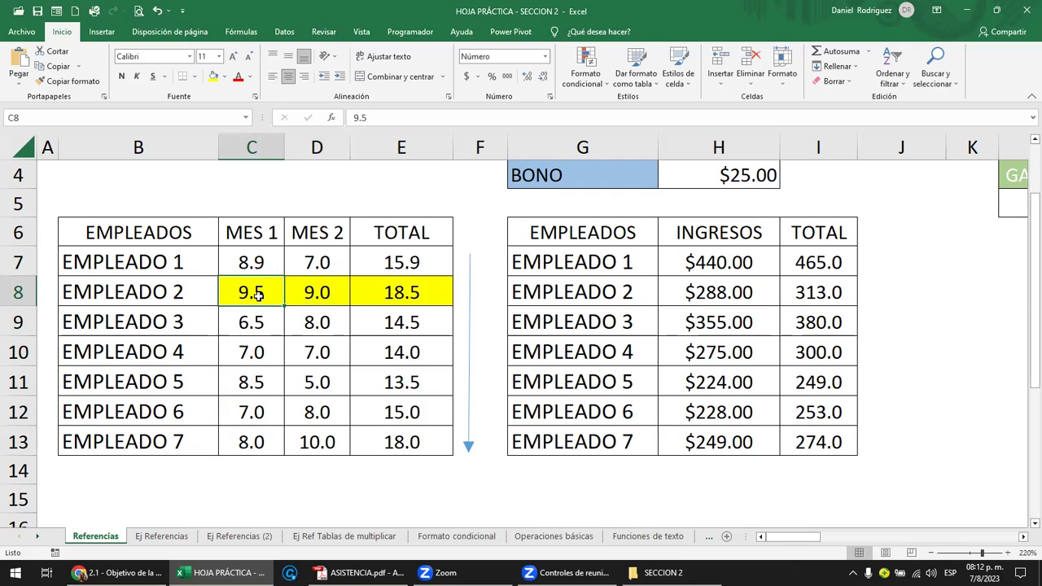
pyautogui.moveTo(254, 294); pyautogui.dragTo(404, 293)
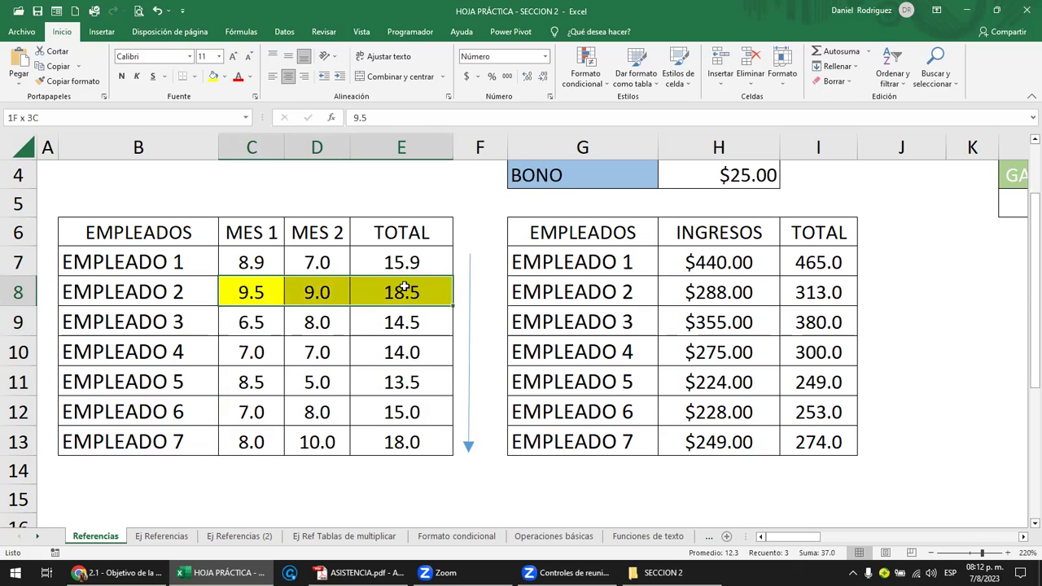
pyautogui.click(225, 77)
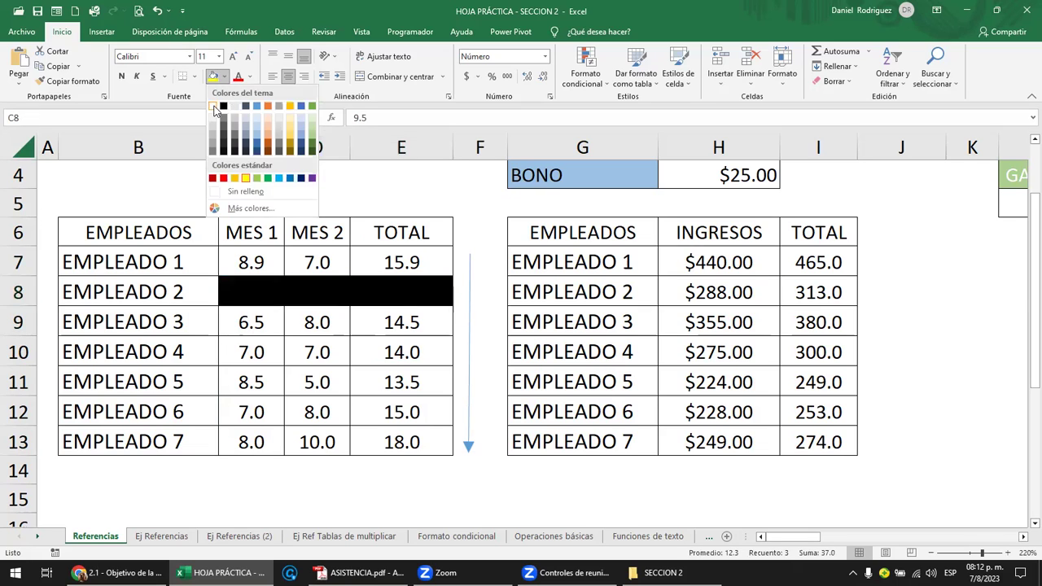
pyautogui.click(244, 192)
# Fill EMPLEADO 3's C9:D9 yellow and show E9's =C9+D9 references.
pyautogui.moveTo(246, 320); pyautogui.dragTo(305, 322)
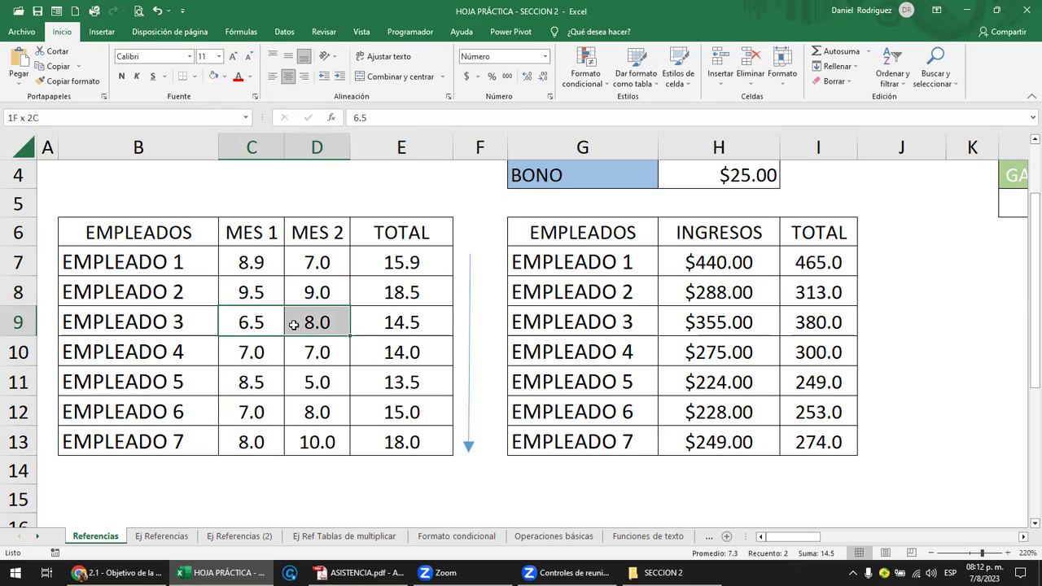
pyautogui.click(226, 77)
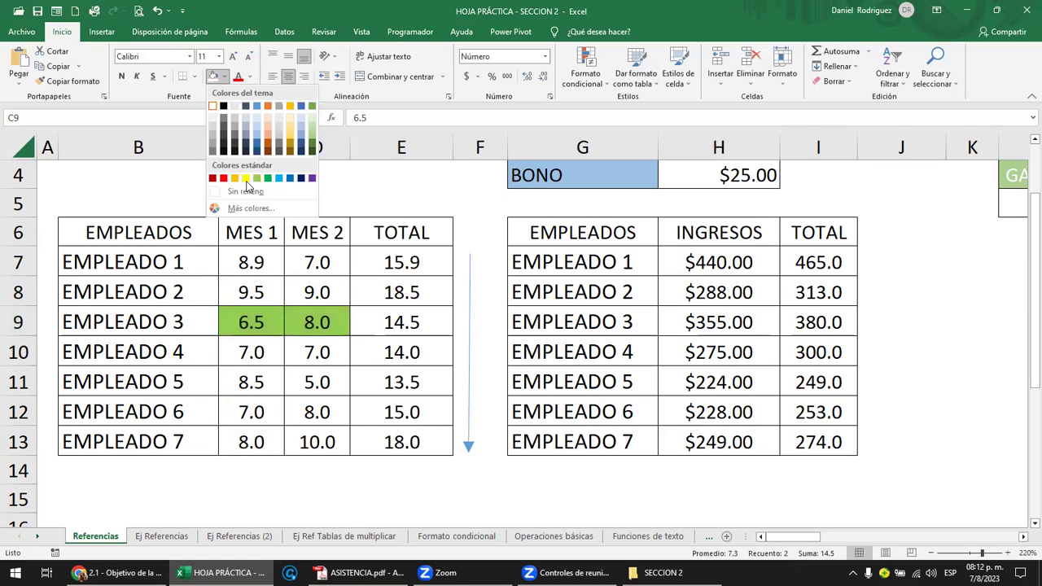
pyautogui.click(248, 183)
pyautogui.click(395, 317)
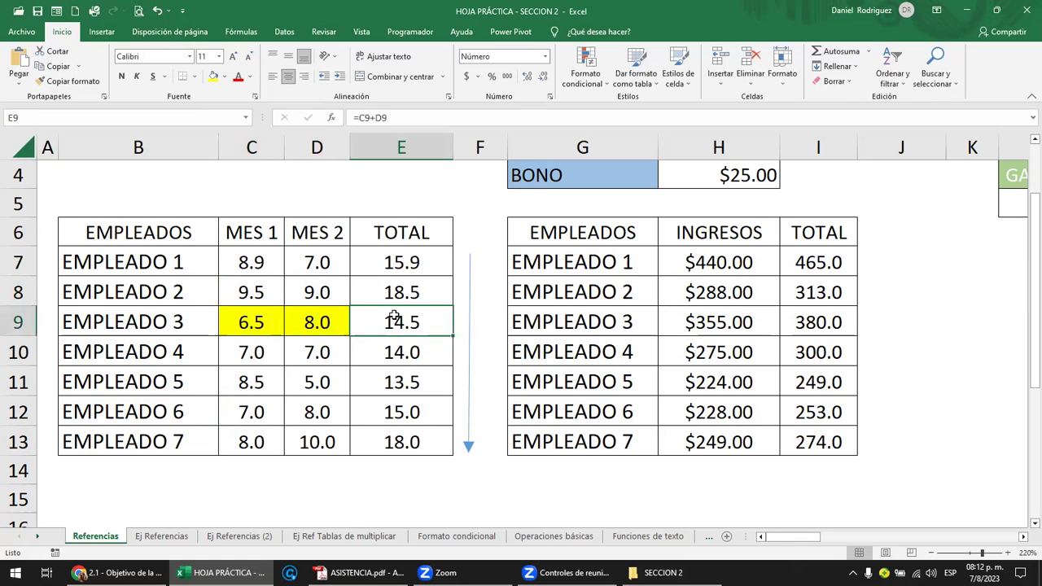
pyautogui.doubleClick(395, 316)
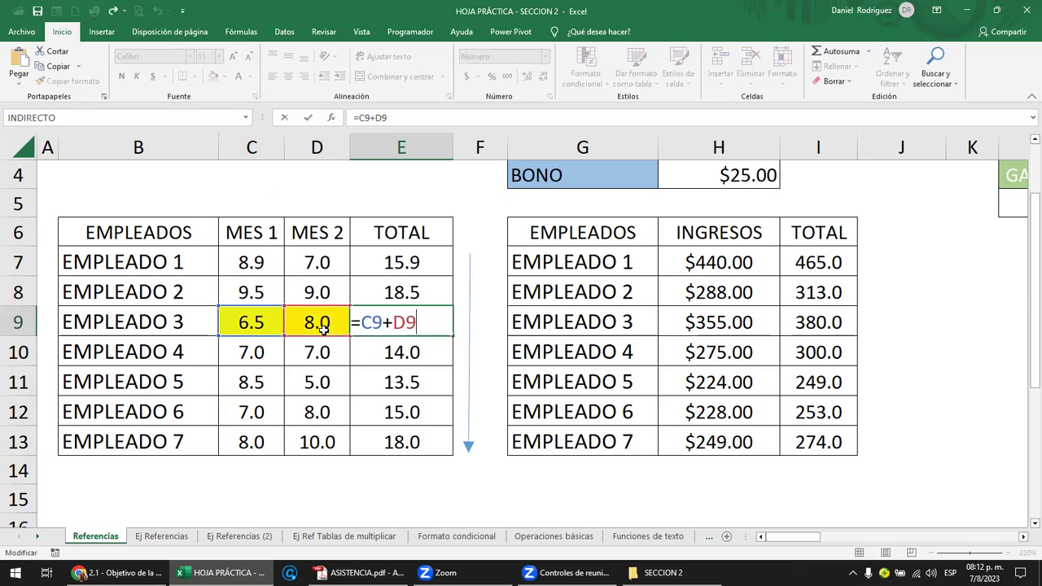
pyautogui.press('Escape')
pyautogui.click(469, 291)
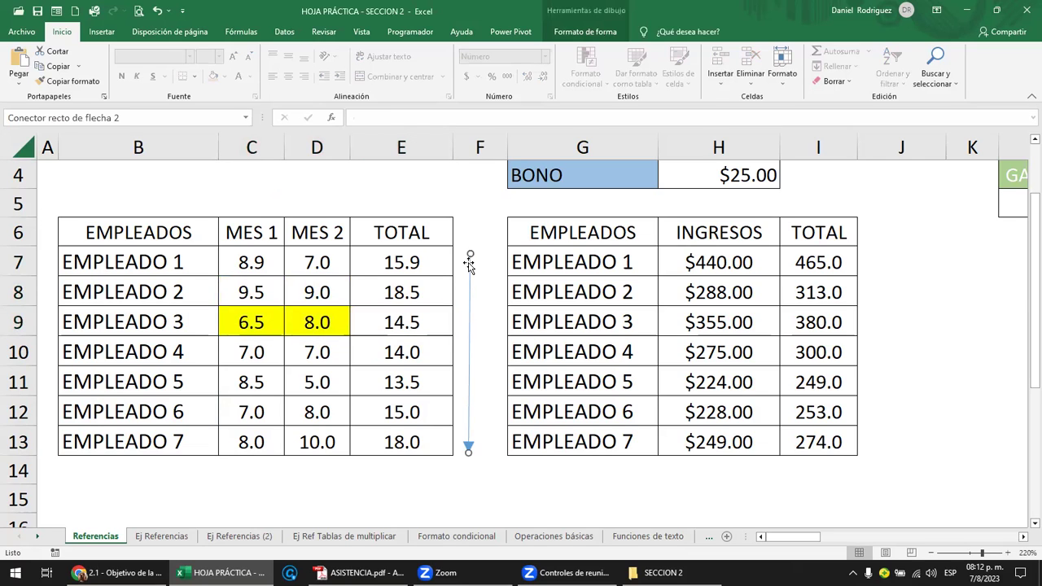
pyautogui.click(415, 324)
pyautogui.click(256, 322)
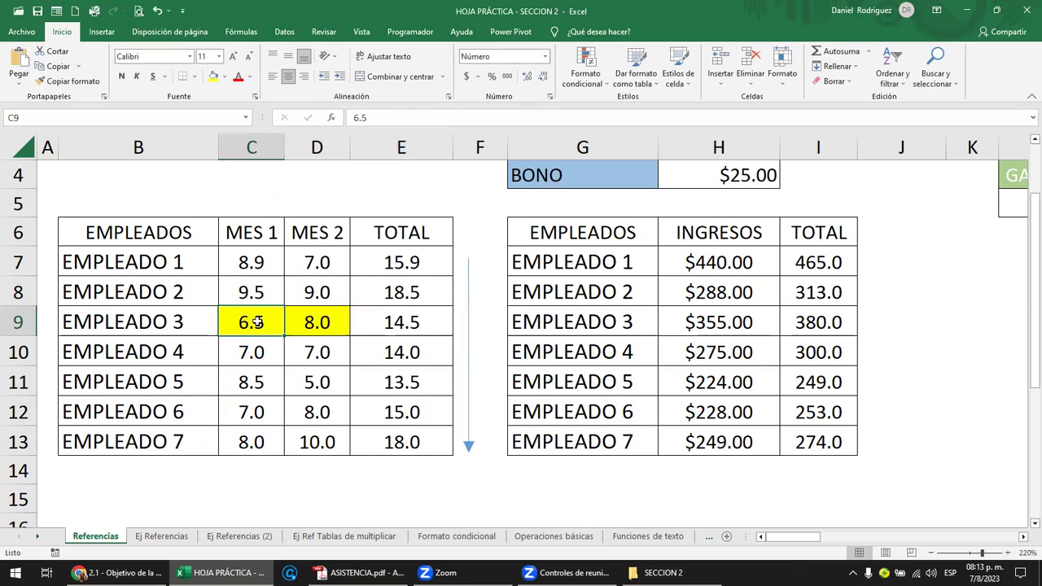
# Demonstrate selecting the MES values, rows 7–8, and columns C and D.
pyautogui.moveTo(254, 264); pyautogui.dragTo(332, 436)
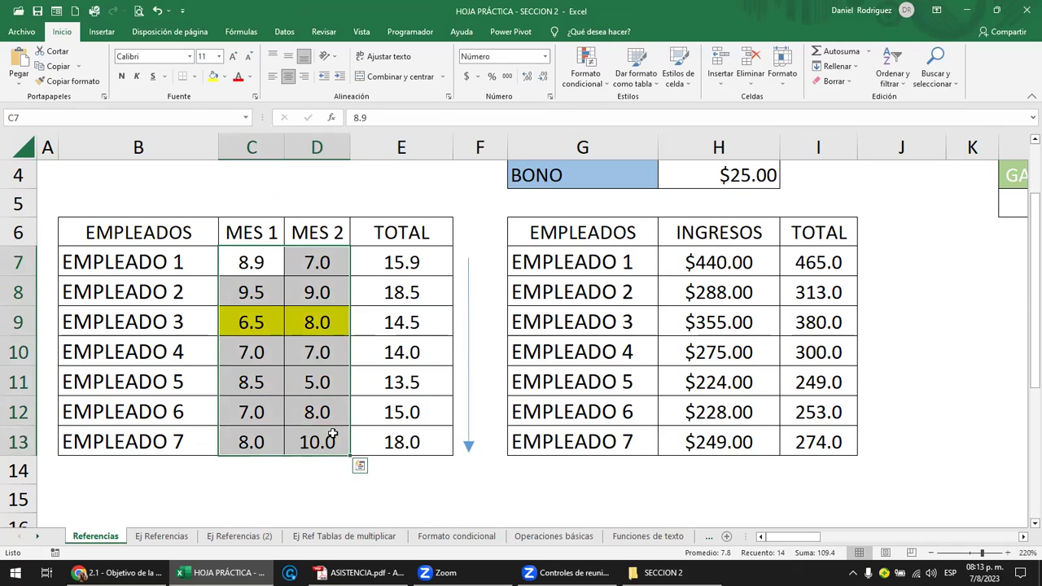
pyautogui.click(251, 265)
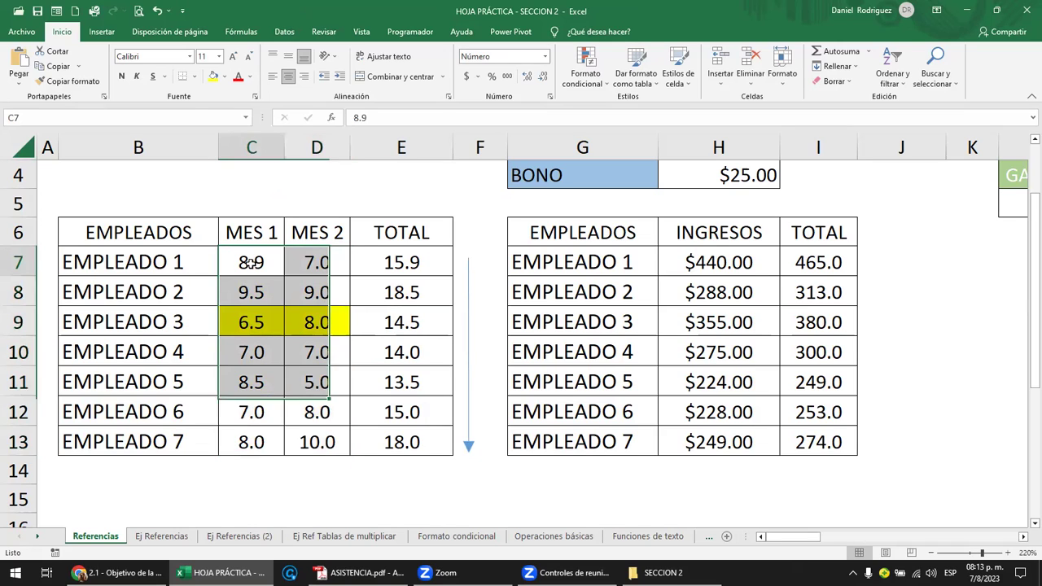
pyautogui.moveTo(16, 261); pyautogui.dragTo(20, 291)
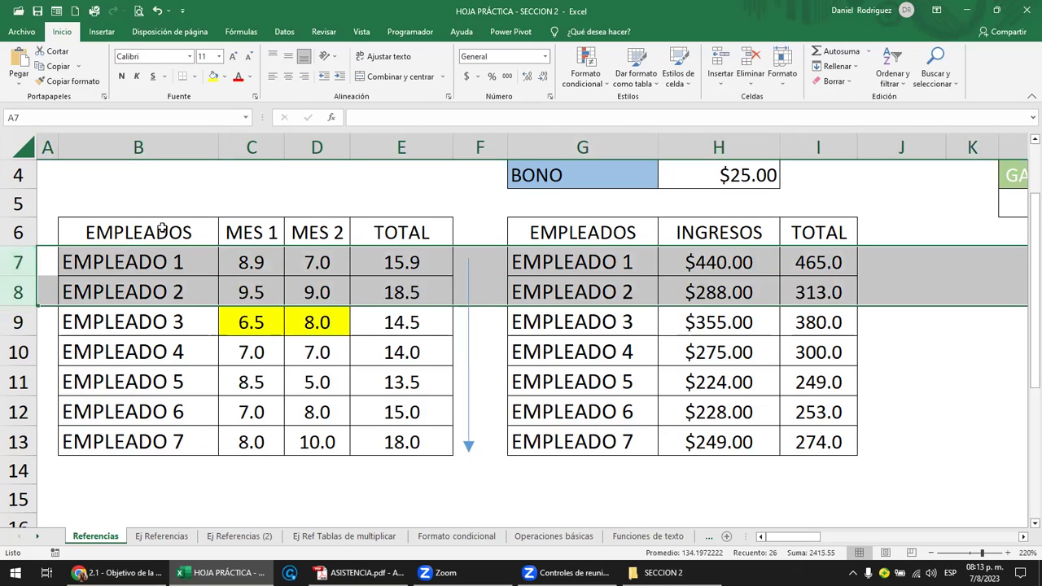
pyautogui.click(251, 147)
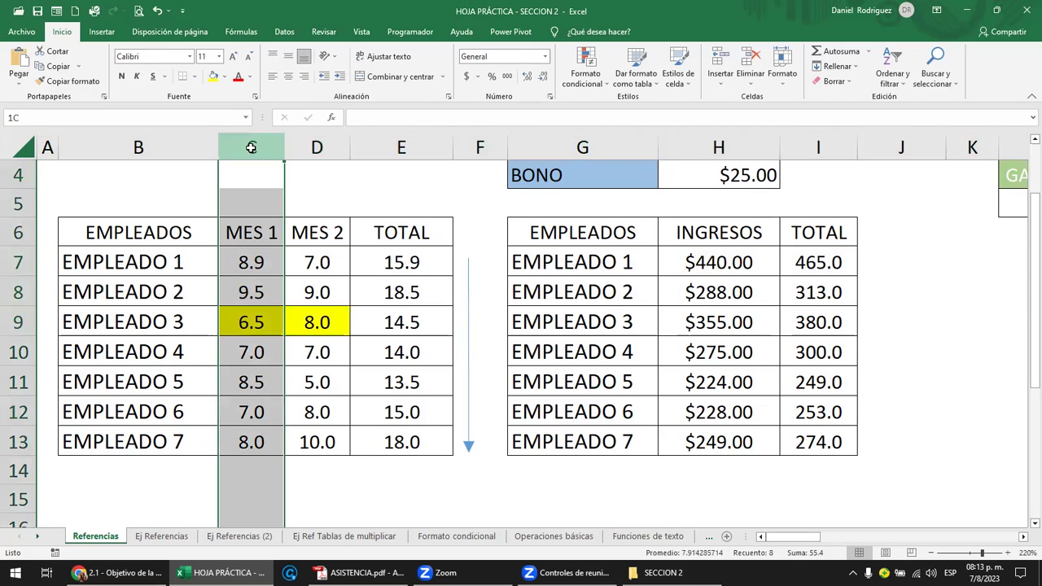
pyautogui.keyDown('ctrl'); pyautogui.click(315, 146); pyautogui.keyUp('ctrl')
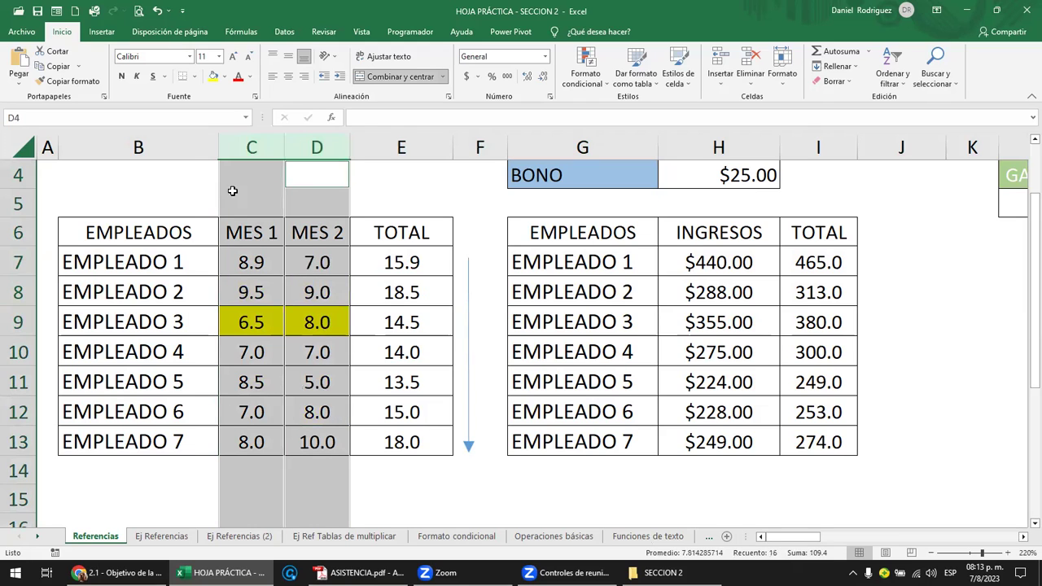
pyautogui.click(16, 262)
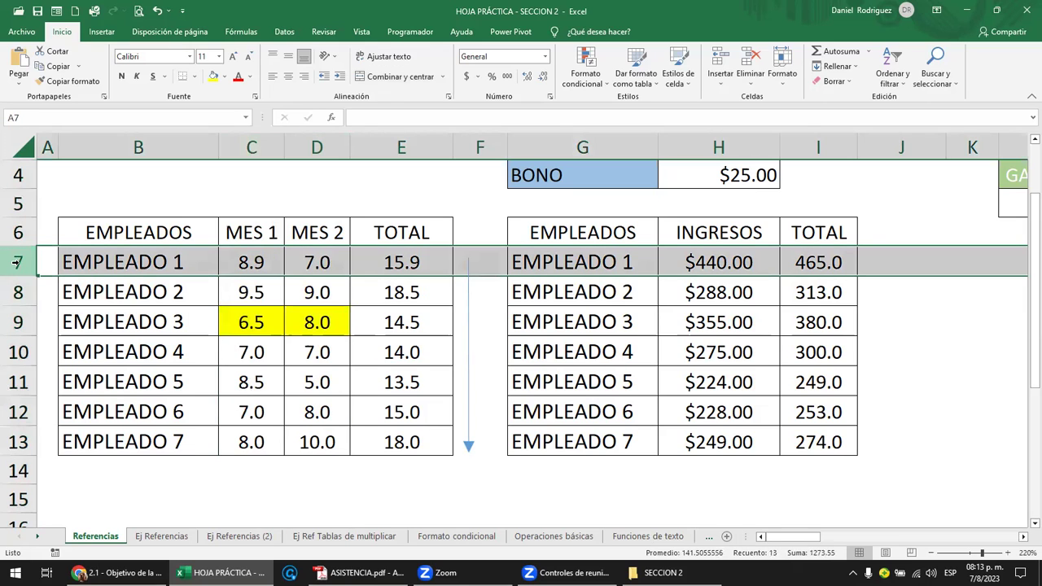
pyautogui.press('Down')
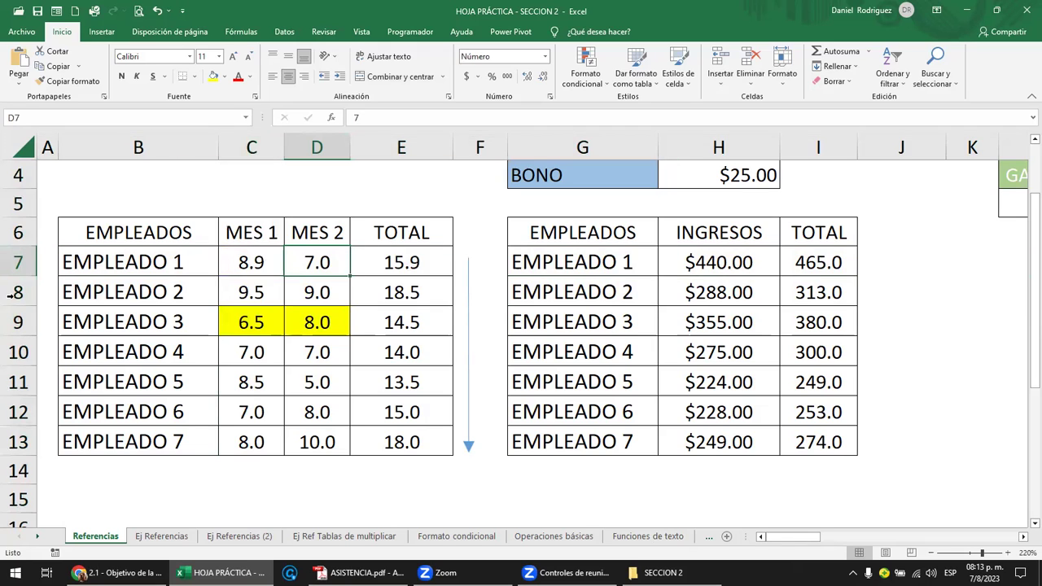
pyautogui.hotkey('shift', 'space')
pyautogui.click(298, 288)
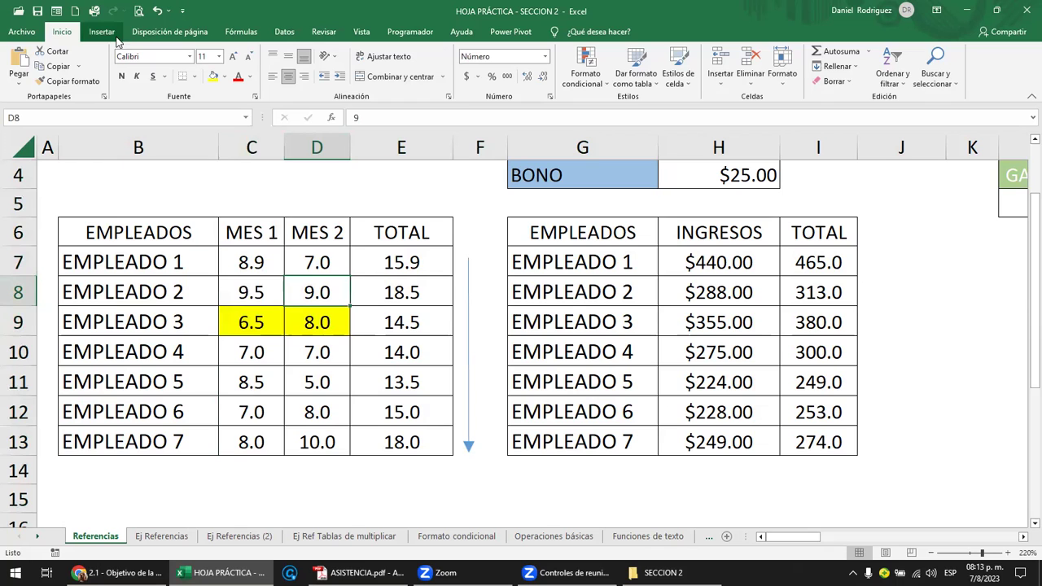
# Widen column F to about 6.86 and return to cell C3.
pyautogui.moveTo(507, 146); pyautogui.dragTo(529, 147)
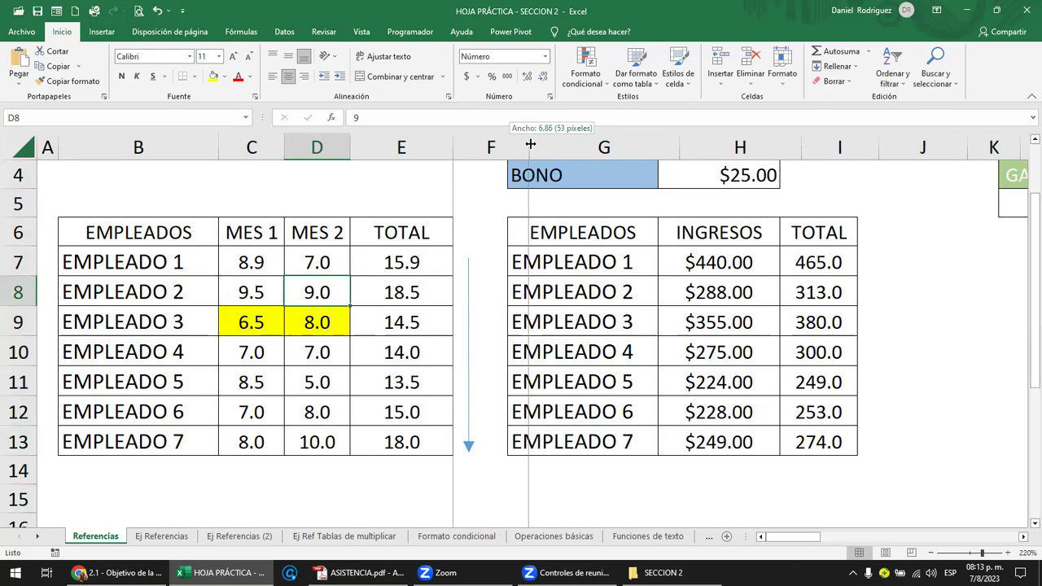
pyautogui.scroll(1, 390, 236)
pyautogui.click(265, 243)
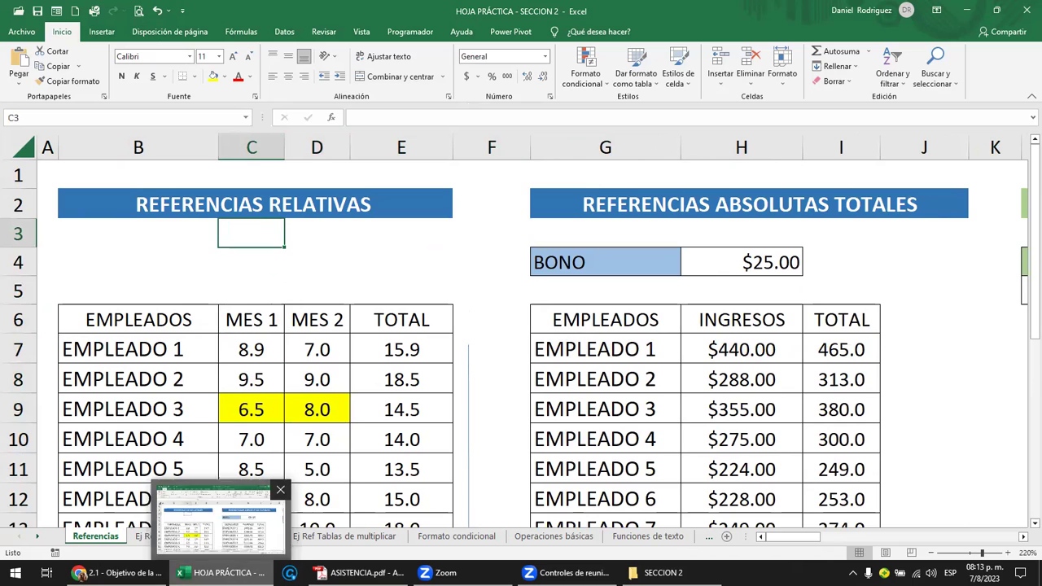
pyautogui.click(118, 572)
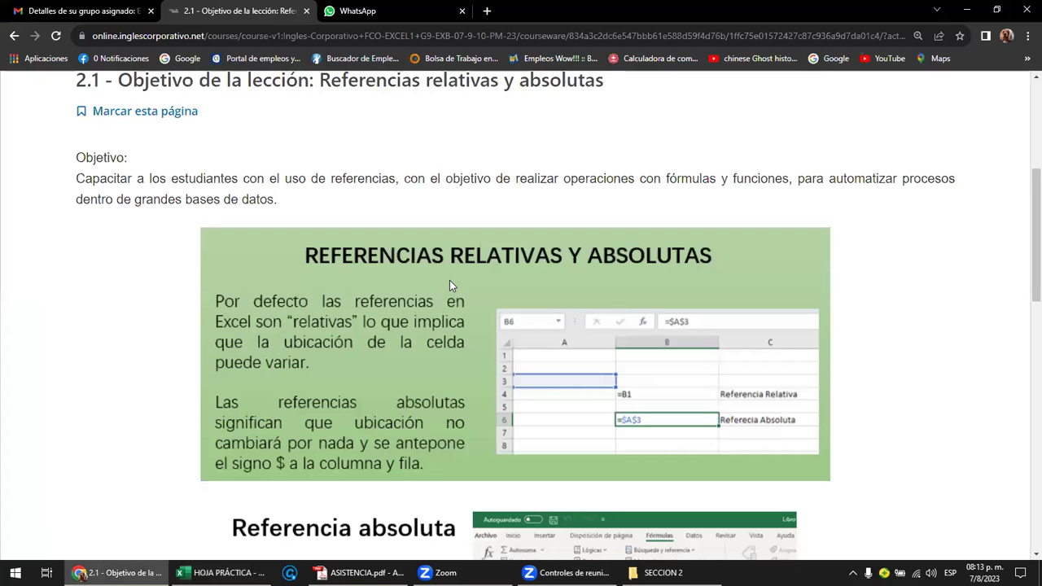
pyautogui.scroll(-1, 450, 281)
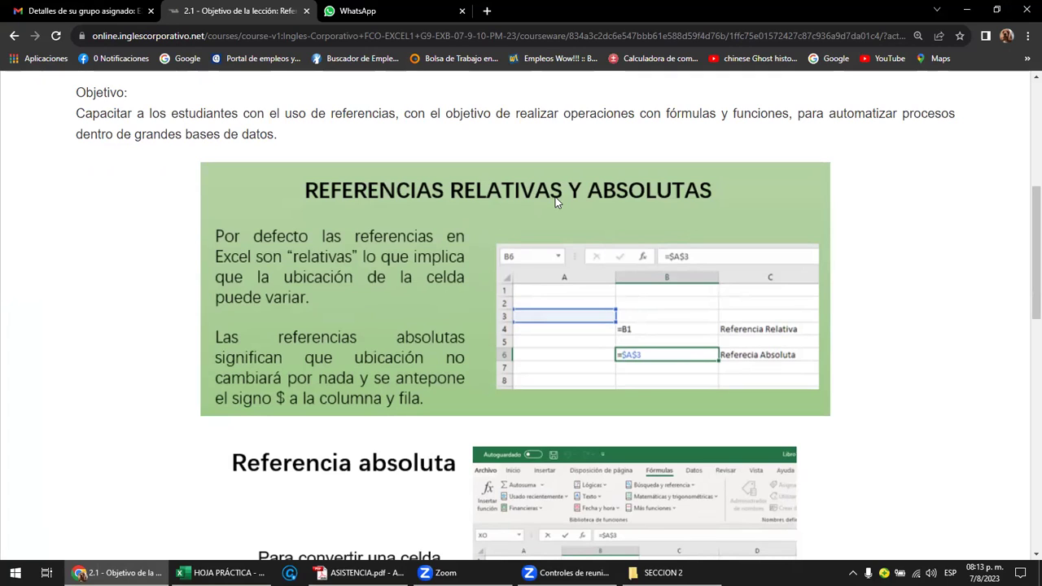
pyautogui.scroll(-2, 558, 197)
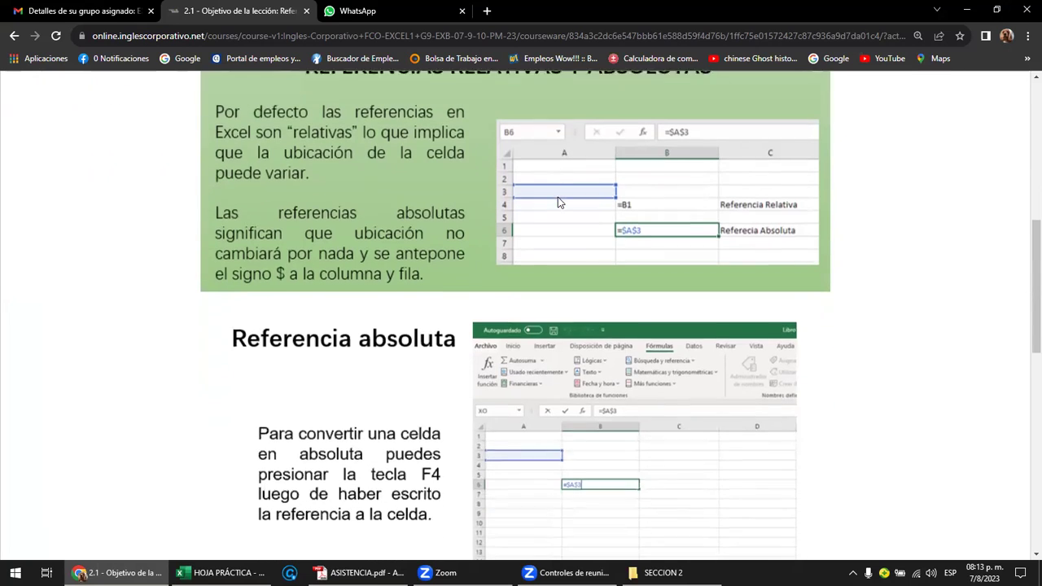
pyautogui.scroll(-1, 556, 197)
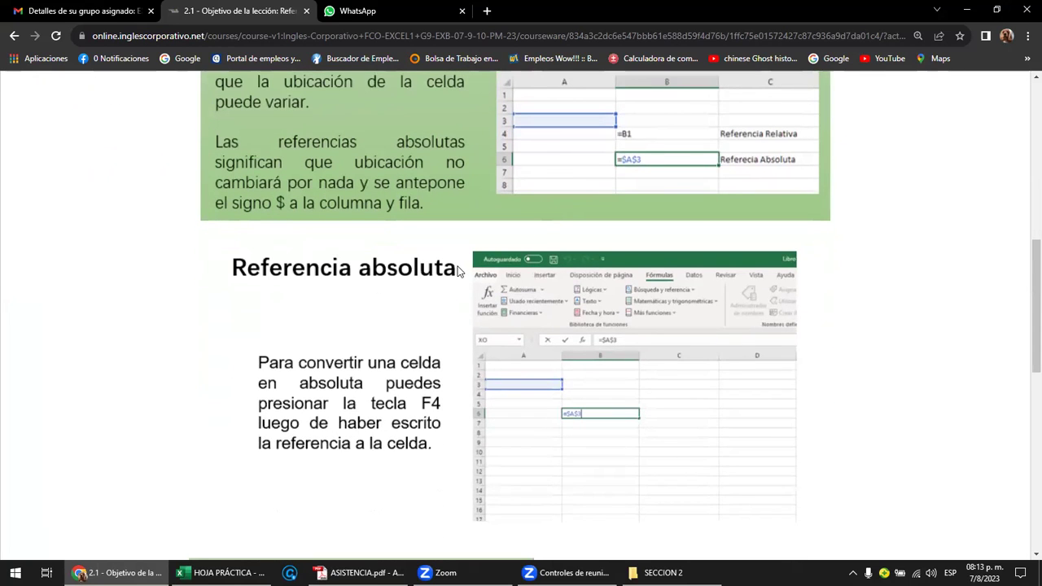
pyautogui.scroll(2, 458, 271)
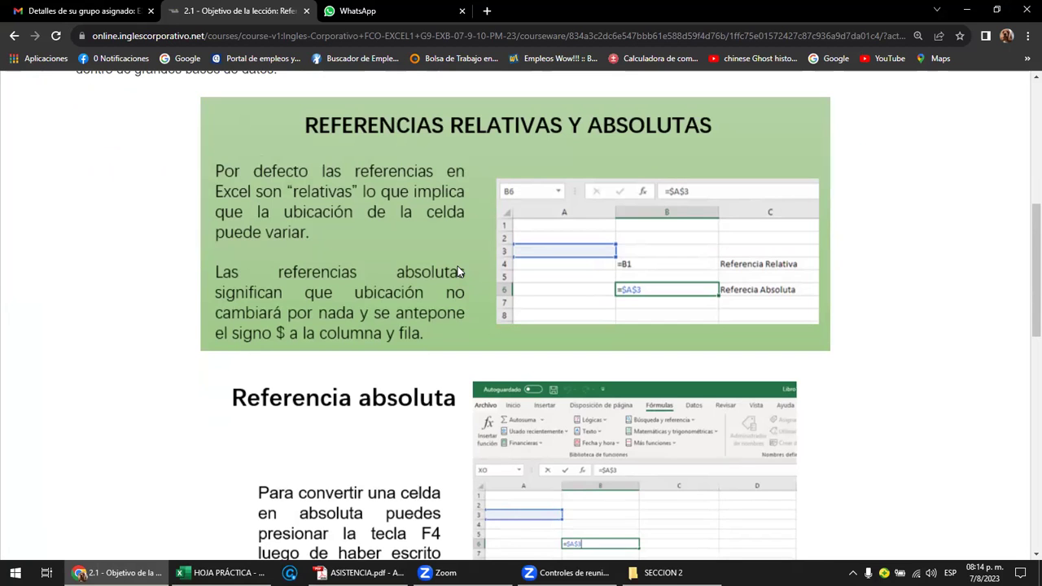
pyautogui.click(228, 572)
pyautogui.click(381, 346)
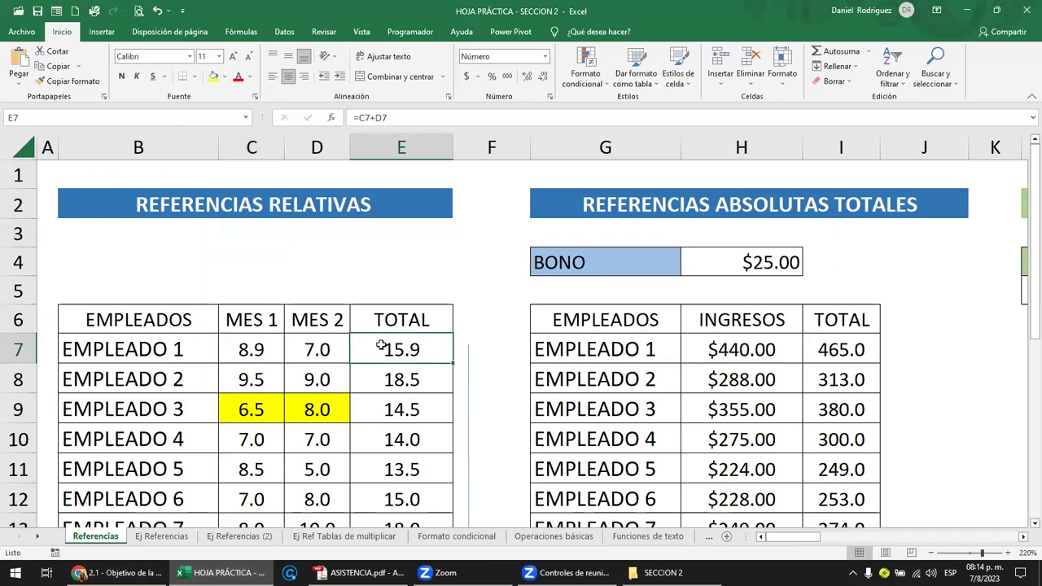
# Draw a Curved Left Arrow in column F beside the E7:E8 totals.
pyautogui.click(102, 32)
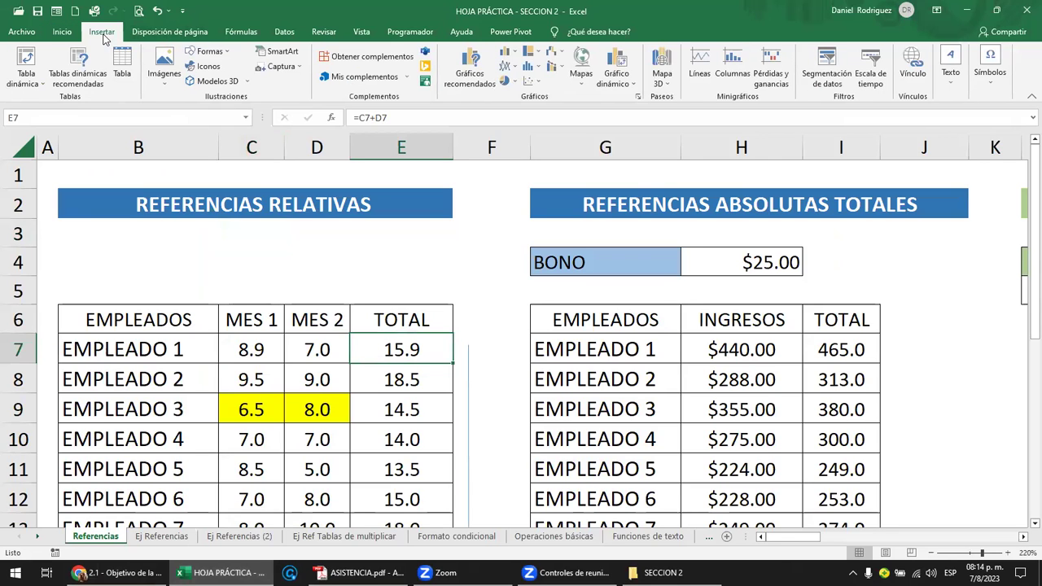
pyautogui.click(228, 54)
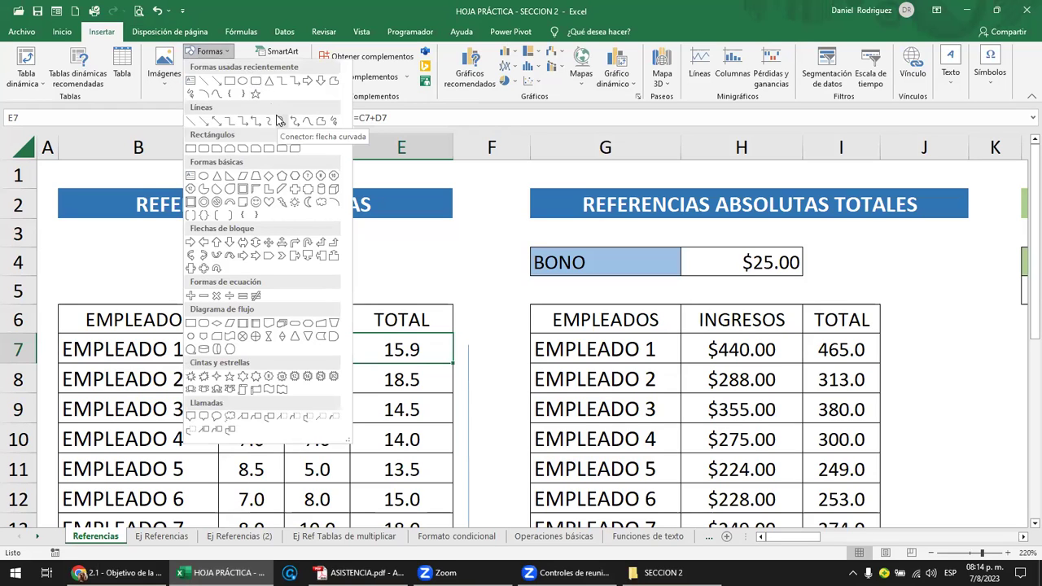
pyautogui.click(203, 255)
pyautogui.moveTo(465, 332)
pyautogui.mouseDown()
pyautogui.moveTo(496, 383)
pyautogui.moveTo(502, 376)
pyautogui.mouseUp()
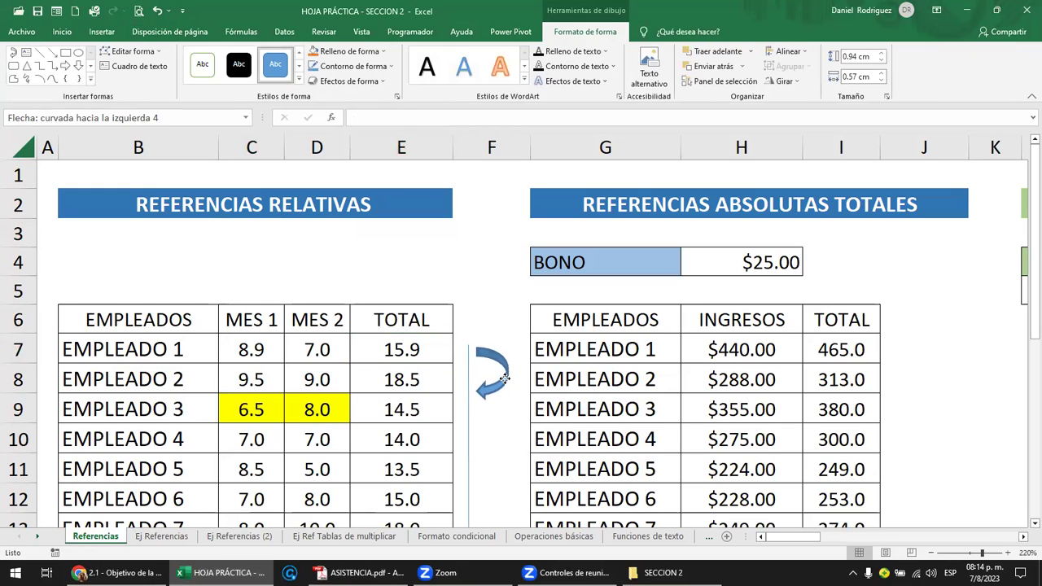
pyautogui.click(411, 350)
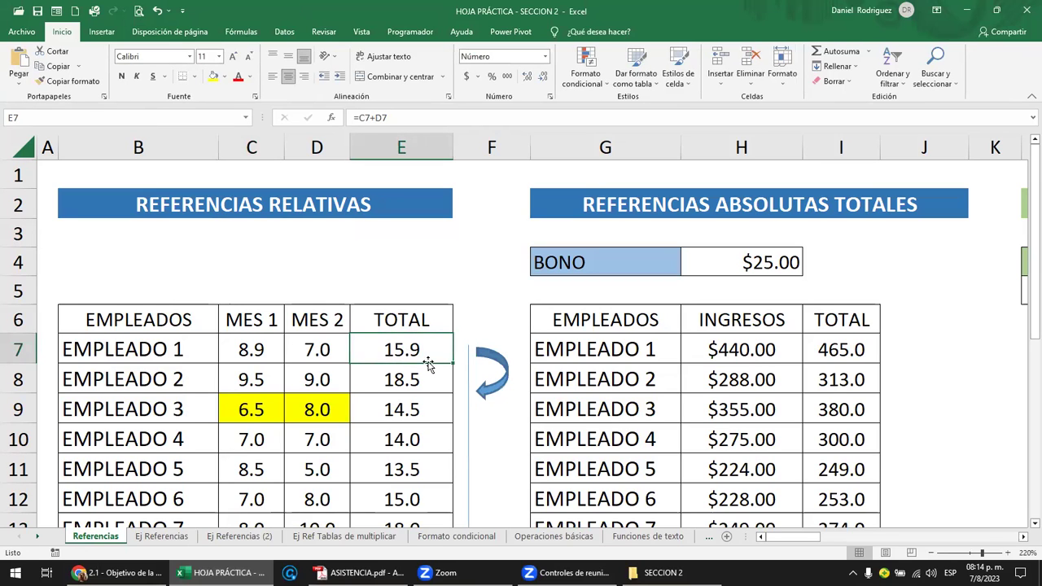
# Review E7's formula, then select EMPLEADO 2's month values C8:D8.
pyautogui.doubleClick(427, 363)
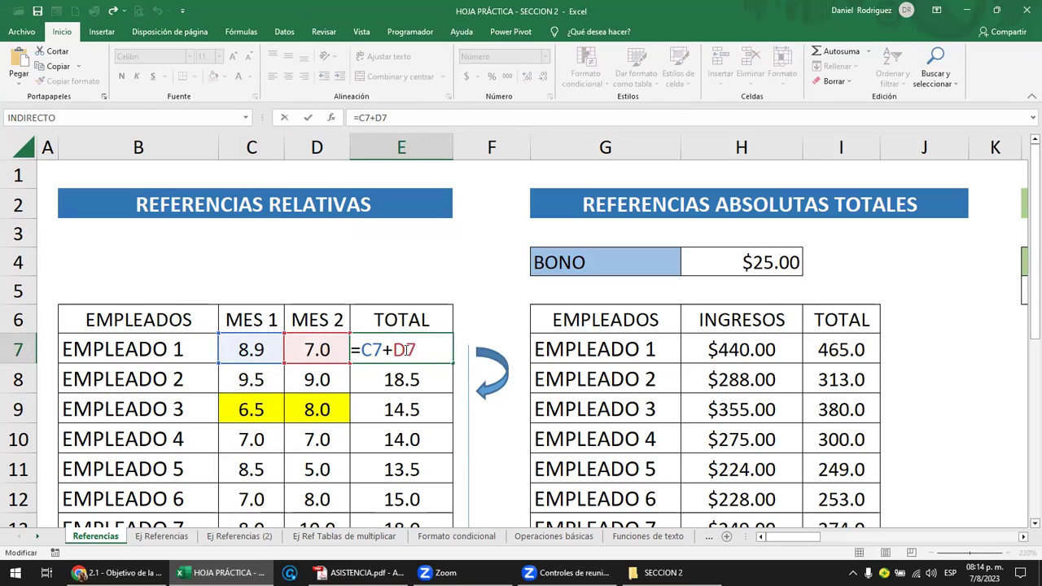
pyautogui.press('Escape')
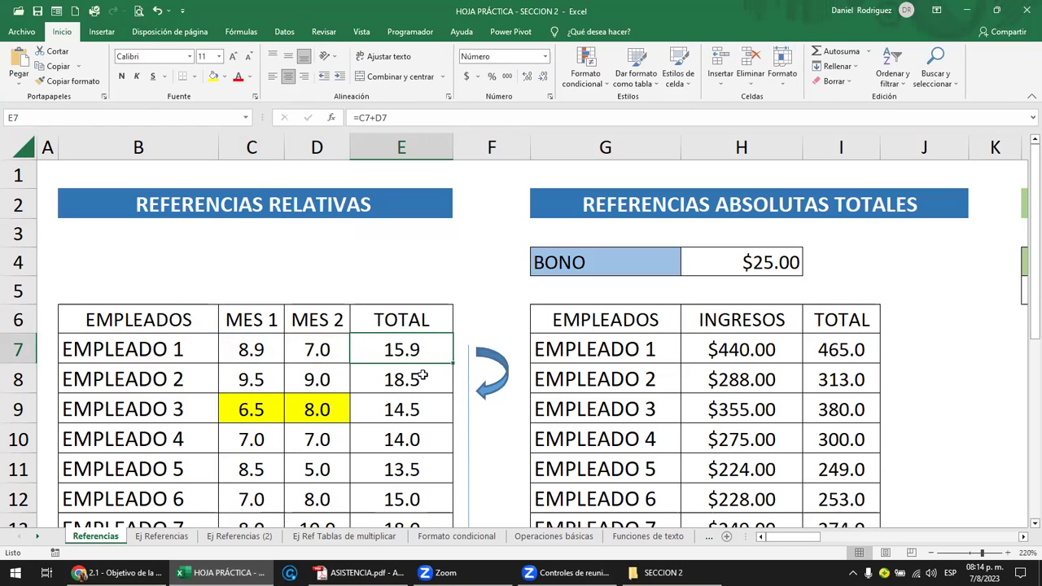
pyautogui.click(421, 374)
pyautogui.click(294, 378)
pyautogui.moveTo(295, 378); pyautogui.dragTo(265, 377)
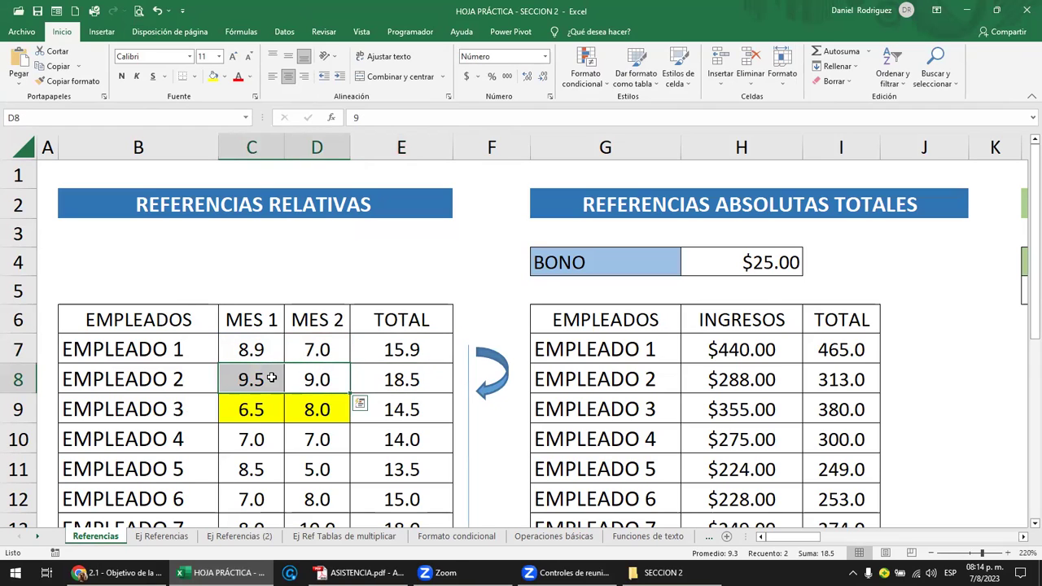
# Duplicate the curved arrow and place the copy just below the original.
pyautogui.click(493, 363)
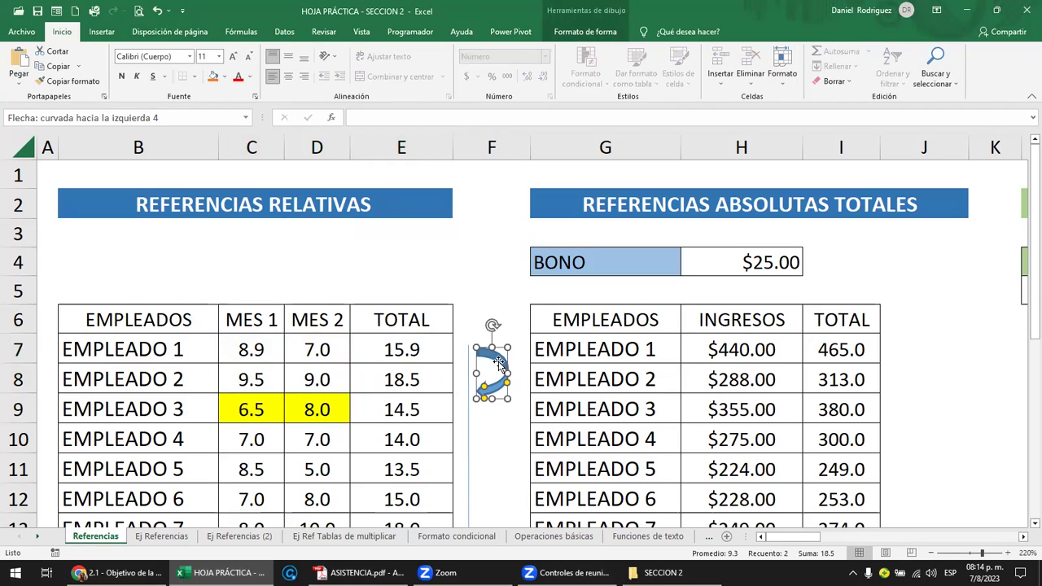
pyautogui.hotkey('ctrl', 'c')
pyautogui.hotkey('ctrl', 'v')
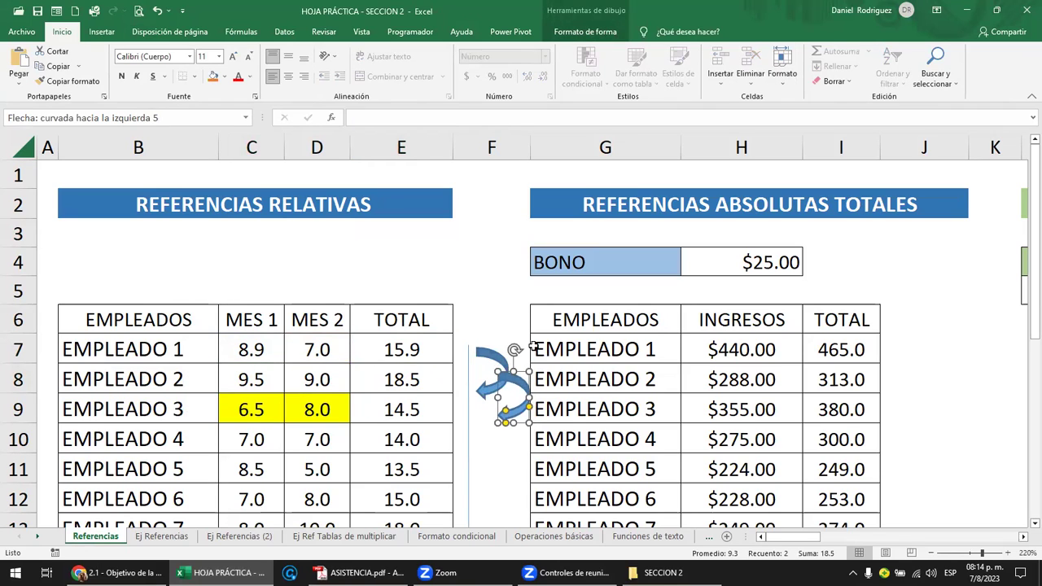
pyautogui.moveTo(517, 415)
pyautogui.mouseDown()
pyautogui.moveTo(489, 420)
pyautogui.moveTo(502, 442)
pyautogui.mouseUp()
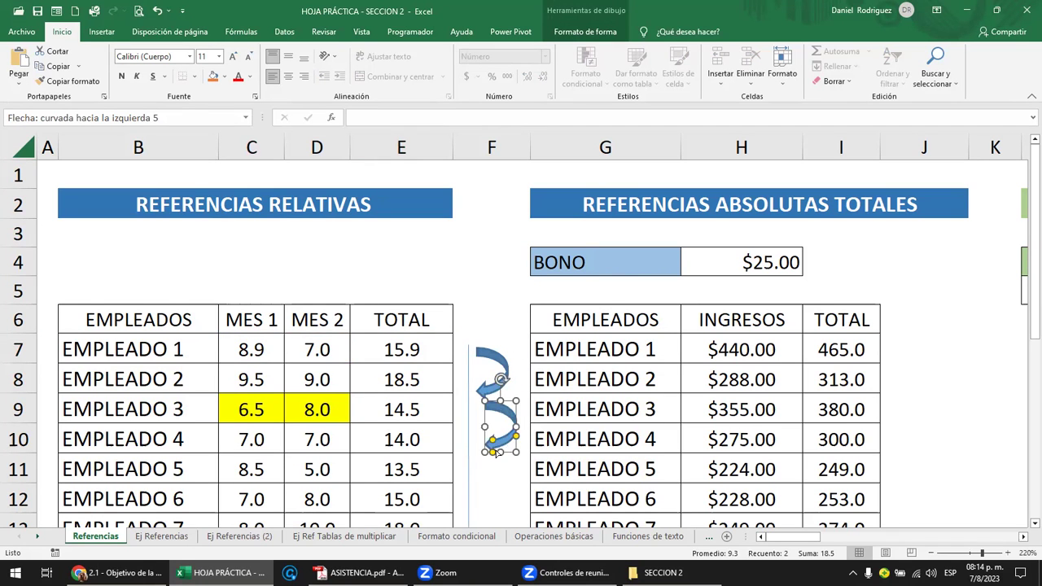
# Select EMPLEADO 3's two month values.
pyautogui.scroll(-1, 480, 443)
pyautogui.scroll(-1, 482, 439)
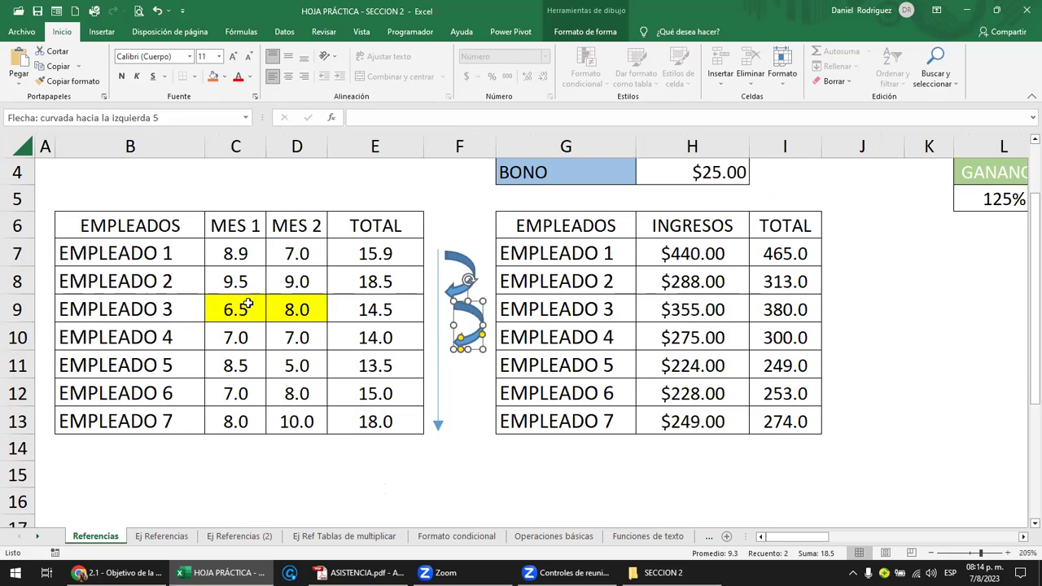
pyautogui.moveTo(244, 302); pyautogui.dragTo(286, 312)
# Apply No Fill to EMPLEADO 3's 6.5 and 8.0 cells, then review EMPLEADO 7's row.
pyautogui.click(221, 76)
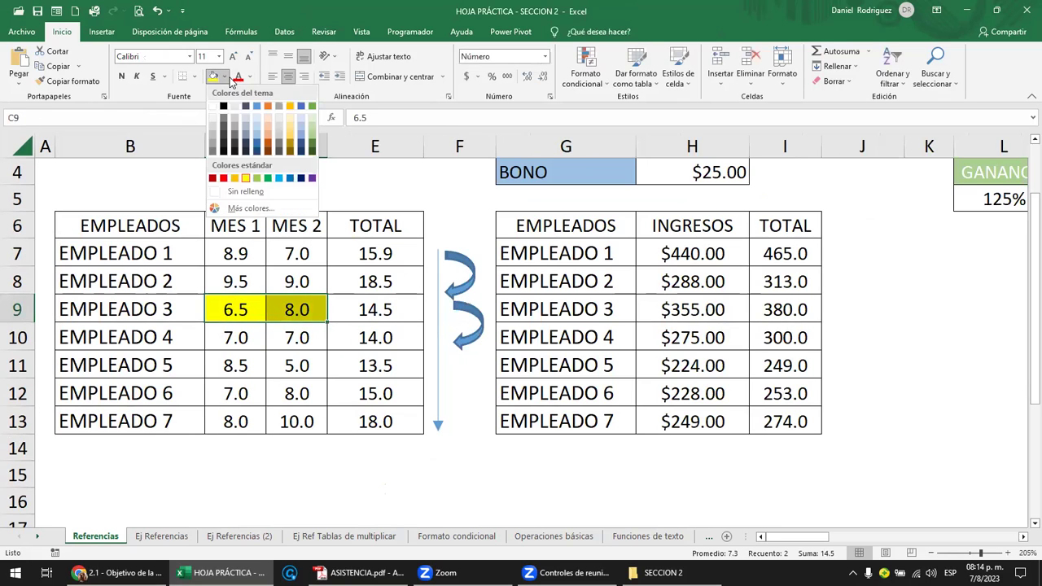
pyautogui.click(214, 106)
pyautogui.click(389, 423)
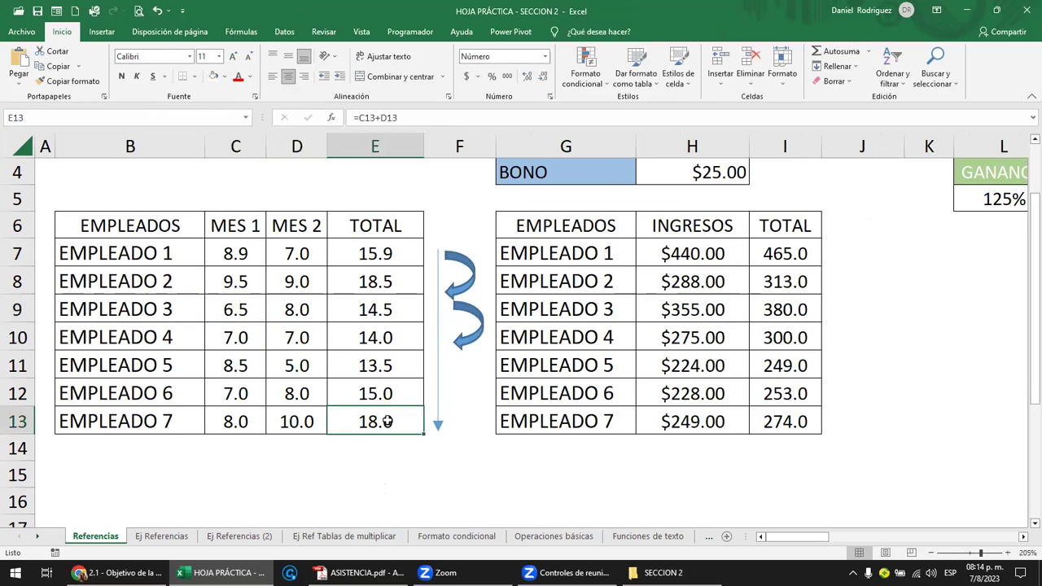
pyautogui.moveTo(94, 418); pyautogui.dragTo(374, 423)
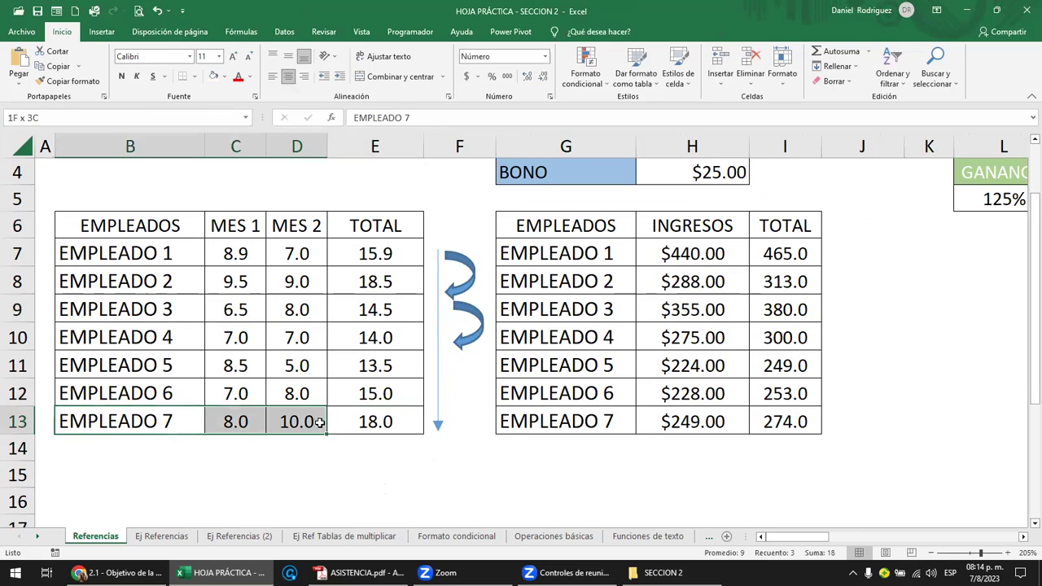
pyautogui.click(381, 445)
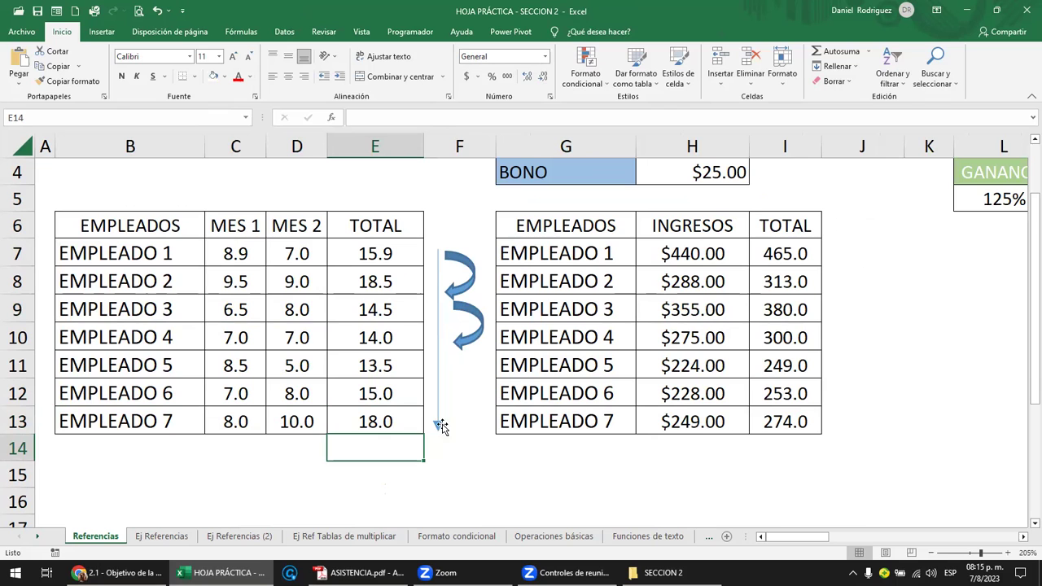
# Go over the relative table by selecting columns B through D and the upper curved arrow.
pyautogui.click(150, 253)
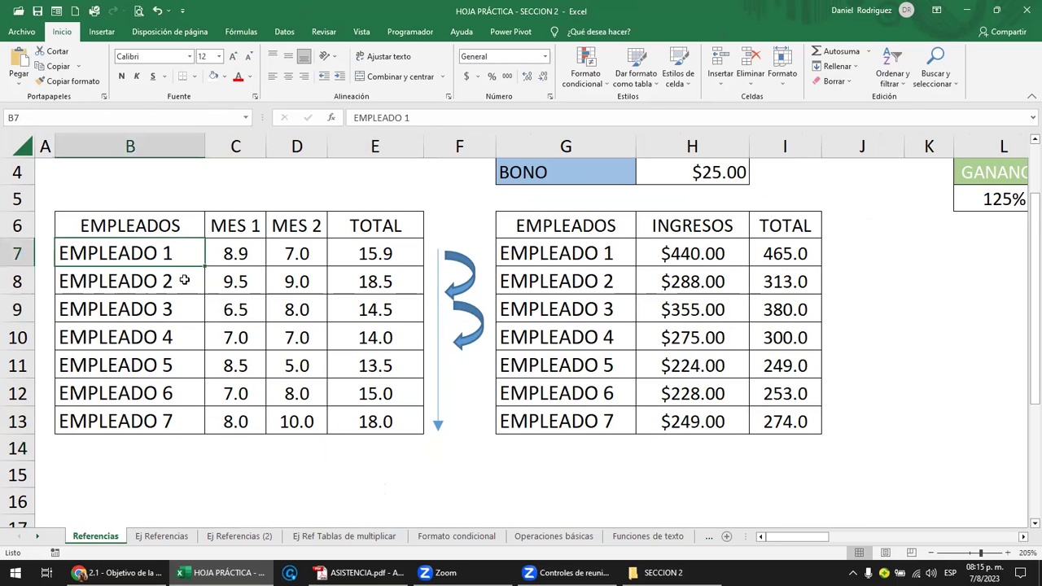
pyautogui.scroll(1, 184, 281)
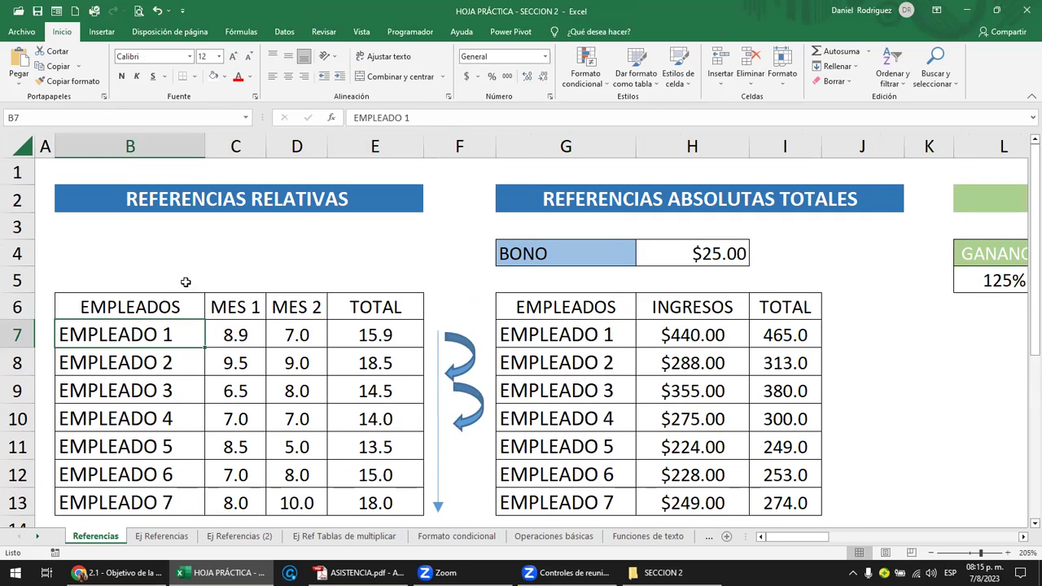
pyautogui.scroll(-1, 185, 282)
pyautogui.click(153, 145)
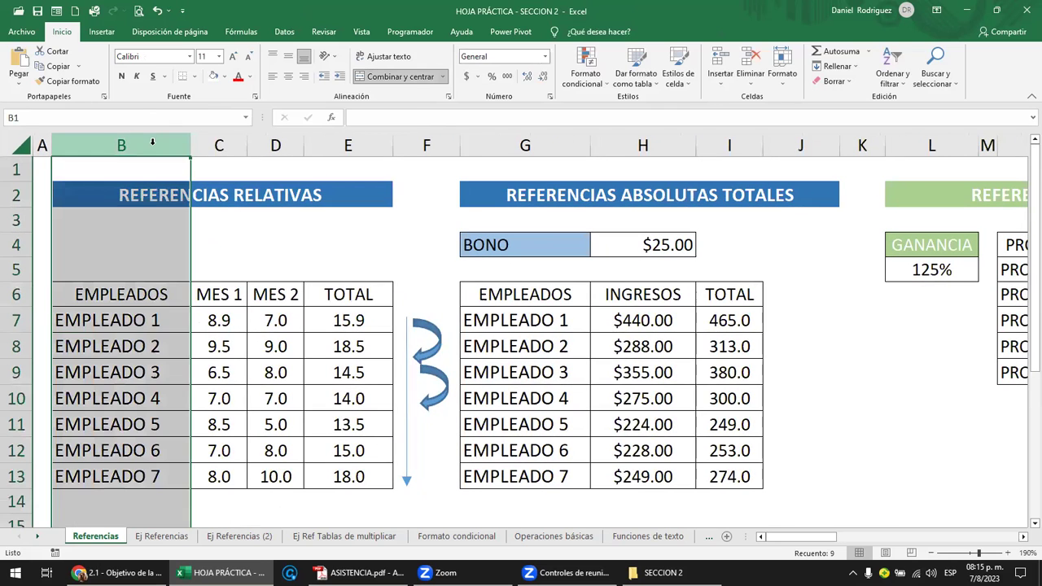
pyautogui.click(218, 145)
pyautogui.keyDown('ctrl'); pyautogui.click(275, 145); pyautogui.keyUp('ctrl')
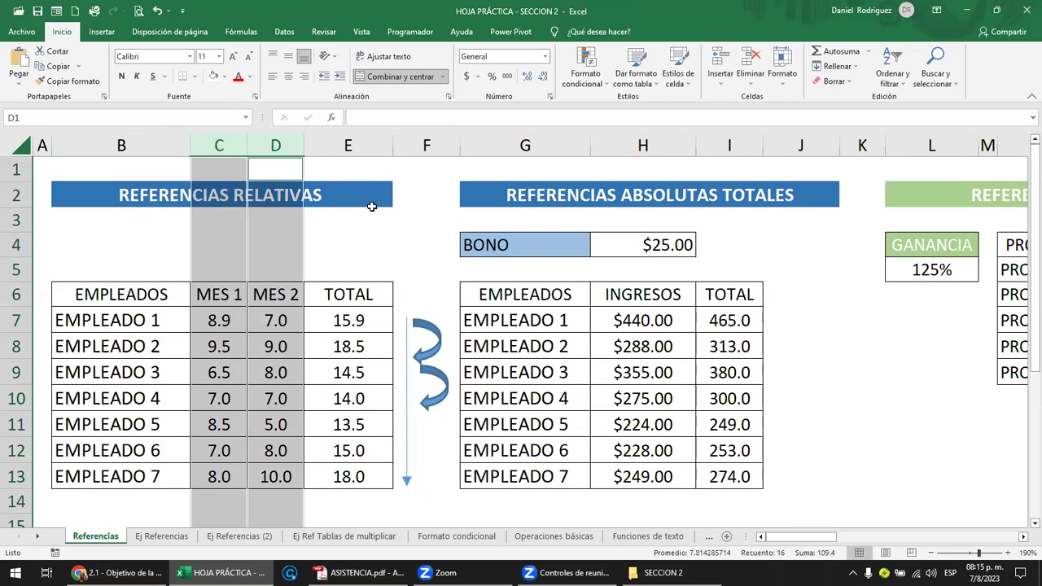
pyautogui.click(435, 346)
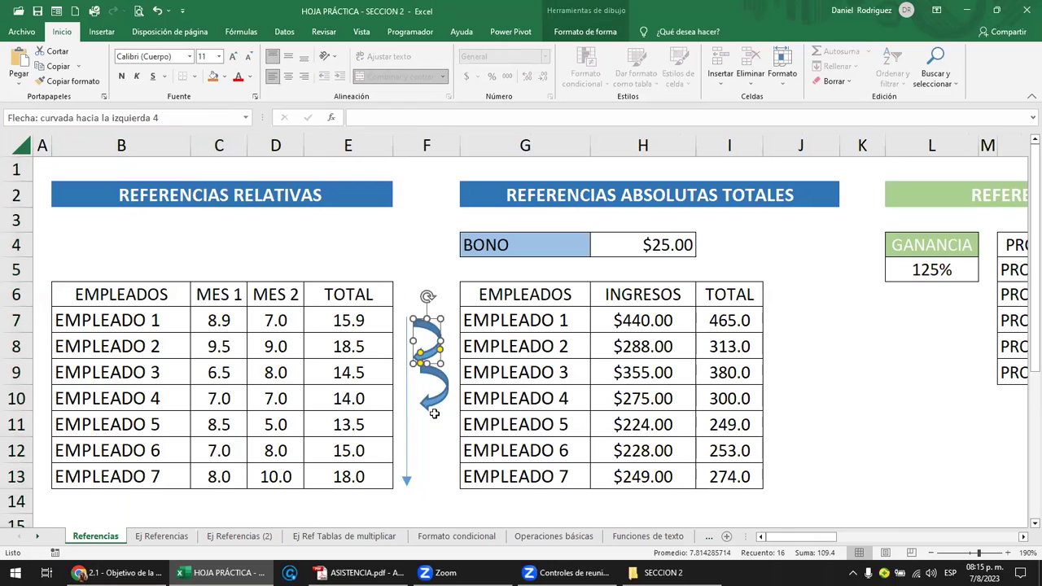
# Show E7's =C7+D7 formula and highlight its C7 and D7 references.
pyautogui.click(344, 323)
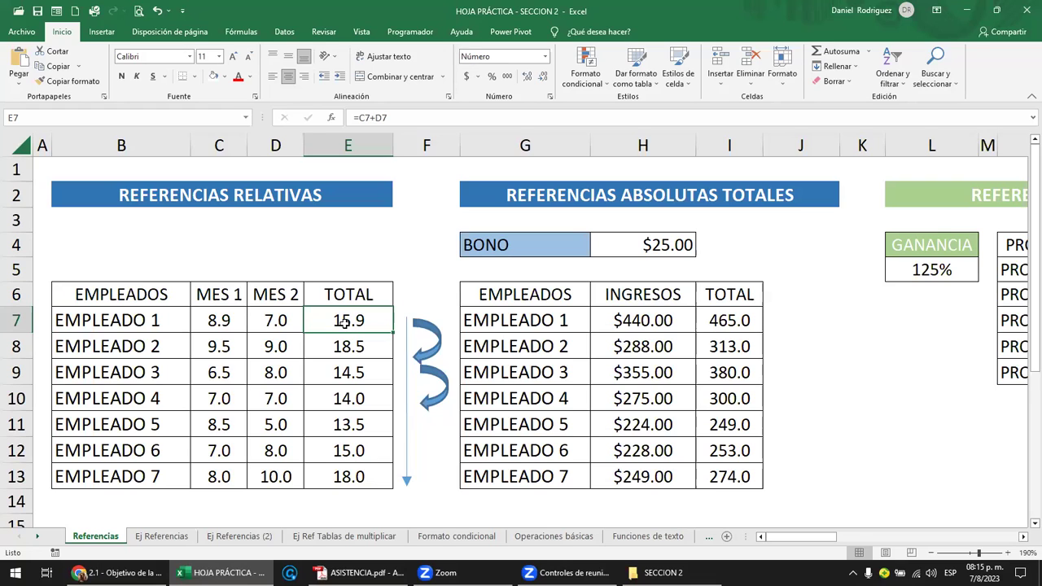
pyautogui.doubleClick(345, 323)
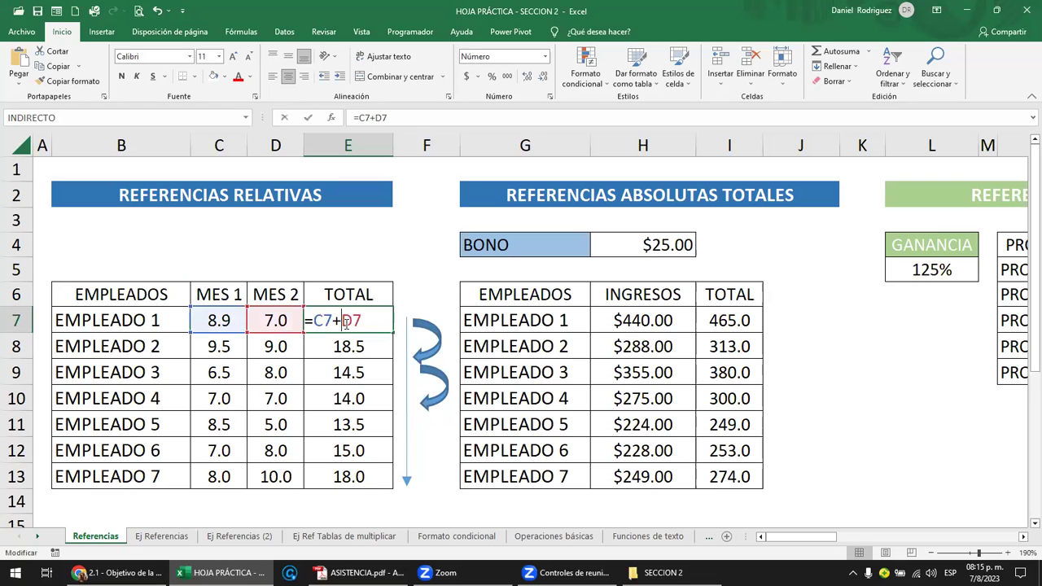
pyautogui.moveTo(314, 320); pyautogui.dragTo(332, 320)
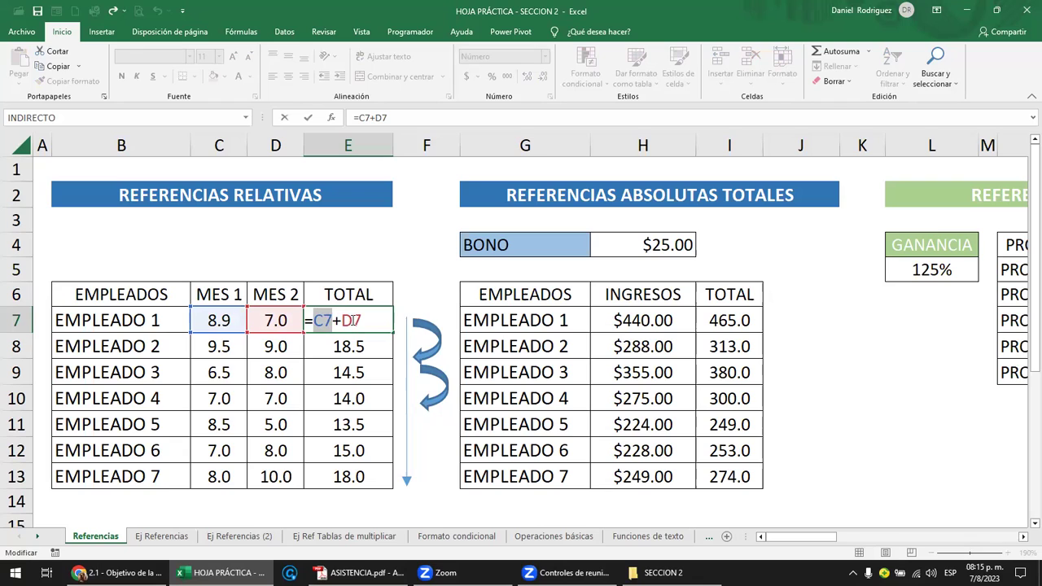
pyautogui.moveTo(342, 320); pyautogui.dragTo(362, 320)
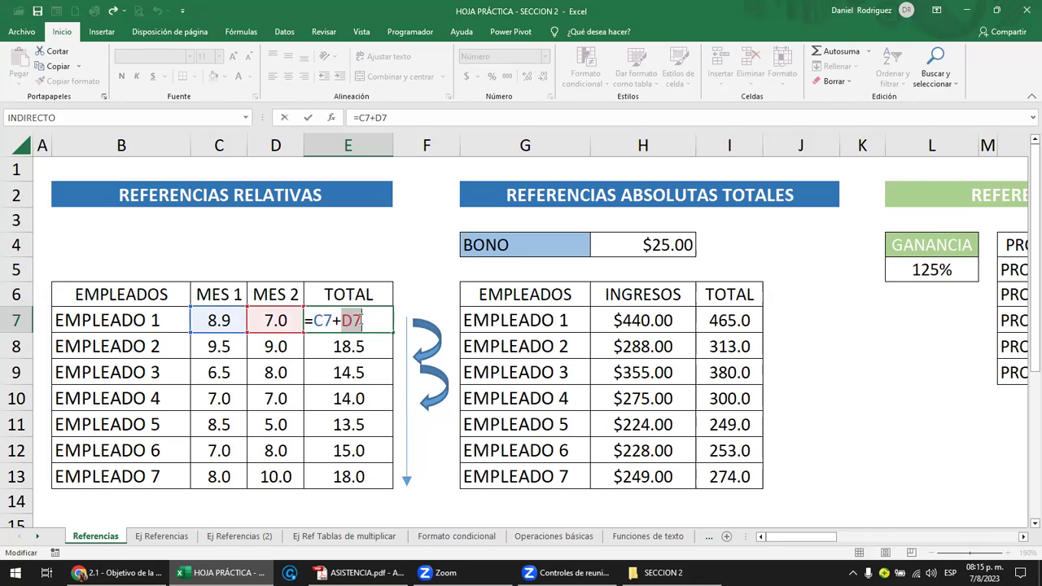
# Switch from the ASISTENCIA PDF to the course lesson page in Chrome.
pyautogui.click(359, 572)
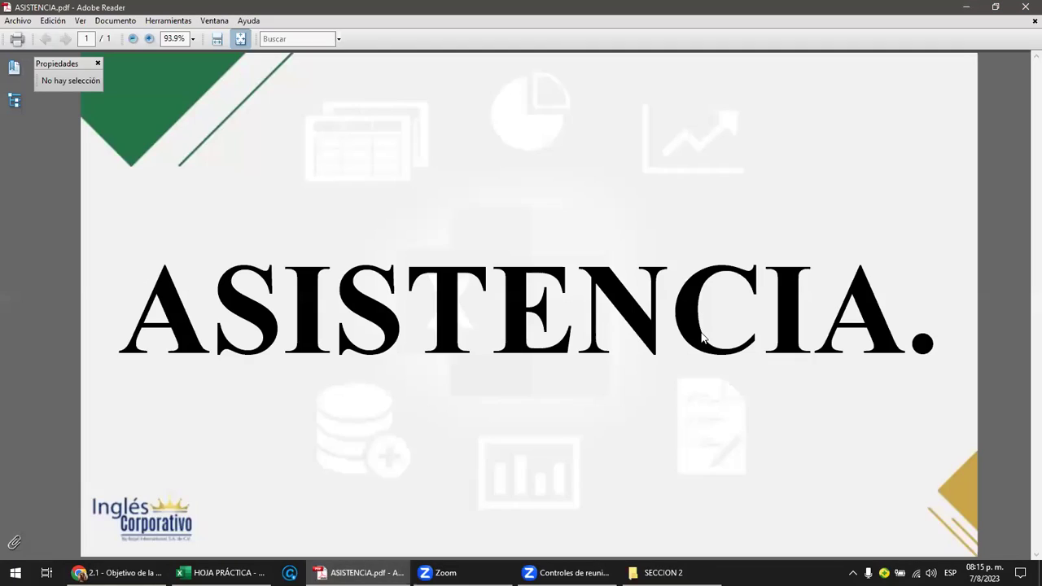
pyautogui.click(219, 572)
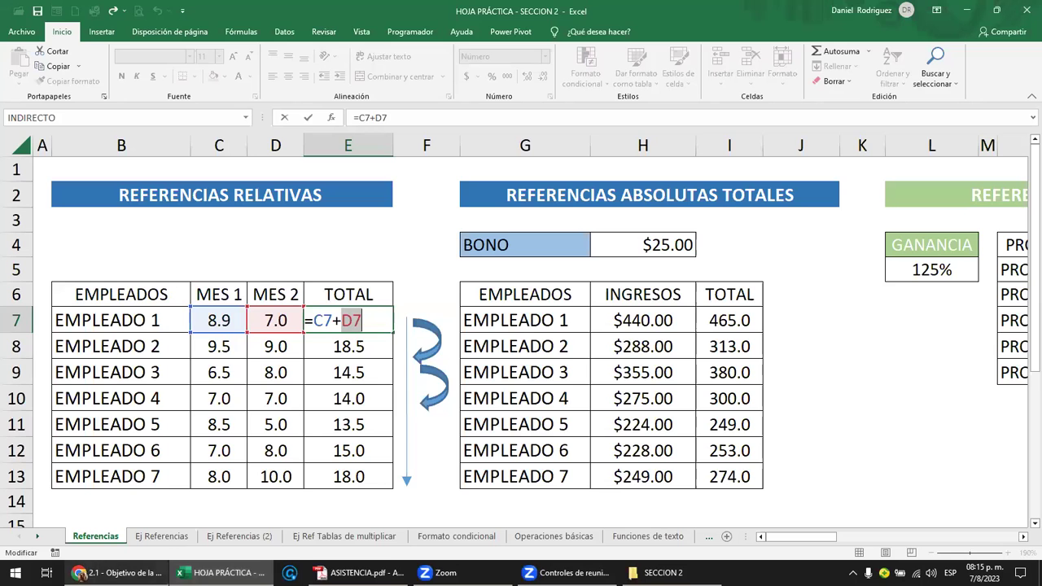
pyautogui.click(118, 572)
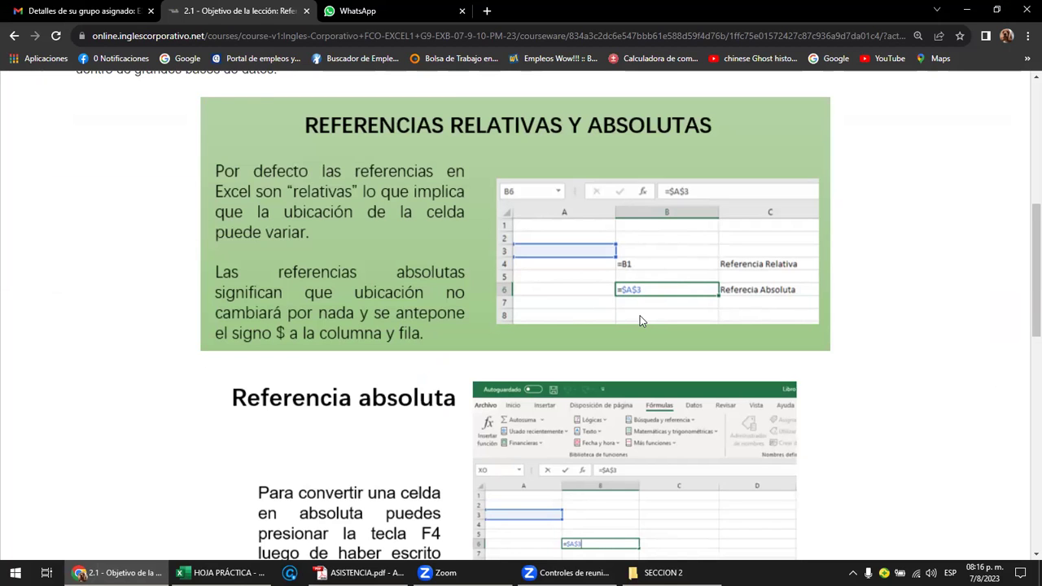
pyautogui.scroll(3, 640, 320)
pyautogui.scroll(-3, 612, 327)
pyautogui.scroll(-3, 639, 303)
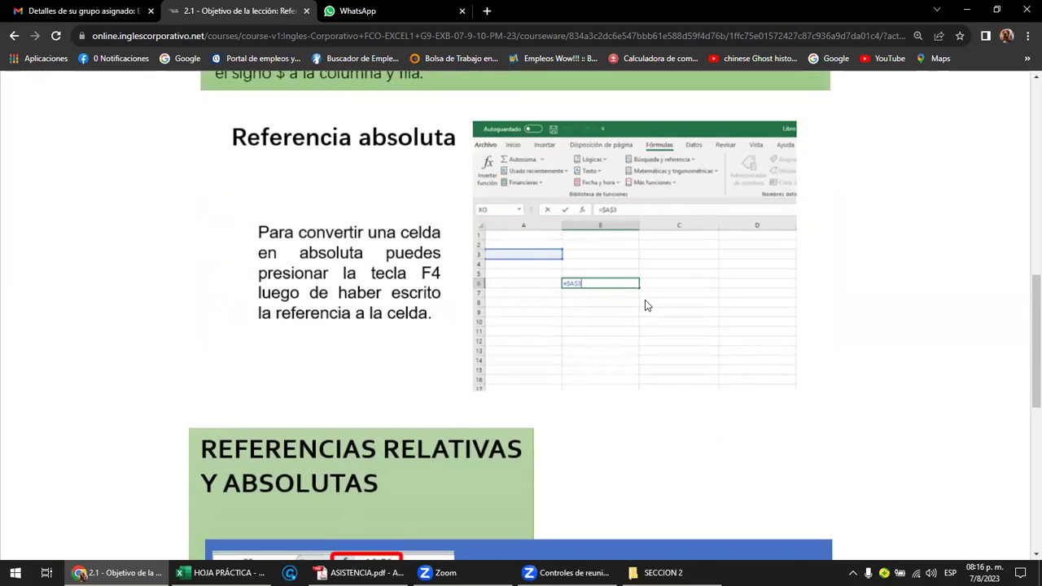
pyautogui.scroll(-2, 646, 299)
pyautogui.scroll(-1, 650, 302)
pyautogui.scroll(-1, 650, 302)
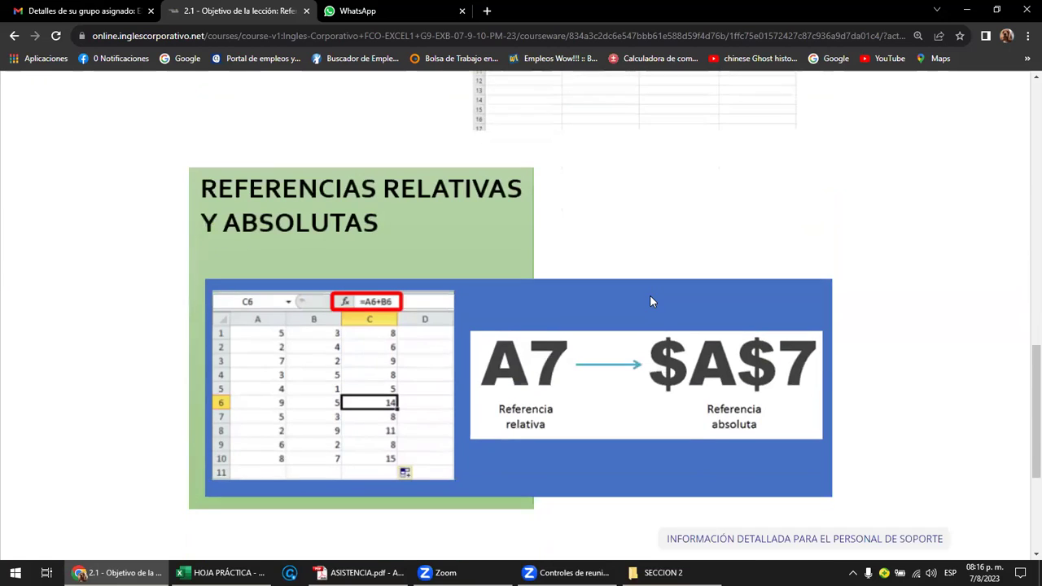
pyautogui.scroll(-1, 649, 301)
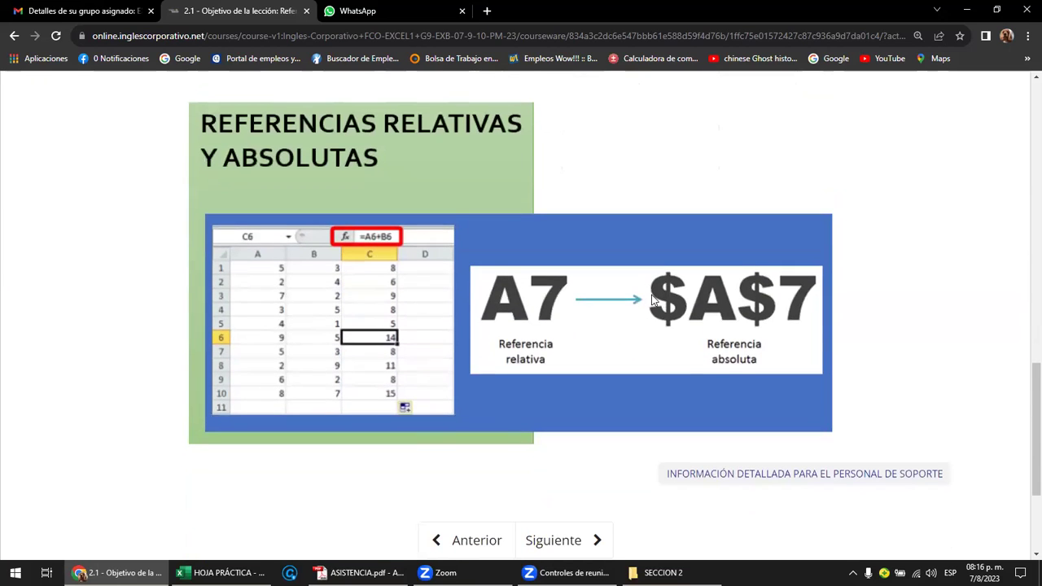
pyautogui.scroll(-1, 651, 300)
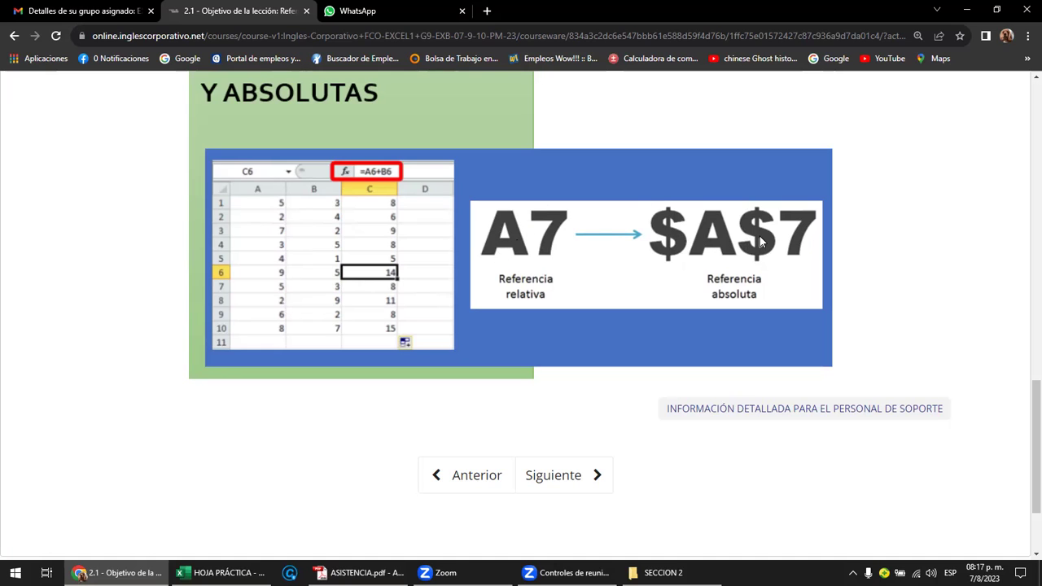
pyautogui.scroll(2, 761, 242)
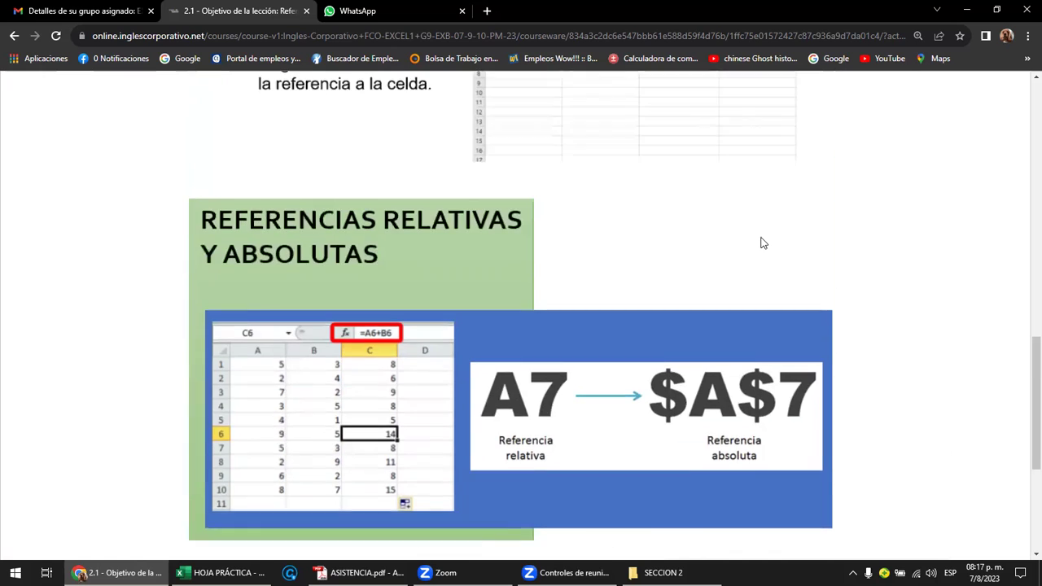
pyautogui.scroll(3, 759, 243)
pyautogui.scroll(1, 756, 245)
pyautogui.scroll(2, 748, 247)
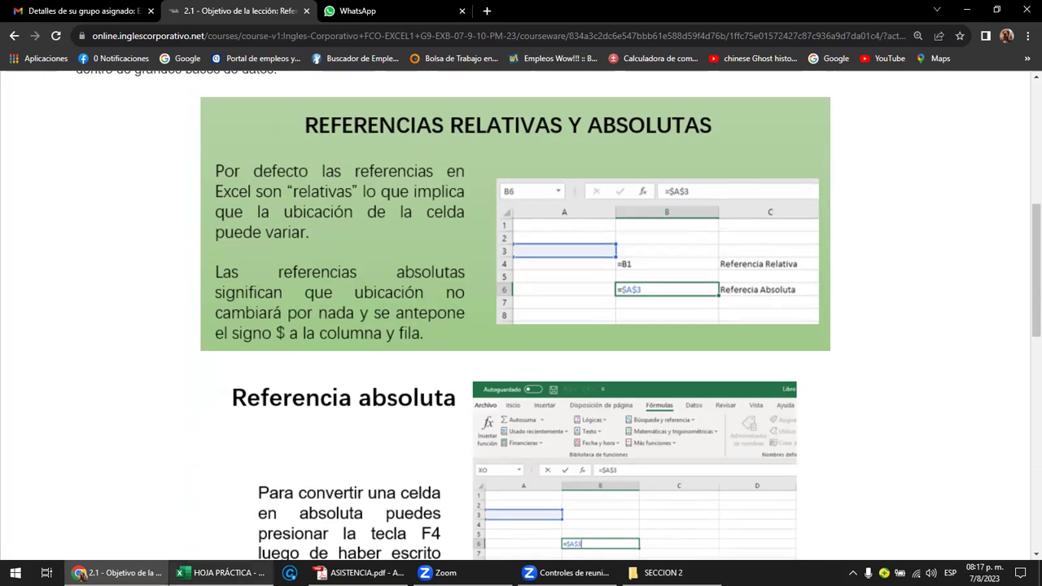
# Return to the workbook and cancel the E7 edit, keeping =C7+D7.
pyautogui.click(218, 572)
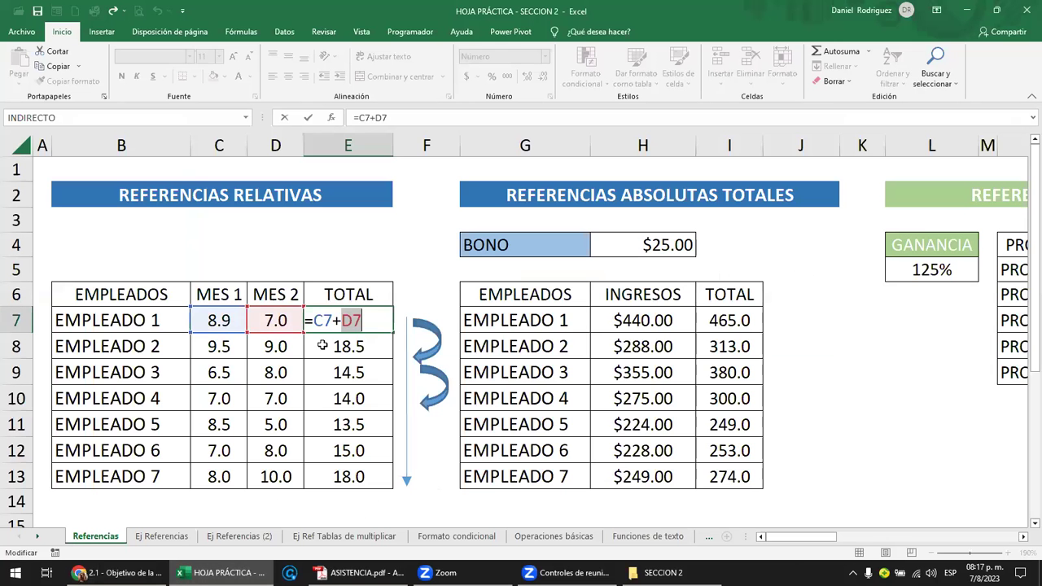
pyautogui.click(399, 261)
pyautogui.press('Escape')
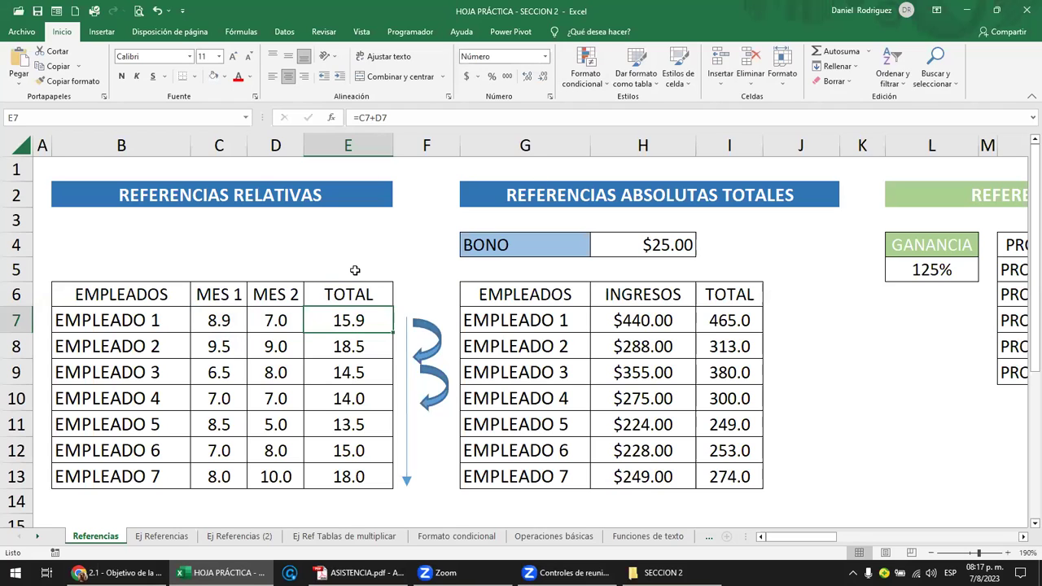
pyautogui.click(229, 325)
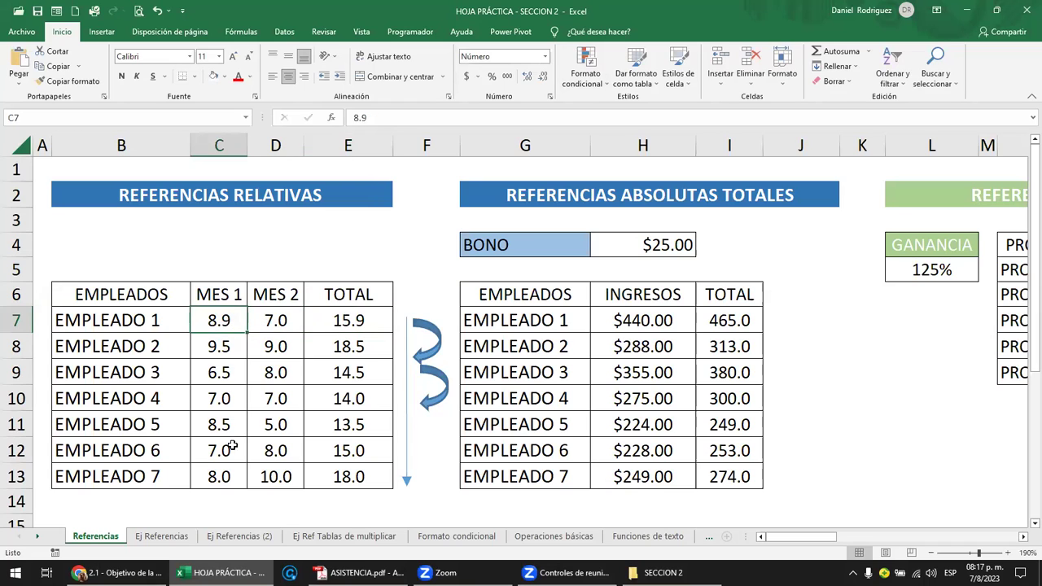
# Fill EMPLEADO 7 down column B to add EMPLEADO 8, 9 and 10 in B14:B16.
pyautogui.scroll(-3, 228, 423)
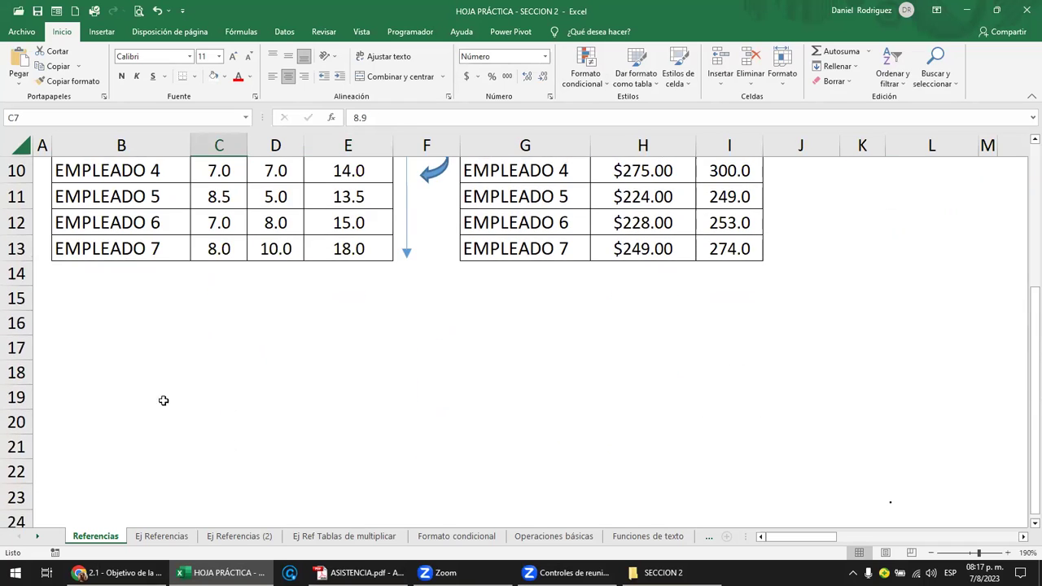
pyautogui.click(97, 275)
pyautogui.click(155, 247)
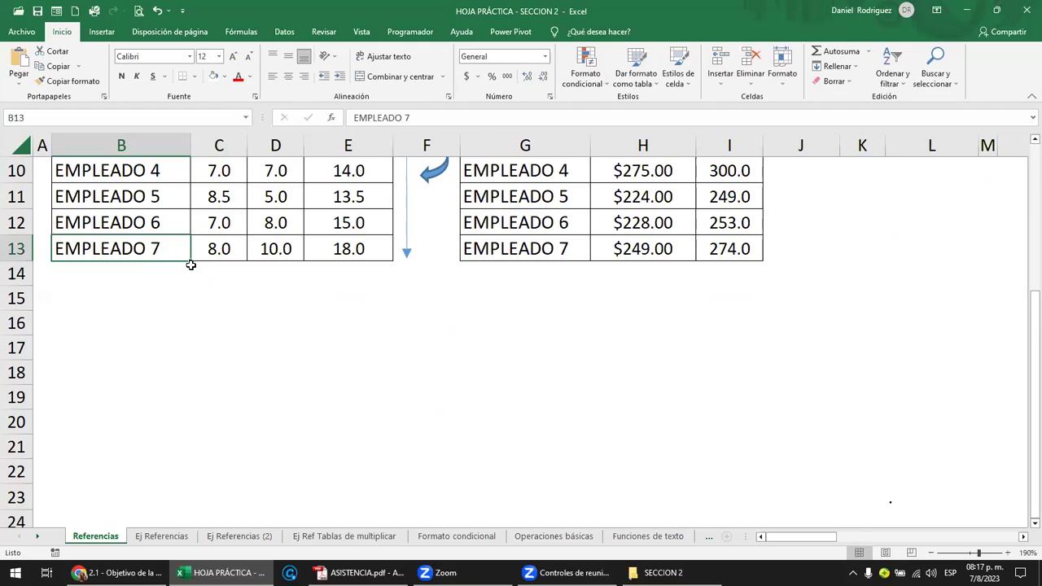
pyautogui.moveTo(189, 261)
pyautogui.mouseDown()
pyautogui.moveTo(184, 292)
pyautogui.moveTo(184, 260)
pyautogui.mouseUp()
pyautogui.click(90, 222)
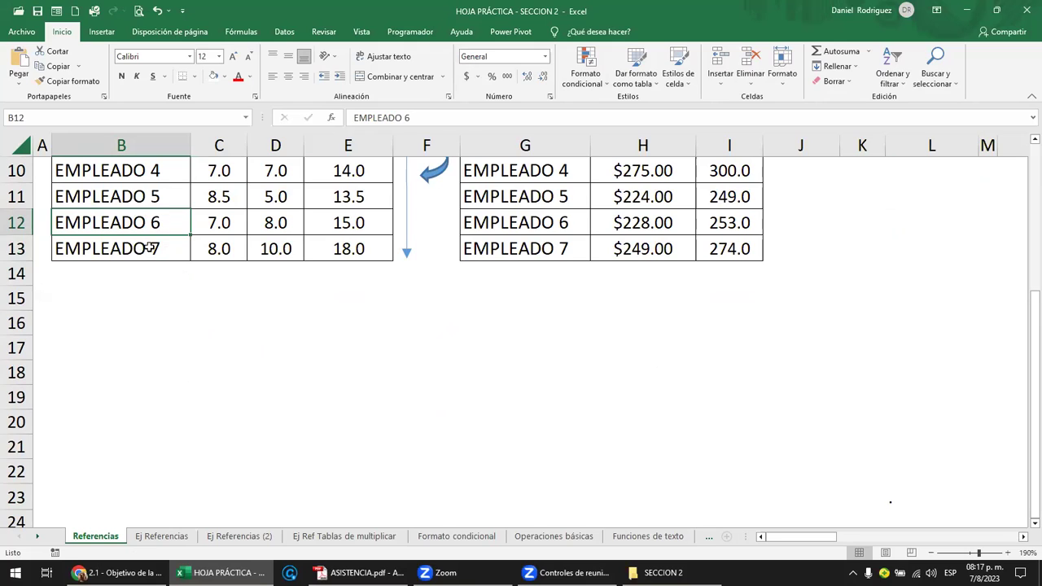
pyautogui.click(177, 253)
pyautogui.moveTo(190, 260); pyautogui.dragTo(185, 325)
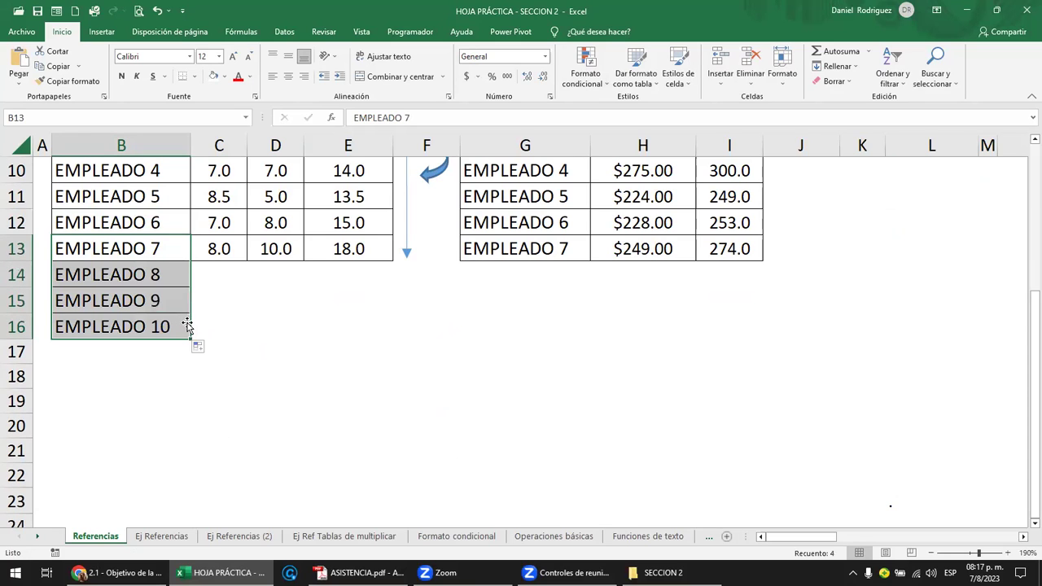
pyautogui.moveTo(169, 274); pyautogui.dragTo(169, 326)
# Enter EMPLEADO 8's MES 1 of 8 and EMPLEADO 9's values 9 and 10.
pyautogui.click(244, 280)
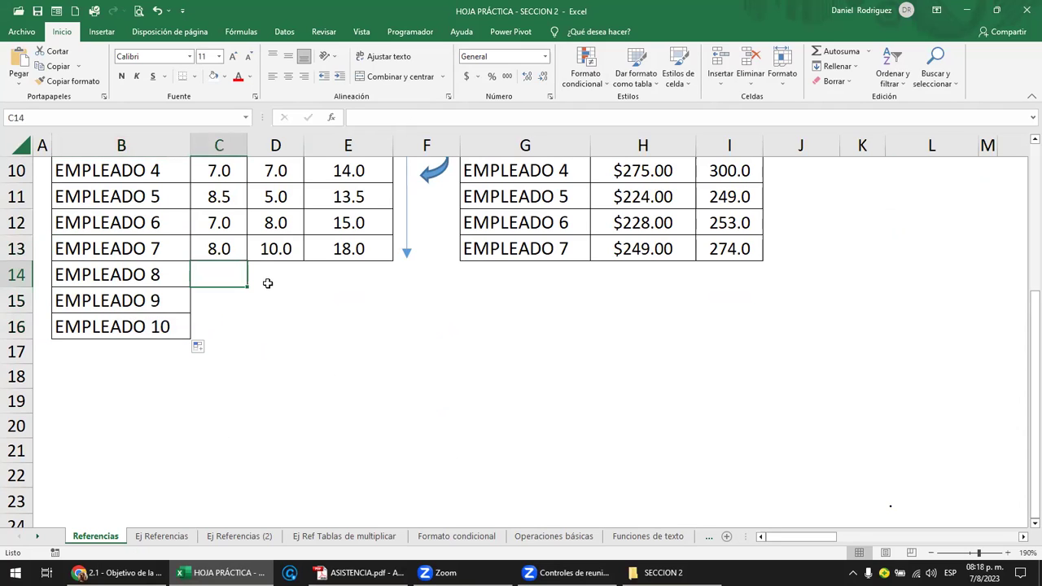
pyautogui.scroll(2, 276, 314)
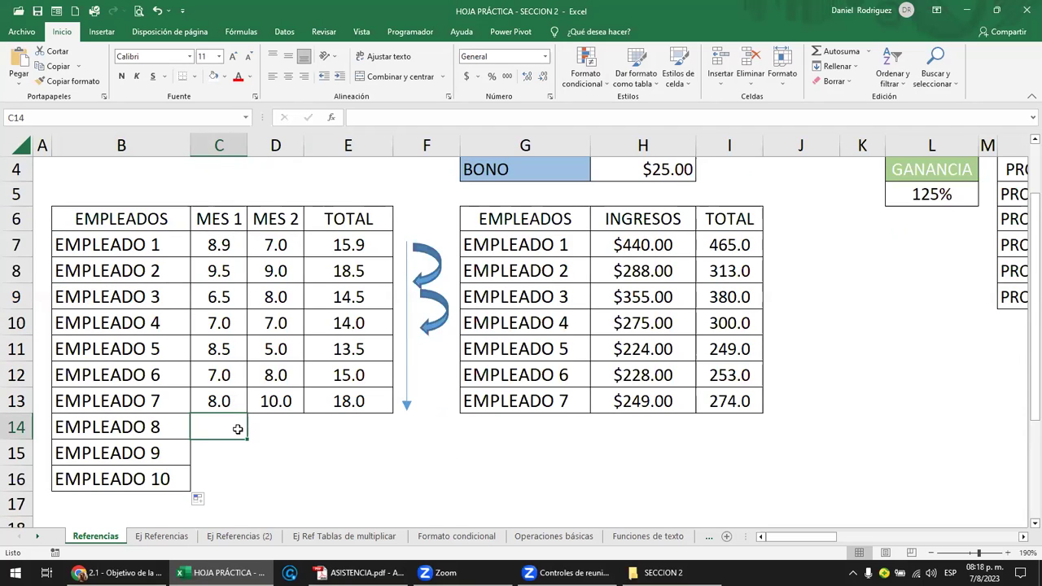
pyautogui.write('8')
pyautogui.press('Return')
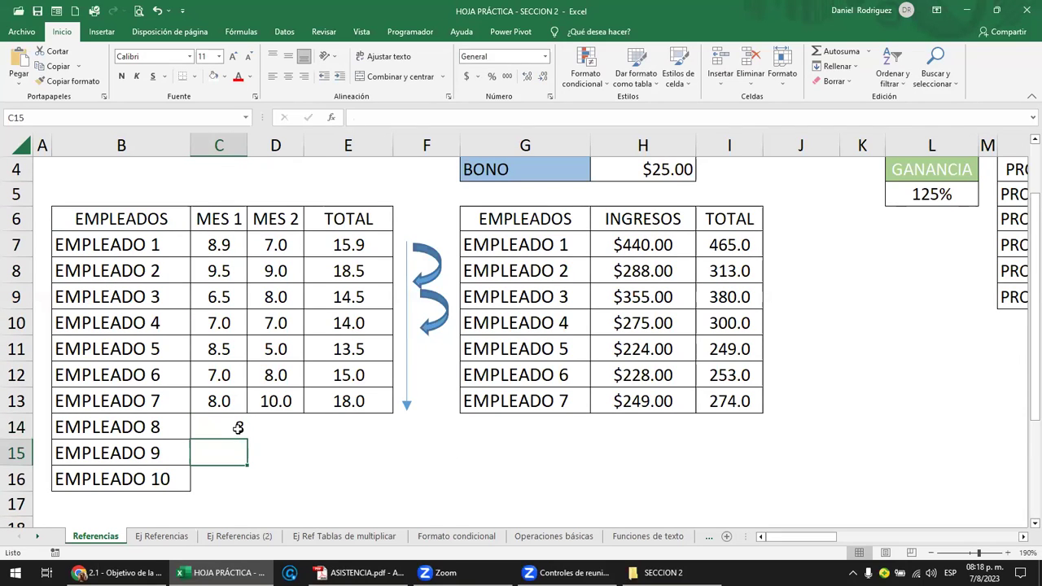
pyautogui.write('9')
pyautogui.press('Tab')
pyautogui.write('10')
pyautogui.press('Return')
# Enter EMPLEADO 10's values 5 and 2 and EMPLEADO 8's MES 2 of 5.
pyautogui.write('5')
pyautogui.press('Tab')
pyautogui.press('Up')
pyautogui.press('Up')
pyautogui.write('5')
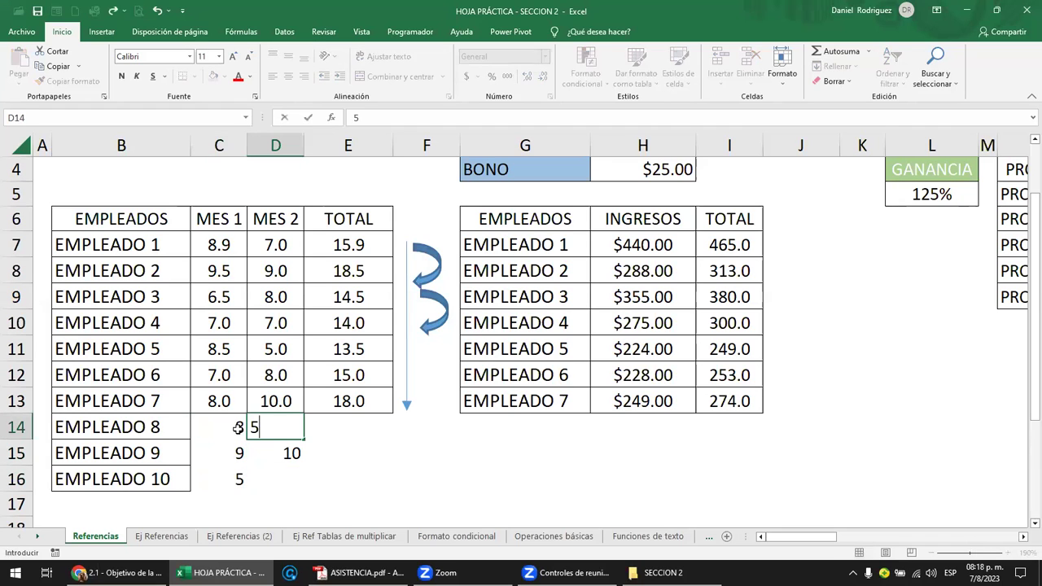
pyautogui.press('Return')
pyautogui.click(286, 481)
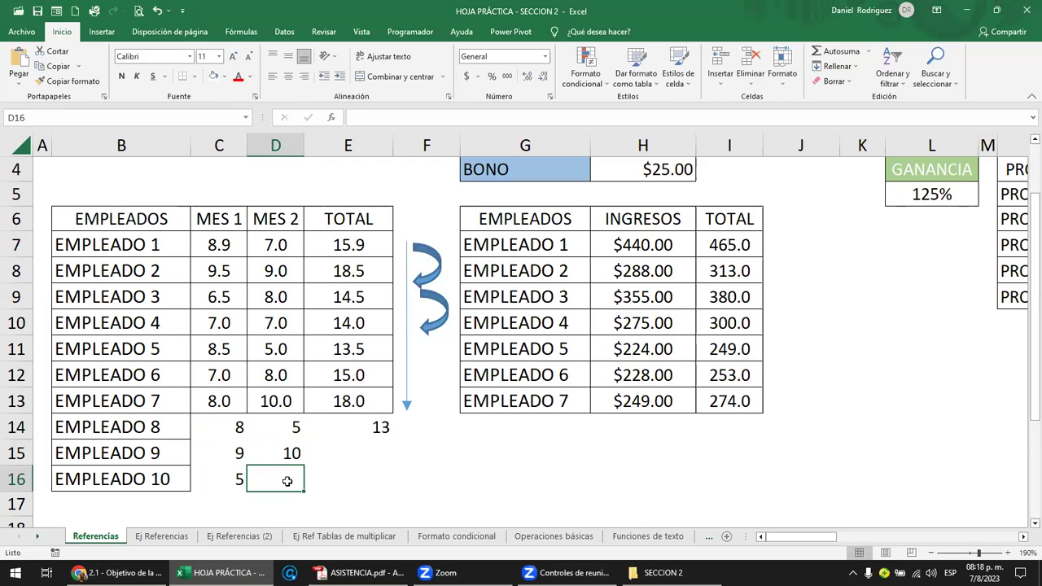
pyautogui.write('2')
pyautogui.press('Return')
# Delete the 13 from EMPLEADO 8's TOTAL cell E14 and check the MES 1 entries.
pyautogui.click(286, 481)
pyautogui.press('Up')
pyautogui.press('Up')
pyautogui.press('Up')
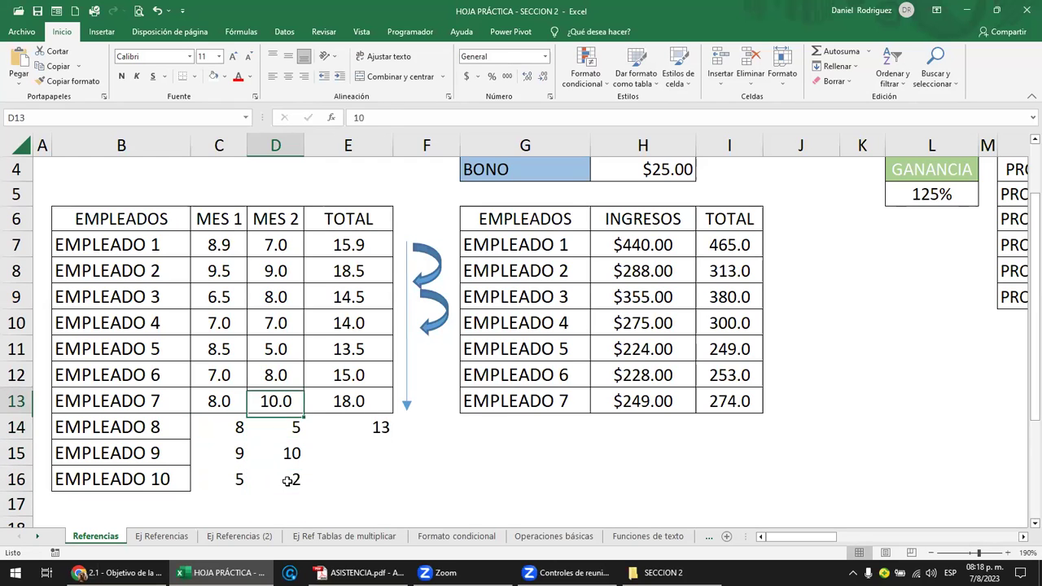
pyautogui.press('Right')
pyautogui.press('Down')
pyautogui.press('Delete')
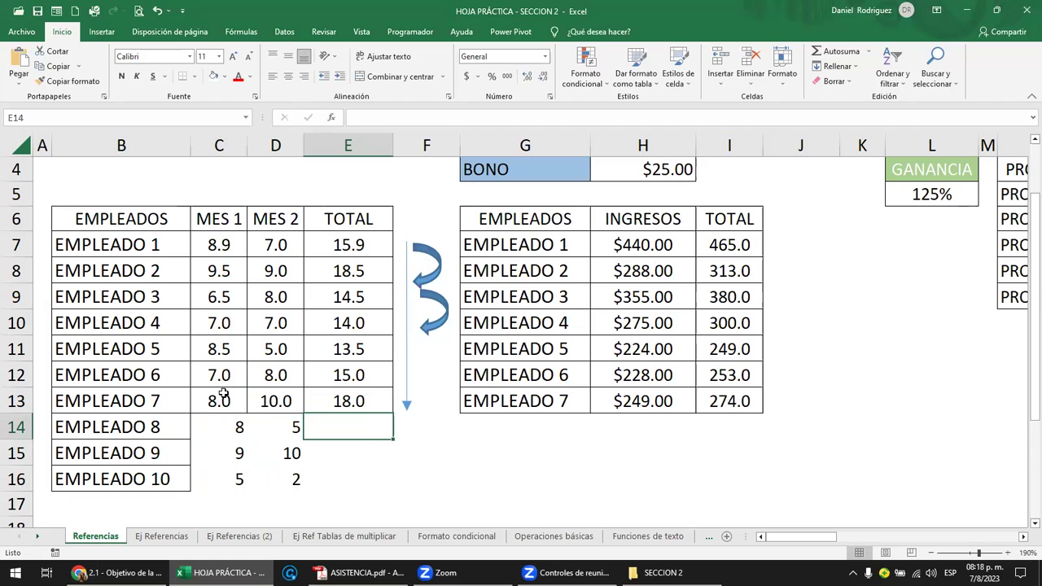
pyautogui.click(219, 220)
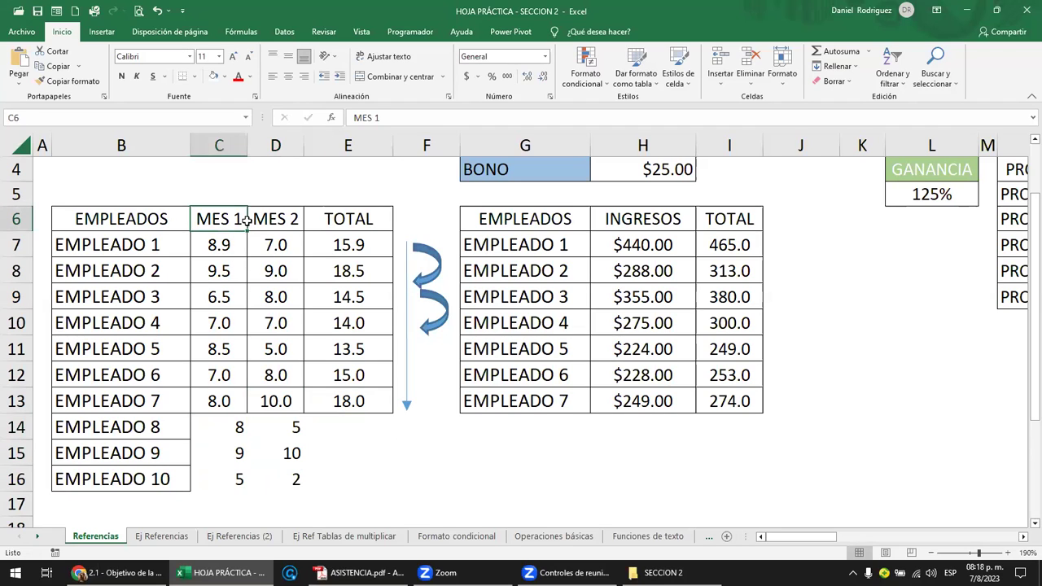
pyautogui.click(224, 429)
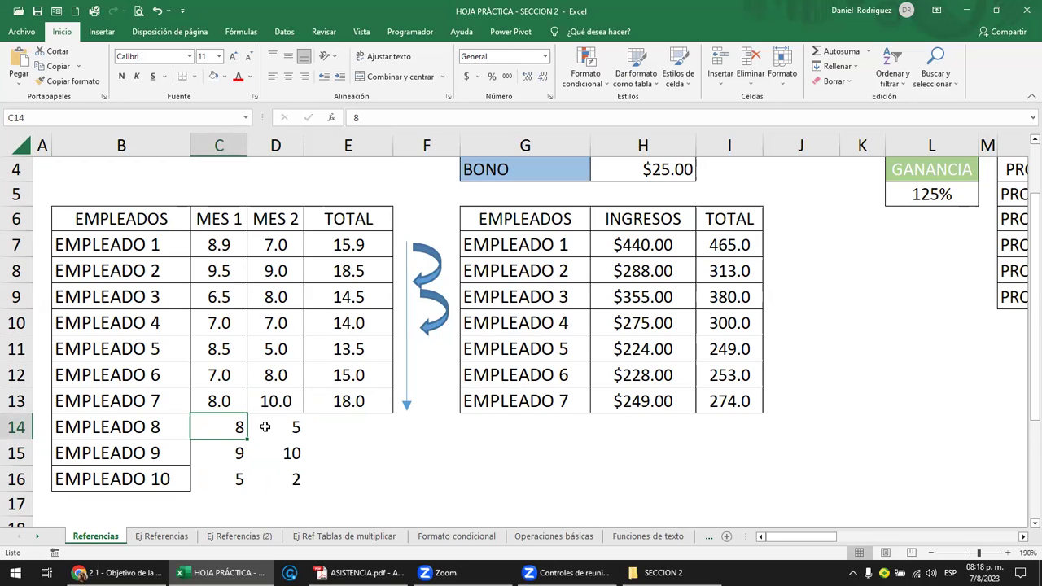
# Copy the formatting of C13:E13 onto rows 14–16 with Copiar formato.
pyautogui.click(221, 397)
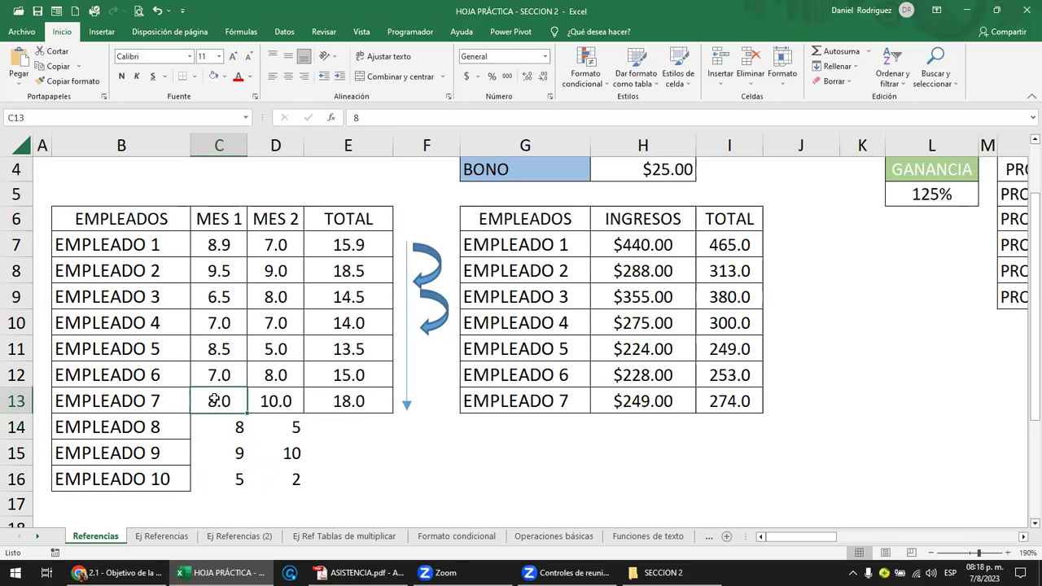
pyautogui.moveTo(247, 393); pyautogui.dragTo(342, 401)
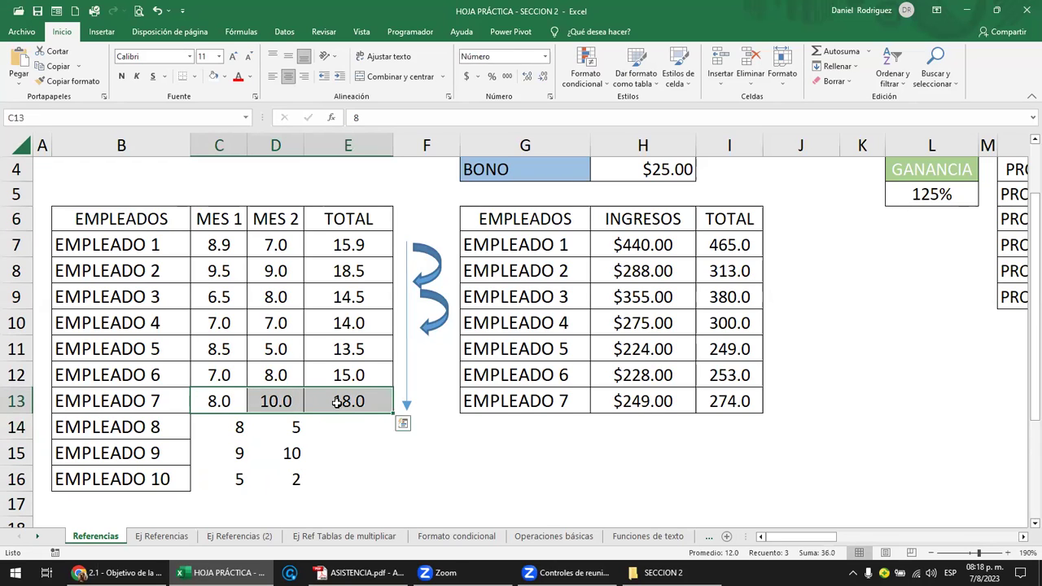
pyautogui.click(79, 83)
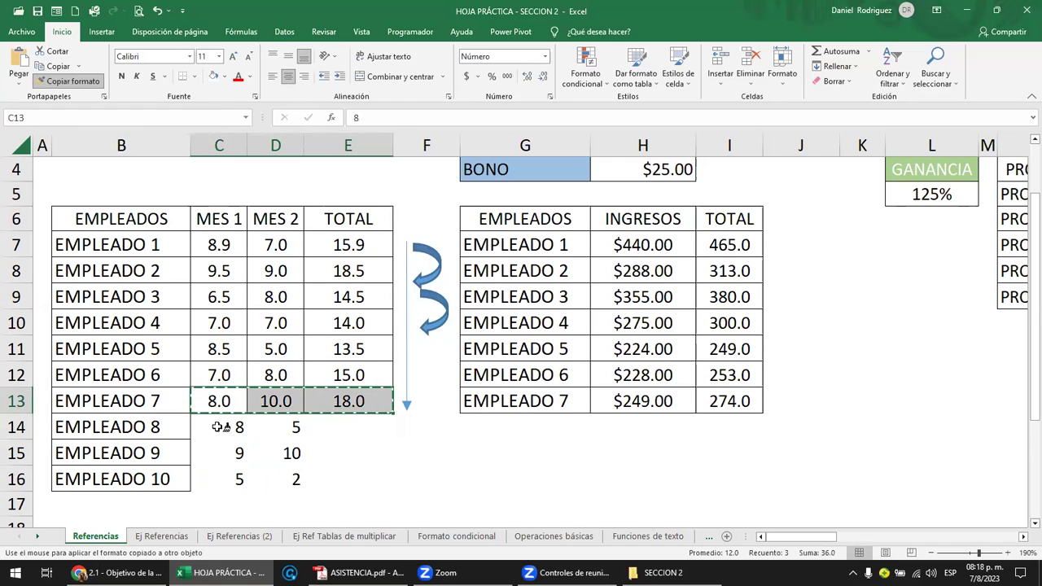
pyautogui.moveTo(220, 426)
pyautogui.mouseDown()
pyautogui.moveTo(326, 465)
pyautogui.moveTo(326, 477)
pyautogui.mouseUp()
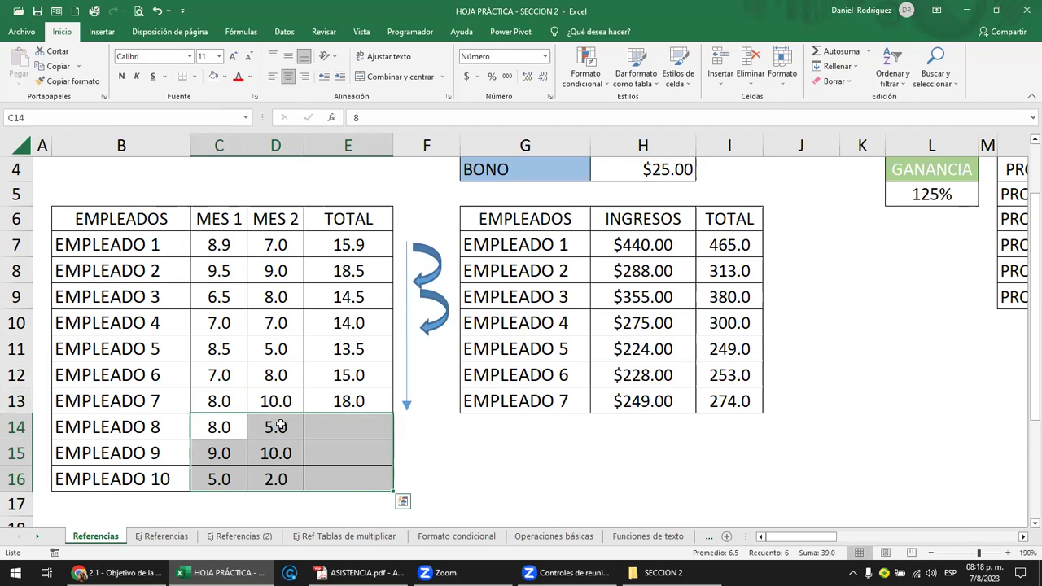
# Show all MES 1 and MES 2 values in C7:D16 with two decimals.
pyautogui.moveTo(217, 241); pyautogui.dragTo(279, 479)
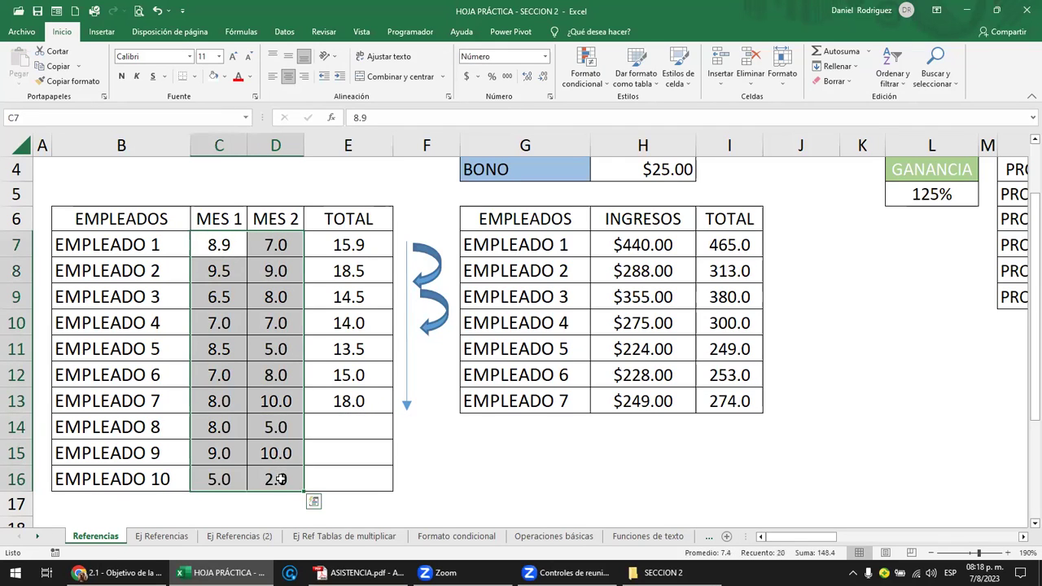
pyautogui.click(544, 77)
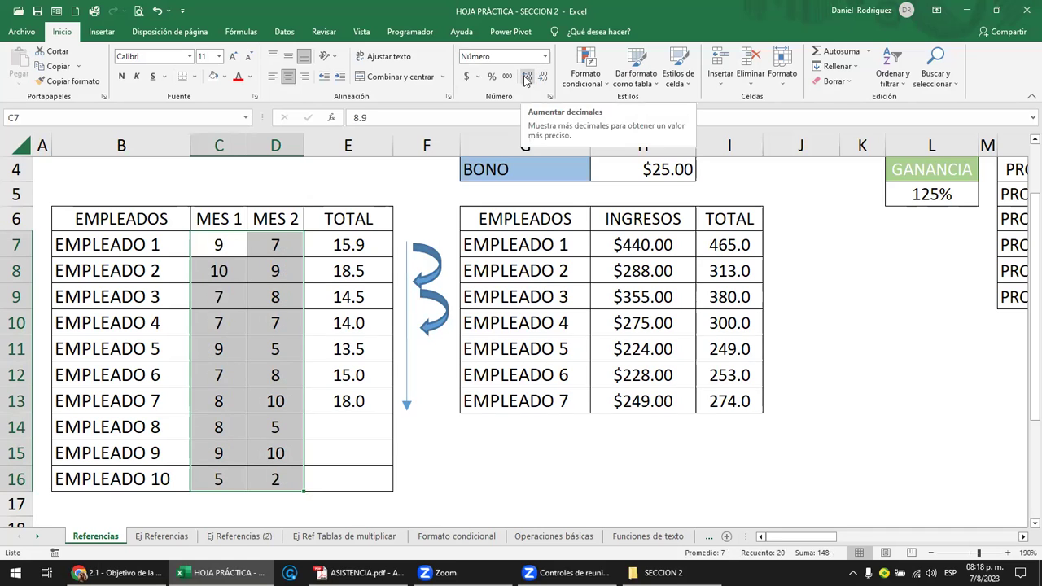
pyautogui.click(526, 78)
pyautogui.click(526, 79)
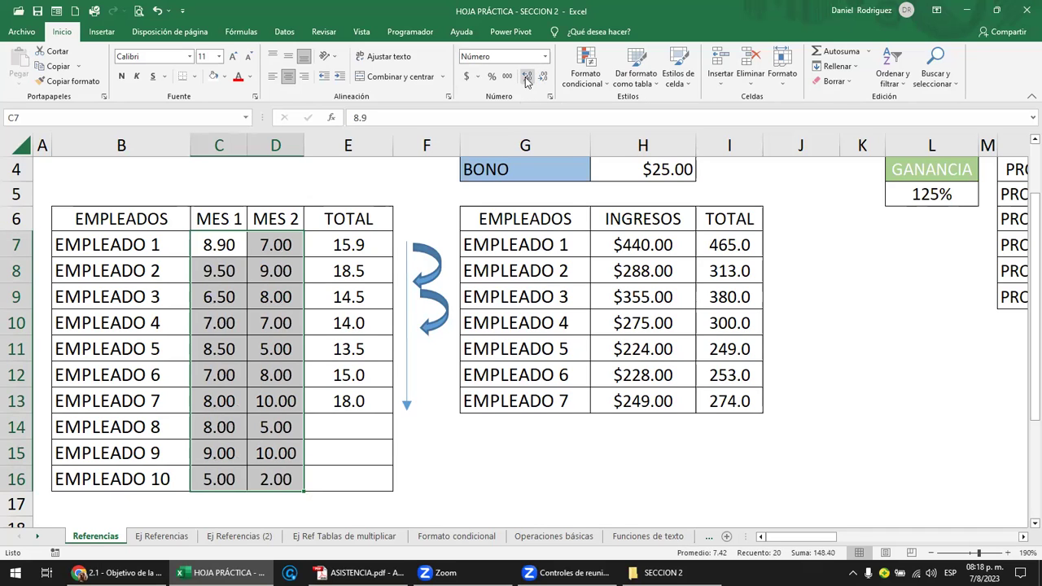
# Lengthen the vertical guide arrow down to row 16.
pyautogui.click(365, 404)
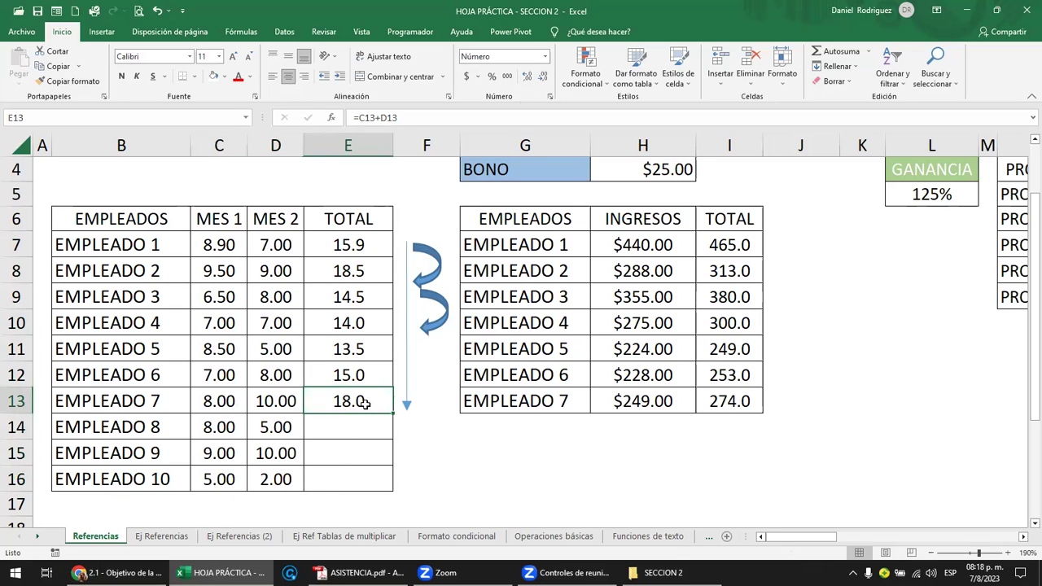
pyautogui.moveTo(216, 427); pyautogui.dragTo(340, 426)
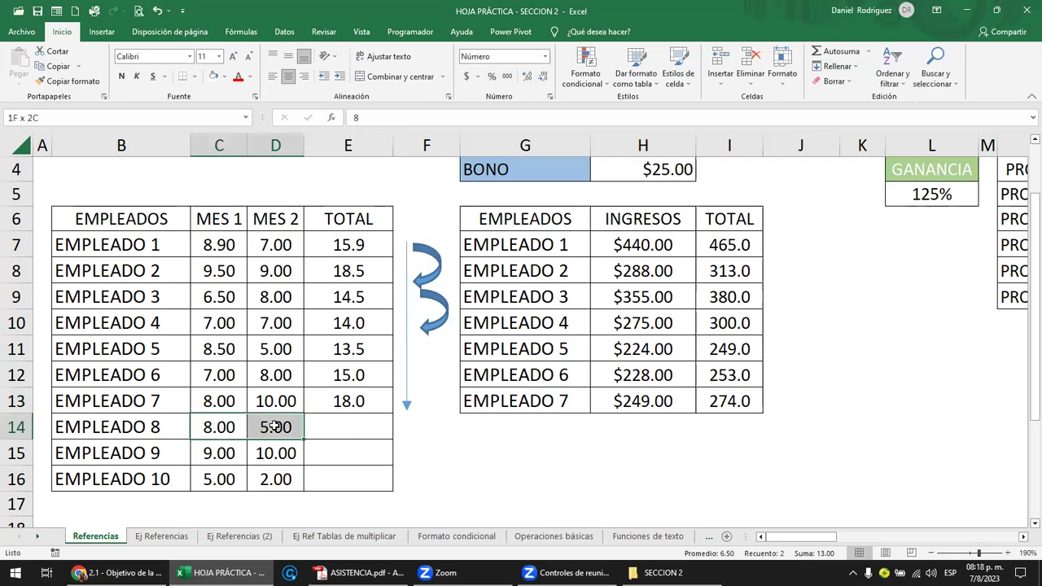
pyautogui.moveTo(214, 454); pyautogui.dragTo(379, 455)
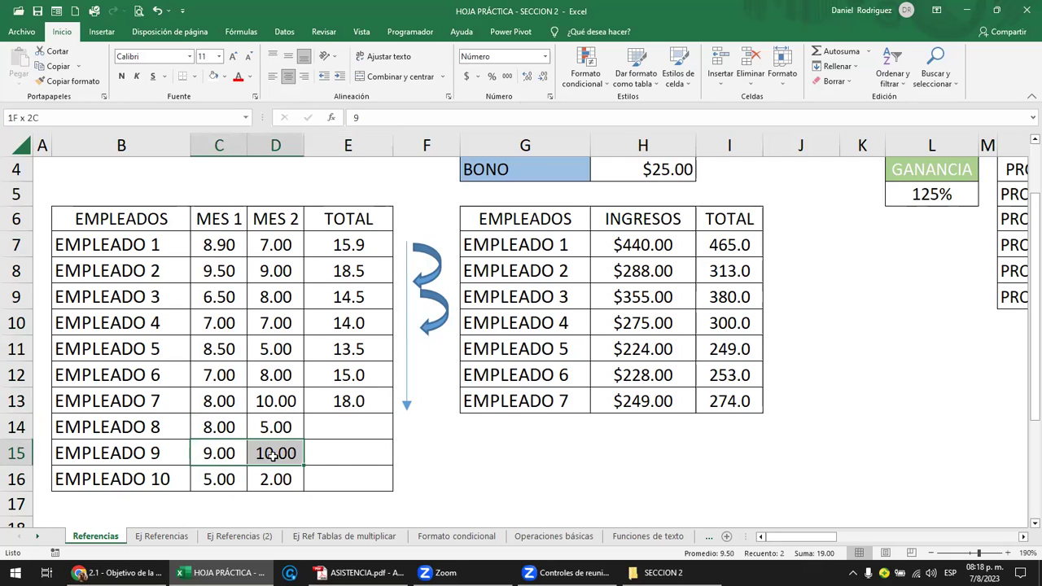
pyautogui.click(405, 406)
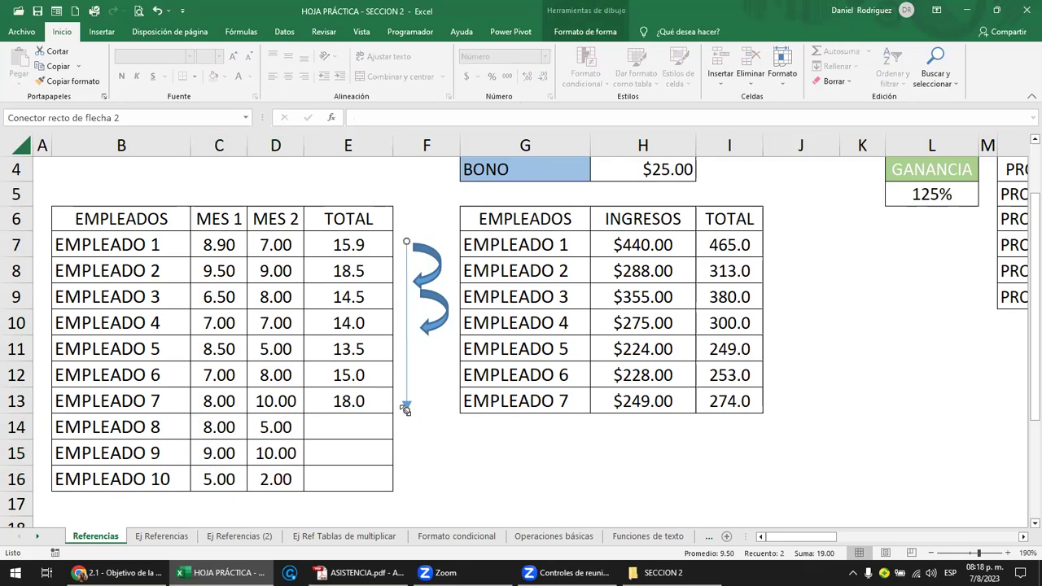
pyautogui.moveTo(406, 407); pyautogui.dragTo(406, 484)
# Fill E7's total formula down to EMPLEADO 10 using the fill handle.
pyautogui.click(365, 403)
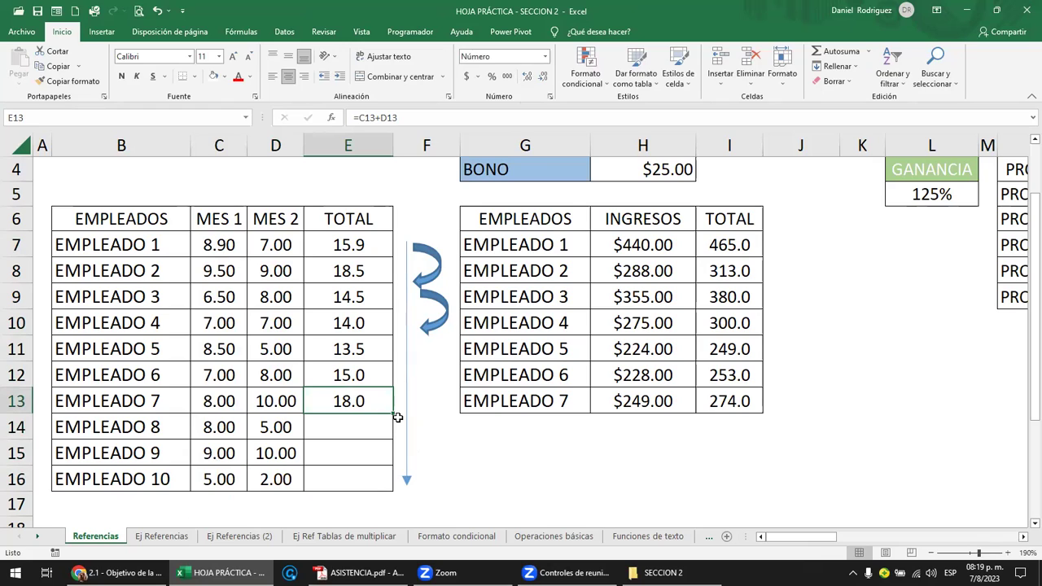
pyautogui.press('F2')
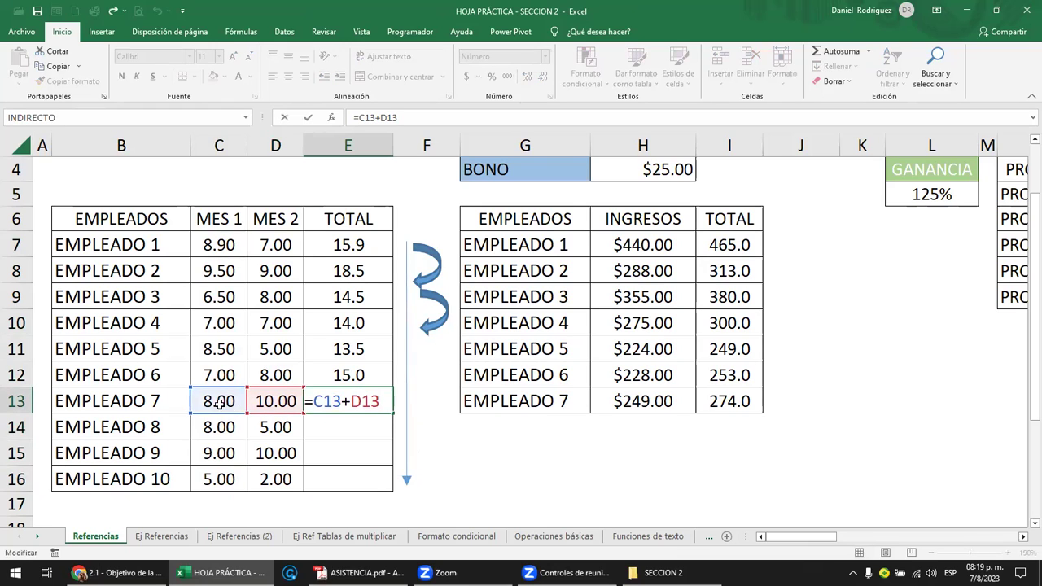
pyautogui.press('Escape')
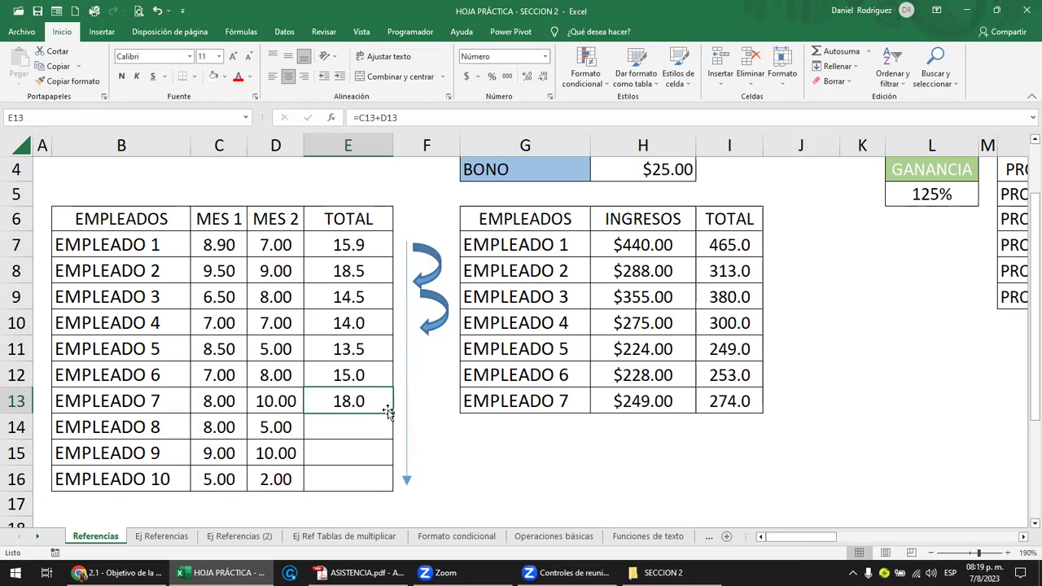
pyautogui.doubleClick(393, 415)
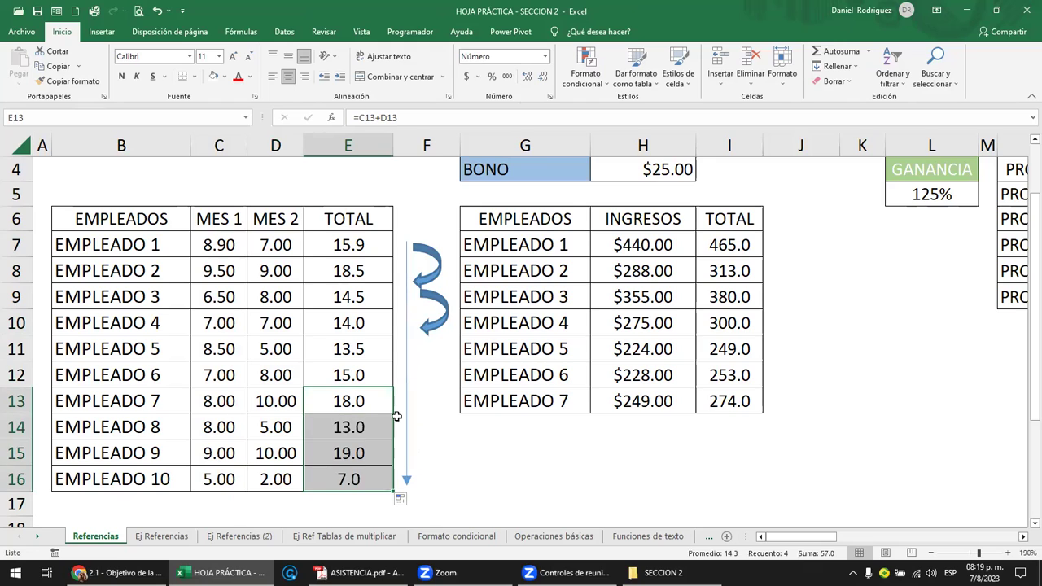
pyautogui.moveTo(357, 426); pyautogui.dragTo(350, 478)
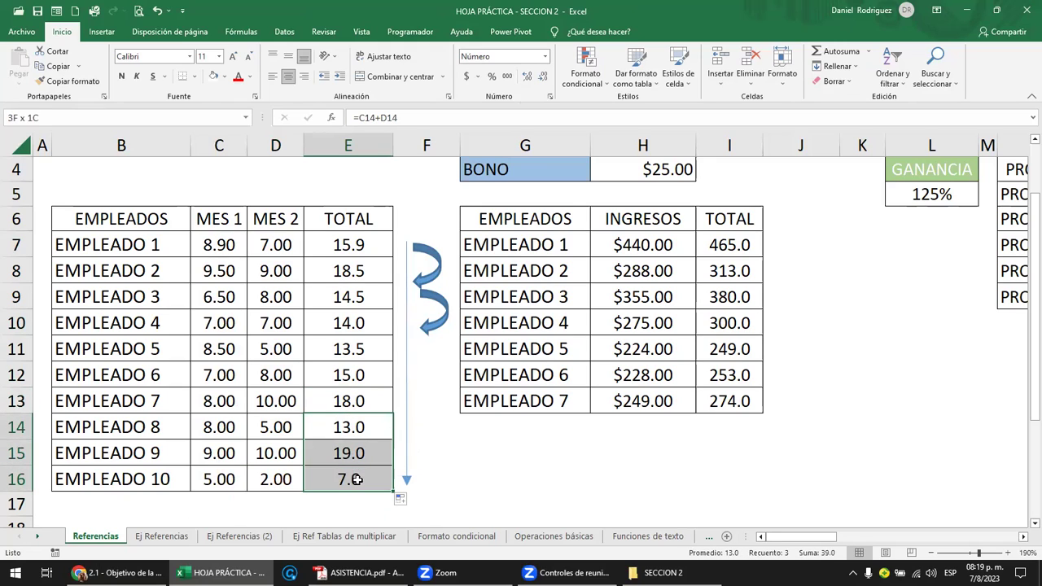
pyautogui.click(499, 495)
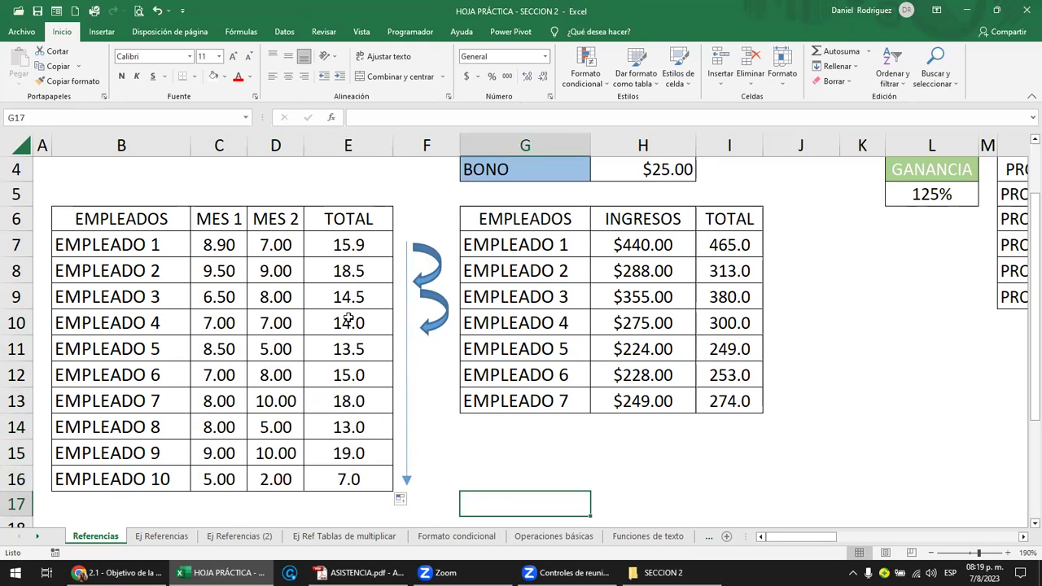
# Erase the totals for EMPLEADO 2–10 and review E7's =C7+D7 references.
pyautogui.moveTo(355, 271); pyautogui.dragTo(383, 467)
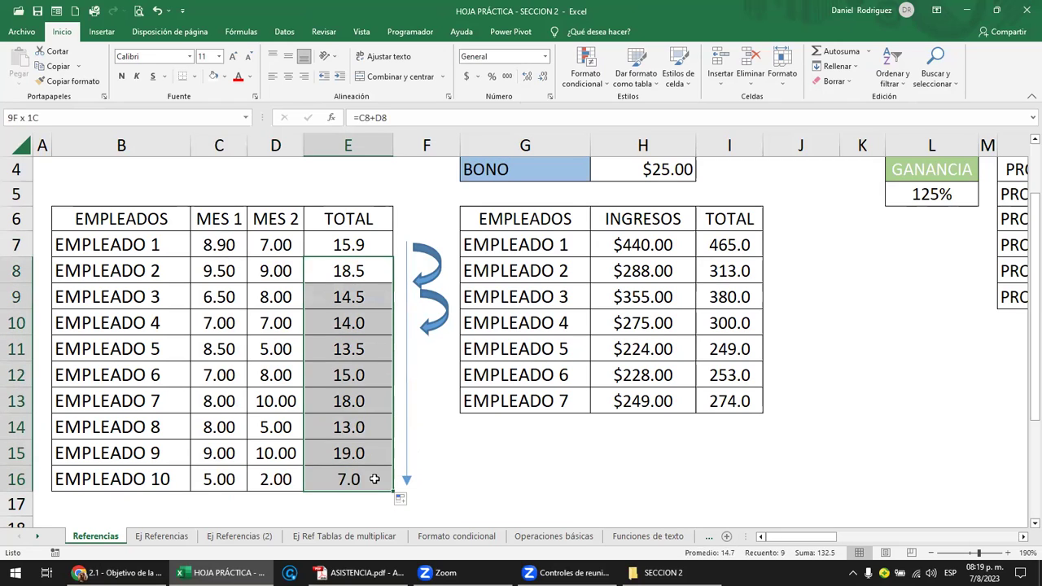
pyautogui.press('Delete')
pyautogui.click(343, 248)
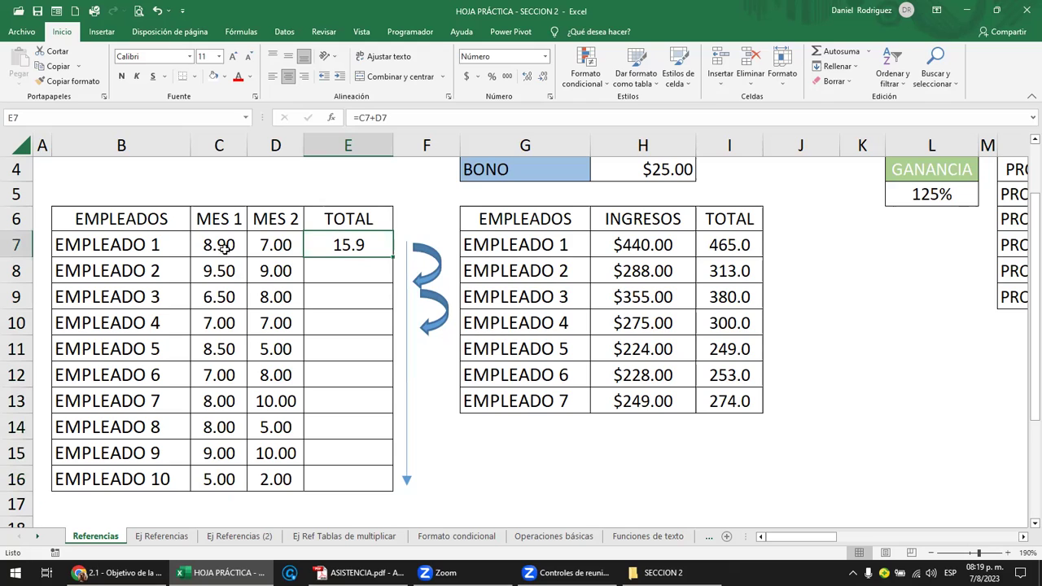
pyautogui.press('F2')
pyautogui.press('Escape')
# Paste E7's formula into E8:E16, then delete those pasted totals again.
pyautogui.hotkey('ctrl', 'c')
pyautogui.moveTo(339, 262); pyautogui.dragTo(348, 479)
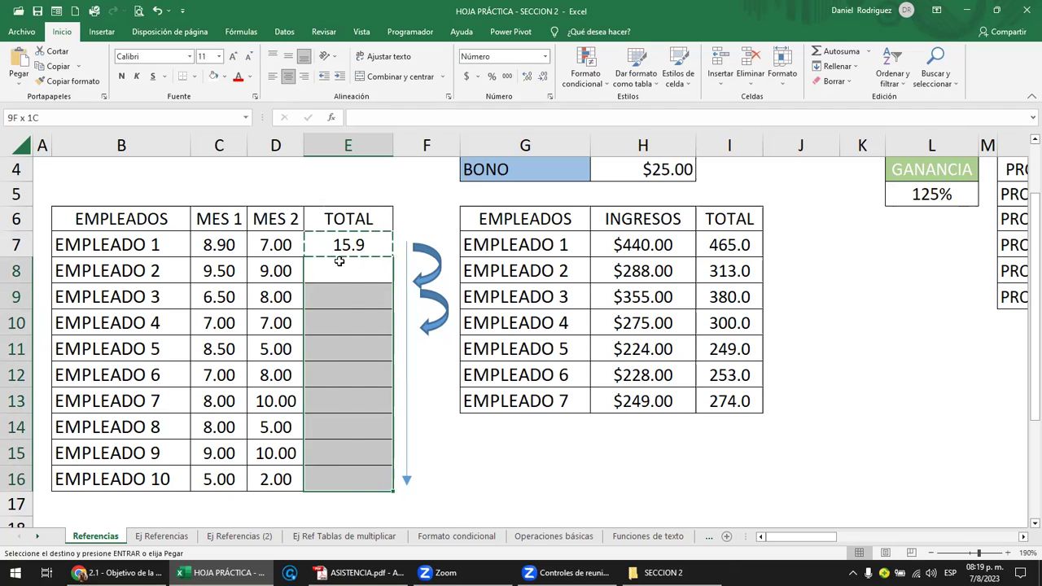
pyautogui.press('Return')
pyautogui.moveTo(351, 274); pyautogui.dragTo(374, 474)
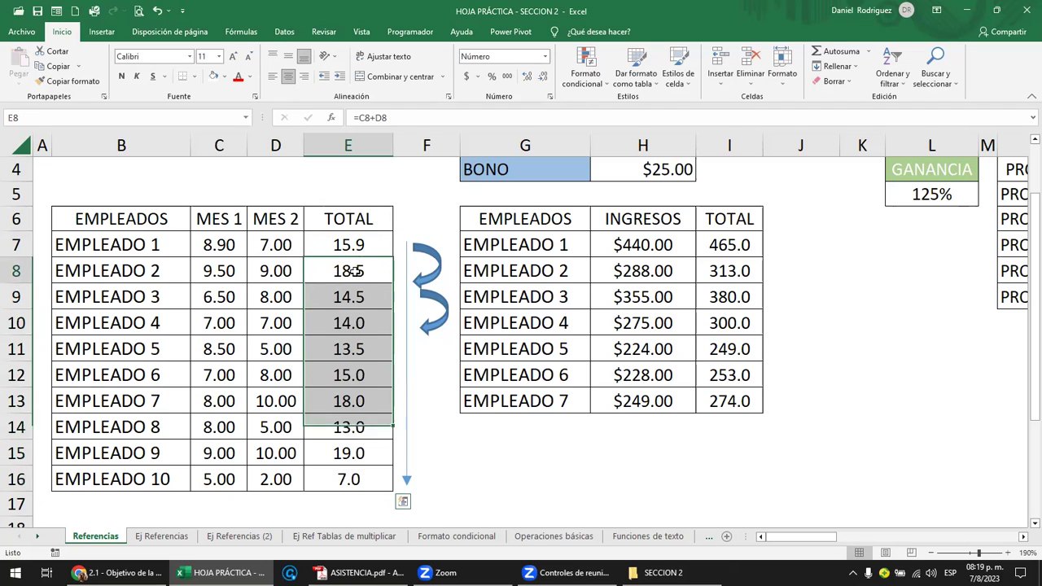
pyautogui.press('Delete')
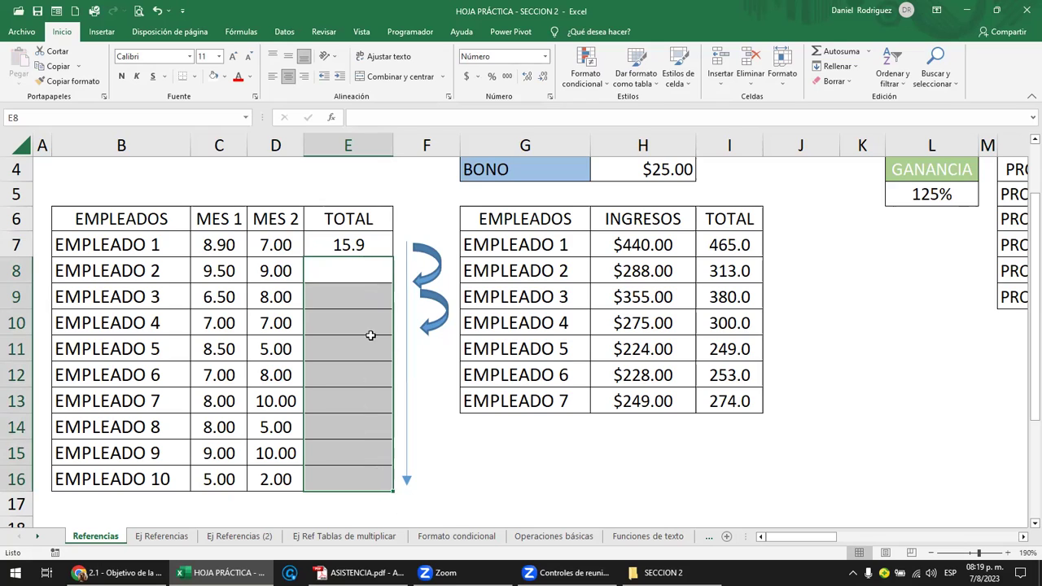
# Confirm =C7+D7 in E7 and fill it down to E16, totals 15.9 through 7.0.
pyautogui.click(379, 249)
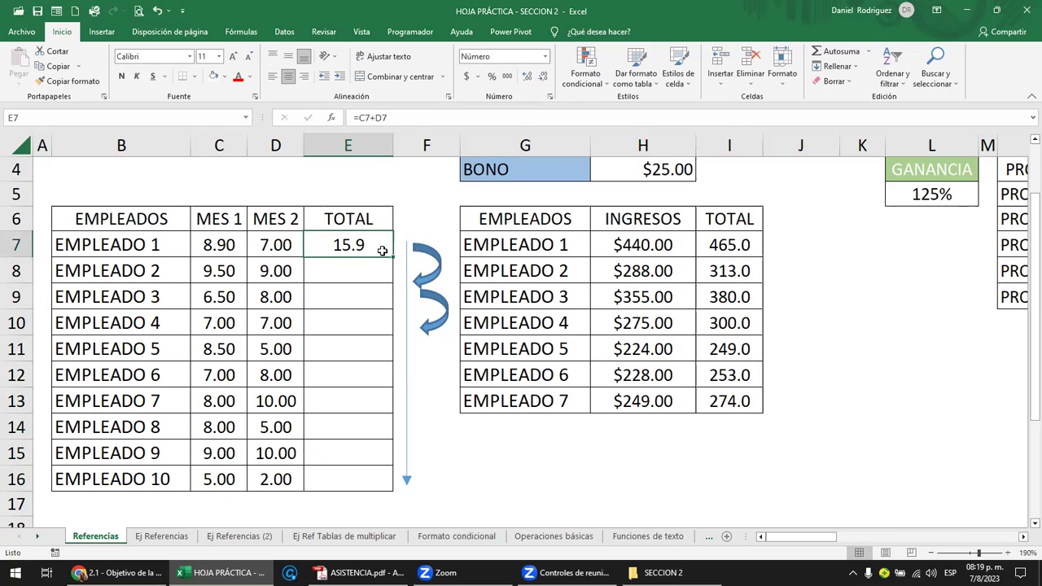
pyautogui.doubleClick(340, 244)
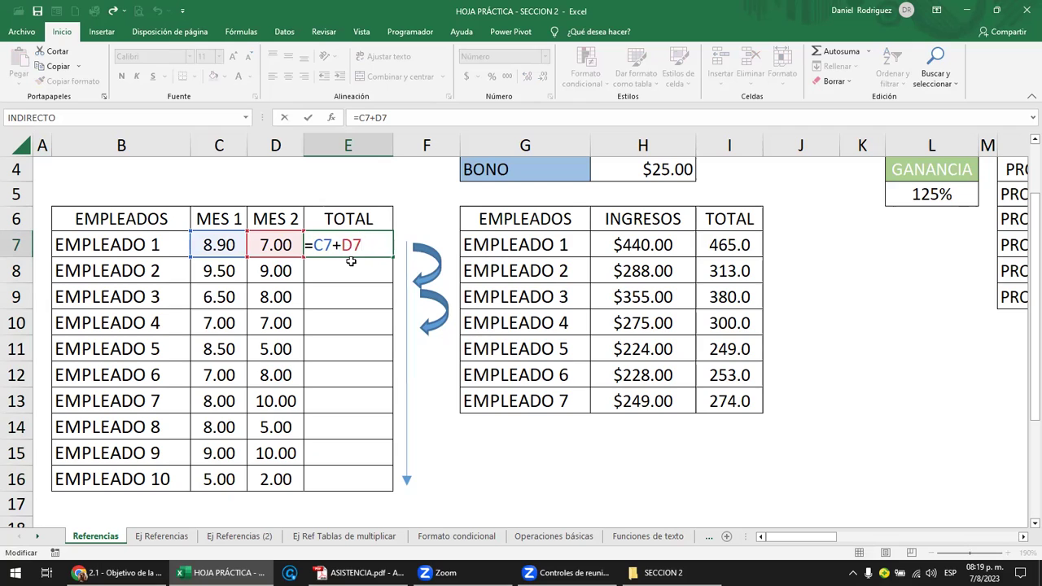
pyautogui.press('Escape')
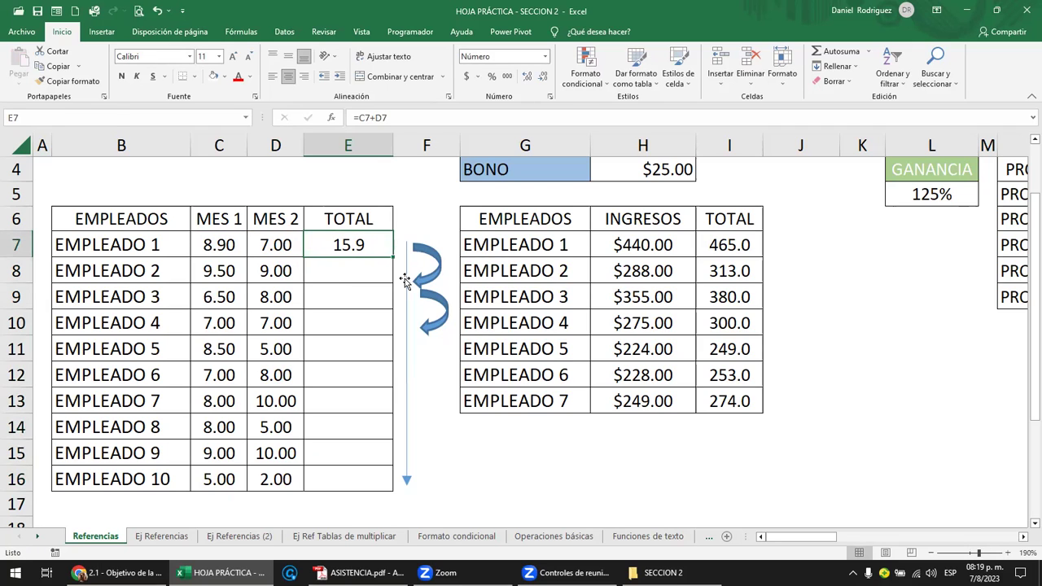
pyautogui.click(404, 279)
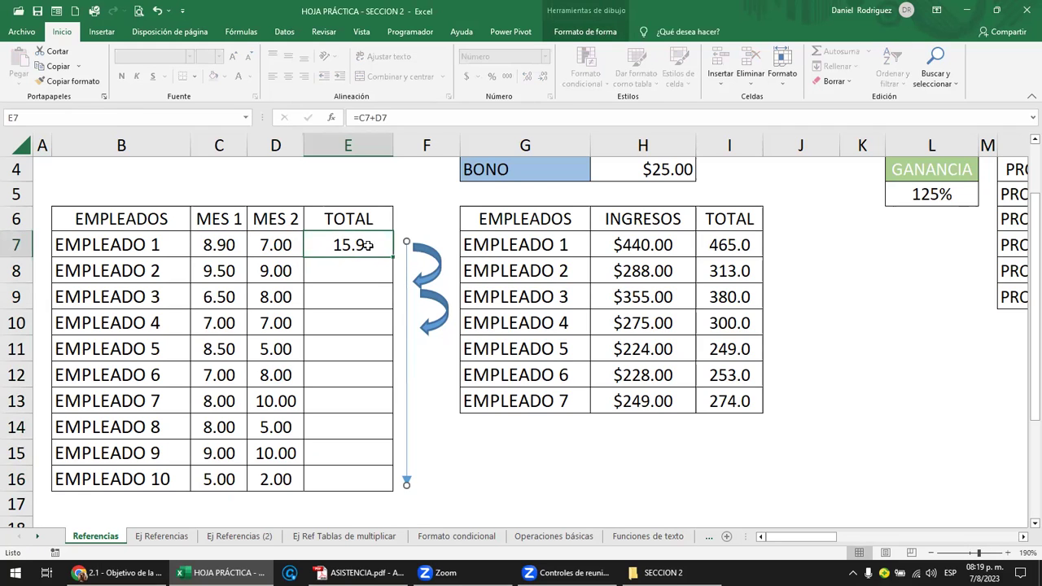
pyautogui.click(368, 245)
pyautogui.doubleClick(393, 257)
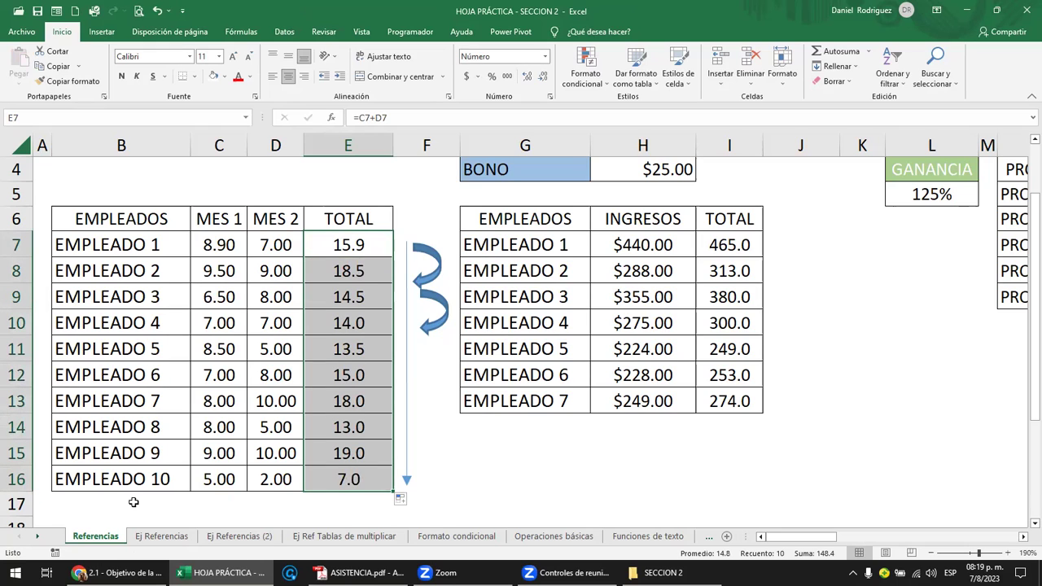
# Select the employee names and month values, then check E7's formula.
pyautogui.moveTo(114, 479); pyautogui.dragTo(320, 479)
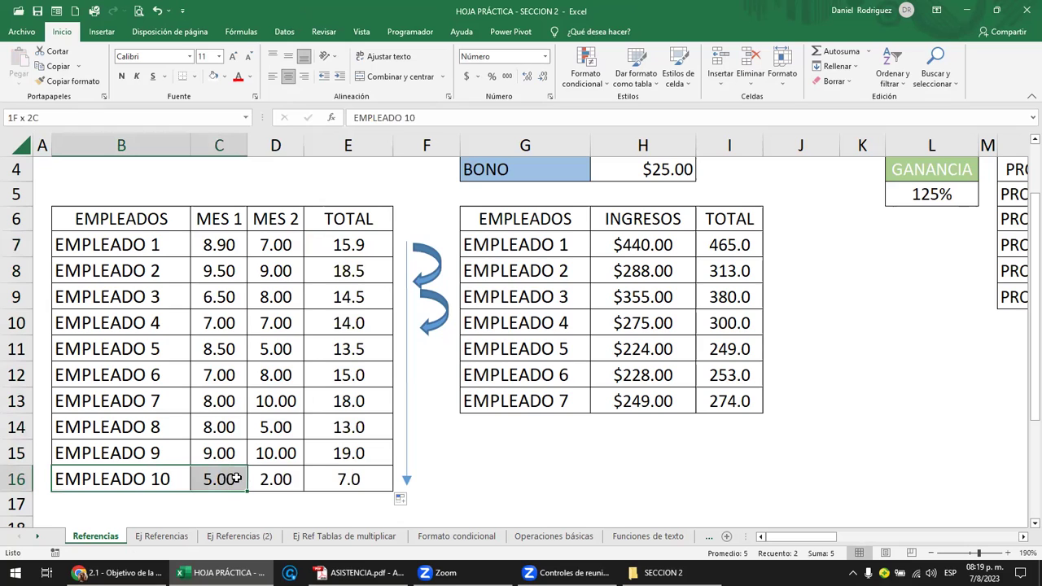
pyautogui.moveTo(104, 245); pyautogui.dragTo(350, 482)
pyautogui.click(120, 479)
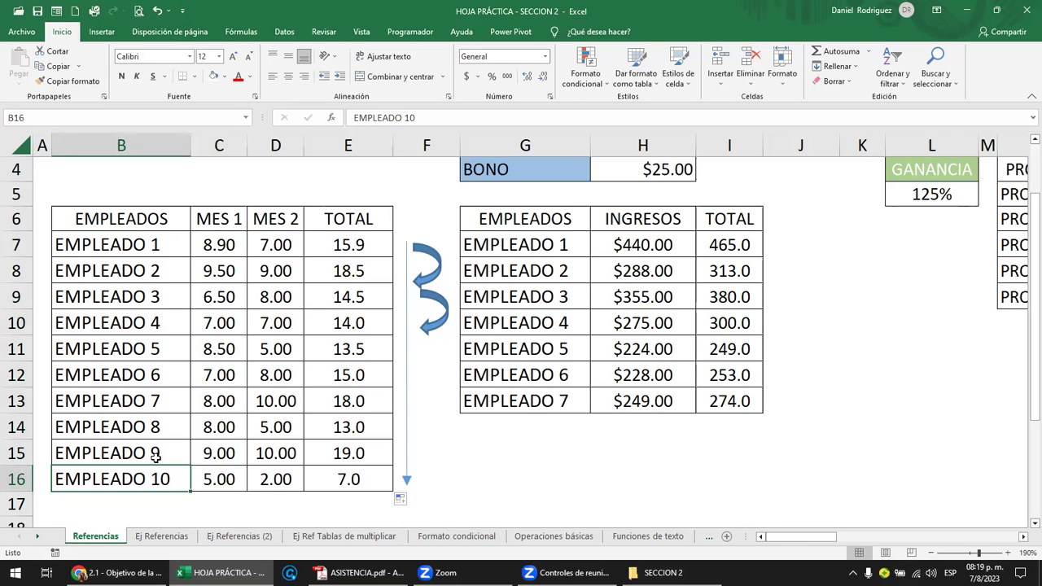
pyautogui.click(360, 241)
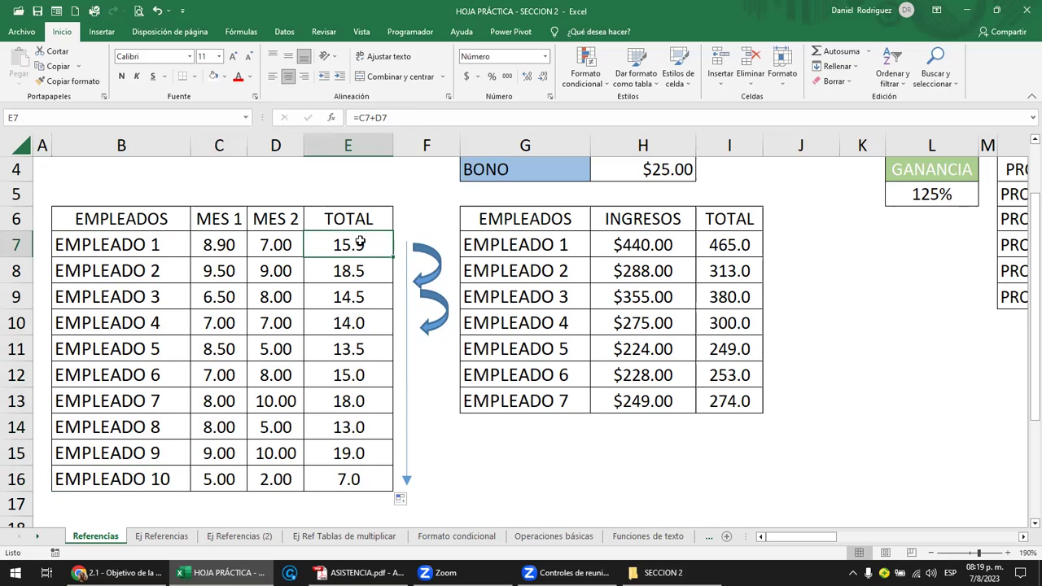
pyautogui.scroll(1, 361, 245)
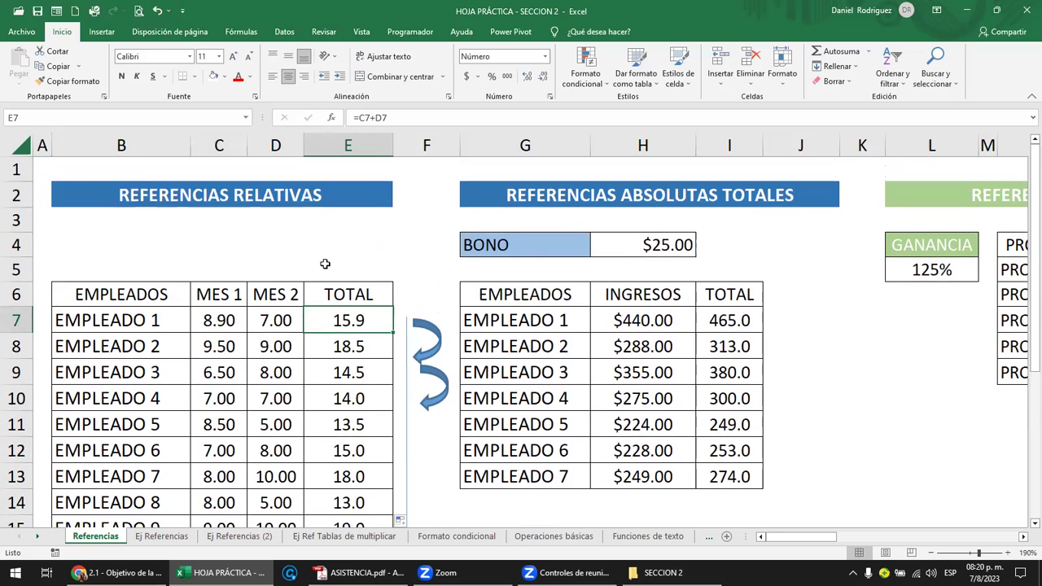
pyautogui.scroll(-1, 324, 264)
pyautogui.scroll(-1, 325, 264)
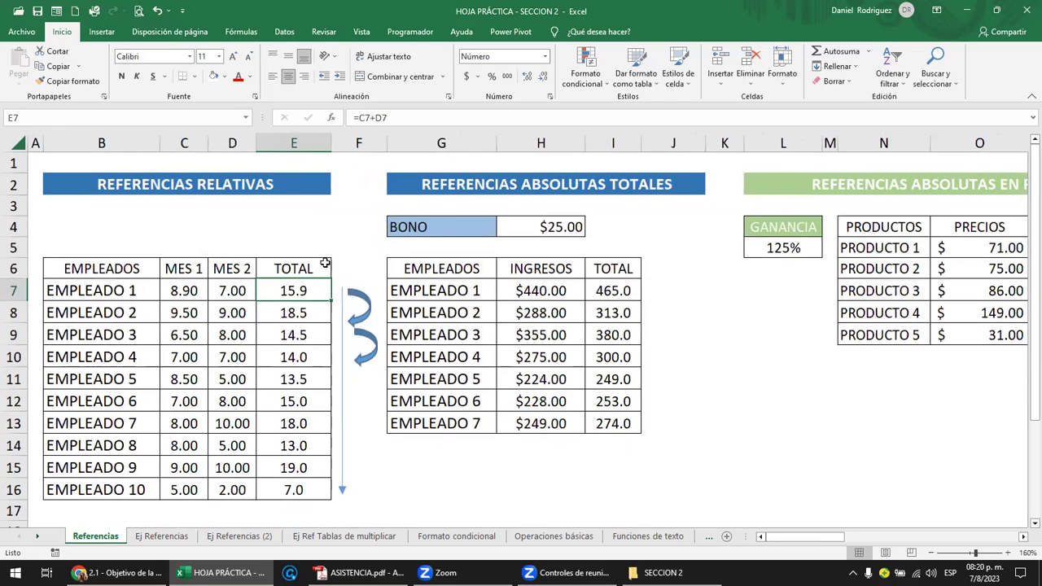
pyautogui.click(240, 242)
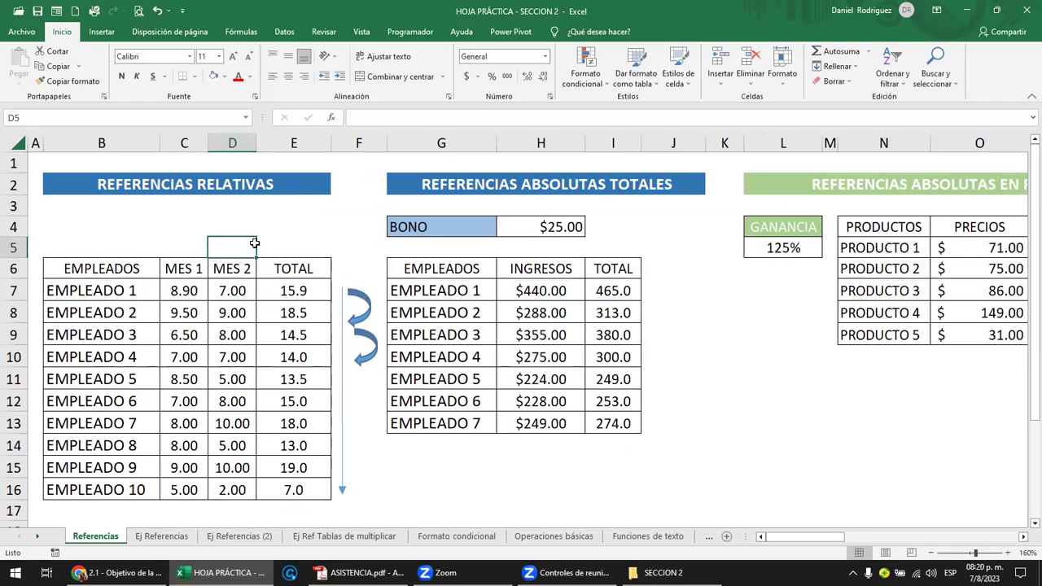
pyautogui.click(362, 318)
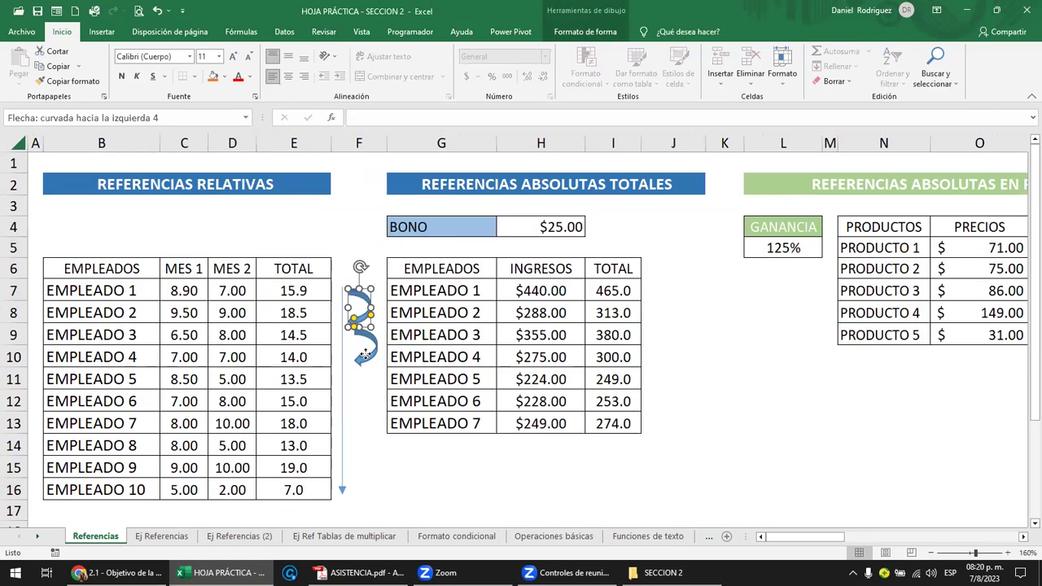
pyautogui.click(366, 355)
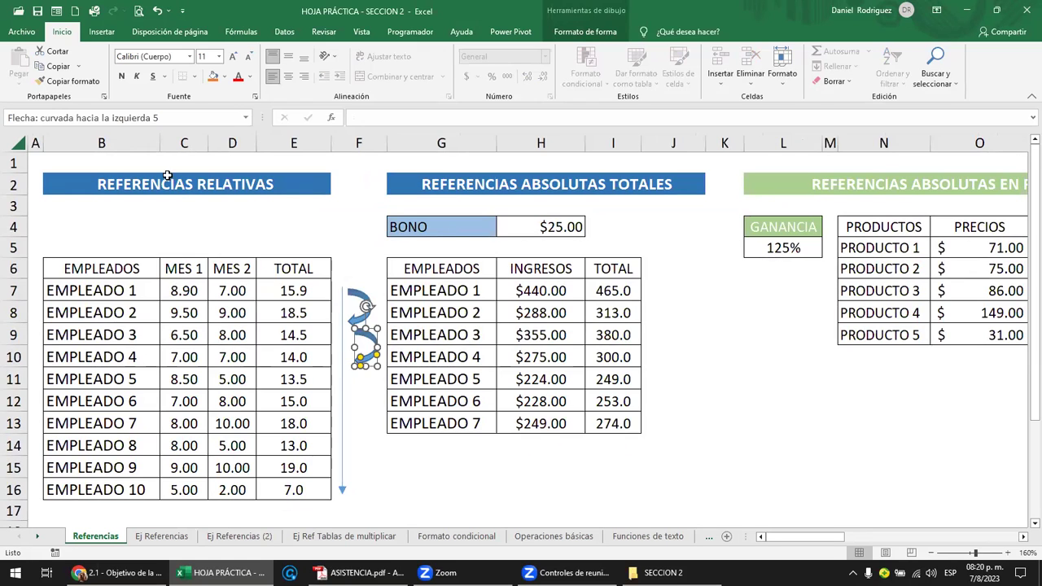
pyautogui.click(184, 144)
pyautogui.click(230, 144)
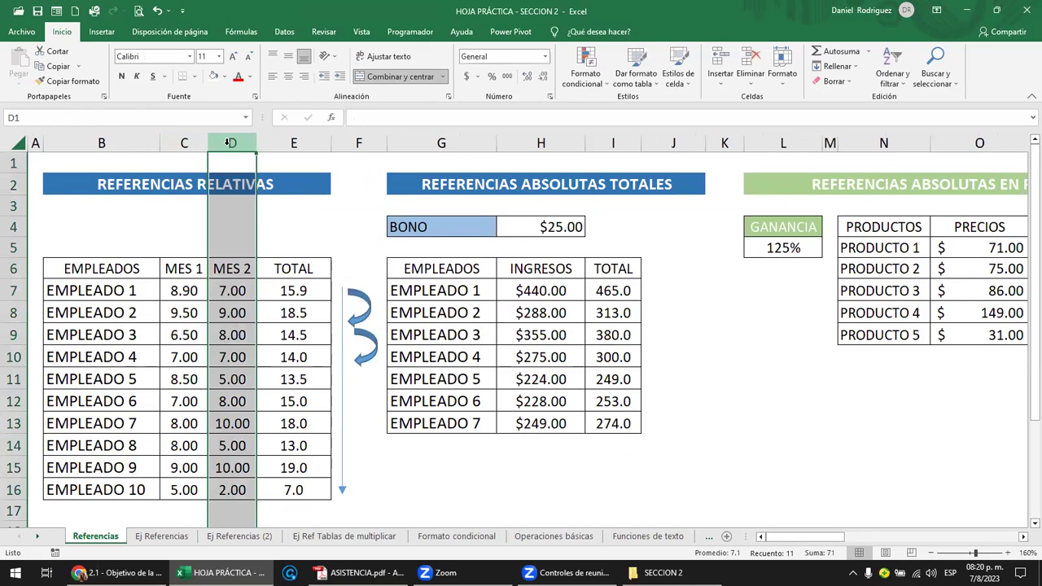
pyautogui.click(289, 145)
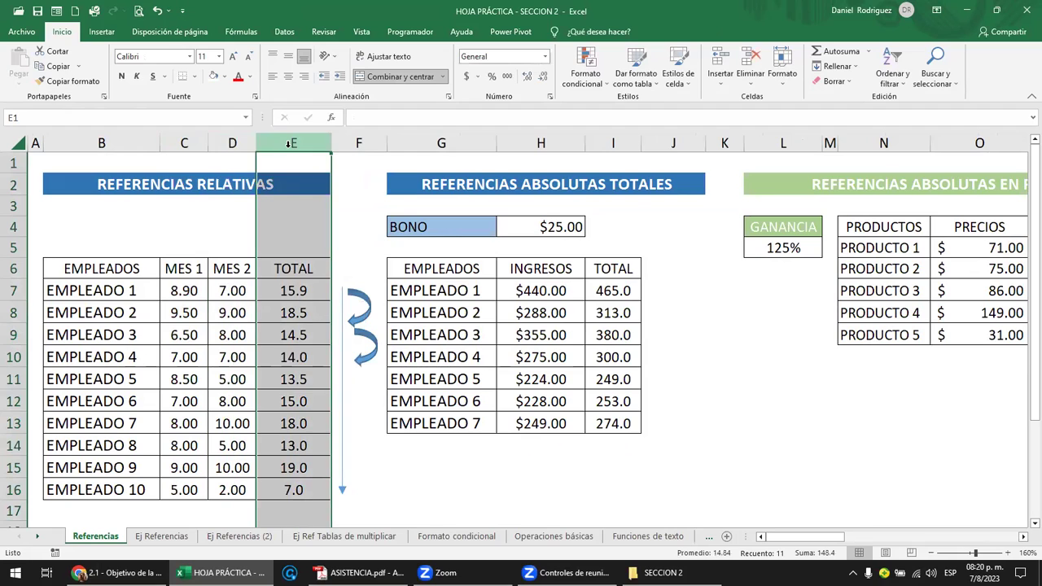
pyautogui.click(340, 441)
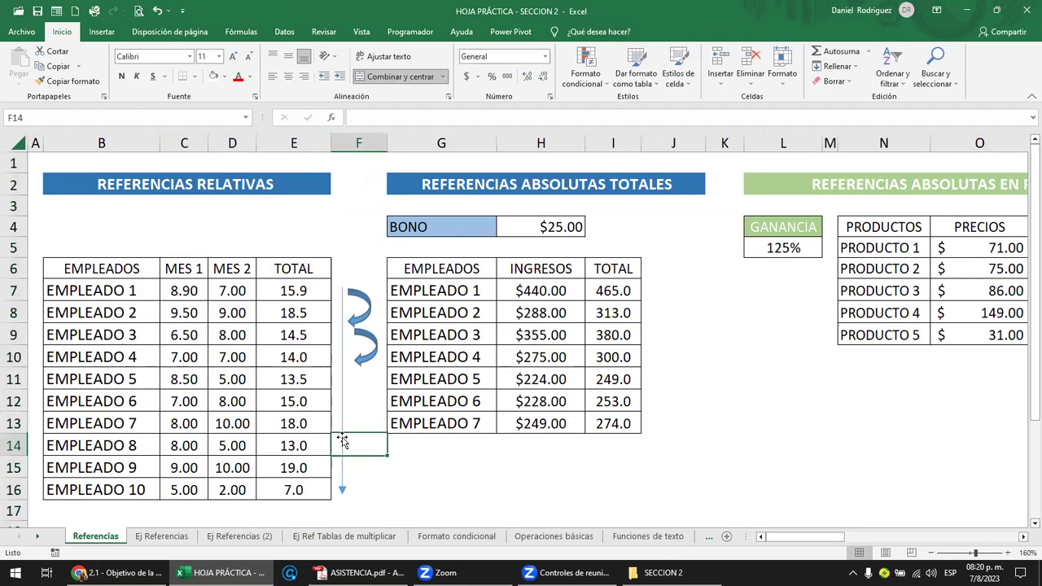
pyautogui.click(343, 489)
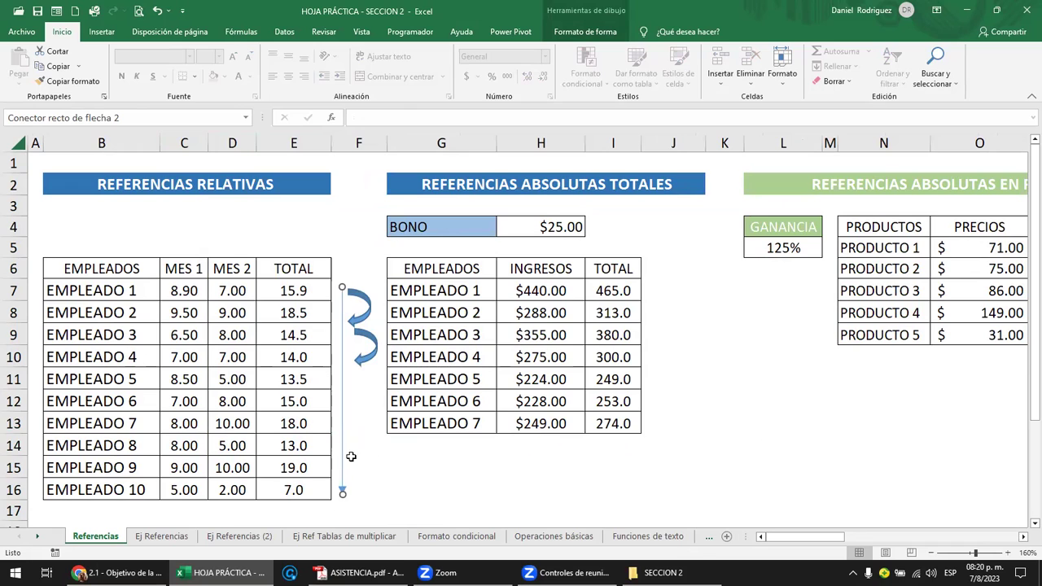
pyautogui.moveTo(178, 293); pyautogui.dragTo(184, 488)
pyautogui.moveTo(186, 290); pyautogui.dragTo(309, 290)
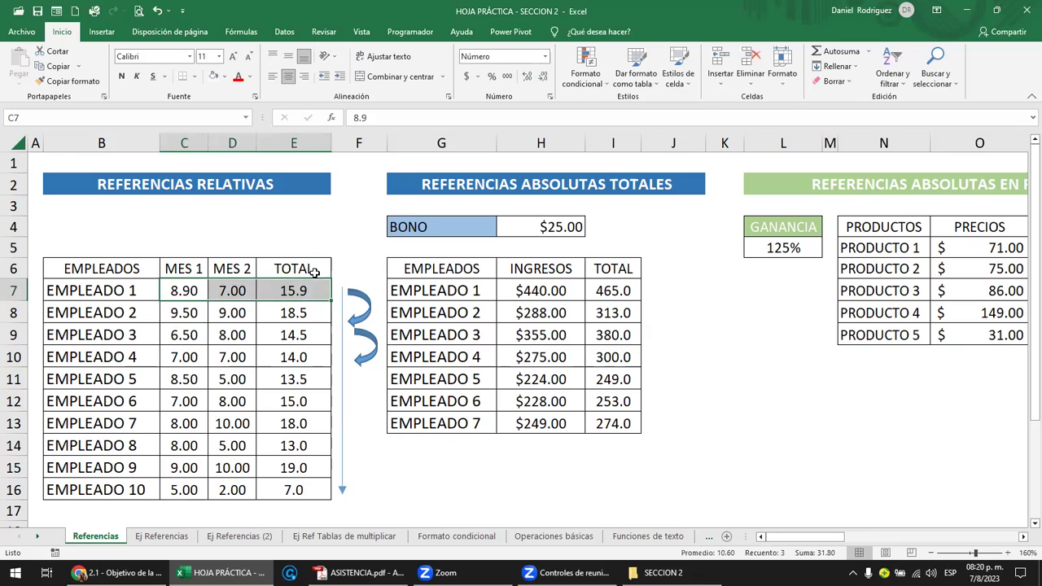
pyautogui.click(358, 241)
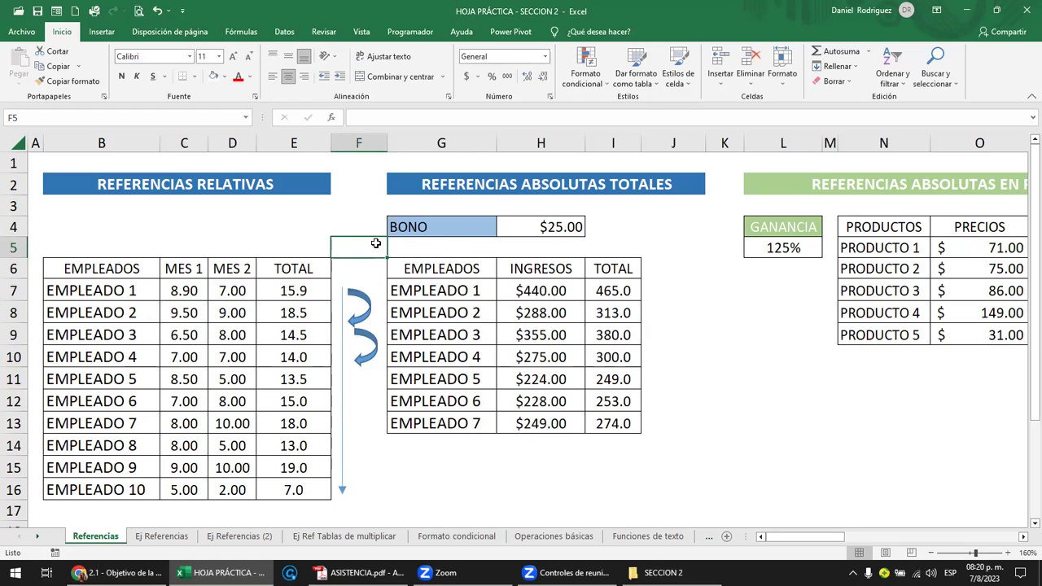
pyautogui.click(126, 214)
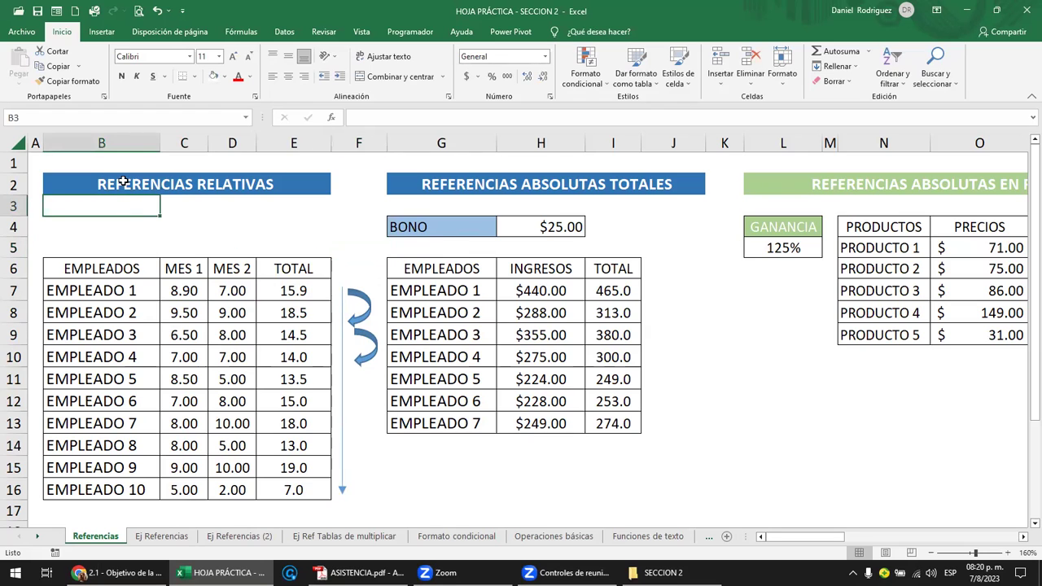
pyautogui.click(122, 181)
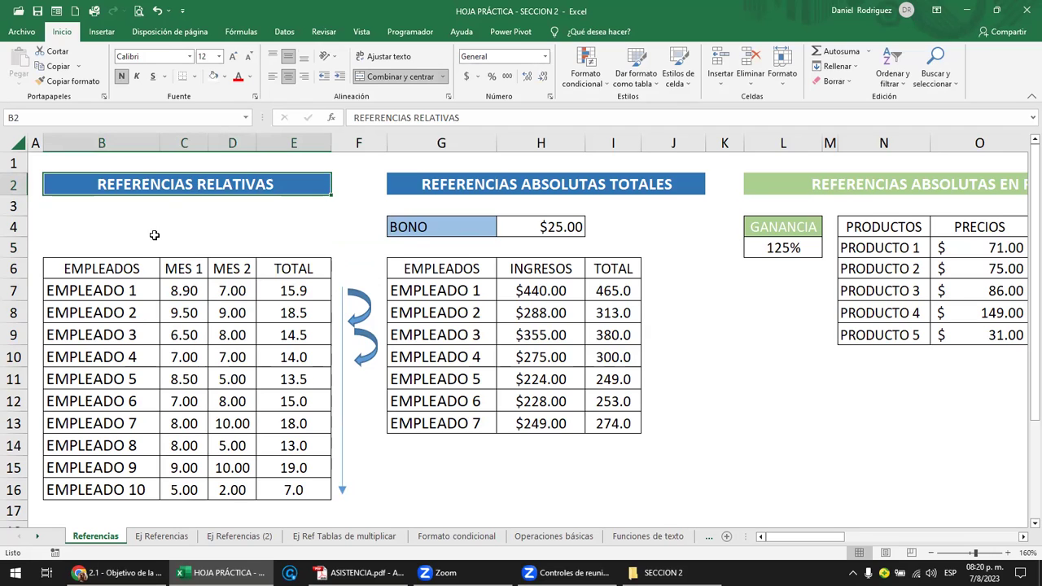
pyautogui.click(514, 185)
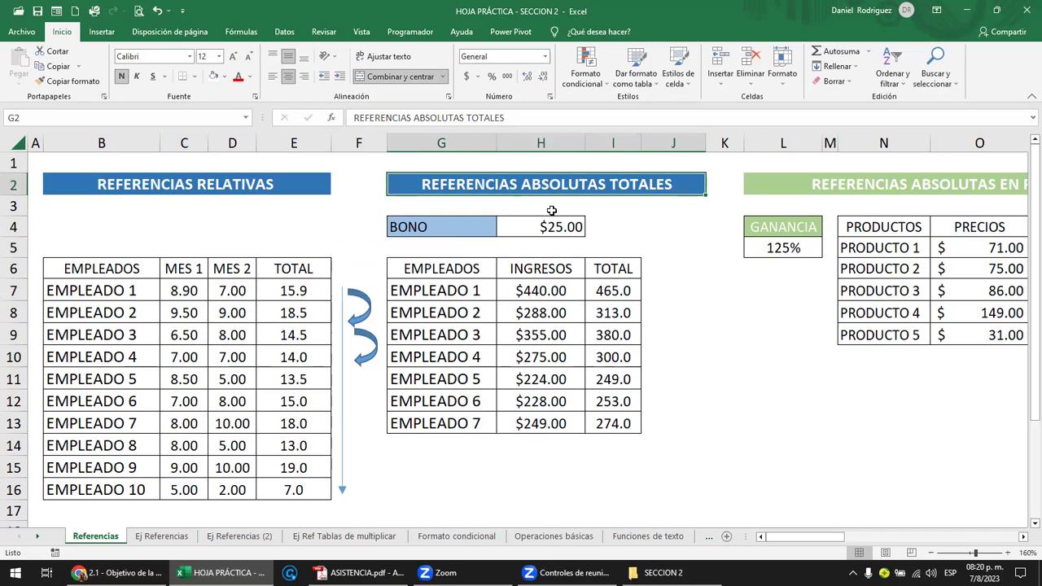
pyautogui.click(450, 136)
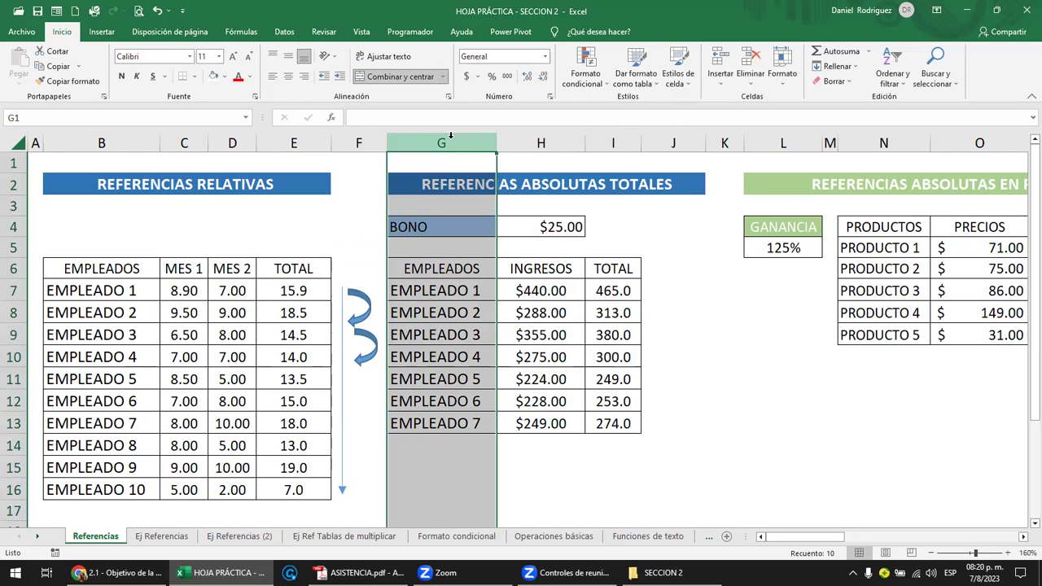
pyautogui.click(451, 227)
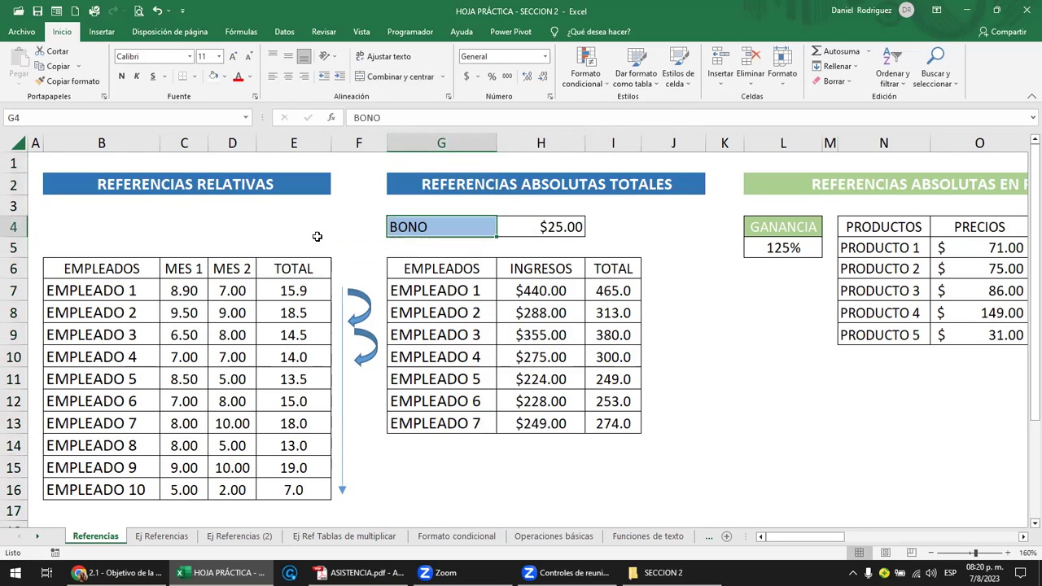
pyautogui.click(12, 227)
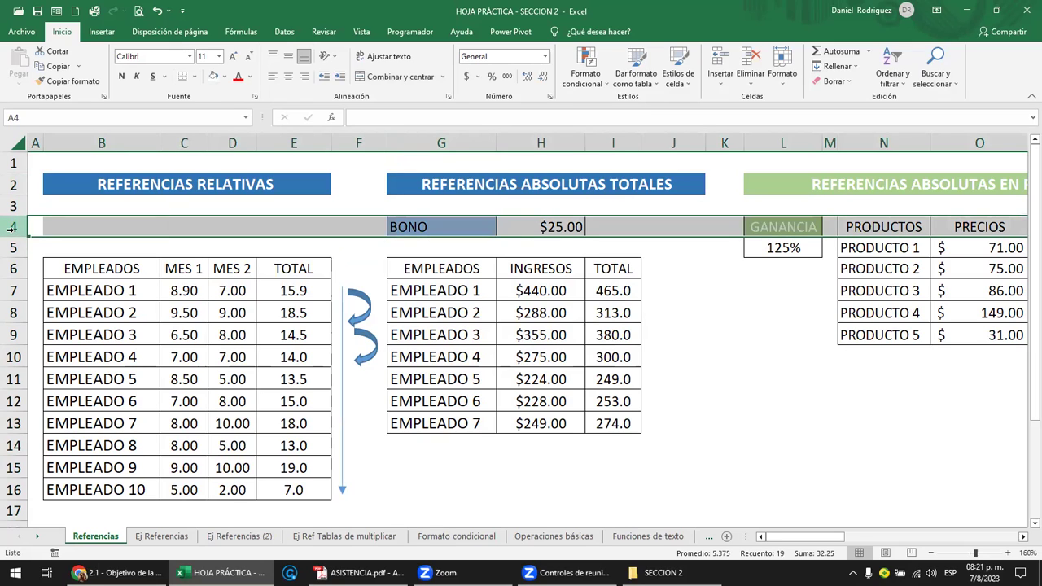
pyautogui.click(765, 304)
pyautogui.click(746, 293)
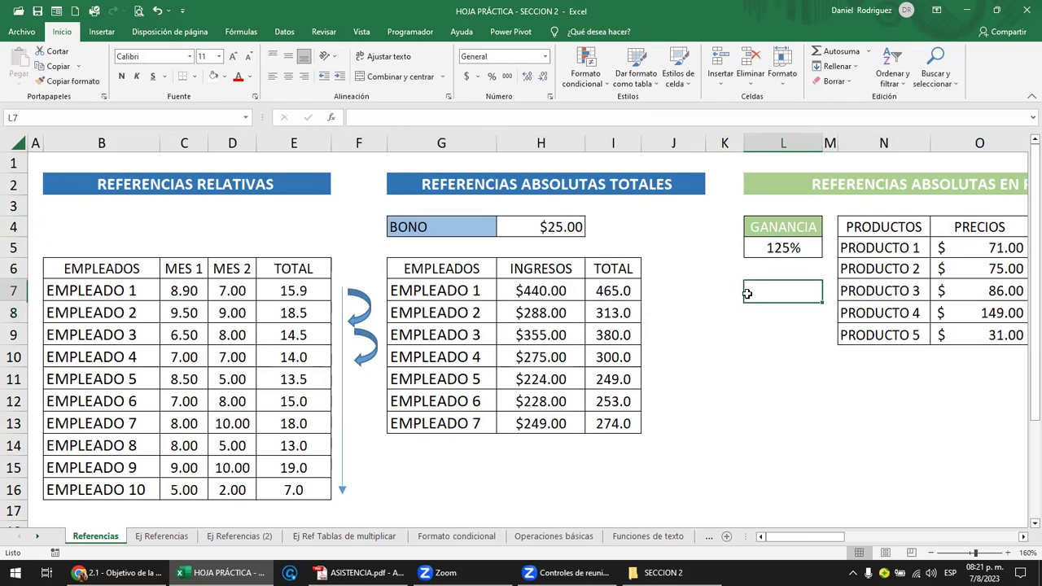
pyautogui.click(485, 186)
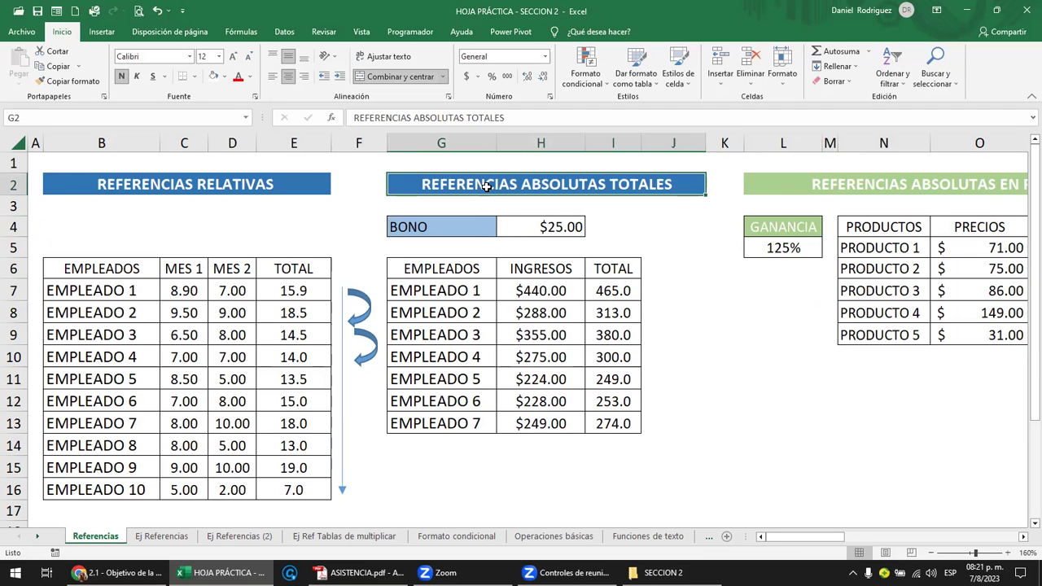
pyautogui.press('Right')
pyautogui.press('Right')
pyautogui.press('Right')
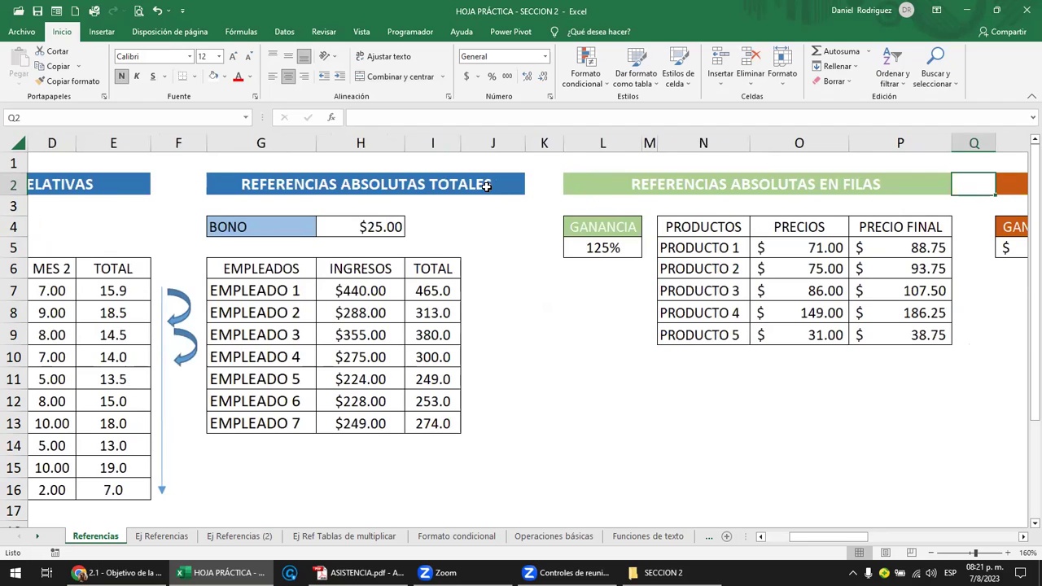
pyautogui.click(347, 227)
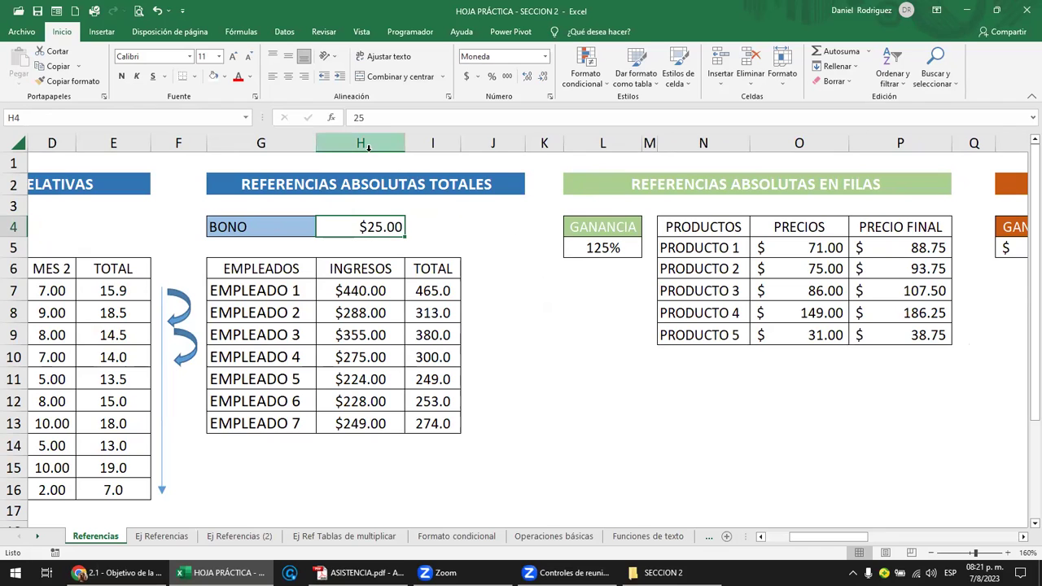
pyautogui.click(162, 489)
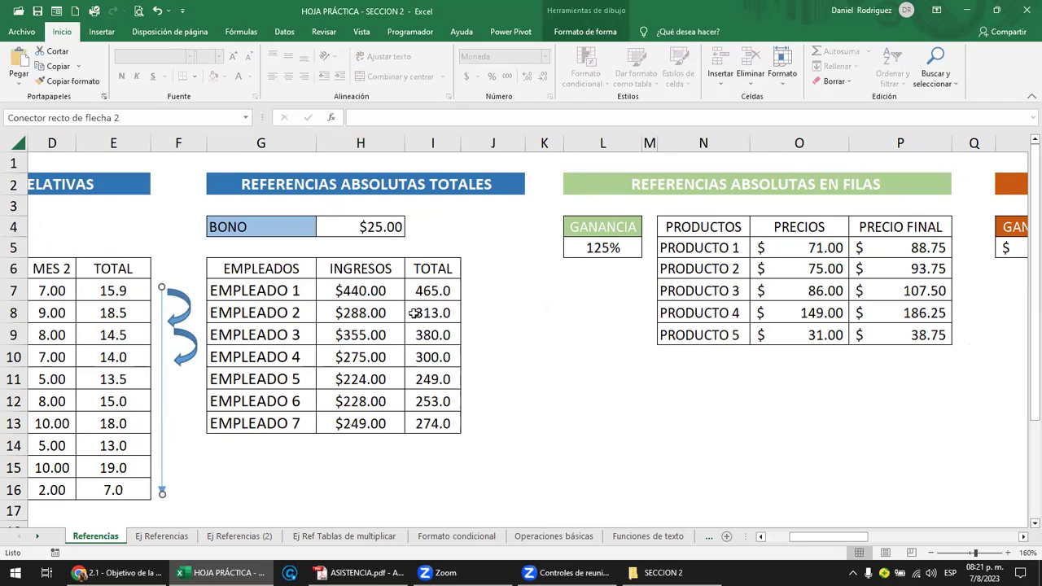
pyautogui.click(392, 246)
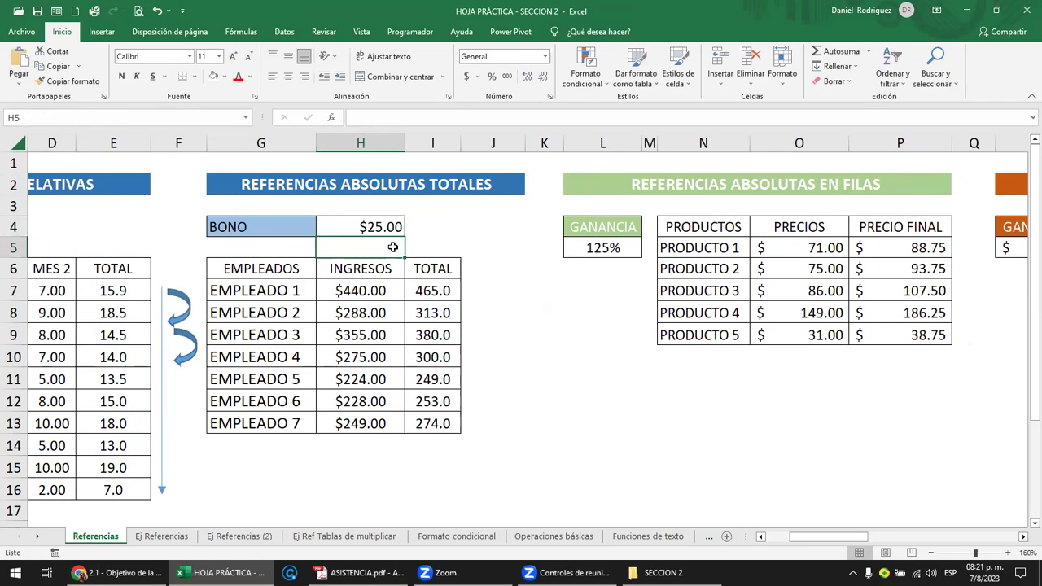
# Paste an arrow copy and lay it horizontally under the REFERENCIAS ABSOLUTAS EN FILAS header.
pyautogui.hotkey('ctrl', 'v')
pyautogui.moveTo(315, 372)
pyautogui.mouseDown()
pyautogui.moveTo(641, 403)
pyautogui.moveTo(640, 448)
pyautogui.mouseUp()
pyautogui.moveTo(643, 514); pyautogui.dragTo(839, 301)
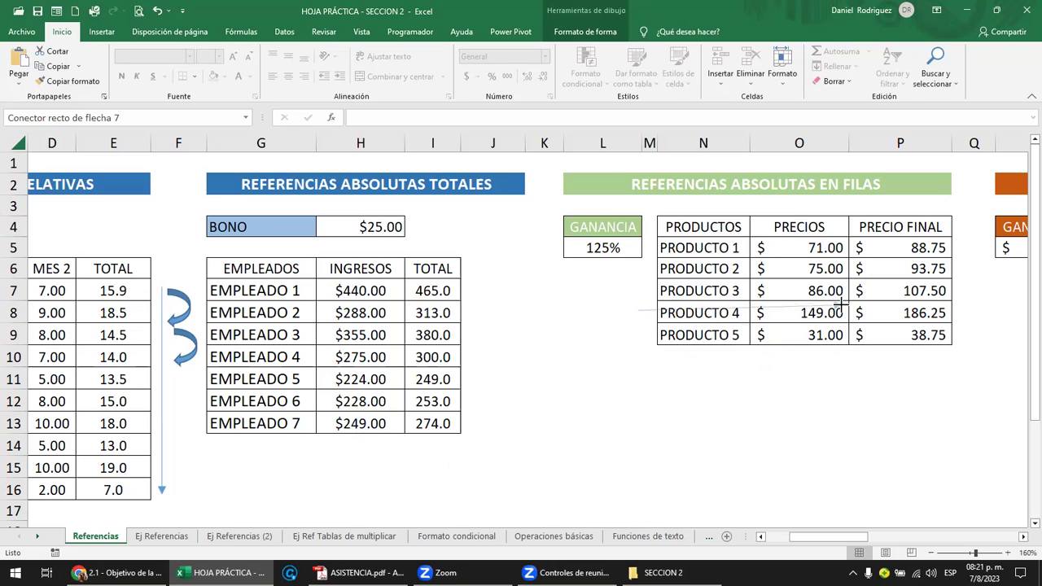
pyautogui.moveTo(799, 310); pyautogui.dragTo(774, 205)
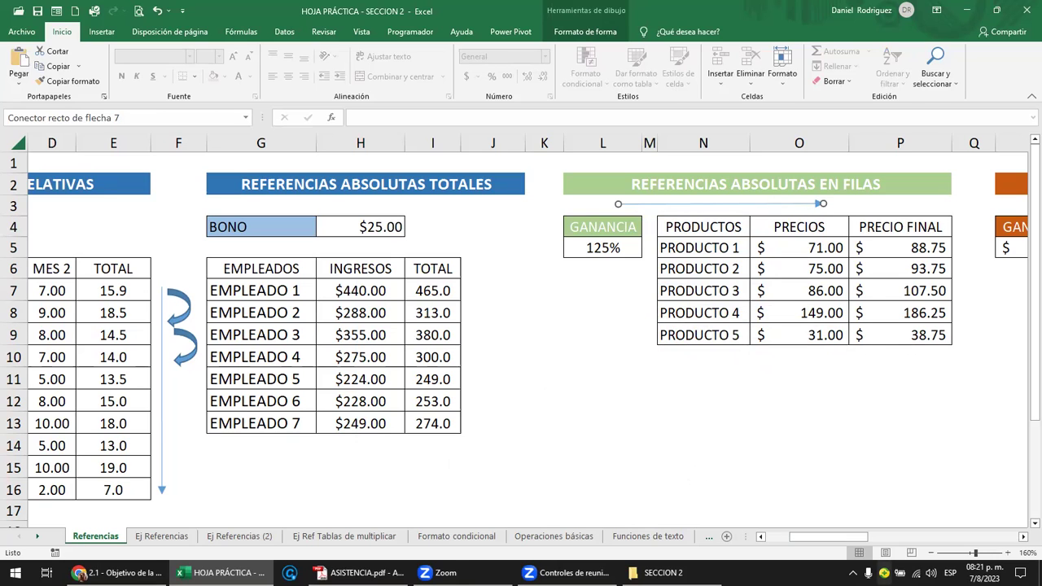
pyautogui.moveTo(828, 536); pyautogui.dragTo(859, 536)
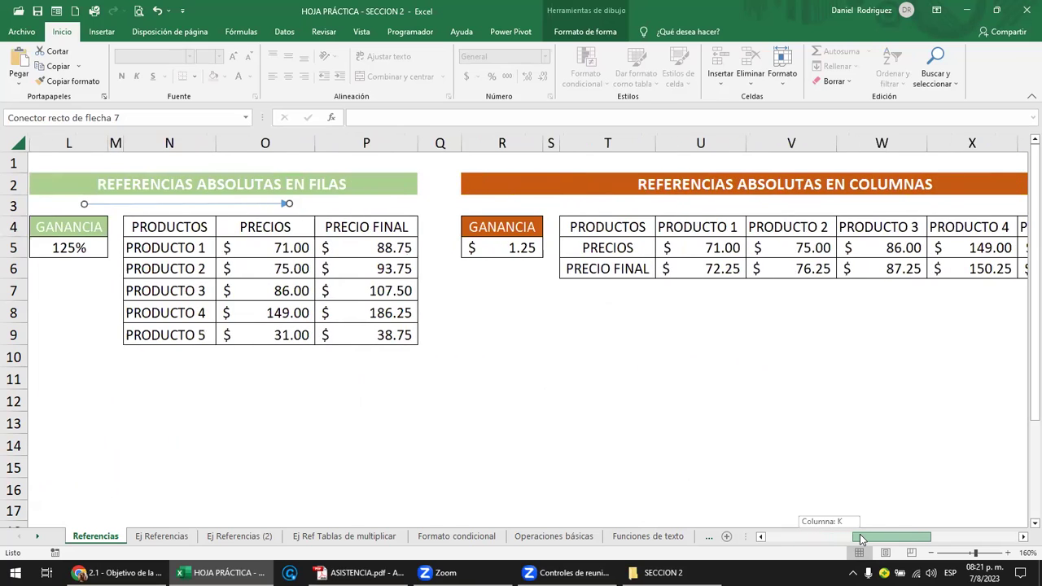
pyautogui.click(711, 322)
# Paste another arrow copy pointing down beside the EN COLUMNAS products table.
pyautogui.hotkey('ctrl', 'v')
pyautogui.moveTo(746, 302); pyautogui.dragTo(528, 300)
pyautogui.moveTo(649, 300)
pyautogui.mouseDown()
pyautogui.moveTo(630, 339)
pyautogui.moveTo(446, 423)
pyautogui.mouseUp()
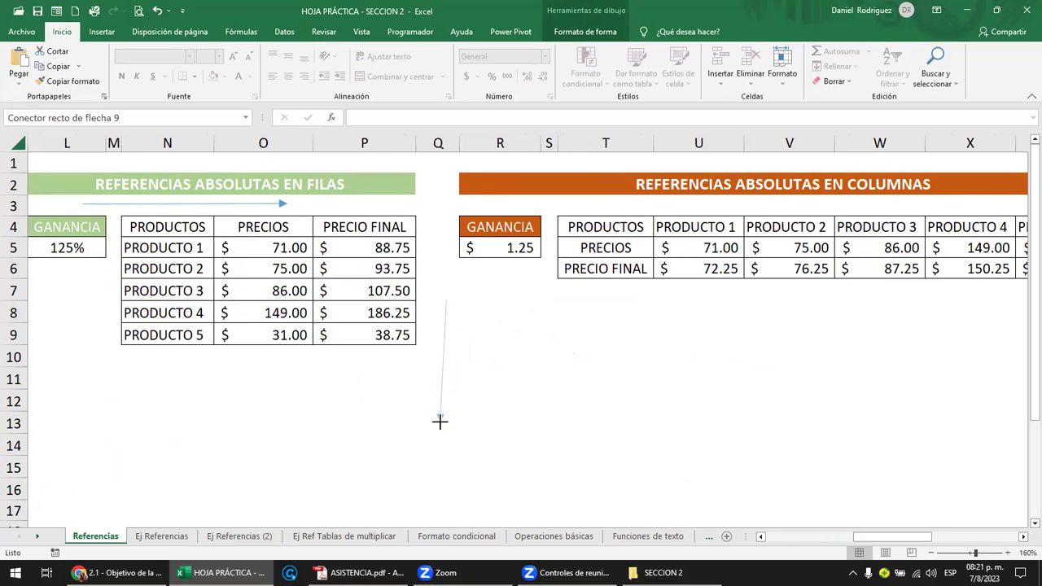
pyautogui.moveTo(446, 376); pyautogui.dragTo(551, 283)
pyautogui.click(516, 360)
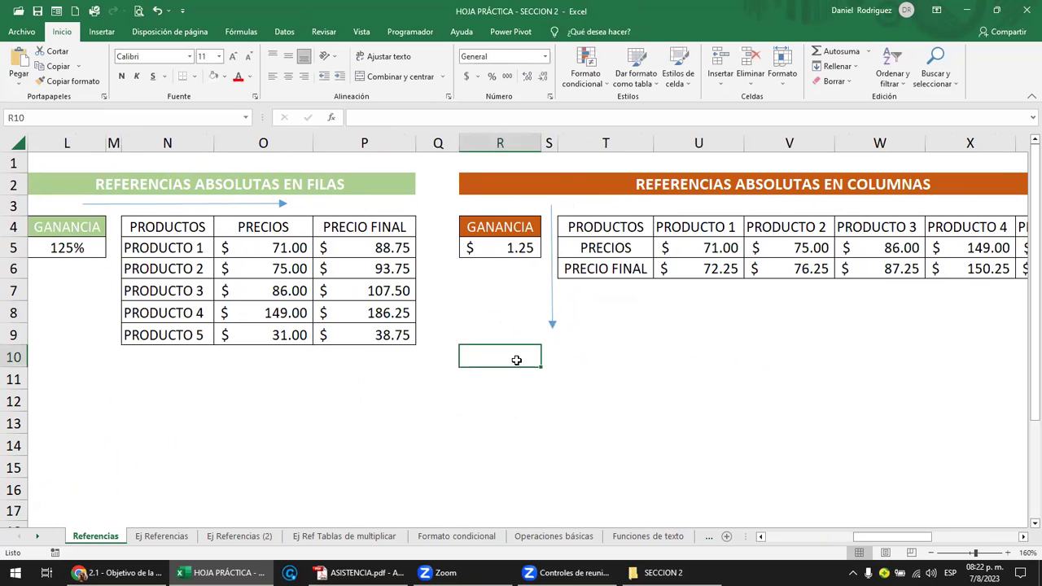
# Return to the left of the sheet and point out the $25.00 bonus in H4.
pyautogui.press('Left')
pyautogui.press('Home')
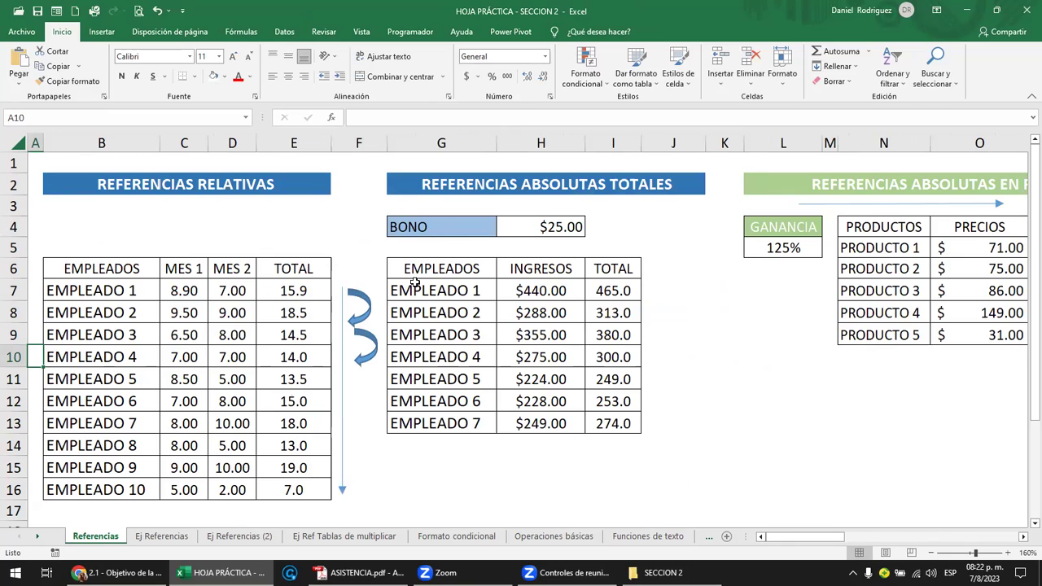
pyautogui.click(557, 230)
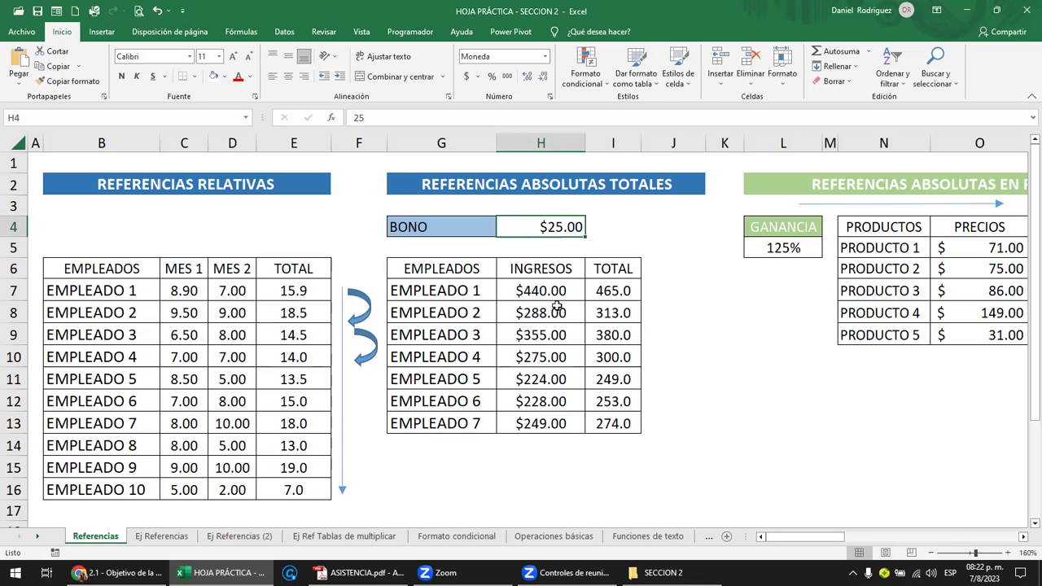
pyautogui.click(622, 482)
pyautogui.press('Right')
pyautogui.press('Right')
pyautogui.press('Right')
pyautogui.press('Right')
pyautogui.press('Right')
pyautogui.press('Right')
pyautogui.press('Right')
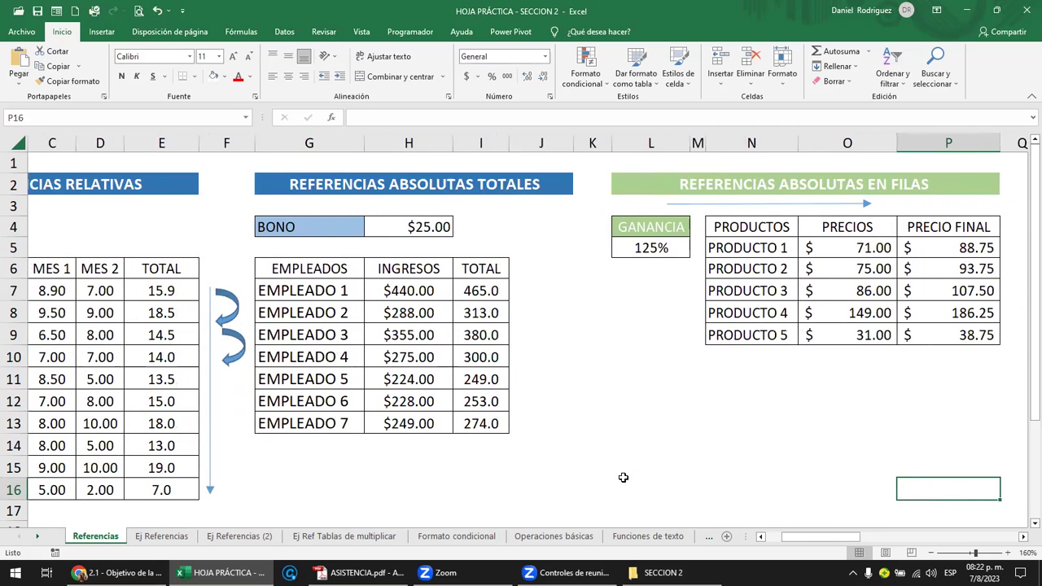
# Walk through the TOTALES table: names G6:G13, incomes, totals I7:I13, ending on J7.
pyautogui.click(345, 180)
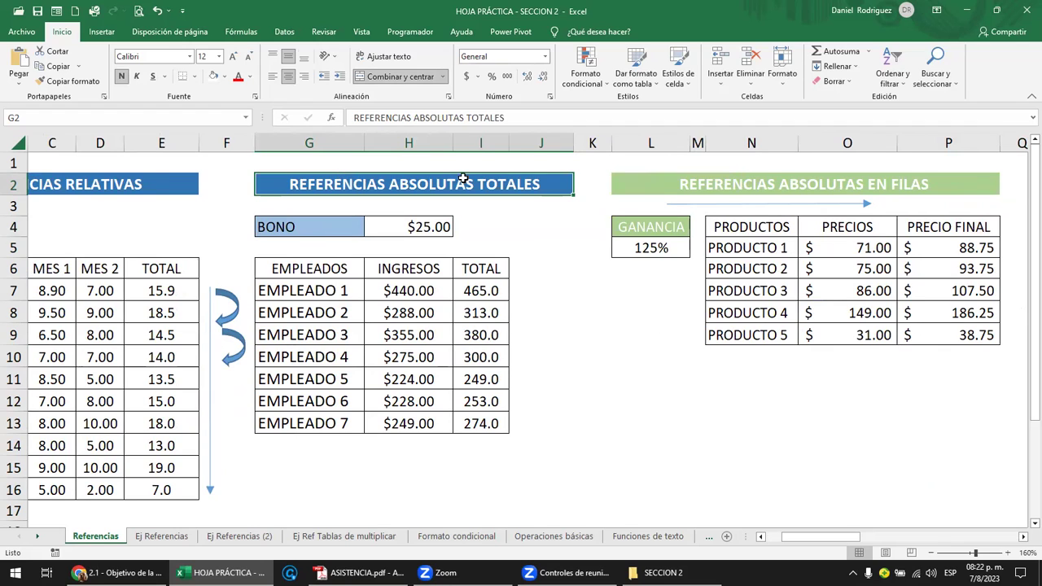
pyautogui.click(430, 289)
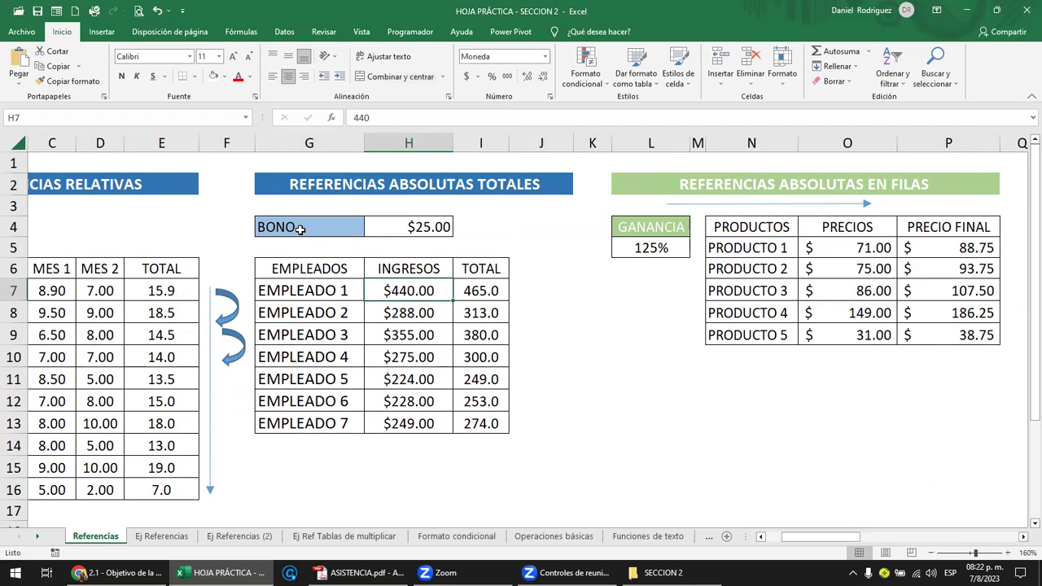
pyautogui.click(318, 270)
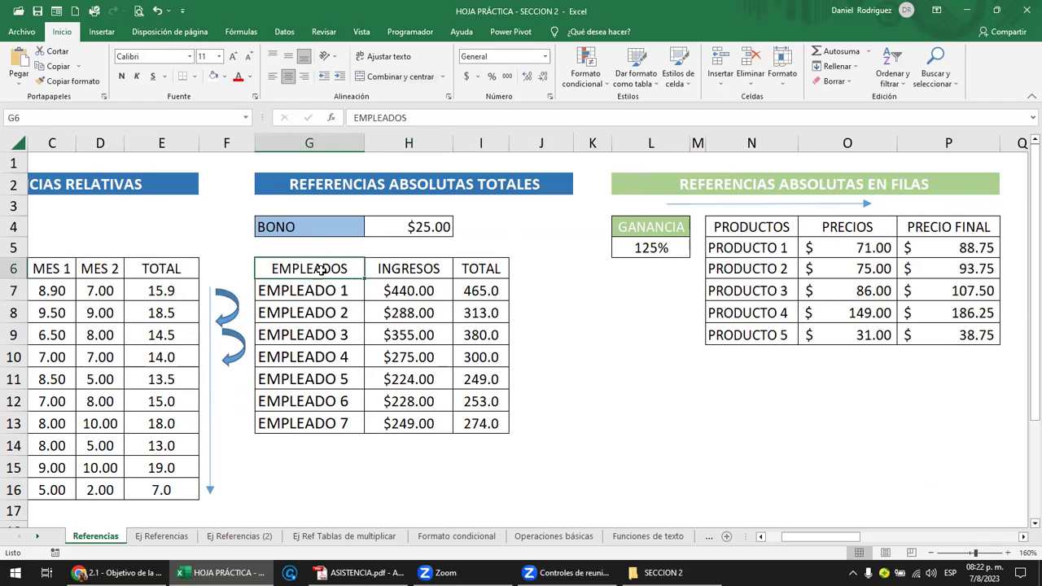
pyautogui.moveTo(318, 270); pyautogui.dragTo(329, 421)
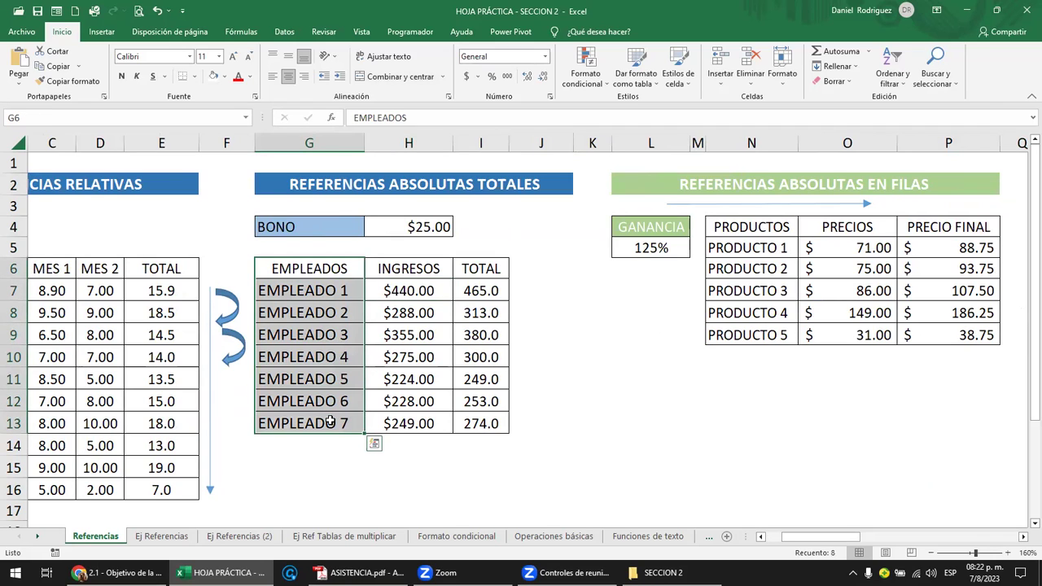
pyautogui.click(412, 290)
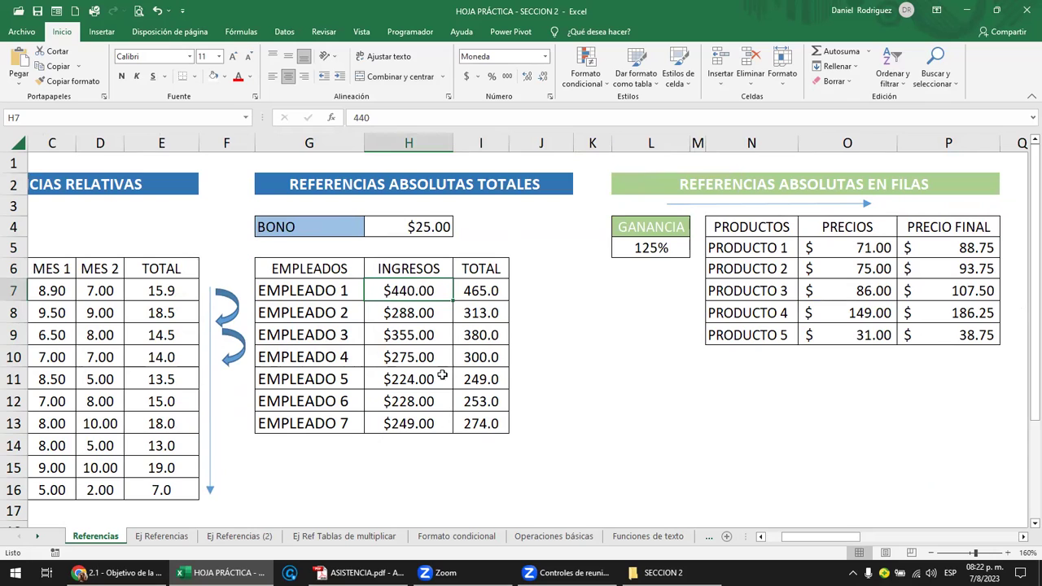
pyautogui.moveTo(482, 289); pyautogui.dragTo(487, 425)
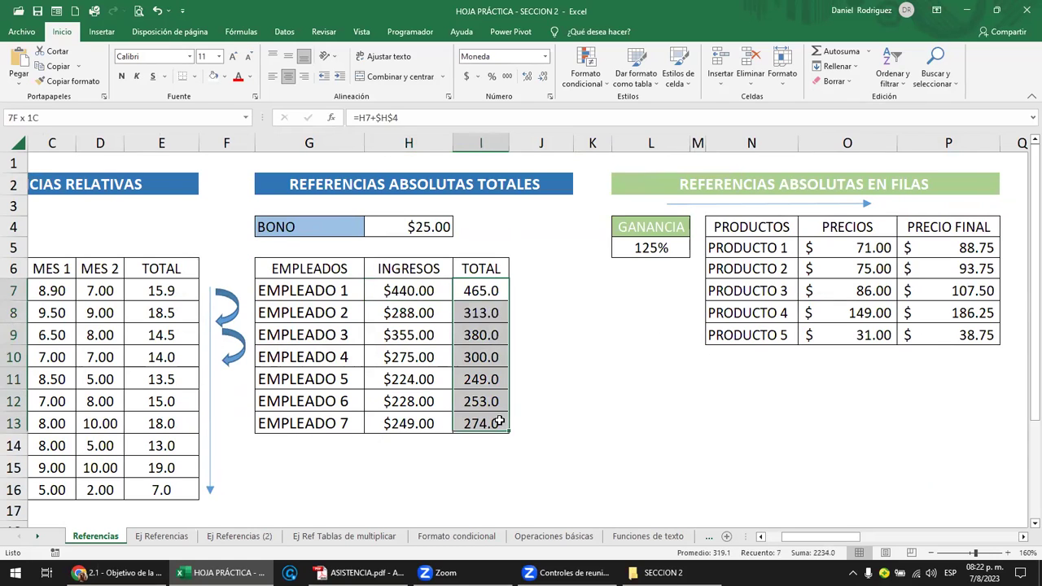
pyautogui.click(415, 294)
pyautogui.click(424, 224)
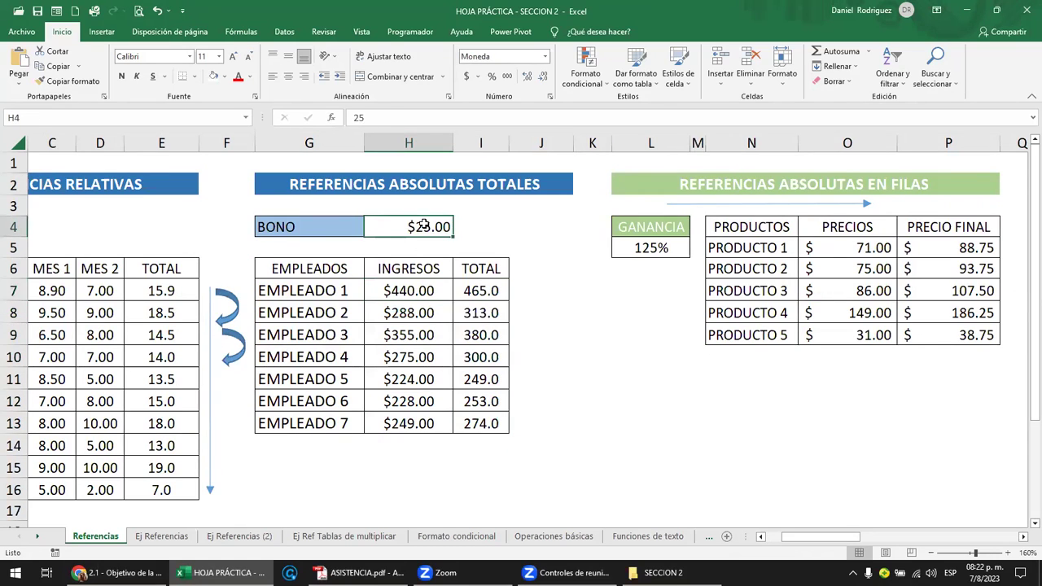
pyautogui.click(550, 293)
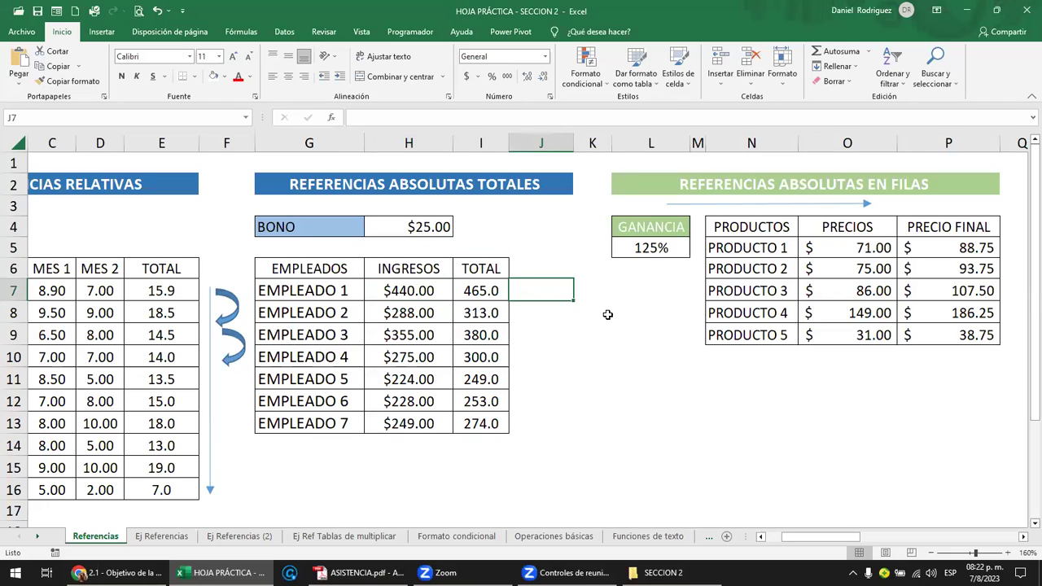
# Enter =H7+H4 in J7 to add the bonus to the first employee's income.
pyautogui.write('=')
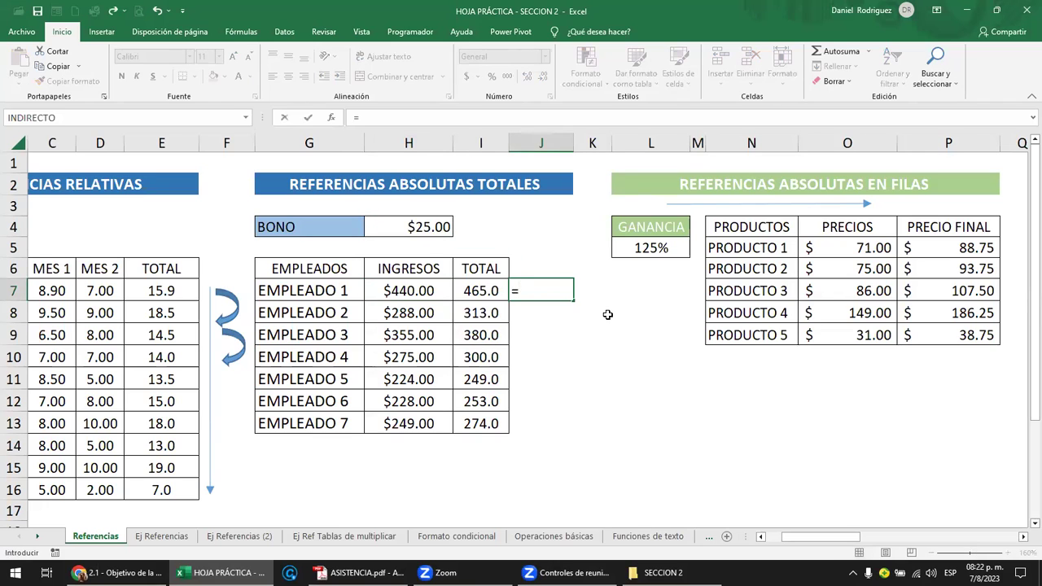
pyautogui.click(407, 289)
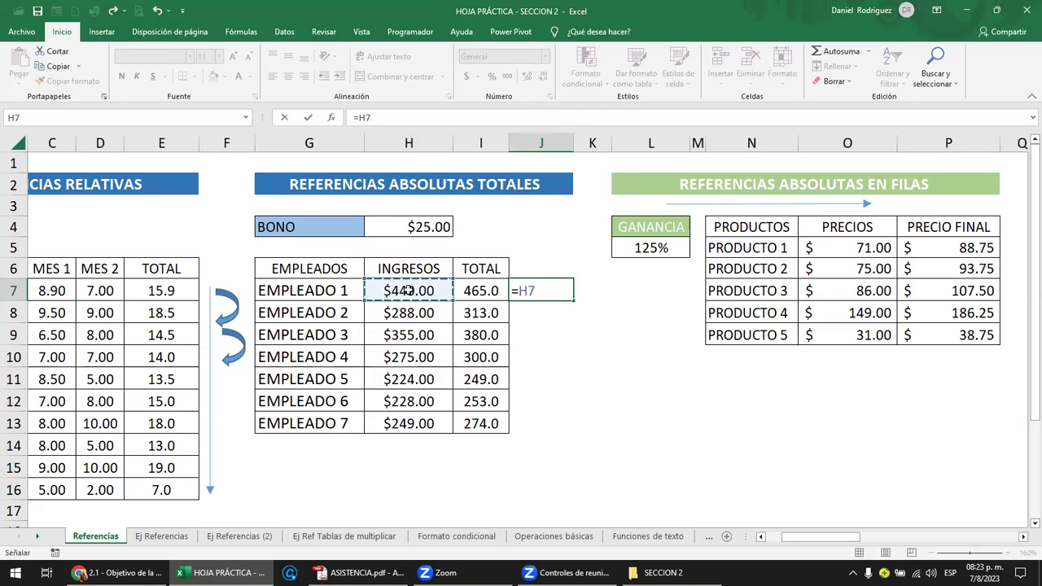
pyautogui.write('+')
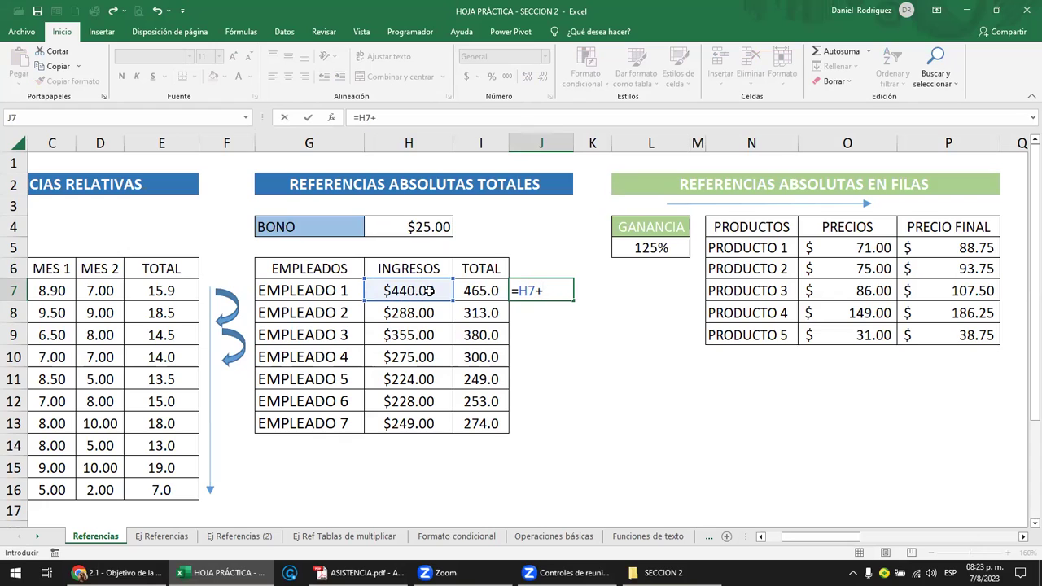
pyautogui.click(429, 228)
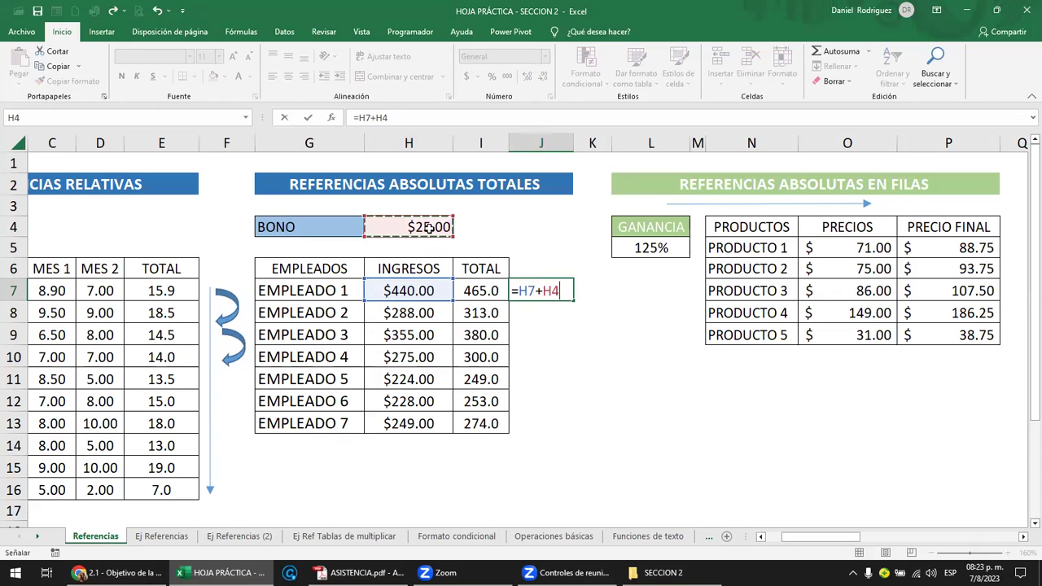
pyautogui.press('Return')
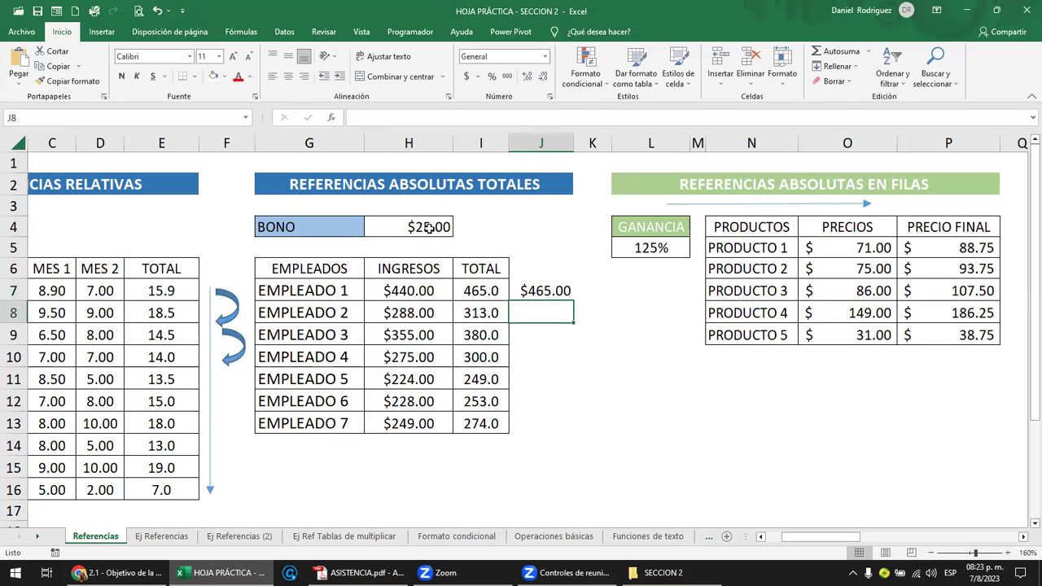
pyautogui.click(537, 292)
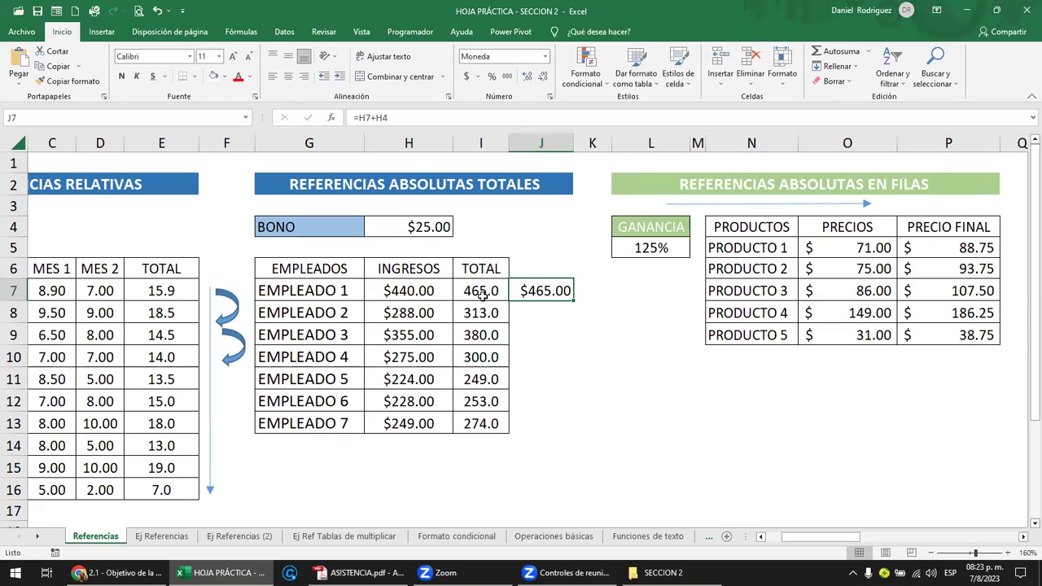
# Enter =H8+H4 in J8 for the second employee, giving $313.00.
pyautogui.click(545, 315)
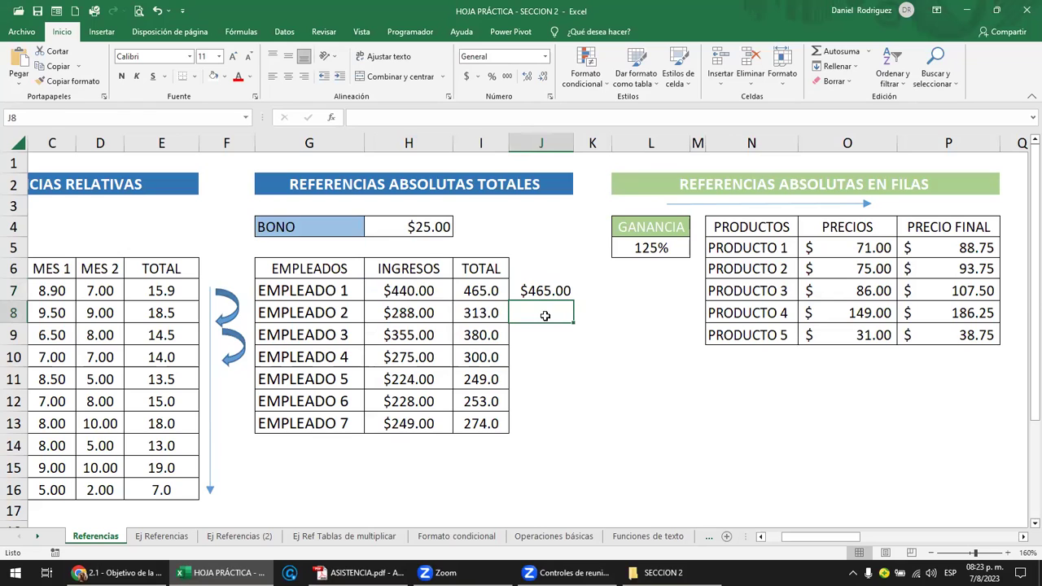
pyautogui.write('=')
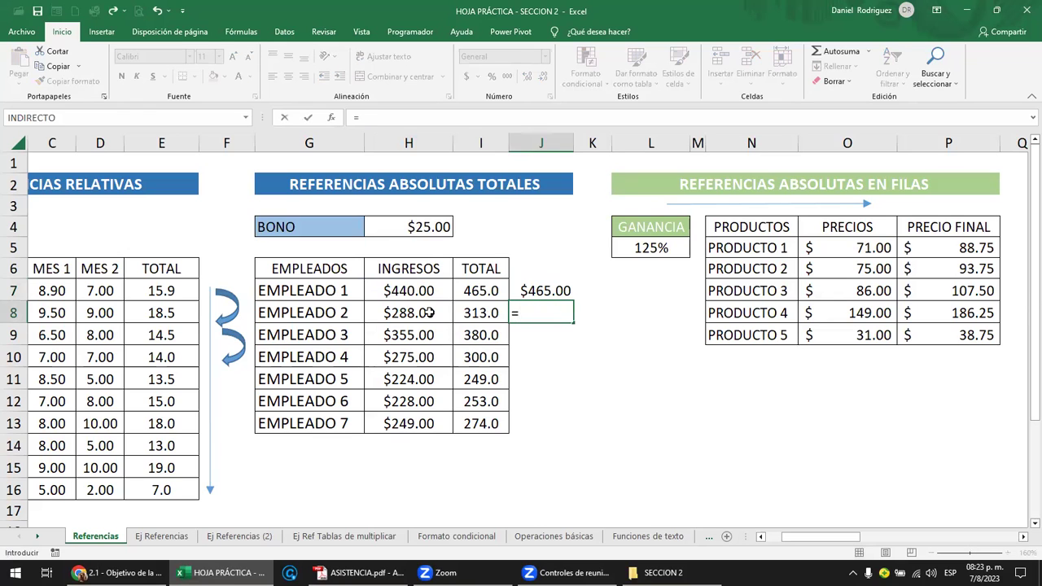
pyautogui.click(429, 313)
pyautogui.write('+')
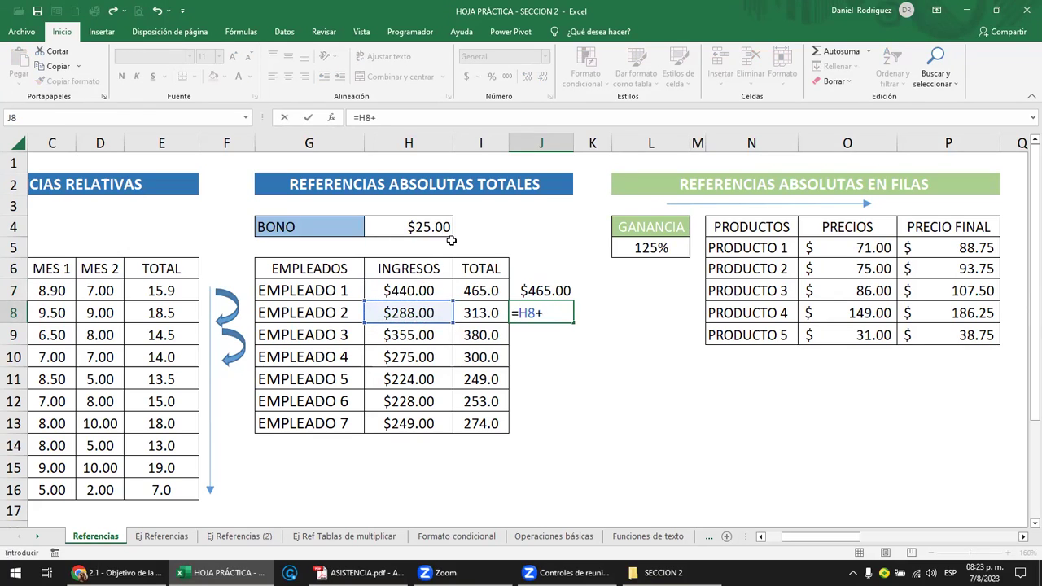
pyautogui.click(432, 230)
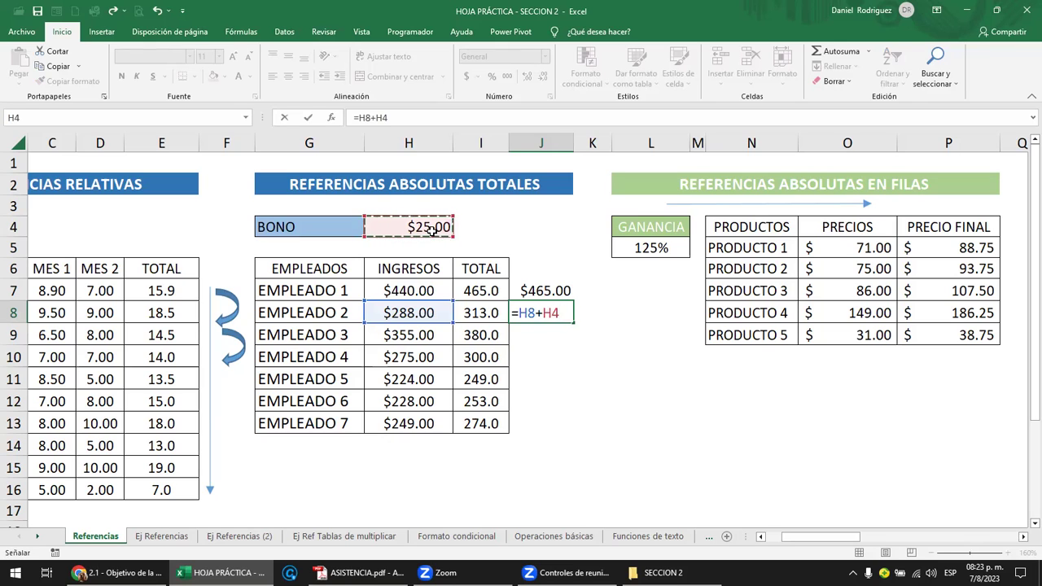
pyautogui.press('Return')
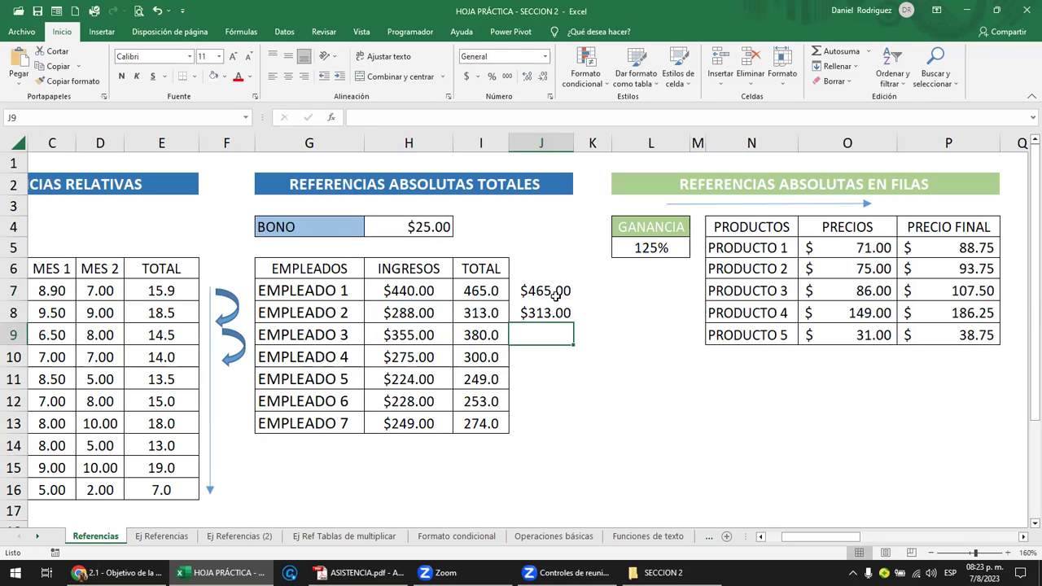
# Compare the J7 and J8 formulas, then open J7's formula for editing.
pyautogui.click(539, 291)
pyautogui.click(548, 315)
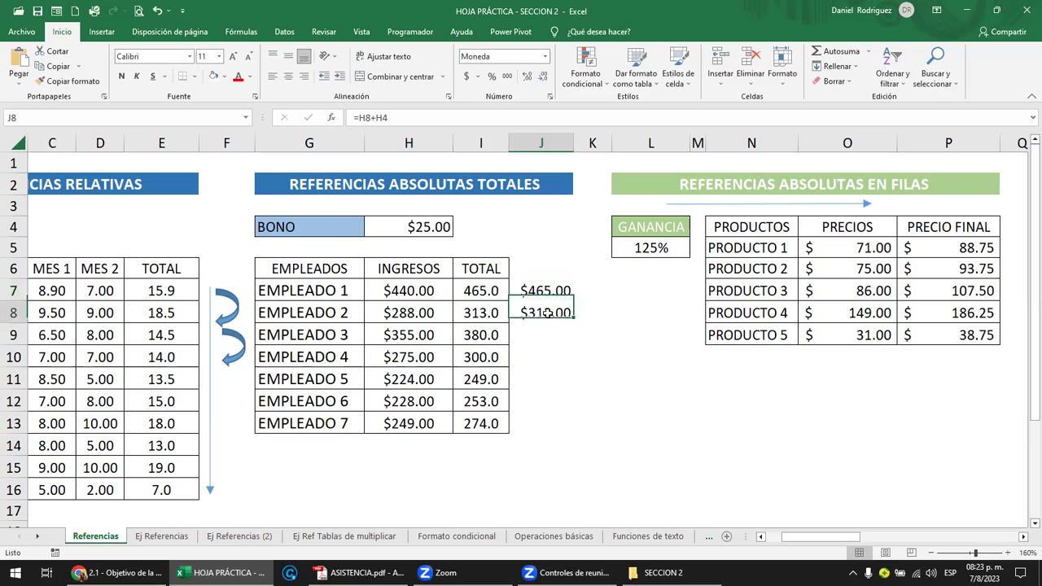
pyautogui.click(552, 295)
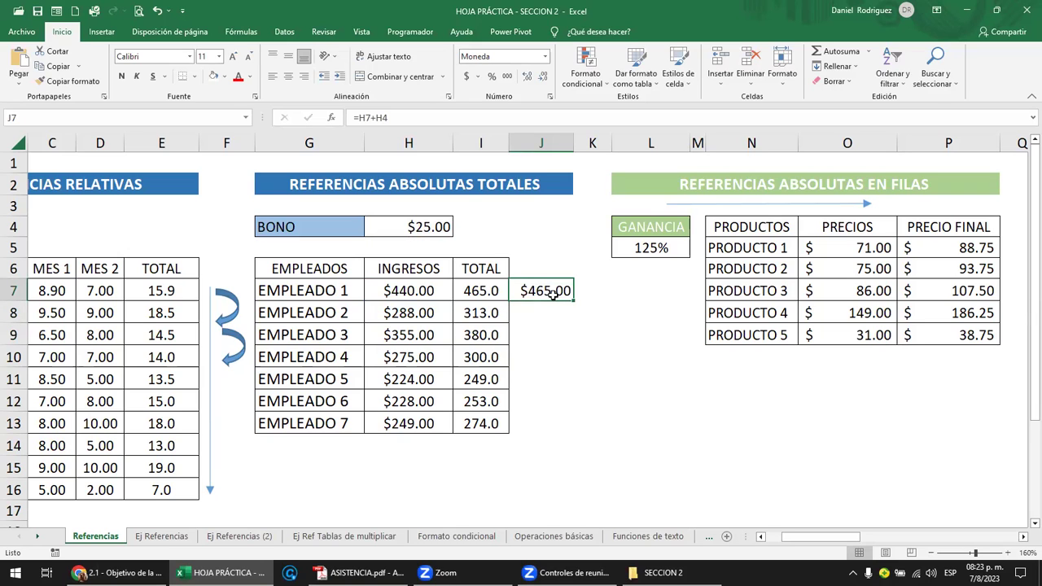
pyautogui.doubleClick(555, 296)
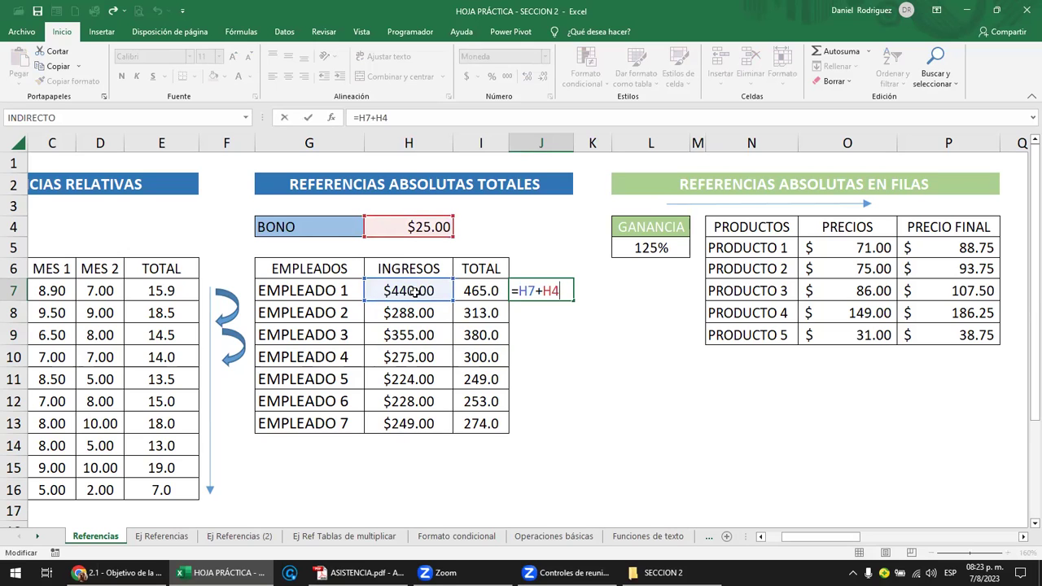
# Leave J7 unchanged and fill =H7+H4 down to J13, producing $288.00 and #¡VALOR! in J9.
pyautogui.moveTo(519, 291); pyautogui.dragTo(560, 292)
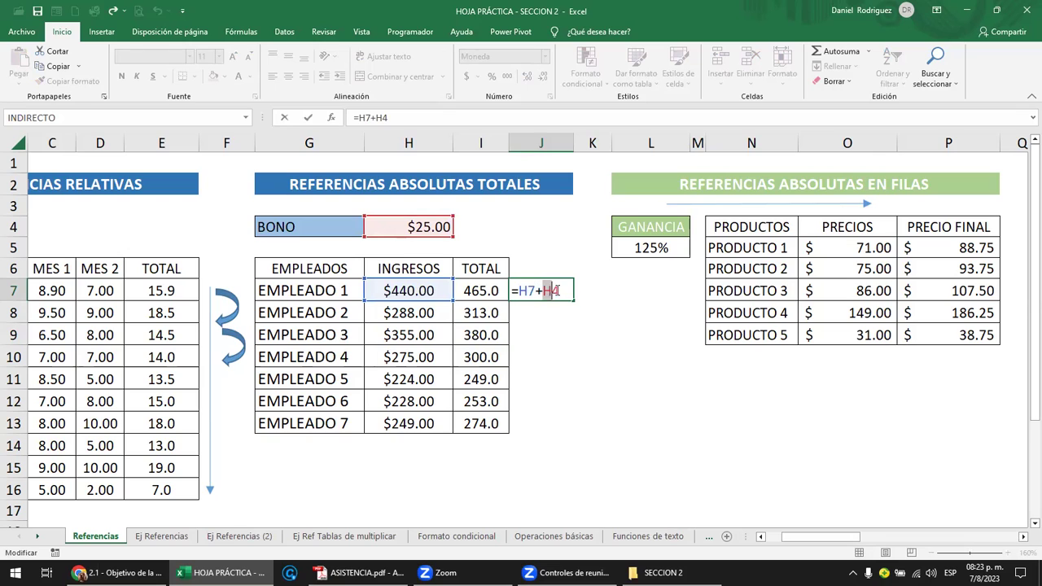
pyautogui.click(550, 306)
pyautogui.press('Escape')
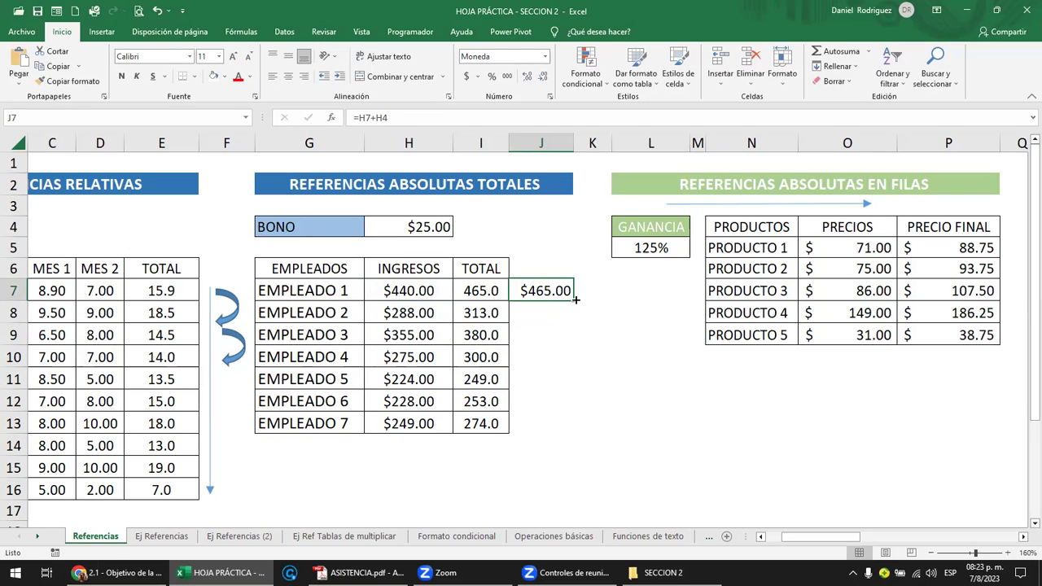
pyautogui.doubleClick(575, 300)
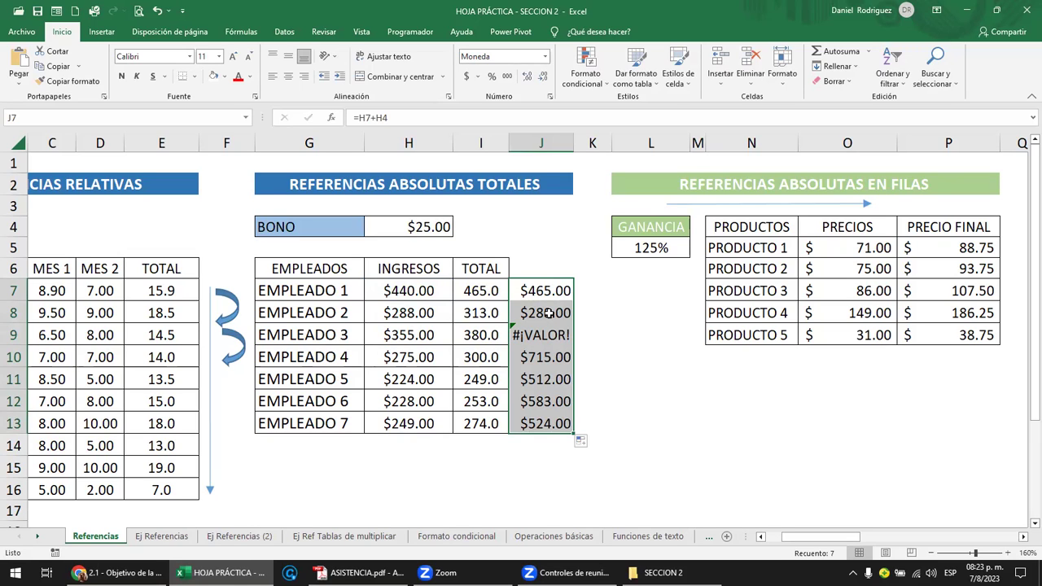
pyautogui.click(548, 313)
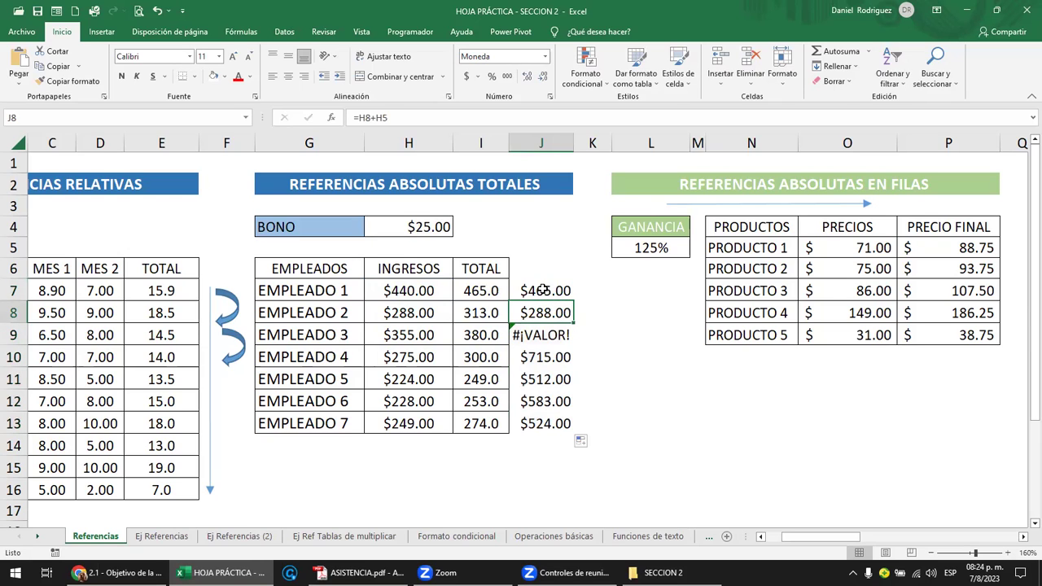
pyautogui.click(542, 290)
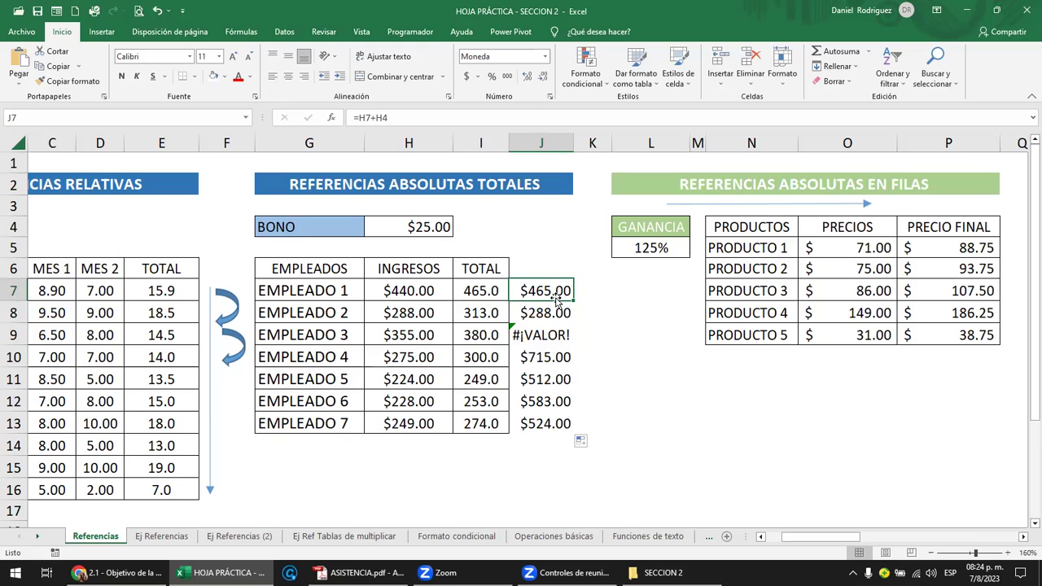
pyautogui.doubleClick(558, 299)
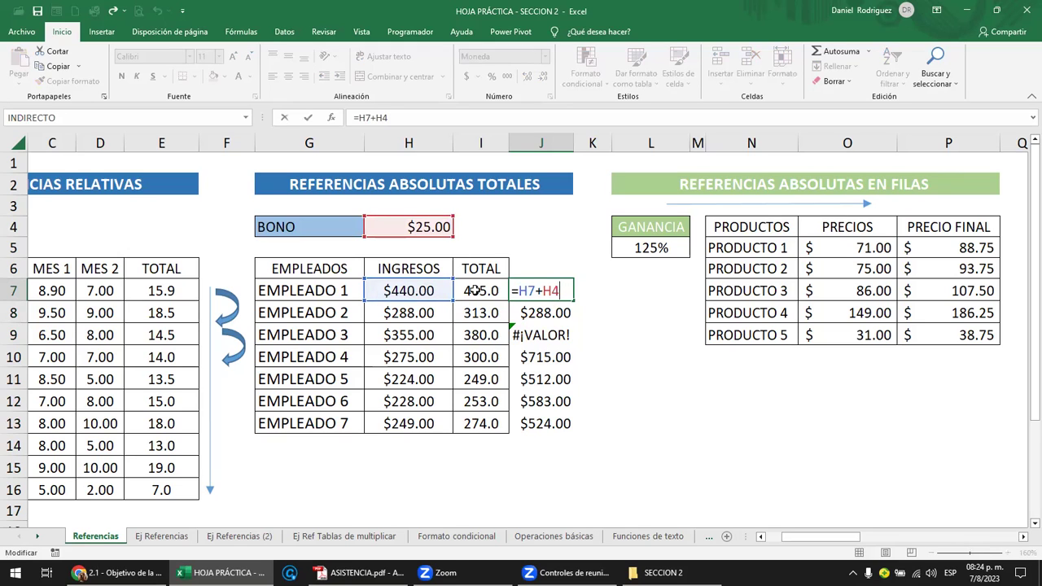
pyautogui.click(475, 291)
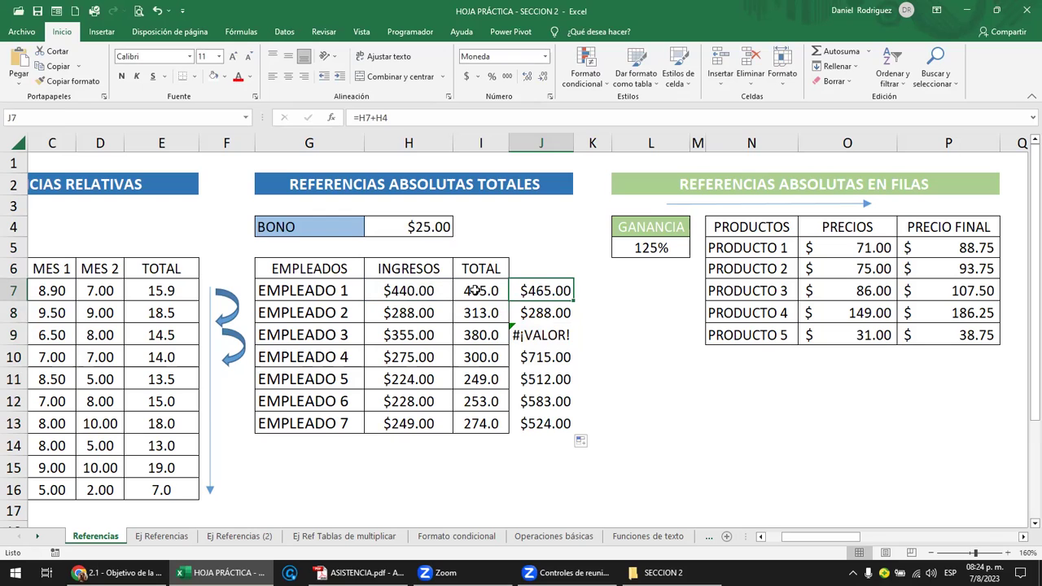
pyautogui.click(547, 313)
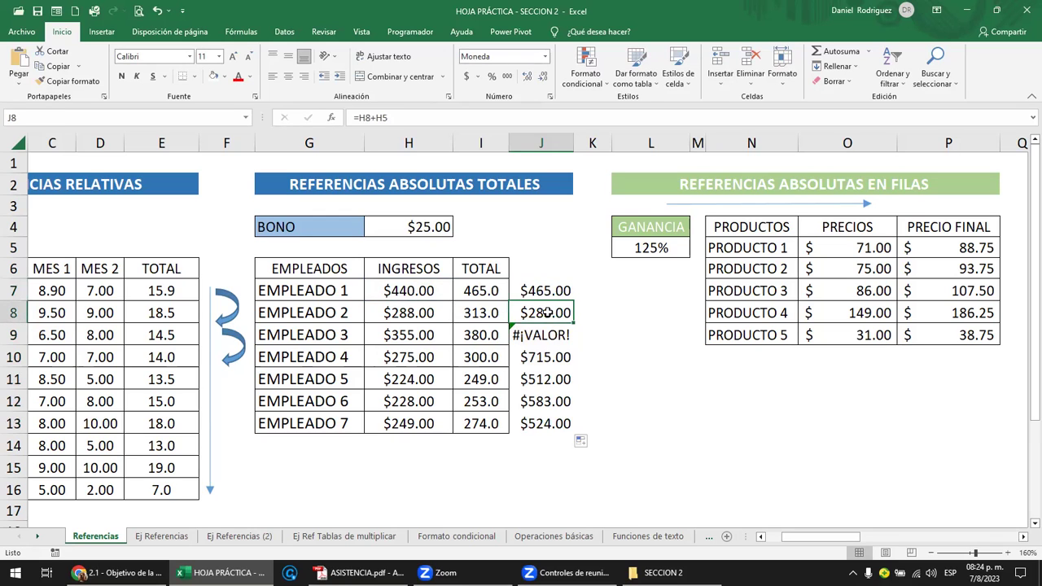
pyautogui.doubleClick(547, 313)
pyautogui.press('Escape')
pyautogui.doubleClick(545, 312)
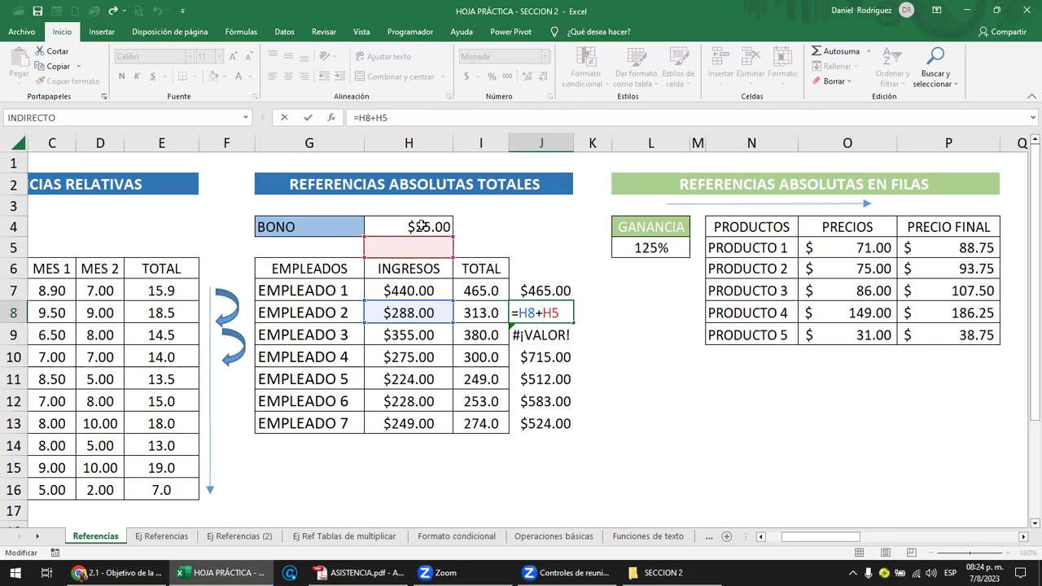
pyautogui.hotkey('ctrl', 'Return')
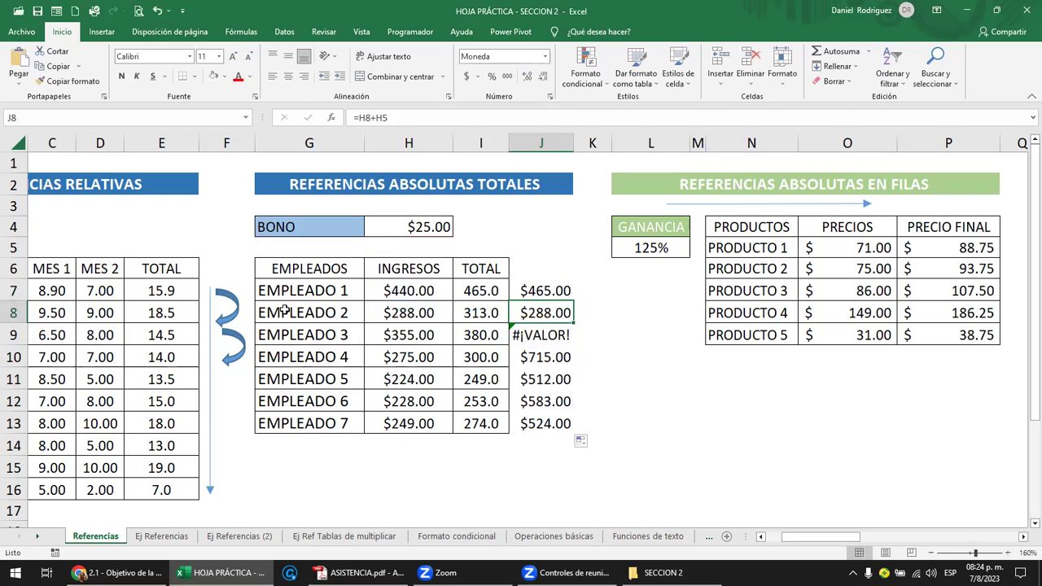
# Paste a copy of the vertical guide arrow beside the bonus column.
pyautogui.click(239, 310)
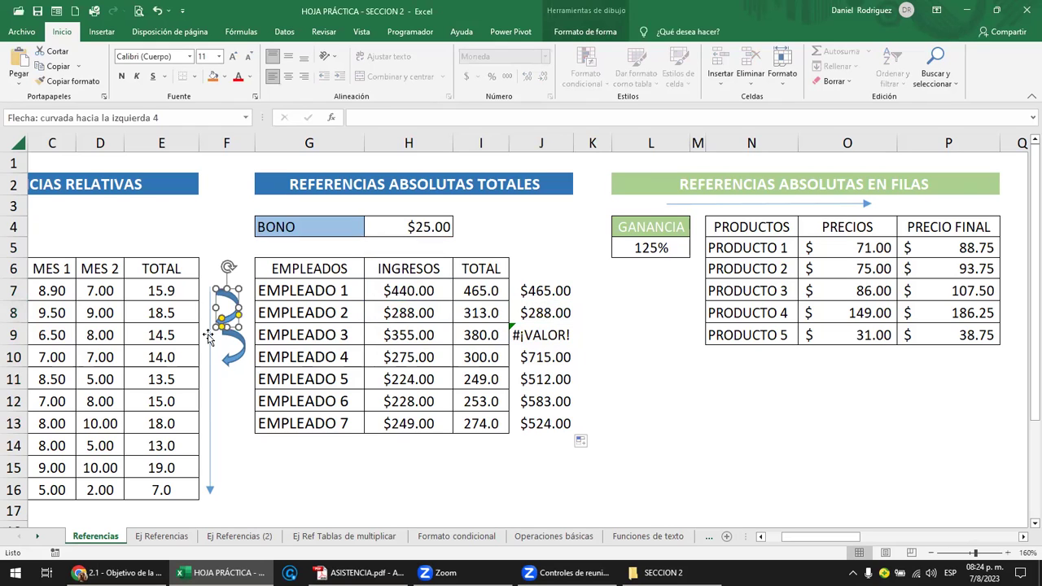
pyautogui.click(210, 363)
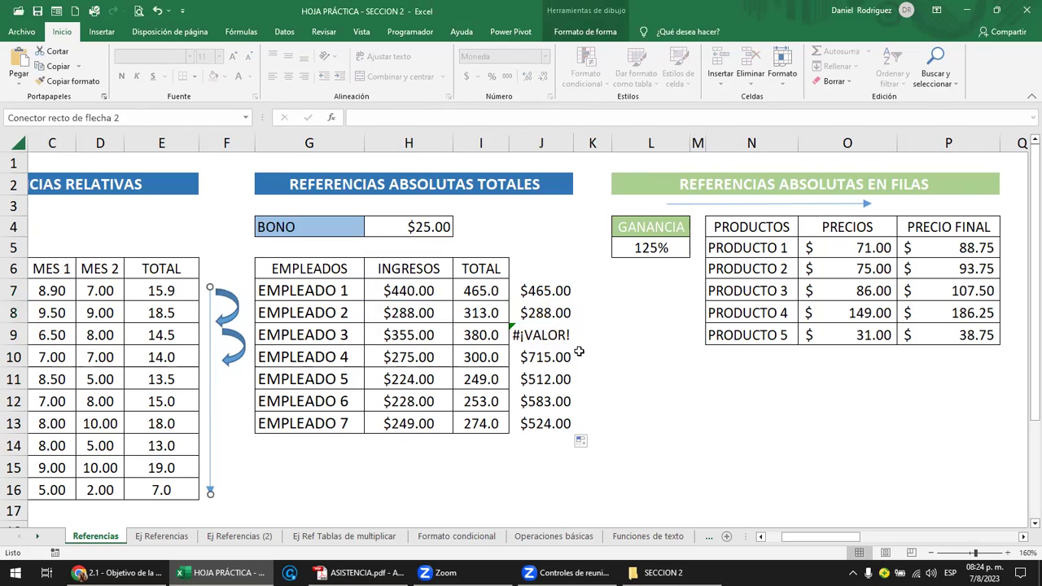
pyautogui.click(591, 316)
pyautogui.hotkey('ctrl', 'v')
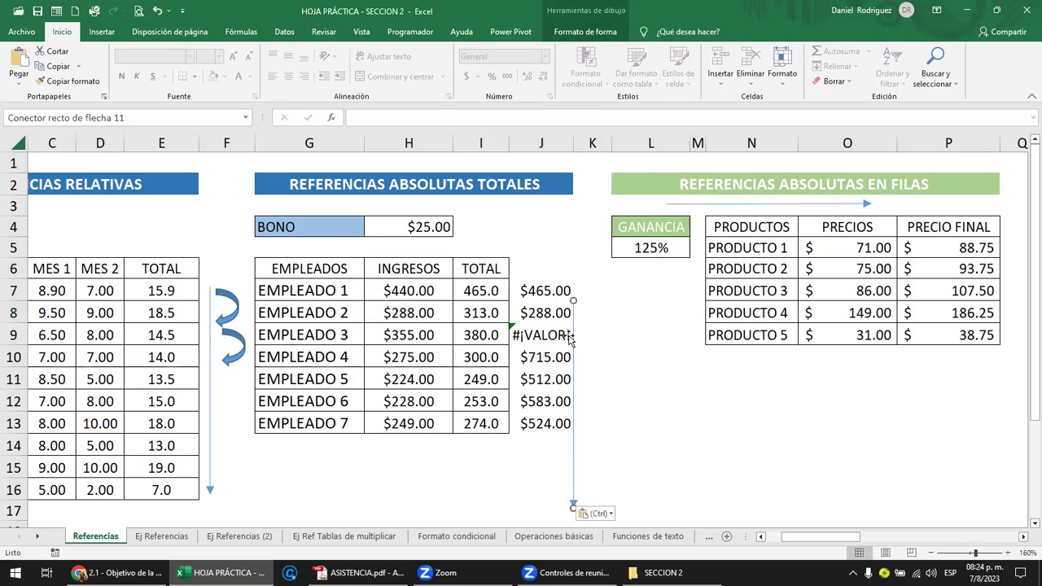
pyautogui.moveTo(572, 342); pyautogui.dragTo(588, 299)
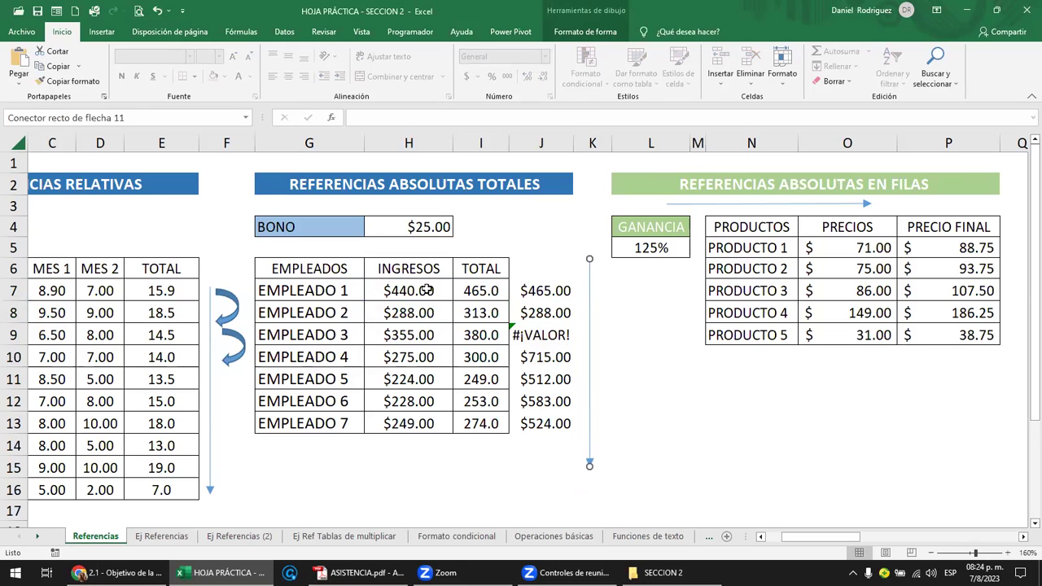
# Move the arrow copy down the INGRESOS column and select H5:H8 to show the shift.
pyautogui.click(424, 290)
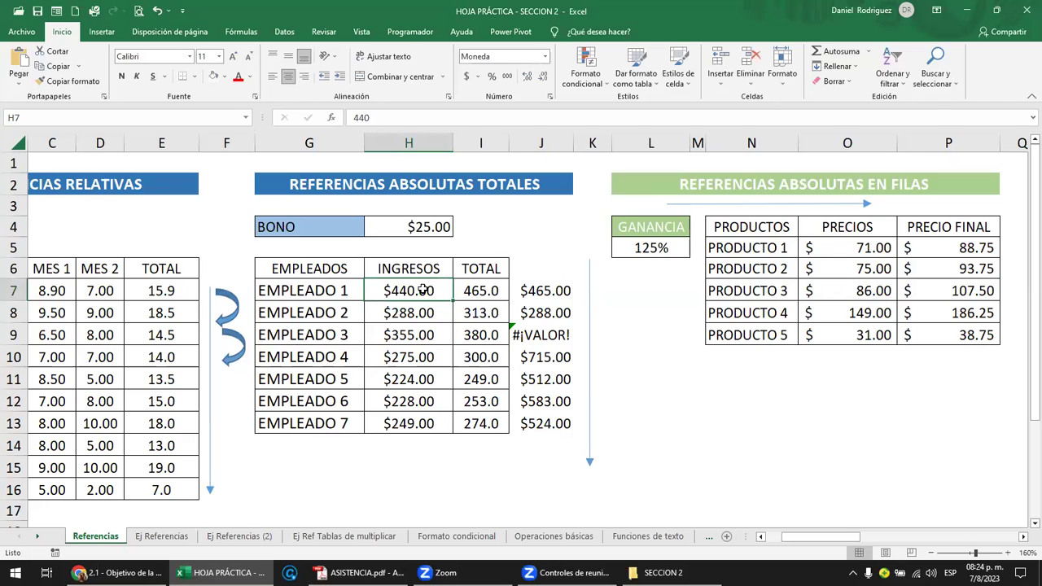
pyautogui.click(426, 313)
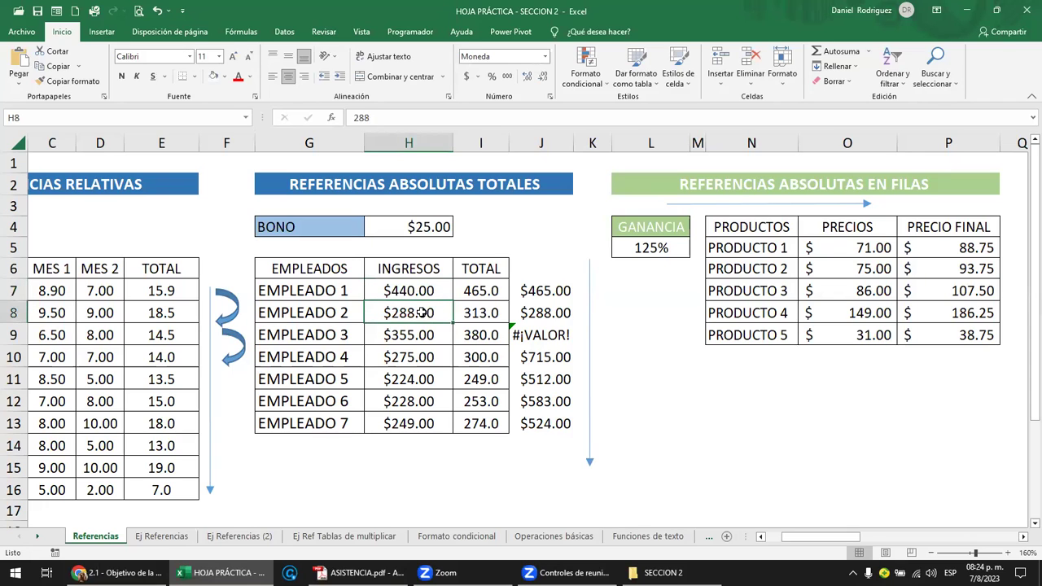
pyautogui.click(587, 301)
pyautogui.moveTo(586, 299); pyautogui.dragTo(371, 320)
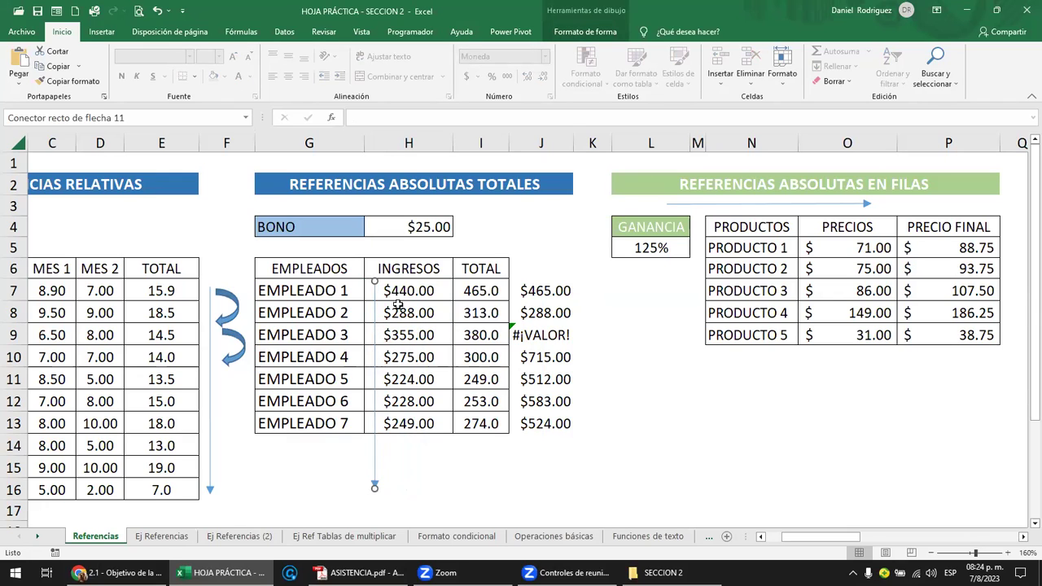
pyautogui.click(423, 244)
pyautogui.moveTo(423, 244); pyautogui.dragTo(427, 304)
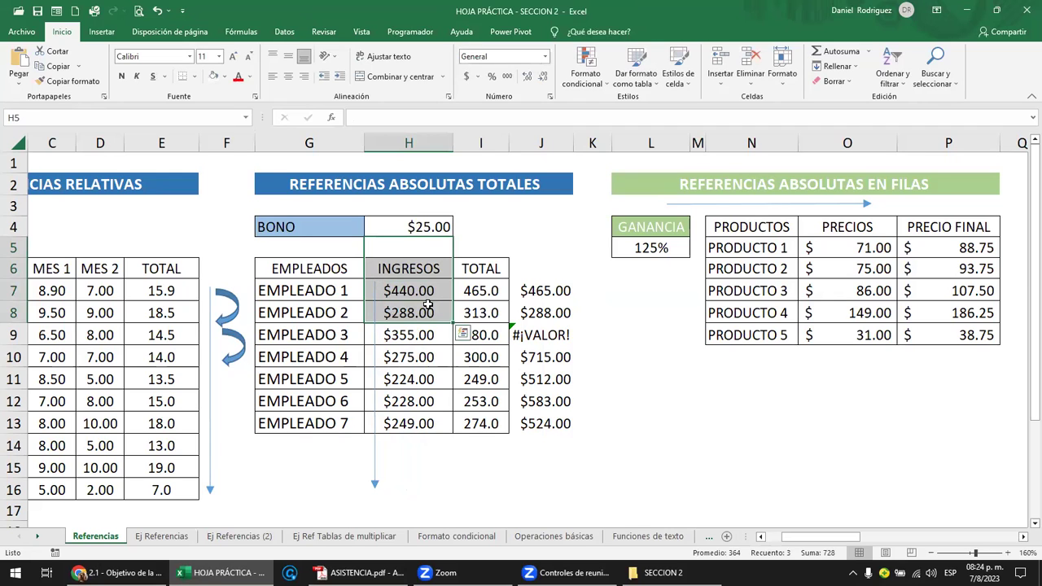
pyautogui.click(130, 187)
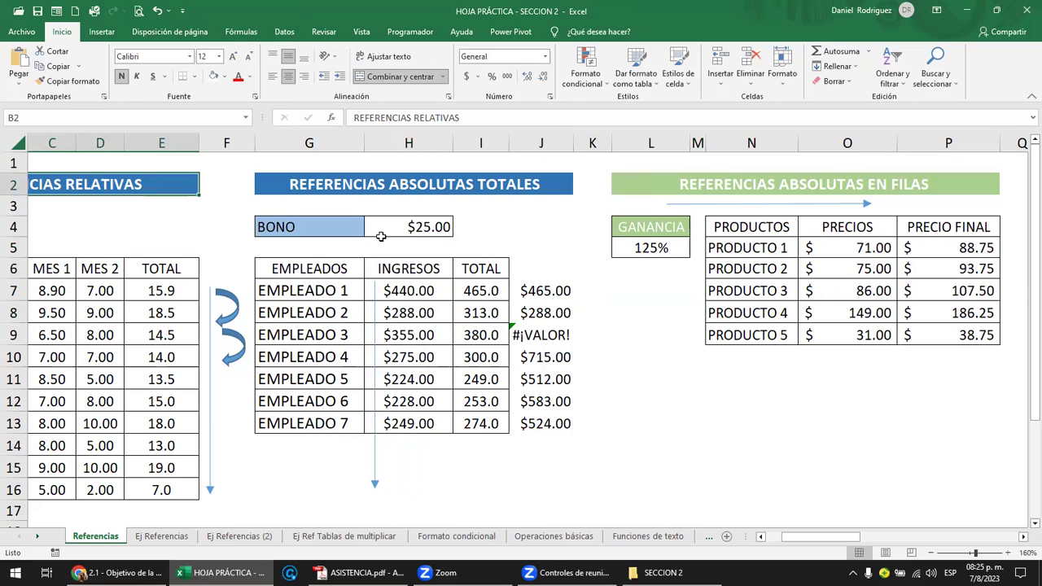
pyautogui.click(429, 227)
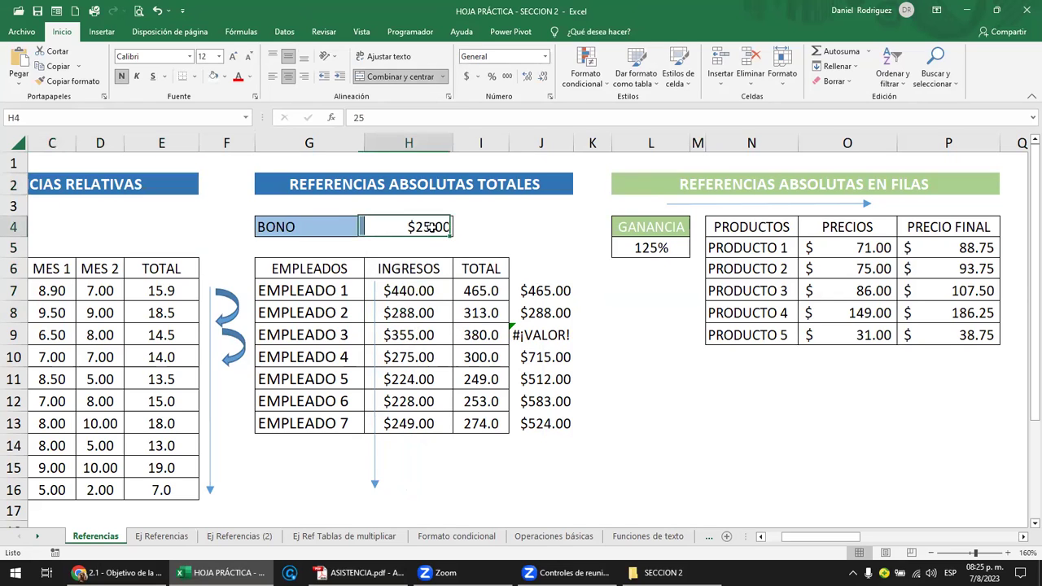
pyautogui.click(558, 293)
pyautogui.press('F2')
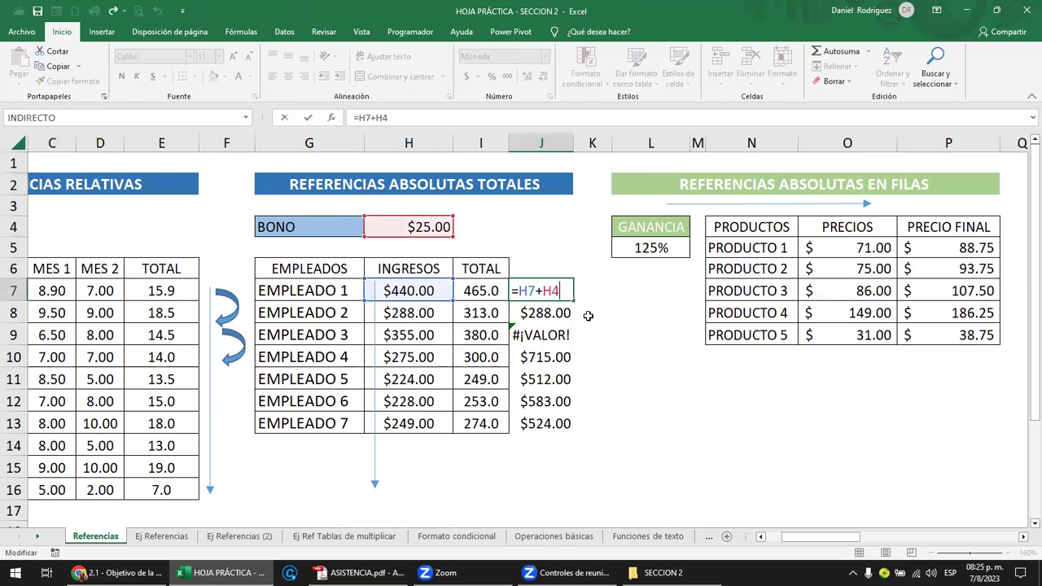
pyautogui.press('Return')
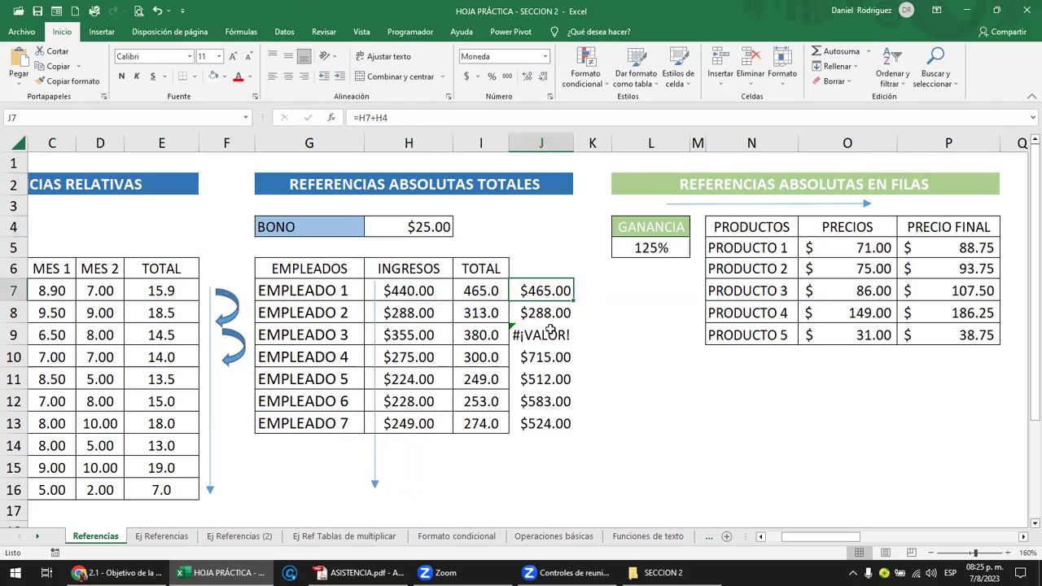
pyautogui.press('F2')
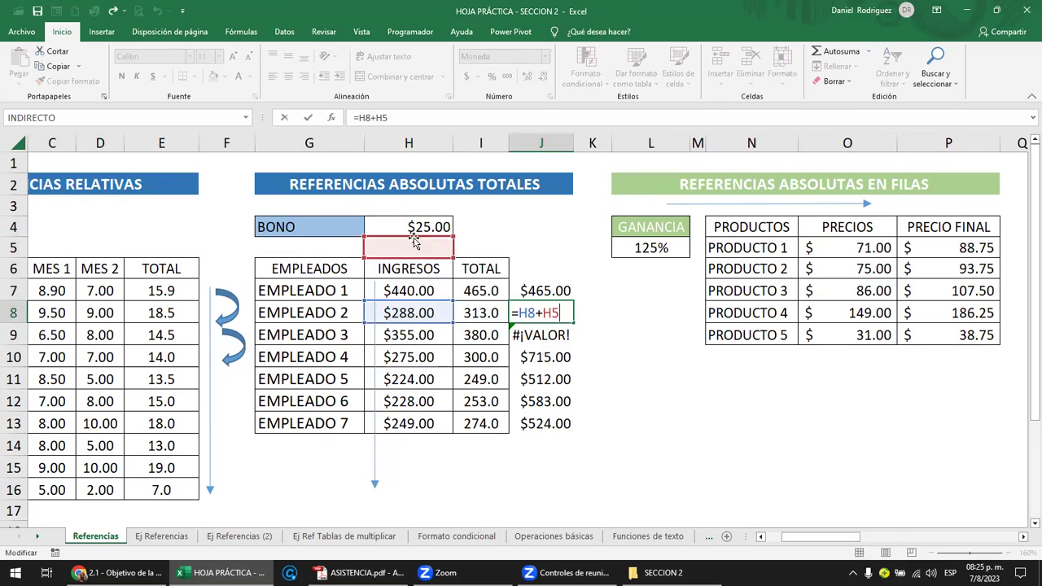
pyautogui.press('Return')
pyautogui.press('F2')
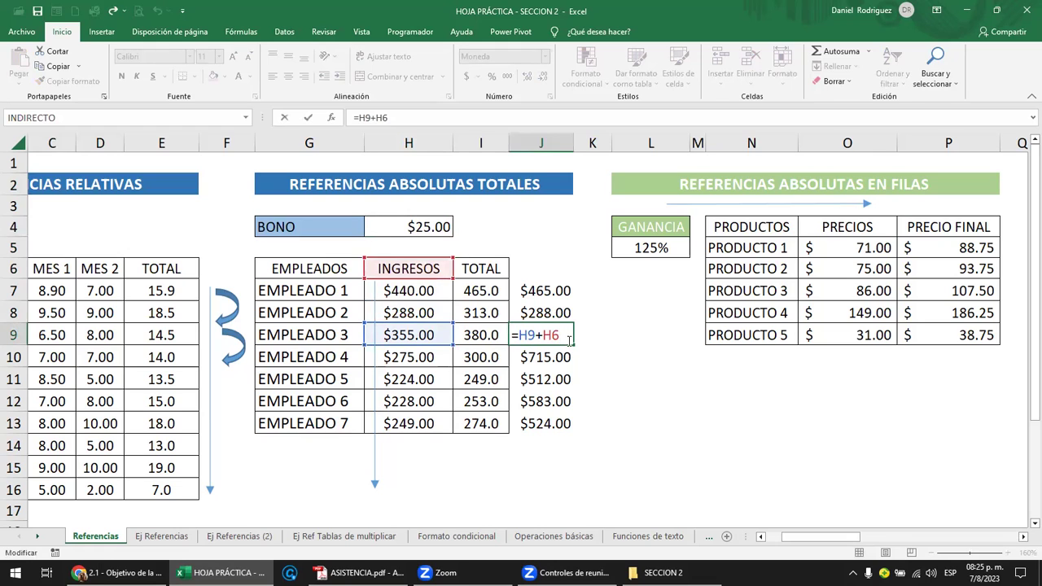
# Retarget the bonus references in the J9 and J8 formulas to H4.
pyautogui.moveTo(417, 258); pyautogui.dragTo(429, 224)
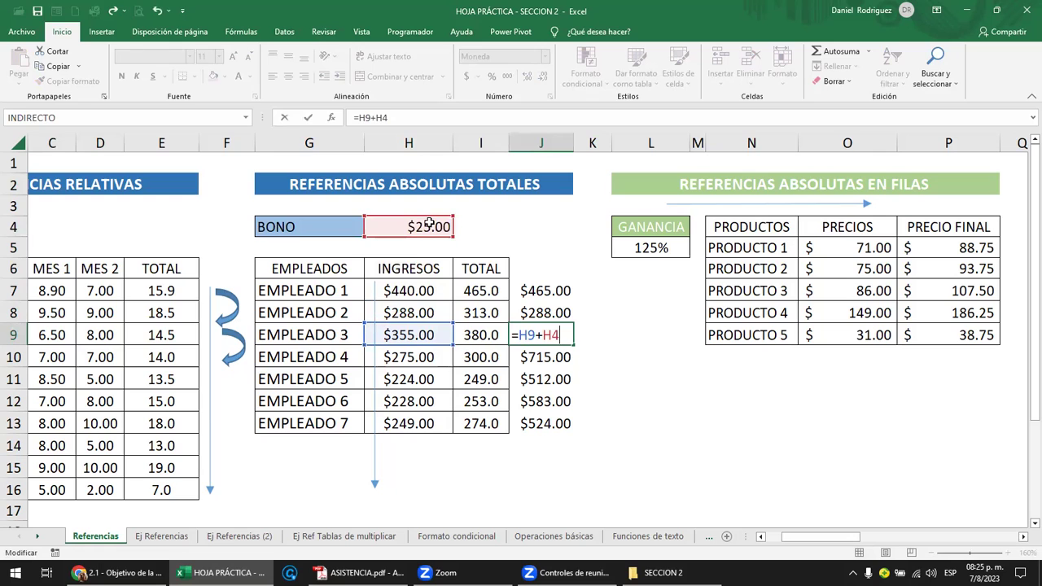
pyautogui.press('Return')
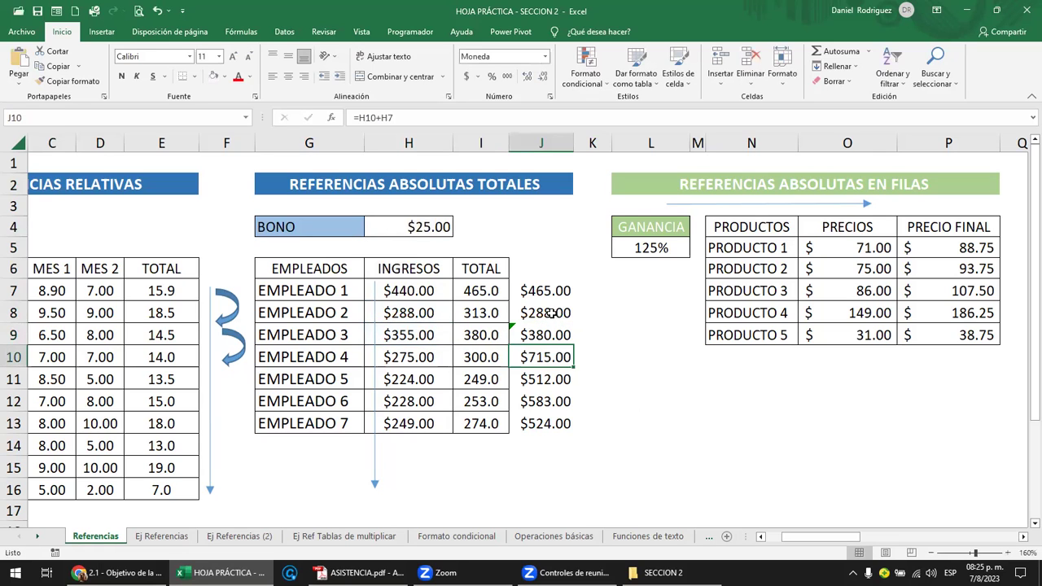
pyautogui.click(551, 313)
pyautogui.press('F2')
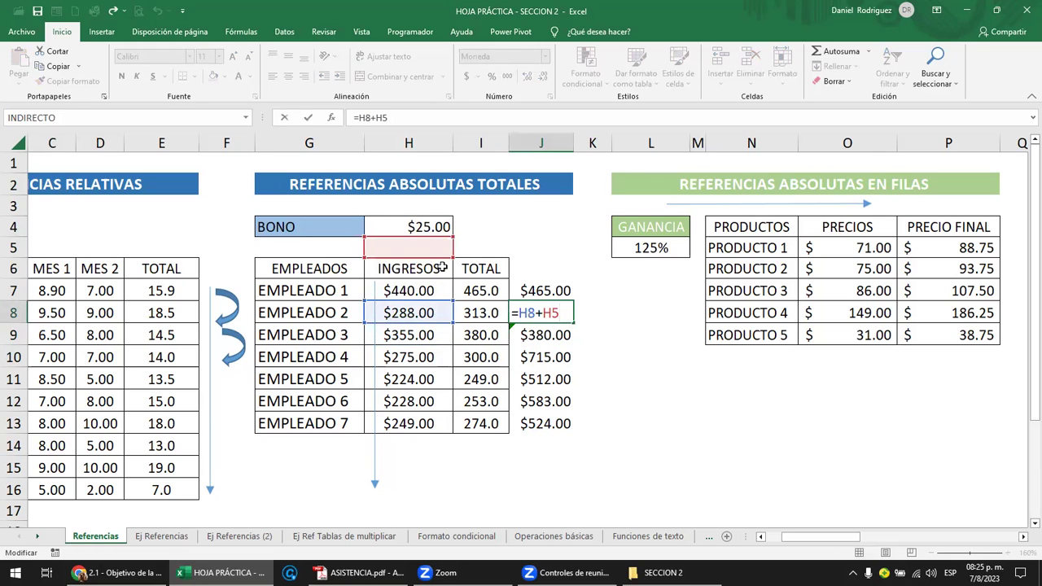
pyautogui.moveTo(440, 253); pyautogui.dragTo(442, 231)
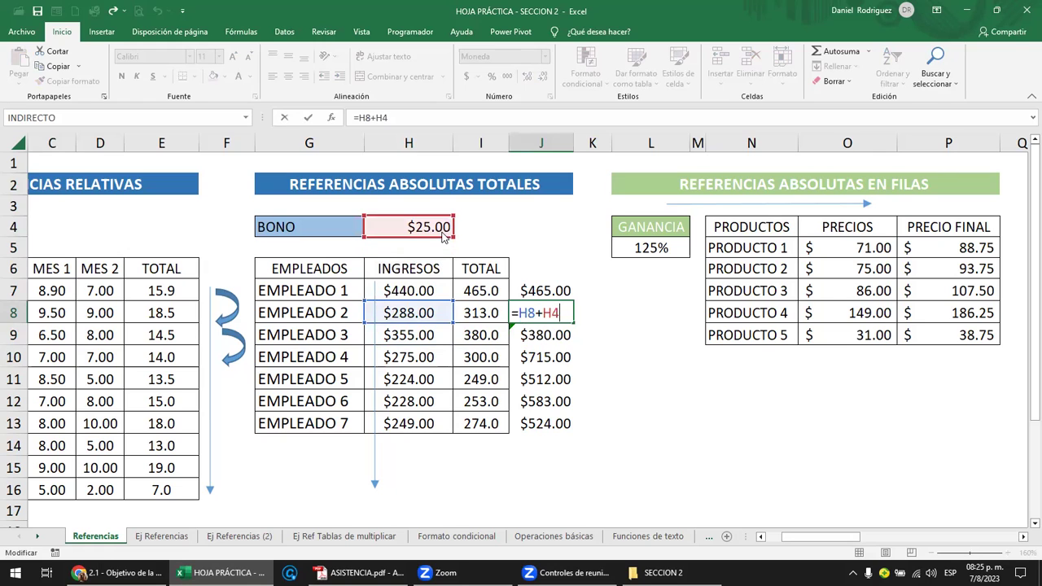
pyautogui.hotkey('ctrl', 'Return')
pyautogui.press('Return')
pyautogui.press('Up')
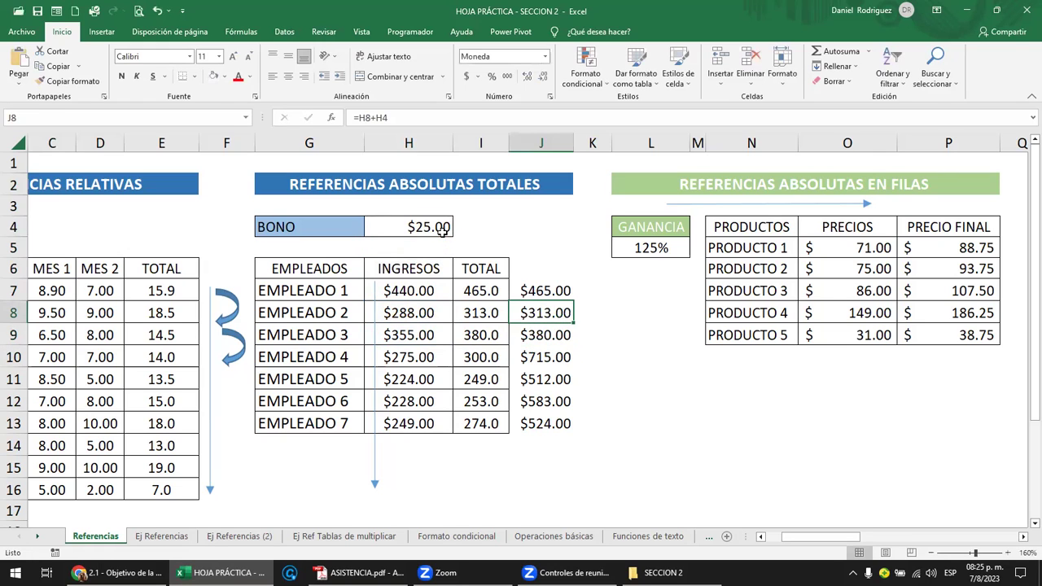
# Undo both bonus-reference fixes and check the BONO value in H4.
pyautogui.hotkey('ctrl', 'z')
pyautogui.hotkey('ctrl', 'z')
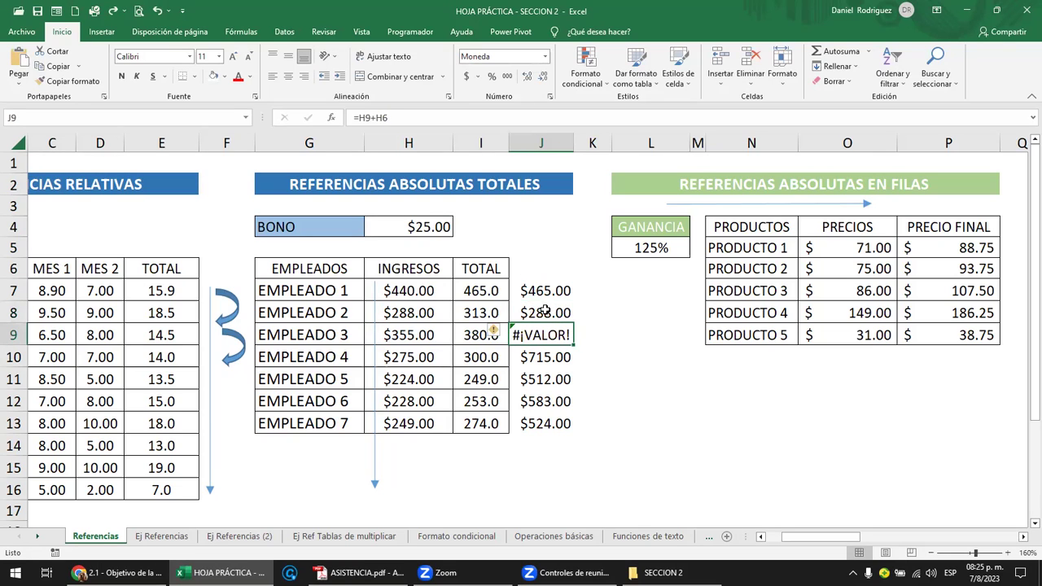
pyautogui.click(407, 229)
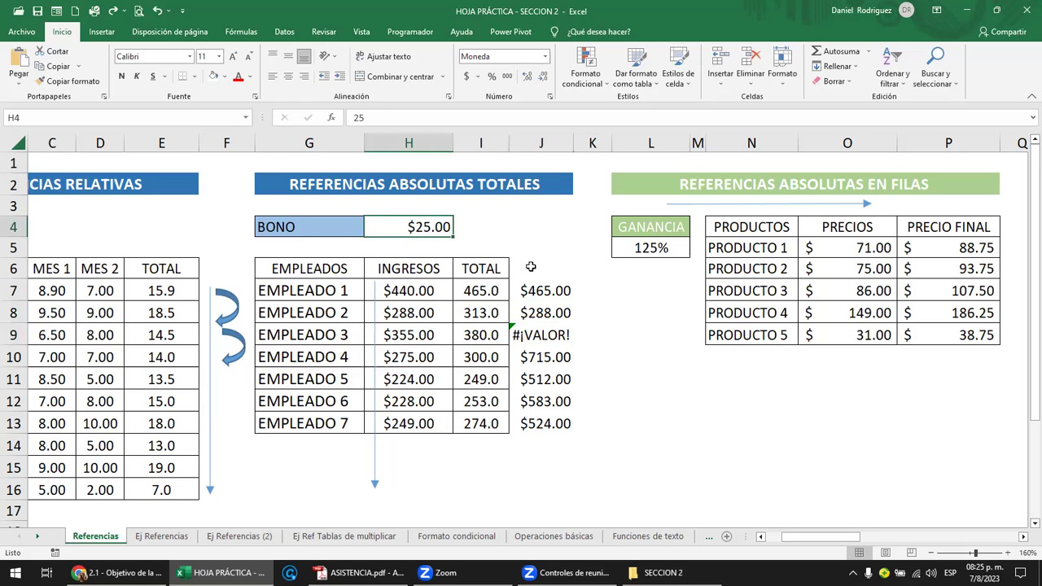
pyautogui.click(546, 290)
# Edit J7's formula and cycle the H4 bonus reference through its anchoring types with F4.
pyautogui.press('F2')
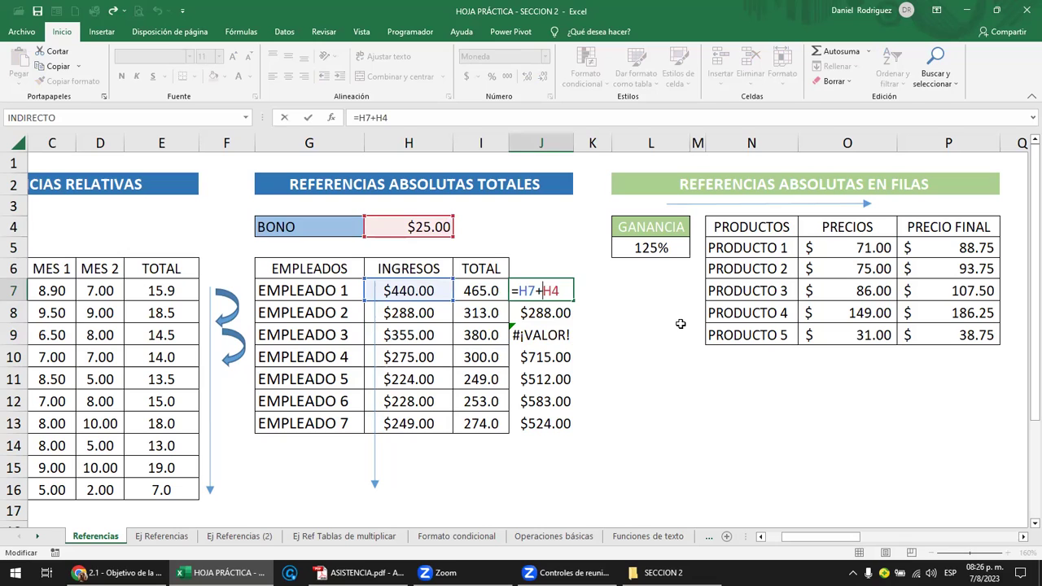
pyautogui.press('F4')
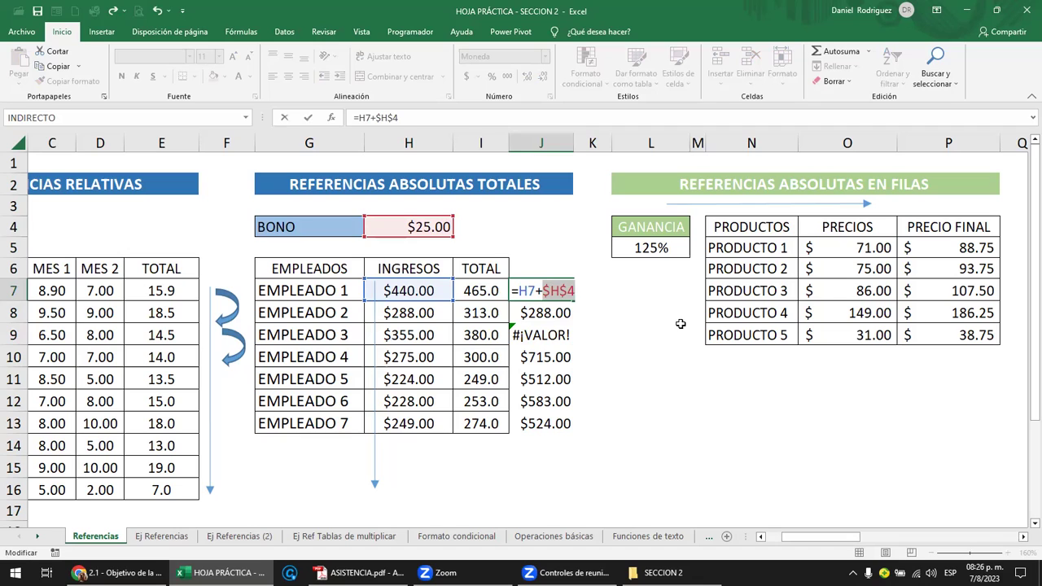
pyautogui.press('F4')
pyautogui.press('F4')
pyautogui.press('F4')
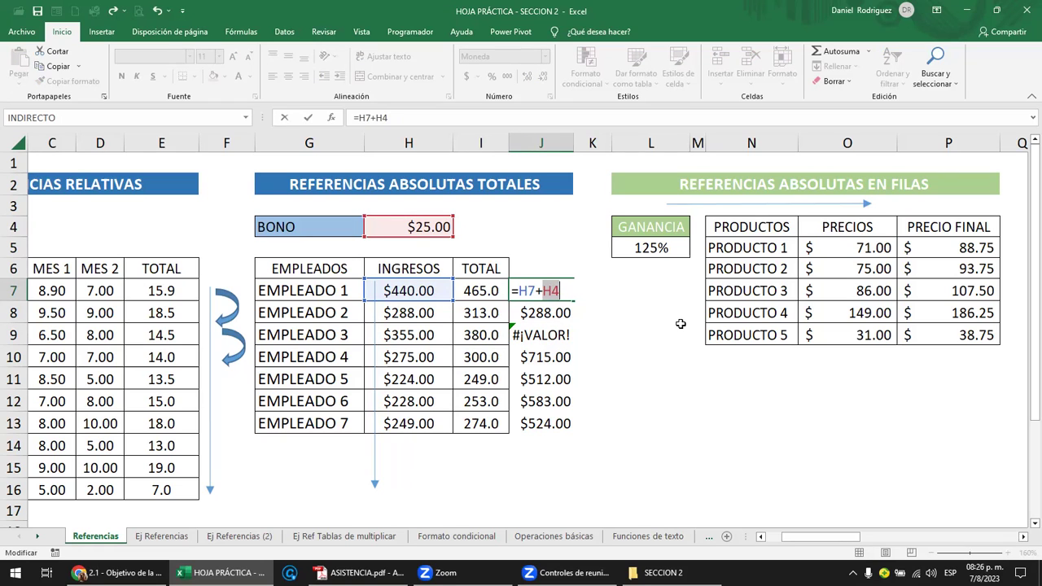
pyautogui.press('F4')
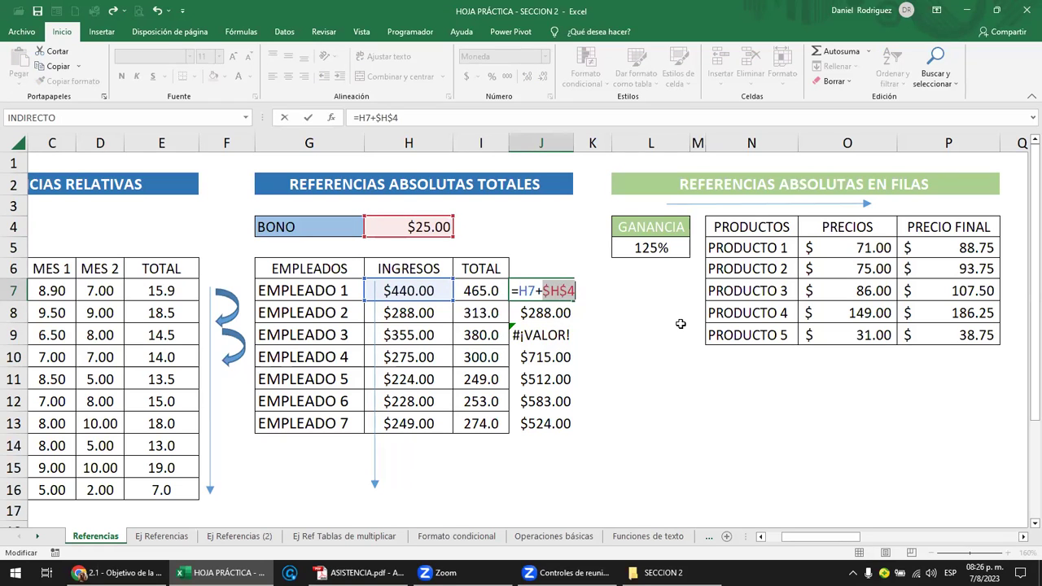
pyautogui.press('F4')
pyautogui.press('F4')
pyautogui.press('F4')
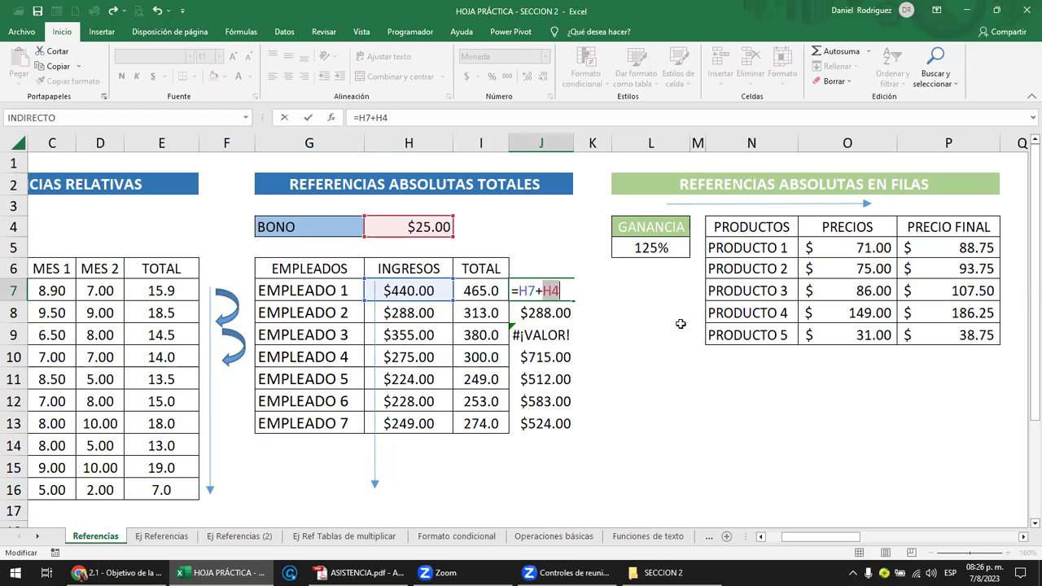
pyautogui.press('F4')
pyautogui.press('F4')
pyautogui.press('F4')
pyautogui.press('F4')
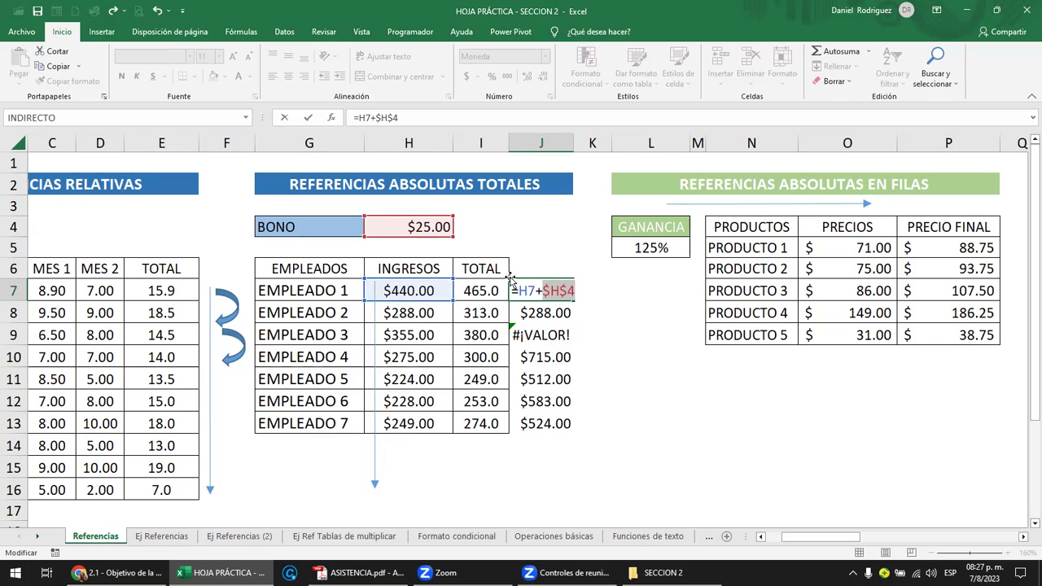
# Commit J7 and clear the old formulas in J8:J13.
pyautogui.press('Return')
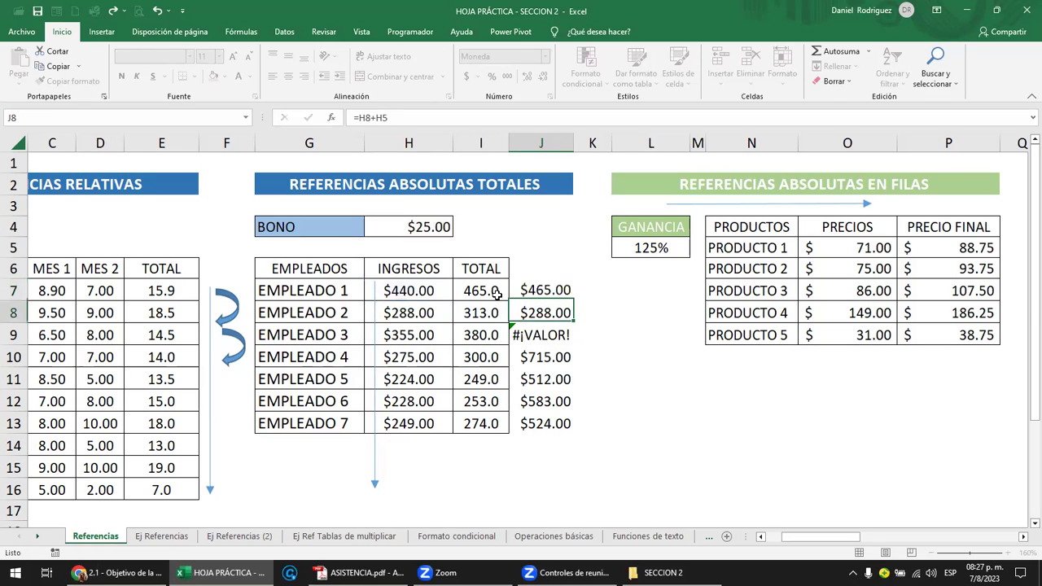
pyautogui.moveTo(562, 310); pyautogui.dragTo(562, 425)
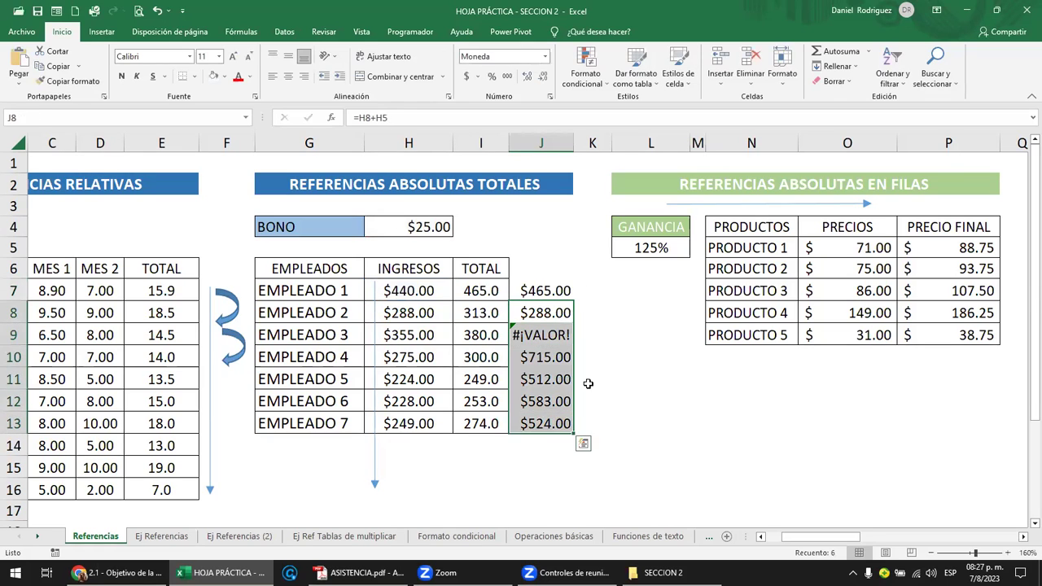
pyautogui.press('Delete')
# Make J7 =H7+$H$4 and fill it down to J13.
pyautogui.click(545, 288)
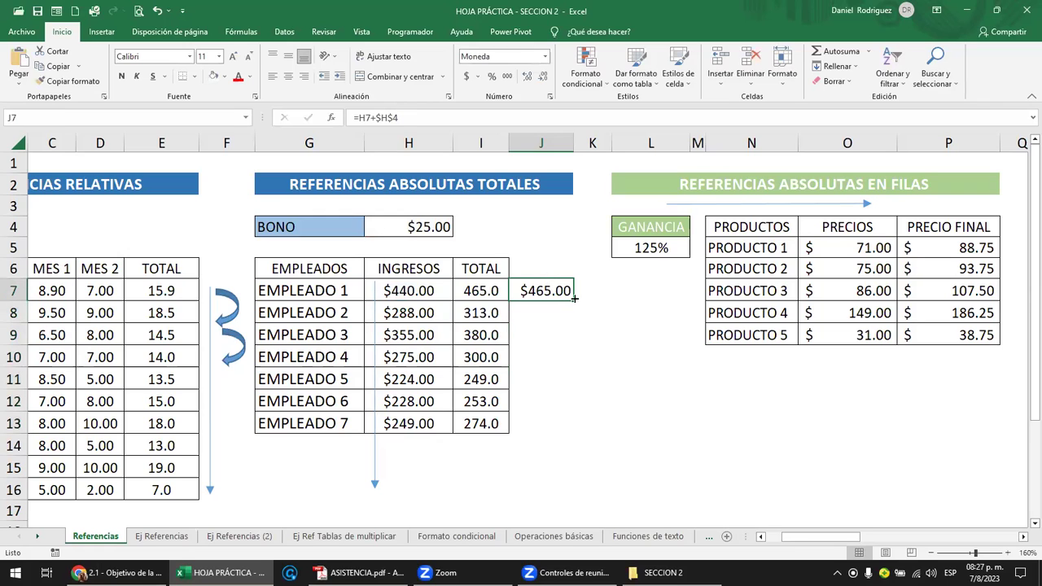
pyautogui.press('F2')
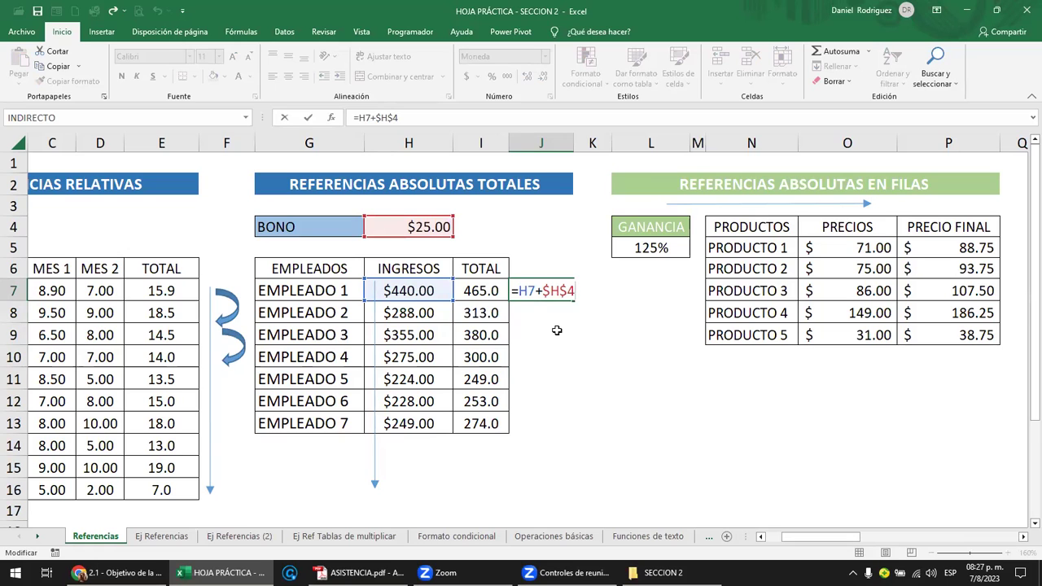
pyautogui.press('Return')
pyautogui.click(557, 289)
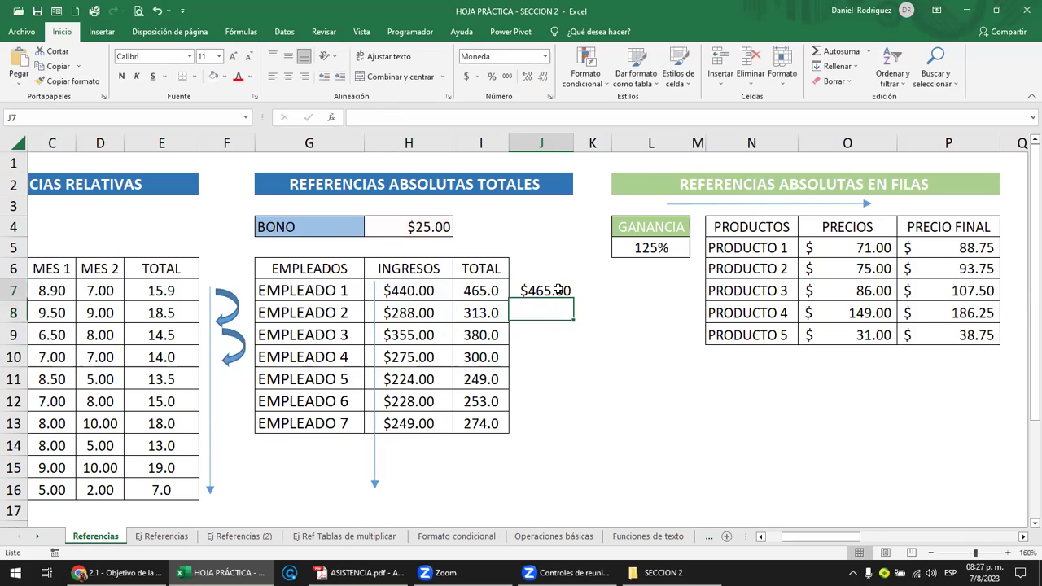
pyautogui.doubleClick(574, 298)
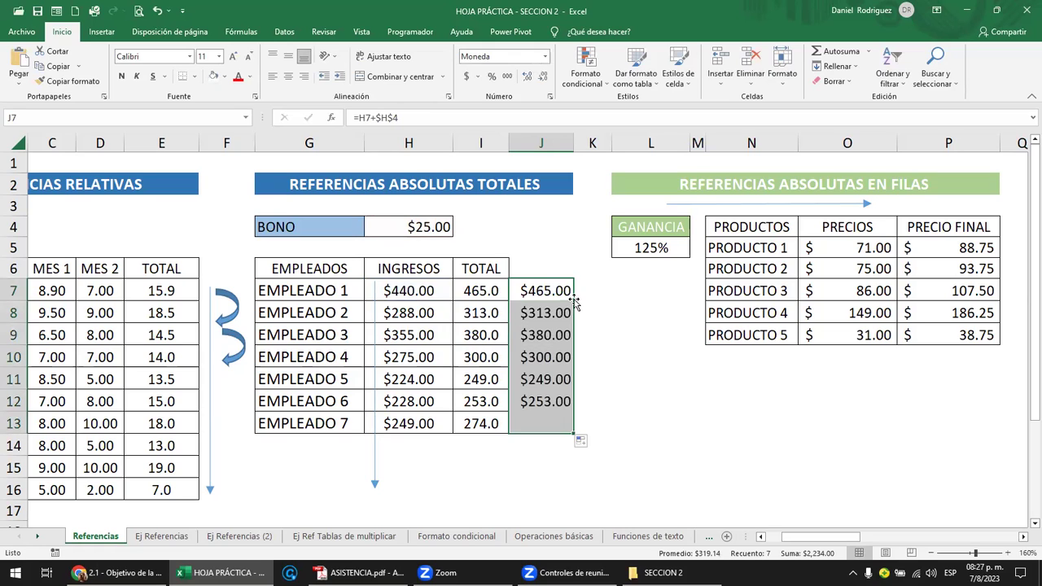
# Compare J8's copied bonus formula with the TOTAL values in I7:I13.
pyautogui.click(554, 313)
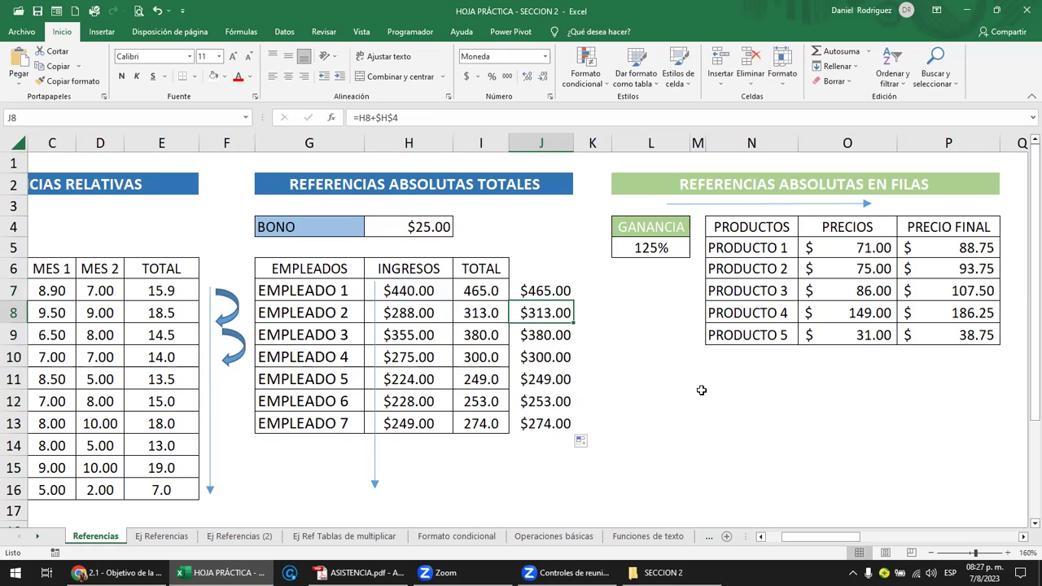
pyautogui.moveTo(471, 289); pyautogui.dragTo(491, 420)
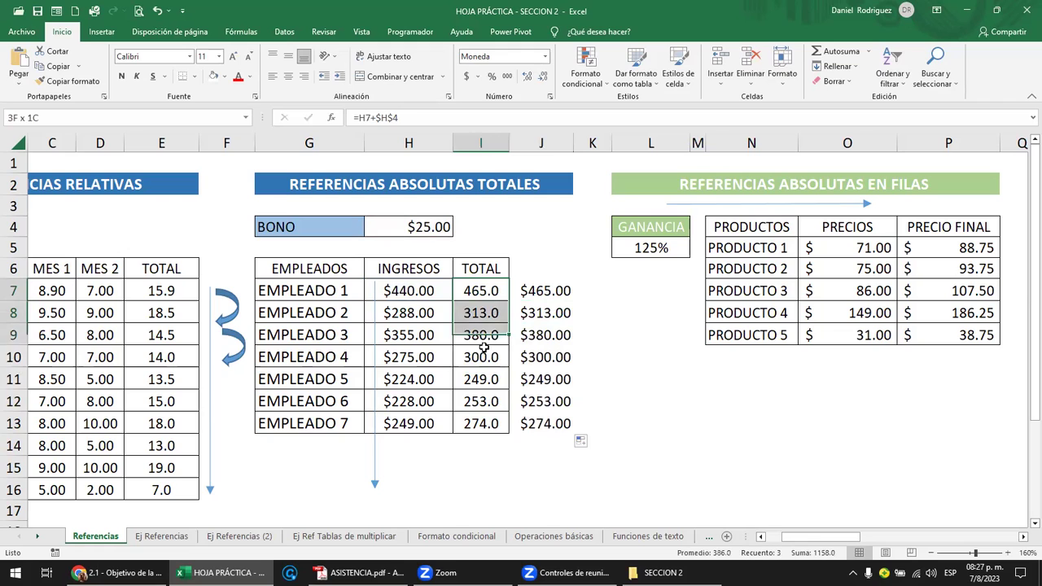
pyautogui.click(559, 312)
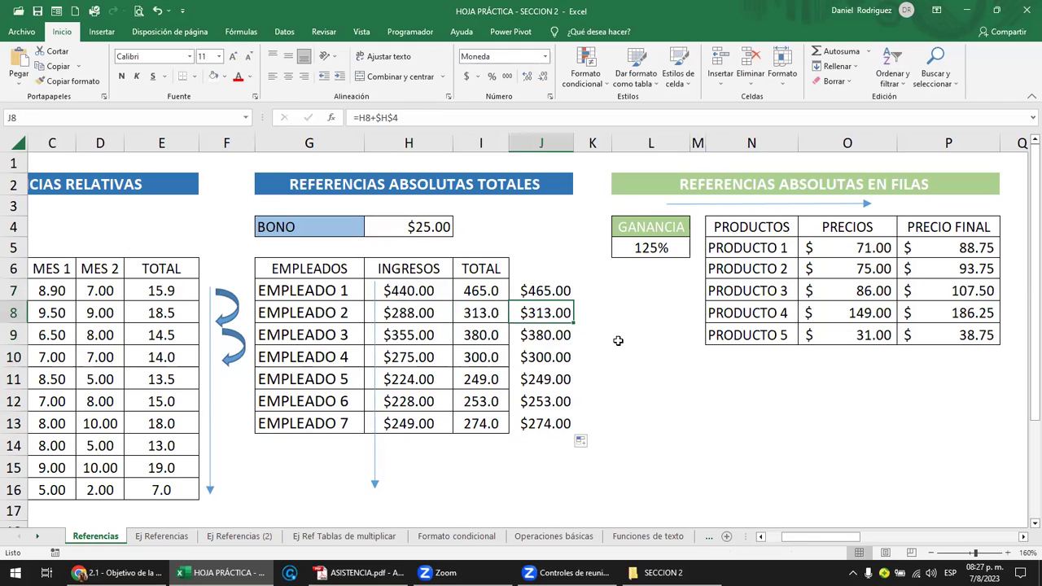
pyautogui.press('F2')
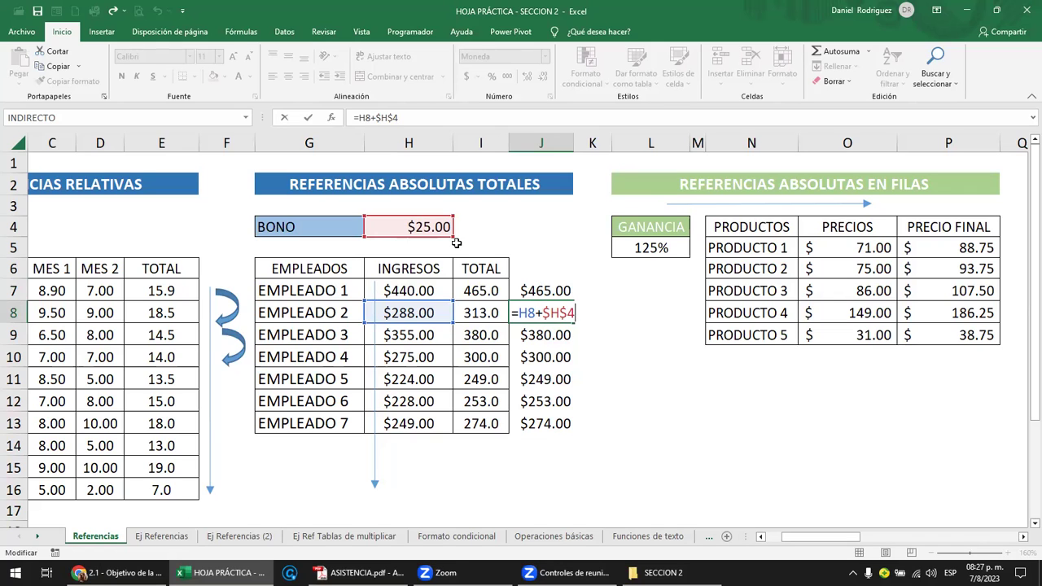
pyautogui.press('Return')
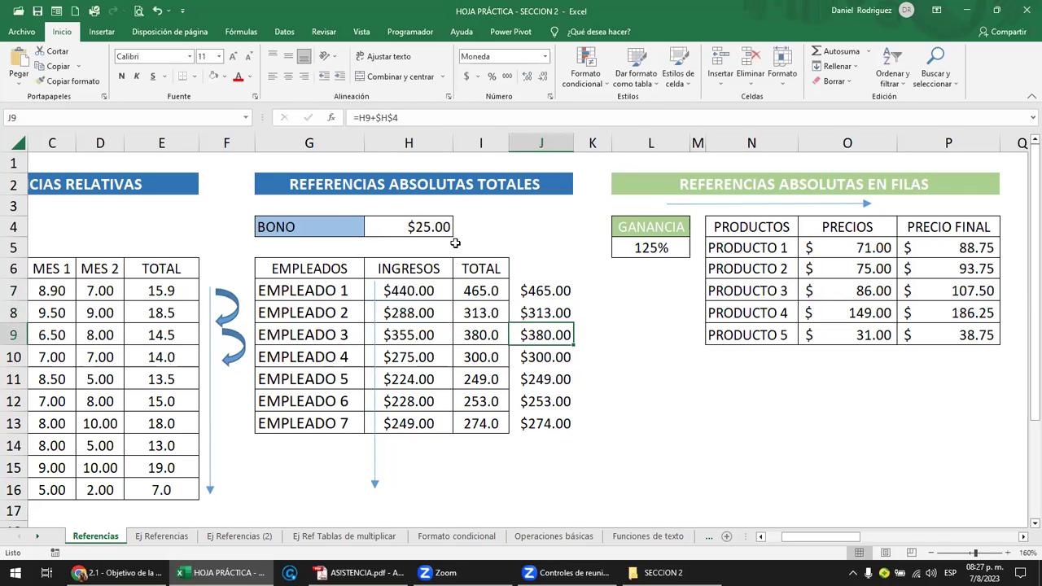
pyautogui.press('F2')
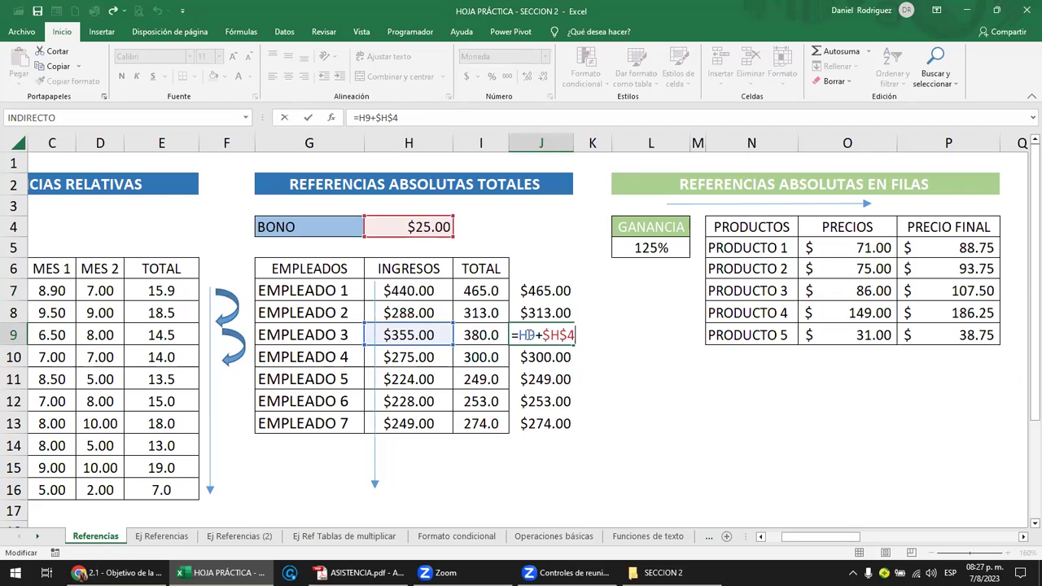
pyautogui.press('Return')
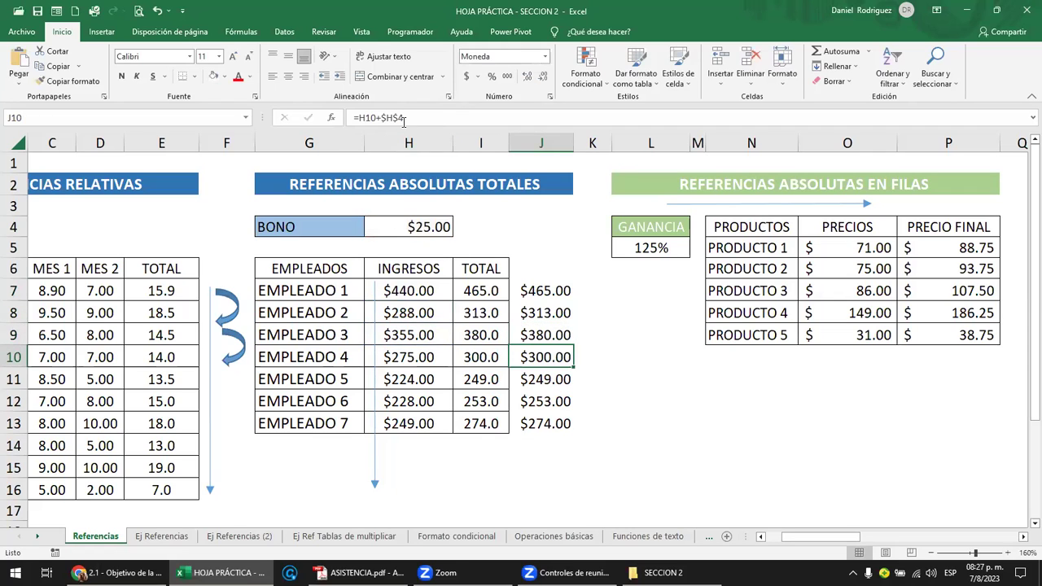
pyautogui.click(547, 379)
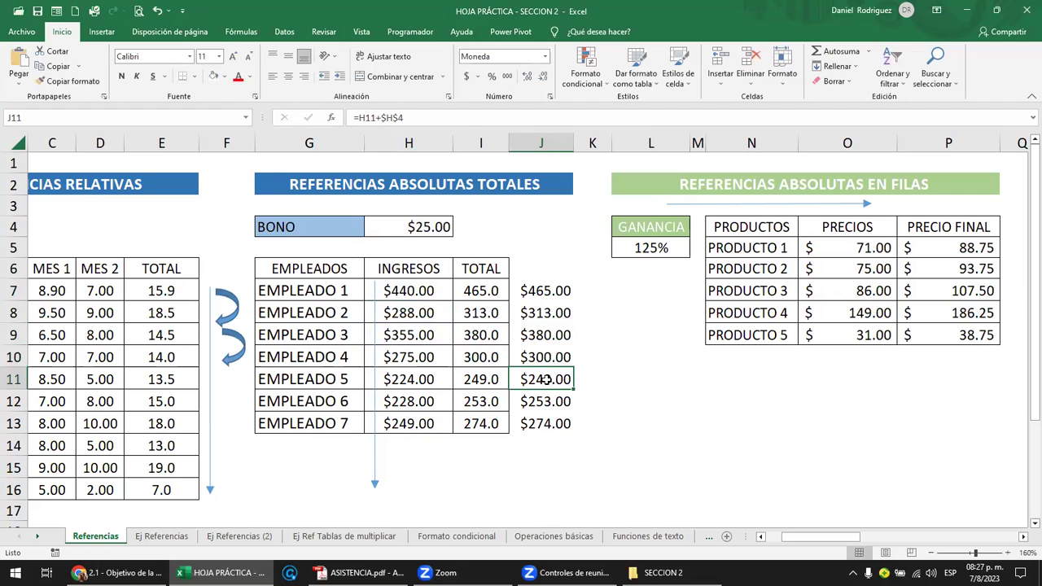
pyautogui.click(550, 402)
pyautogui.click(547, 422)
pyautogui.click(533, 290)
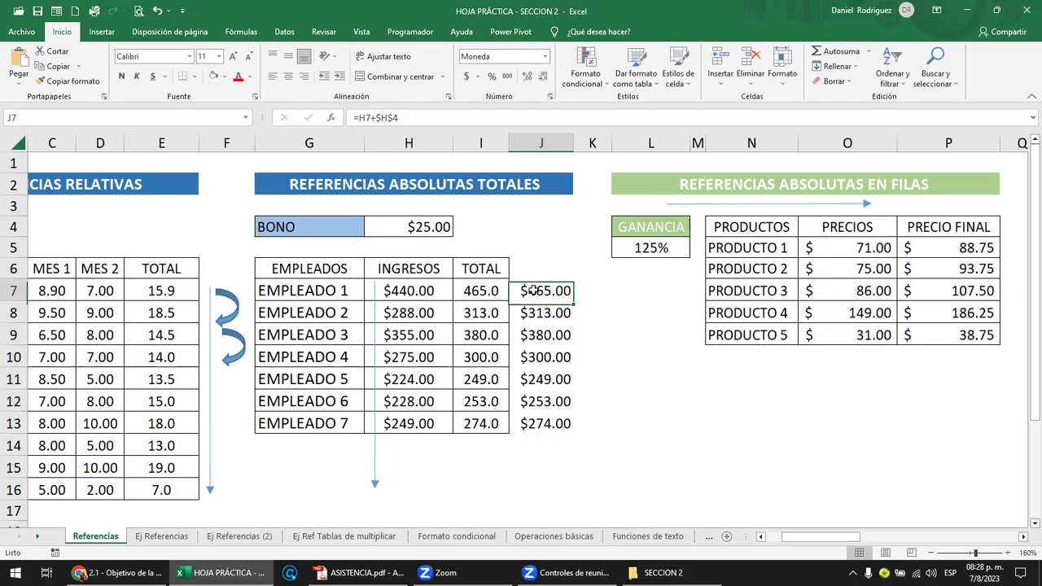
pyautogui.doubleClick(535, 290)
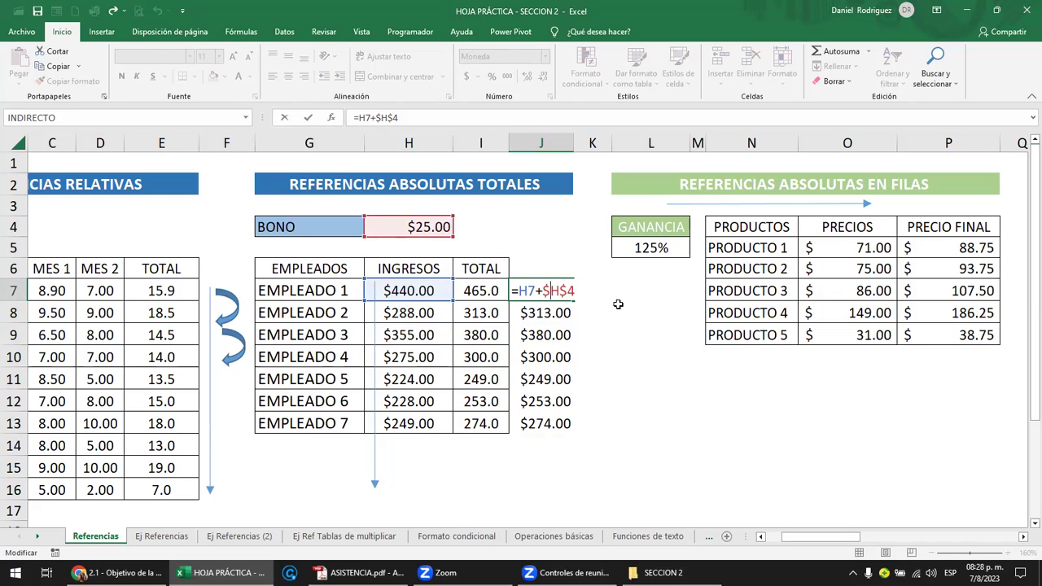
# Change J7's bonus to row-anchored H$4 and fill it down to J13.
pyautogui.press('F4')
pyautogui.press('F4')
pyautogui.press('F4')
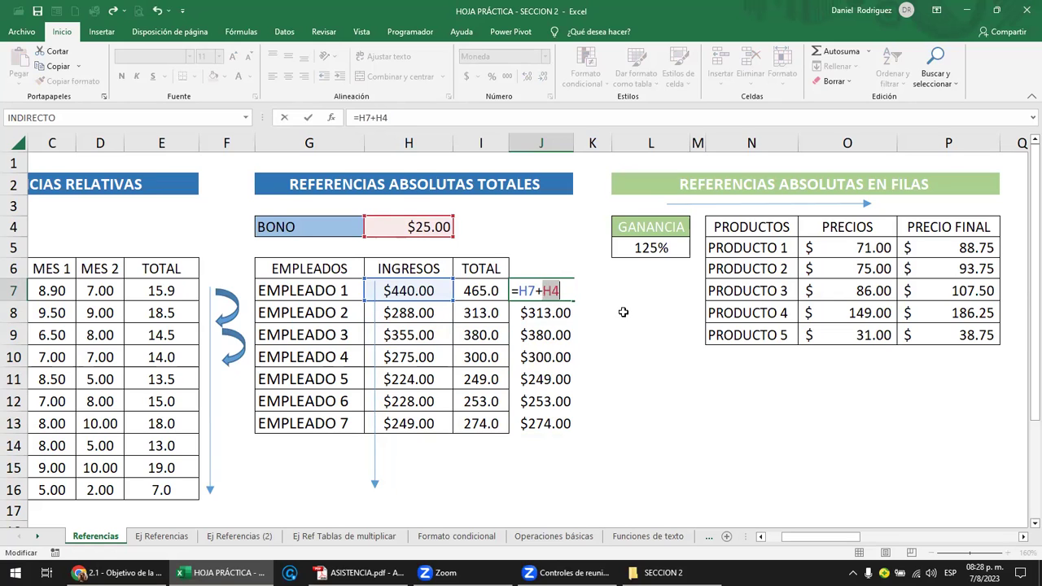
pyautogui.press('Return')
pyautogui.click(546, 291)
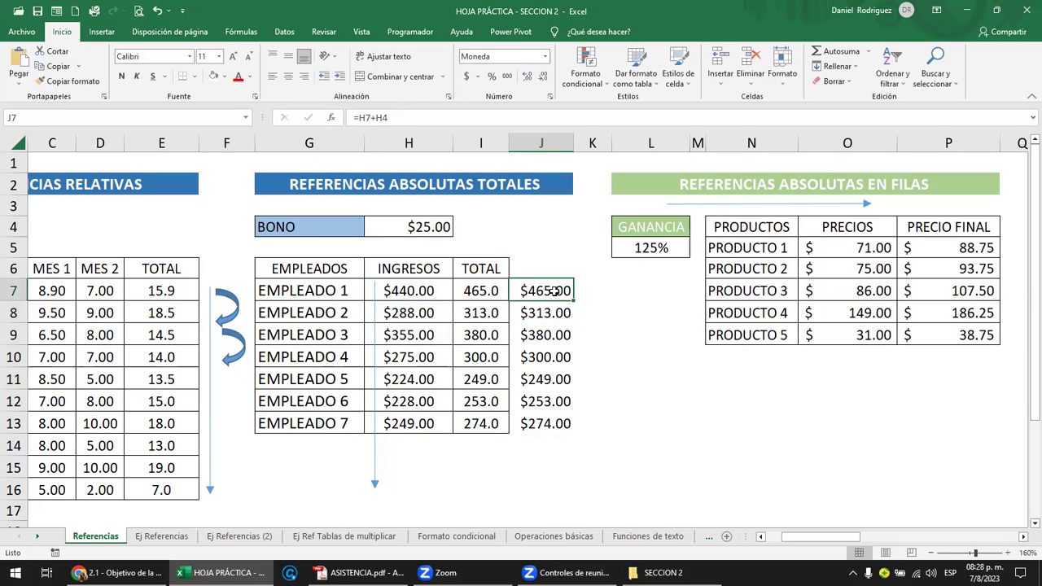
pyautogui.doubleClick(574, 301)
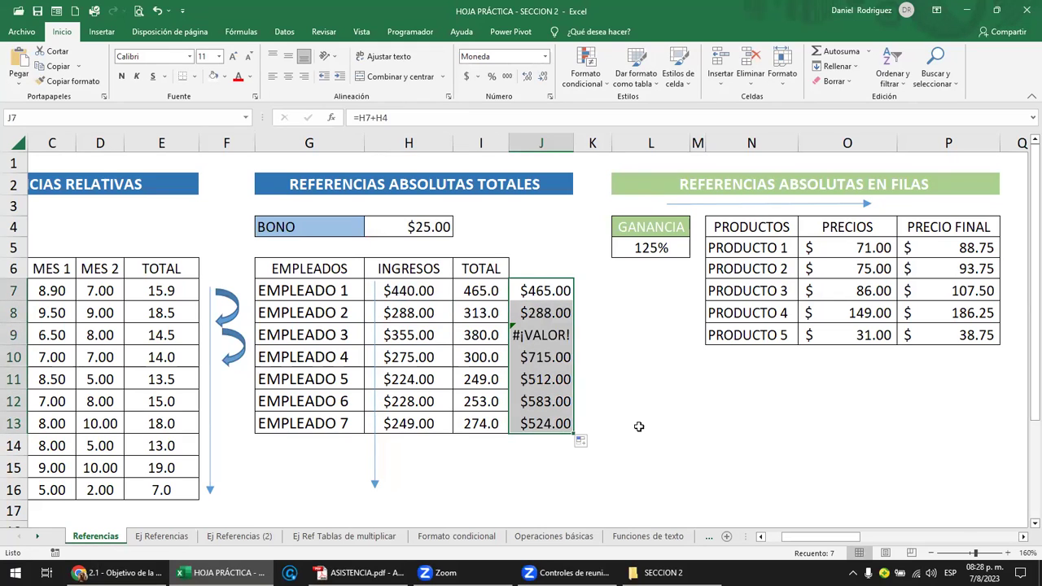
pyautogui.click(640, 371)
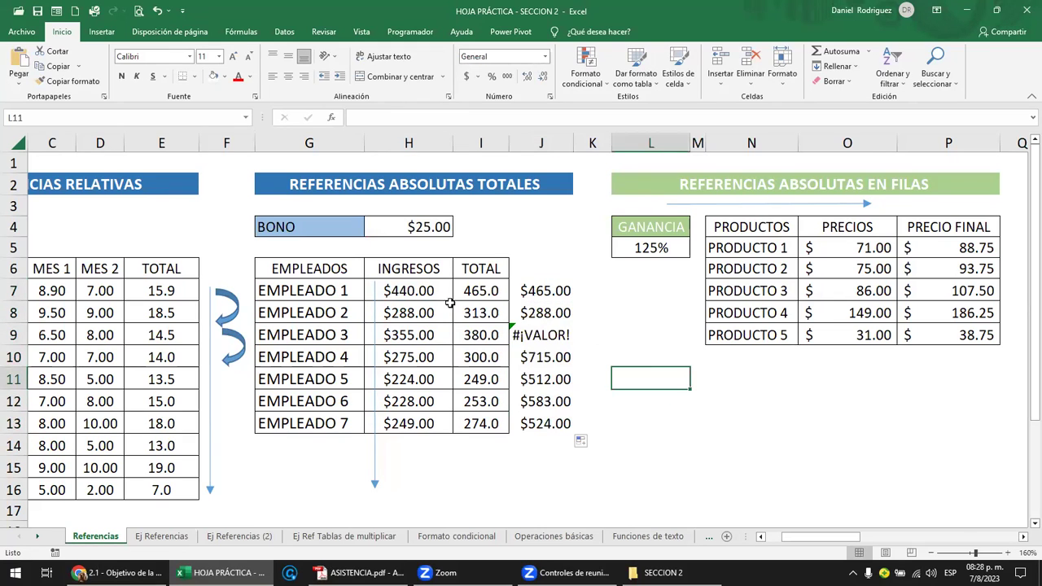
# Review the BONO value in H4 and the INGRESOS values in H7:H13.
pyautogui.click(375, 295)
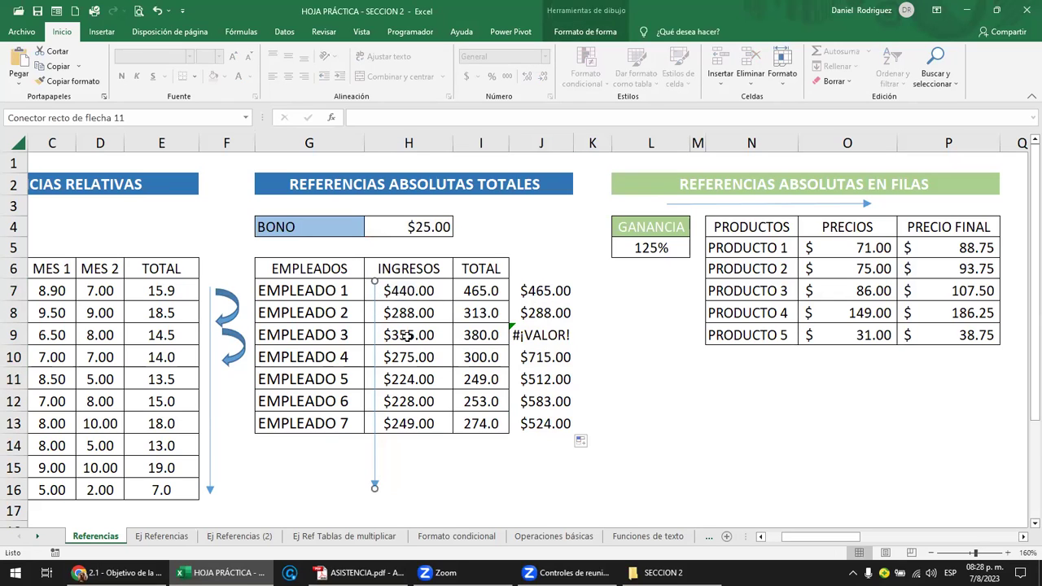
pyautogui.click(424, 227)
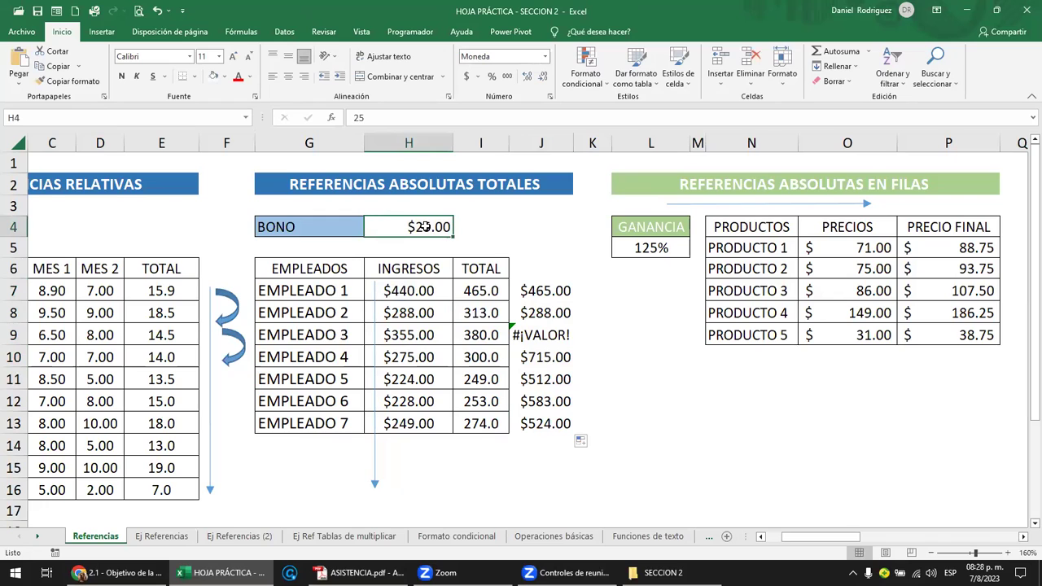
pyautogui.moveTo(429, 290); pyautogui.dragTo(431, 423)
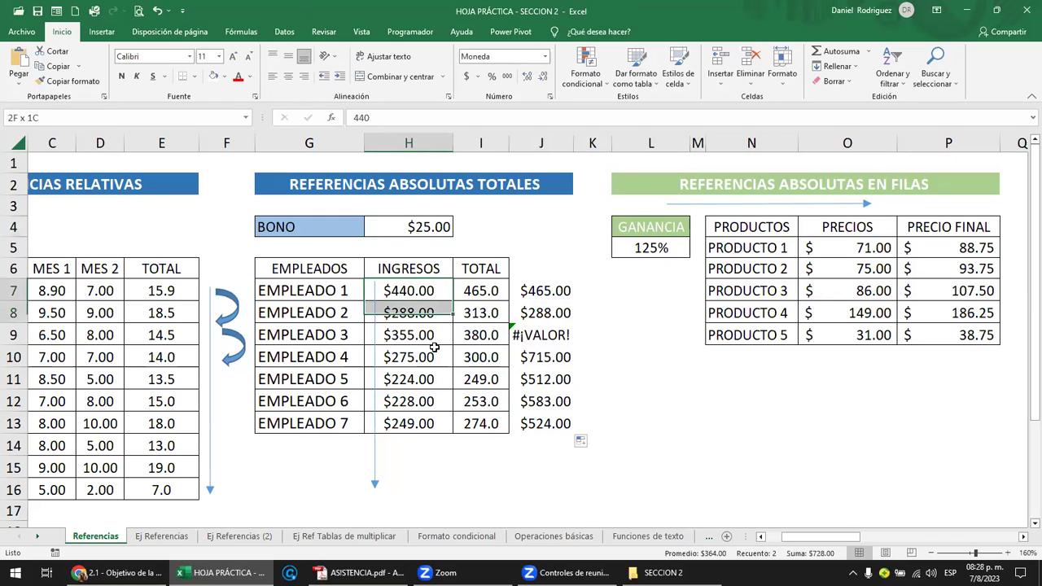
# Lock J7's bonus as $H$4 and fill it down to J13, giving $465.00 to $274.00.
pyautogui.doubleClick(541, 294)
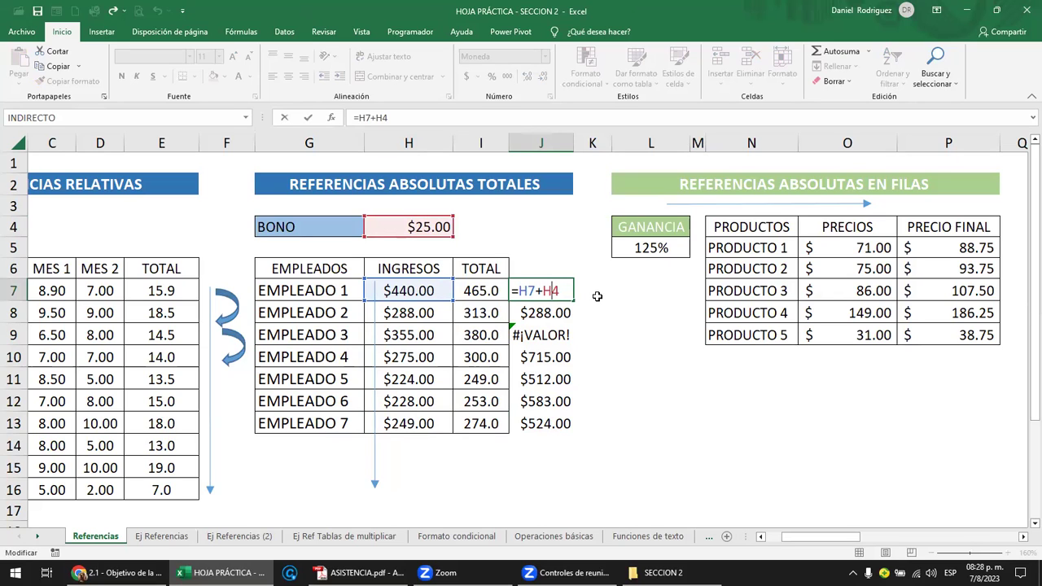
pyautogui.press('F4')
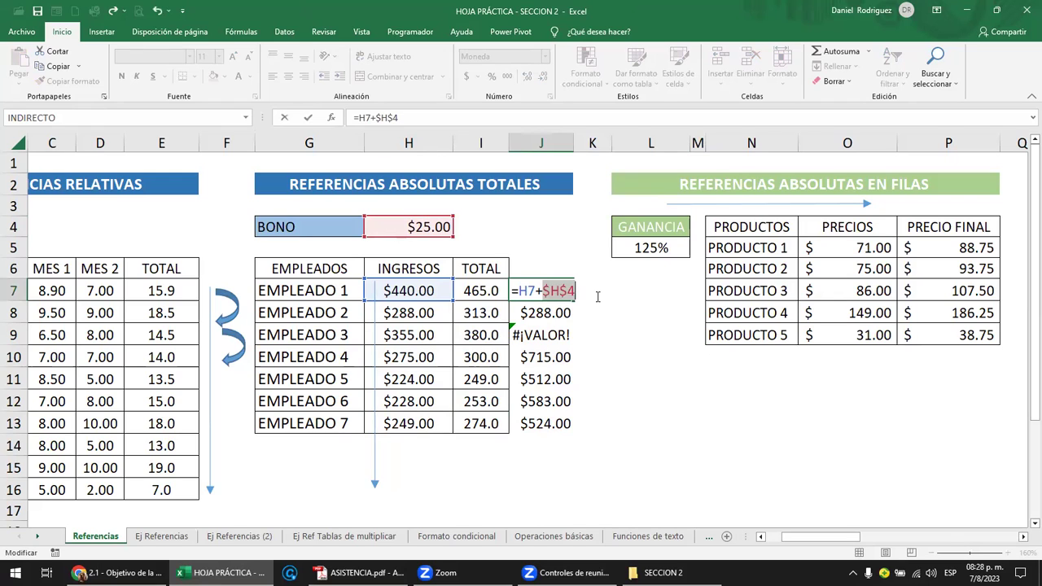
pyautogui.press('Return')
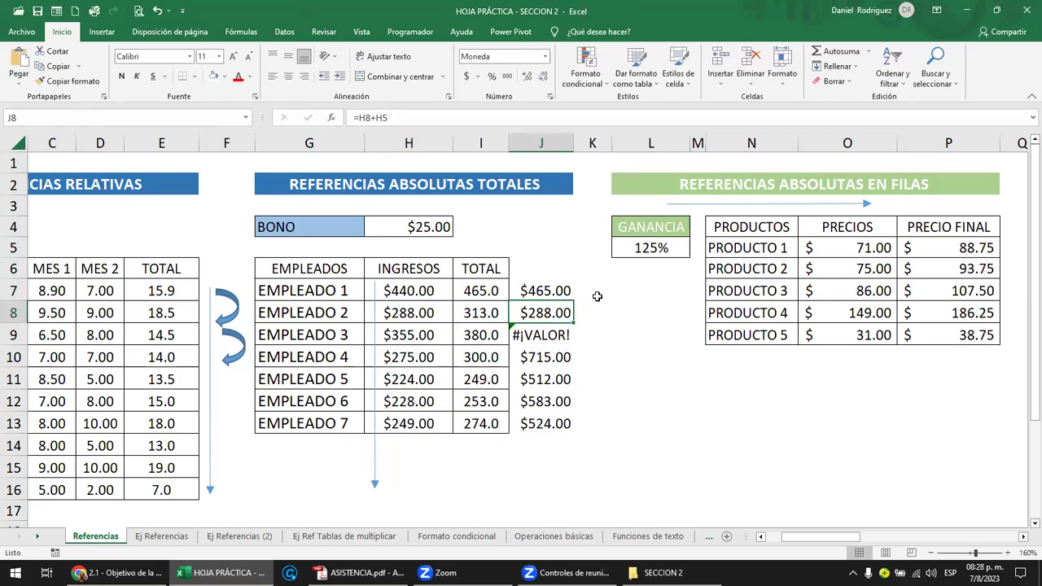
pyautogui.click(558, 291)
pyautogui.doubleClick(573, 302)
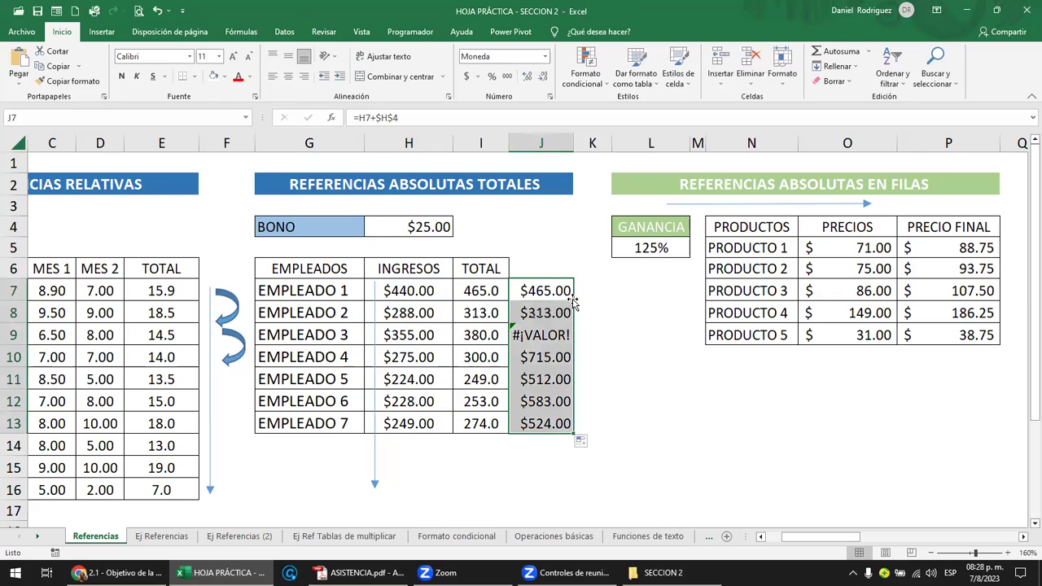
pyautogui.click(628, 385)
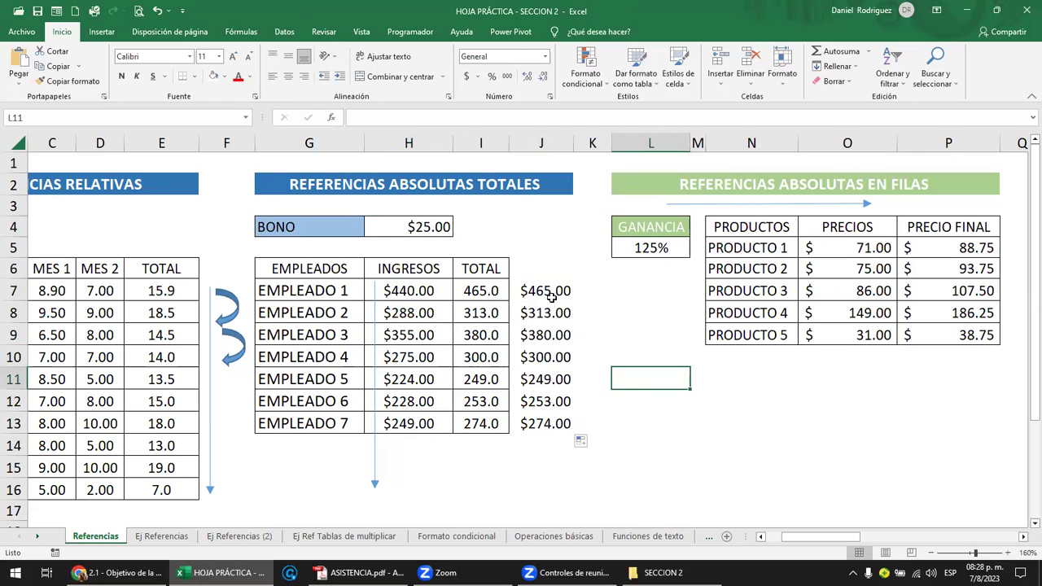
# Clear the bonus results in J7:J13 and widen column I.
pyautogui.moveTo(562, 291); pyautogui.dragTo(578, 439)
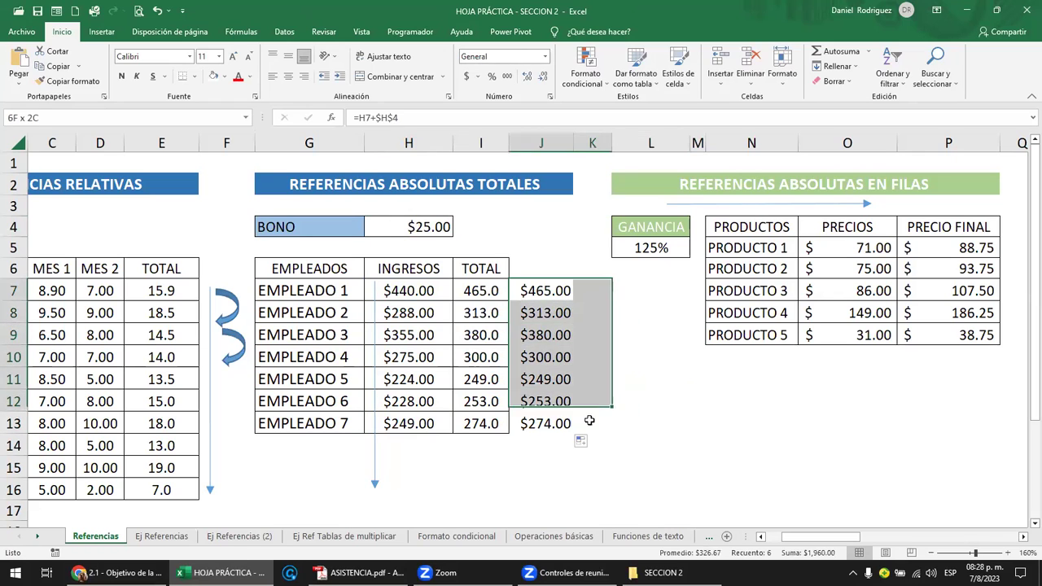
pyautogui.press('Delete')
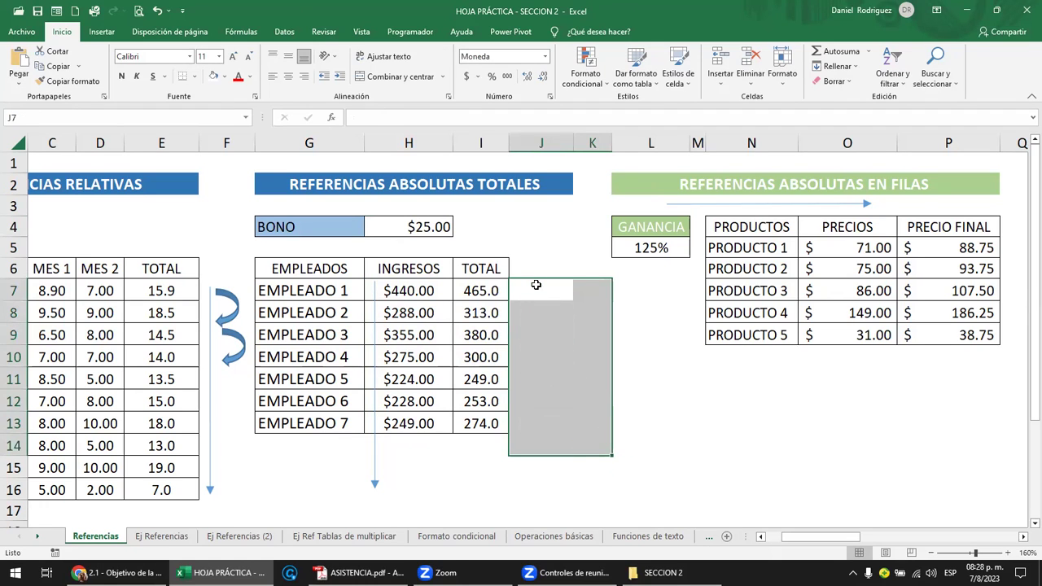
pyautogui.click(494, 268)
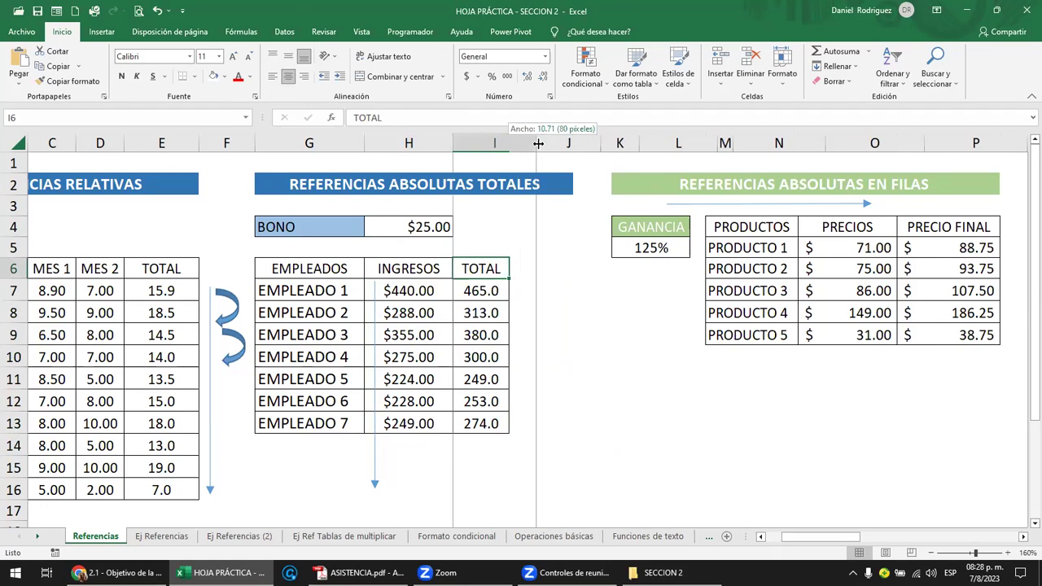
pyautogui.moveTo(514, 150); pyautogui.dragTo(539, 150)
# Edit I7's formula to change how the H4 reference is locked.
pyautogui.click(521, 289)
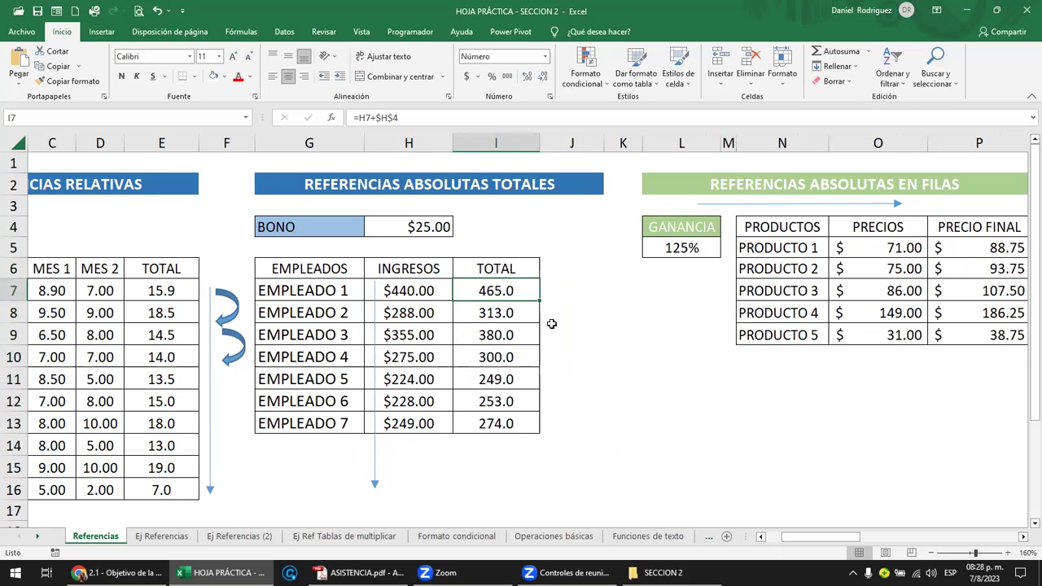
pyautogui.press('Up')
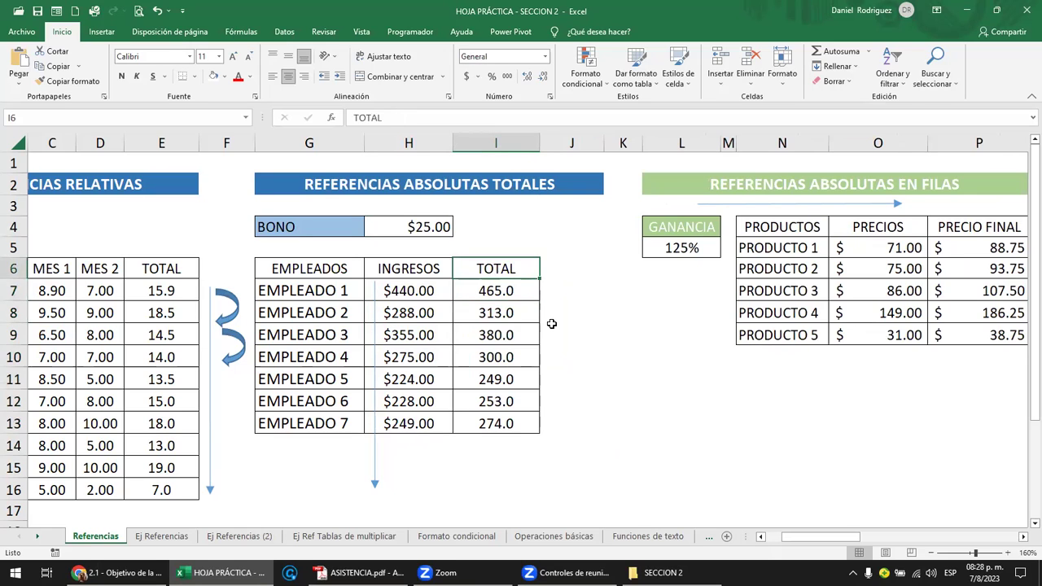
pyautogui.press('Down')
pyautogui.press('F2')
pyautogui.press('Delete')
pyautogui.press('Right')
pyautogui.press('Delete')
pyautogui.press('Left')
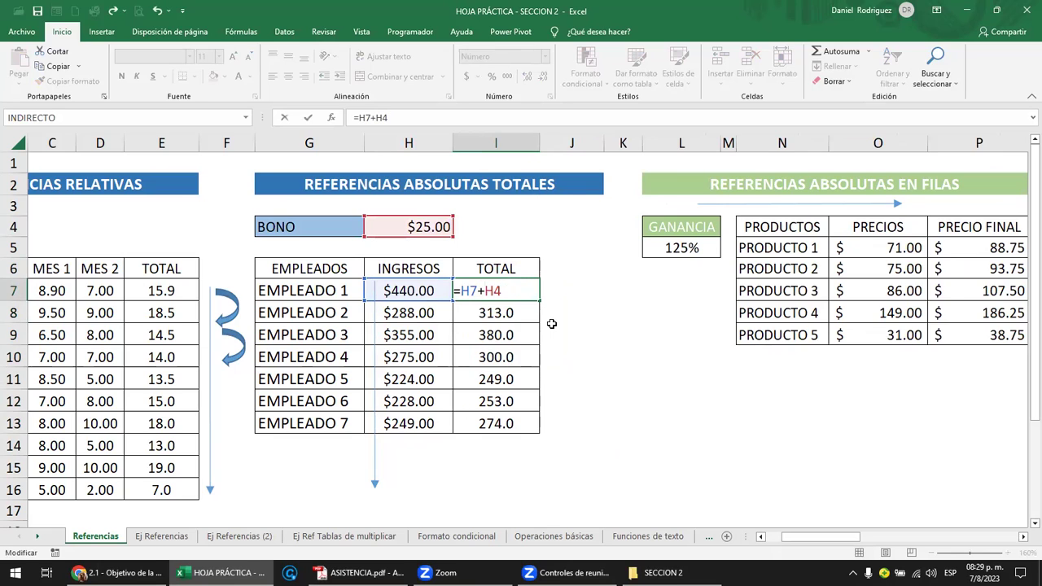
pyautogui.write('$')
pyautogui.press('Delete')
pyautogui.press('Return')
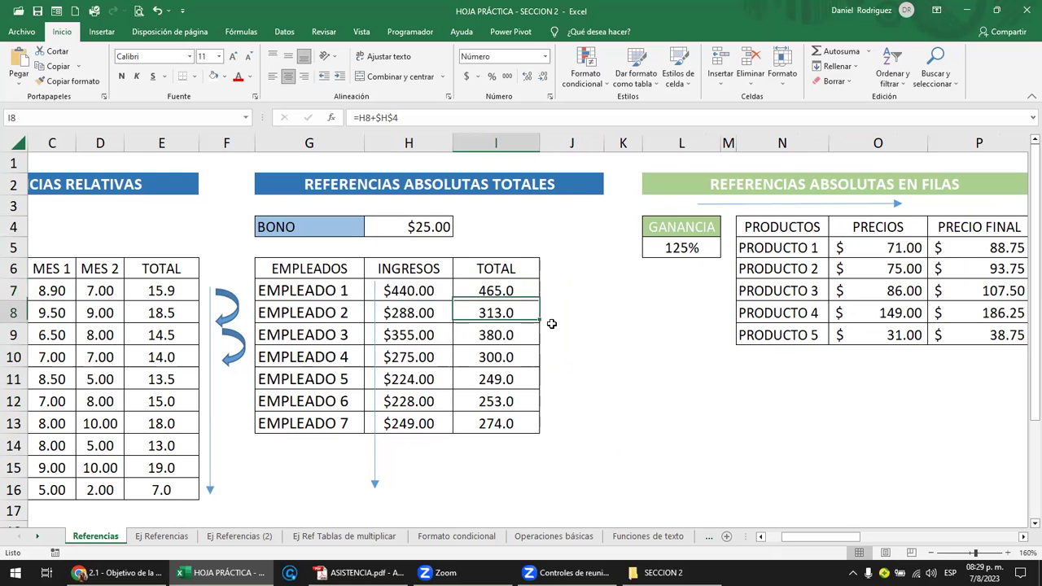
# Clear all TOTAL values from I7 to I13.
pyautogui.hotkey('shift', 'Down')
pyautogui.hotkey('shift', 'Down')
pyautogui.hotkey('shift', 'Down')
pyautogui.hotkey('shift', 'Down')
pyautogui.hotkey('shift', 'Down')
pyautogui.press('Delete')
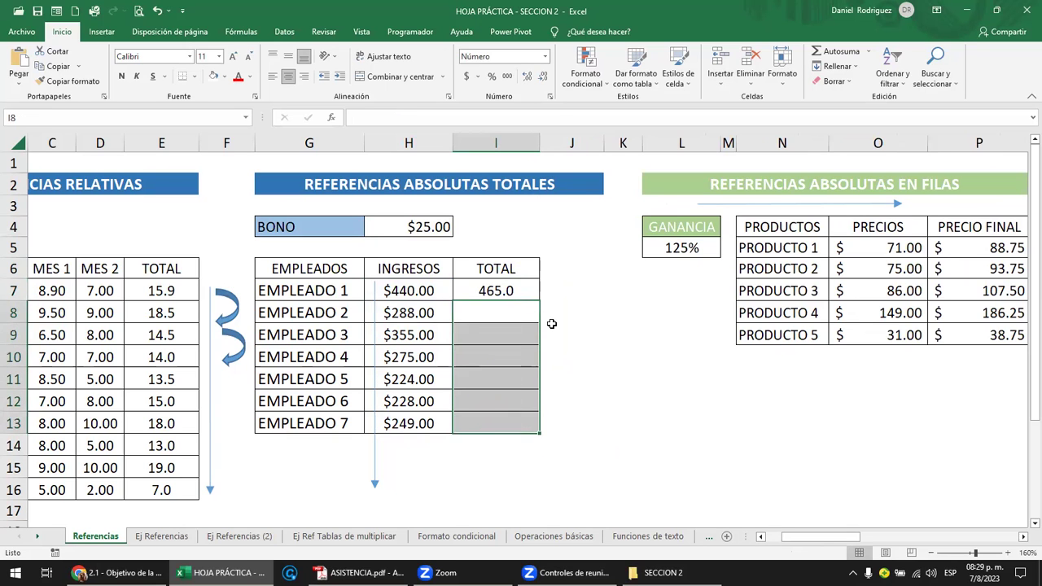
pyautogui.press('Up')
pyautogui.scroll(1, 540, 330)
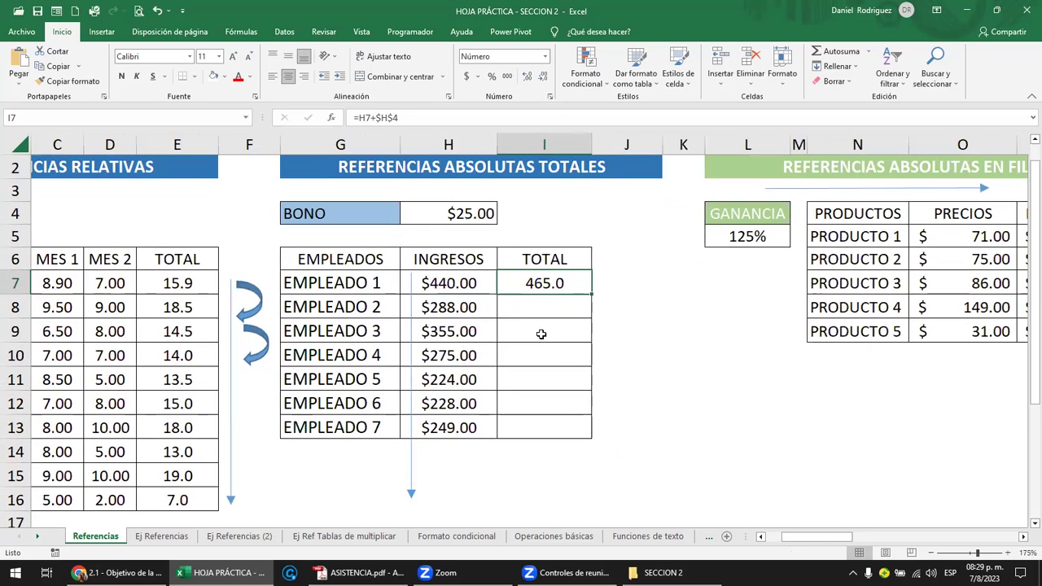
pyautogui.scroll(1, 541, 333)
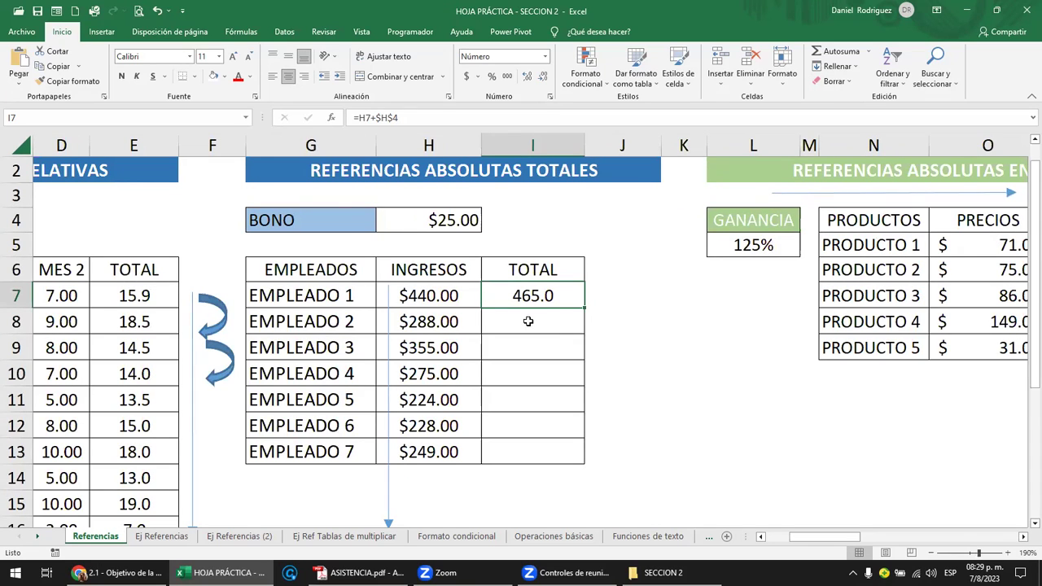
pyautogui.press('Delete')
pyautogui.click(557, 315)
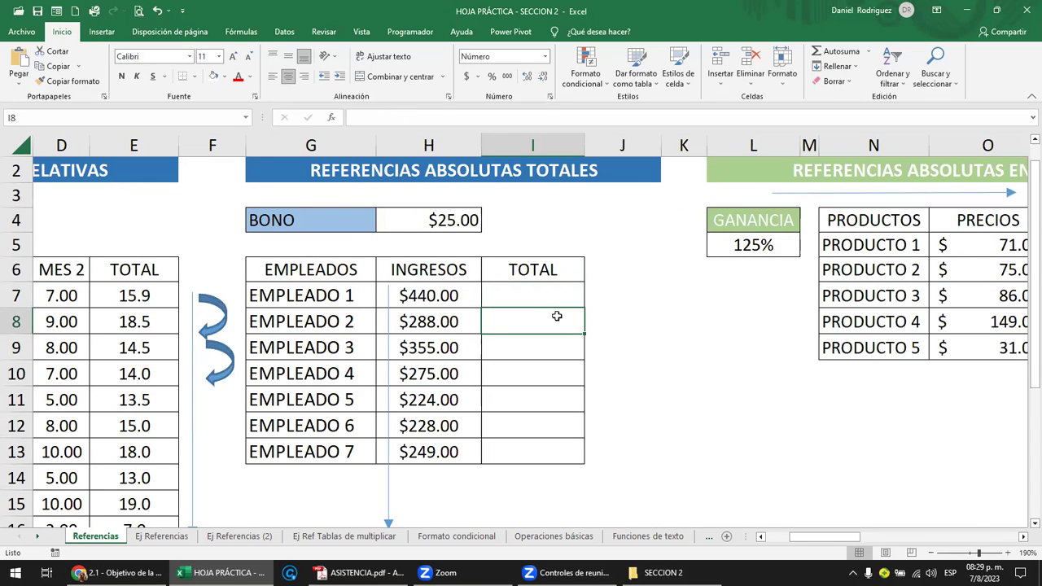
# Enter =H7+H4 in I7 as EMPLEADO 1's total.
pyautogui.press('Up')
pyautogui.write('=')
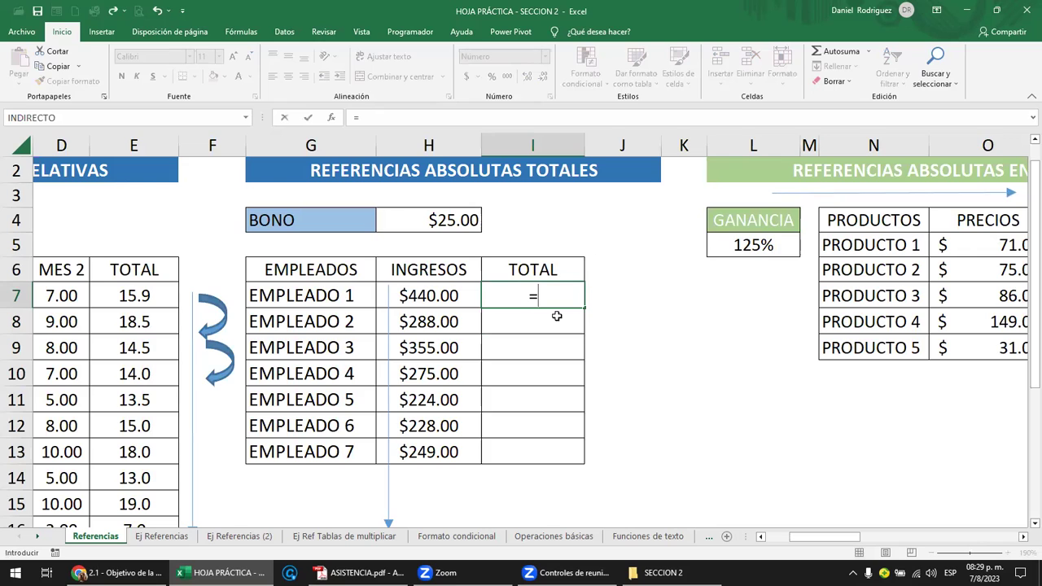
pyautogui.click(433, 295)
pyautogui.write('+')
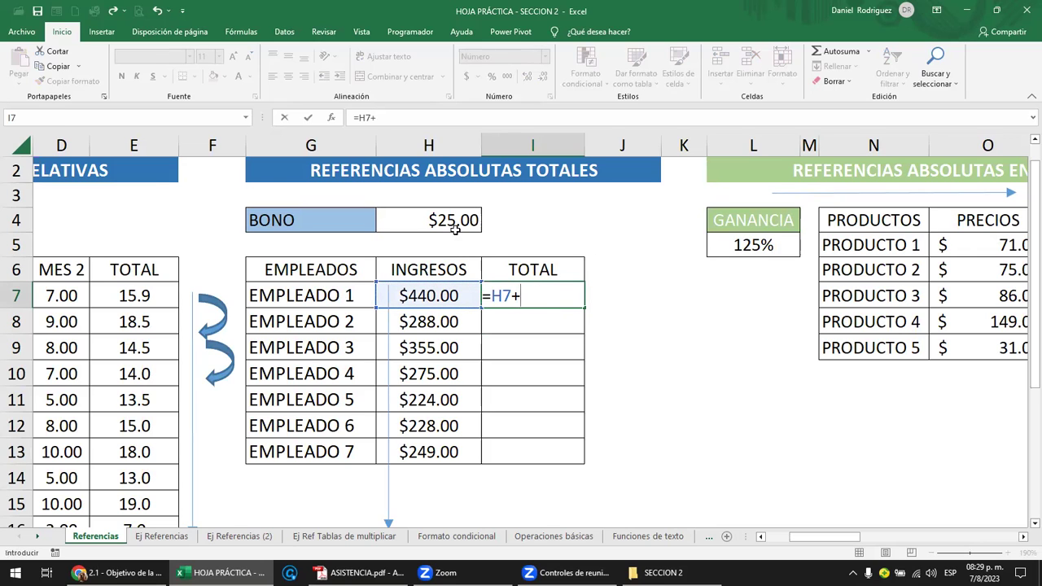
pyautogui.click(449, 221)
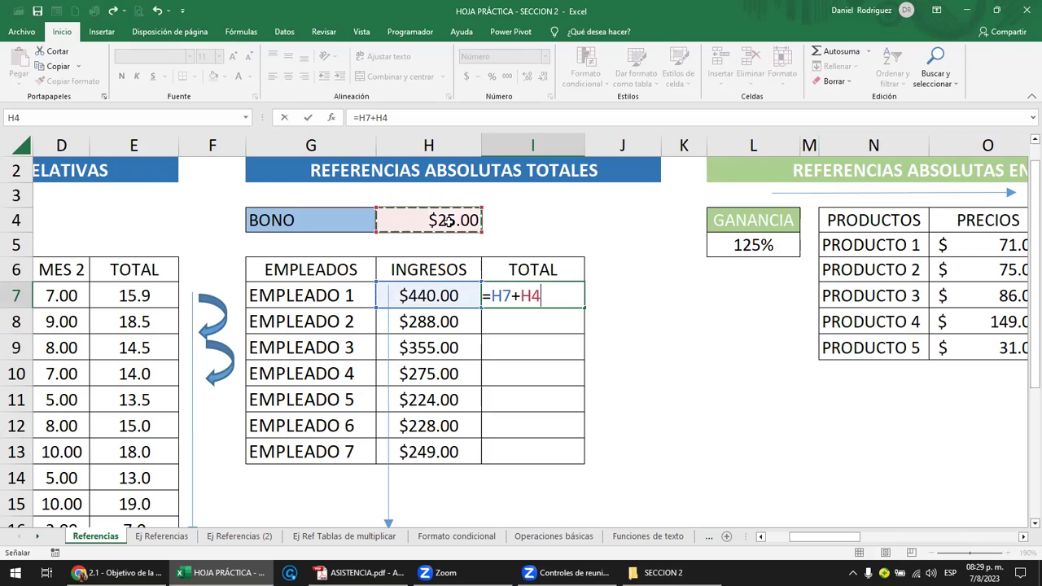
pyautogui.press('Return')
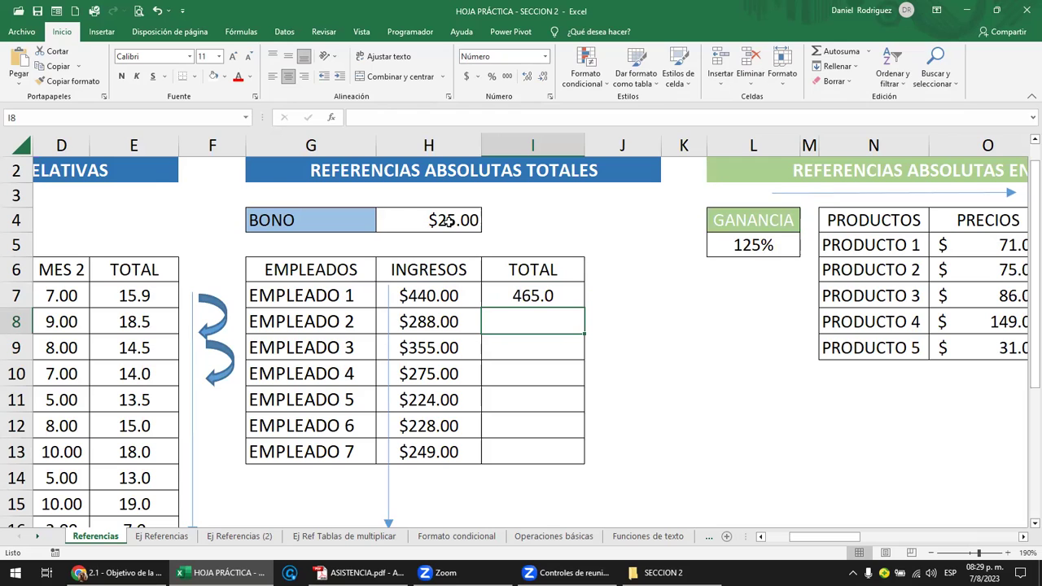
# Fill the total down to I13, then clear the totals for EMPLEADO 2 to 7.
pyautogui.click(445, 221)
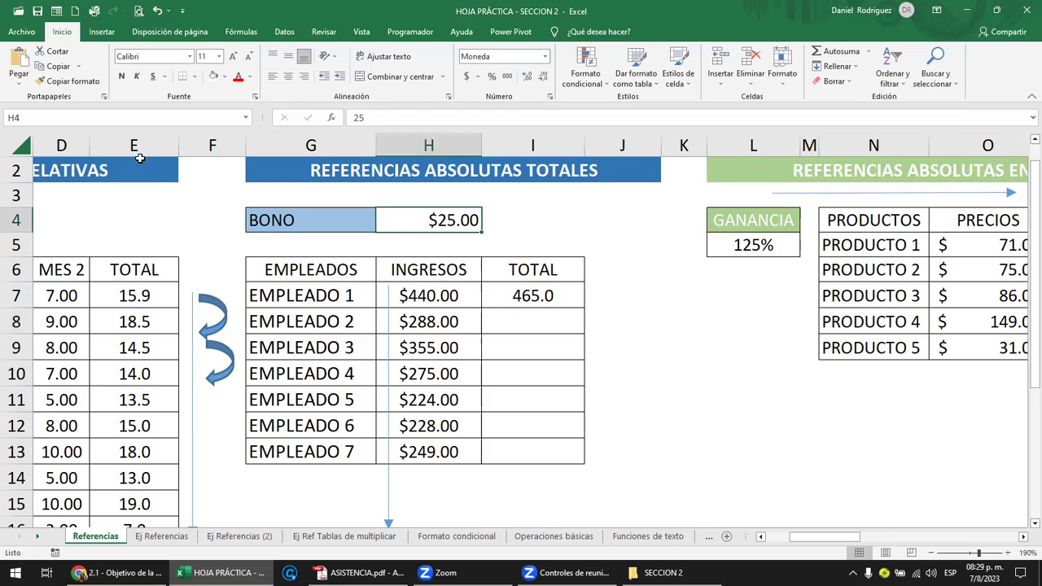
pyautogui.click(535, 298)
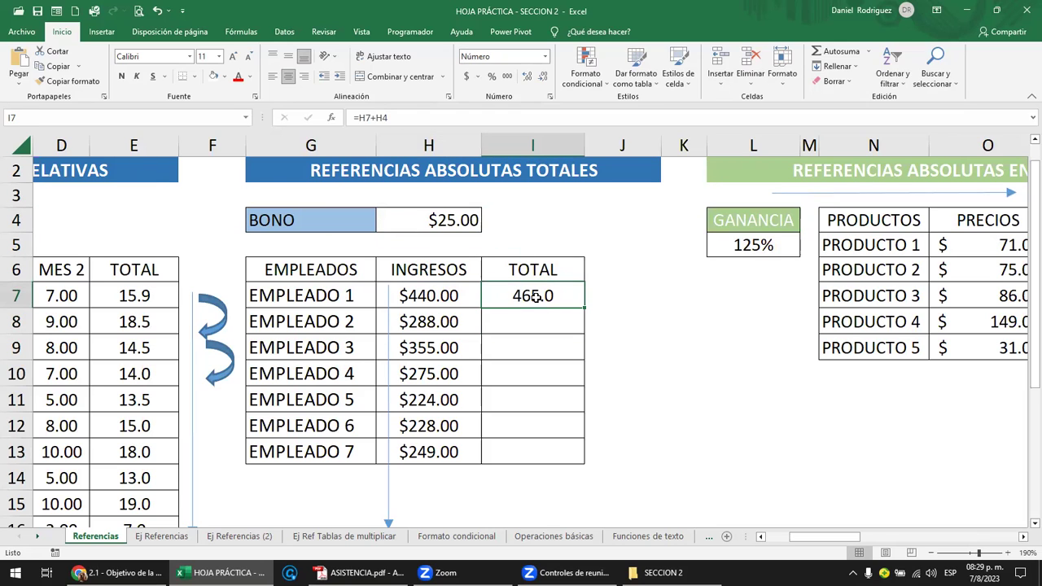
pyautogui.doubleClick(584, 308)
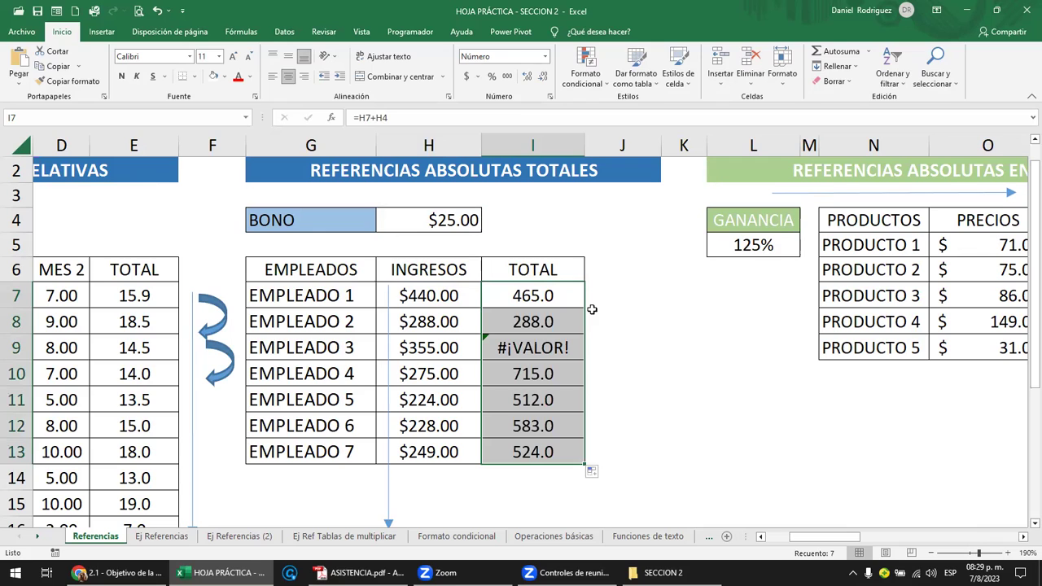
pyautogui.moveTo(556, 321); pyautogui.dragTo(552, 451)
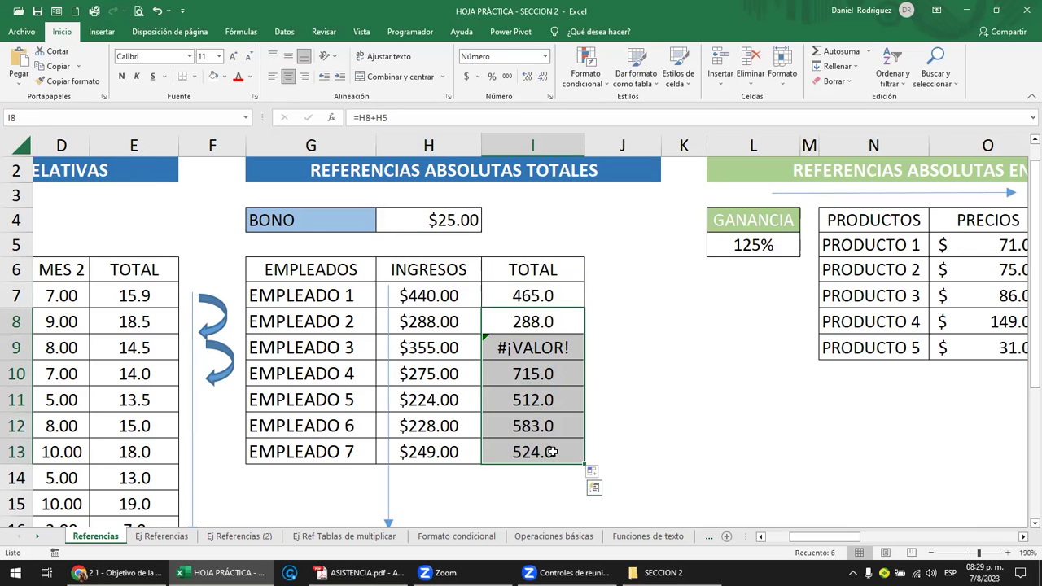
pyautogui.press('Delete')
pyautogui.click(544, 297)
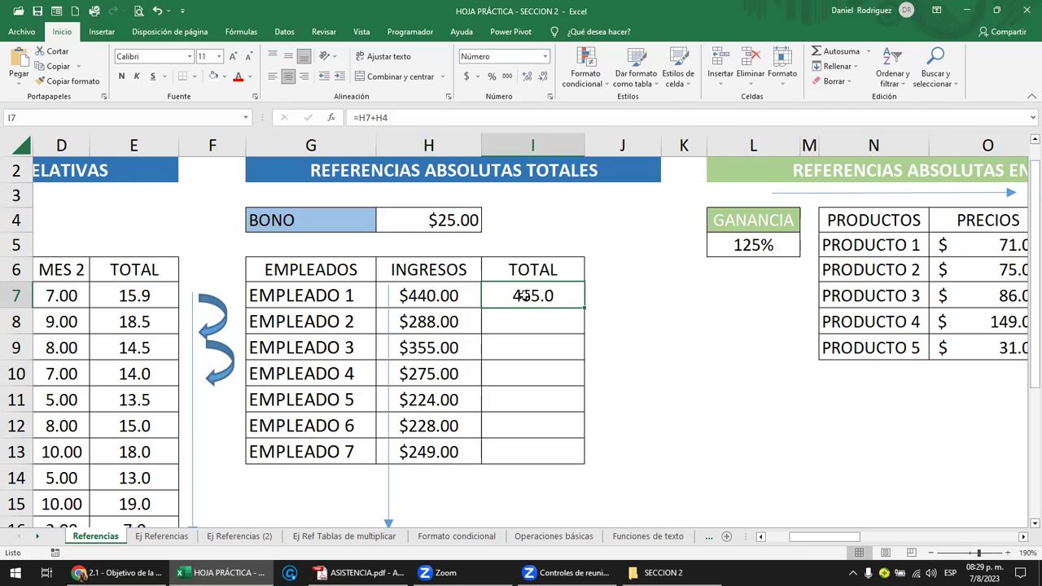
# Anchor I7's bonus reference with F4 so it reads =H7+$H$4, showing 465.0.
pyautogui.doubleClick(523, 296)
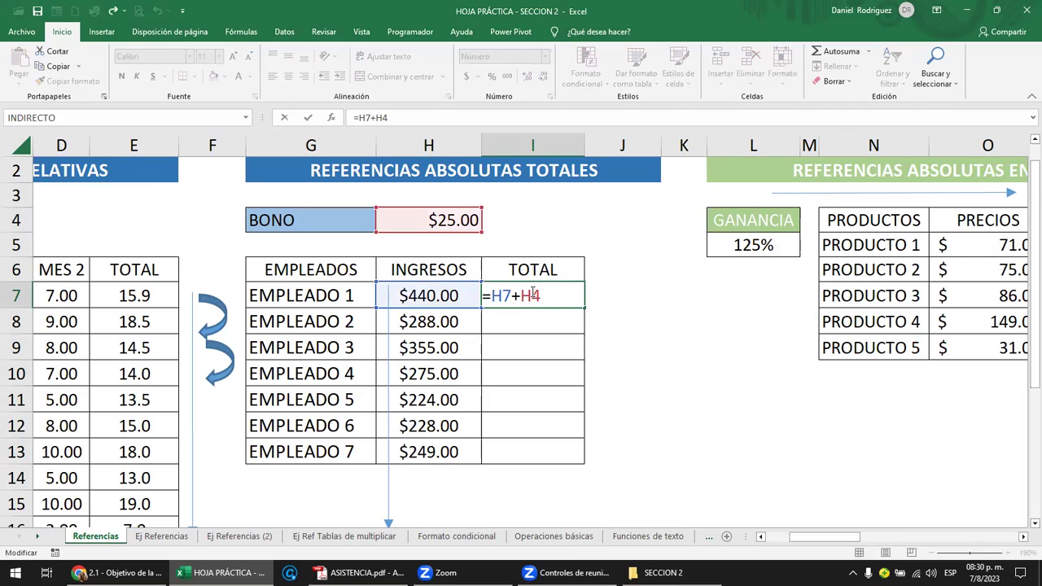
pyautogui.press('F4')
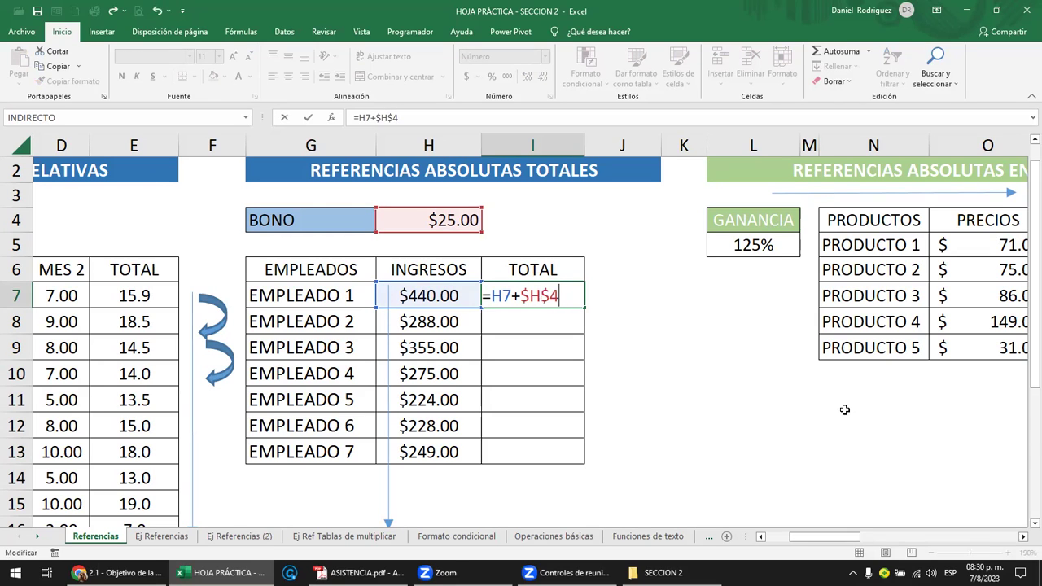
pyautogui.press('F4')
pyautogui.press('F4')
pyautogui.press('F4')
pyautogui.press('F4')
pyautogui.hotkey('shift', 'Tab')
pyautogui.hotkey('shift', 'Tab')
pyautogui.press('Tab')
pyautogui.press('Tab')
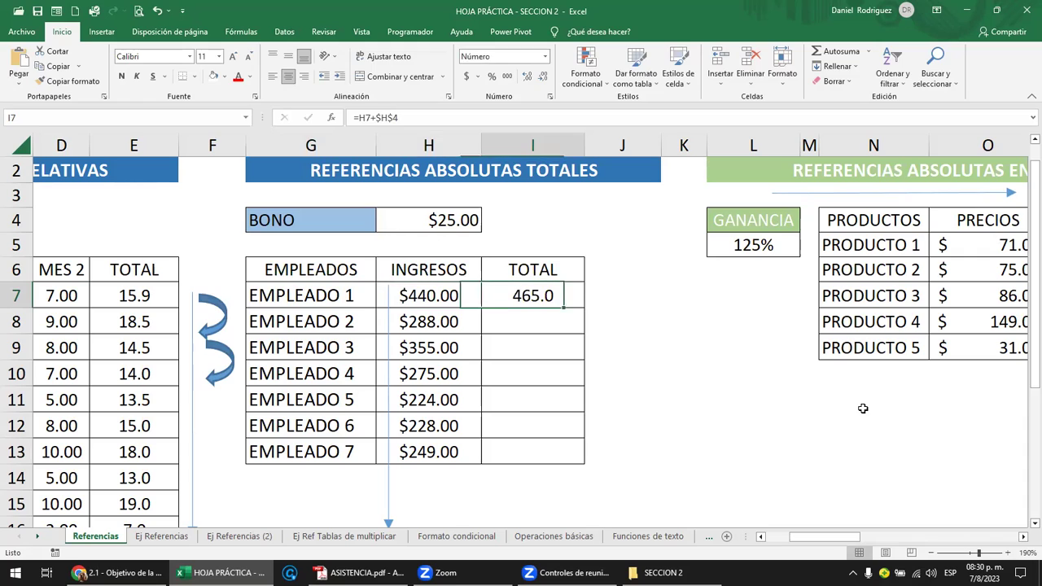
# Rewrite EMPLEADO 1's total in I7 as =H7+$H$4.
pyautogui.press('F2')
pyautogui.press('BackSpace')
pyautogui.press('BackSpace')
pyautogui.press('BackSpace')
pyautogui.press('BackSpace')
pyautogui.press('BackSpace')
pyautogui.write('+')
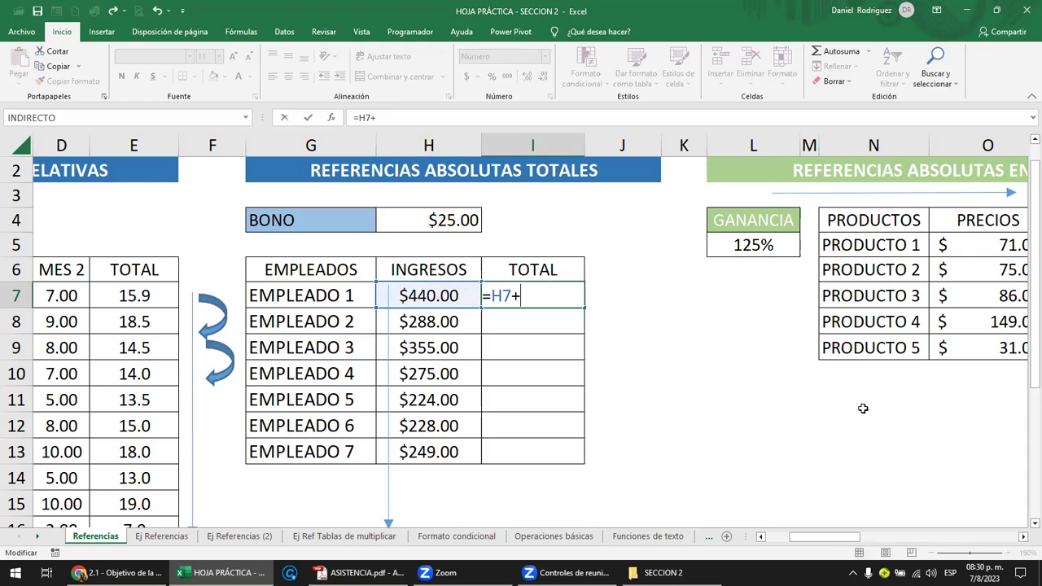
pyautogui.write('$')
pyautogui.click(429, 224)
pyautogui.click(493, 334)
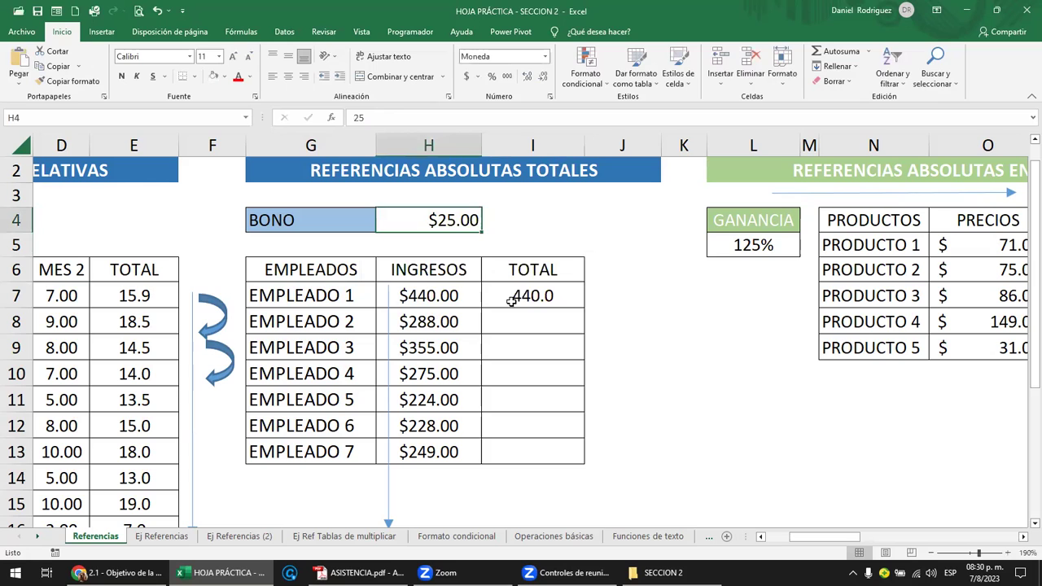
pyautogui.doubleClick(521, 297)
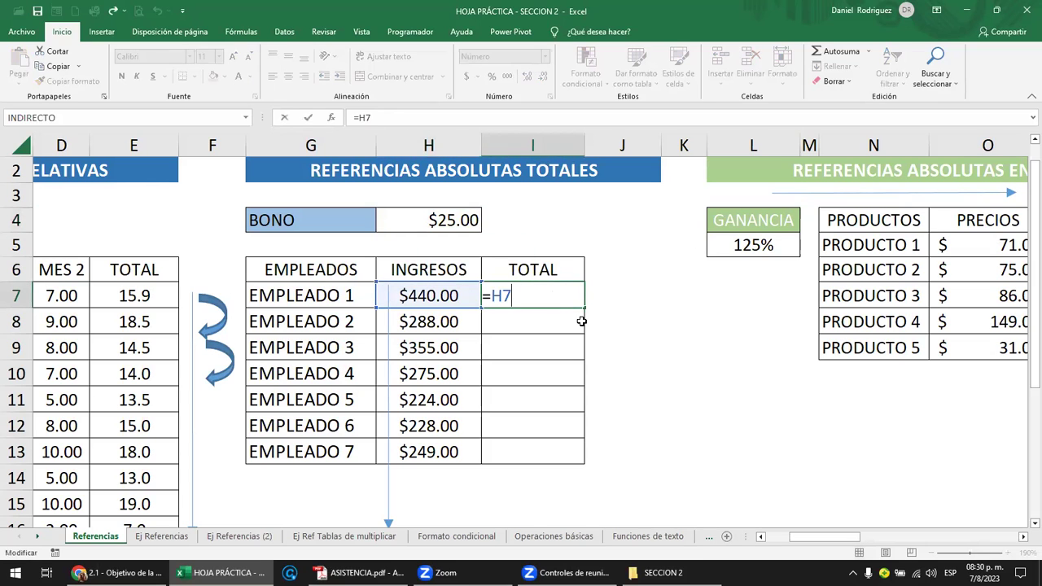
pyautogui.write('+')
pyautogui.write('$')
pyautogui.write('H')
pyautogui.write('$')
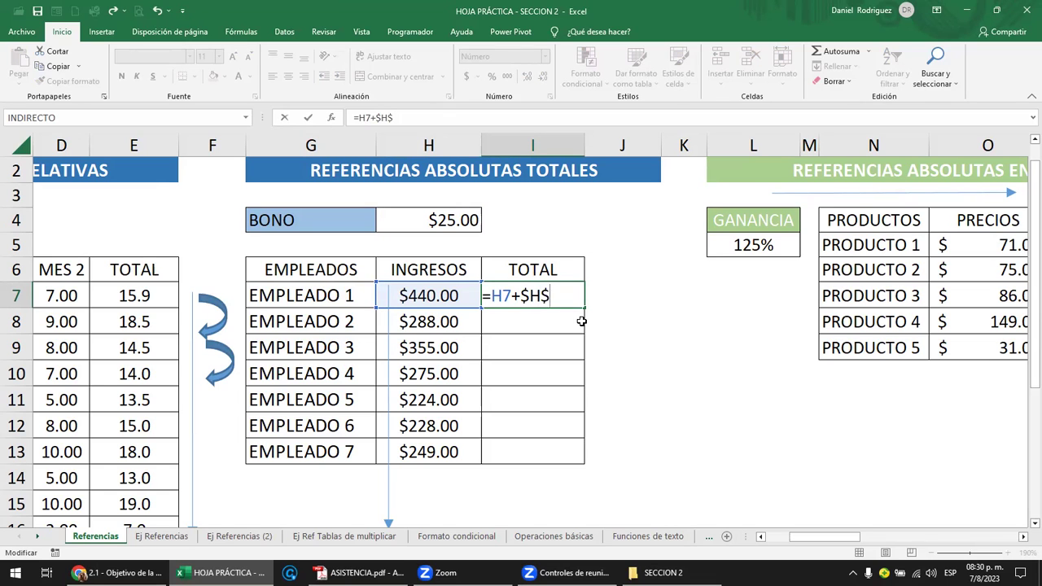
pyautogui.write('4')
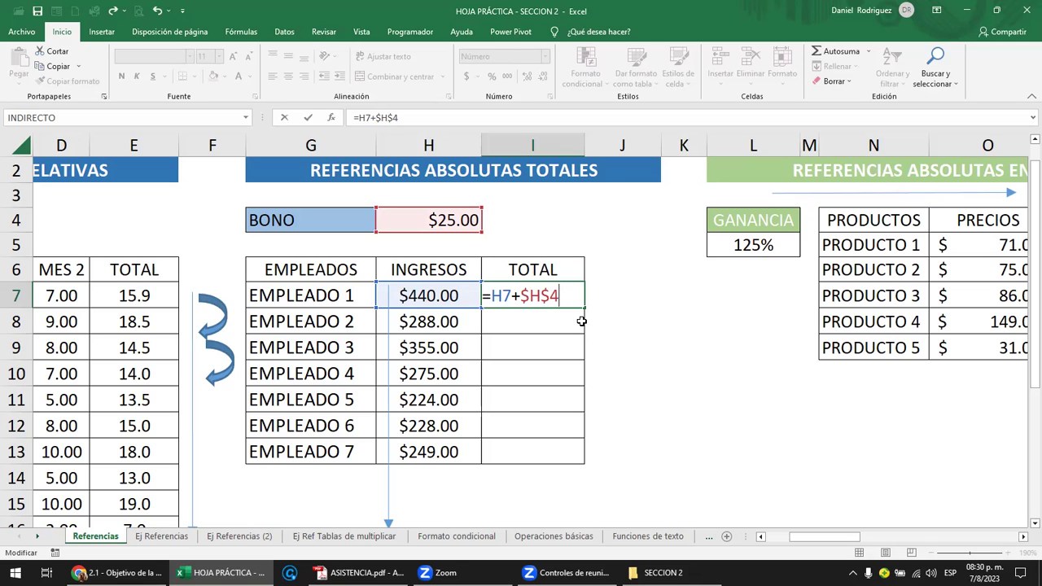
pyautogui.press('BackSpace')
pyautogui.press('BackSpace')
pyautogui.press('BackSpace')
pyautogui.press('BackSpace')
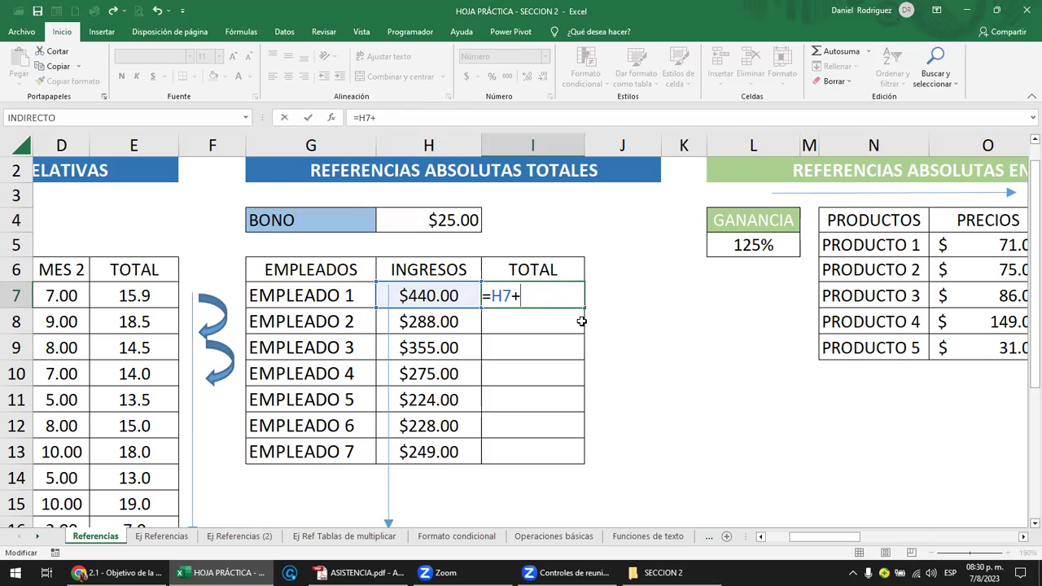
pyautogui.write('$')
pyautogui.write('H$4')
pyautogui.hotkey('ctrl', 'Return')
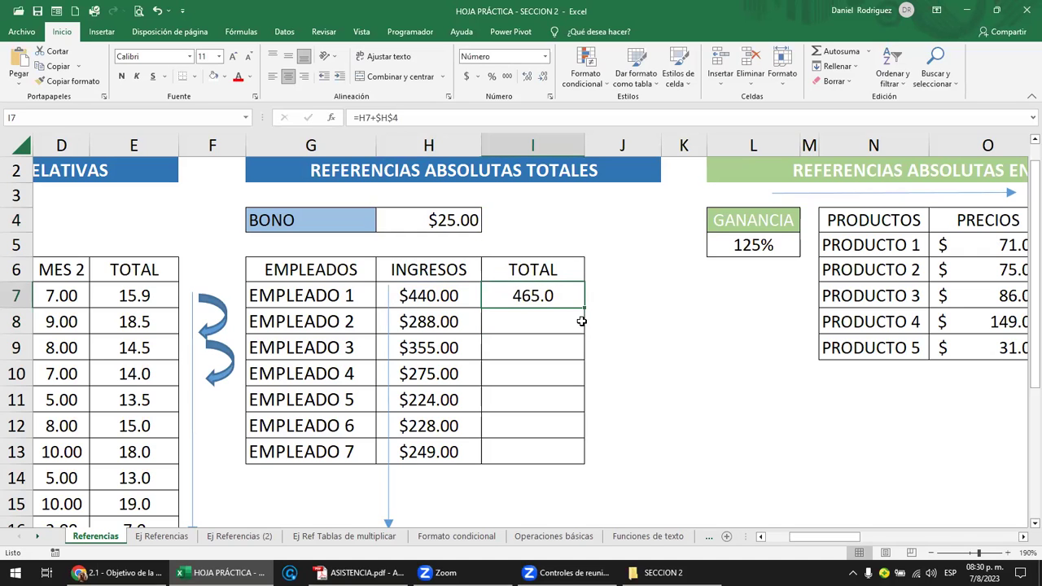
# Review the $H$4 reference inside the I7 formula.
pyautogui.press('F2')
pyautogui.moveTo(521, 295); pyautogui.dragTo(558, 297)
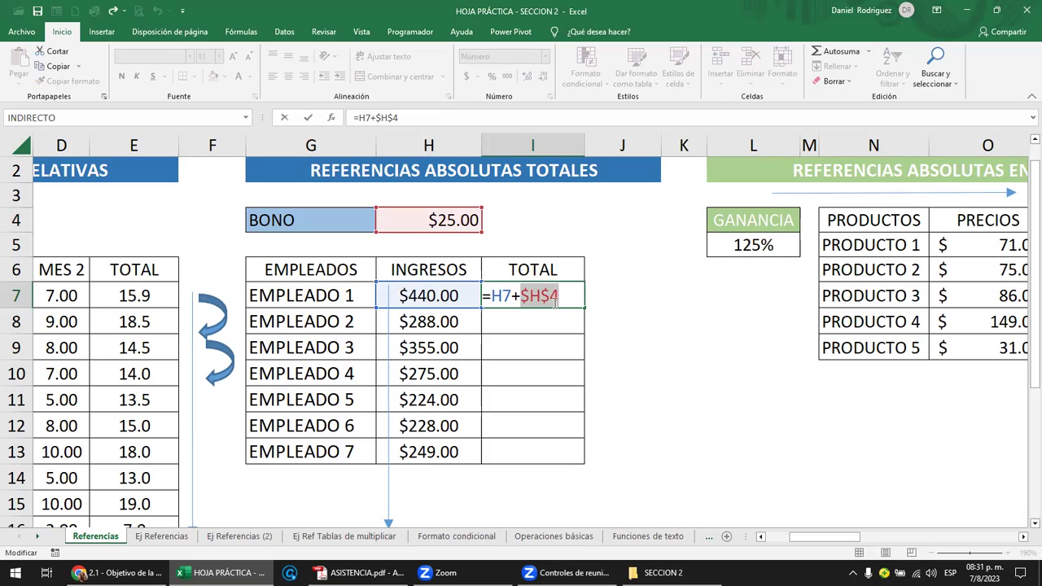
pyautogui.press('Return')
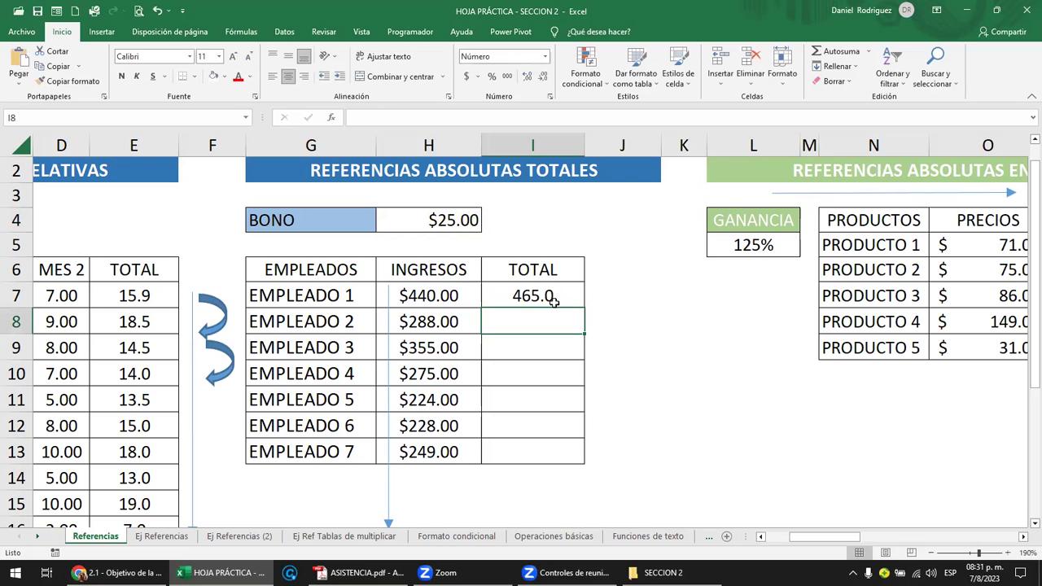
# Copy the total formula down to EMPLEADO 7 and inspect the copied formula in I13.
pyautogui.click(570, 299)
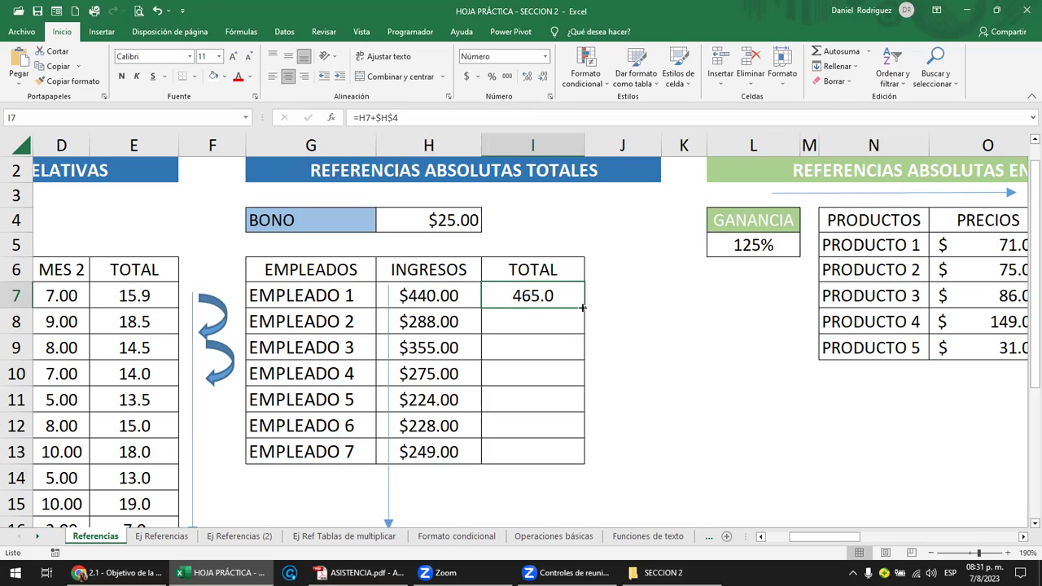
pyautogui.moveTo(583, 307); pyautogui.dragTo(537, 456)
pyautogui.click(545, 464)
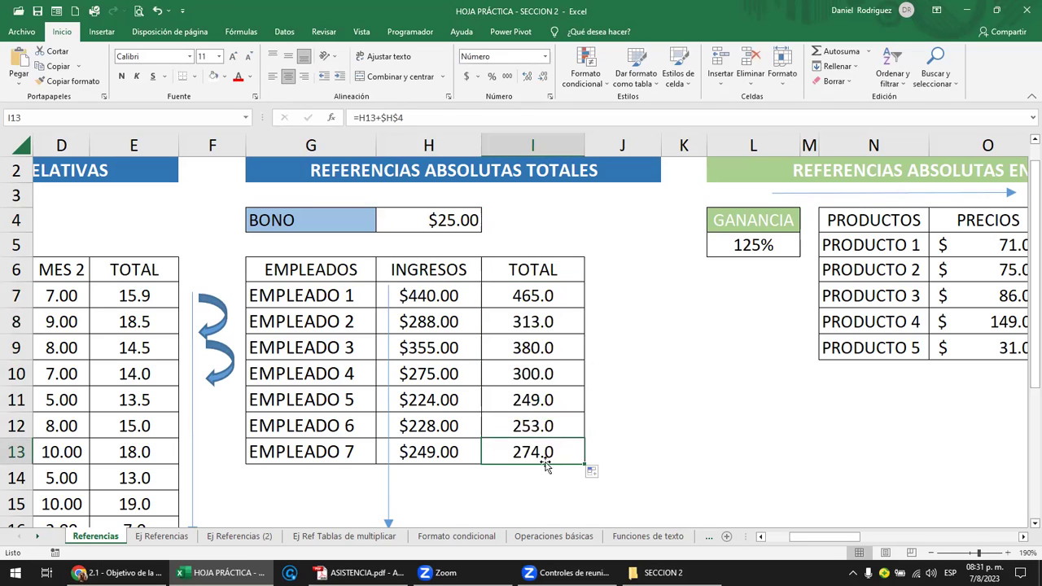
pyautogui.press('F2')
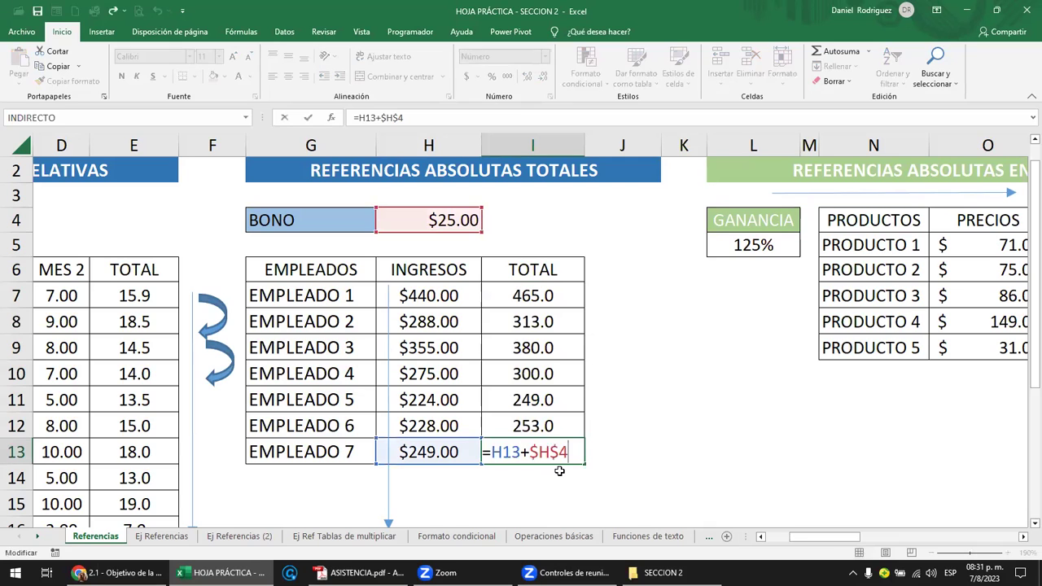
pyautogui.press('Escape')
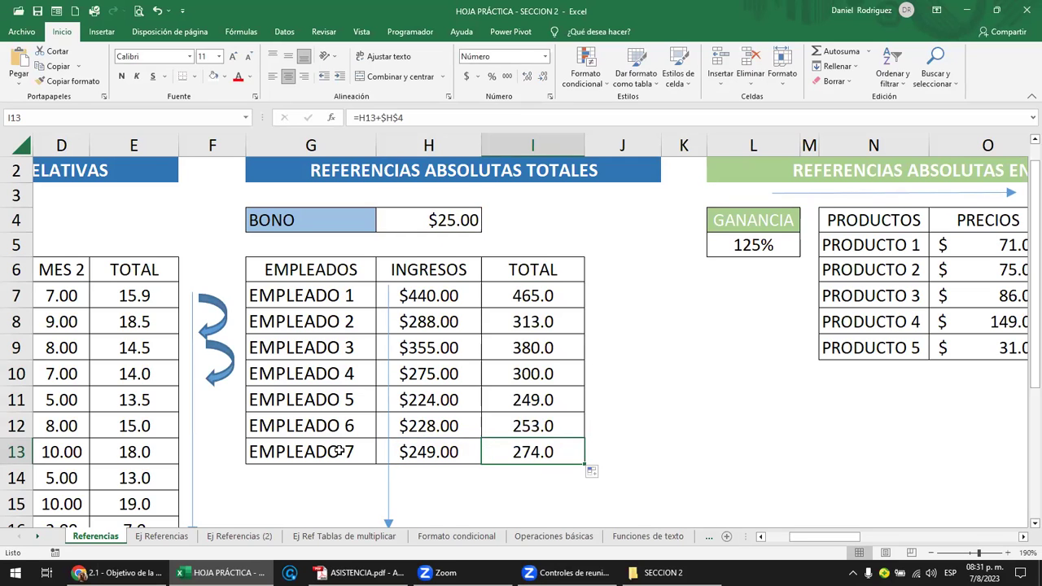
pyautogui.scroll(-1, 340, 451)
pyautogui.click(332, 377)
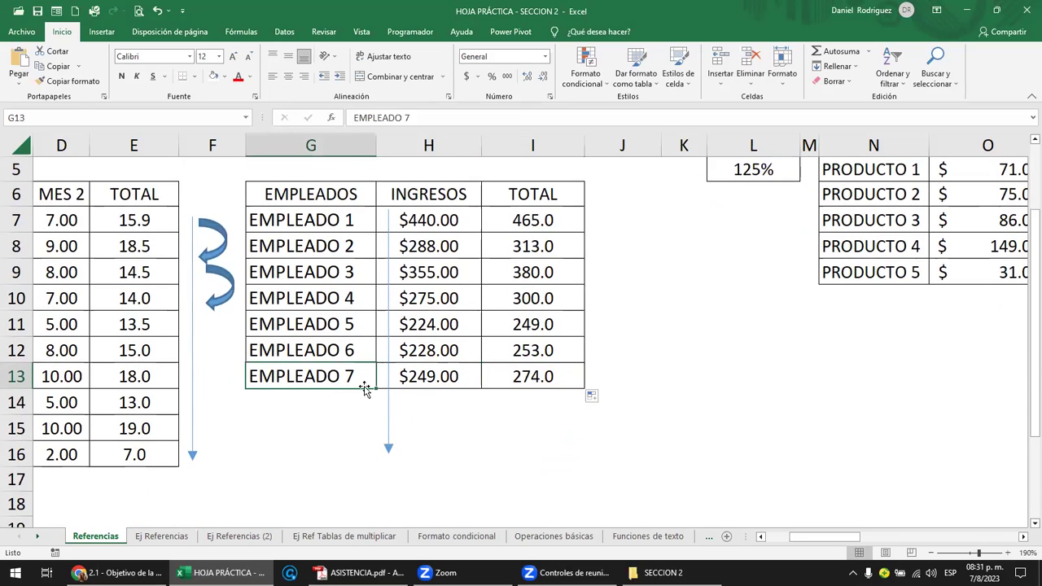
# Add EMPLEADO 8 to 10 with incomes 350, 356 and 355 in H14:H16.
pyautogui.moveTo(375, 389); pyautogui.dragTo(373, 416)
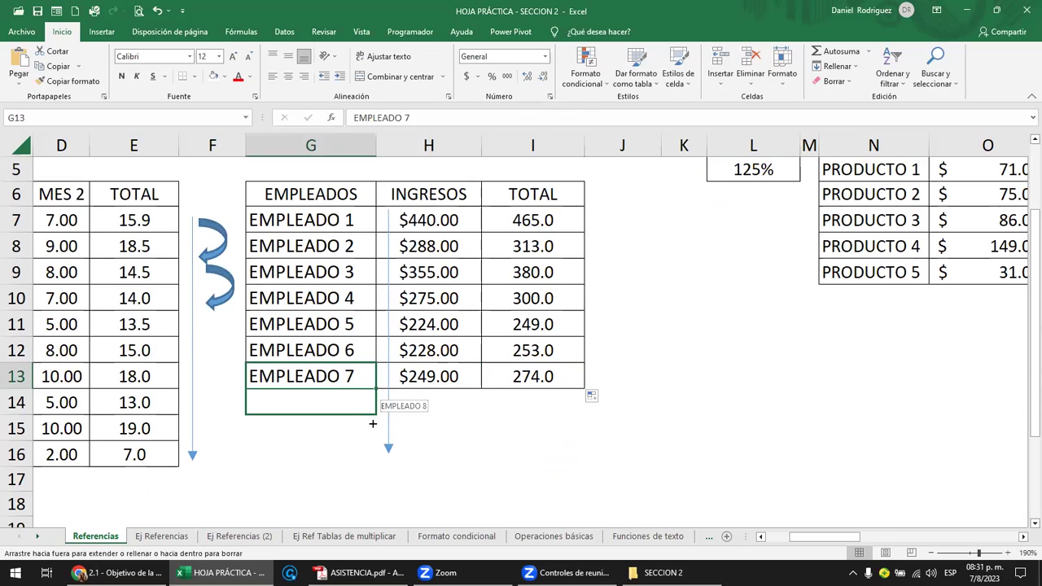
pyautogui.moveTo(372, 424); pyautogui.dragTo(365, 457)
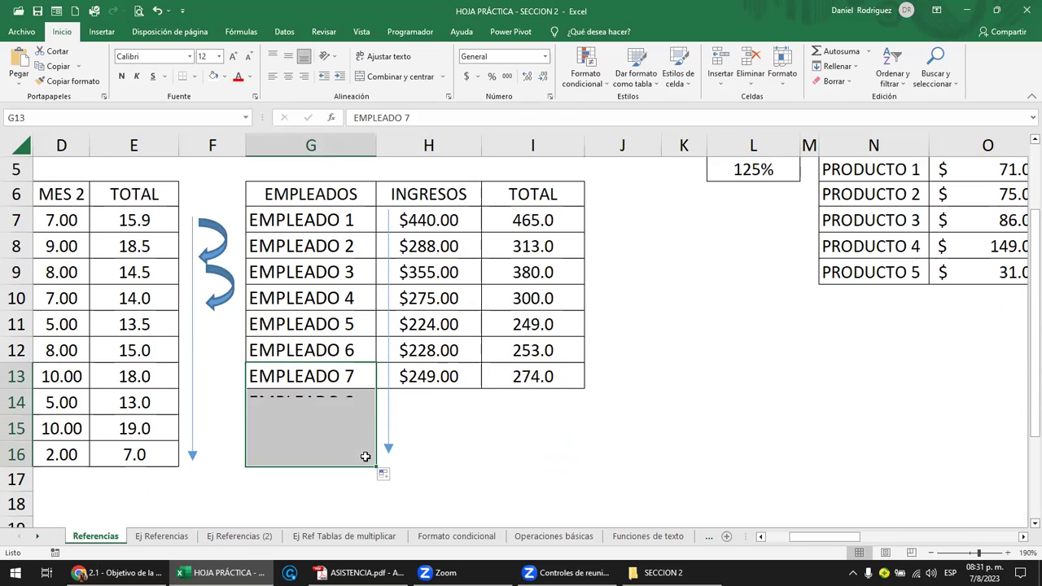
pyautogui.click(424, 376)
pyautogui.click(426, 400)
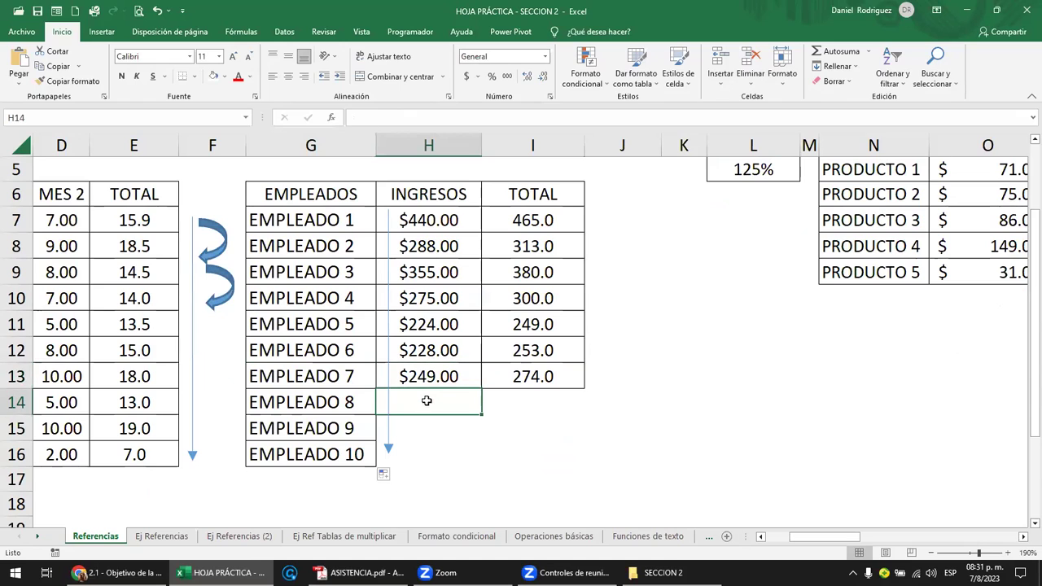
pyautogui.write('350')
pyautogui.press('Return')
pyautogui.write('3.66')
pyautogui.press('Return')
pyautogui.write('355')
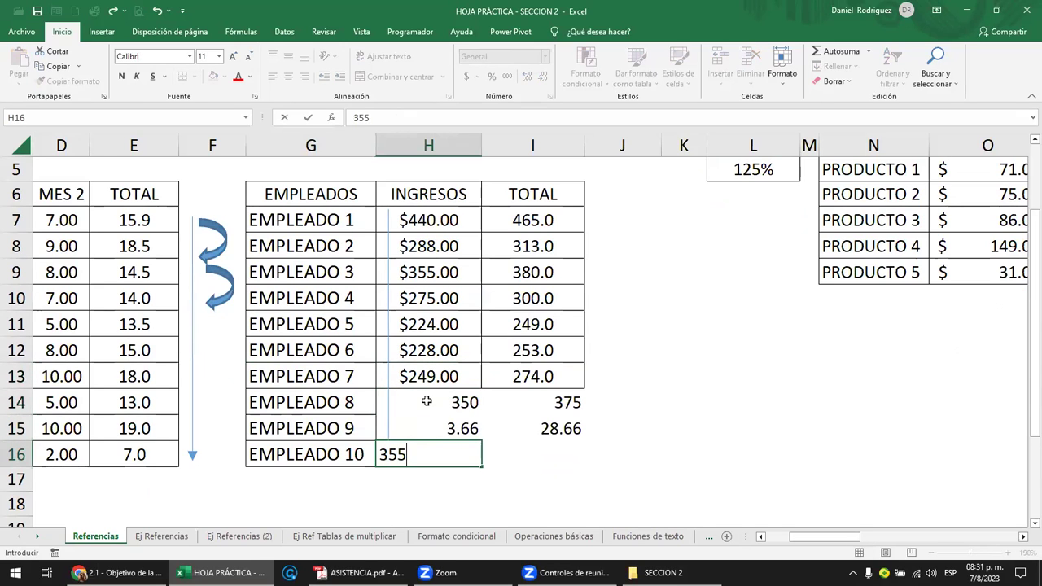
pyautogui.press('Return')
pyautogui.press('Up')
pyautogui.press('Up')
pyautogui.write('356')
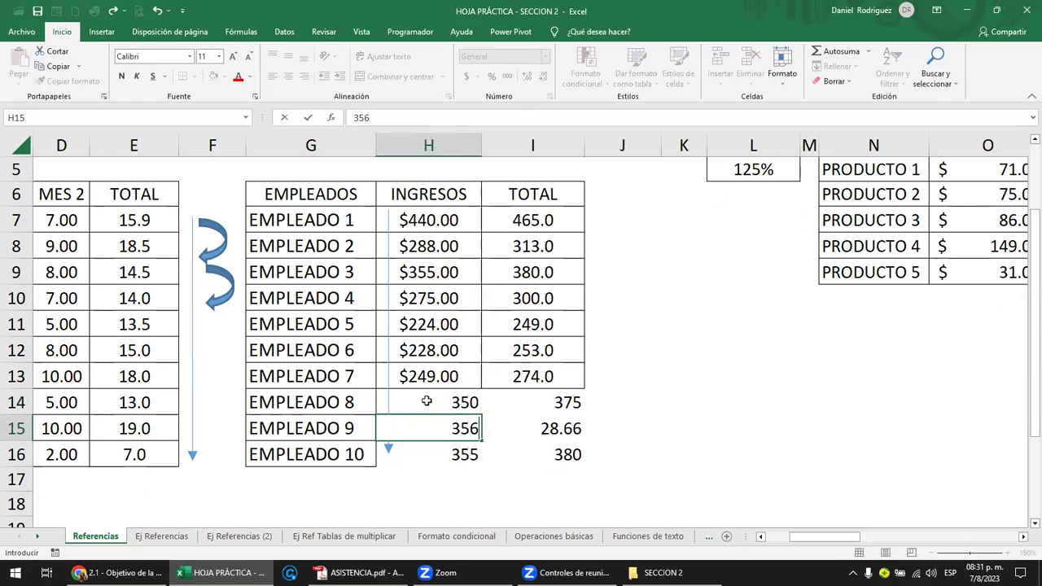
pyautogui.press('Return')
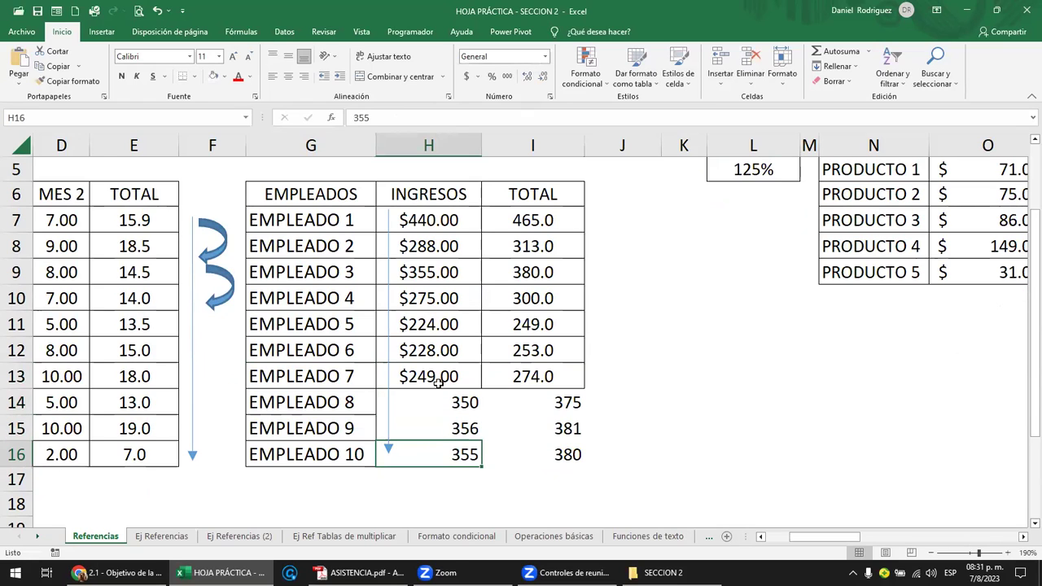
# Clear I14:I16 and fill the TOTAL formula from EMPLEADO 7 down to EMPLEADO 10.
pyautogui.moveTo(554, 397); pyautogui.dragTo(563, 447)
pyautogui.press('Delete')
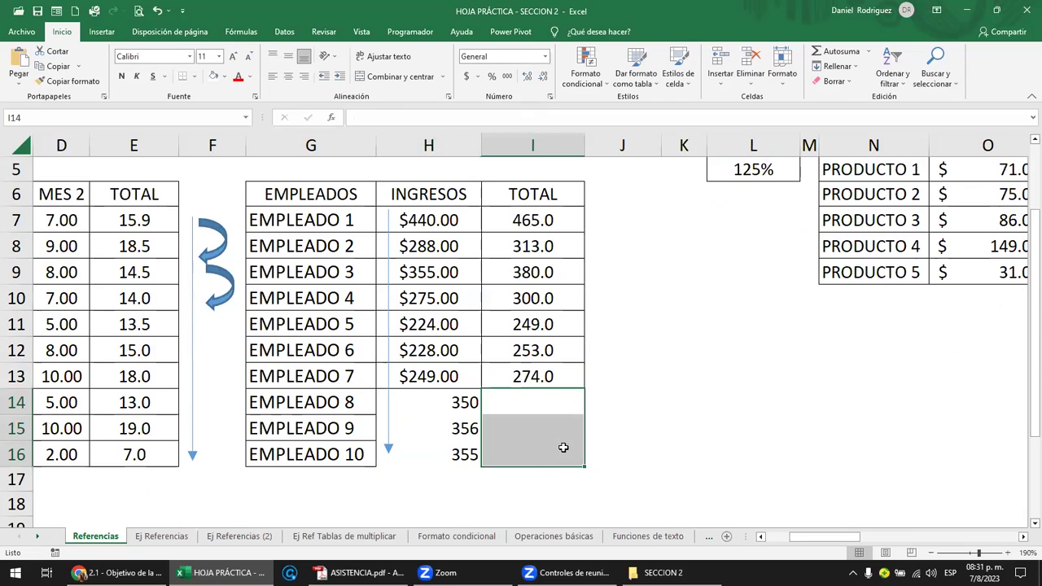
pyautogui.click(559, 400)
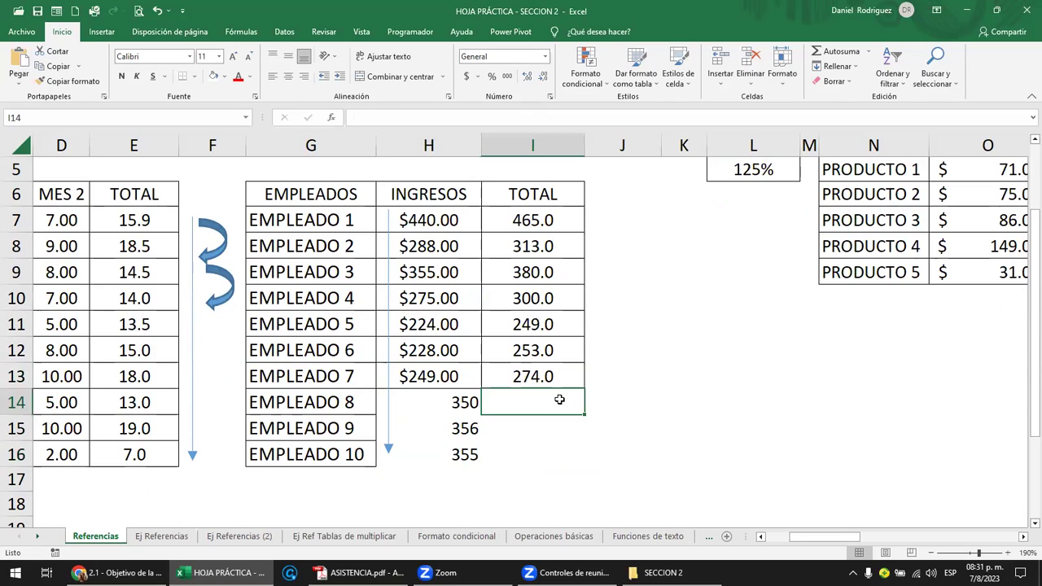
pyautogui.click(545, 375)
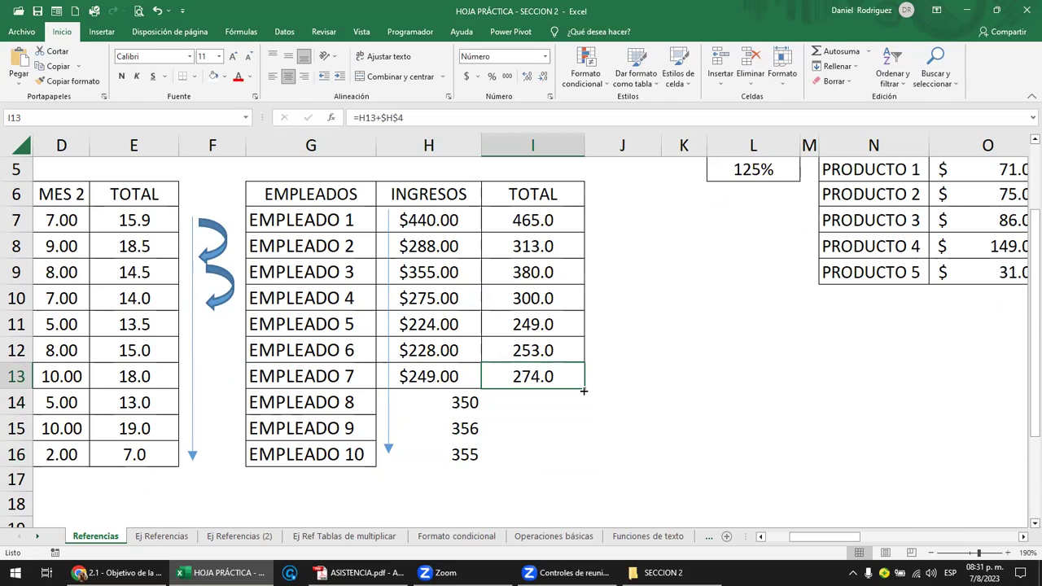
pyautogui.doubleClick(583, 388)
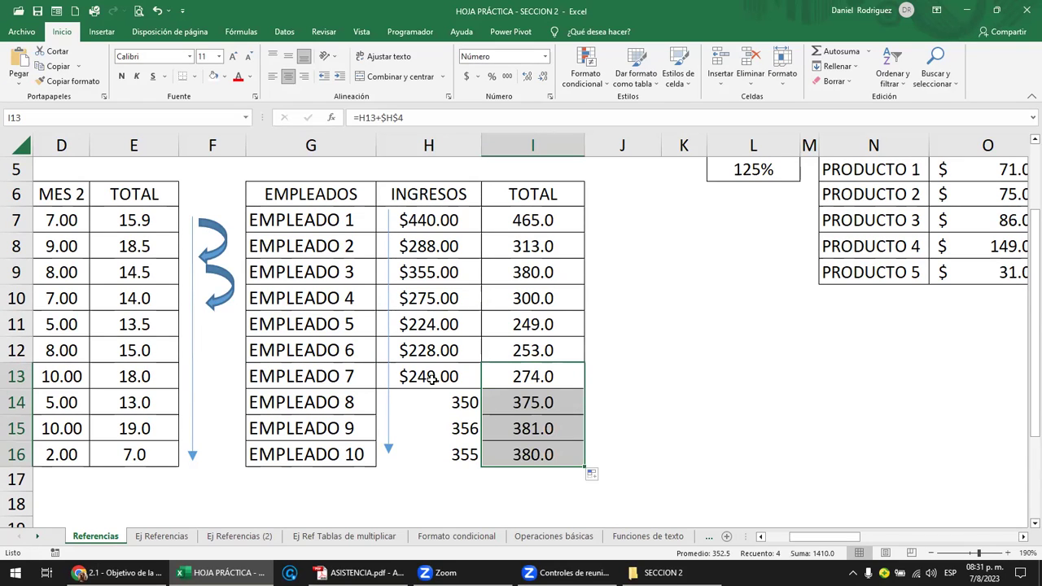
# Copy EMPLEADO 7's row formatting onto the new employee rows with Format Painter.
pyautogui.moveTo(279, 375); pyautogui.dragTo(497, 376)
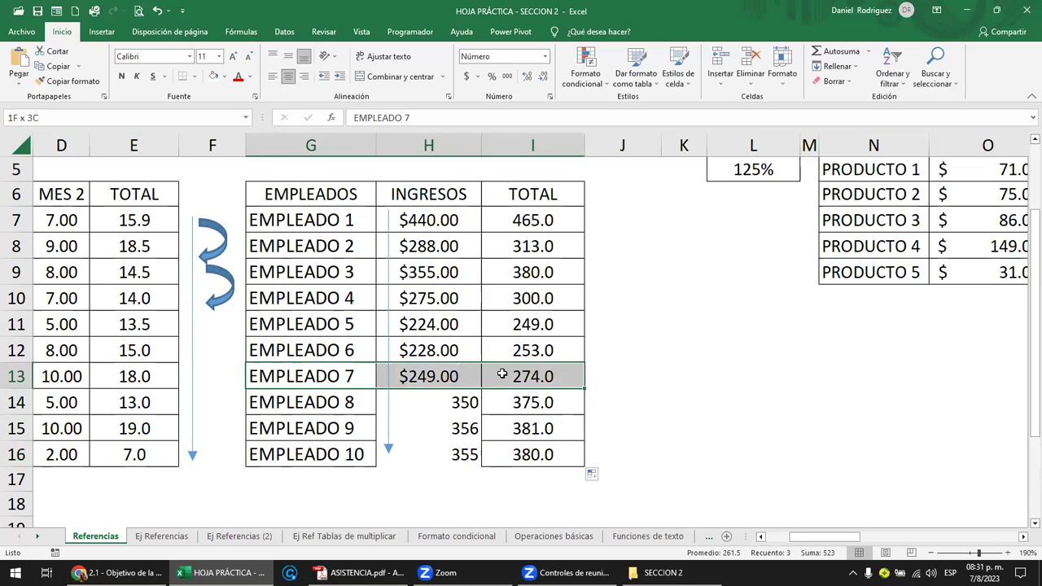
pyautogui.click(71, 81)
pyautogui.moveTo(274, 396)
pyautogui.mouseDown()
pyautogui.moveTo(411, 437)
pyautogui.moveTo(530, 456)
pyautogui.mouseUp()
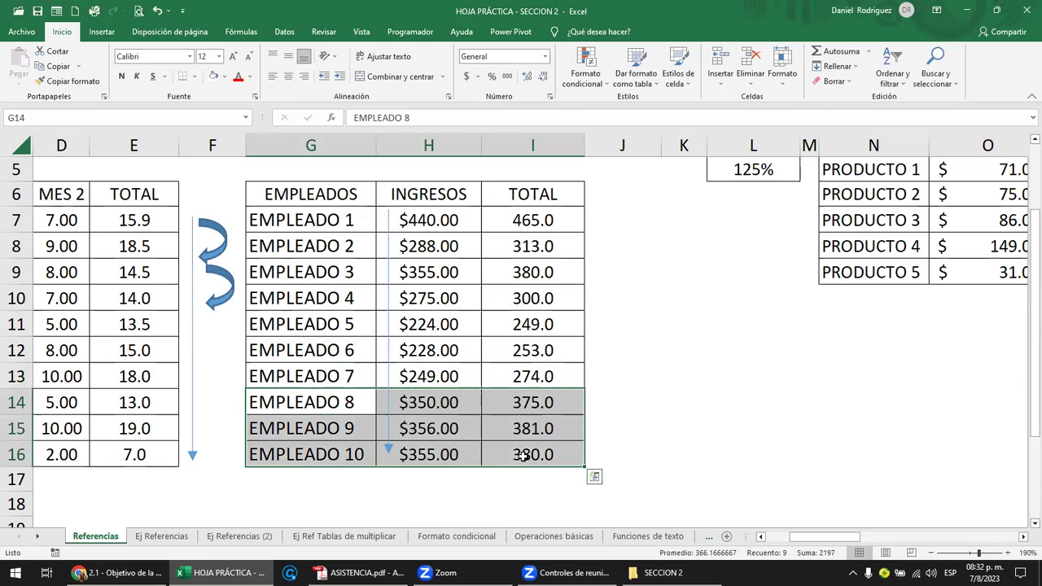
# Extend the vertical arrow beside INGRESOS down to row 16.
pyautogui.click(640, 439)
pyautogui.click(388, 391)
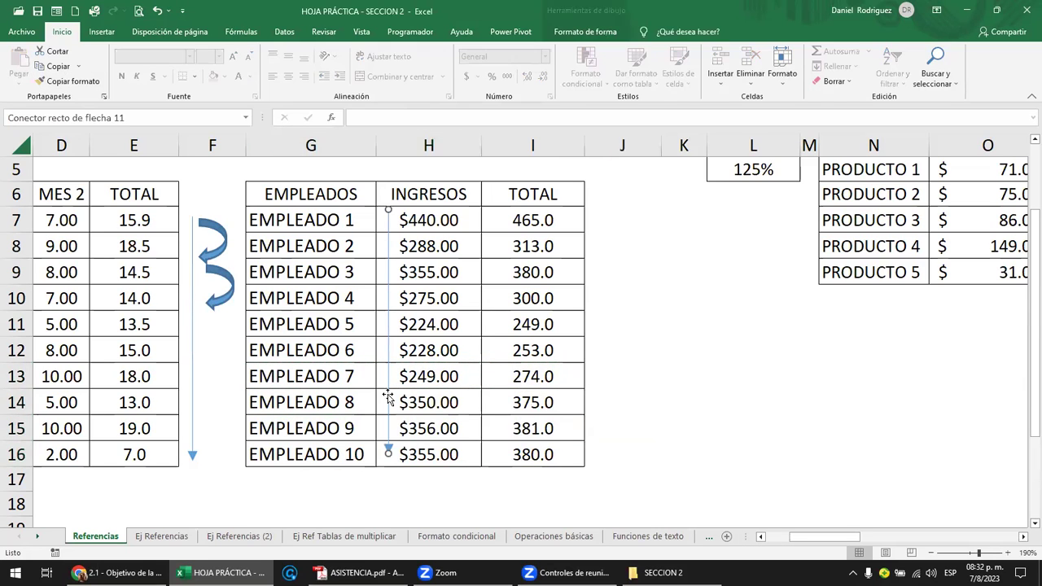
pyautogui.moveTo(393, 454); pyautogui.dragTo(386, 463)
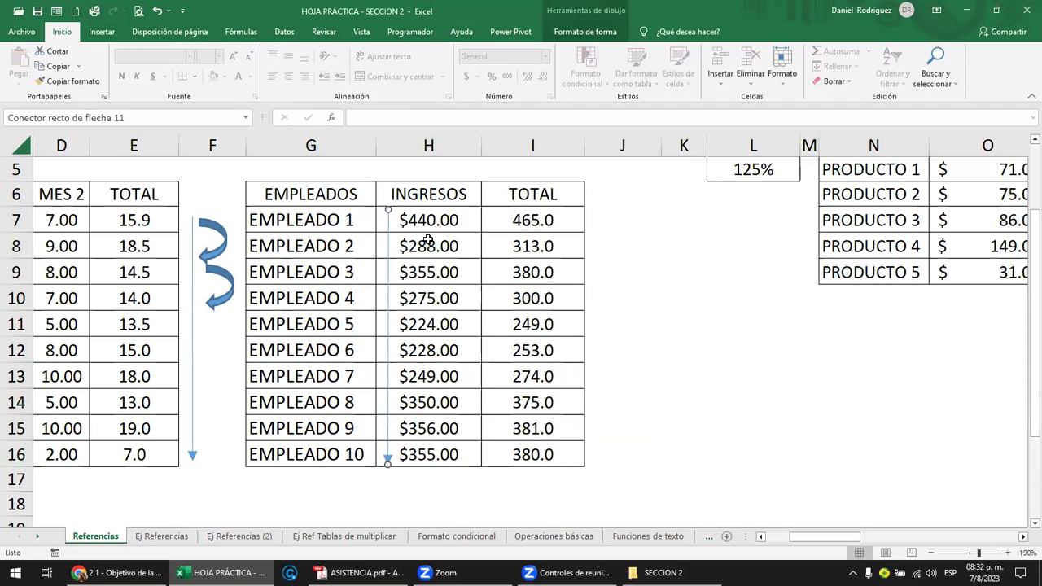
pyautogui.scroll(1, 439, 249)
pyautogui.keyDown('ctrl'); pyautogui.scroll(-1, 438, 249); pyautogui.keyUp('ctrl')
pyautogui.click(433, 302)
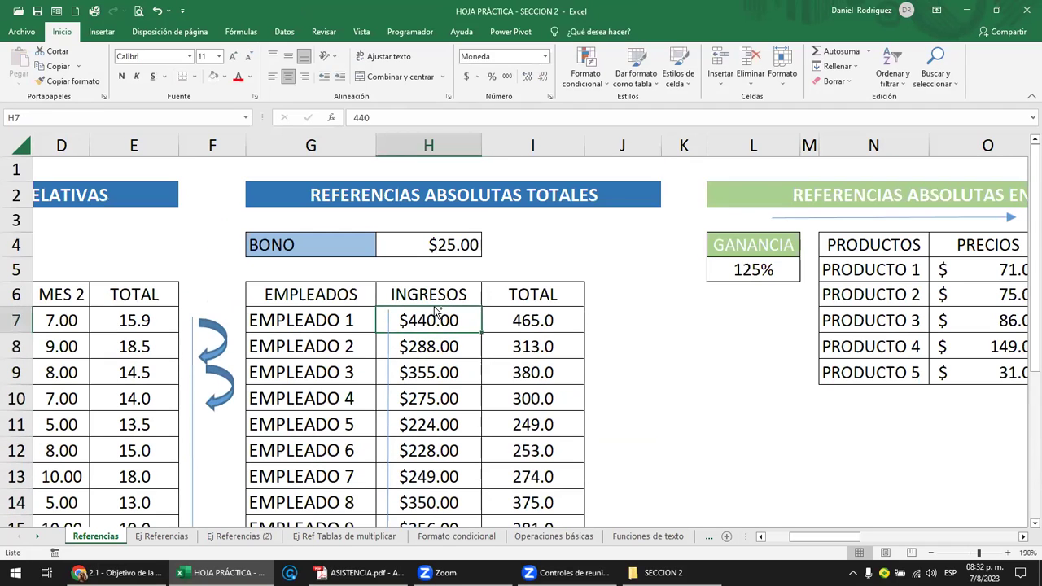
pyautogui.hscroll(-1, 433, 306)
pyautogui.keyDown('ctrl'); pyautogui.scroll(-1, 431, 306); pyautogui.keyUp('ctrl')
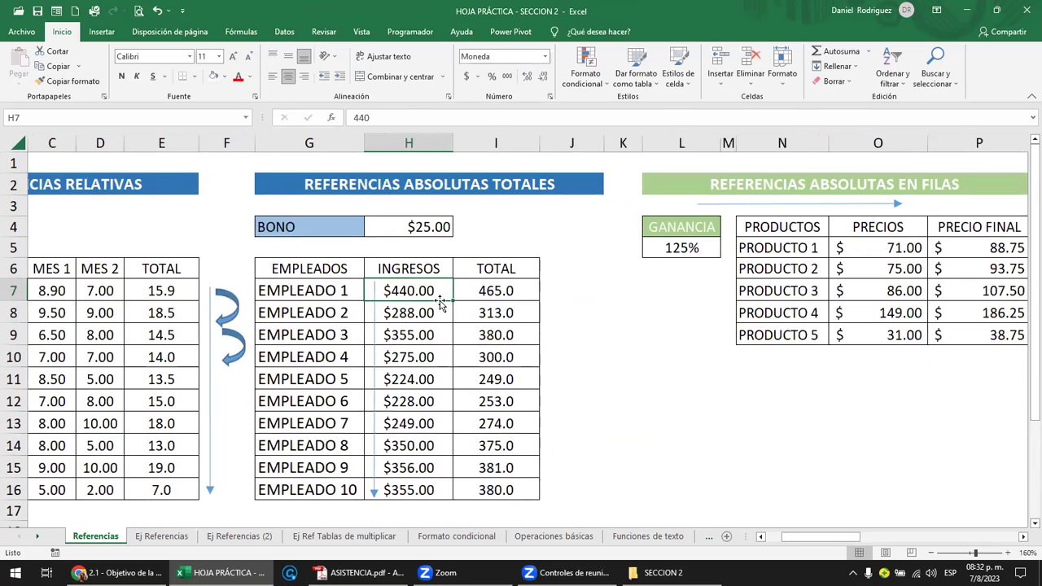
# Give the BONO amount cell H4 a yellow fill.
pyautogui.click(414, 227)
pyautogui.click(223, 77)
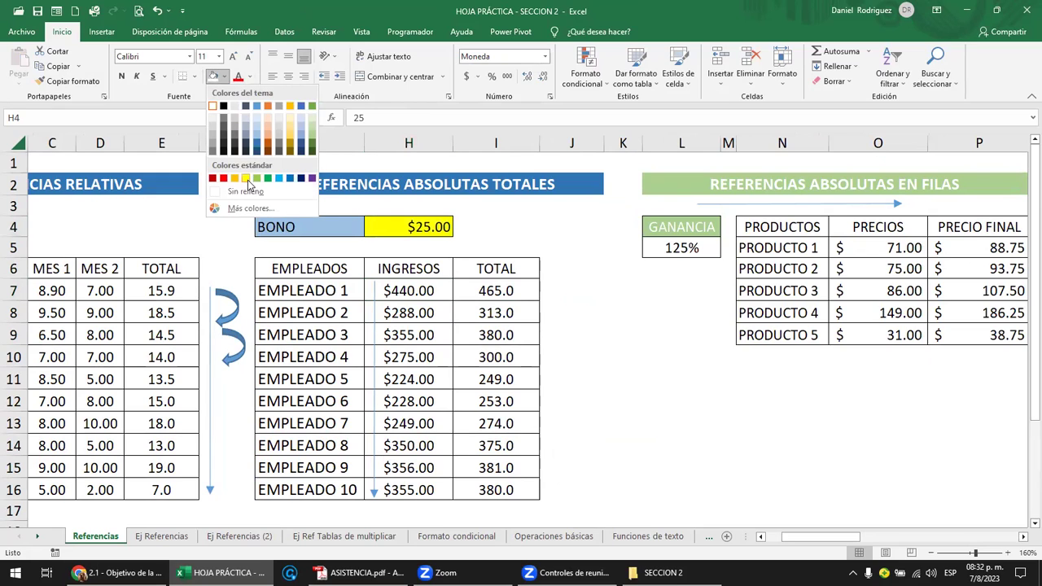
pyautogui.click(246, 179)
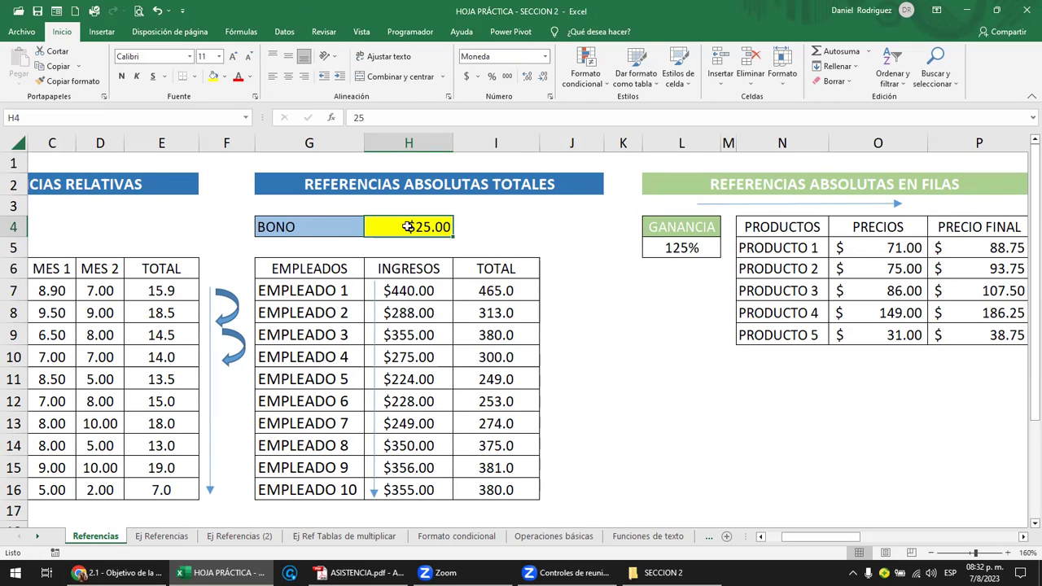
pyautogui.click(513, 291)
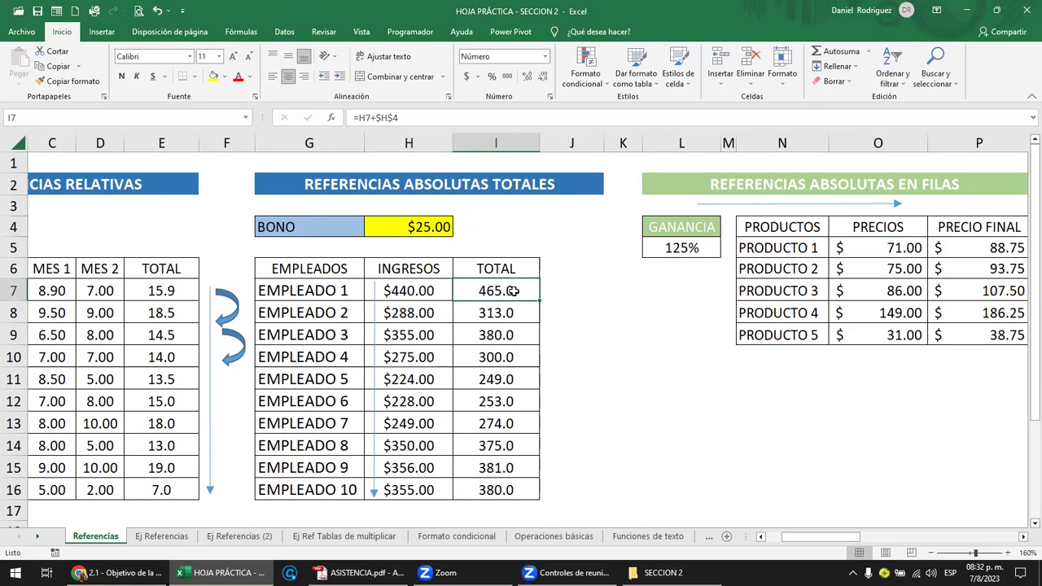
pyautogui.click(406, 224)
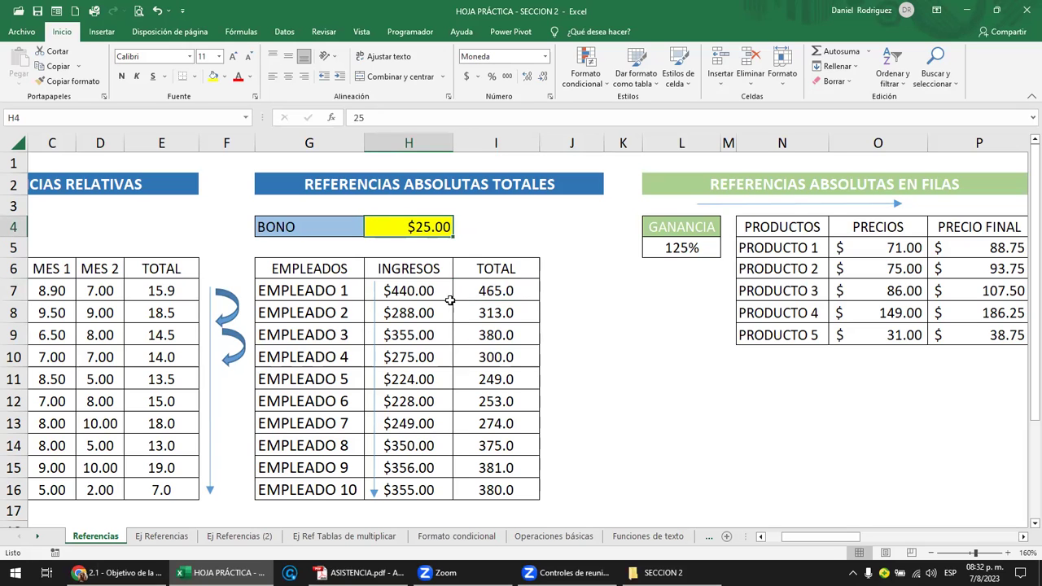
pyautogui.moveTo(423, 295); pyautogui.dragTo(407, 488)
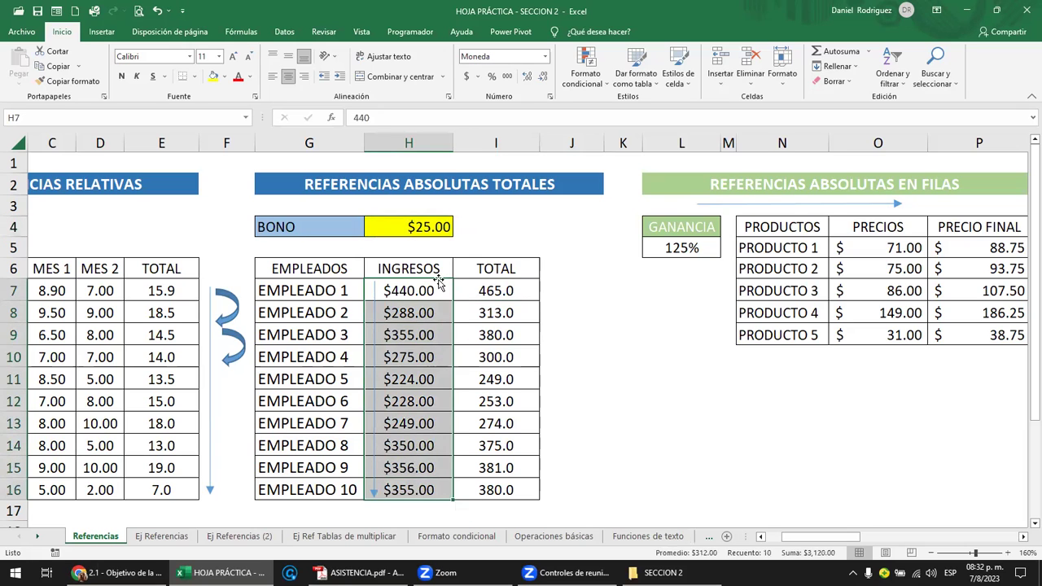
pyautogui.click(424, 228)
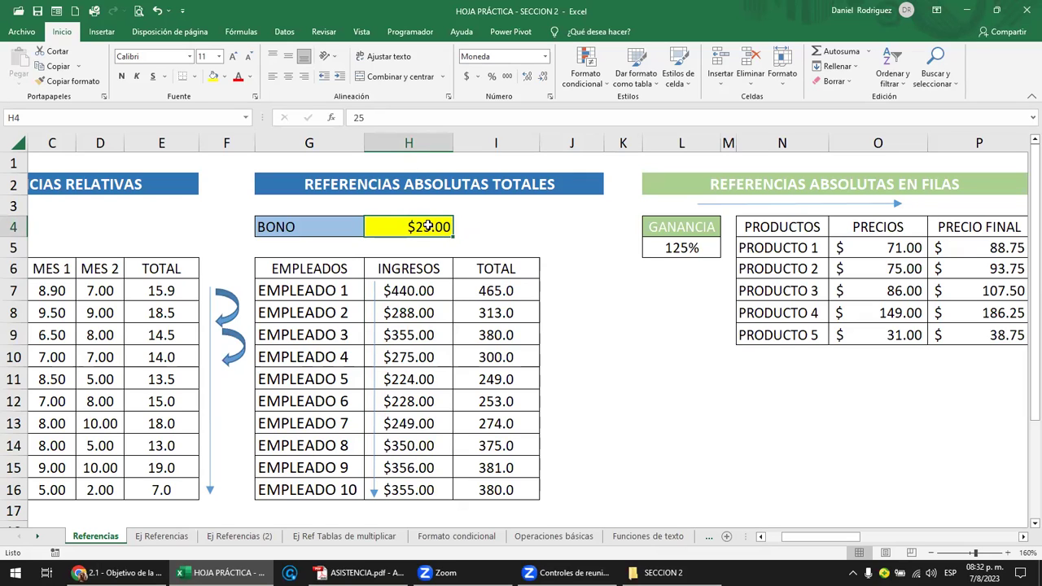
pyautogui.click(32, 117)
pyautogui.click(534, 292)
pyautogui.doubleClick(534, 292)
pyautogui.press('Escape')
pyautogui.doubleClick(503, 314)
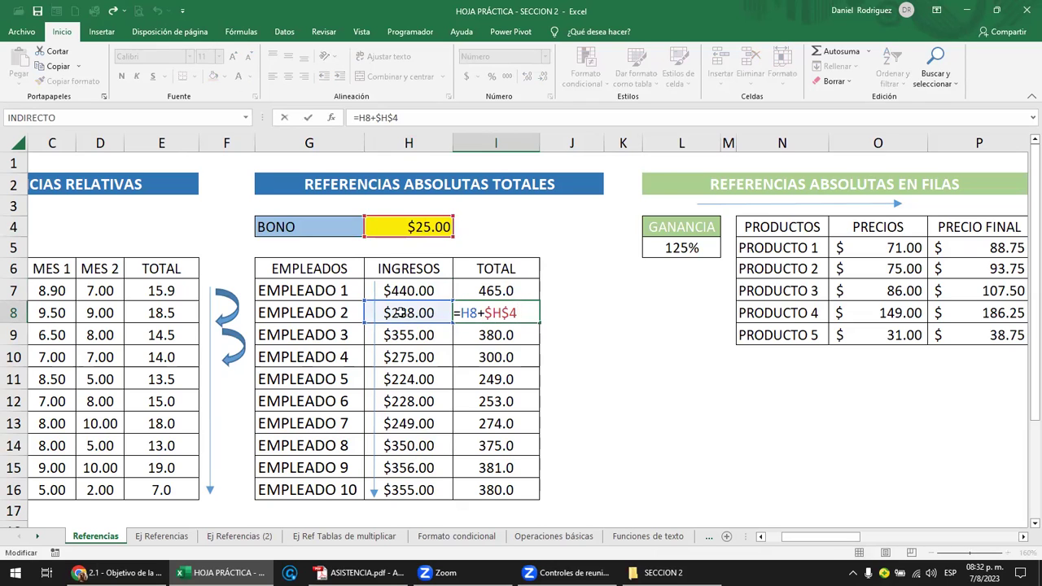
pyautogui.click(373, 448)
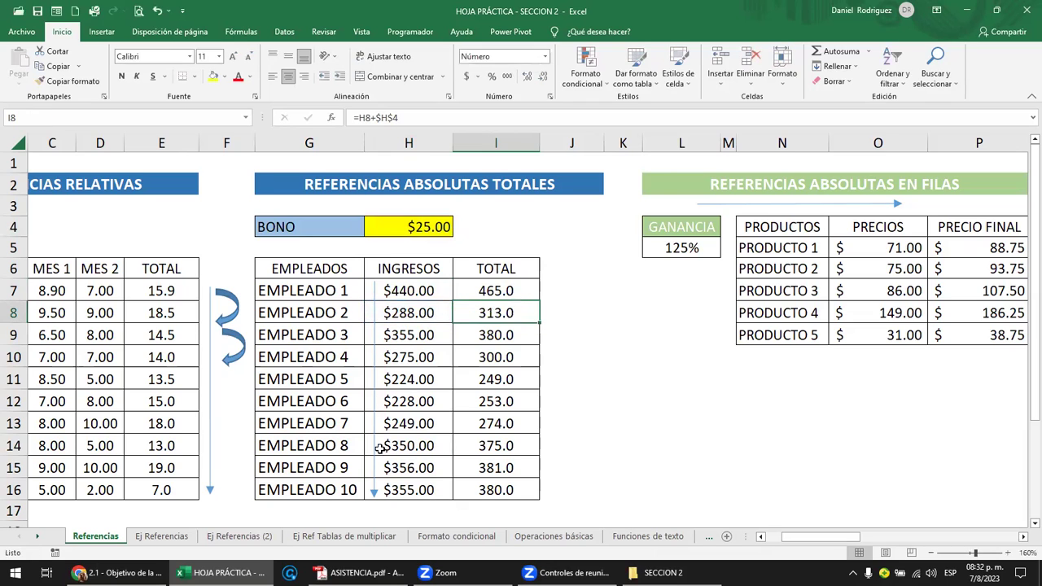
pyautogui.click(494, 462)
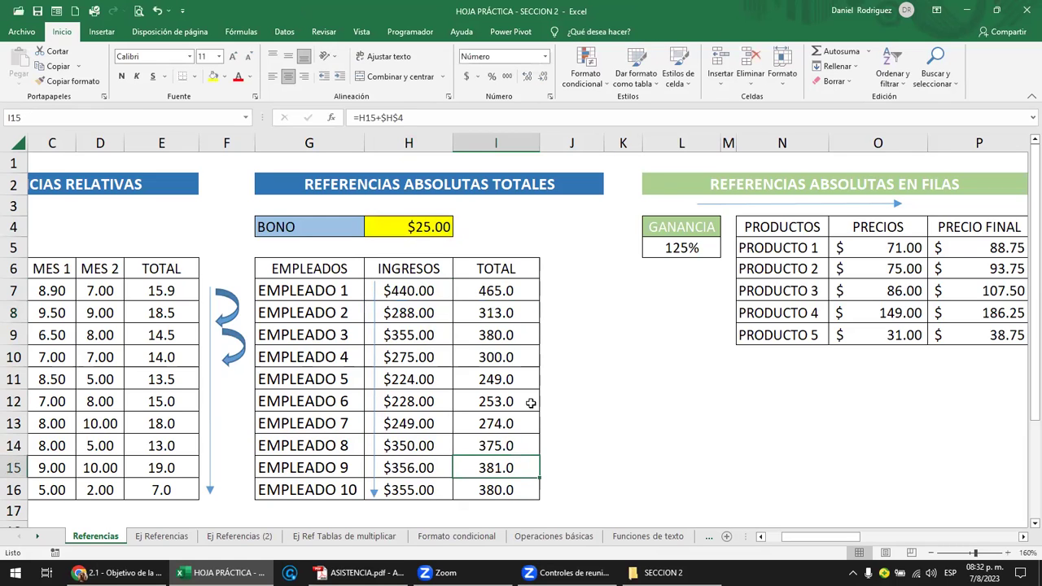
pyautogui.moveTo(506, 290); pyautogui.dragTo(495, 490)
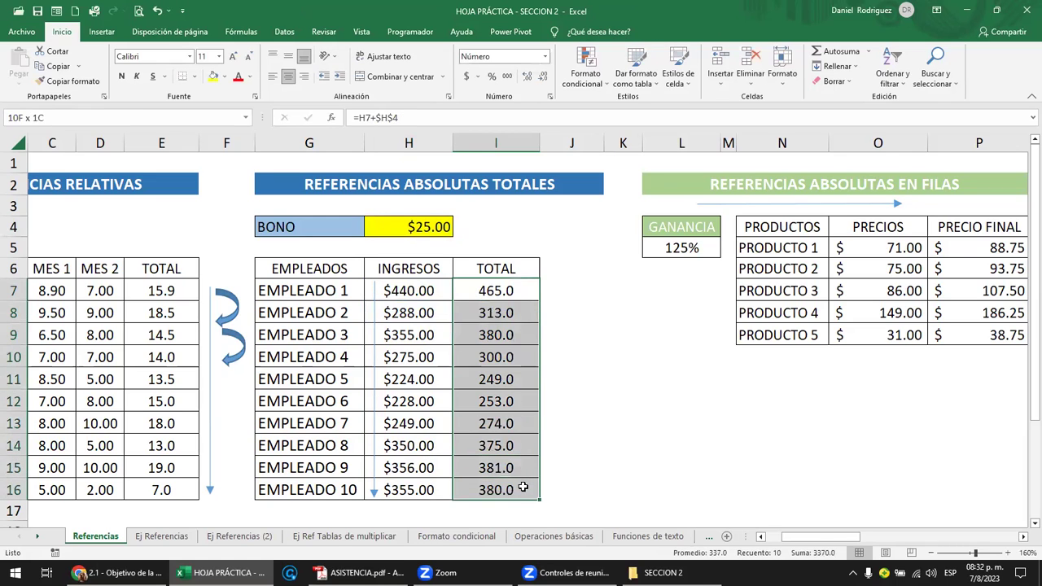
# Give TOTAL I7:I16 the Contabilidad format ($ 465.00) and set its font colour back to Automático.
pyautogui.click(546, 59)
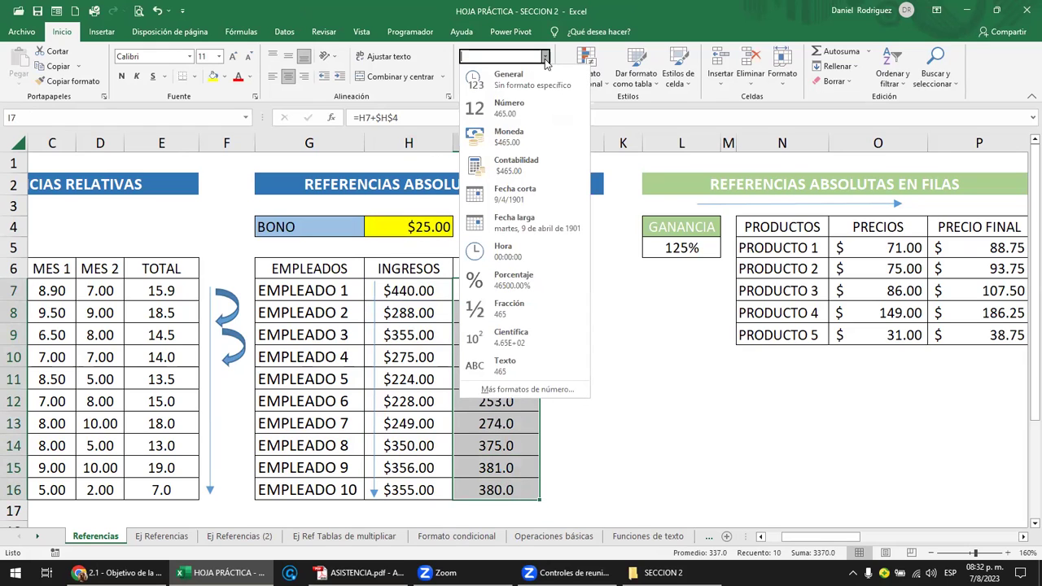
pyautogui.click(514, 165)
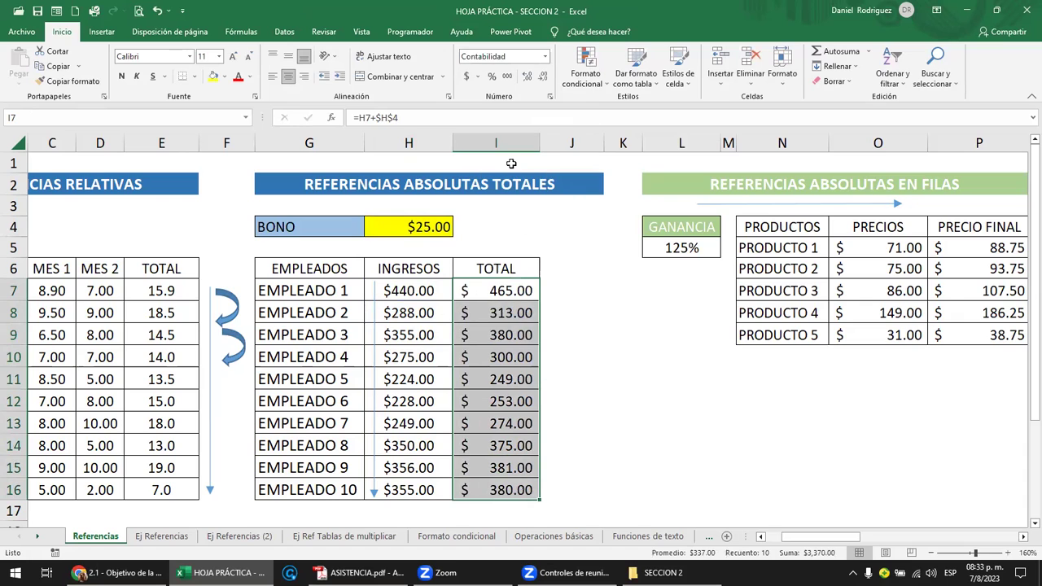
pyautogui.click(570, 297)
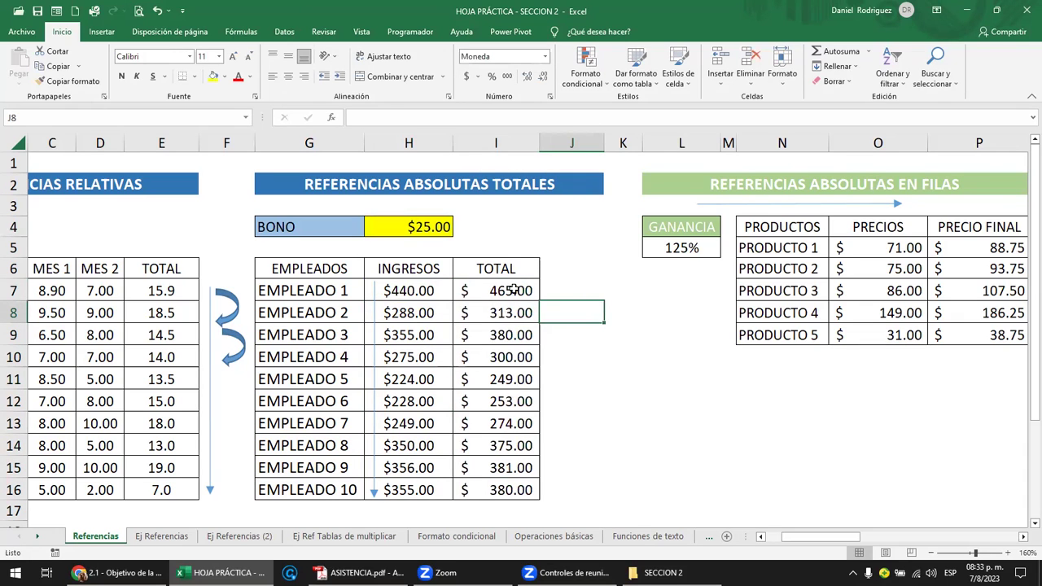
pyautogui.moveTo(511, 289); pyautogui.dragTo(506, 491)
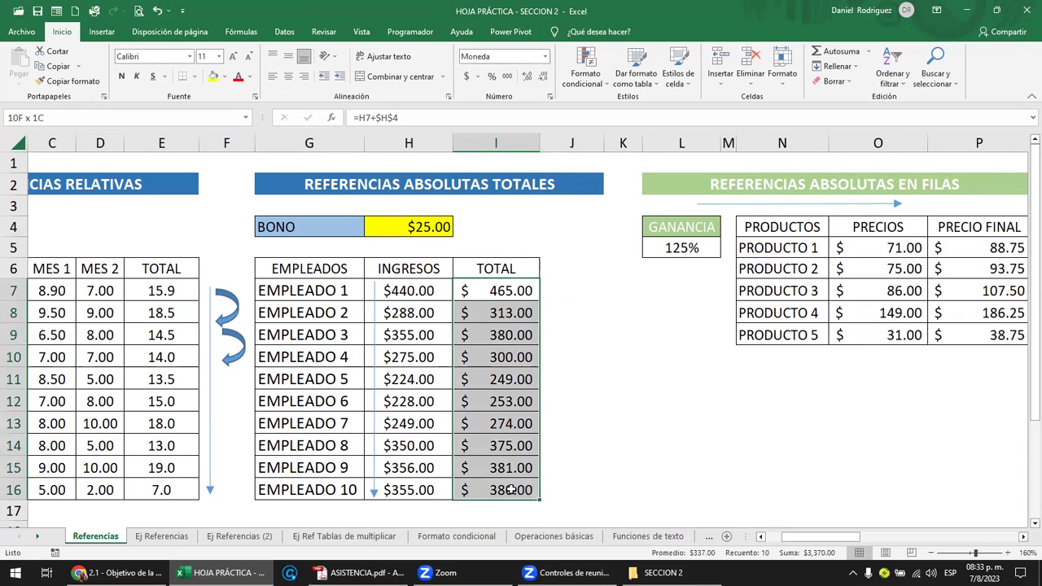
pyautogui.click(237, 76)
pyautogui.click(252, 76)
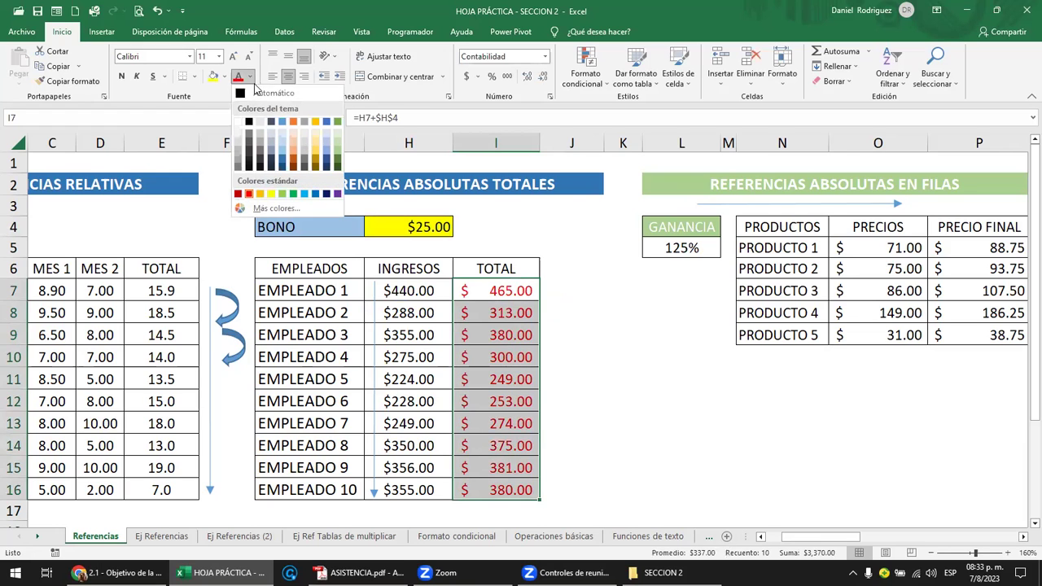
pyautogui.click(254, 95)
pyautogui.click(566, 271)
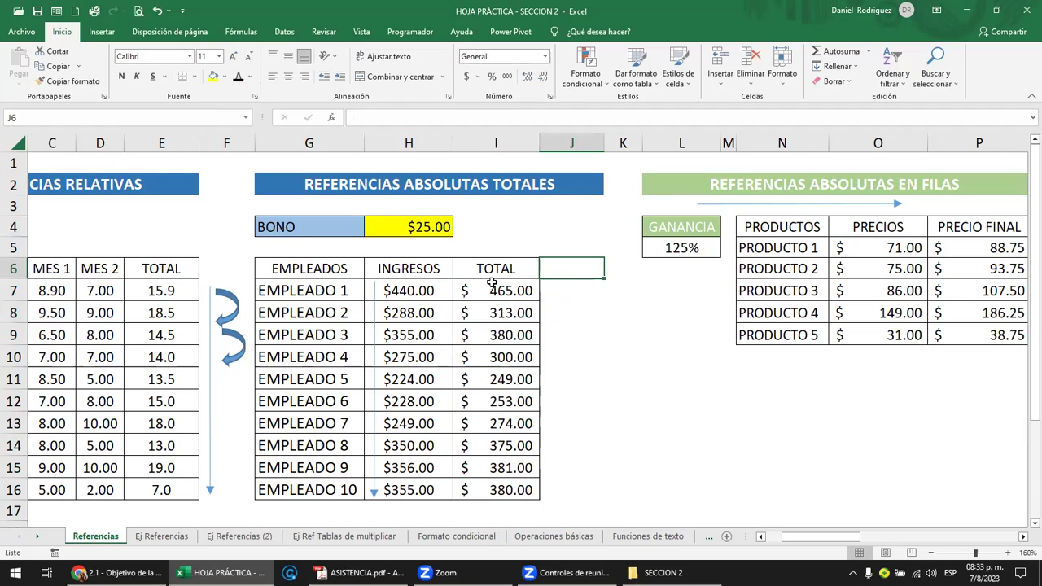
# Test BONO in H4 with 28, then with 0, and watch I7 update.
pyautogui.click(438, 229)
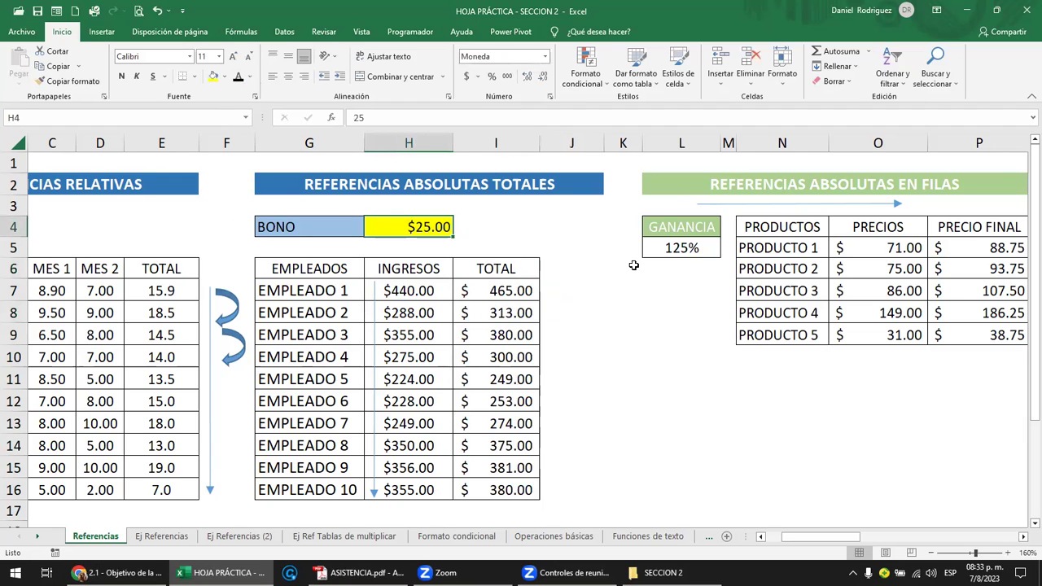
pyautogui.write('28')
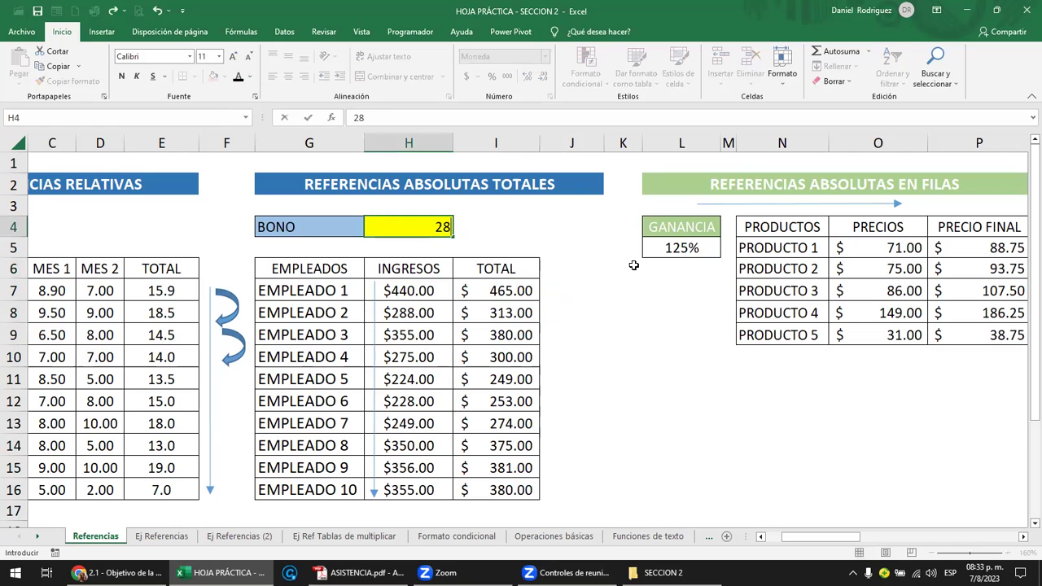
pyautogui.press('Return')
pyautogui.click(504, 291)
pyautogui.click(429, 231)
pyautogui.write('0')
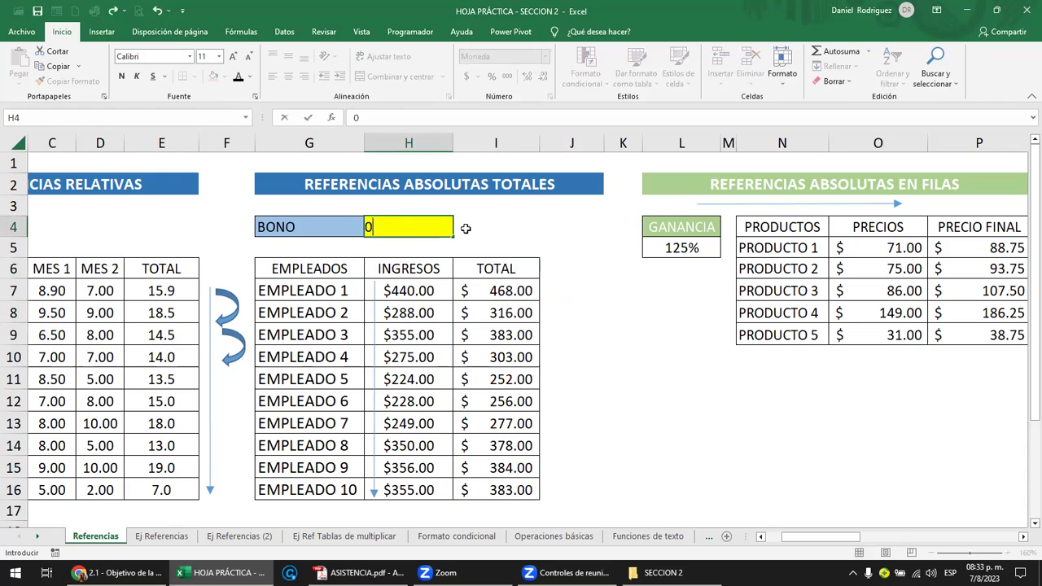
pyautogui.press('Return')
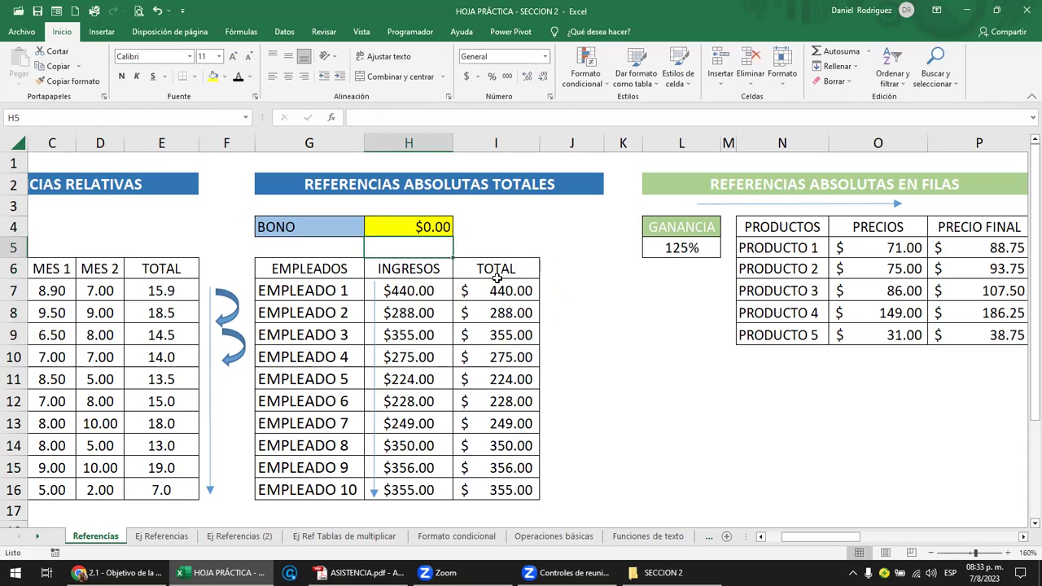
# Replace I7's bonus reference with a fixed 25, giving =H7+25.
pyautogui.click(502, 291)
pyautogui.doubleClick(504, 291)
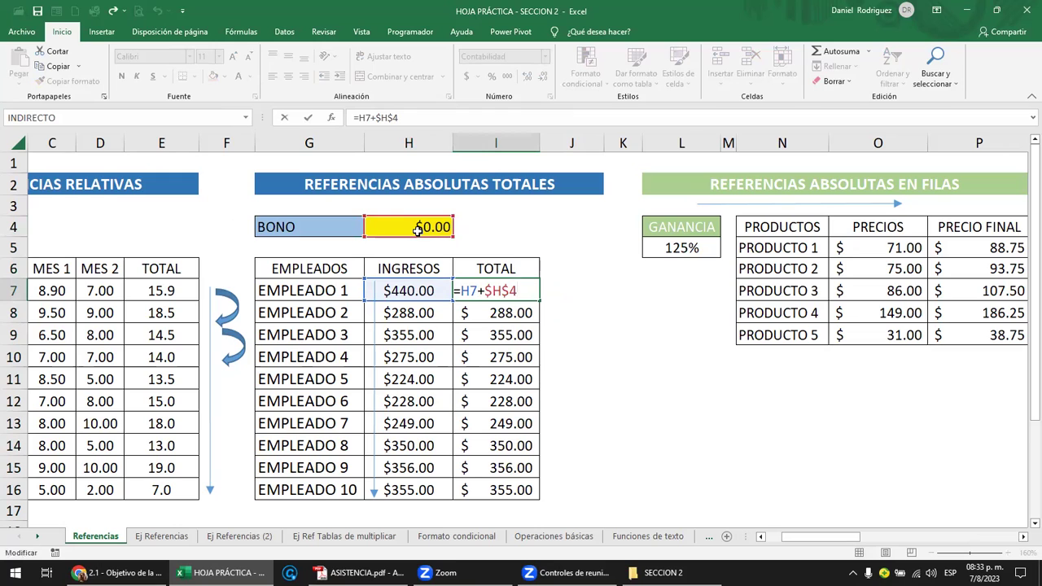
pyautogui.press('Escape')
pyautogui.press('F2')
pyautogui.press('BackSpace')
pyautogui.press('BackSpace')
pyautogui.press('BackSpace')
pyautogui.press('BackSpace')
pyautogui.write('25')
pyautogui.press('Return')
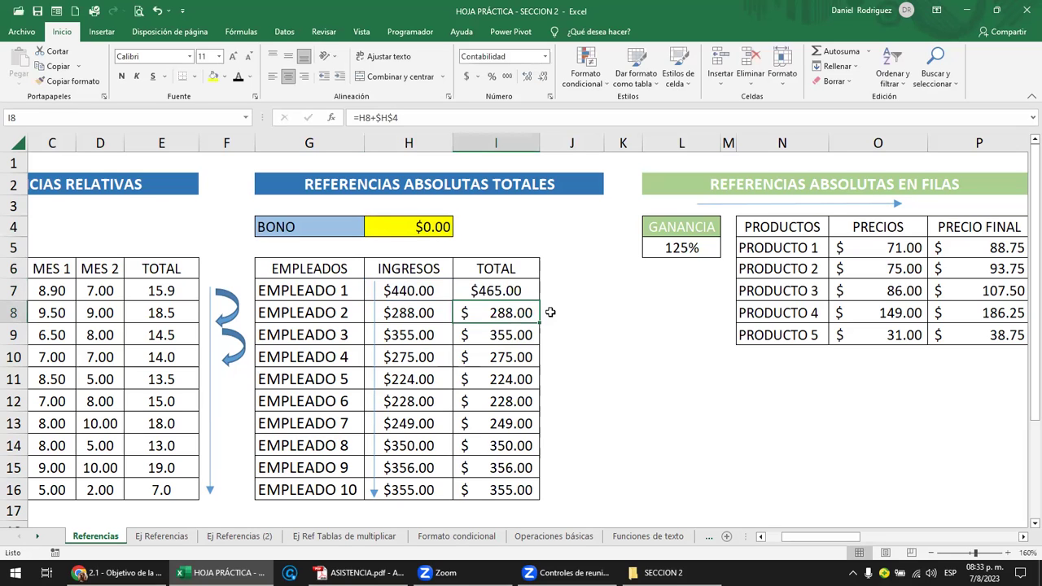
# Set BONO in H4 back to 25 and check I7's hard-coded formula.
pyautogui.click(425, 226)
pyautogui.write('25')
pyautogui.press('Return')
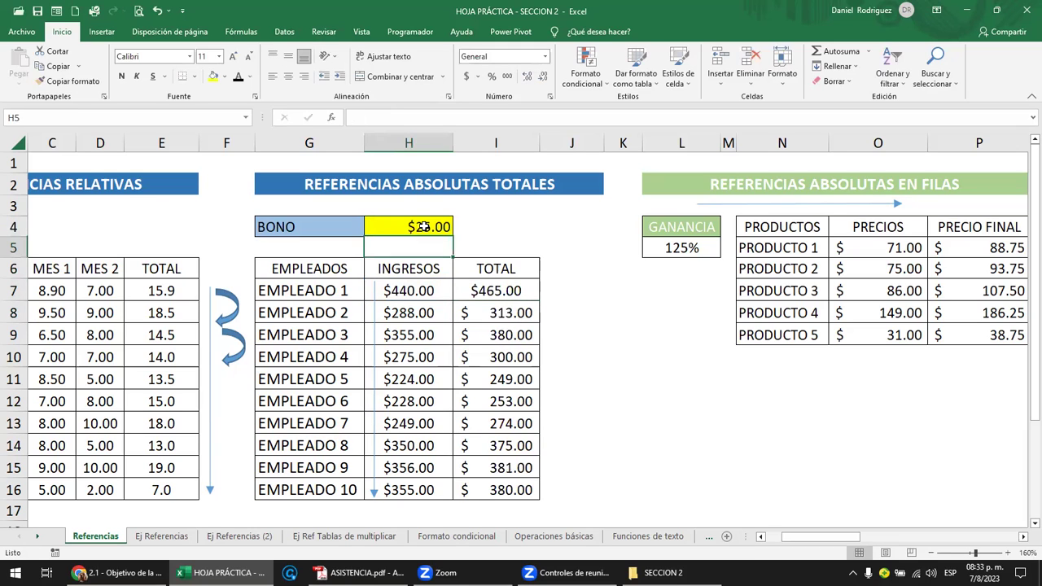
pyautogui.click(522, 290)
pyautogui.doubleClick(521, 291)
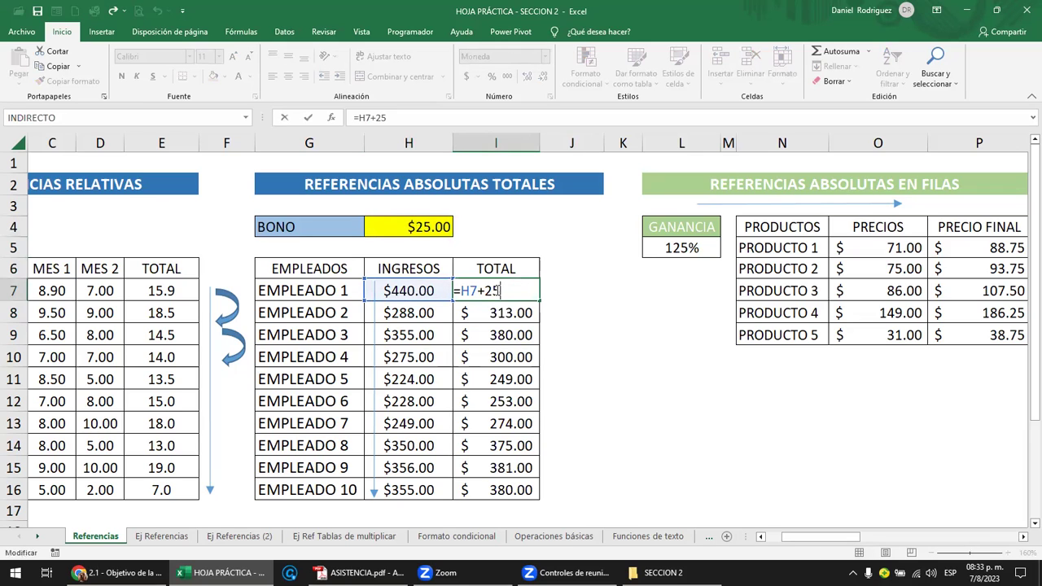
# Undo the edit so I7 again holds =H7+$H$4, showing $465.00.
pyautogui.press('Escape')
pyautogui.click(525, 312)
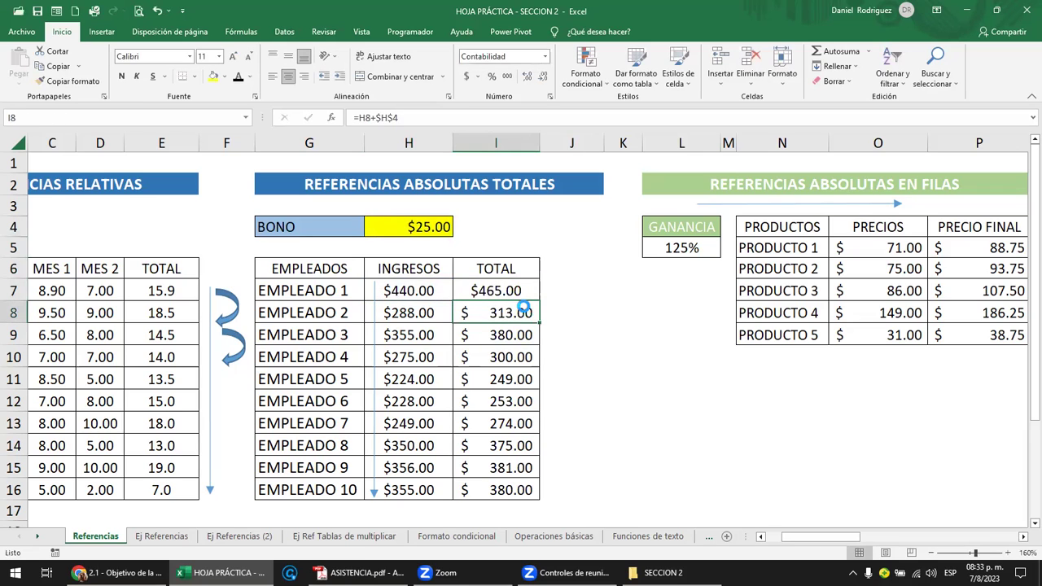
pyautogui.moveTo(525, 323); pyautogui.dragTo(525, 308)
pyautogui.hotkey('ctrl', 'z')
pyautogui.press('F2')
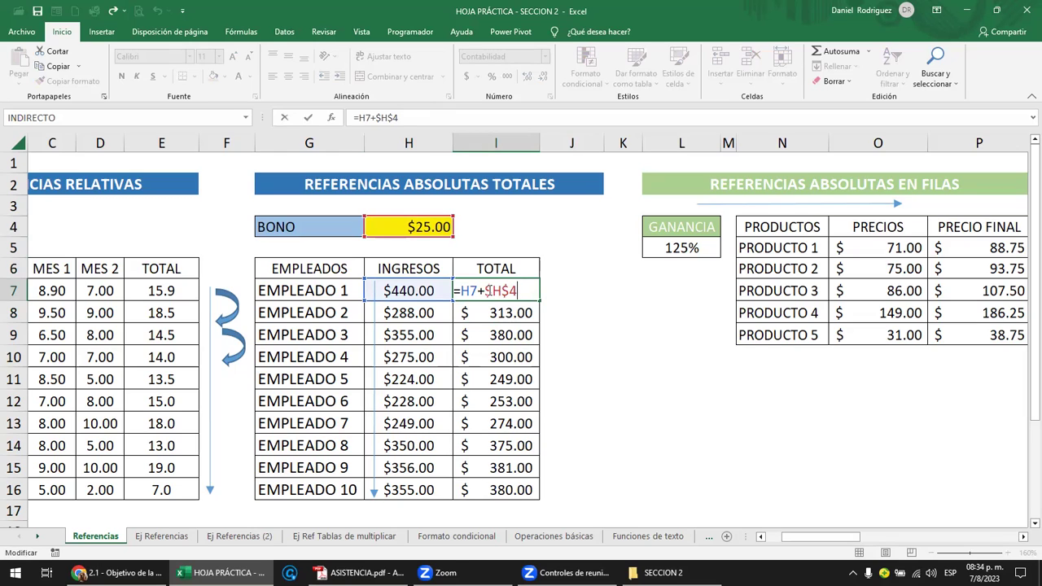
pyautogui.click(612, 291)
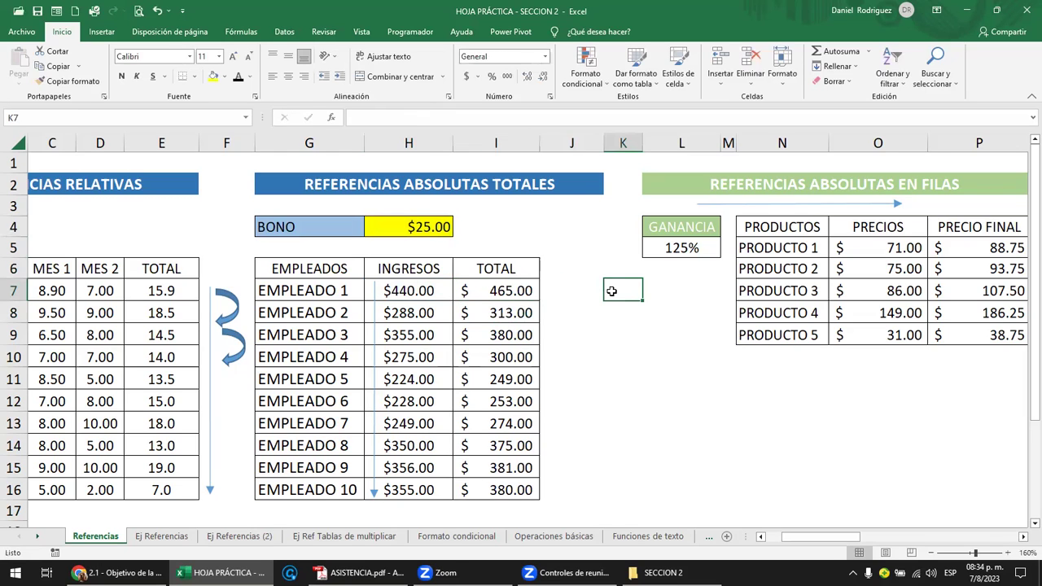
# Highlight columns G:J, BONO H4 and INGRESOS H7:H16 to explain the absolute reference.
pyautogui.moveTo(309, 144); pyautogui.dragTo(558, 143)
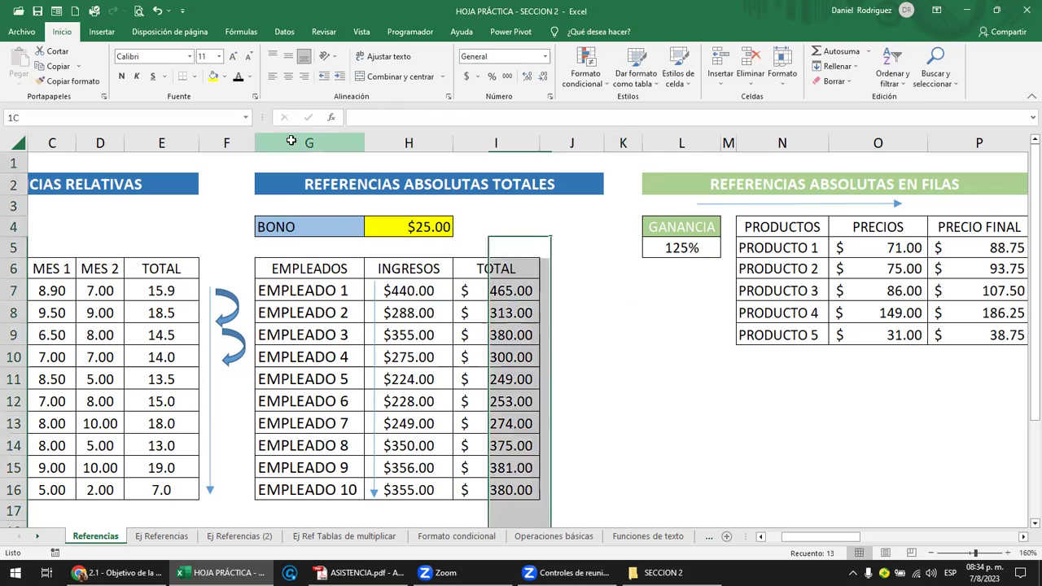
pyautogui.click(419, 226)
pyautogui.moveTo(436, 283); pyautogui.dragTo(394, 482)
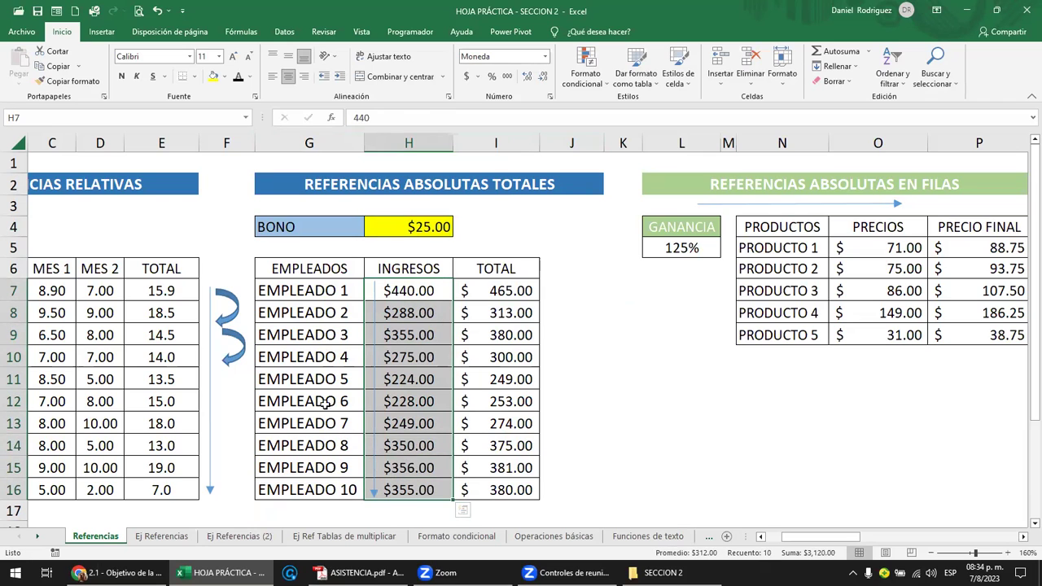
pyautogui.click(606, 334)
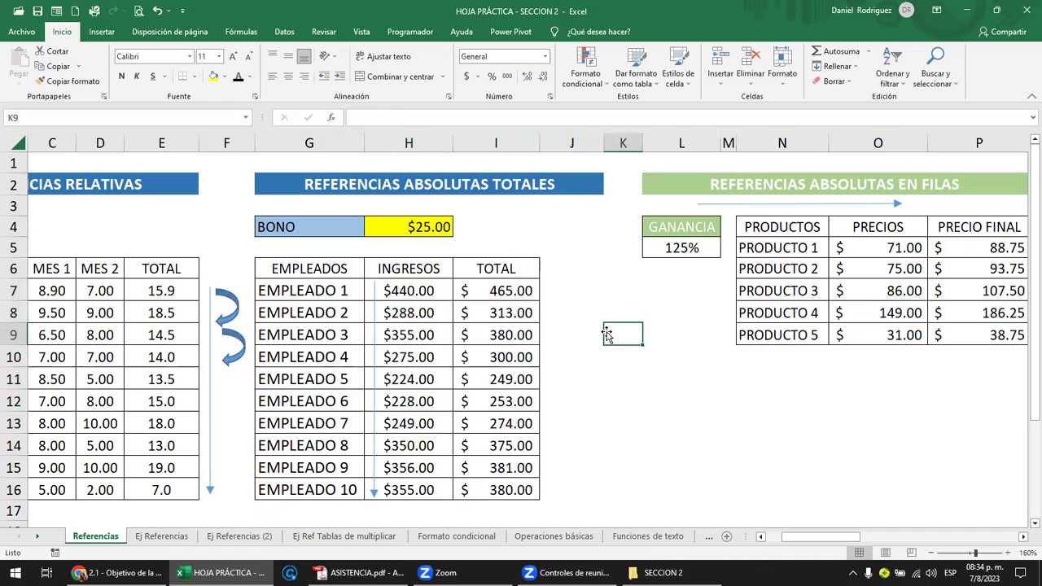
pyautogui.click(676, 279)
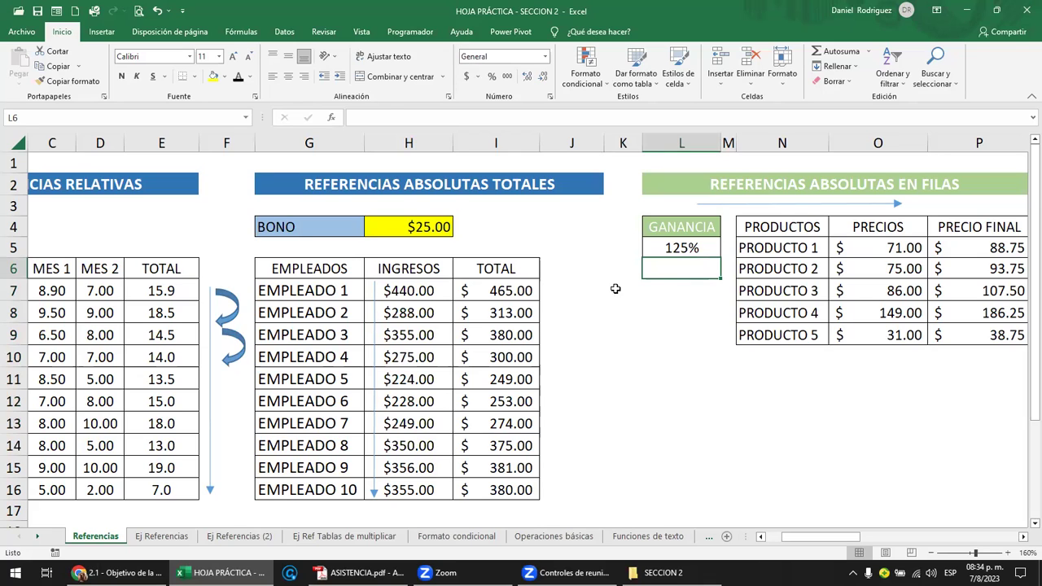
# Highlight the $H$4 reference in I7's formula without changing it, then select H4.
pyautogui.click(504, 290)
pyautogui.doubleClick(504, 293)
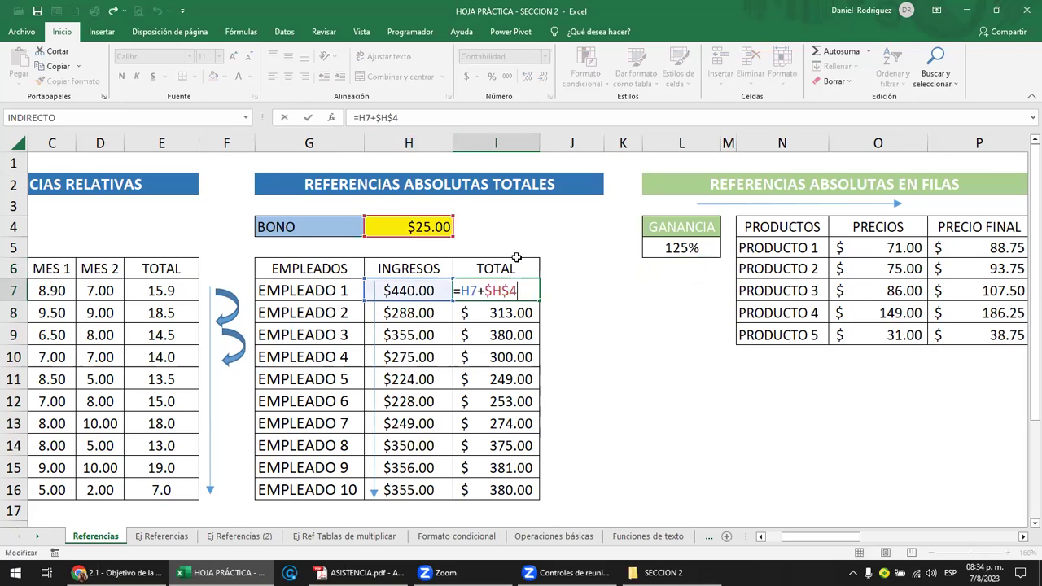
pyautogui.moveTo(486, 290); pyautogui.dragTo(502, 291)
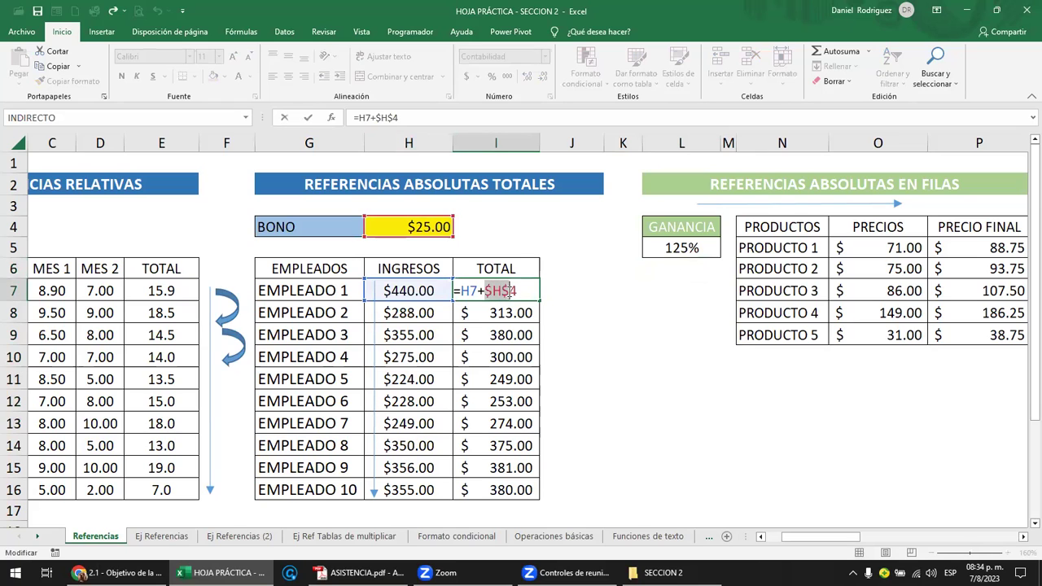
pyautogui.click(581, 306)
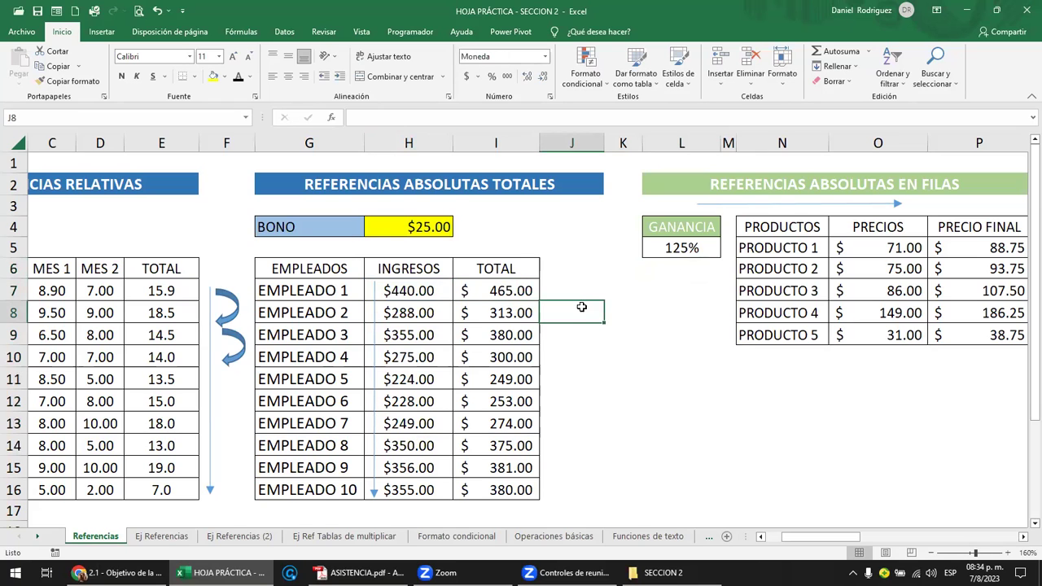
pyautogui.click(436, 227)
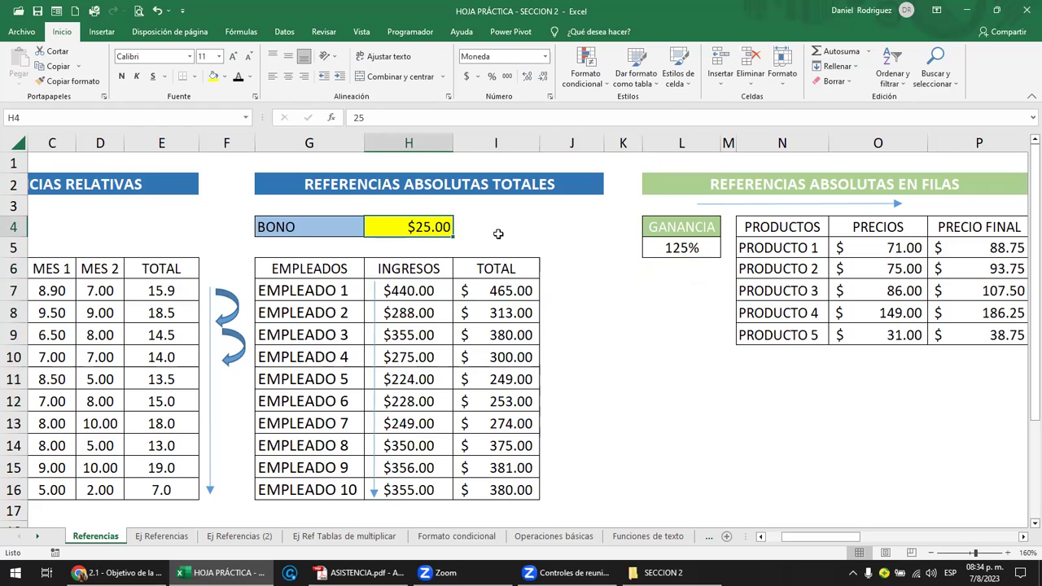
# Zoom in to 190% and return to the BONO amount in H4.
pyautogui.click(681, 286)
pyautogui.press('Right')
pyautogui.press('Right')
pyautogui.press('Right')
pyautogui.press('Right')
pyautogui.press('Right')
pyautogui.press('Right')
pyautogui.press('Right')
pyautogui.press('Right')
pyautogui.press('Right')
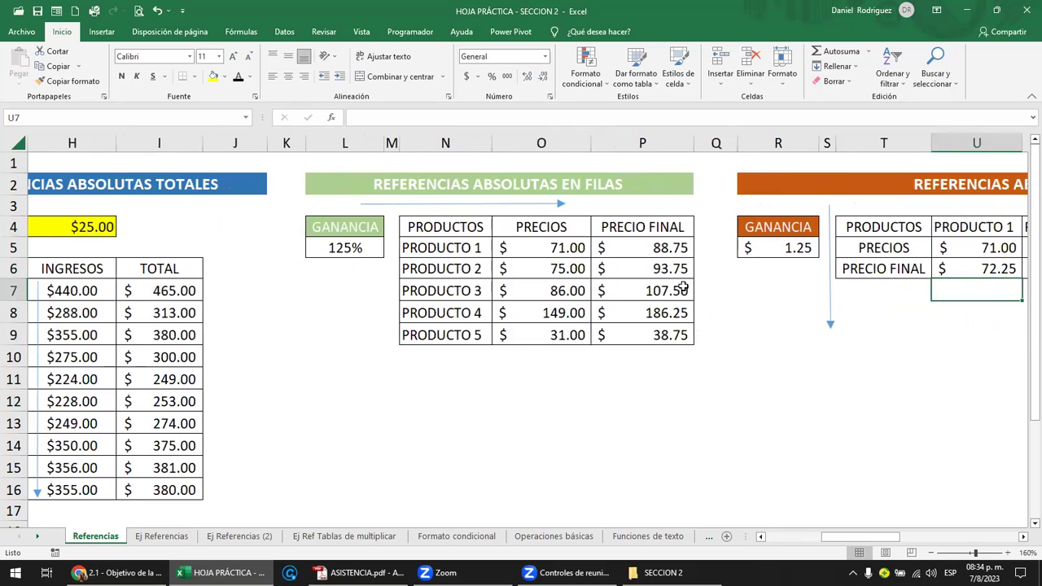
pyautogui.scroll(1, 546, 348)
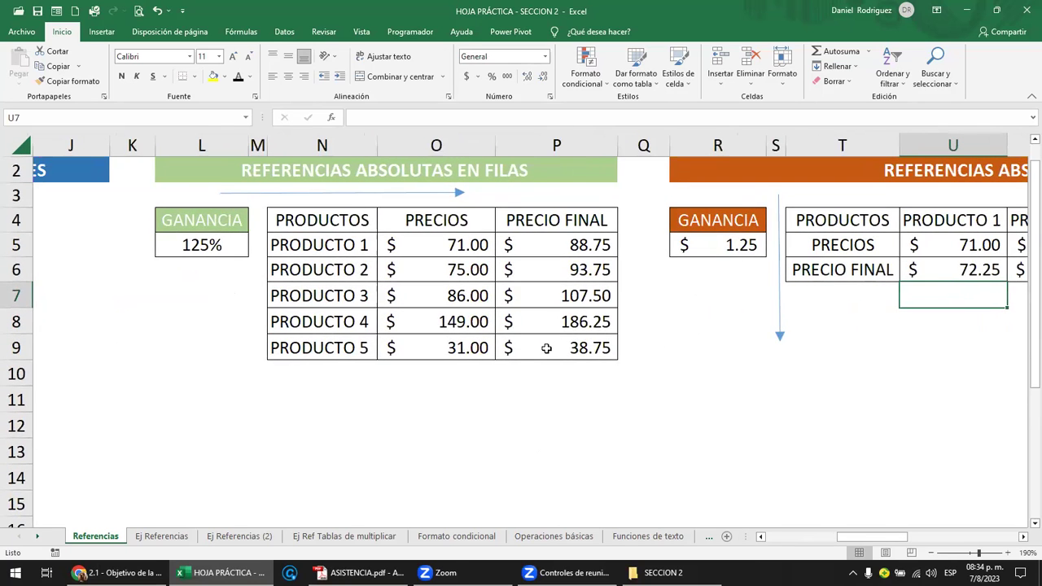
pyautogui.scroll(1, 546, 347)
pyautogui.click(310, 194)
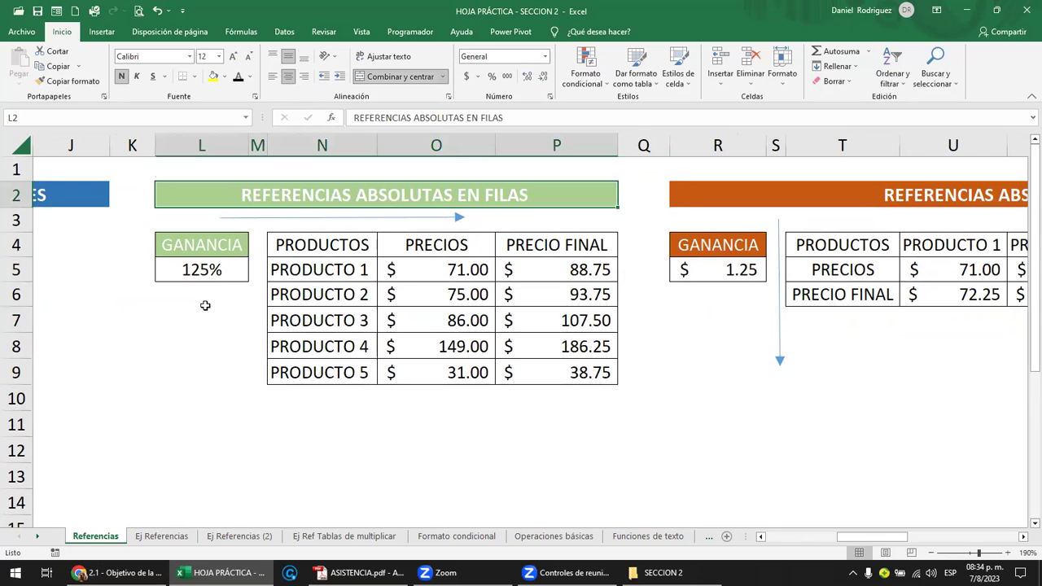
pyautogui.click(194, 301)
pyautogui.press('Left')
pyautogui.press('Left')
pyautogui.press('Left')
pyautogui.press('Left')
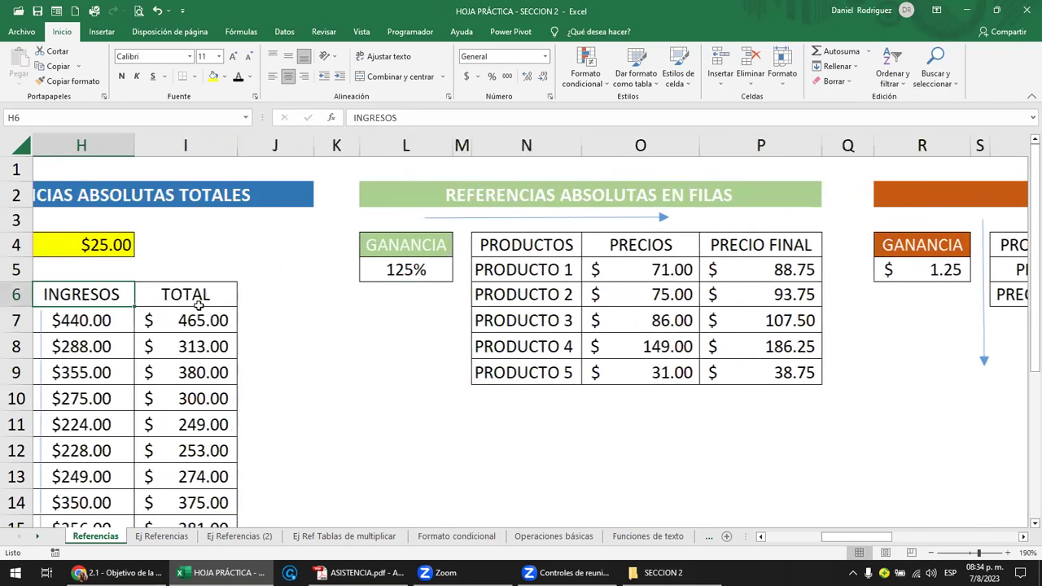
pyautogui.press('Left')
pyautogui.press('Left')
pyautogui.click(294, 245)
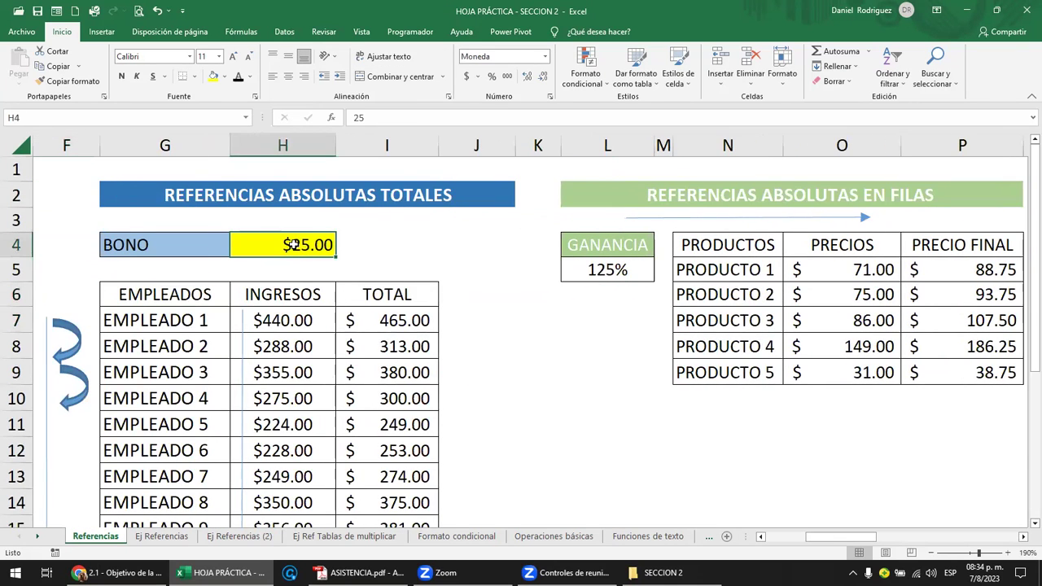
# Draw a four-way block arrow shape beside the $25.00 BONO cell.
pyautogui.click(107, 33)
pyautogui.click(209, 52)
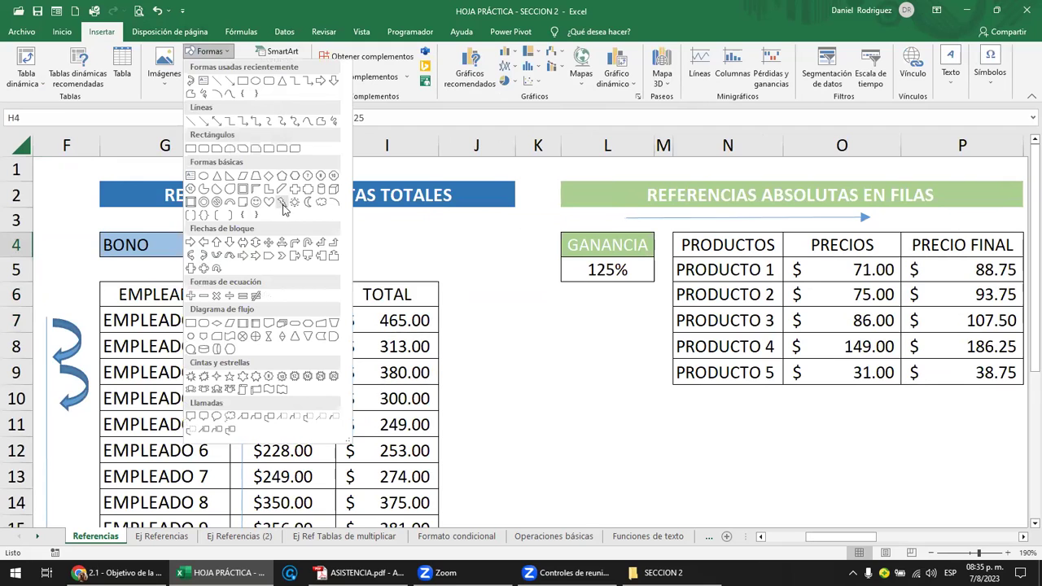
pyautogui.click(277, 243)
pyautogui.moveTo(370, 241)
pyautogui.mouseDown()
pyautogui.moveTo(429, 256)
pyautogui.moveTo(427, 268)
pyautogui.moveTo(385, 248)
pyautogui.mouseUp()
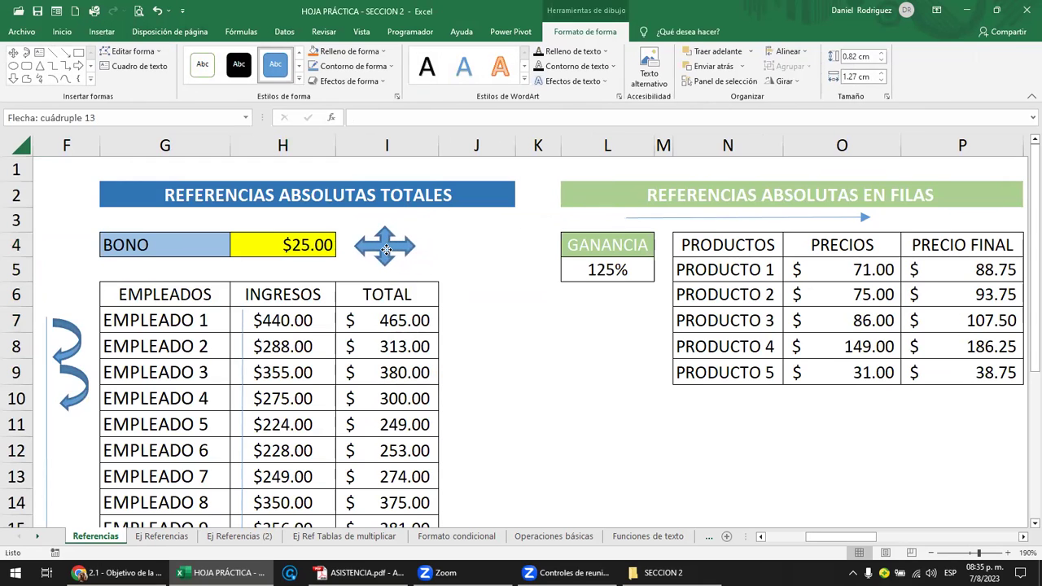
pyautogui.click(482, 246)
pyautogui.press('Escape')
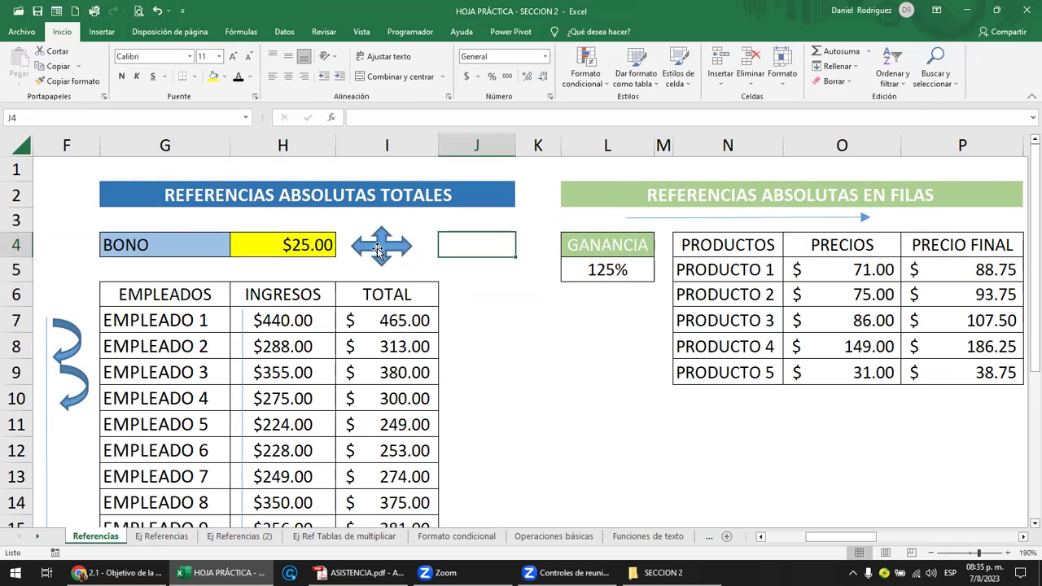
pyautogui.click(506, 289)
pyautogui.press('Right')
pyautogui.press('Right')
pyautogui.press('Right')
pyautogui.press('Right')
pyautogui.press('Right')
pyautogui.press('Right')
pyautogui.press('Right')
pyautogui.press('Right')
pyautogui.press('Right')
pyautogui.press('Right')
pyautogui.press('Right')
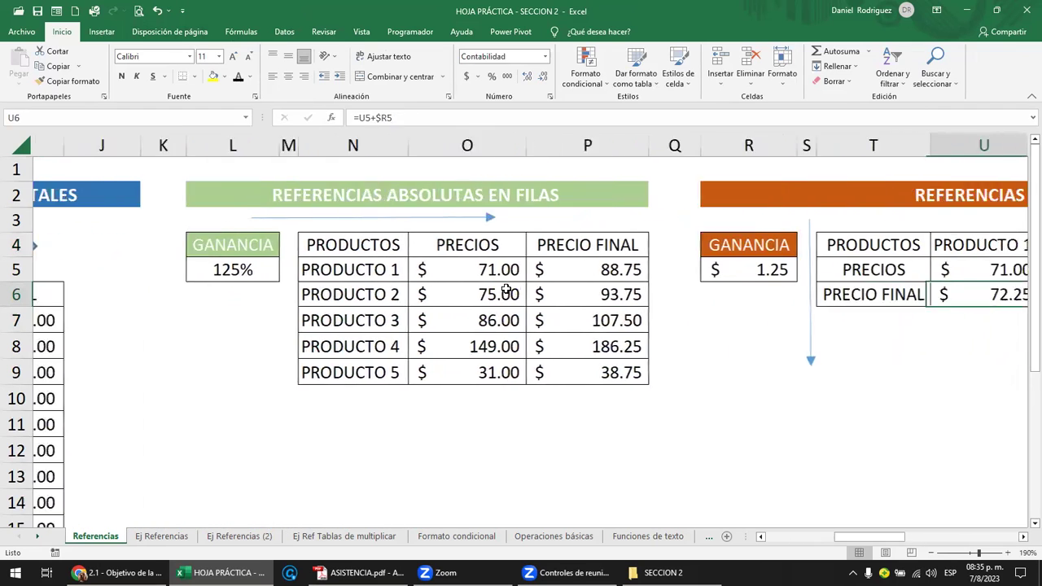
pyautogui.press('Right')
pyautogui.click(210, 194)
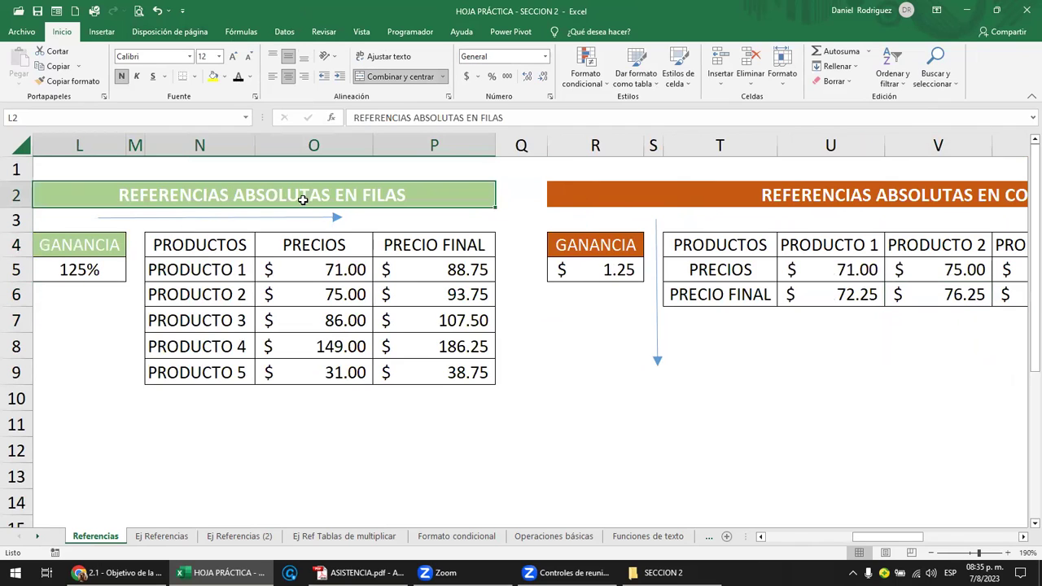
pyautogui.click(244, 218)
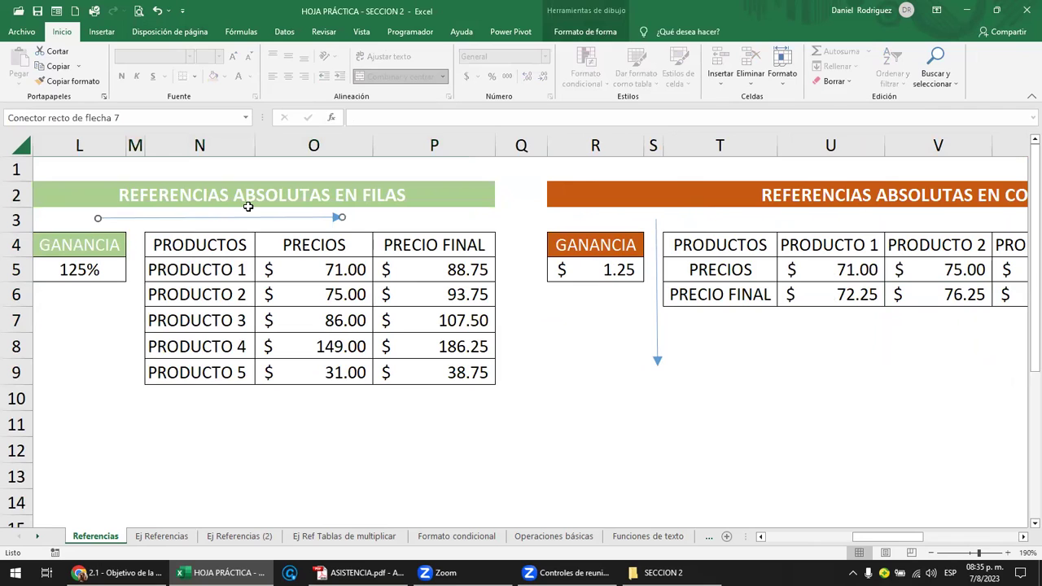
pyautogui.click(122, 311)
pyautogui.press('Left')
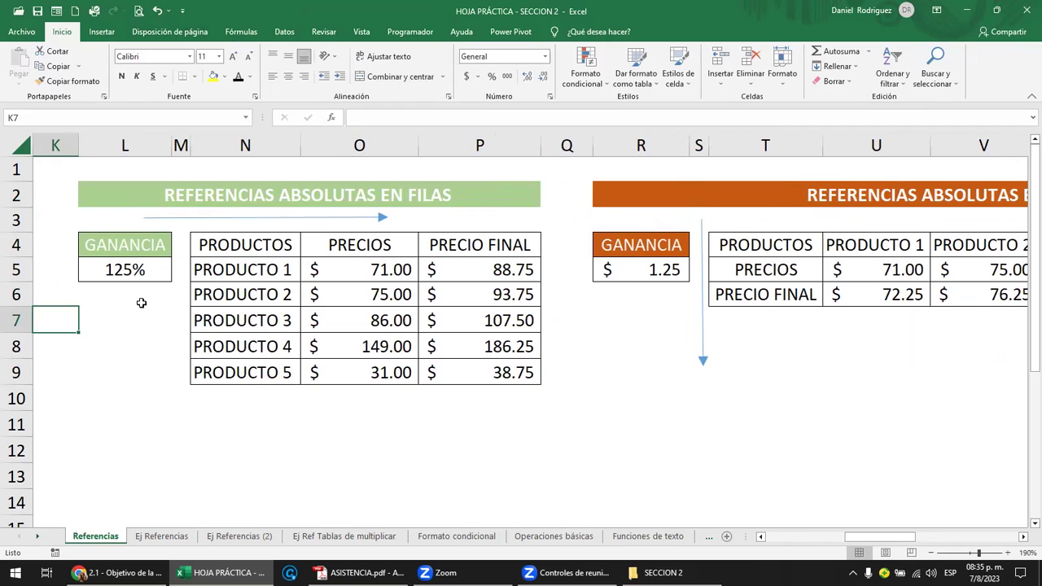
pyautogui.click(141, 303)
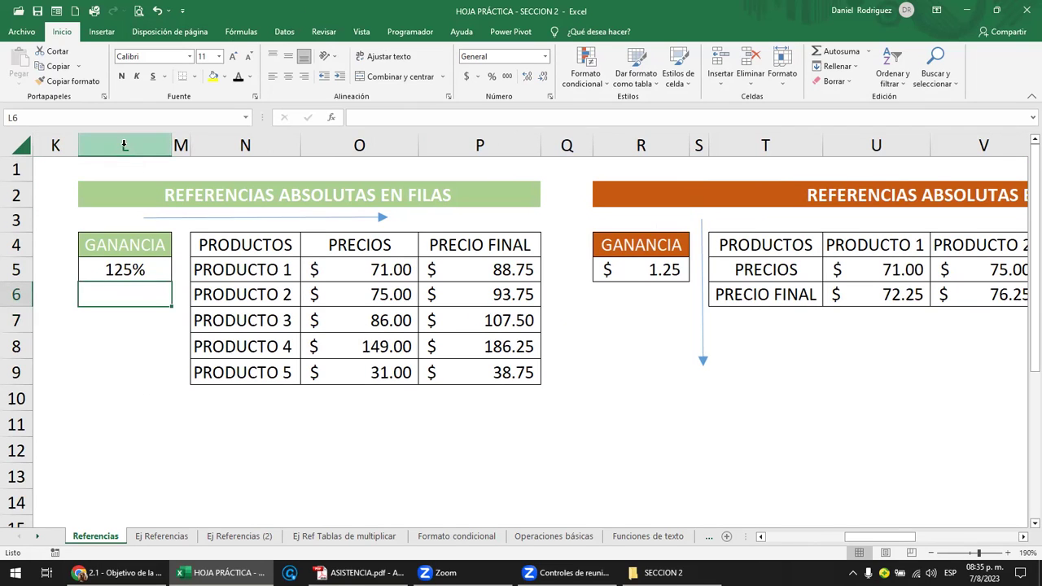
pyautogui.click(119, 270)
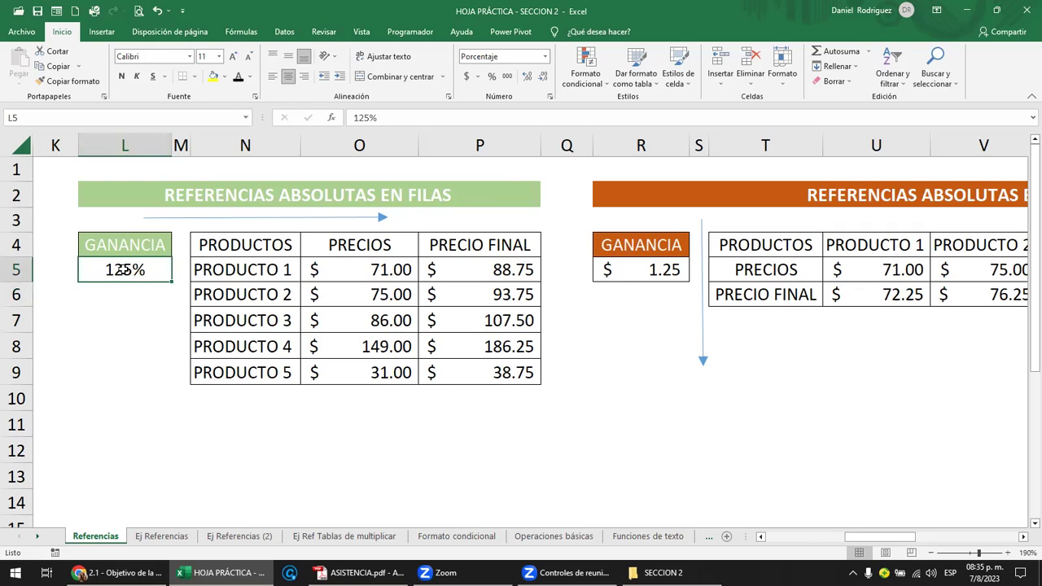
pyautogui.click(394, 271)
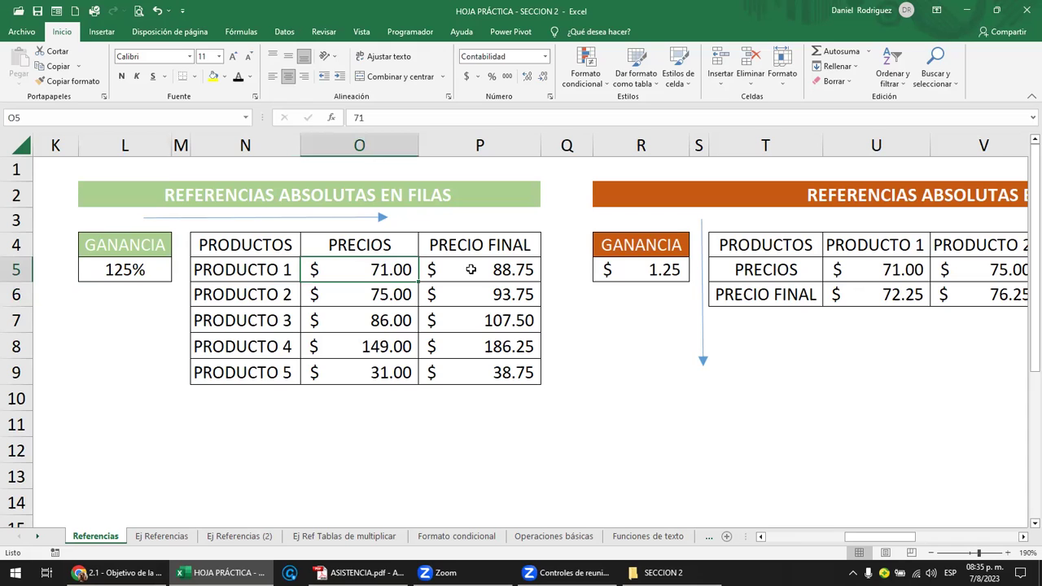
pyautogui.moveTo(259, 275); pyautogui.dragTo(260, 373)
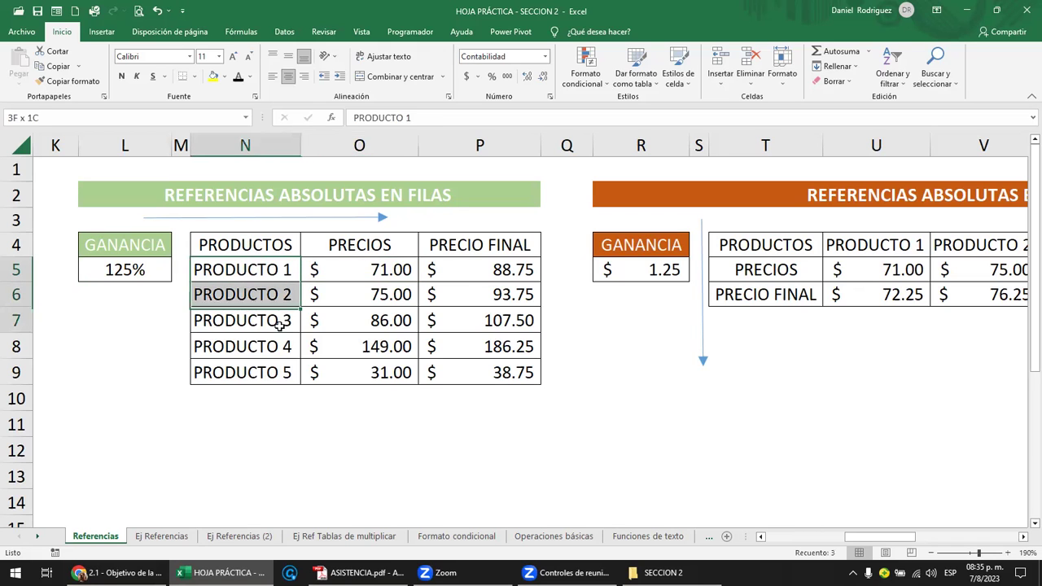
pyautogui.click(376, 269)
pyautogui.moveTo(376, 270); pyautogui.dragTo(384, 372)
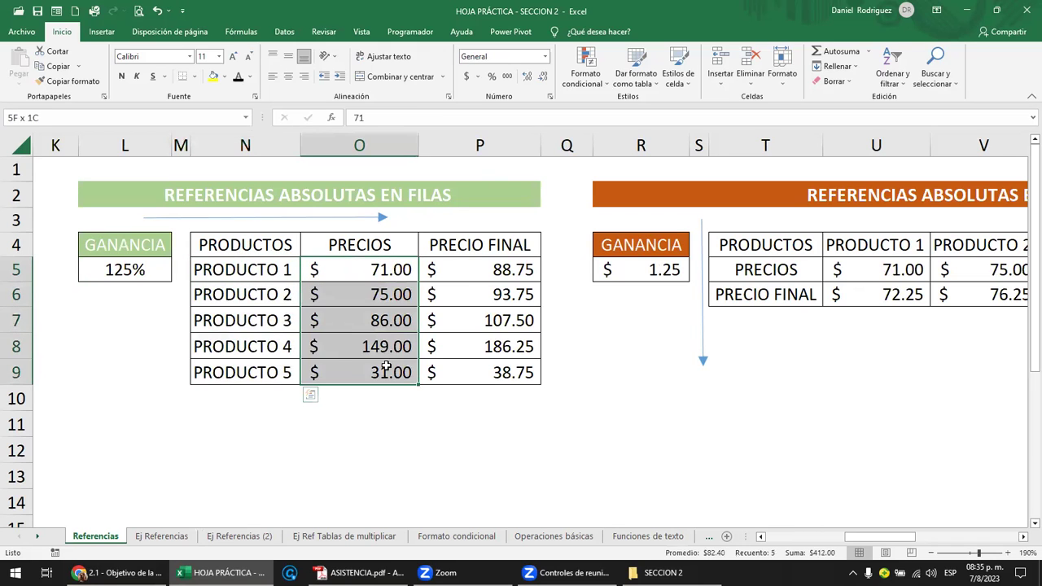
pyautogui.moveTo(479, 272); pyautogui.dragTo(492, 367)
pyautogui.click(478, 272)
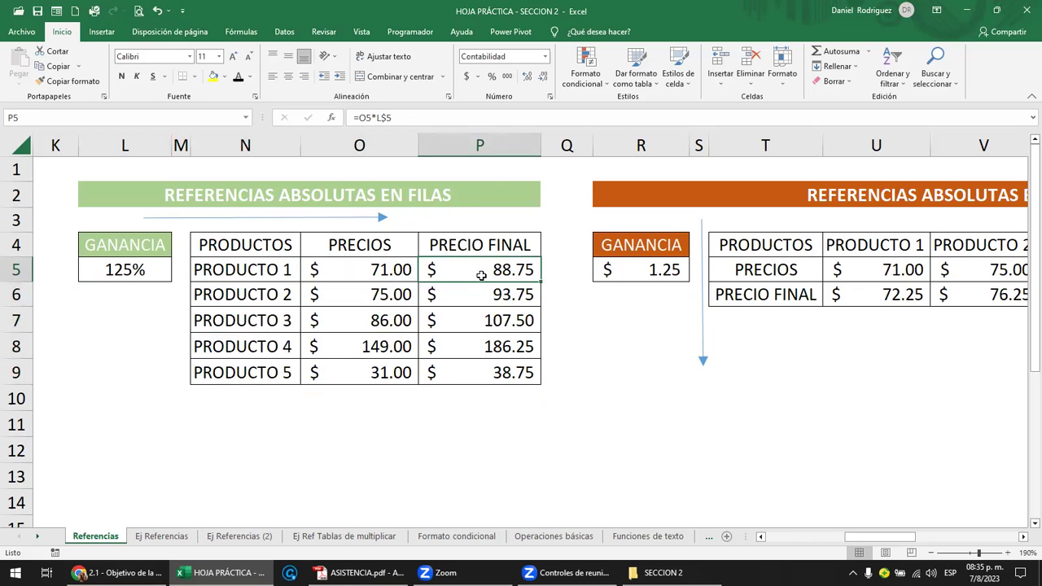
pyautogui.doubleClick(480, 274)
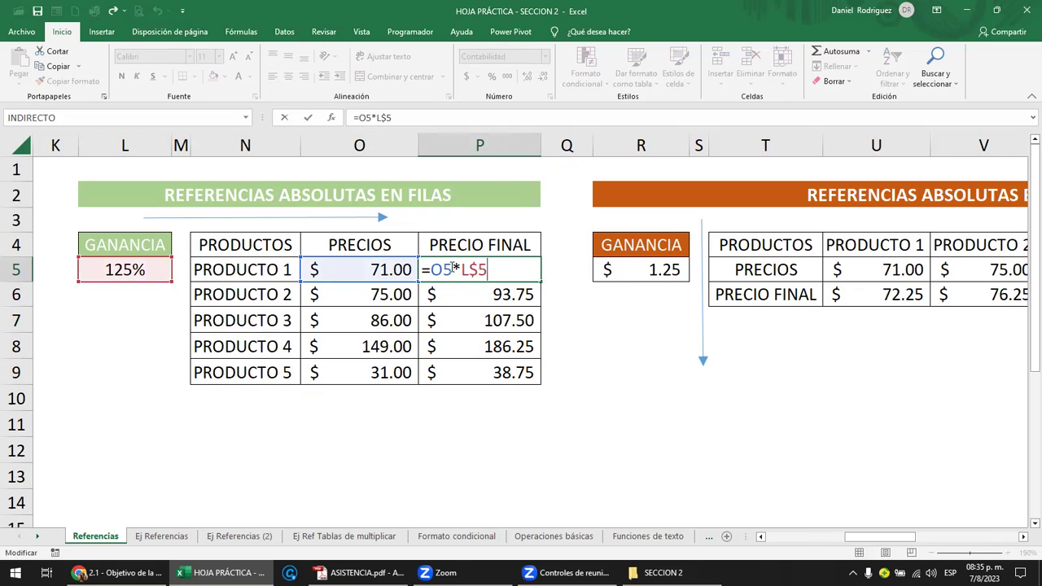
pyautogui.click(454, 270)
pyautogui.hotkey('ctrl', 'Return')
pyautogui.click(147, 276)
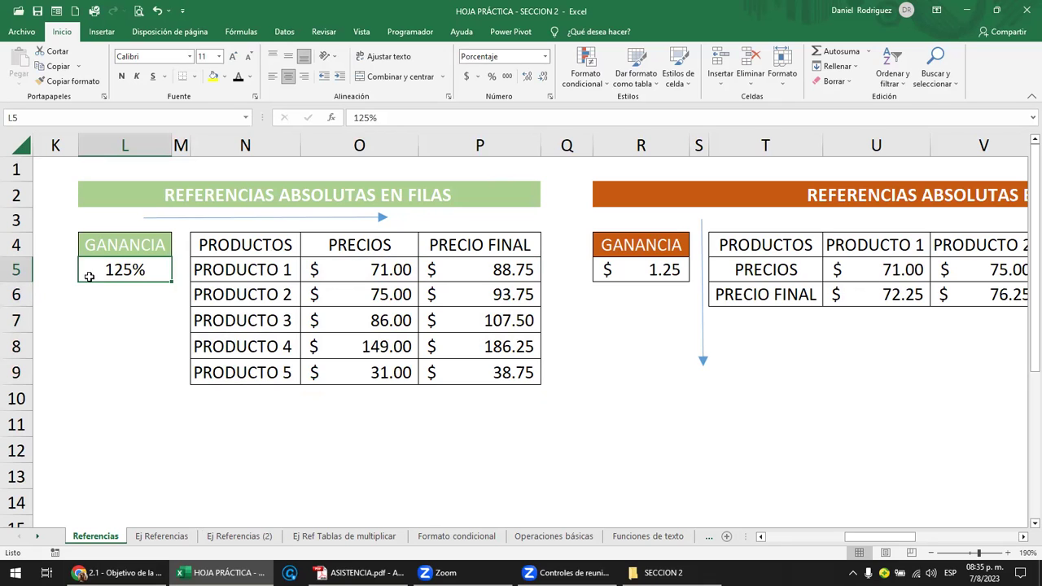
# Enter 1.50 in GANANCIA L5 and change its format from Porcentaje to General.
pyautogui.click(127, 341)
pyautogui.click(127, 272)
pyautogui.write('1.50')
pyautogui.press('Return')
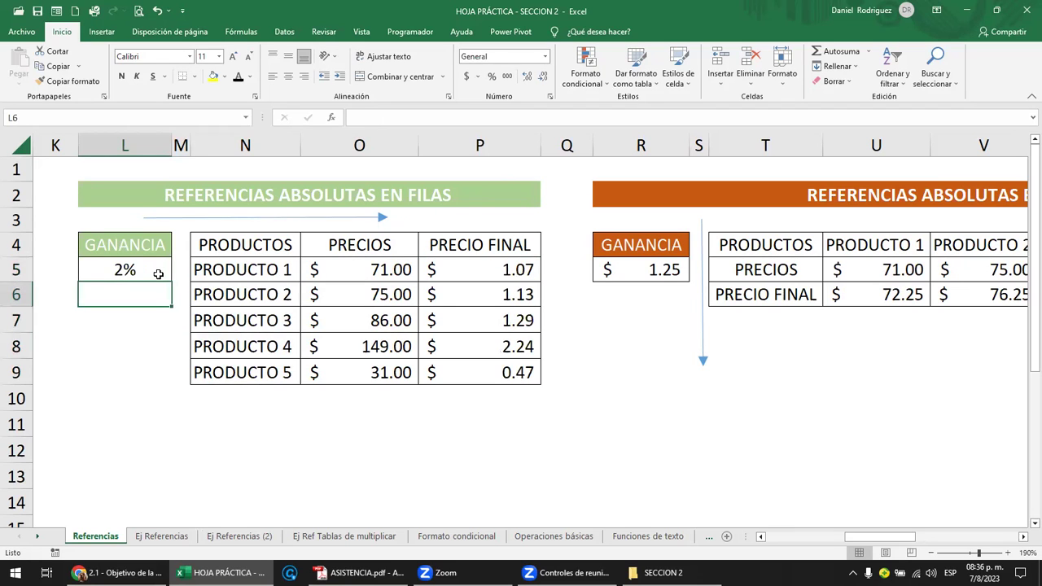
pyautogui.click(159, 274)
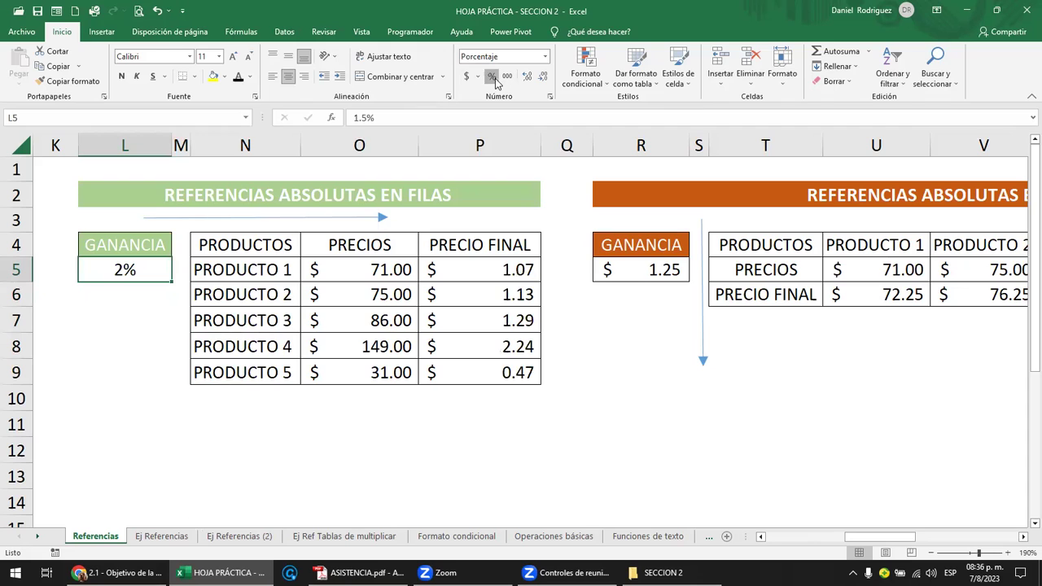
pyautogui.click(544, 56)
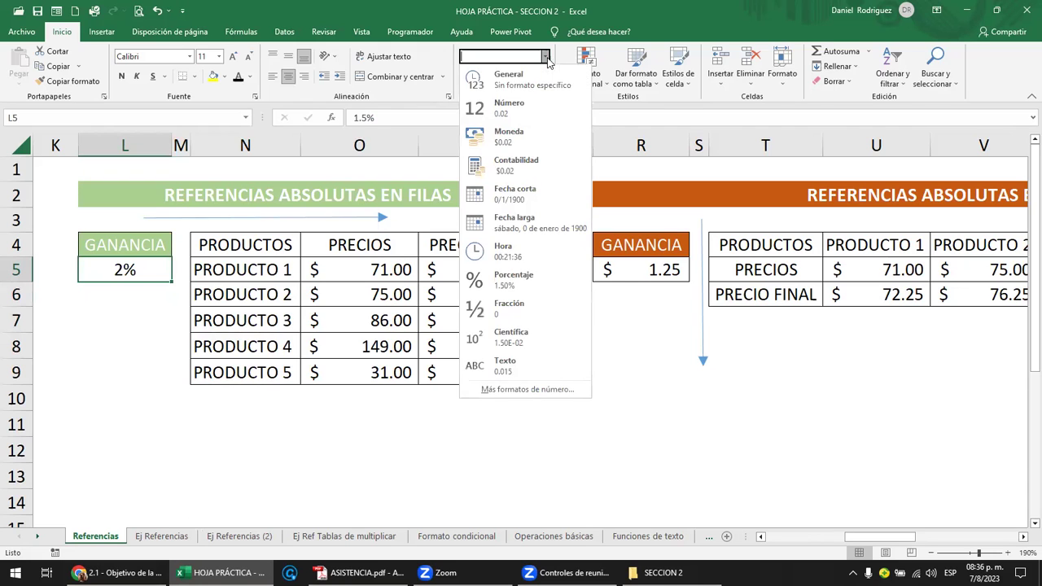
pyautogui.click(516, 81)
# Re-enter 1.5 in L5 so PRECIO FINAL reads 106.50 through 46.50.
pyautogui.click(139, 321)
pyautogui.click(114, 264)
pyautogui.doubleClick(120, 258)
pyautogui.write('1.50')
pyautogui.press('Return')
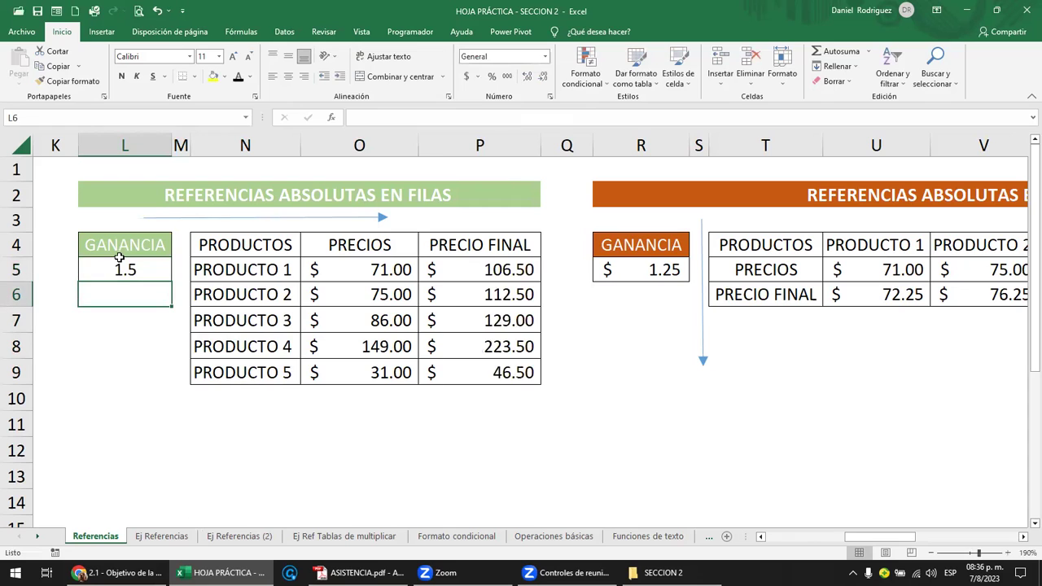
pyautogui.moveTo(379, 273); pyautogui.dragTo(386, 370)
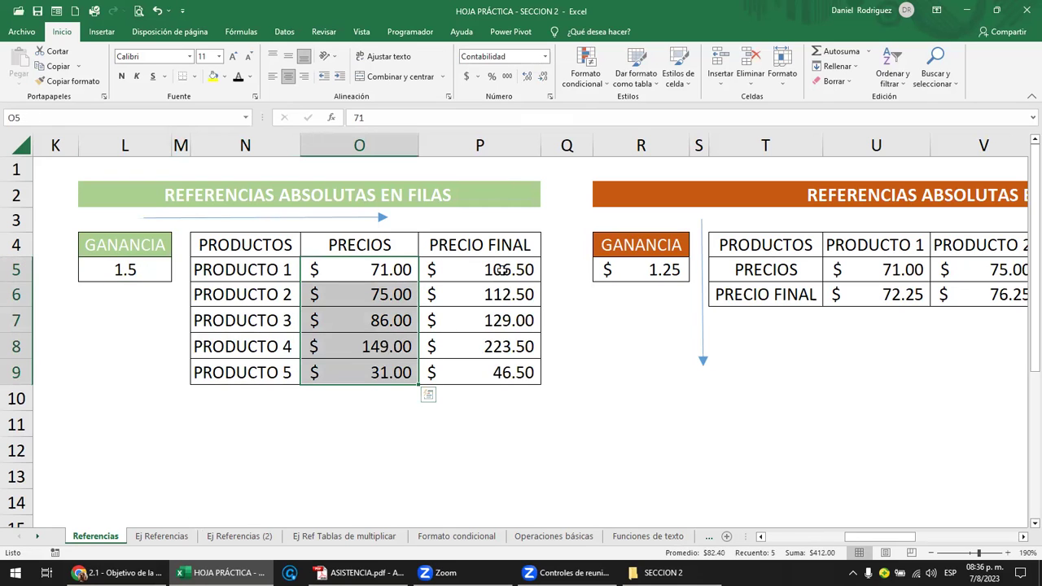
# Review the P5 formula alongside GANANCIA L5 and the PRECIOS values.
pyautogui.click(501, 270)
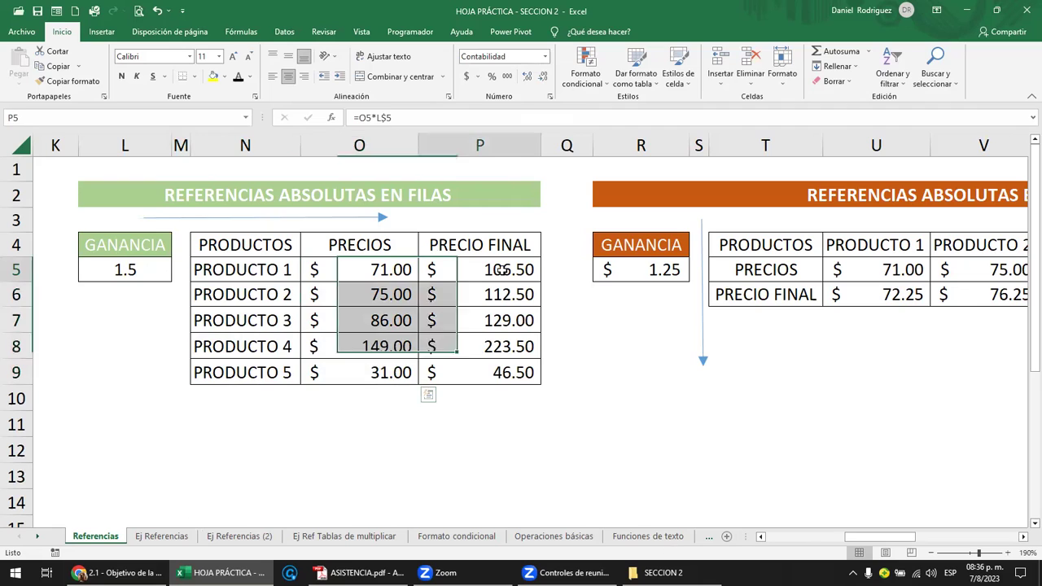
pyautogui.click(144, 269)
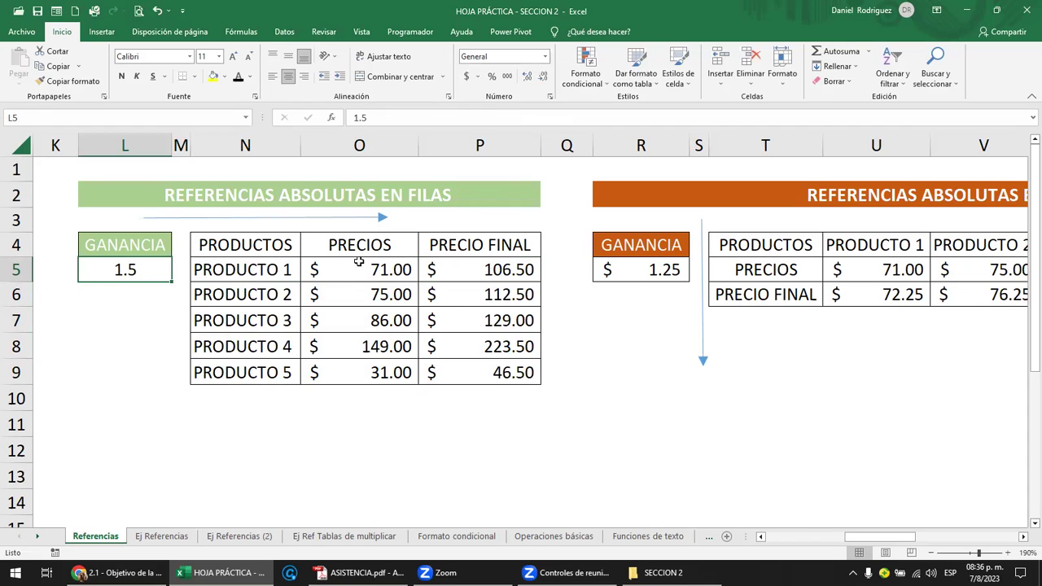
pyautogui.moveTo(369, 248); pyautogui.dragTo(361, 362)
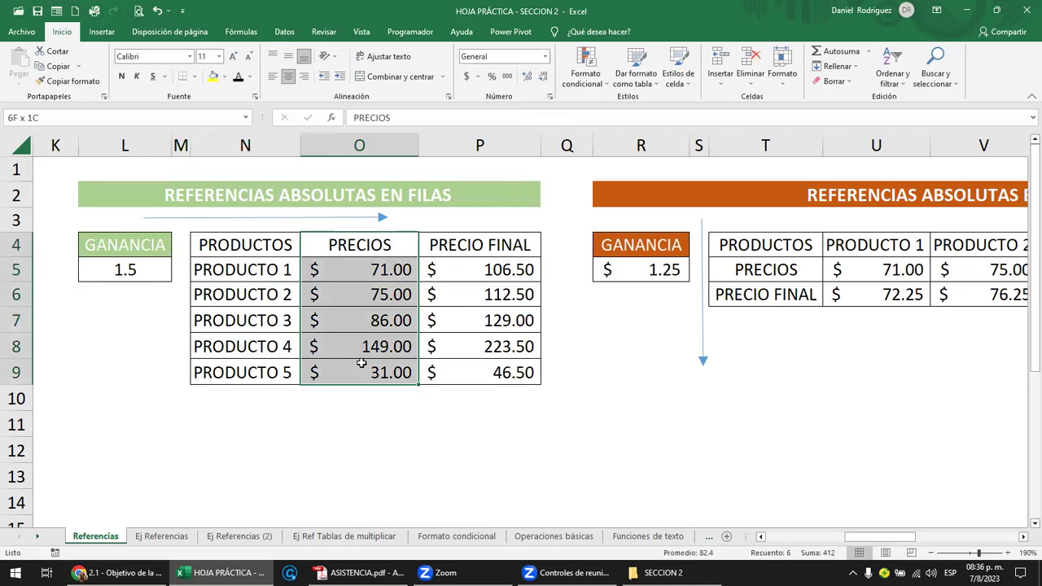
pyautogui.click(144, 267)
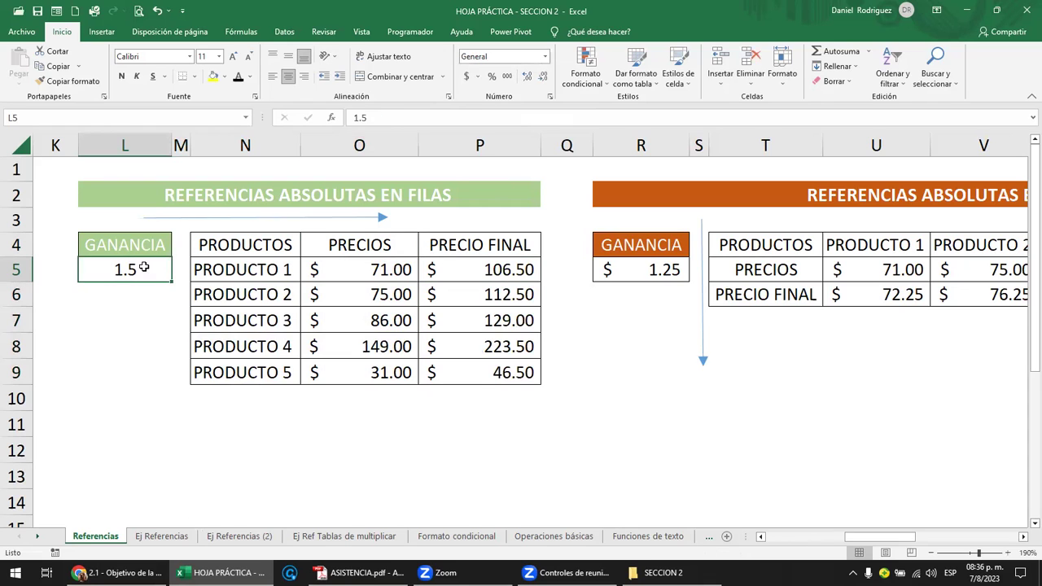
# Change P5 to =O5+L$5 and fill it down to P9 (72.50 to 32.50).
pyautogui.click(486, 275)
pyautogui.press('F2')
pyautogui.click(453, 269)
pyautogui.write('+')
pyautogui.press('Delete')
pyautogui.press('Return')
pyautogui.press('Up')
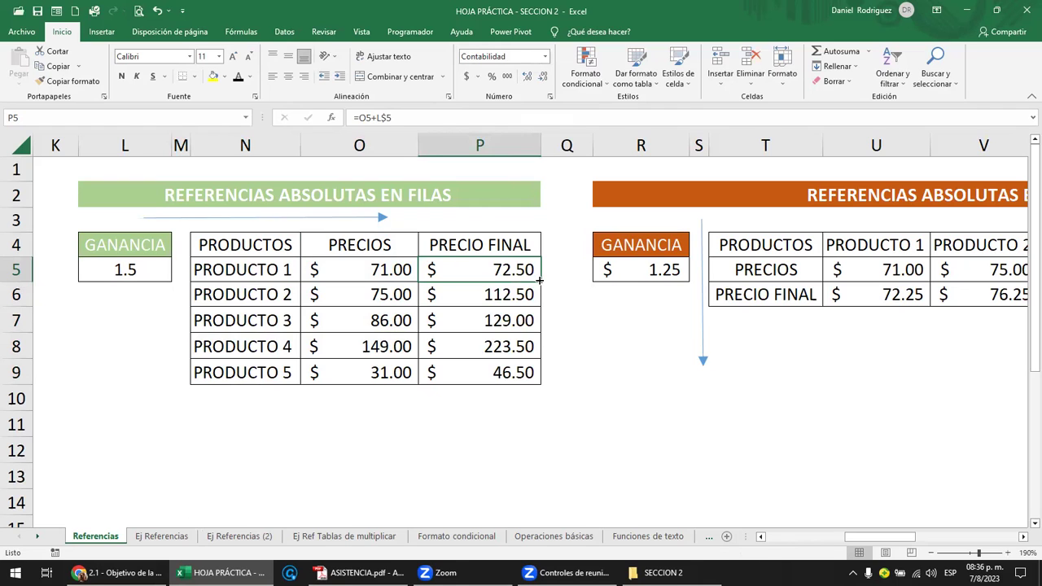
pyautogui.doubleClick(538, 280)
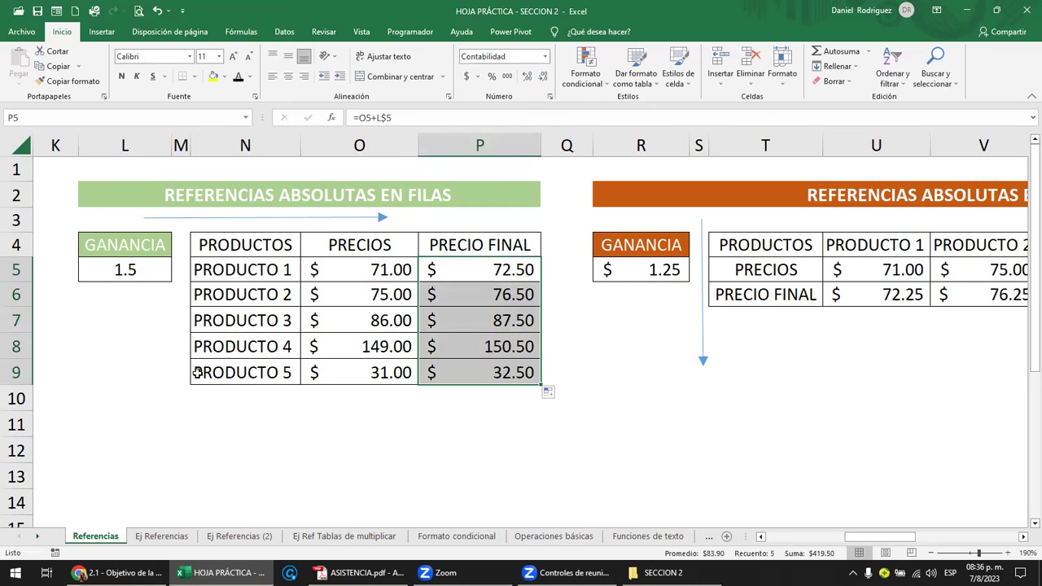
pyautogui.click(119, 312)
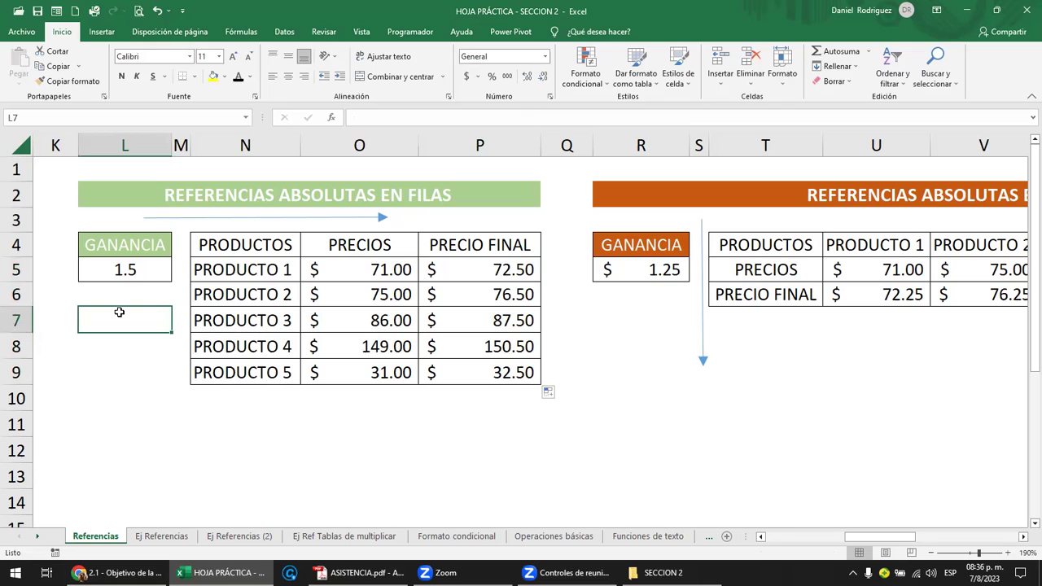
pyautogui.click(476, 271)
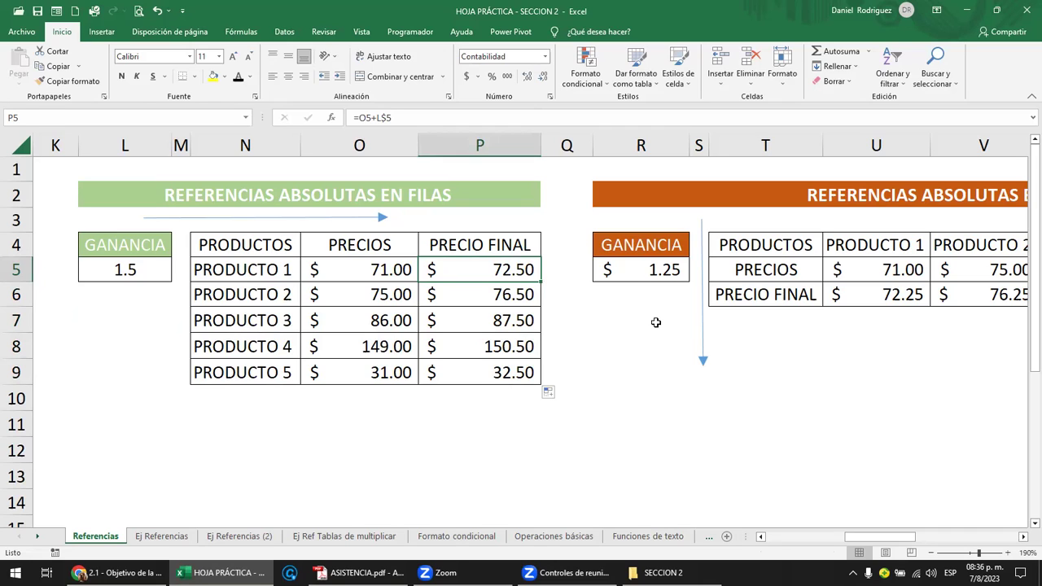
pyautogui.press('F2')
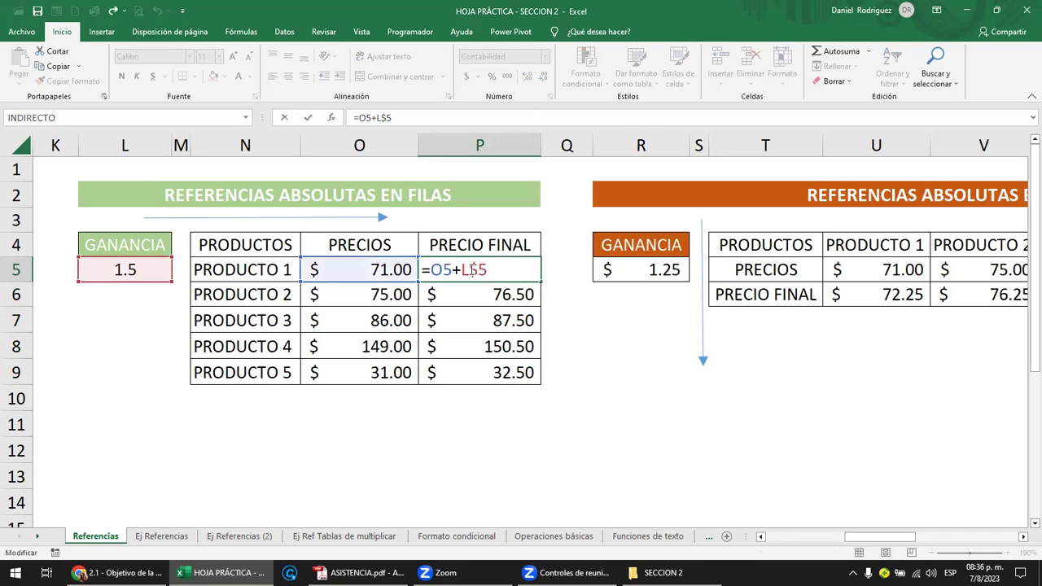
pyautogui.moveTo(461, 270); pyautogui.dragTo(468, 269)
pyautogui.click(482, 271)
pyautogui.moveTo(472, 270); pyautogui.dragTo(460, 270)
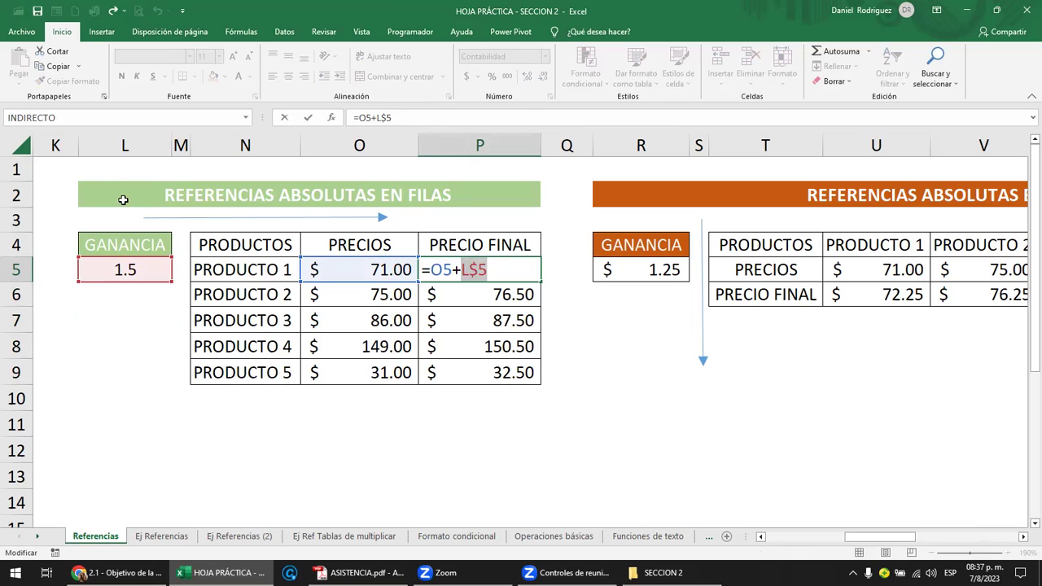
pyautogui.click(479, 271)
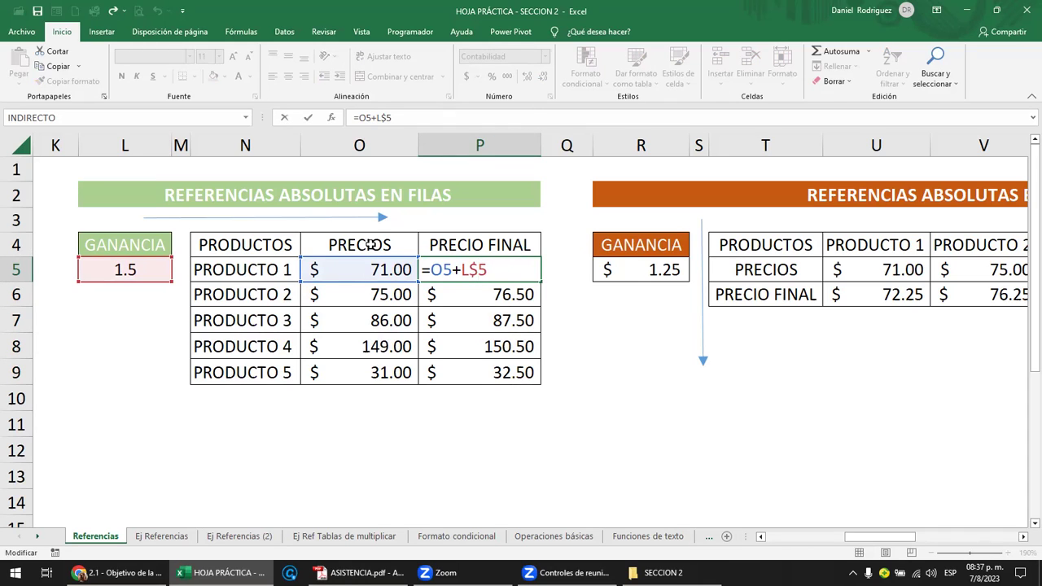
pyautogui.click(316, 218)
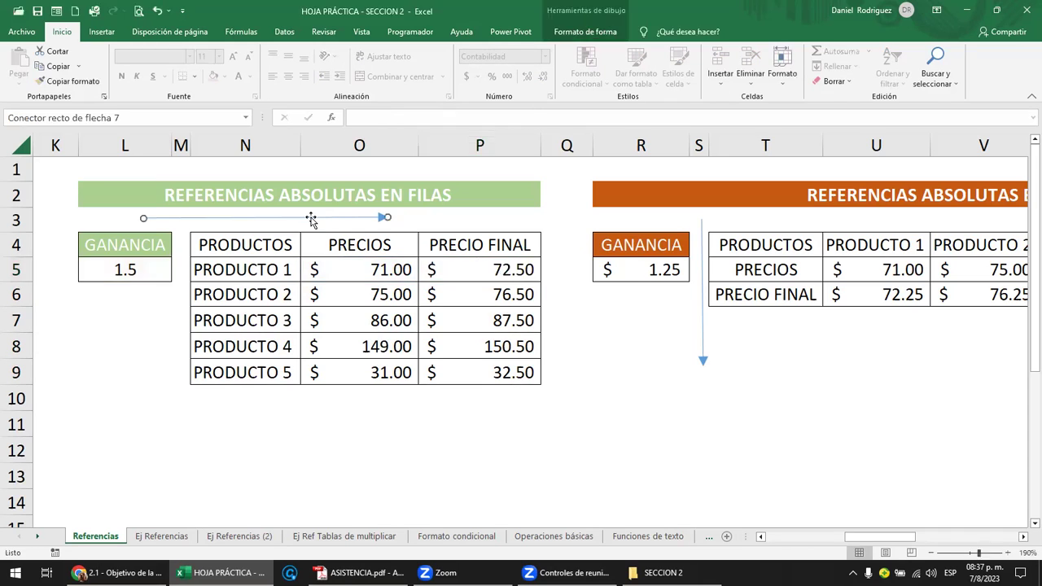
pyautogui.click(511, 270)
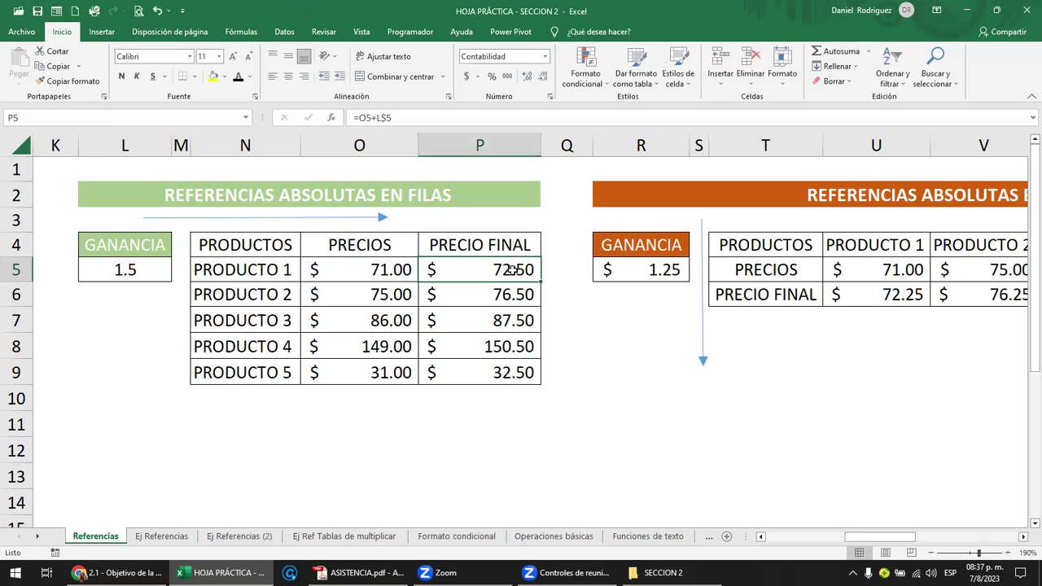
pyautogui.doubleClick(437, 262)
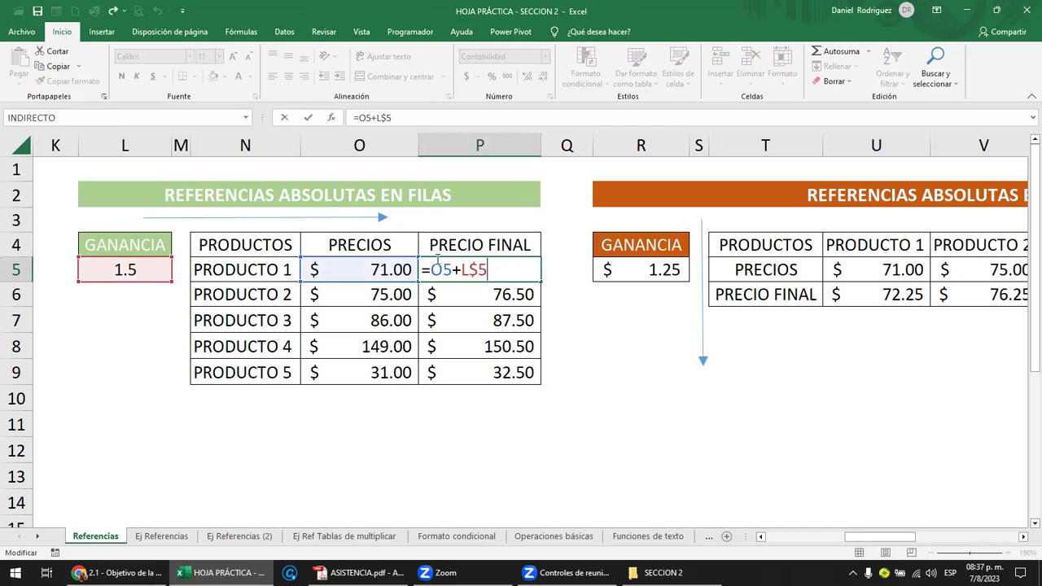
pyautogui.click(125, 144)
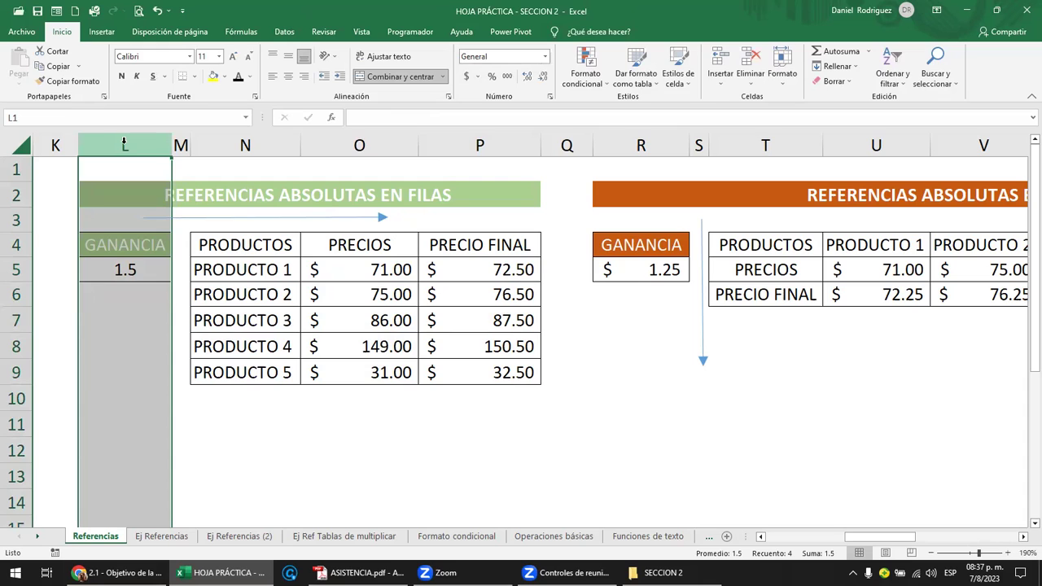
pyautogui.click(128, 269)
pyautogui.moveTo(157, 221)
pyautogui.mouseDown()
pyautogui.moveTo(155, 286)
pyautogui.moveTo(162, 216)
pyautogui.mouseUp()
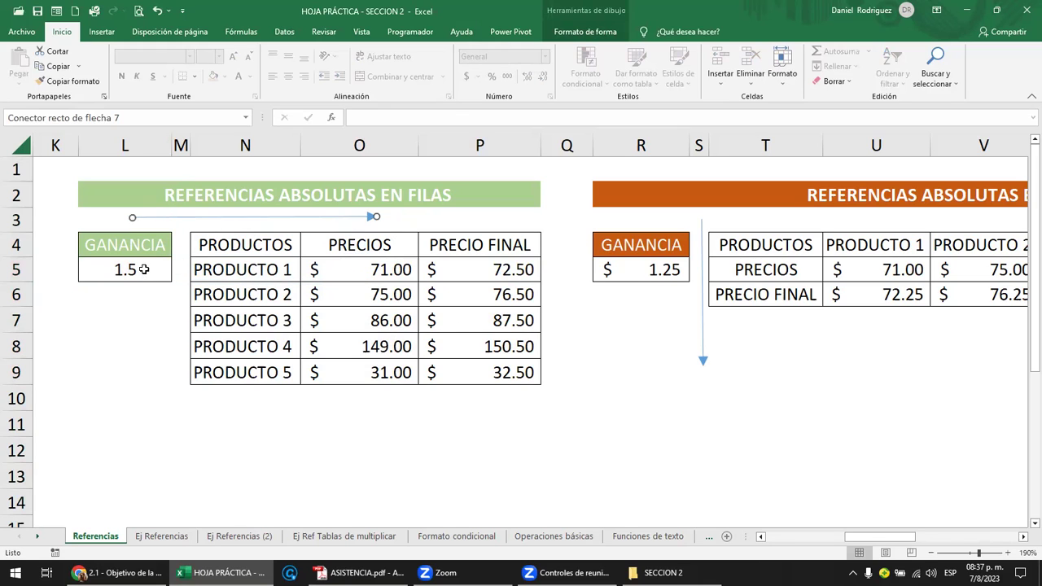
pyautogui.click(493, 277)
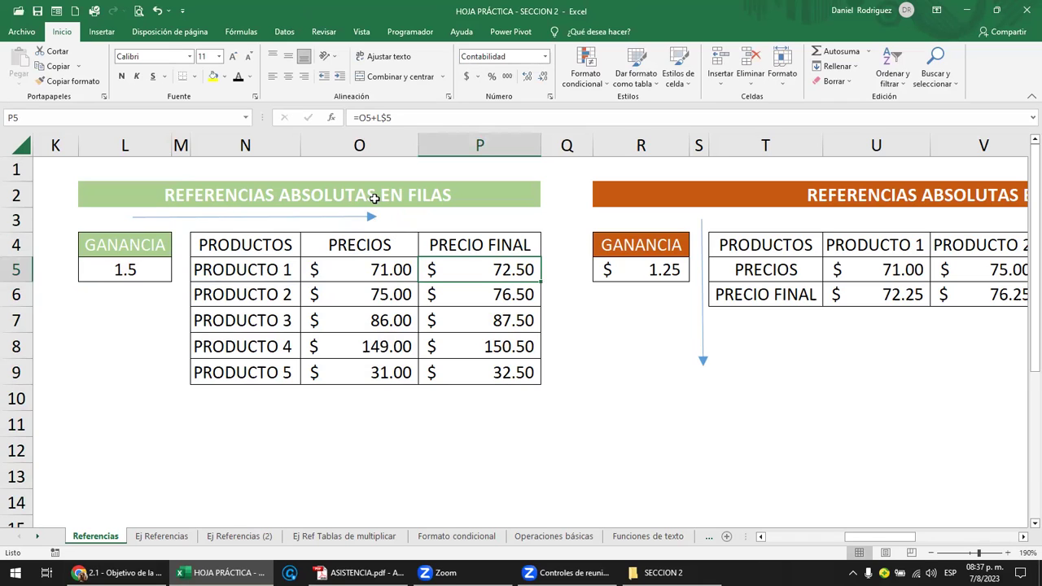
pyautogui.press('F2')
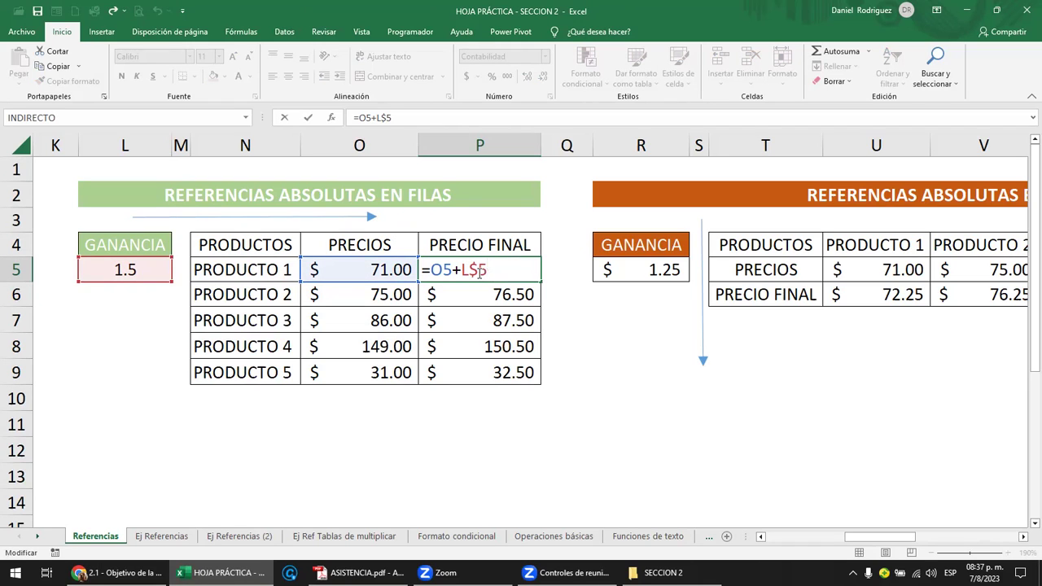
# Clear the copied PRECIO FINAL formulas from P6:P9.
pyautogui.hotkey('ctrl', 'Return')
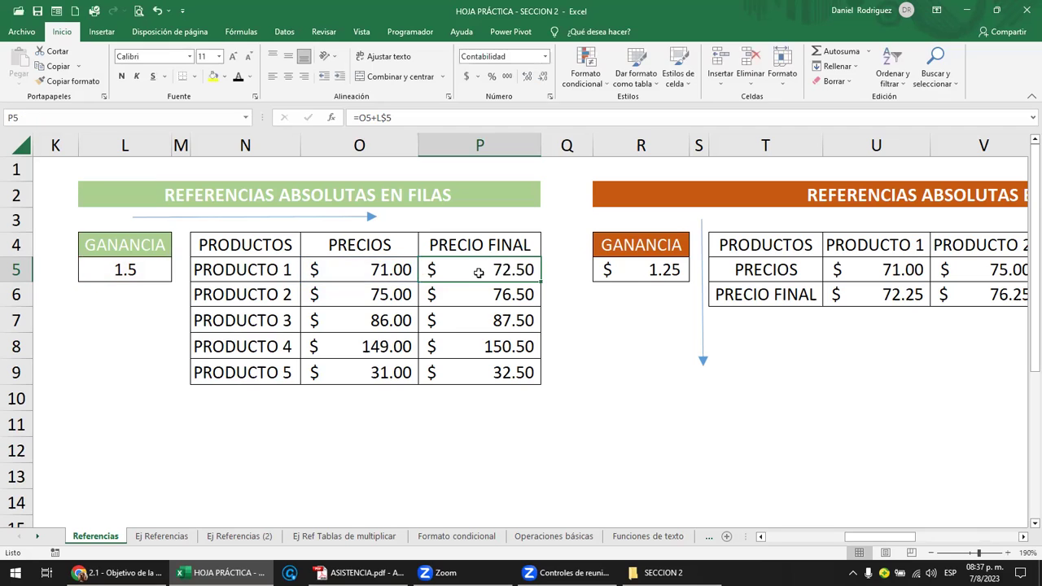
pyautogui.press('Down')
pyautogui.press('Delete')
pyautogui.press('Down')
pyautogui.press('Delete')
pyautogui.press('Down')
pyautogui.press('Delete')
pyautogui.press('Down')
pyautogui.press('Delete')
pyautogui.press('Up')
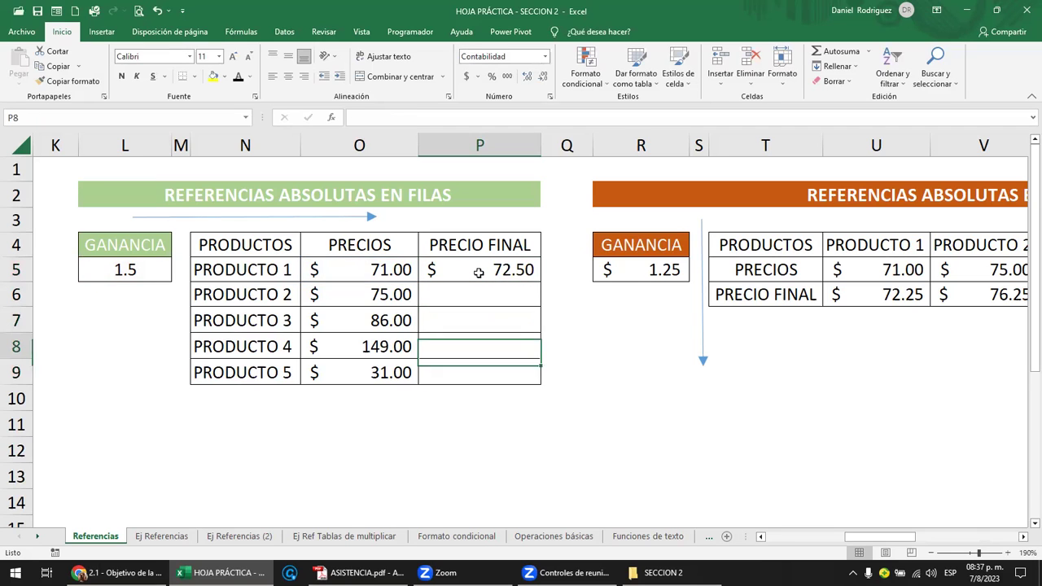
# Rewrite P5 as =O5+L5, adding the price and the GANANCIA cell.
pyautogui.click(498, 269)
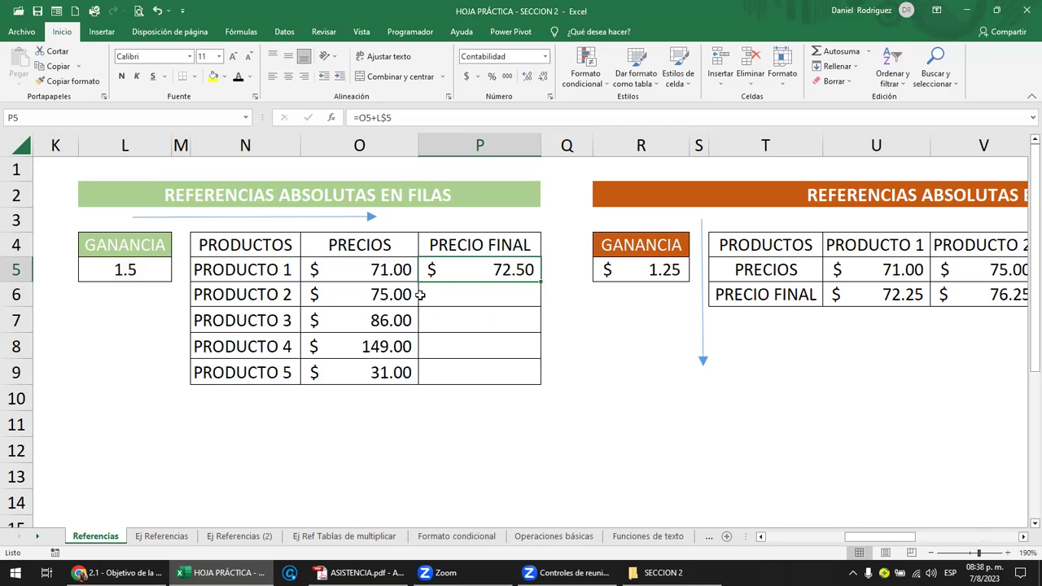
pyautogui.press('F2')
pyautogui.press('BackSpace')
pyautogui.press('BackSpace')
pyautogui.press('BackSpace')
pyautogui.press('BackSpace')
pyautogui.press('BackSpace')
pyautogui.press('BackSpace')
pyautogui.press('BackSpace')
pyautogui.write('=')
pyautogui.click(379, 274)
pyautogui.write('+')
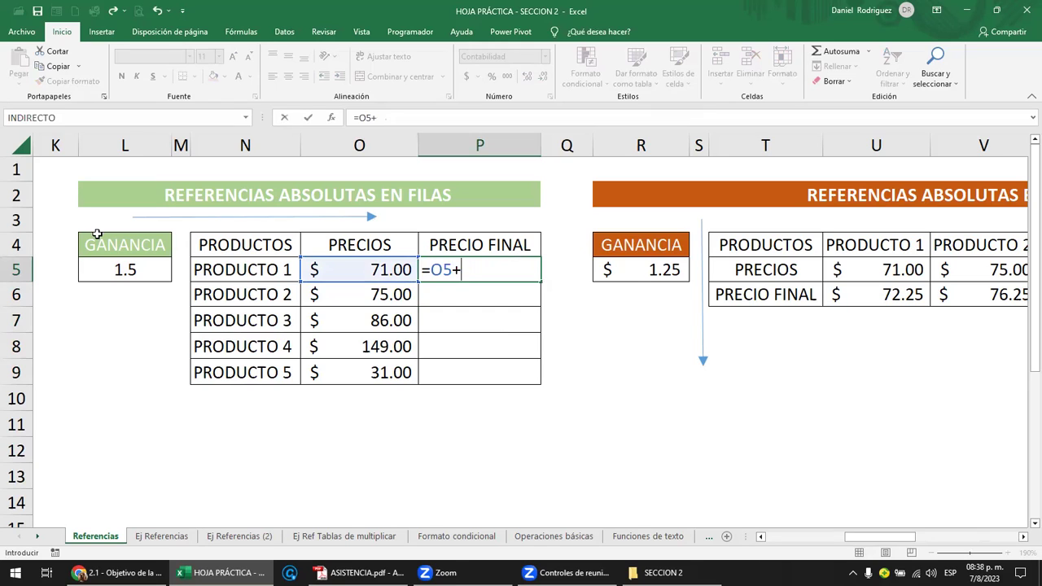
pyautogui.click(122, 270)
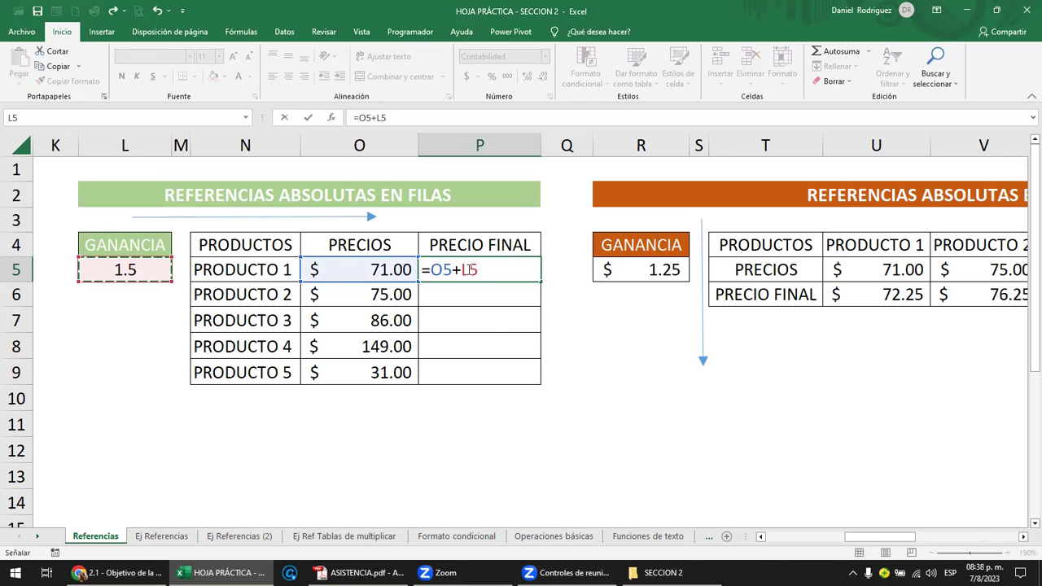
# Anchor the gain reference to L$5 with F4, showing $72.50.
pyautogui.click(471, 269)
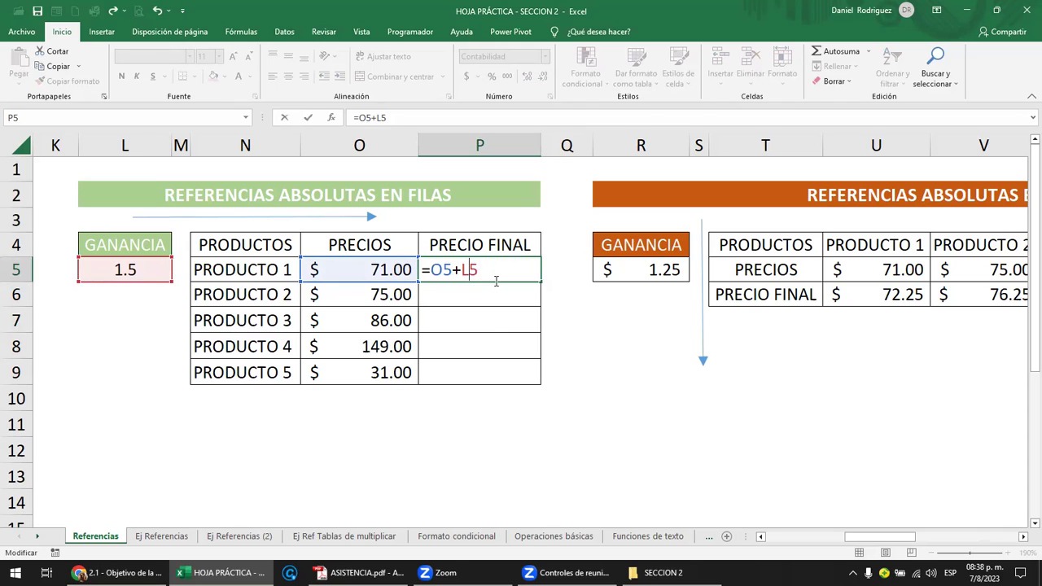
pyautogui.write('$')
pyautogui.press('BackSpace')
pyautogui.press('F4')
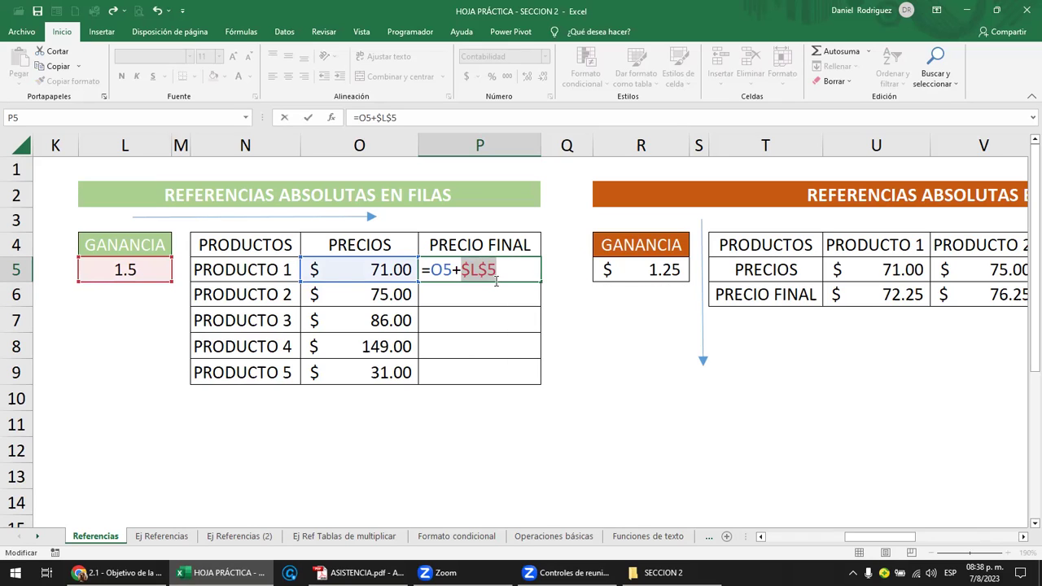
pyautogui.press('F4')
pyautogui.press('F4')
pyautogui.press('F4')
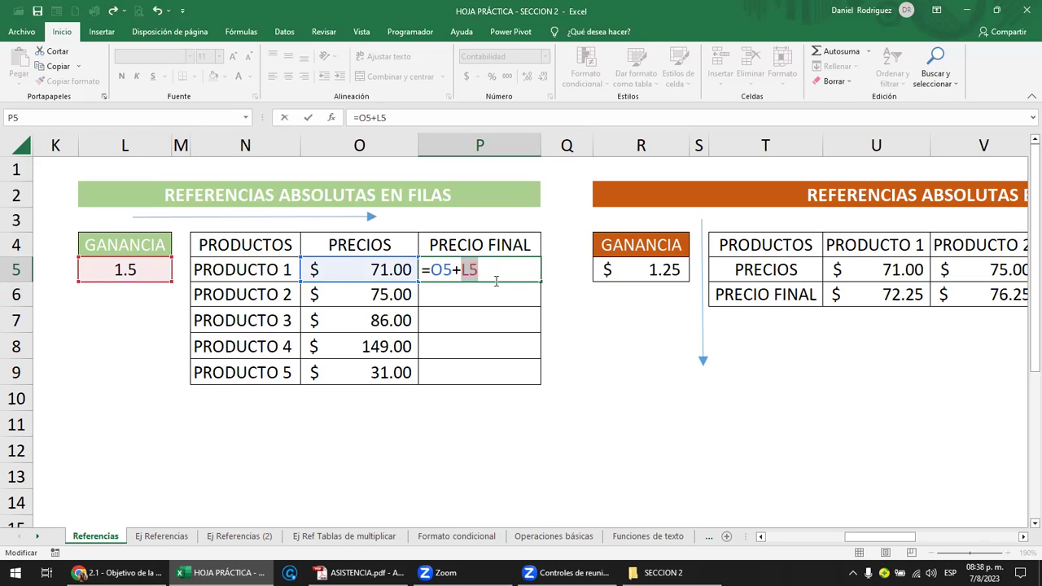
pyautogui.press('F4')
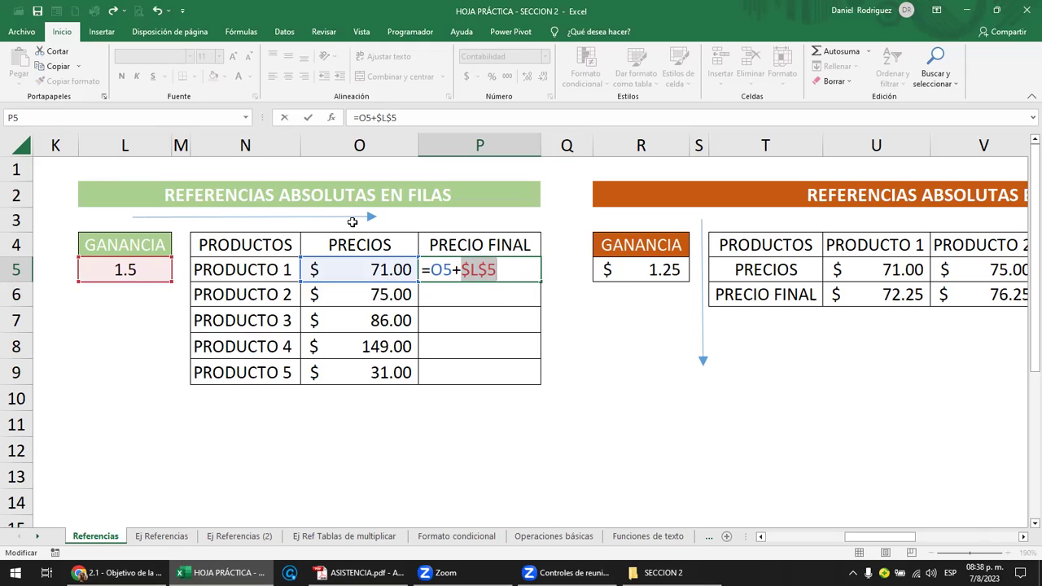
pyautogui.press('F4')
pyautogui.press('Return')
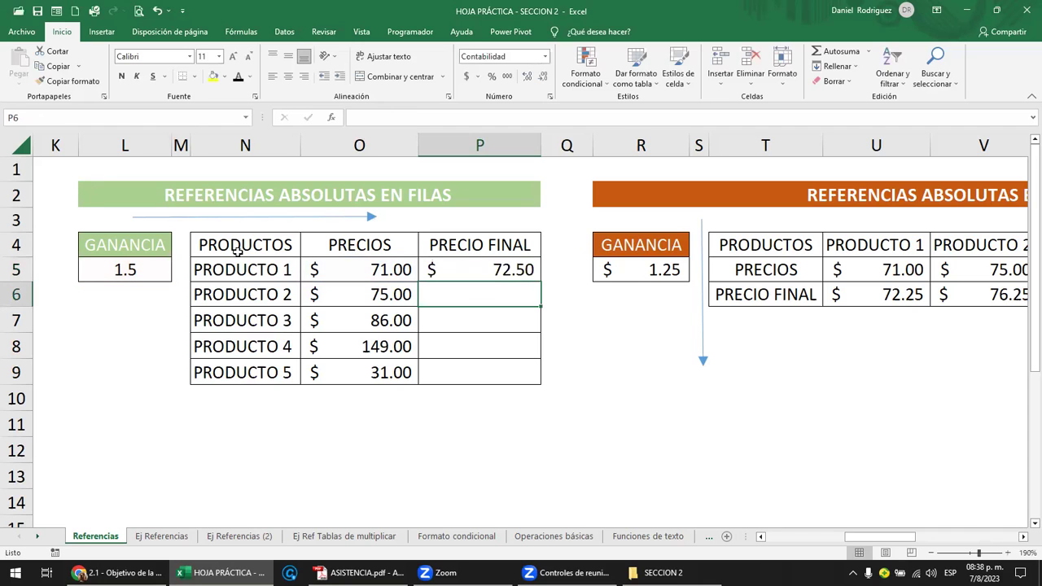
# Fill P5's formula down to P9, giving 72.50 through 32.50.
pyautogui.click(472, 264)
pyautogui.moveTo(540, 282); pyautogui.dragTo(542, 383)
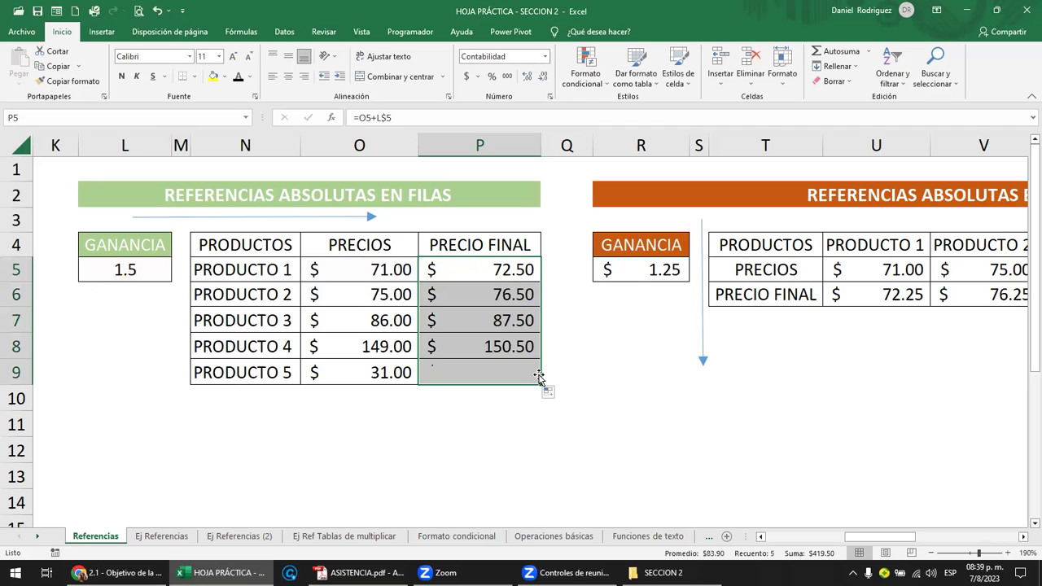
pyautogui.click(508, 293)
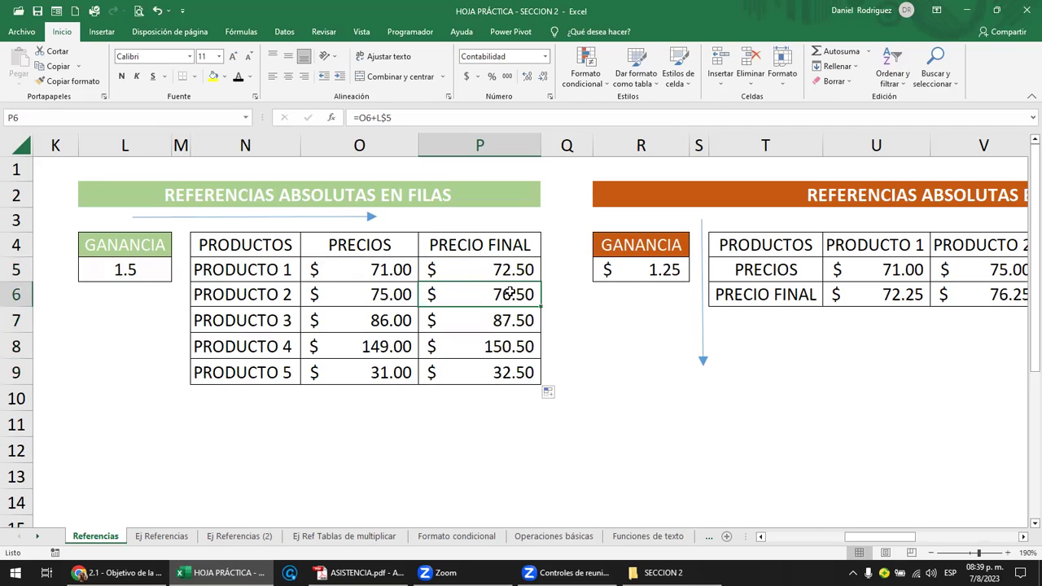
pyautogui.doubleClick(508, 293)
pyautogui.press('Escape')
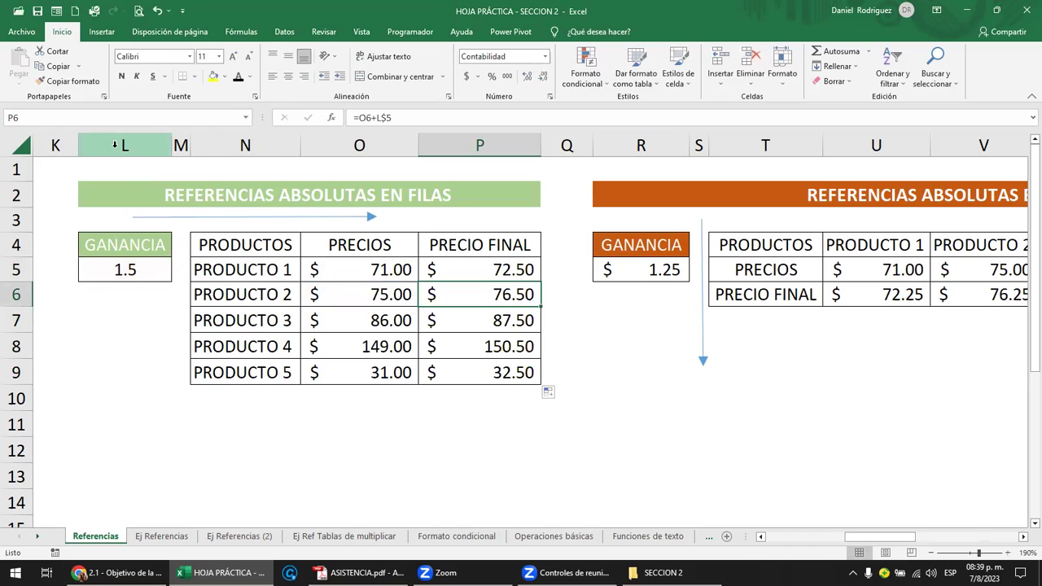
# Check that the P5 and P6 formulas both reference the row-anchored L$5 gain of 1.5.
pyautogui.click(115, 145)
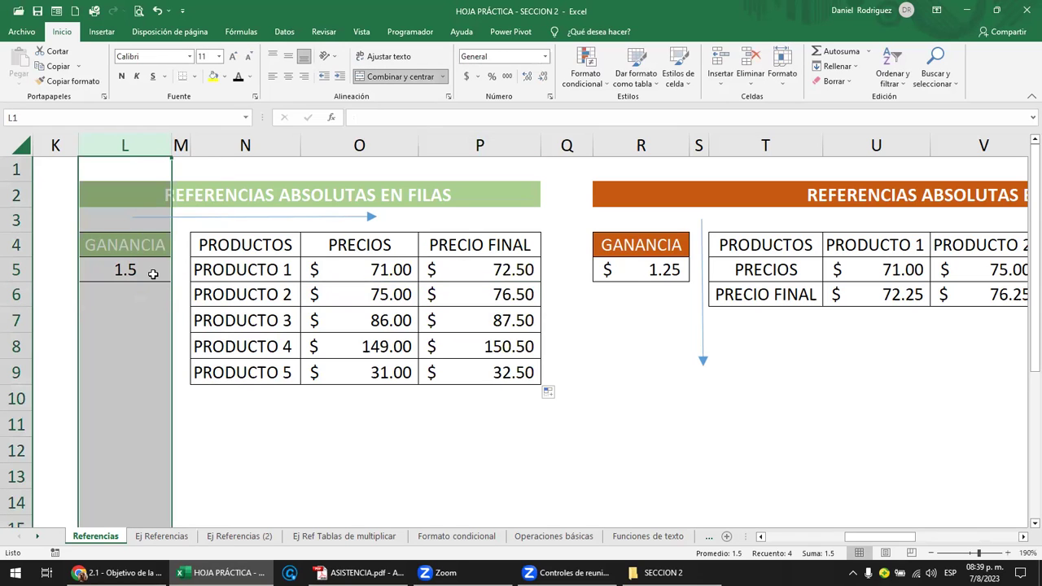
pyautogui.doubleClick(477, 269)
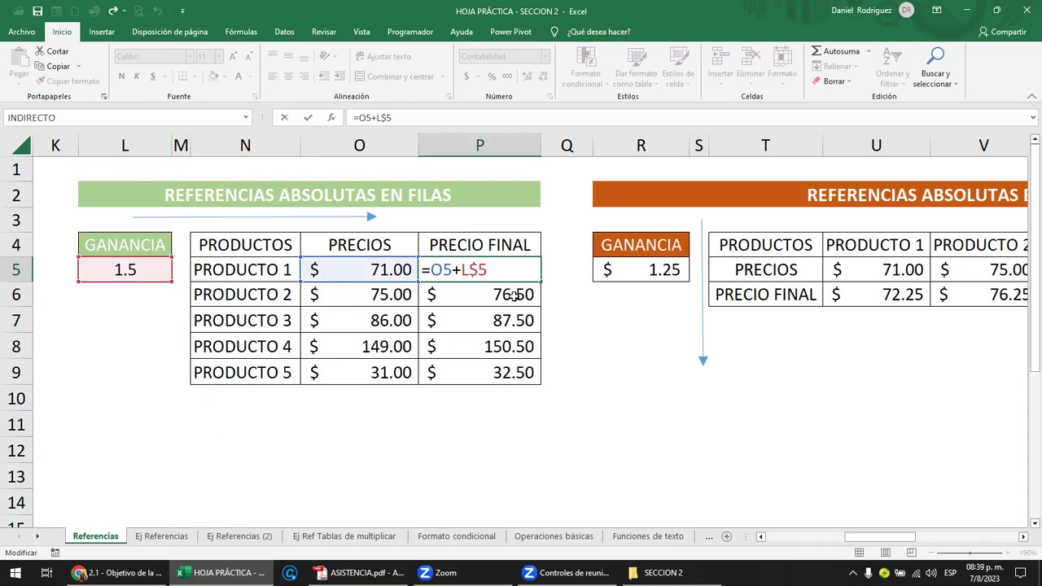
pyautogui.click(514, 295)
pyautogui.doubleClick(514, 295)
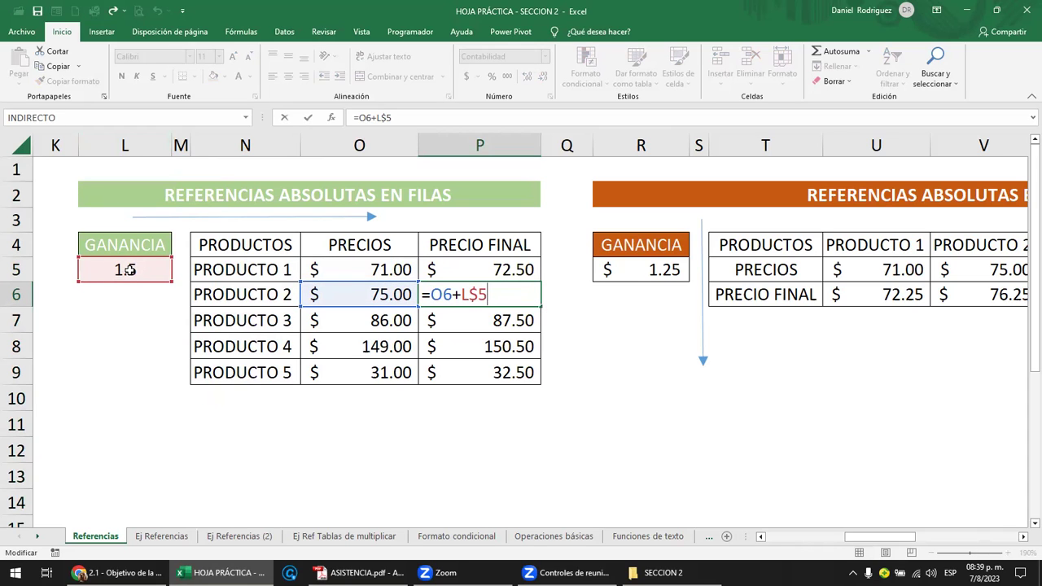
pyautogui.click(126, 145)
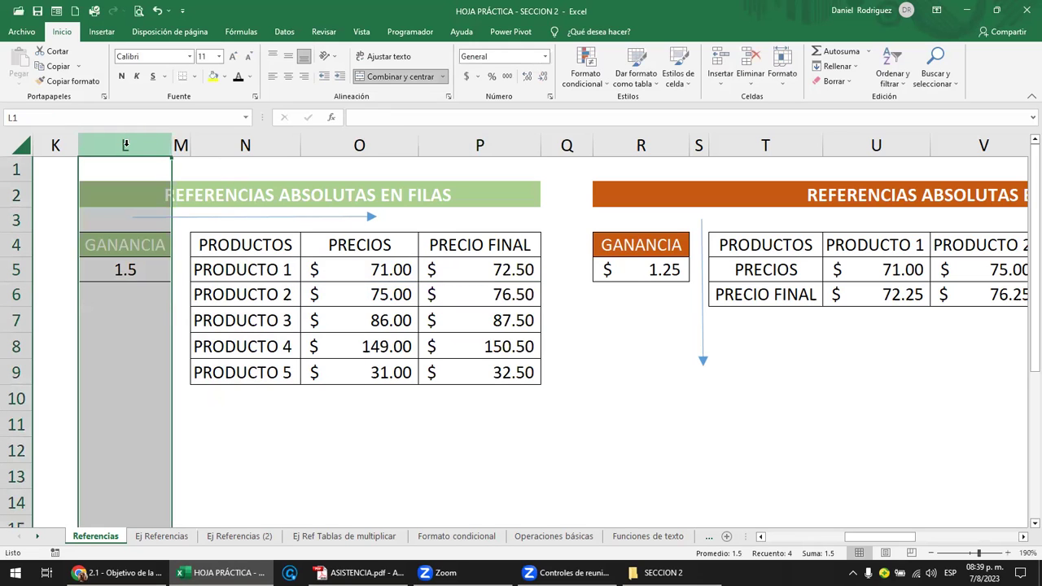
pyautogui.click(116, 270)
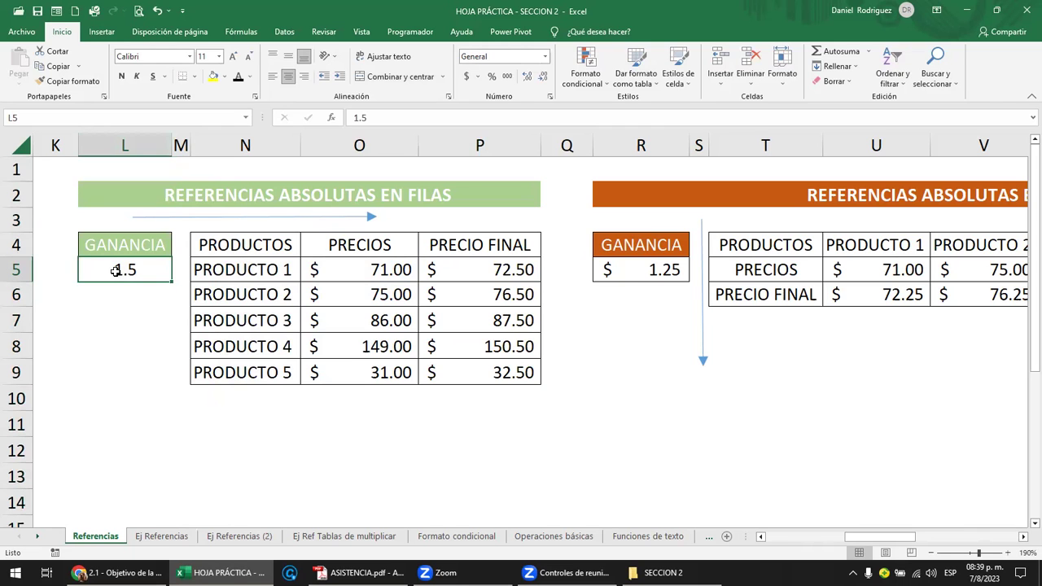
pyautogui.press('Left')
pyautogui.press('Left')
pyautogui.press('Left')
pyautogui.press('Left')
pyautogui.press('Left')
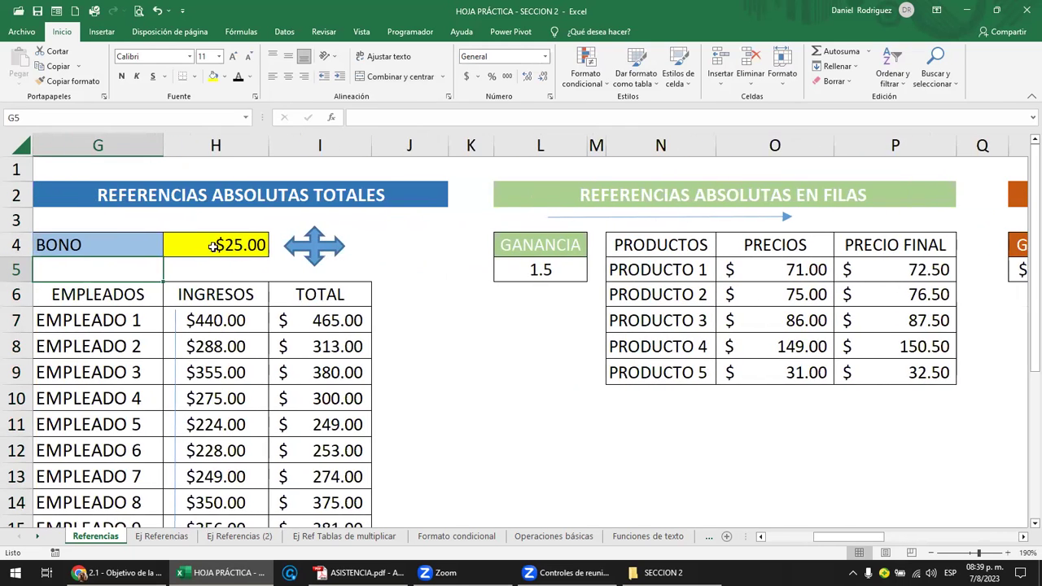
pyautogui.click(214, 246)
pyautogui.click(520, 297)
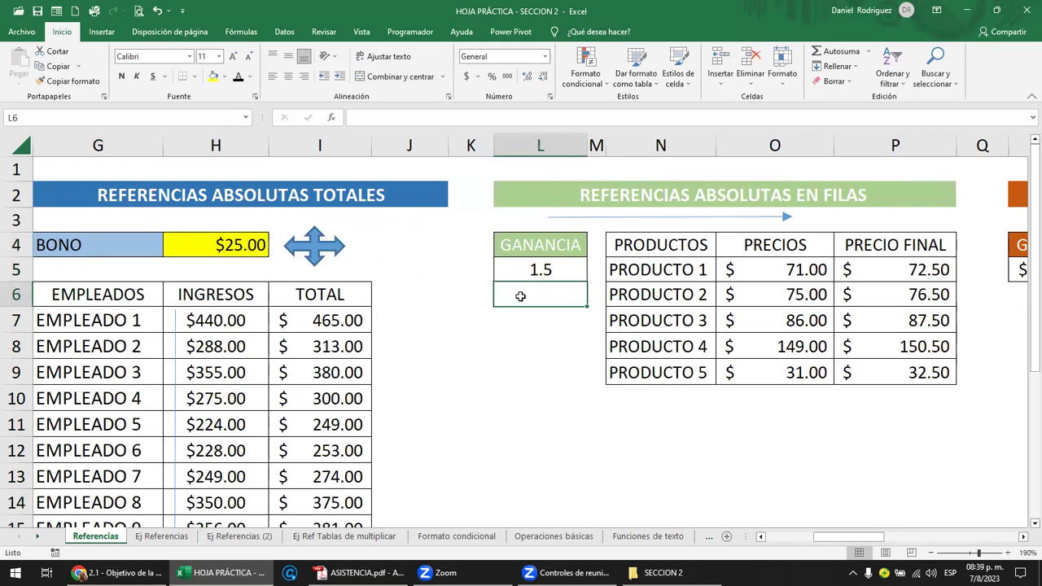
# Move the PRODUCTOS table down to rows 8–13.
pyautogui.press('Right')
pyautogui.press('Right')
pyautogui.press('Right')
pyautogui.press('Right')
pyautogui.press('Right')
pyautogui.press('Right')
pyautogui.press('Right')
pyautogui.press('Right')
pyautogui.press('Right')
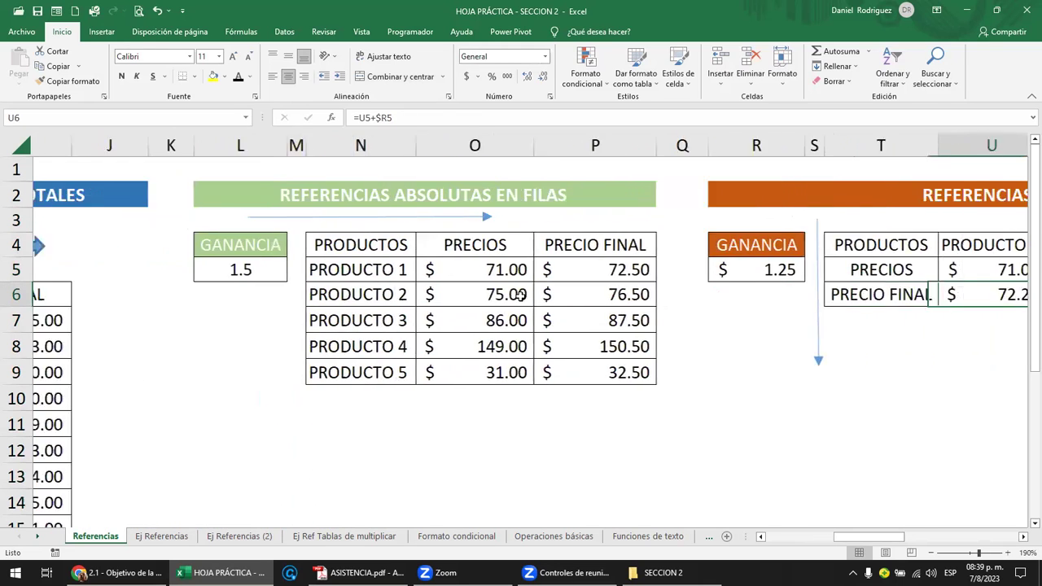
pyautogui.press('Right')
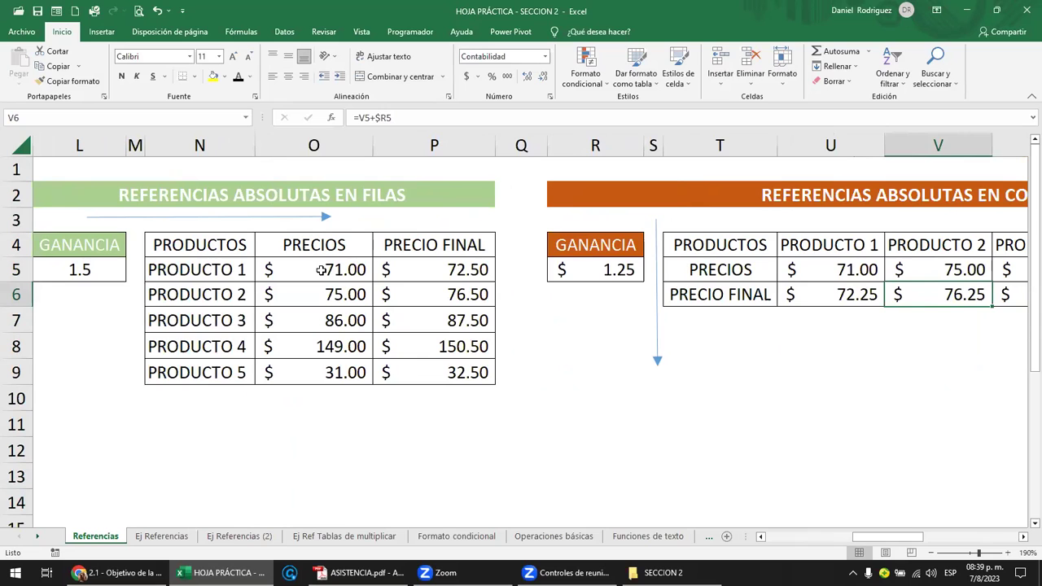
pyautogui.moveTo(204, 245); pyautogui.dragTo(423, 386)
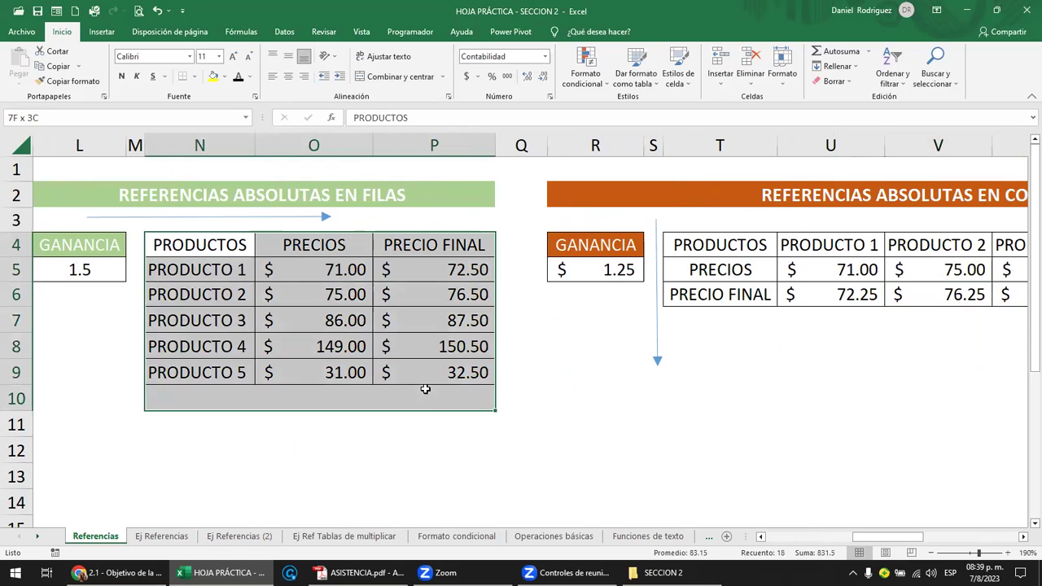
pyautogui.moveTo(349, 232); pyautogui.dragTo(356, 336)
# Enter a second gain value of 1.75 in M5.
pyautogui.click(81, 269)
pyautogui.press('Right')
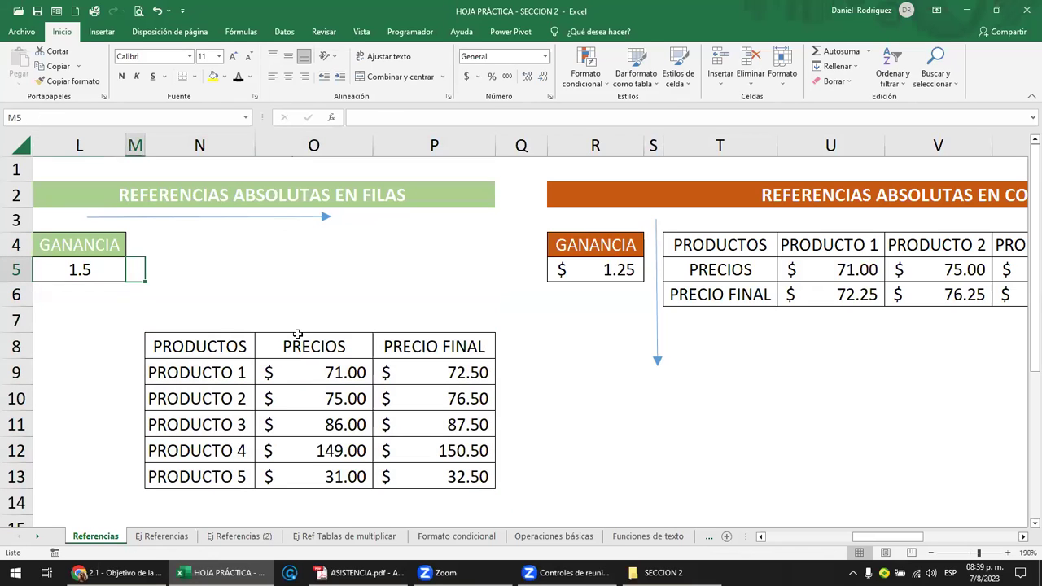
pyautogui.write('1.75')
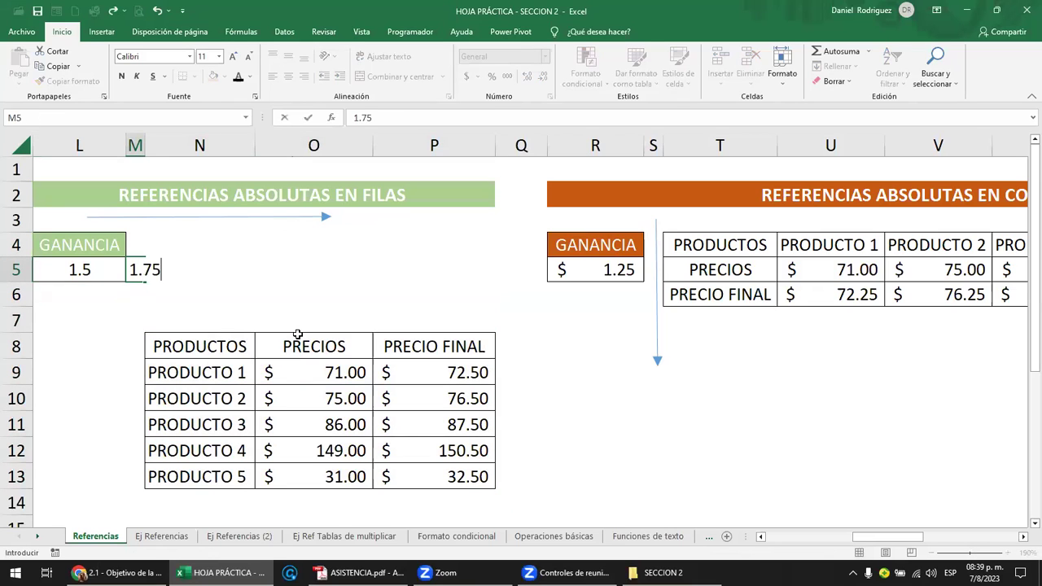
pyautogui.press('Return')
# Show M5 with two decimals as 1.75 and widen column M to fit.
pyautogui.click(137, 269)
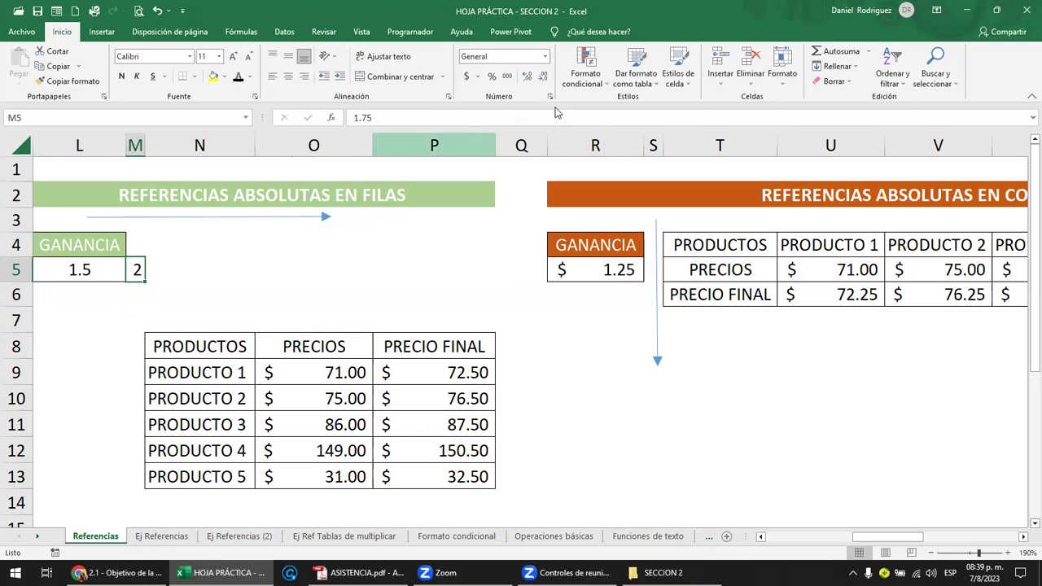
pyautogui.click(526, 76)
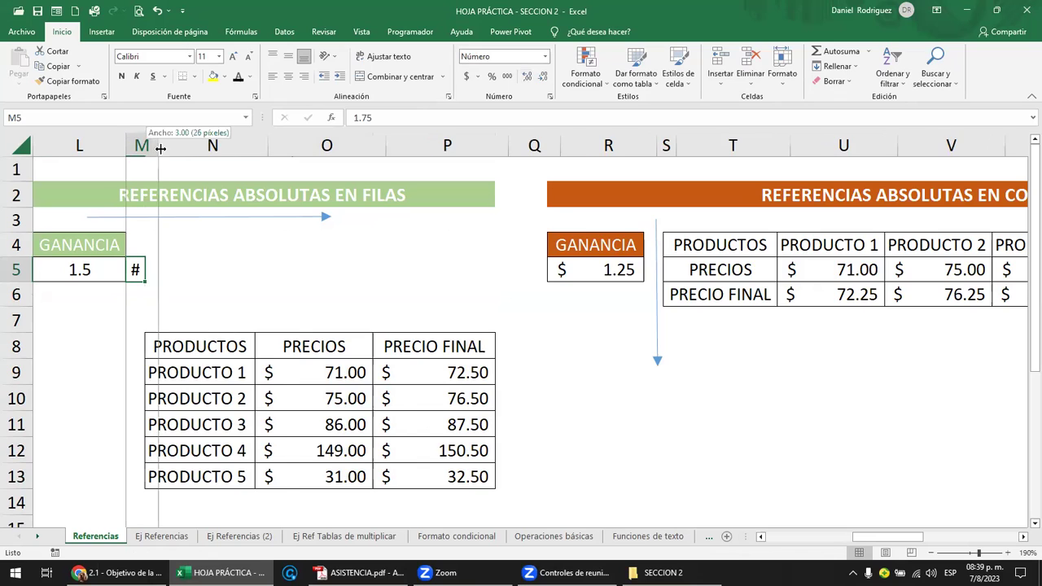
pyautogui.moveTo(145, 145); pyautogui.dragTo(162, 145)
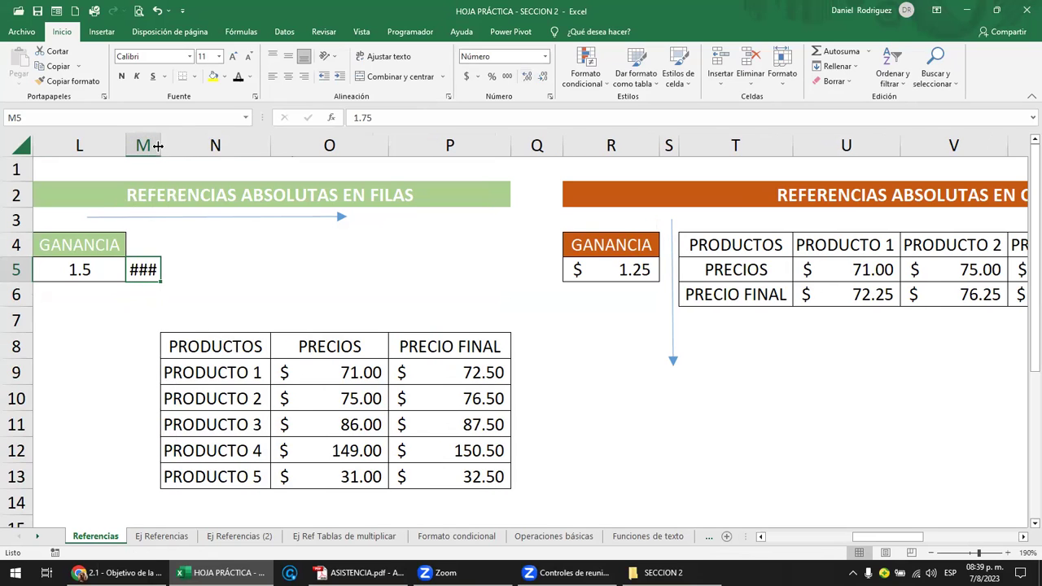
pyautogui.click(542, 79)
pyautogui.click(542, 79)
pyautogui.click(526, 75)
pyautogui.moveTo(162, 145); pyautogui.dragTo(184, 142)
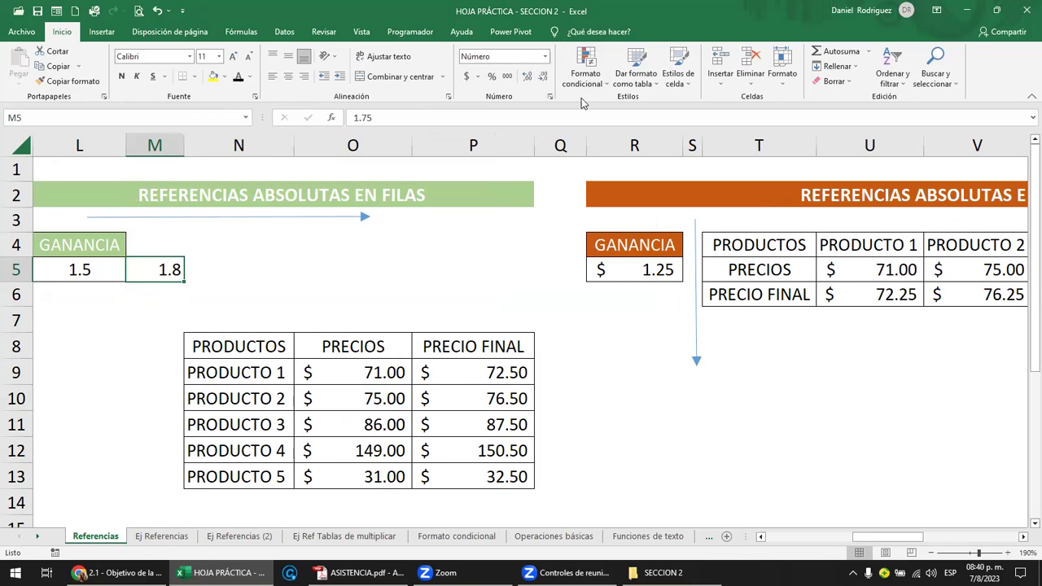
pyautogui.click(527, 75)
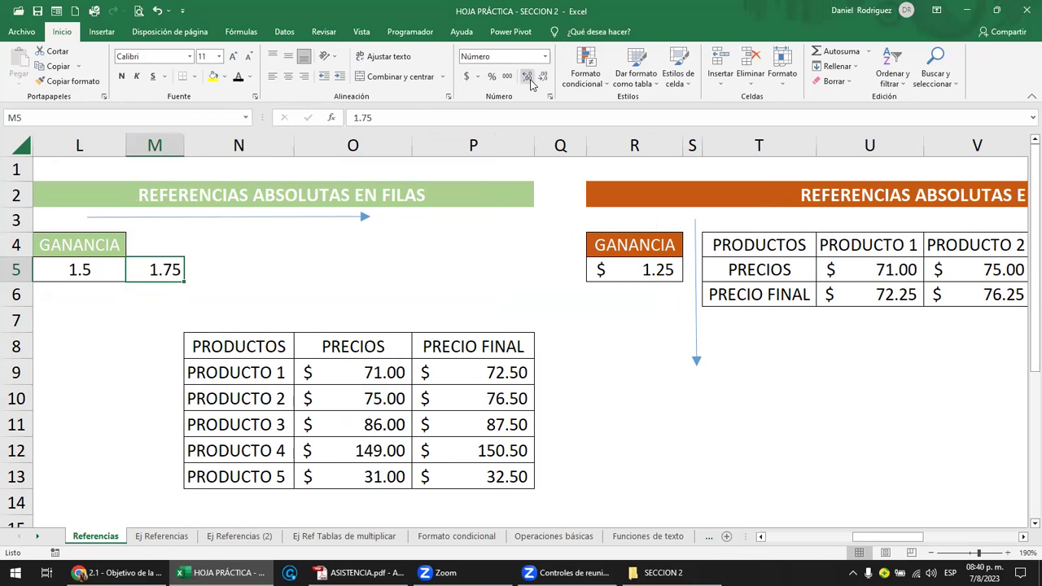
pyautogui.click(514, 364)
pyautogui.doubleClick(502, 364)
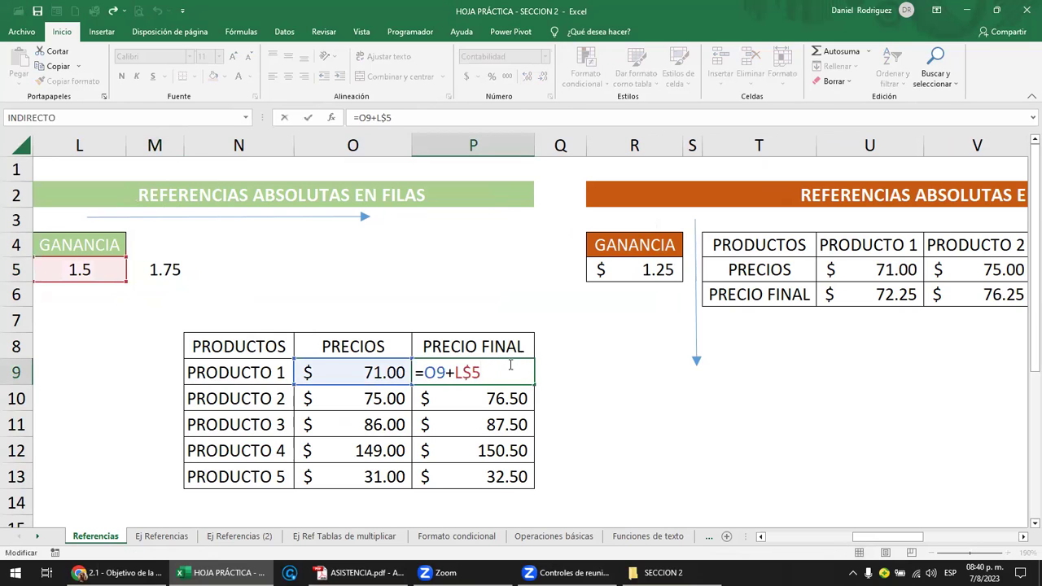
pyautogui.press('Return')
pyautogui.doubleClick(497, 398)
pyautogui.press('Return')
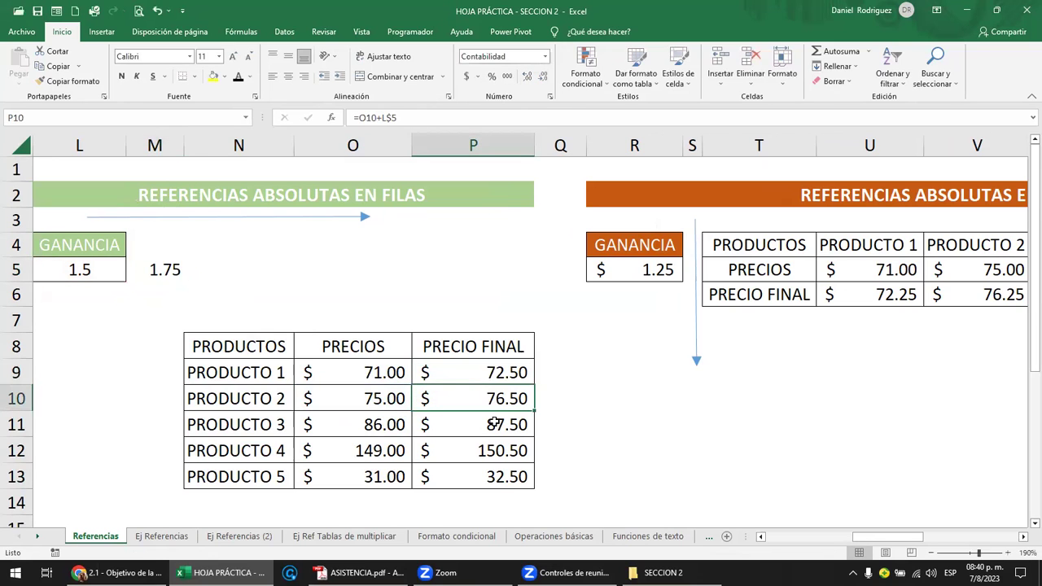
pyautogui.doubleClick(497, 424)
pyautogui.press('Return')
pyautogui.doubleClick(497, 450)
pyautogui.press('Return')
pyautogui.doubleClick(494, 474)
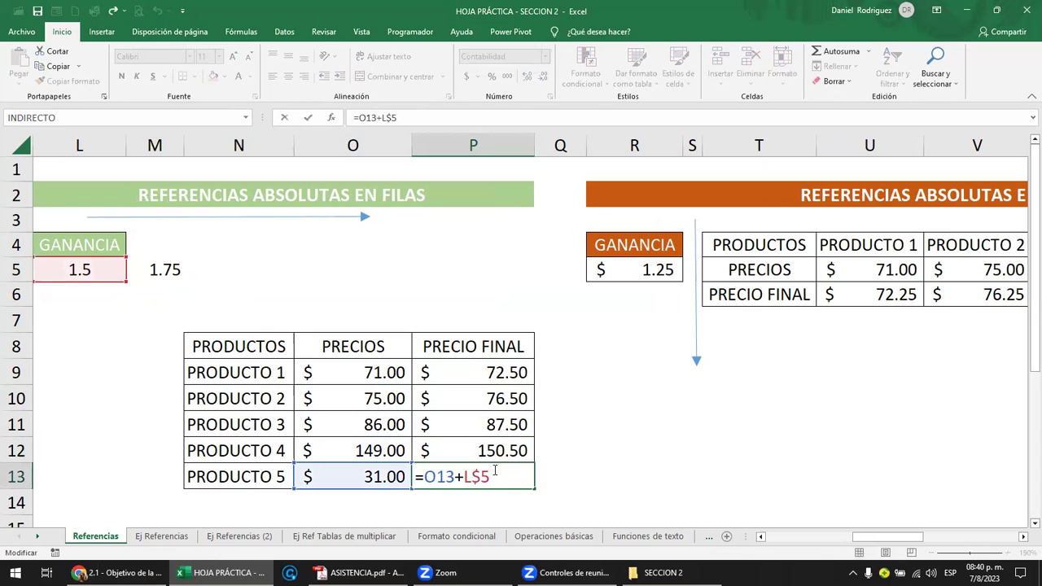
pyautogui.hotkey('ctrl', 'Return')
pyautogui.click(79, 271)
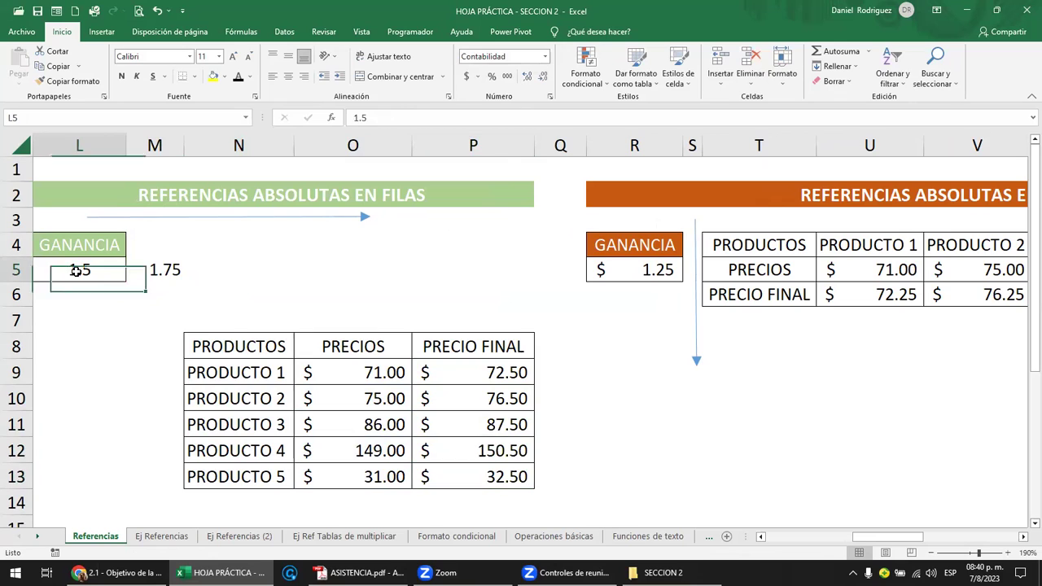
pyautogui.click(175, 271)
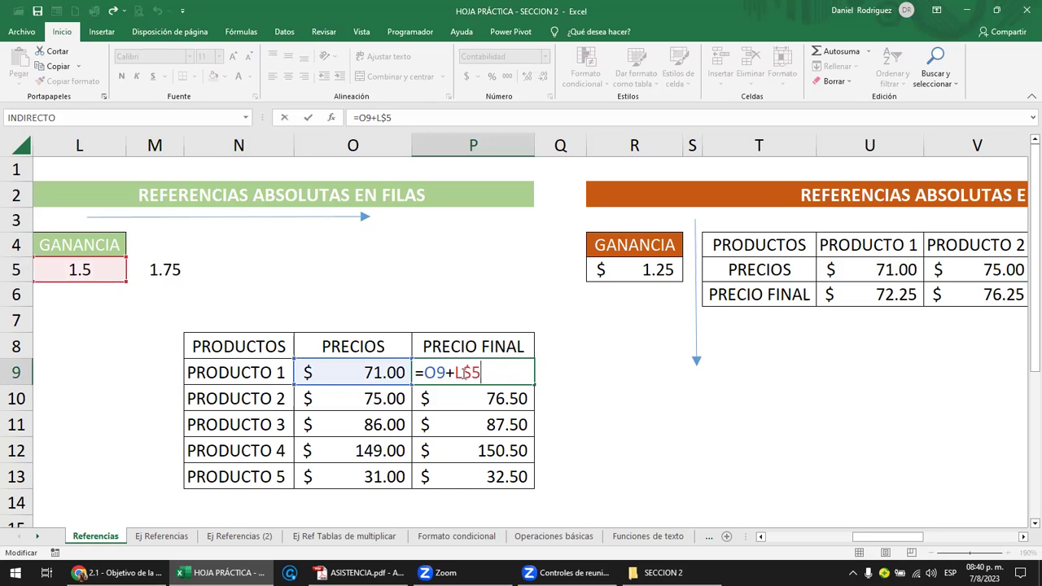
pyautogui.click(89, 144)
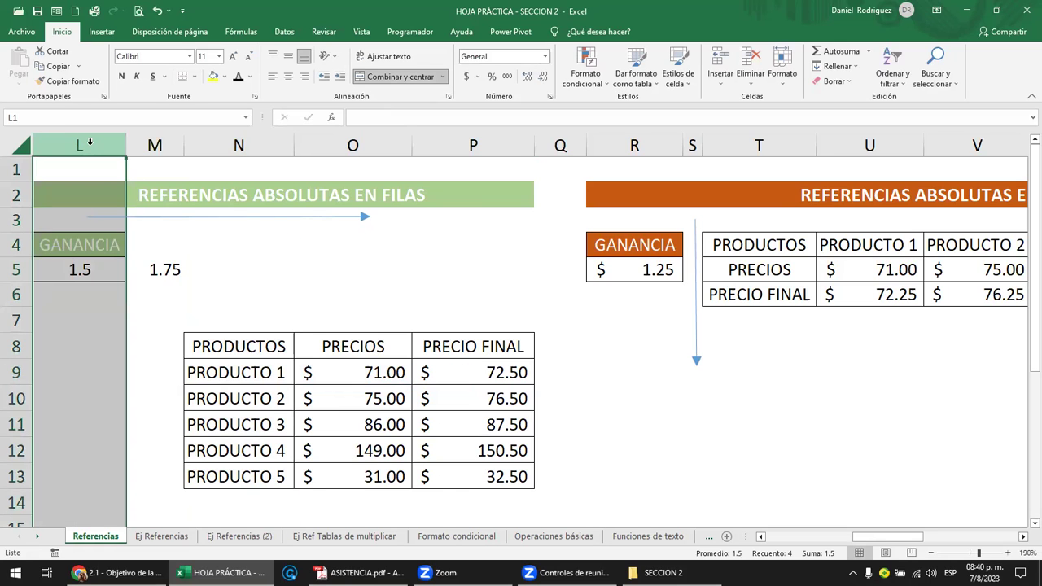
pyautogui.click(481, 376)
pyautogui.doubleClick(479, 373)
pyautogui.moveTo(466, 371); pyautogui.dragTo(475, 368)
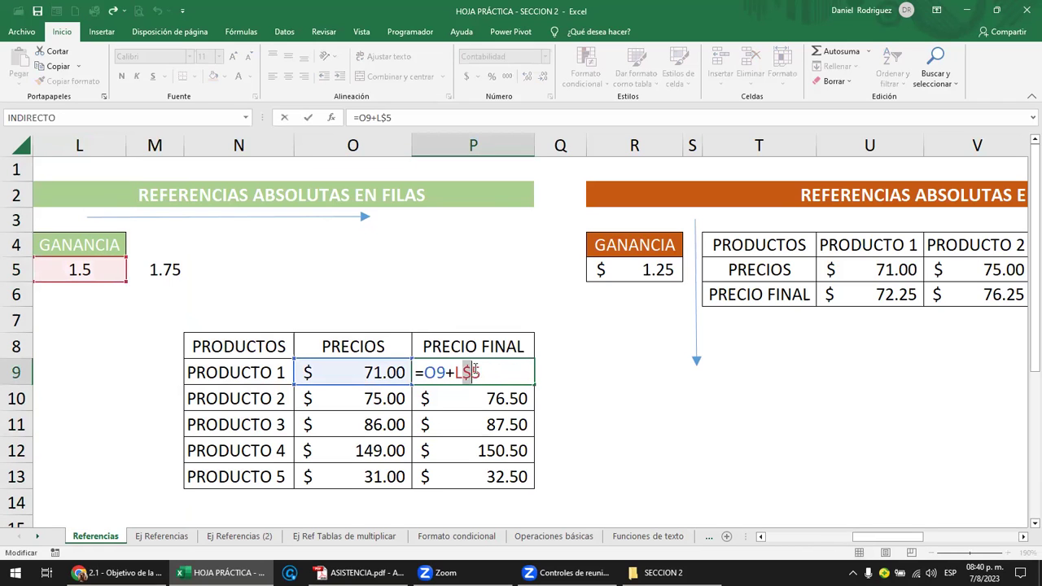
pyautogui.click(85, 272)
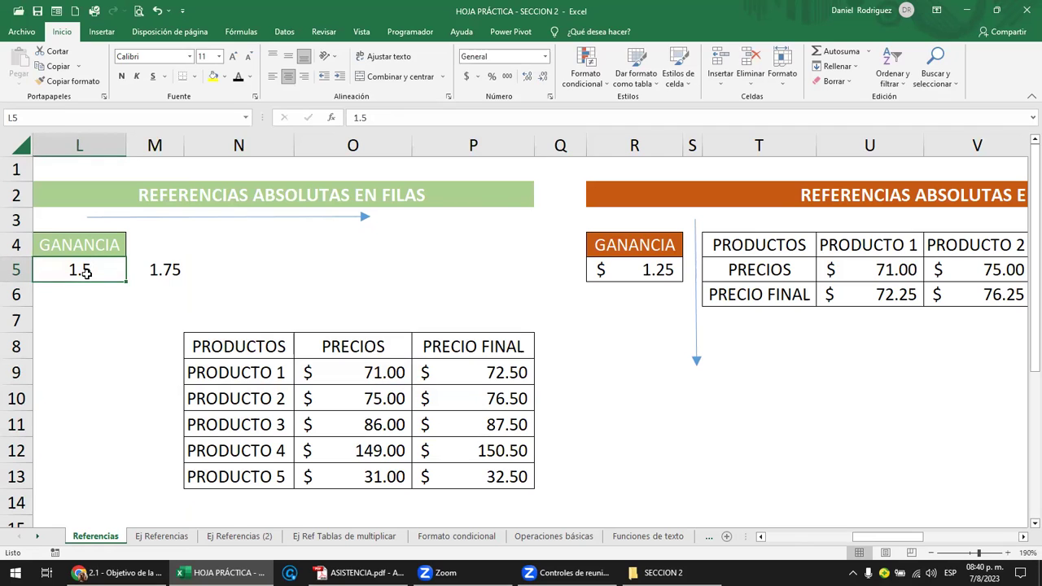
pyautogui.click(82, 144)
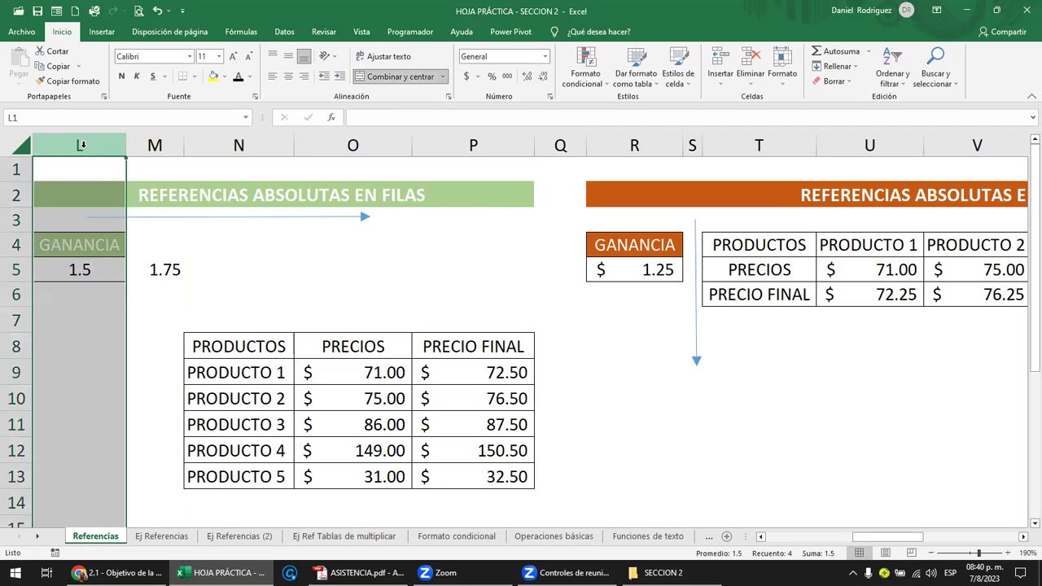
pyautogui.doubleClick(477, 379)
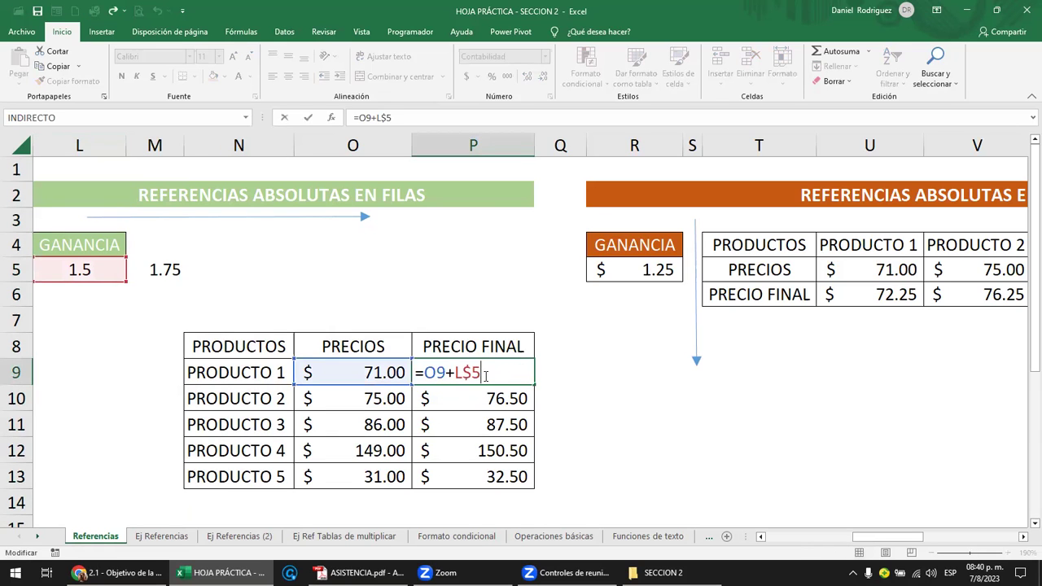
pyautogui.moveTo(462, 371); pyautogui.dragTo(482, 372)
pyautogui.click(376, 285)
pyautogui.press('Left')
pyautogui.press('Left')
pyautogui.press('Left')
pyautogui.press('Left')
pyautogui.press('Left')
pyautogui.press('Left')
pyautogui.press('Left')
pyautogui.press('Left')
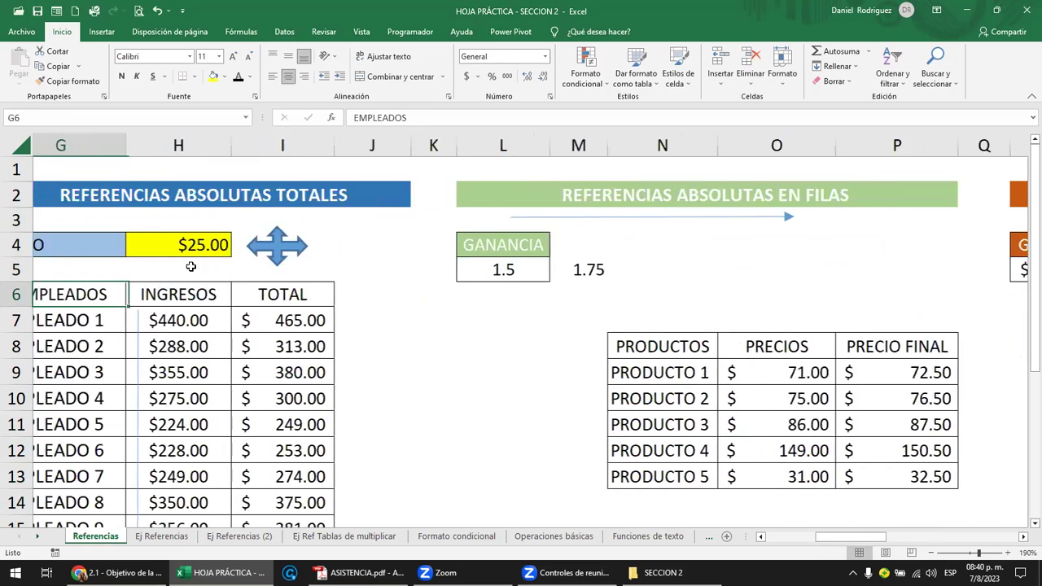
# Review the first employee's TOTAL formula that references $H$4.
pyautogui.press('Up')
pyautogui.press('Up')
pyautogui.press('Right')
pyautogui.click(350, 321)
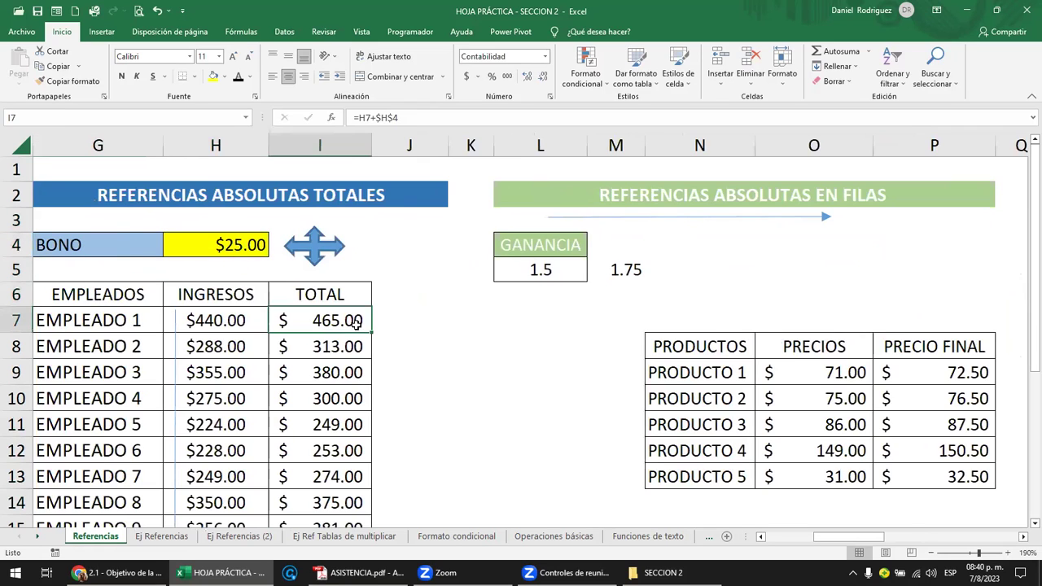
pyautogui.doubleClick(315, 322)
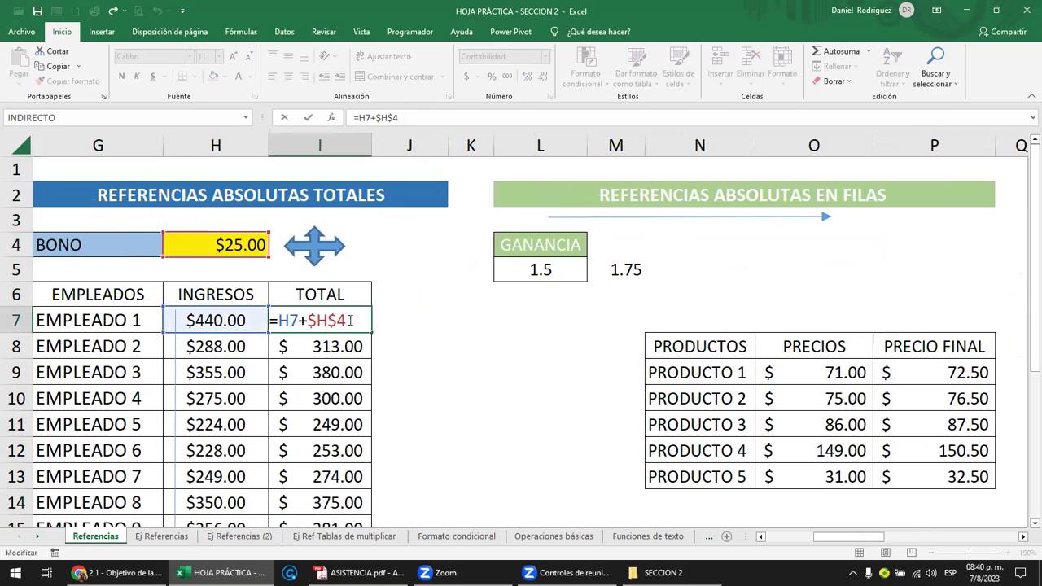
pyautogui.click(505, 318)
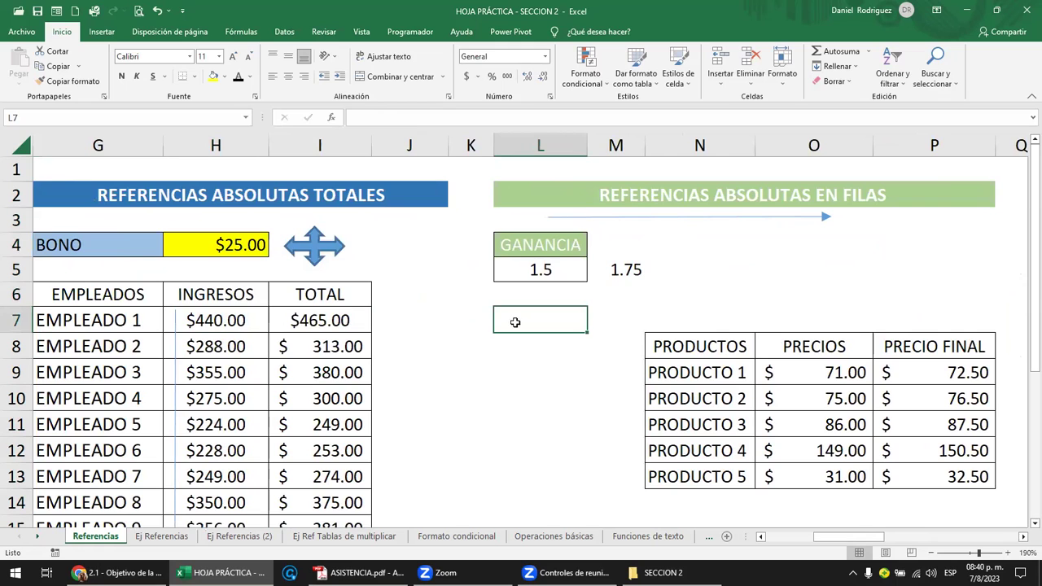
# Clear the stray 1.75 in M5, move the PRODUCTOS table up to rows 5–10, and fill names to PRODUCTO 7.
pyautogui.click(602, 276)
pyautogui.press('Delete')
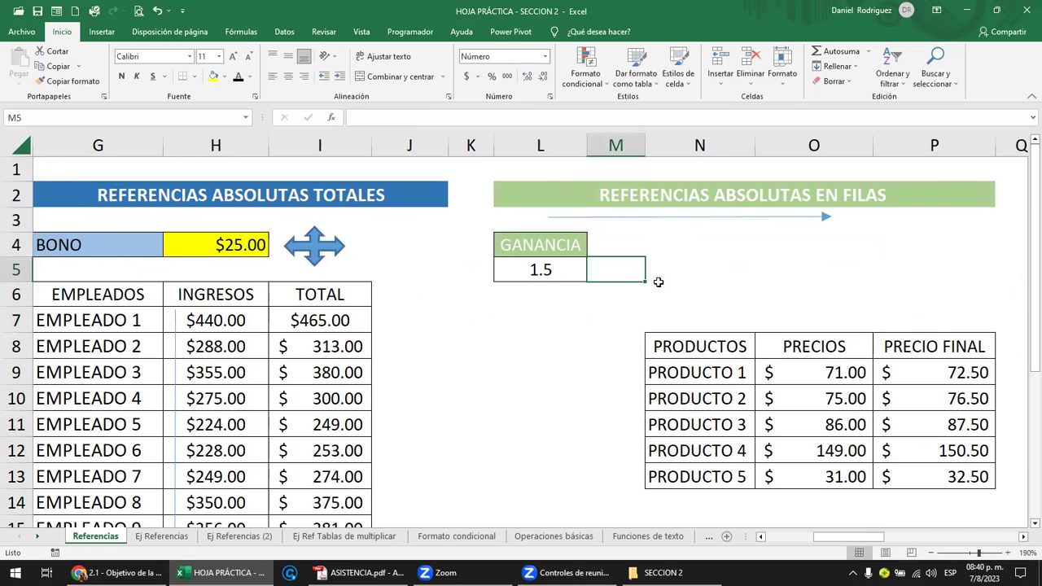
pyautogui.press('Right')
pyautogui.press('Right')
pyautogui.press('Right')
pyautogui.press('Right')
pyautogui.press('Right')
pyautogui.press('Right')
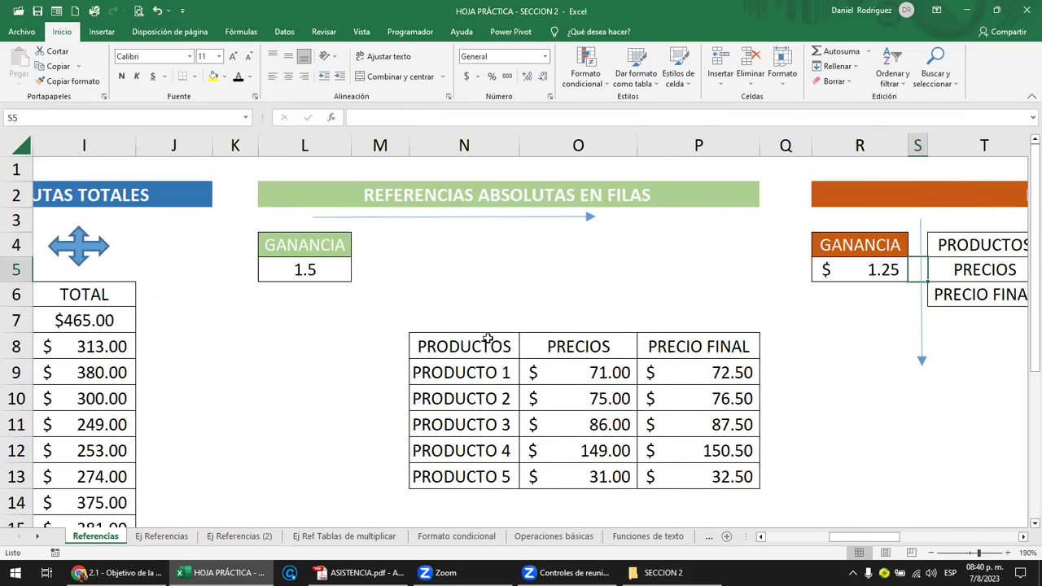
pyautogui.moveTo(487, 338); pyautogui.dragTo(698, 476)
pyautogui.moveTo(584, 334)
pyautogui.mouseDown()
pyautogui.moveTo(582, 296)
pyautogui.moveTo(575, 310)
pyautogui.mouseUp()
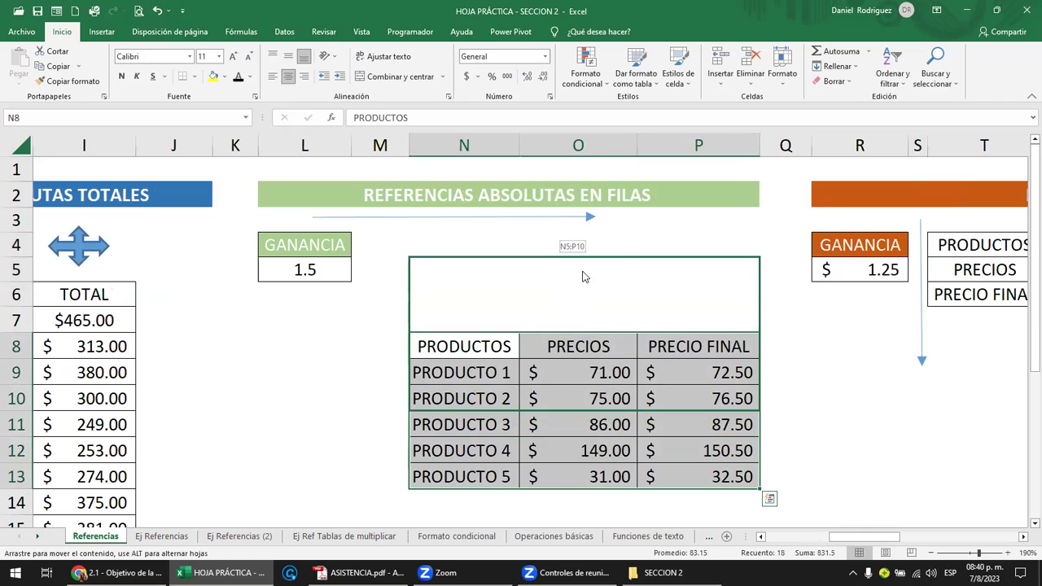
pyautogui.moveTo(581, 295); pyautogui.dragTo(581, 274)
pyautogui.click(497, 397)
pyautogui.moveTo(518, 410); pyautogui.dragTo(513, 474)
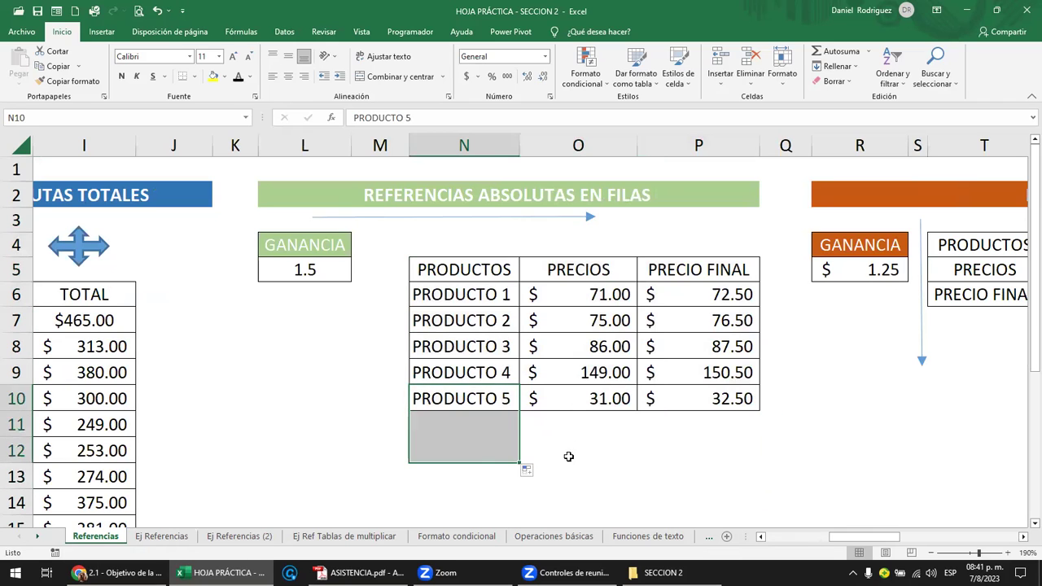
# Enter prices 45 and 56 for PRODUCTO 6 and PRODUCTO 7.
pyautogui.click(589, 424)
pyautogui.write('45')
pyautogui.press('Return')
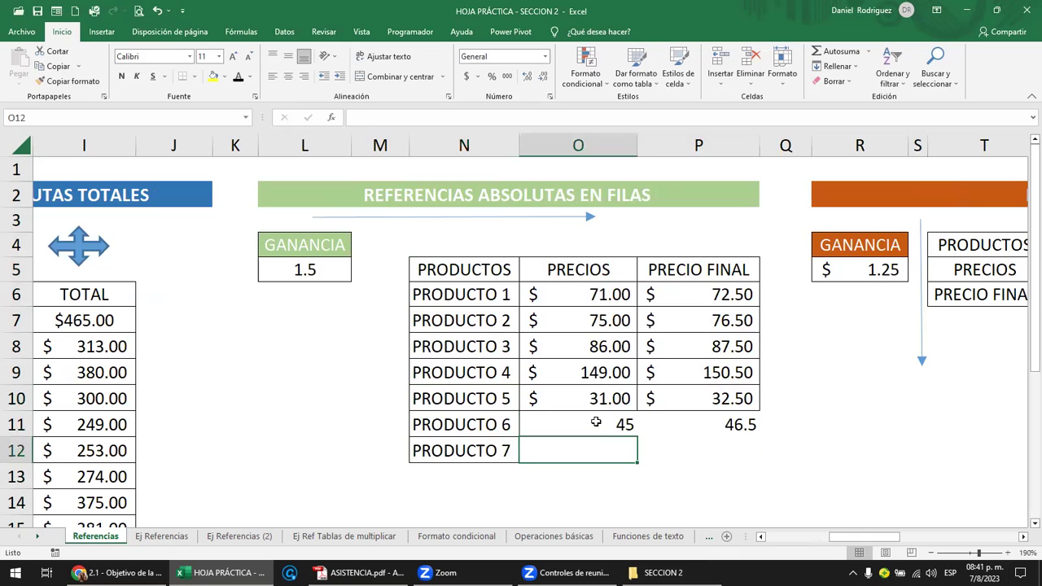
pyautogui.write('56')
pyautogui.press('Return')
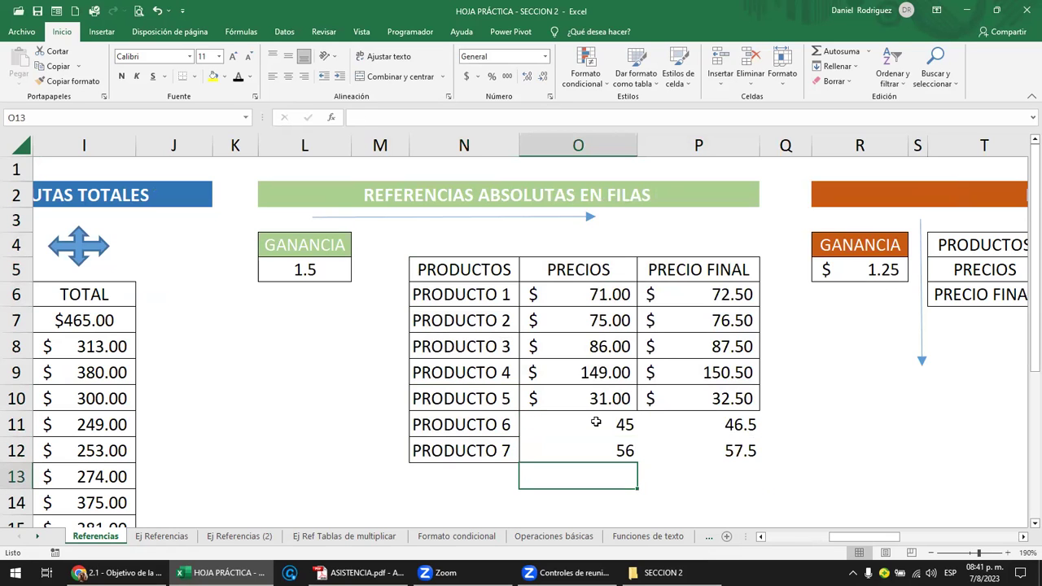
# Clear the new final-price cells and fill PRODUCTO 5's final-price formula down to PRODUCTO 7.
pyautogui.moveTo(709, 424); pyautogui.dragTo(724, 448)
pyautogui.press('Delete')
pyautogui.click(743, 398)
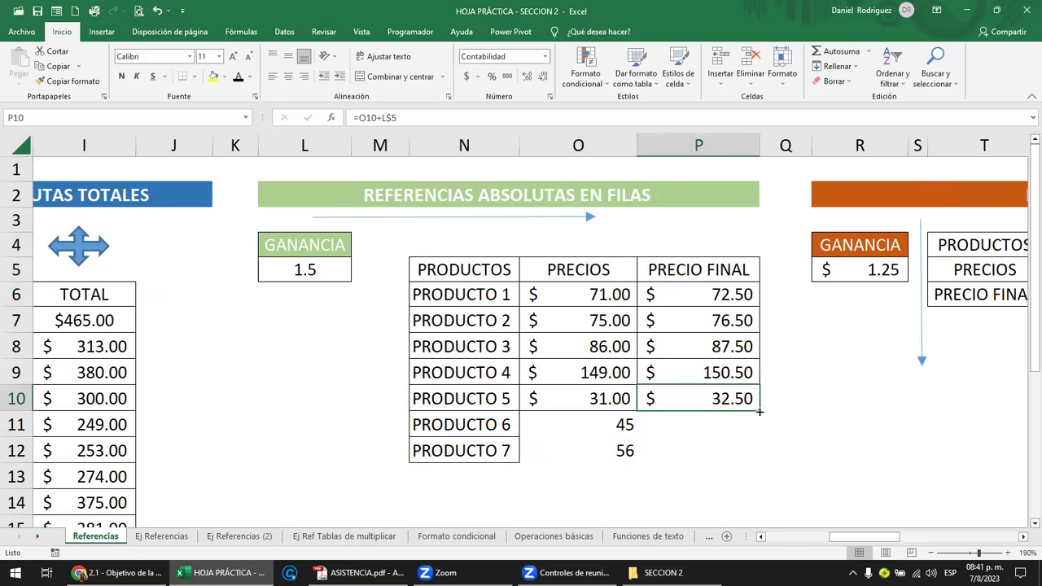
pyautogui.moveTo(759, 412); pyautogui.dragTo(758, 462)
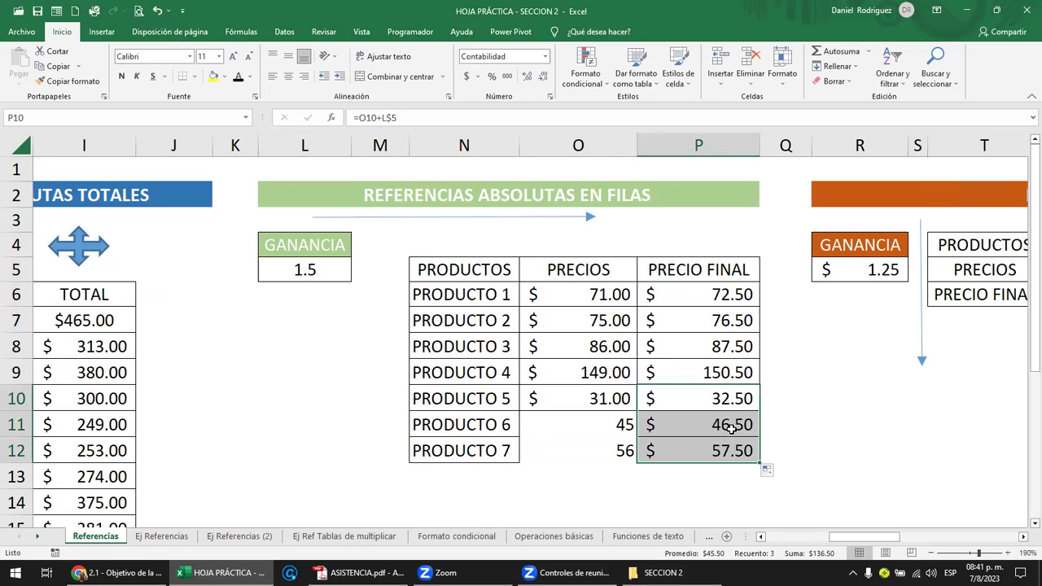
# Inspect the PRODUCTO 6 and PRODUCTO 7 final-price formulas and their references.
pyautogui.click(731, 429)
pyautogui.doubleClick(738, 435)
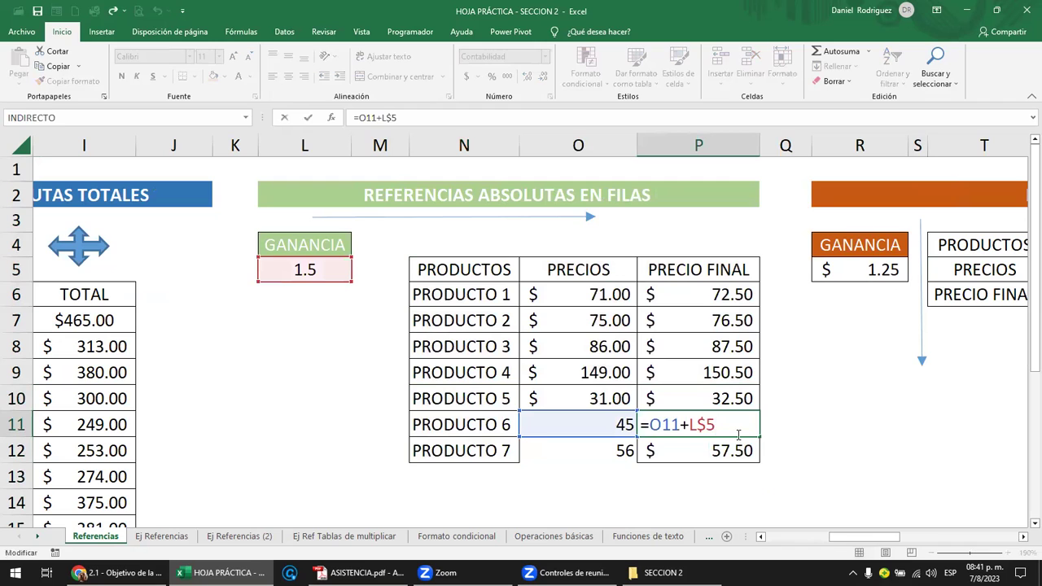
pyautogui.press('Escape')
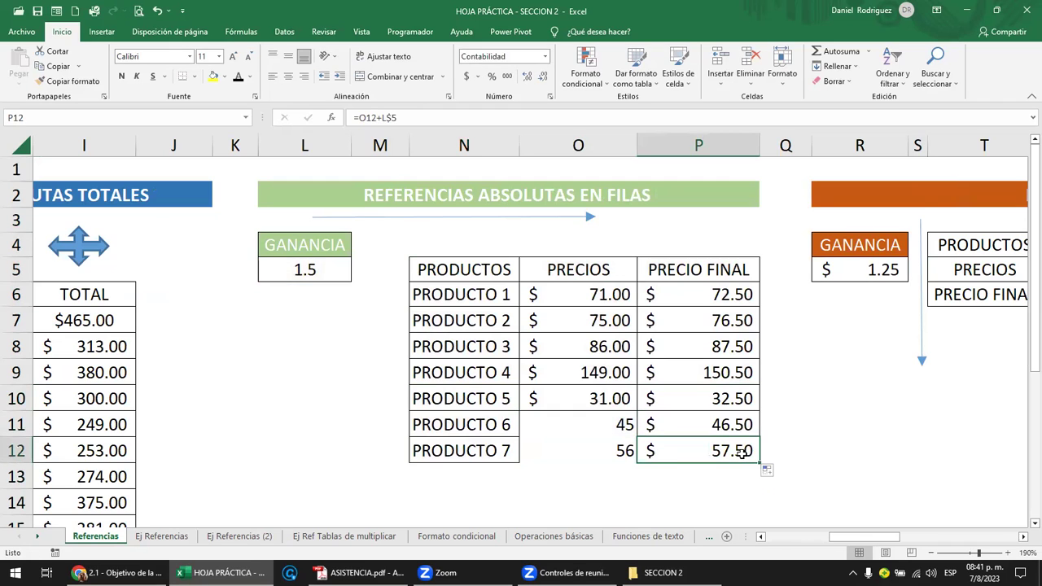
pyautogui.doubleClick(742, 453)
pyautogui.press('Escape')
pyautogui.doubleClick(739, 452)
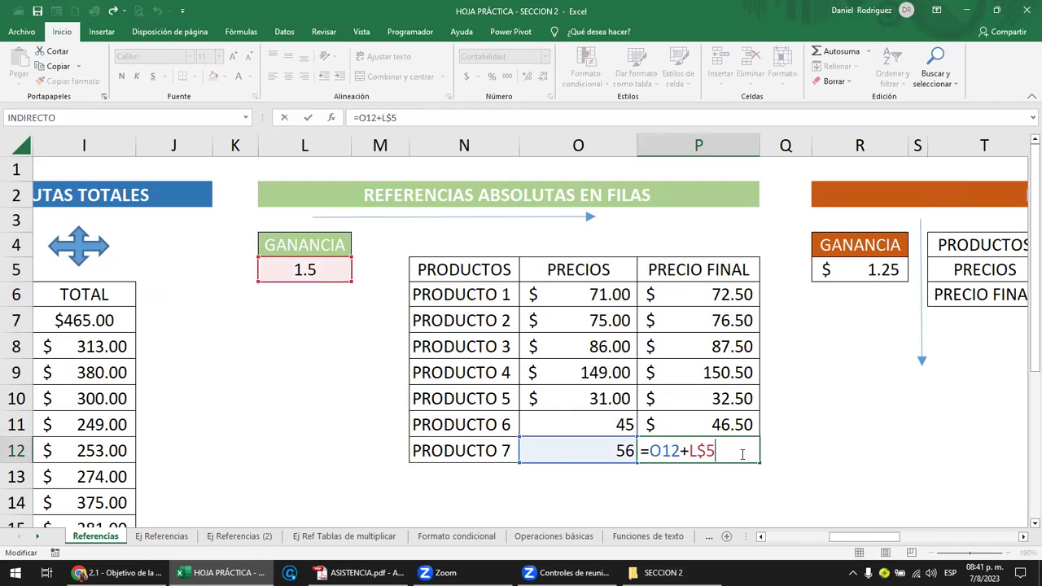
pyautogui.press('Escape')
pyautogui.doubleClick(733, 454)
pyautogui.press('Escape')
pyautogui.doubleClick(733, 423)
pyautogui.press('Escape')
pyautogui.doubleClick(733, 423)
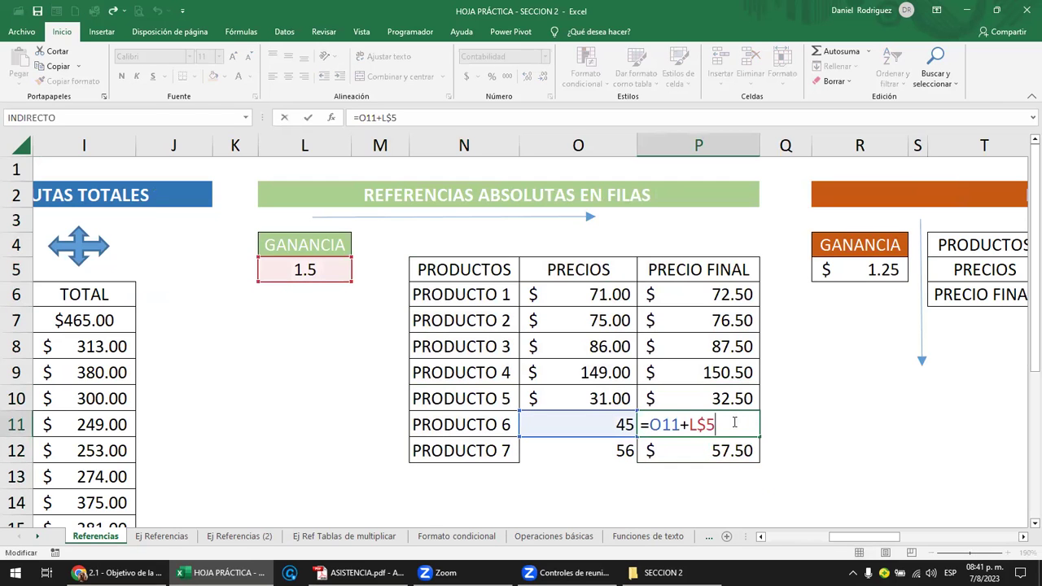
pyautogui.press('Escape')
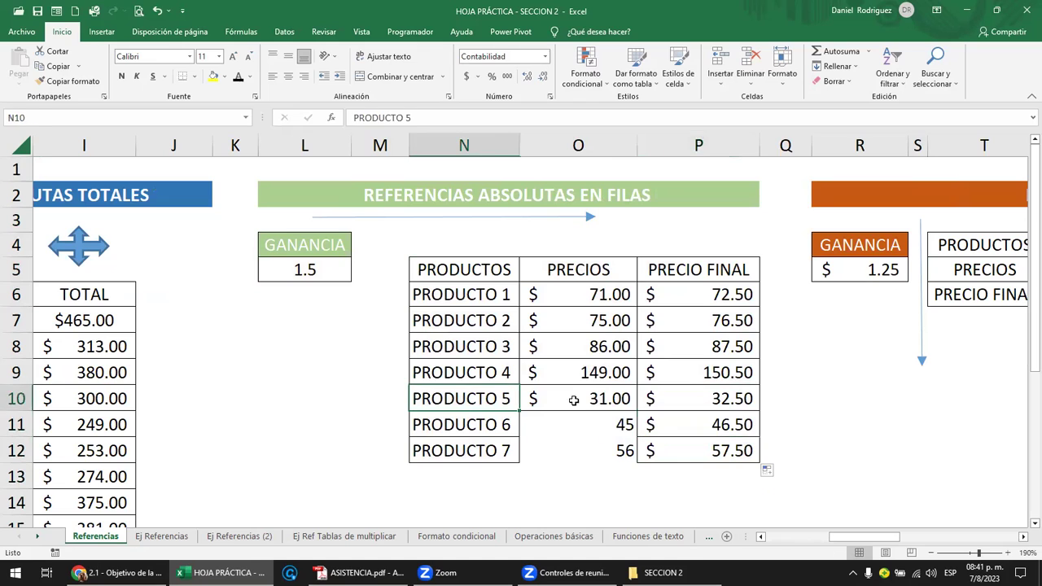
# Format Painter the PRODUCTO 5 row onto PRODUCTO 6 and 7 for matching currency formatting.
pyautogui.moveTo(459, 401); pyautogui.dragTo(688, 396)
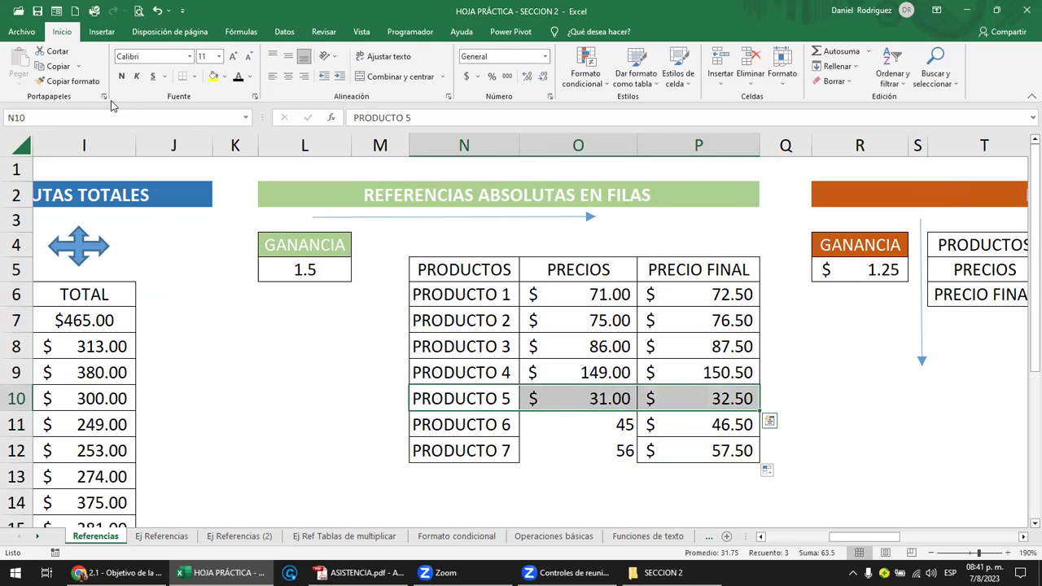
pyautogui.click(69, 82)
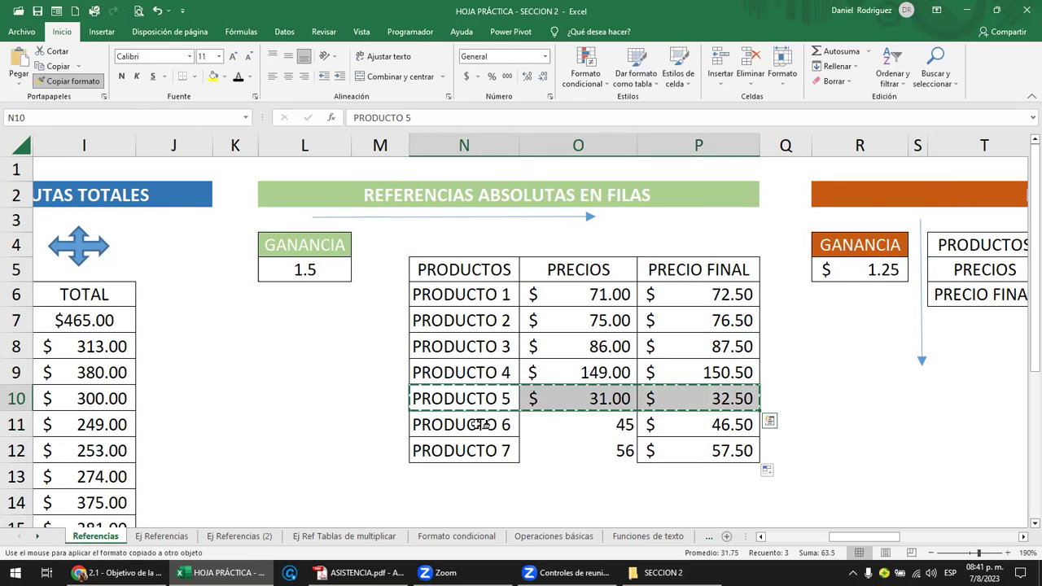
pyautogui.moveTo(480, 424); pyautogui.dragTo(656, 450)
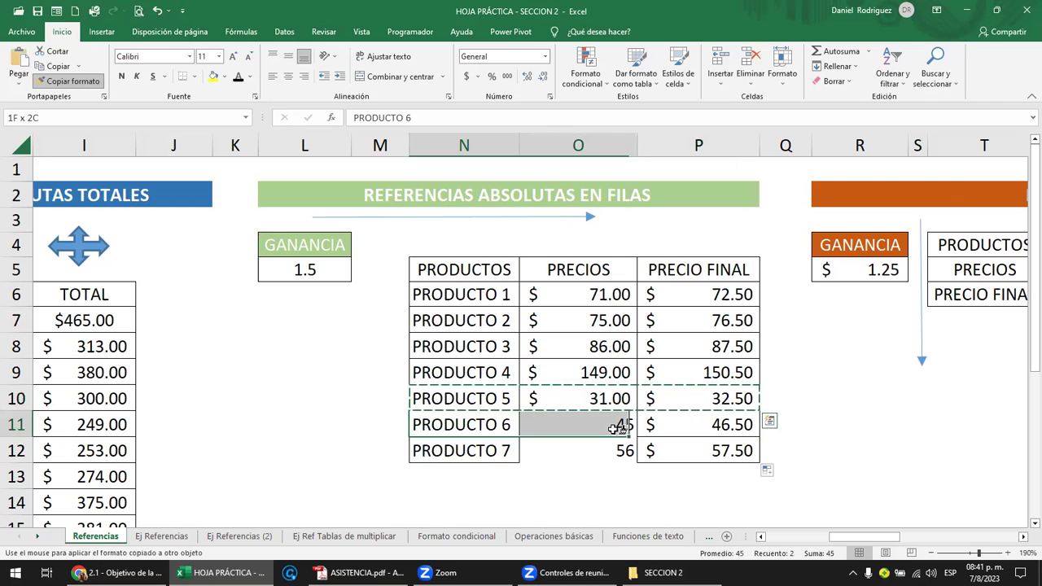
pyautogui.click(748, 427)
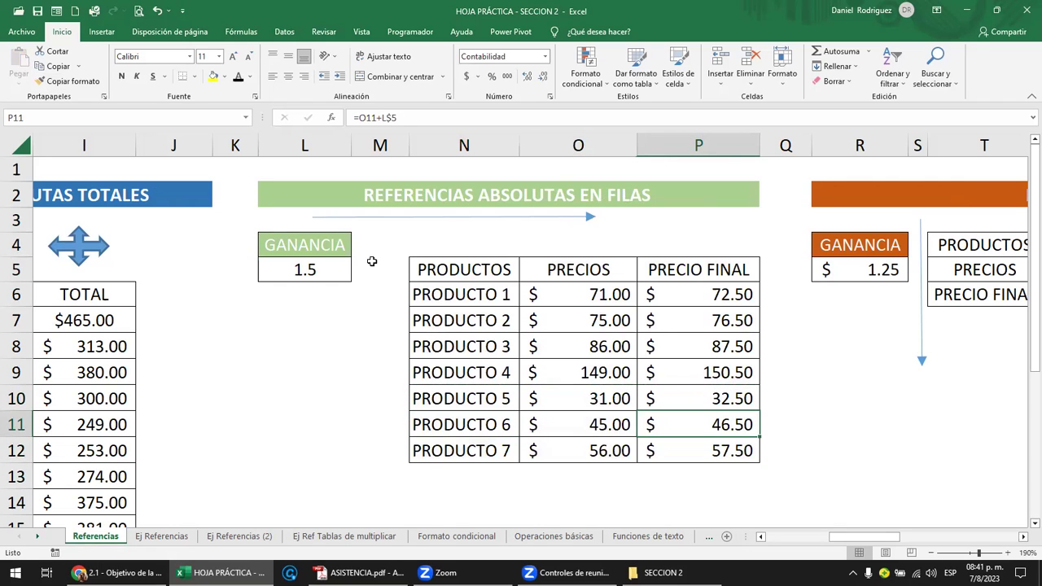
# Check the PRODUCTO 1 final-price formula's row-anchored L$5 reference.
pyautogui.click(420, 238)
pyautogui.click(738, 299)
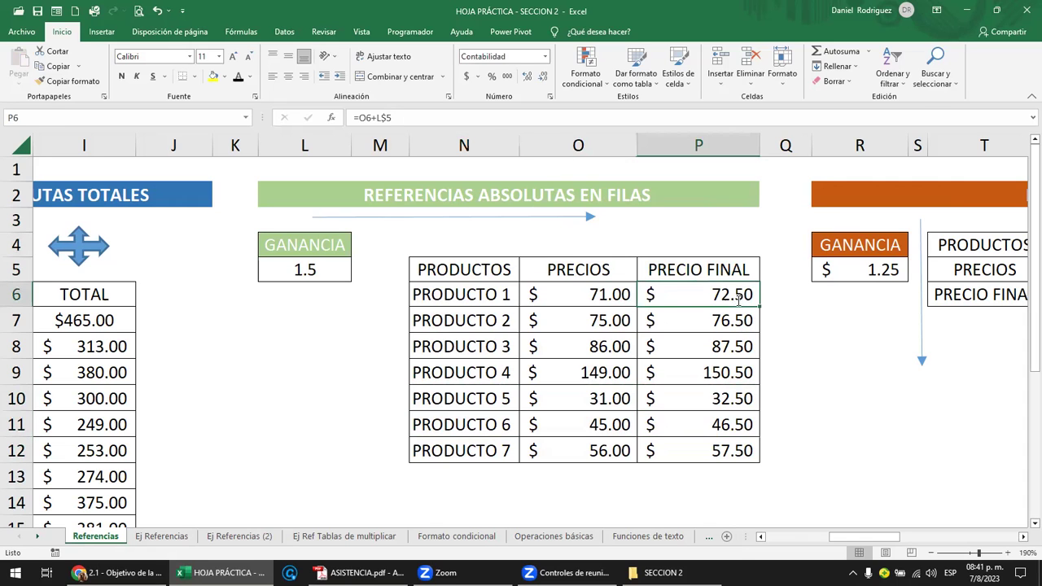
pyautogui.doubleClick(738, 300)
pyautogui.moveTo(688, 295); pyautogui.dragTo(697, 295)
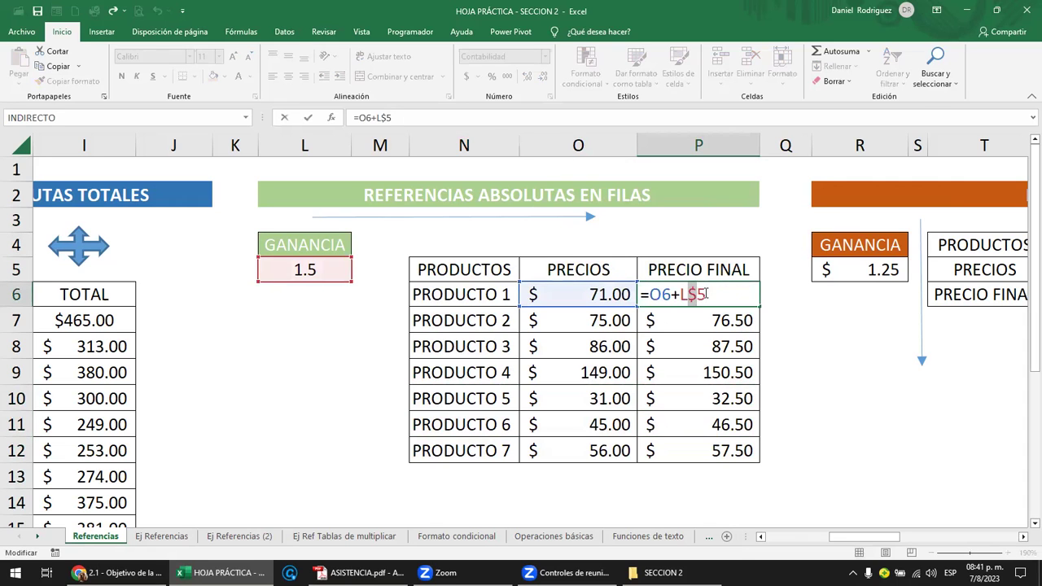
pyautogui.click(788, 313)
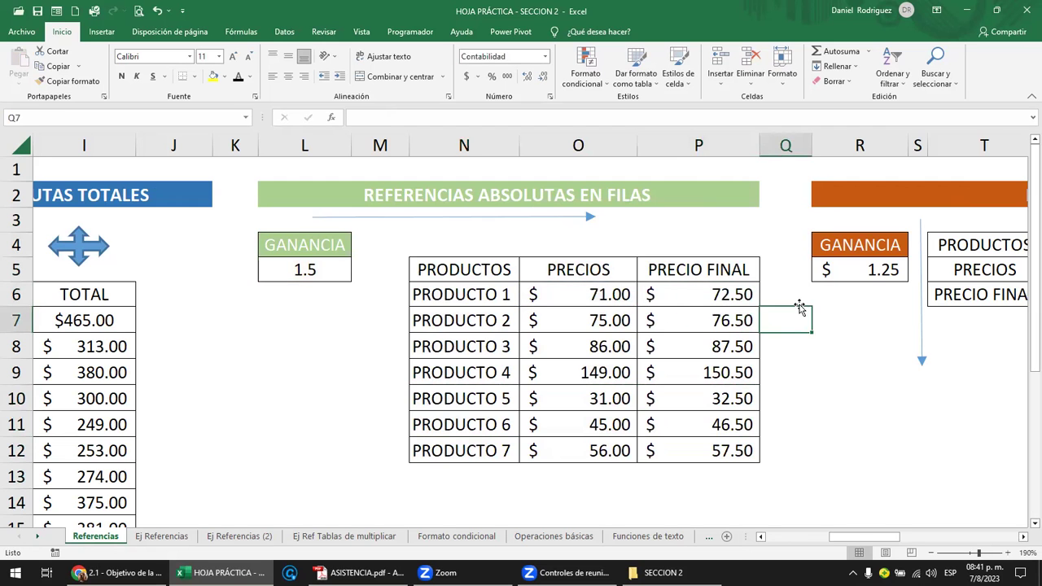
pyautogui.press('Right')
pyautogui.press('Right')
pyautogui.press('Right')
pyautogui.press('Right')
pyautogui.press('Right')
pyautogui.press('Right')
pyautogui.press('Right')
pyautogui.press('Right')
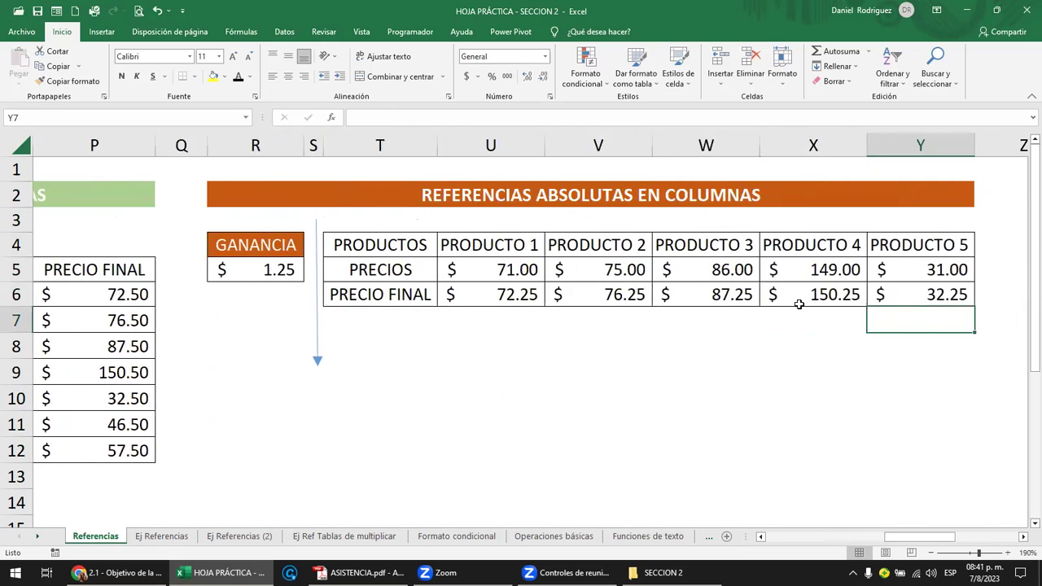
pyautogui.press('Left')
pyautogui.press('Left')
pyautogui.press('Left')
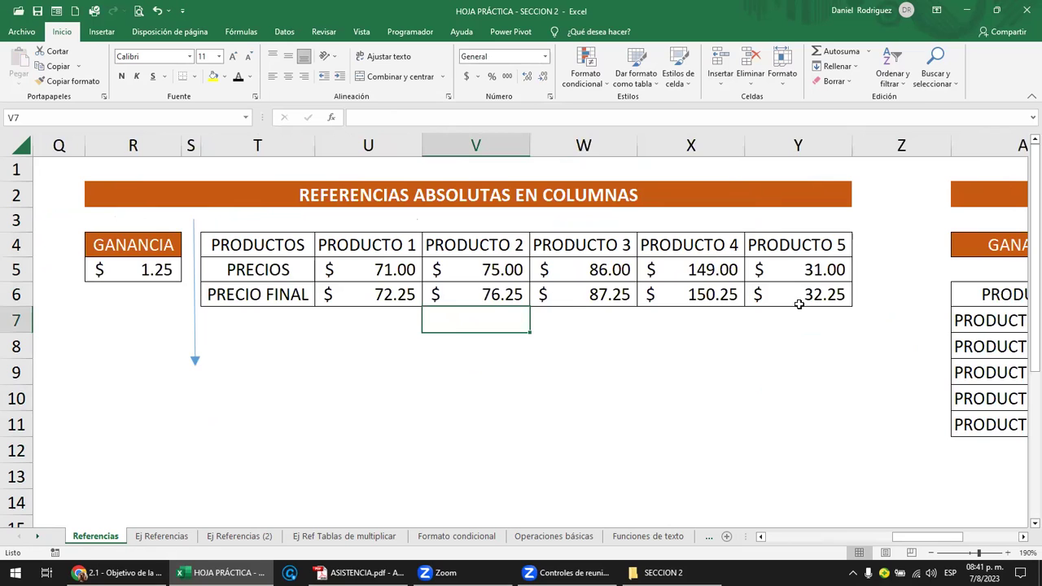
pyautogui.click(502, 191)
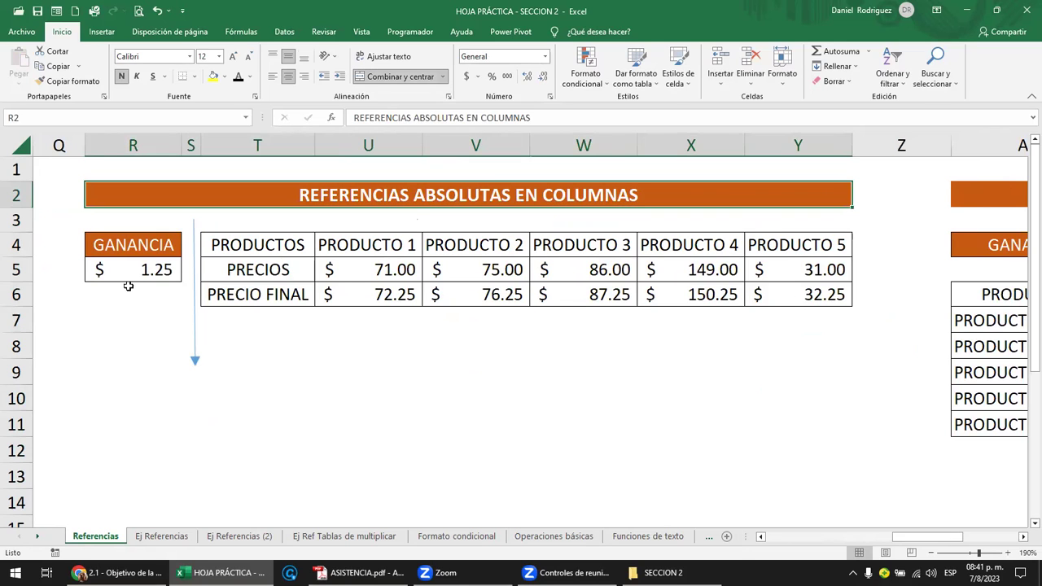
pyautogui.click(151, 274)
pyautogui.click(194, 270)
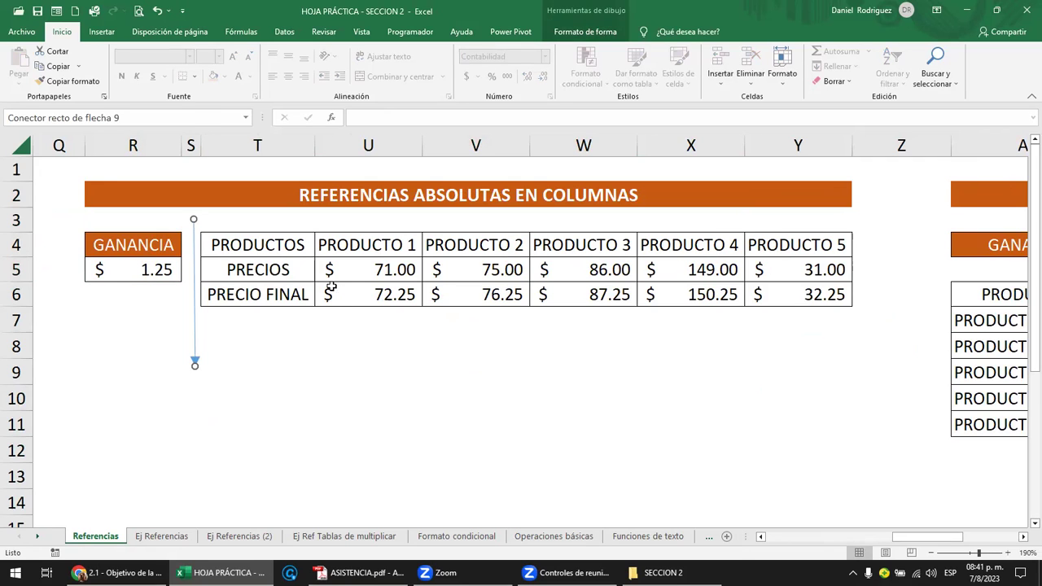
# Look over the row-based price table and the headers of the column-based table.
pyautogui.click(262, 243)
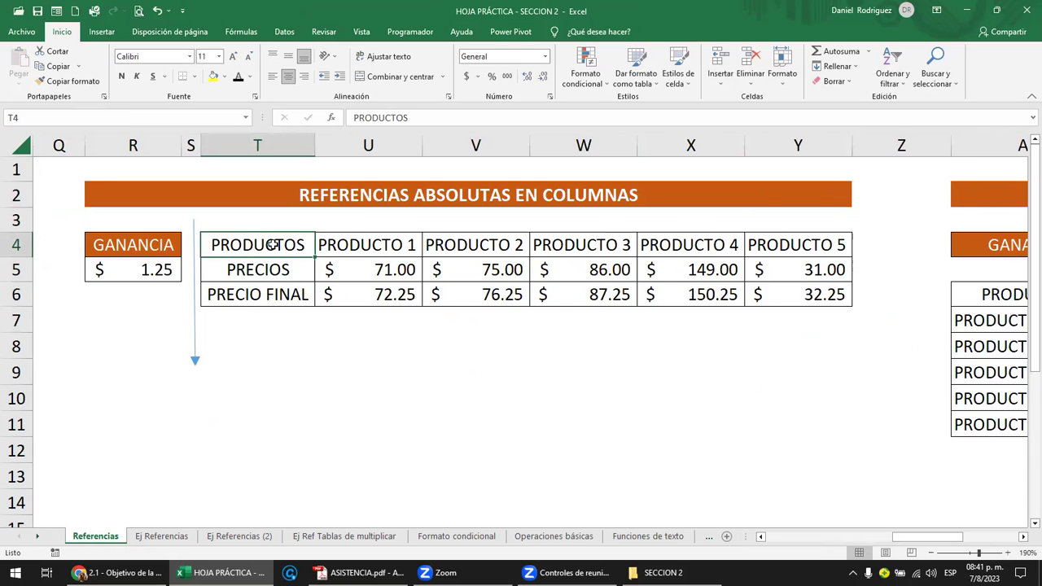
pyautogui.click(291, 322)
pyautogui.press('Left')
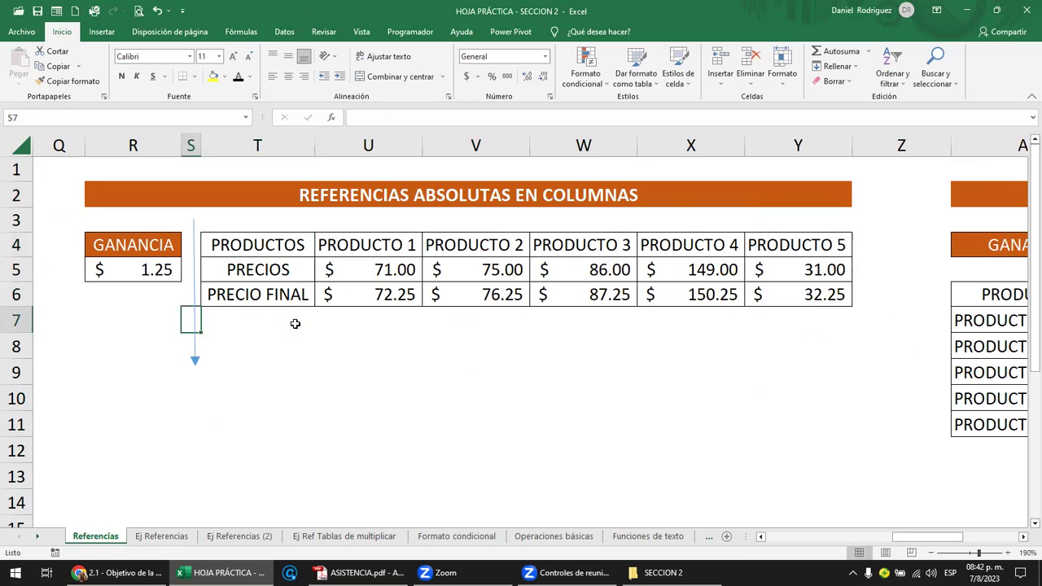
pyautogui.press('Left')
pyautogui.press('Left')
pyautogui.press('Left')
pyautogui.press('Left')
pyautogui.press('Left')
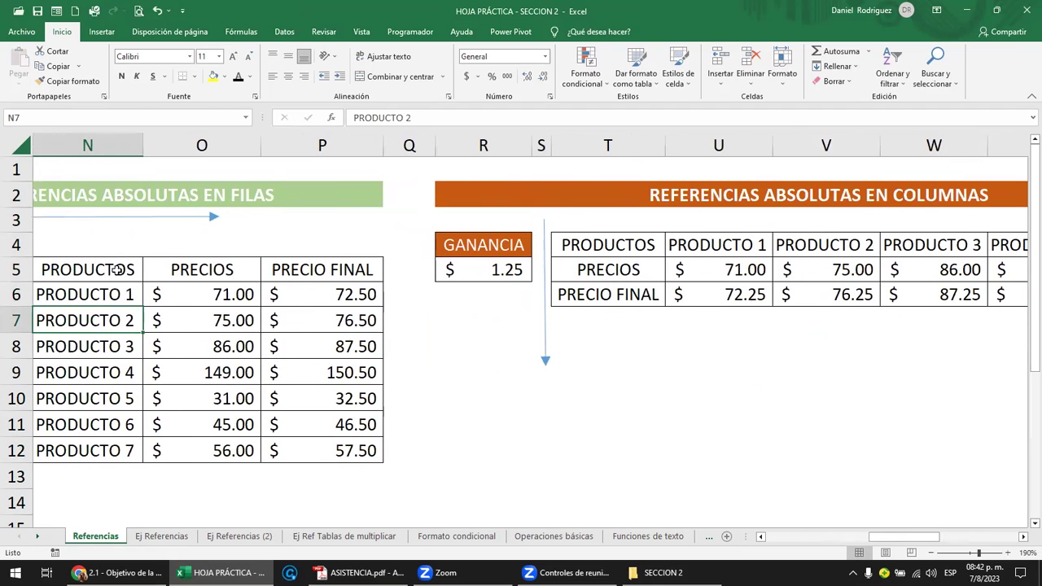
pyautogui.moveTo(118, 269); pyautogui.dragTo(325, 452)
pyautogui.moveTo(119, 291)
pyautogui.mouseDown()
pyautogui.moveTo(212, 280)
pyautogui.moveTo(215, 450)
pyautogui.mouseUp()
pyautogui.click(596, 248)
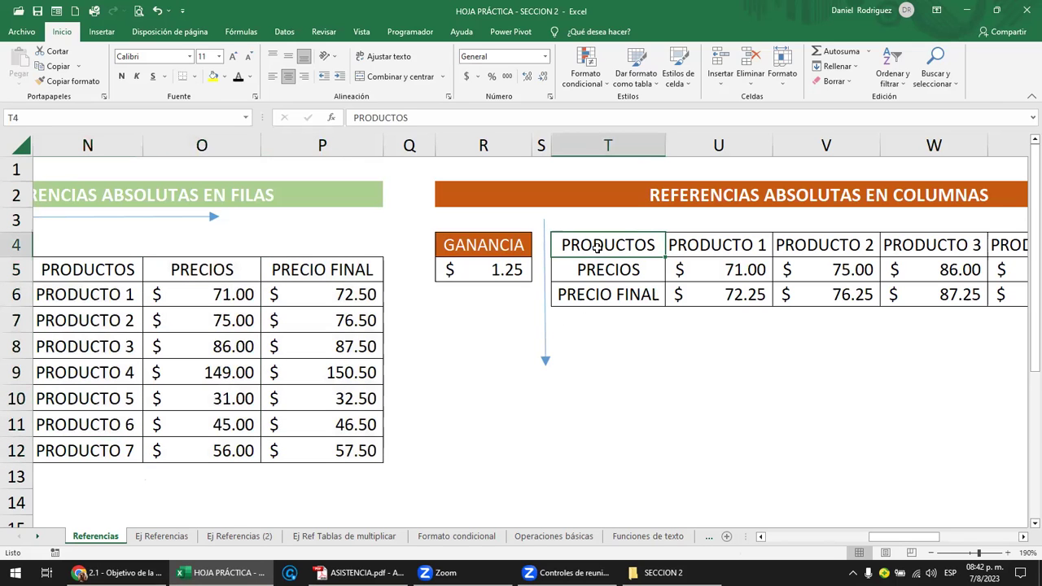
pyautogui.moveTo(614, 244); pyautogui.dragTo(936, 238)
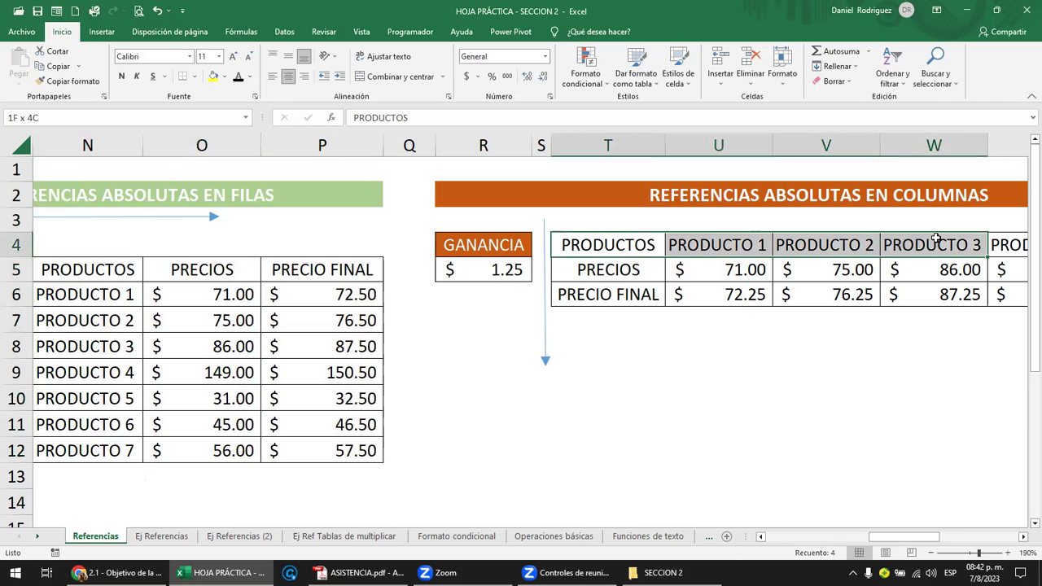
# Give the labels in T4:T6 a yellow fill and left alignment.
pyautogui.click(611, 244)
pyautogui.moveTo(612, 258); pyautogui.dragTo(610, 291)
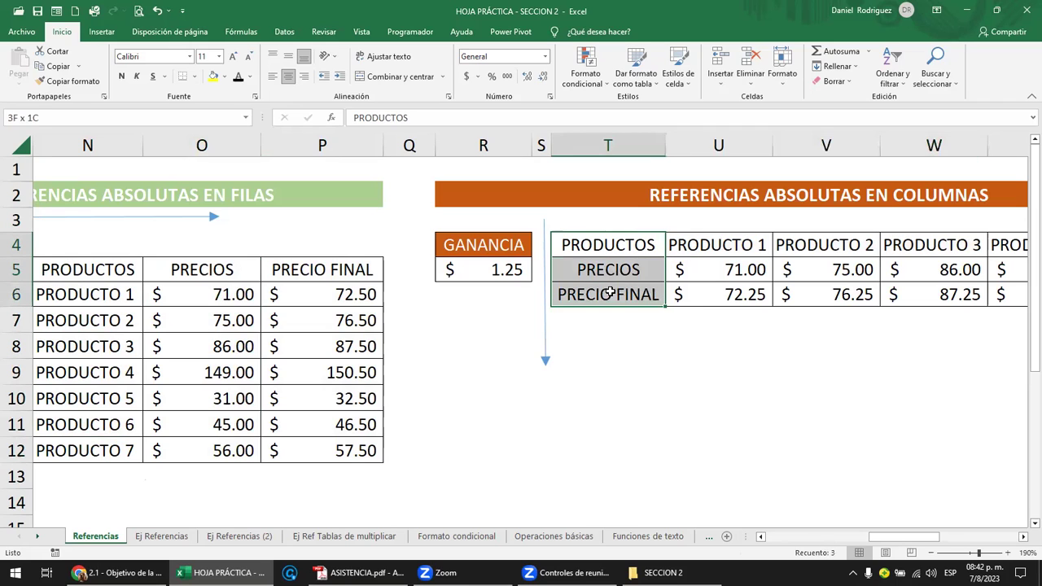
pyautogui.click(212, 76)
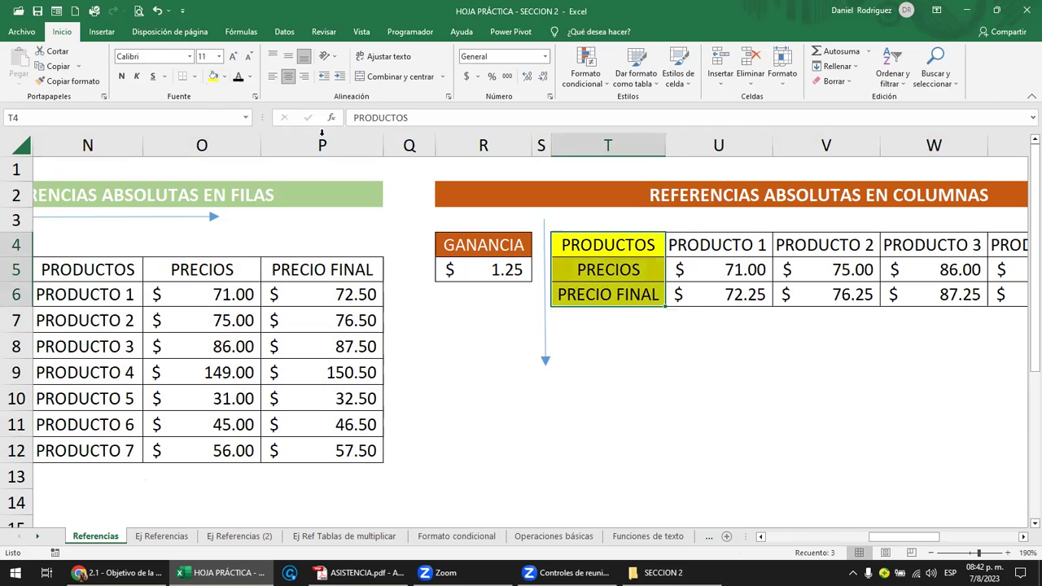
pyautogui.click(272, 76)
pyautogui.click(683, 376)
# Review the PRODUCTOS, PRECIOS and PRECIO FINAL labels and the rows table's PRECIO FINAL formula.
pyautogui.click(616, 248)
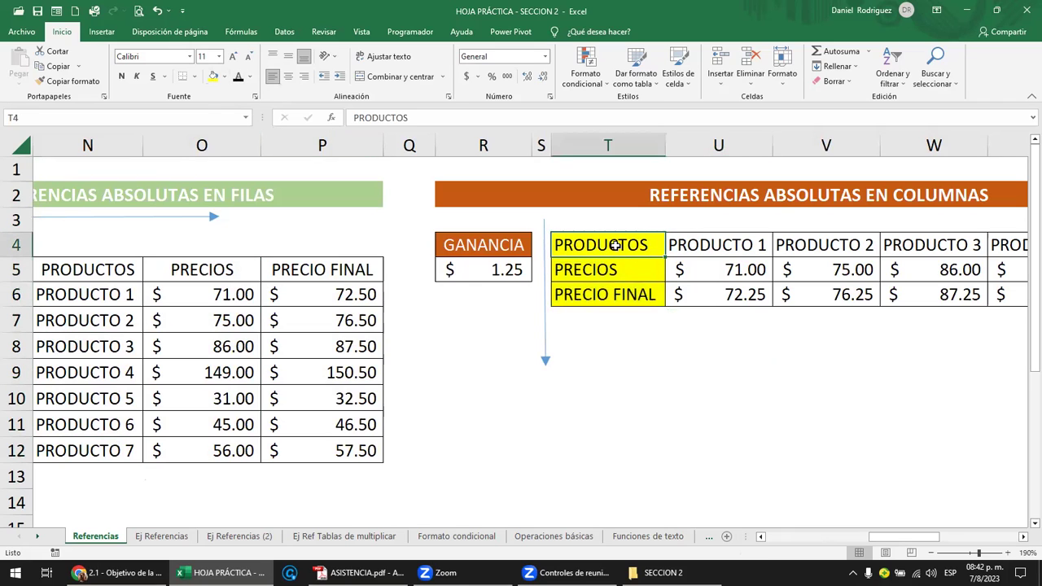
pyautogui.click(610, 269)
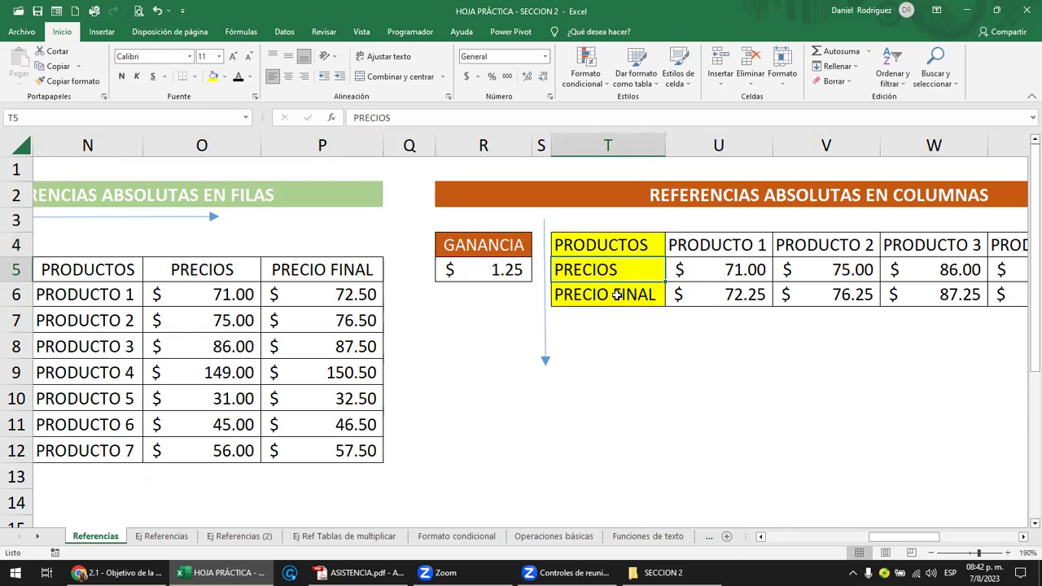
pyautogui.click(616, 294)
pyautogui.click(321, 299)
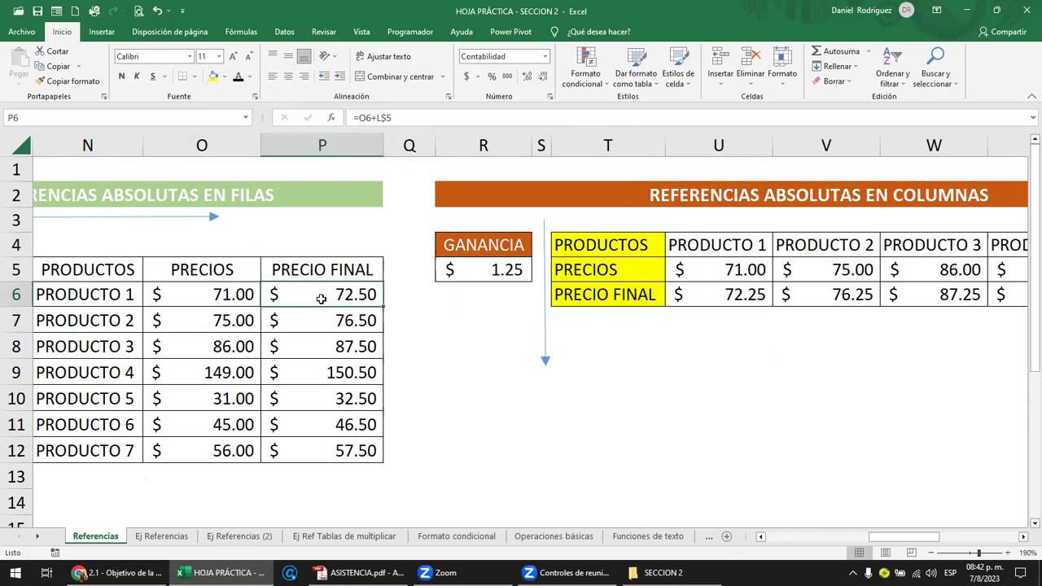
pyautogui.click(733, 247)
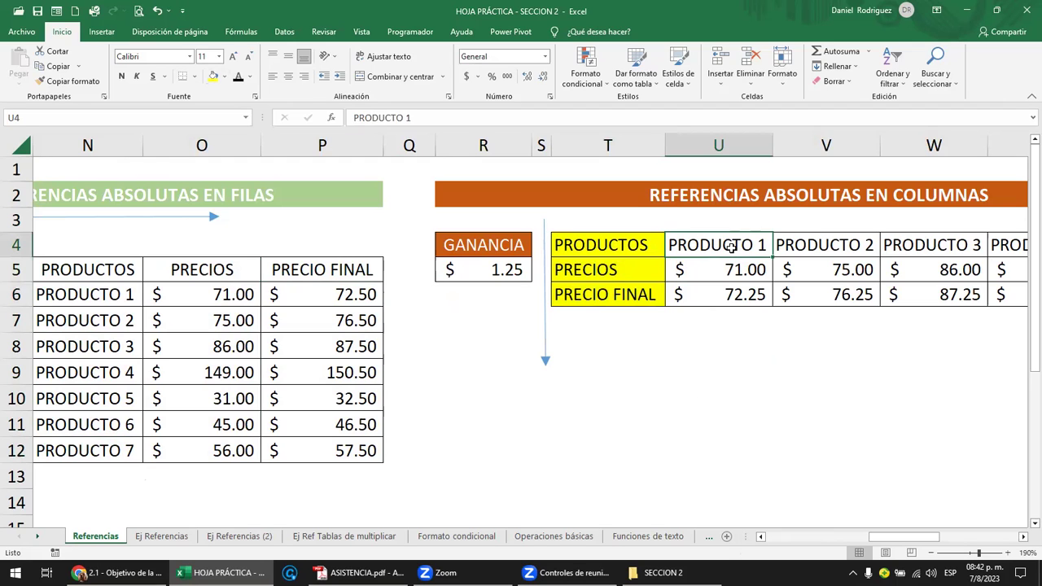
# Check the cell references used in U6's PRECIO FINAL formula without changing it.
pyautogui.press('Right')
pyautogui.press('Right')
pyautogui.press('Right')
pyautogui.press('Right')
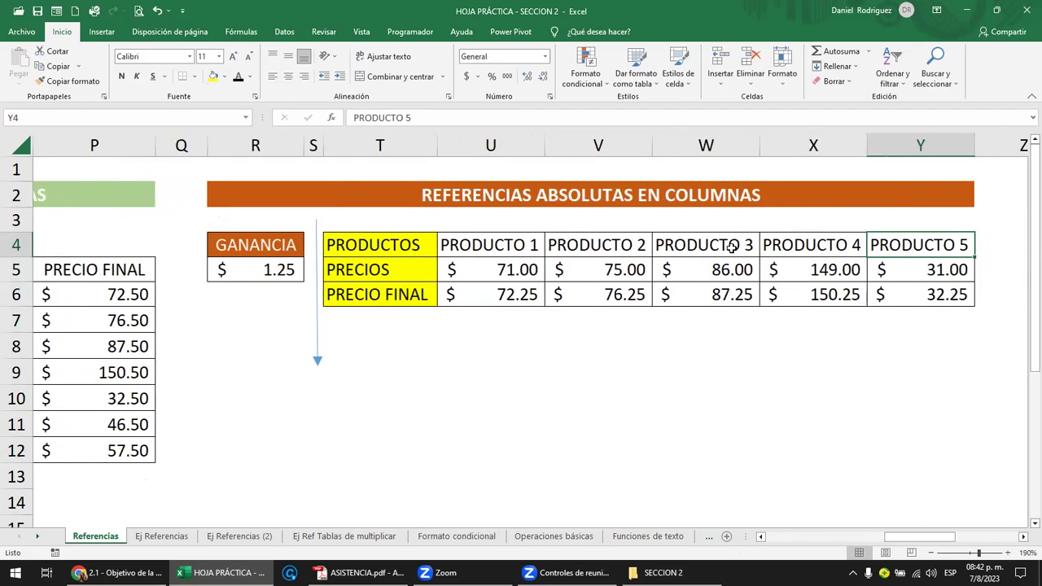
pyautogui.click(527, 298)
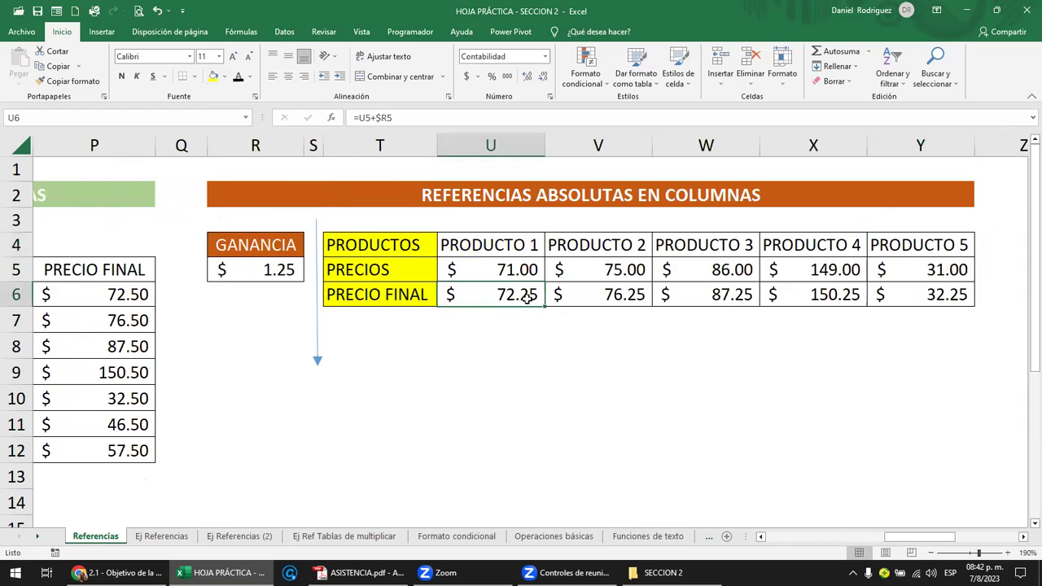
pyautogui.press('F2')
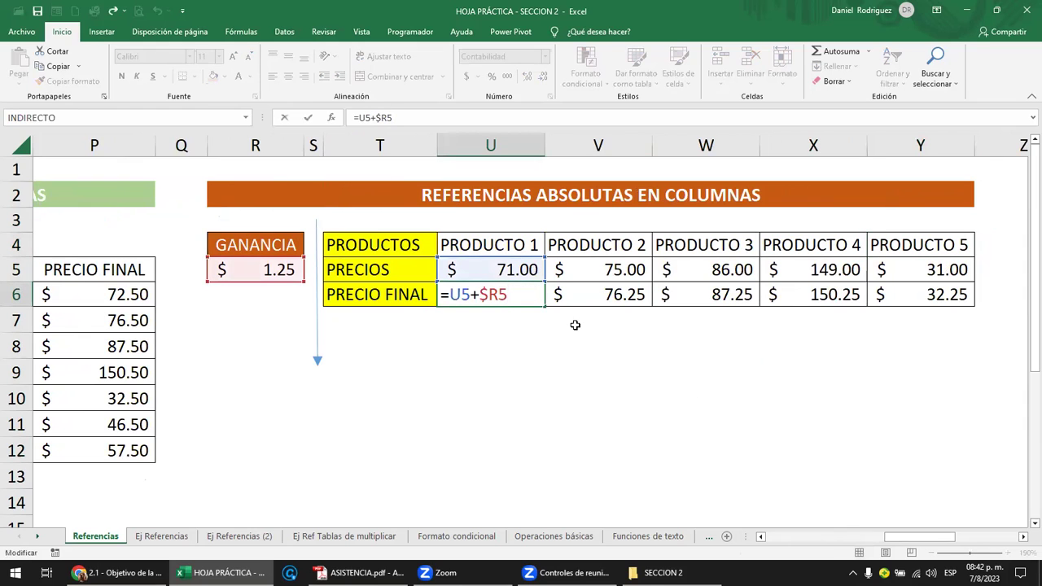
pyautogui.click(524, 340)
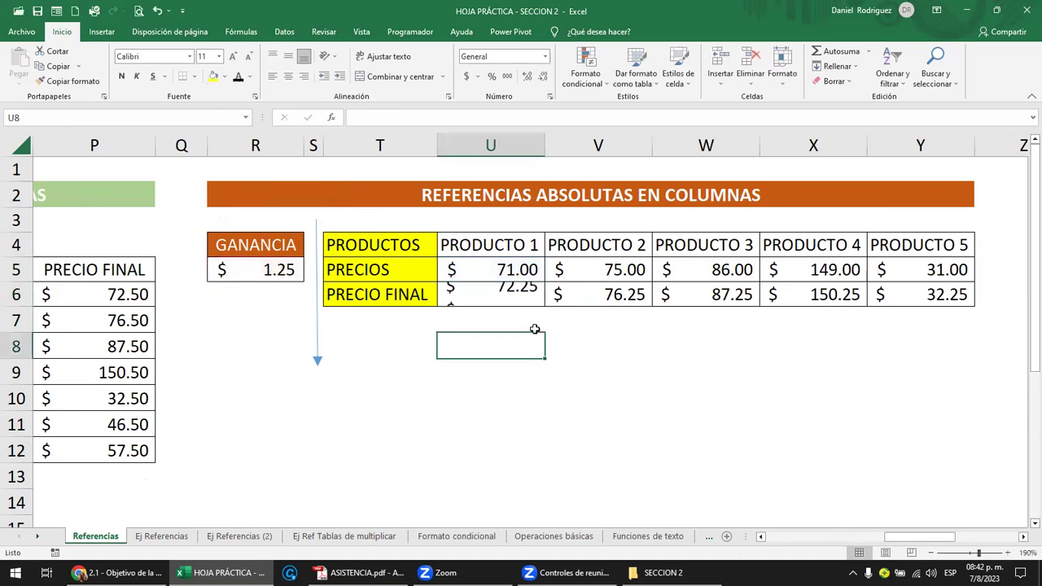
# Clear the PRECIO FINAL cells U6 through Y6.
pyautogui.click(506, 295)
pyautogui.hotkey('shift', 'Right')
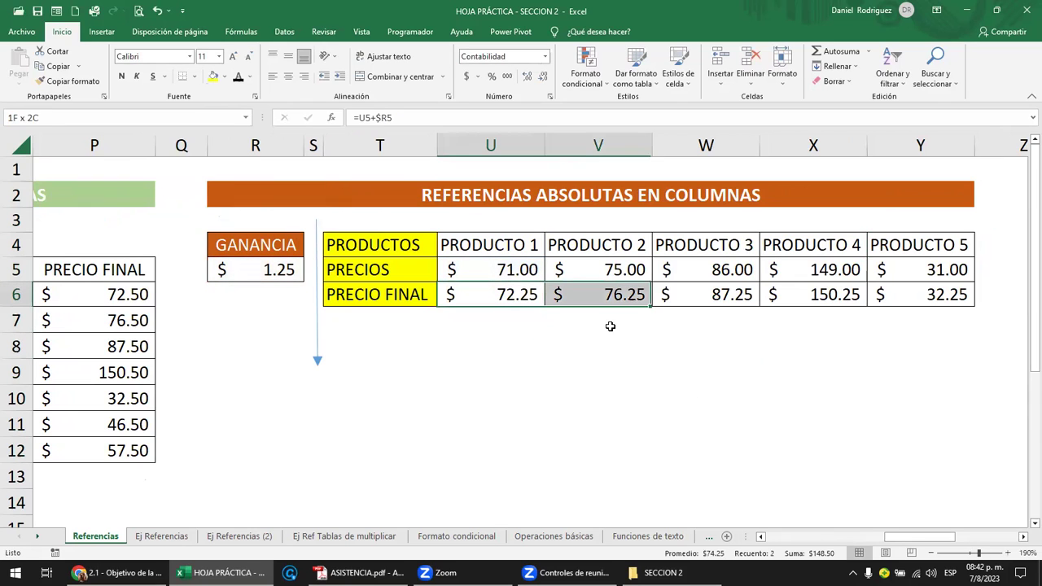
pyautogui.hotkey('shift', 'Right')
pyautogui.hotkey('shift', 'Right')
pyautogui.hotkey('shift', 'Right')
pyautogui.press('Delete')
# Enter the formula =U5+R5 in U6 for PRODUCTO 1's final price.
pyautogui.press('Left')
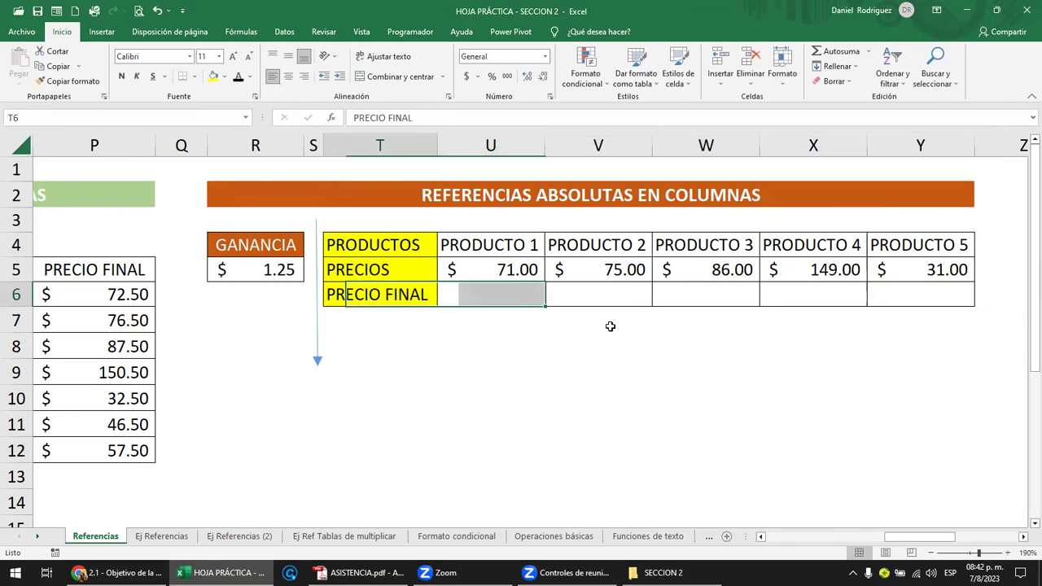
pyautogui.press('Up')
pyautogui.press('Right')
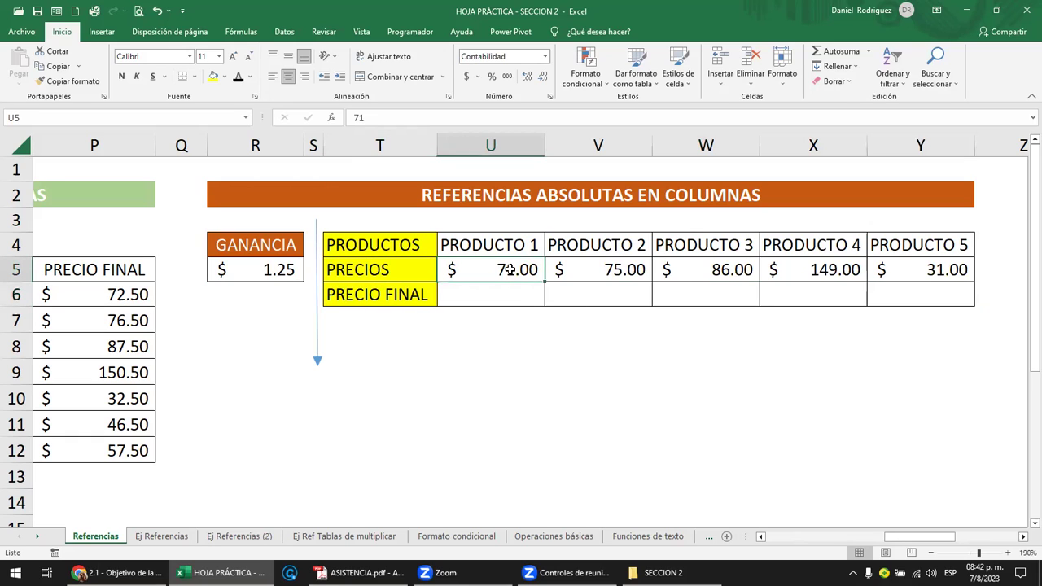
pyautogui.moveTo(491, 245); pyautogui.dragTo(491, 295)
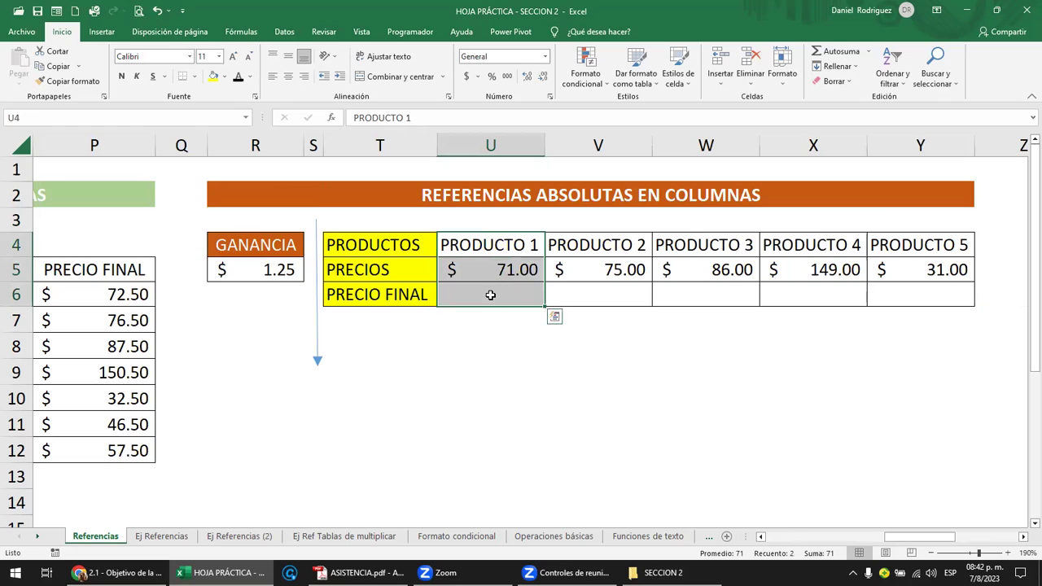
pyautogui.click(492, 296)
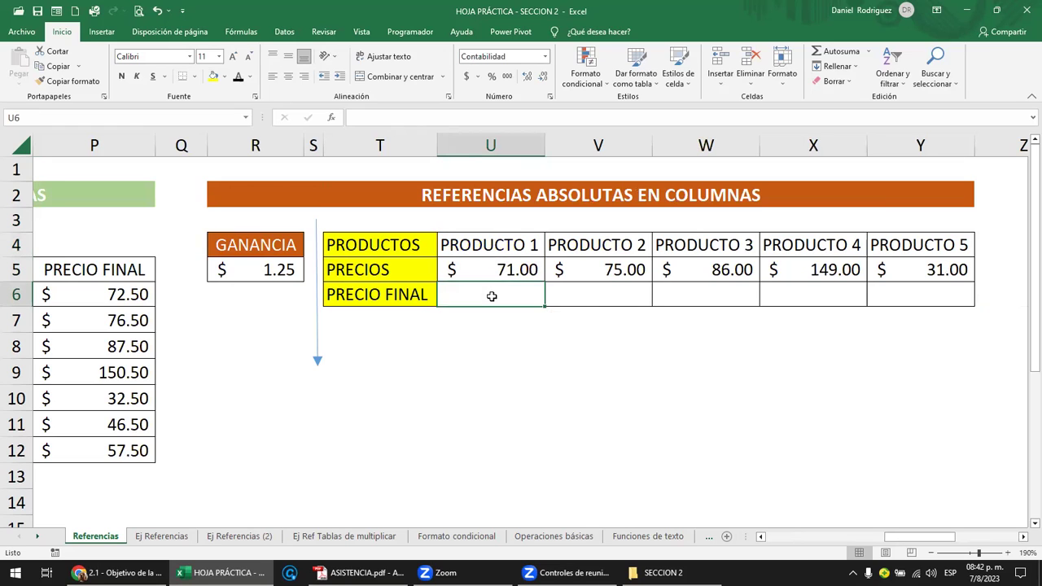
pyautogui.write('=')
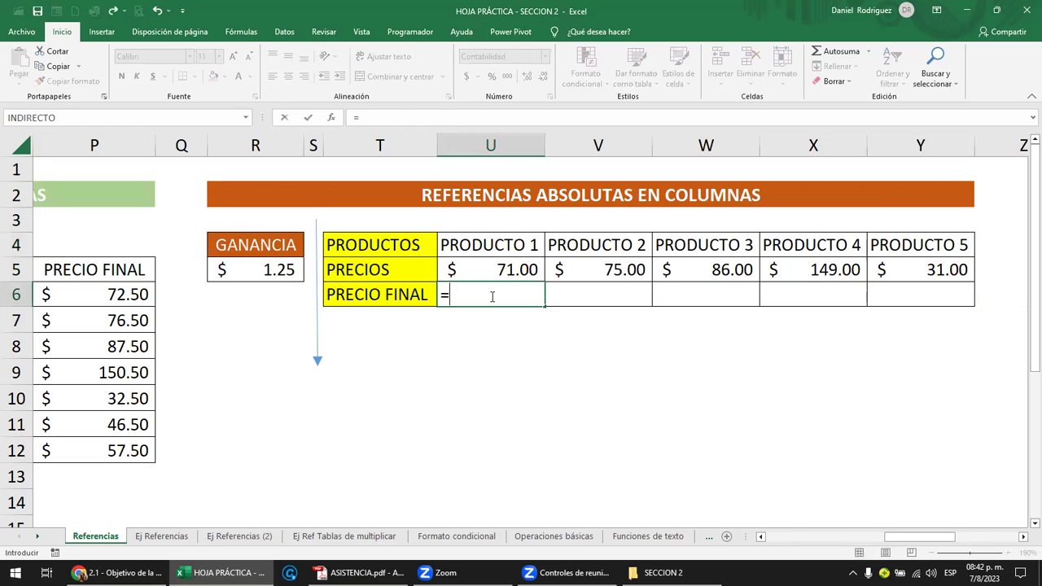
pyautogui.press('Up')
pyautogui.write('+')
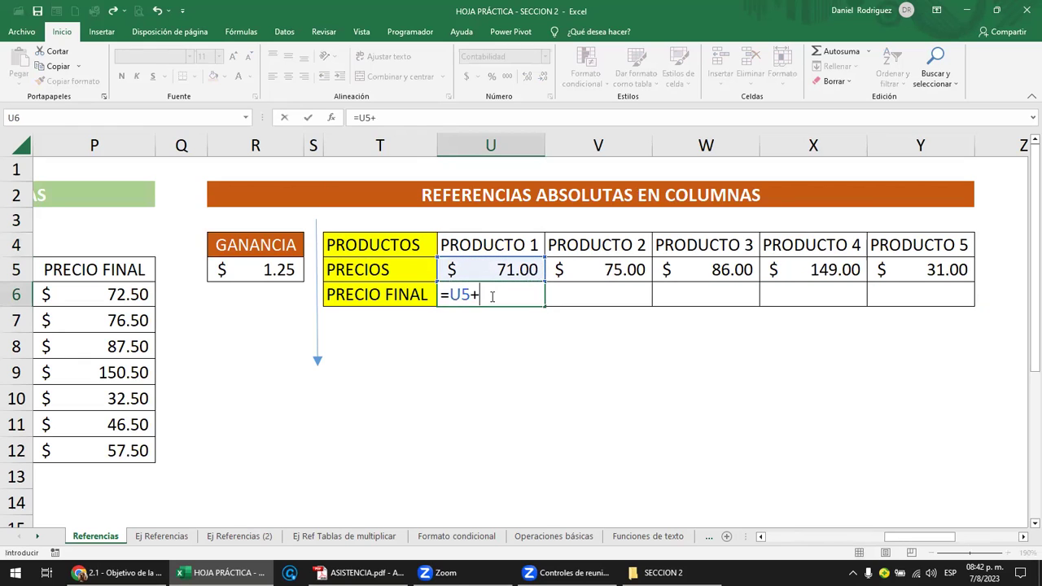
pyautogui.click(281, 270)
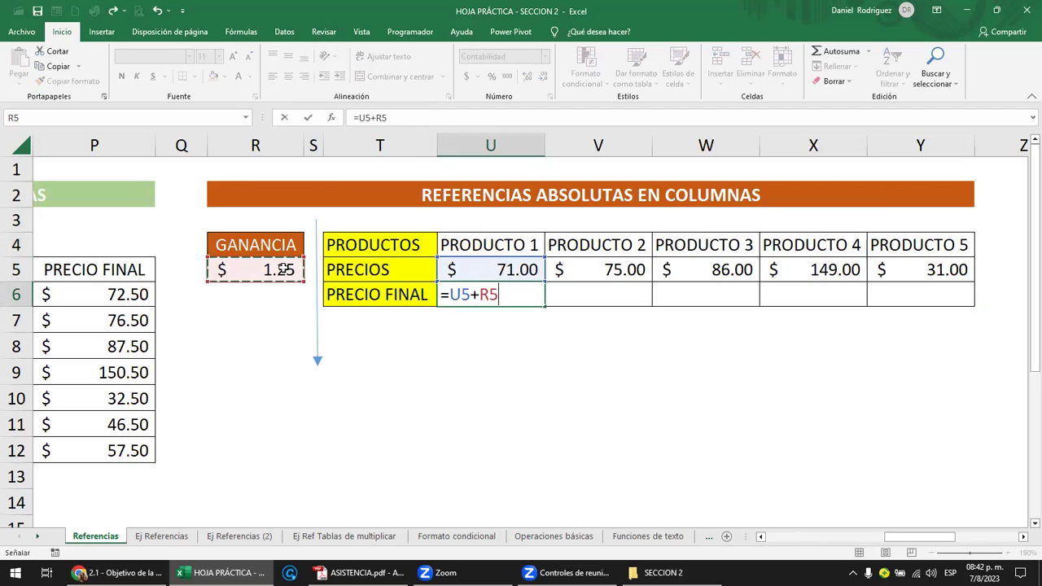
pyautogui.press('Return')
# Copy U6's formula into V6 and W6:Y6, giving 72.25, 75.00, #¡VALOR!, 220.00, 106.00.
pyautogui.press('Up')
pyautogui.hotkey('ctrl', 'c')
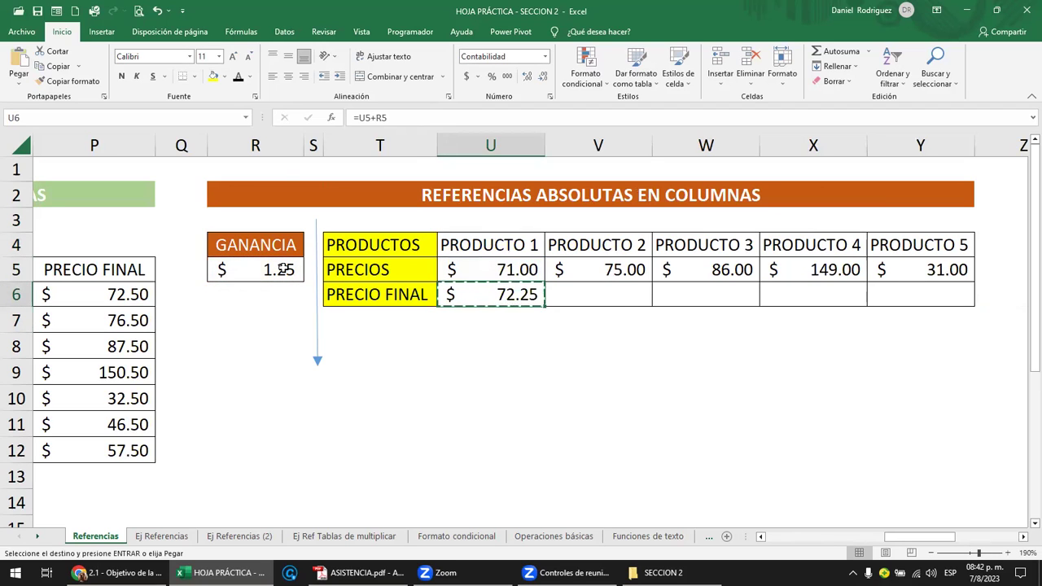
pyautogui.press('Right')
pyautogui.press('Return')
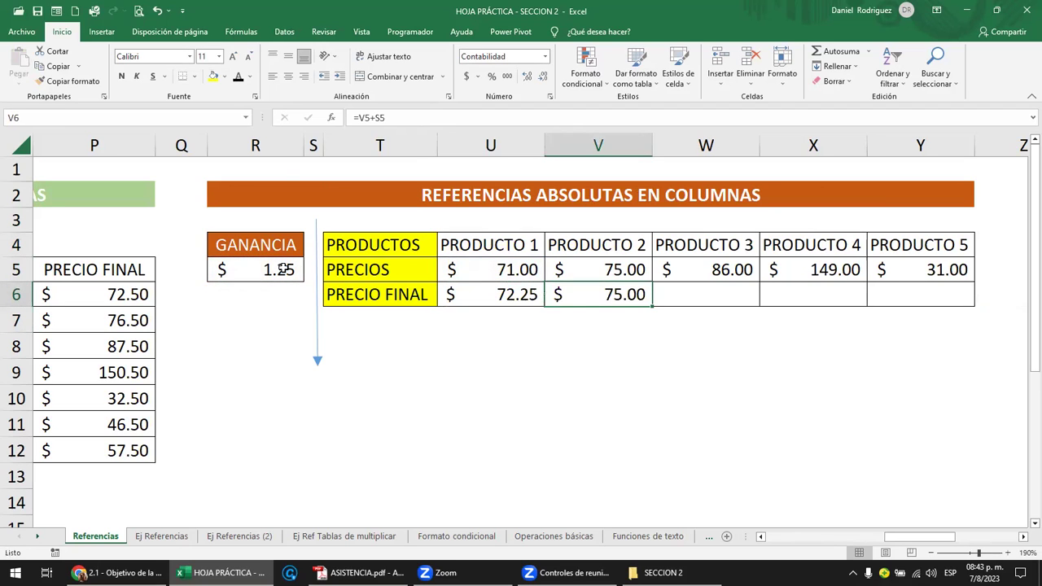
pyautogui.press('F2')
pyautogui.press('Escape')
pyautogui.hotkey('ctrl', 'c')
pyautogui.press('Right')
pyautogui.hotkey('shift', 'Right')
pyautogui.hotkey('shift', 'Right')
pyautogui.hotkey('ctrl', 'v')
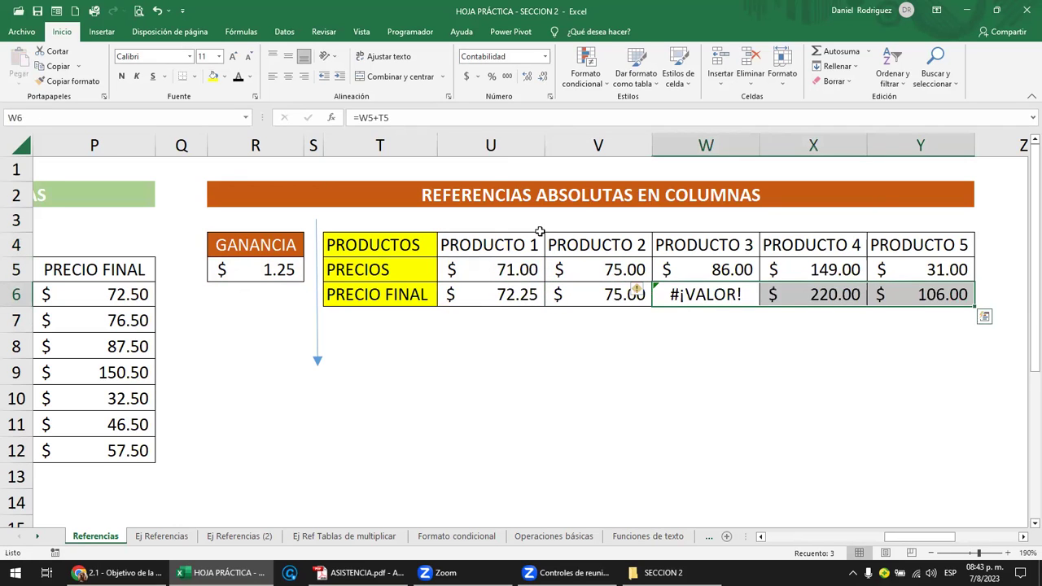
pyautogui.doubleClick(608, 292)
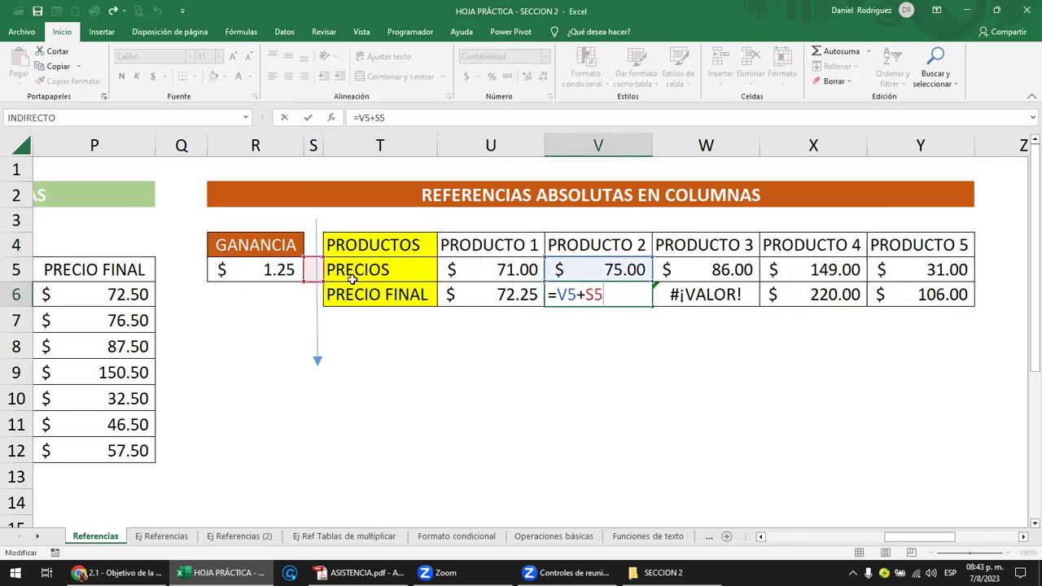
pyautogui.press('Escape')
pyautogui.doubleClick(497, 293)
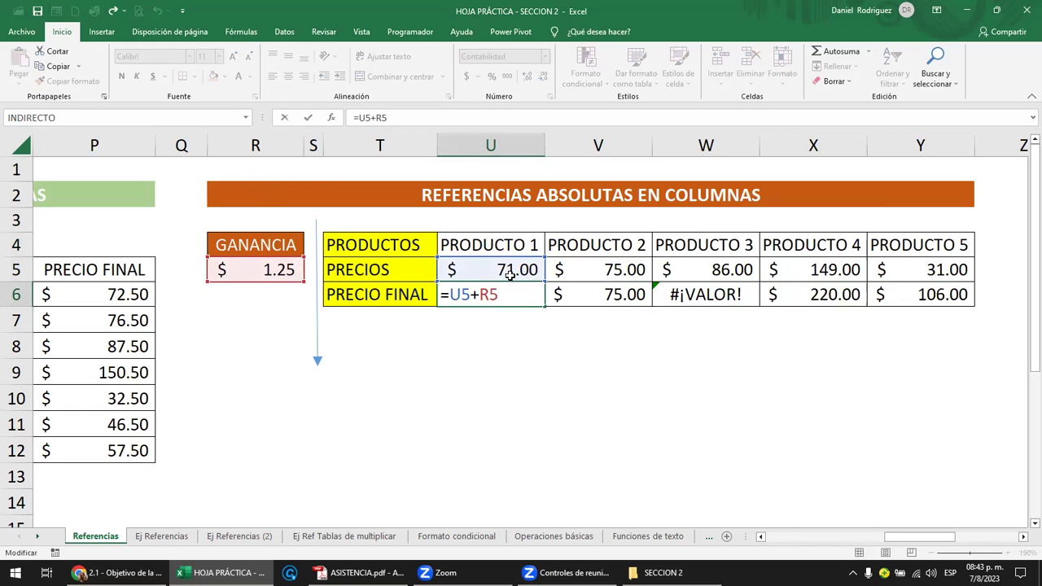
pyautogui.press('Escape')
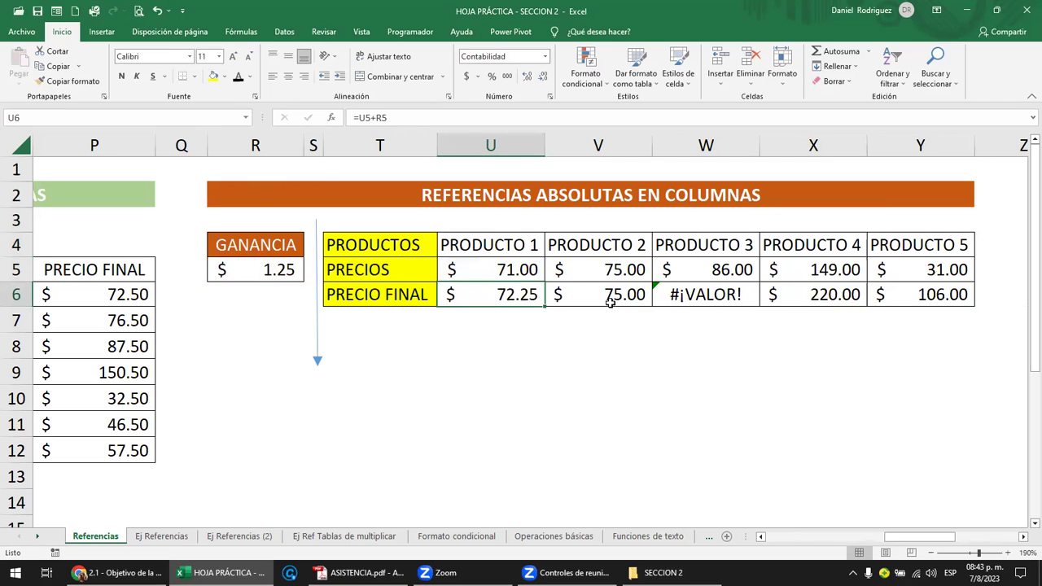
pyautogui.doubleClick(611, 300)
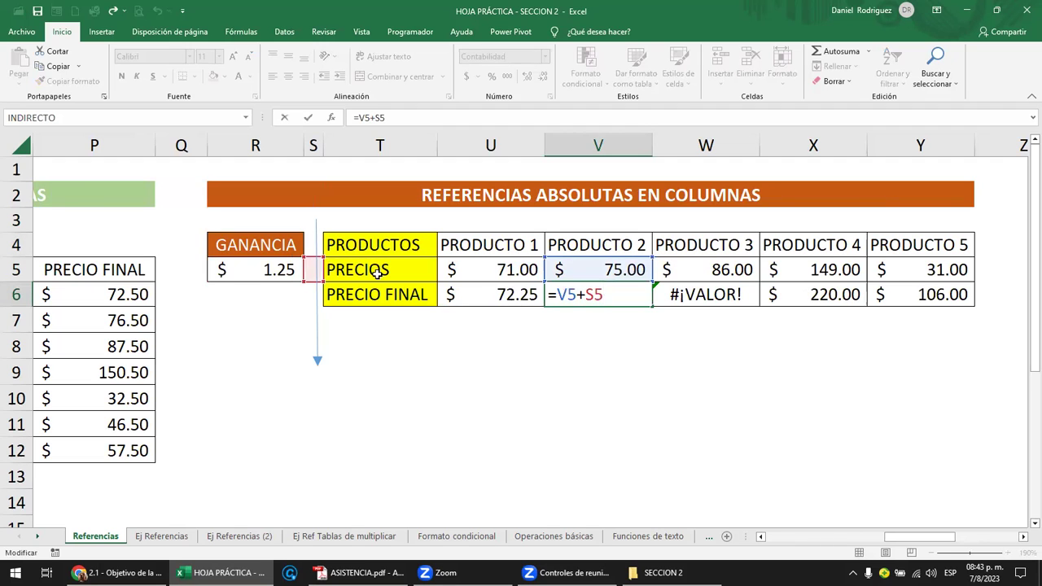
# Clear the FILAS table's PRECIO FINAL values in P7:P12.
pyautogui.click(300, 344)
pyautogui.press('Left')
pyautogui.press('Left')
pyautogui.press('Left')
pyautogui.press('Left')
pyautogui.press('Left')
pyautogui.press('Left')
pyautogui.press('Right')
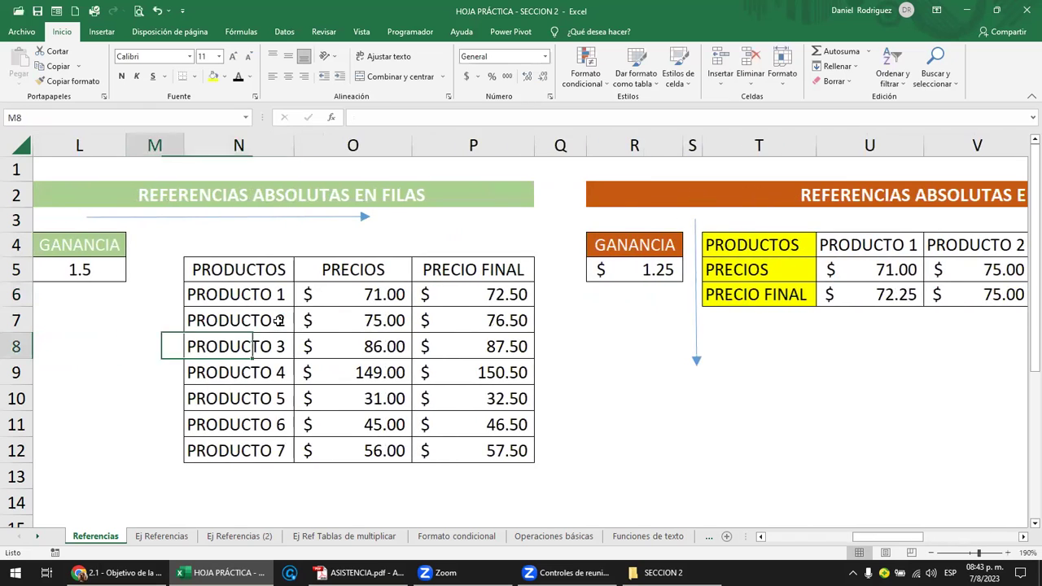
pyautogui.press('Left')
pyautogui.press('Left')
pyautogui.moveTo(521, 319); pyautogui.dragTo(553, 458)
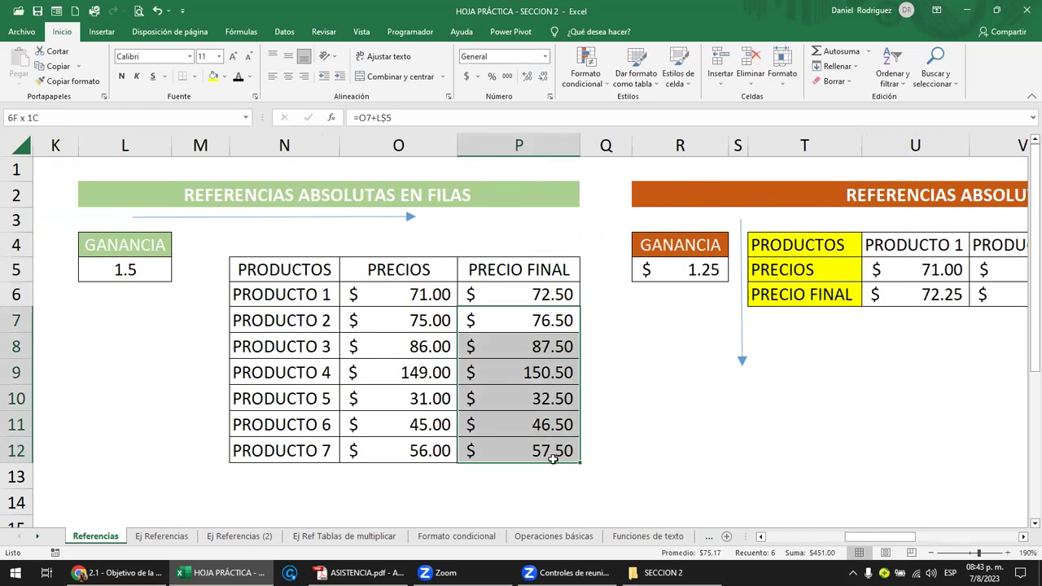
pyautogui.press('Delete')
pyautogui.press('Up')
pyautogui.press('Up')
pyautogui.press('Down')
# Re-enter P6's final-price formula and paste it down through P12.
pyautogui.press('F2')
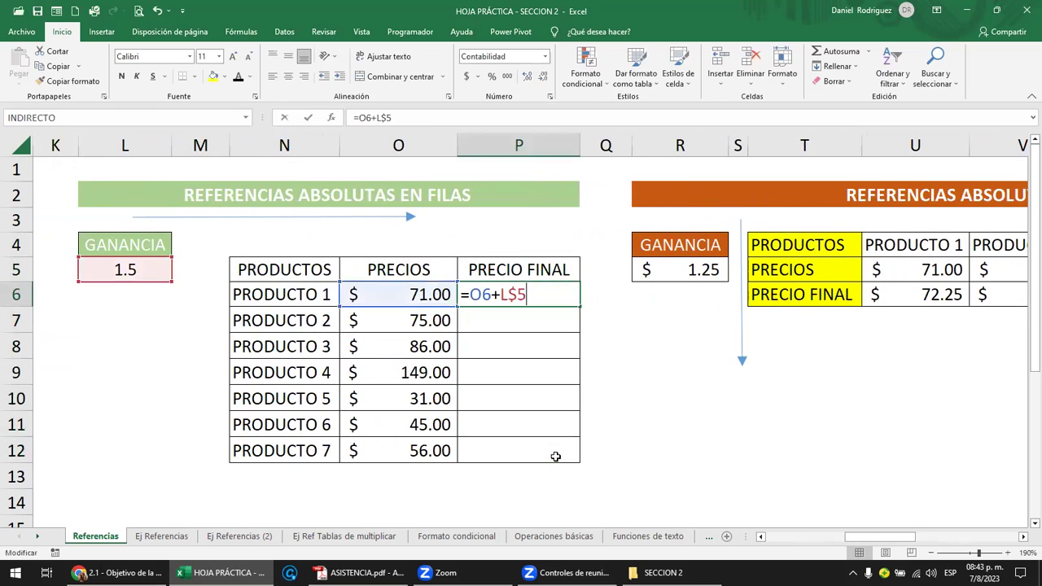
pyautogui.press('Return')
pyautogui.press('Up')
pyautogui.hotkey('ctrl', 'c')
pyautogui.press('Down')
pyautogui.hotkey('shift', 'Down')
pyautogui.hotkey('shift', 'Down')
pyautogui.hotkey('shift', 'Down')
pyautogui.hotkey('shift', 'Down')
pyautogui.hotkey('shift', 'Down')
pyautogui.hotkey('ctrl', 'v')
pyautogui.press('Escape')
# Inspect P7's formula, which points to the empty cell L6 under GANANCIA.
pyautogui.click(520, 320)
pyautogui.doubleClick(567, 328)
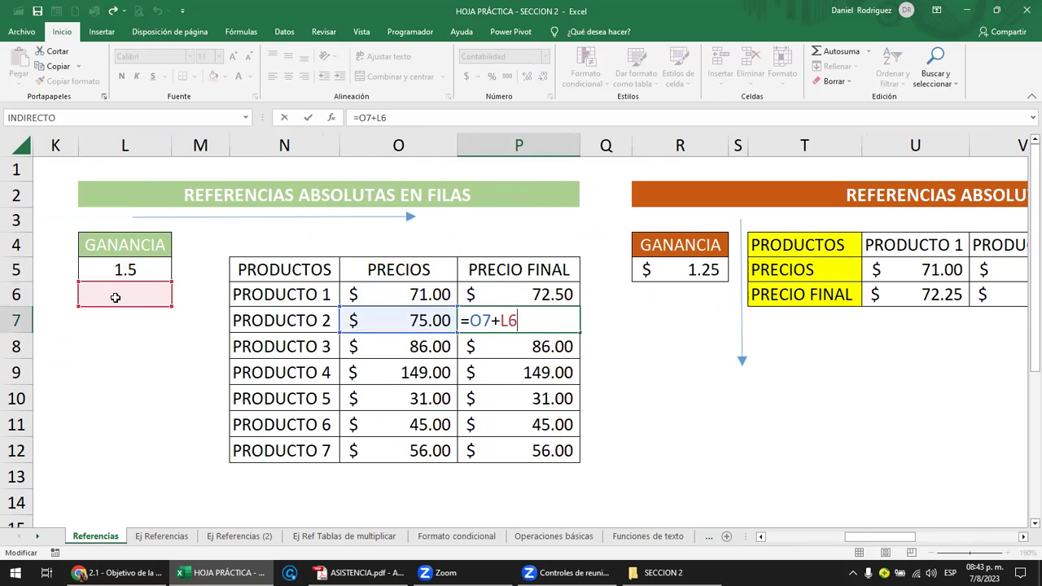
pyautogui.press('Escape')
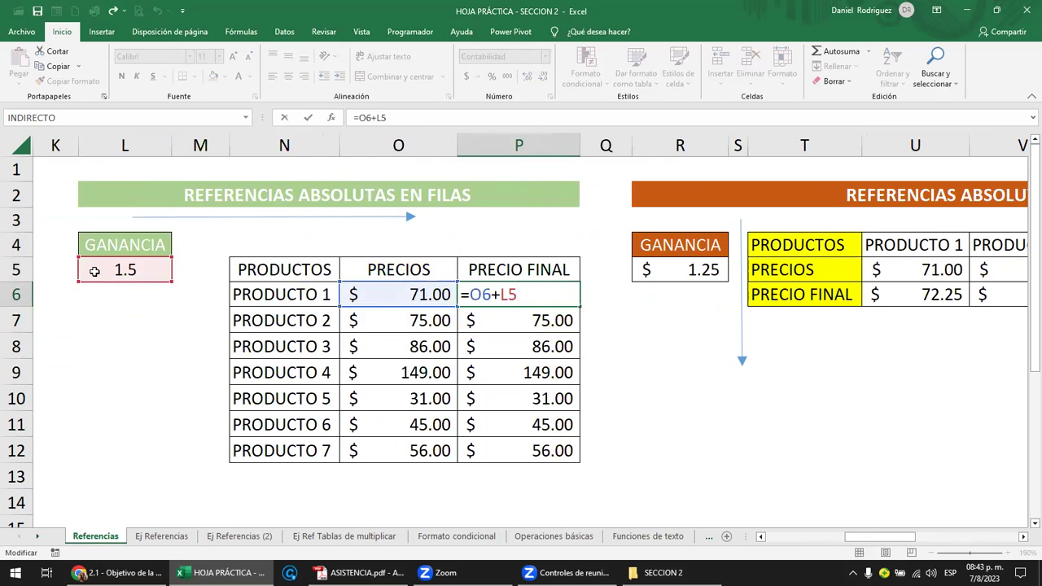
pyautogui.press('Return')
pyautogui.doubleClick(521, 319)
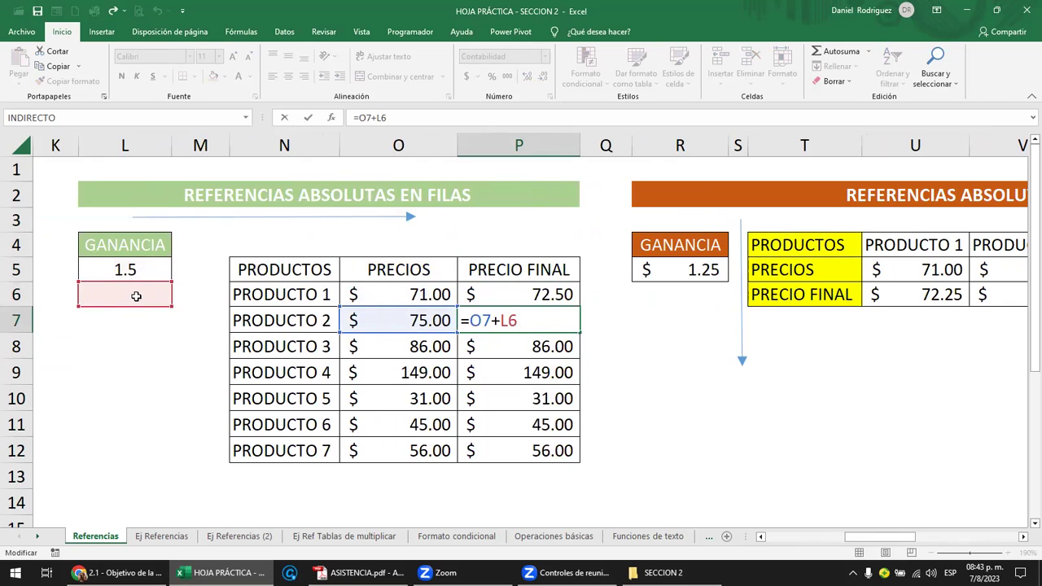
pyautogui.click(133, 319)
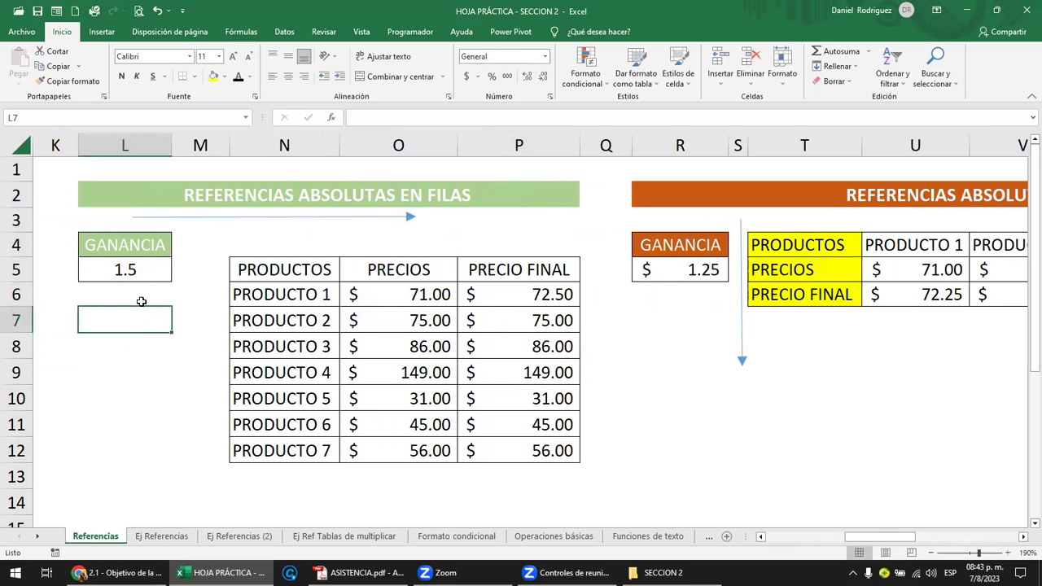
pyautogui.click(143, 298)
pyautogui.click(139, 342)
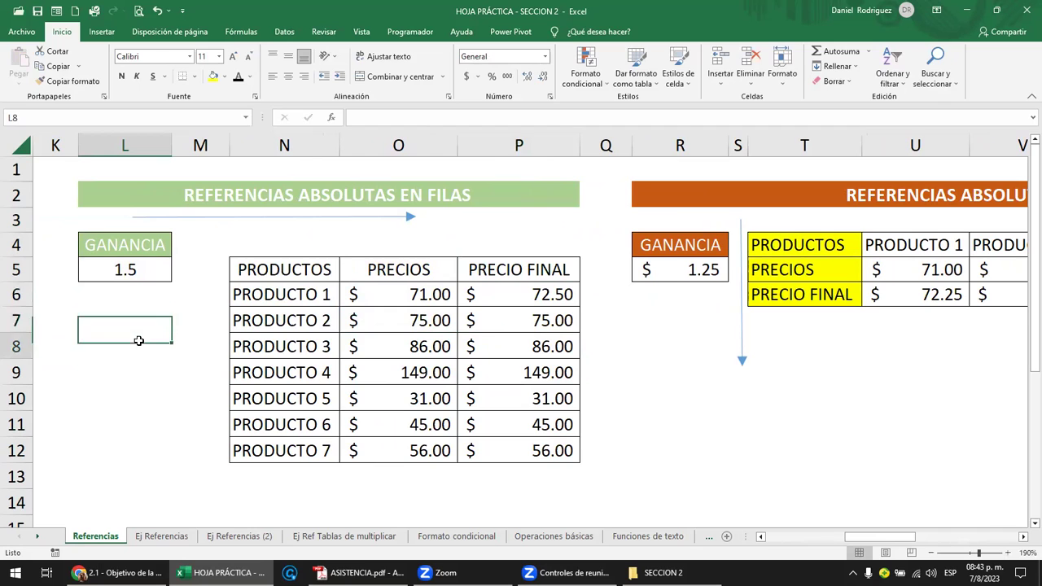
pyautogui.click(162, 216)
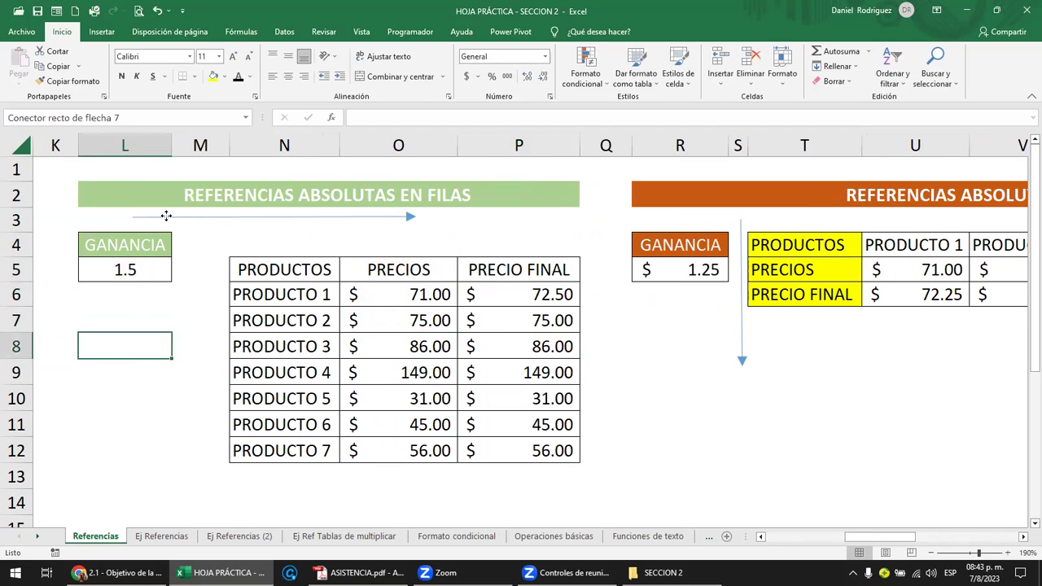
pyautogui.doubleClick(138, 315)
pyautogui.hotkey('ctrl', 'c')
# Copy the anchored P6 formula =O6+L$5 into P7:P12.
pyautogui.click(572, 326)
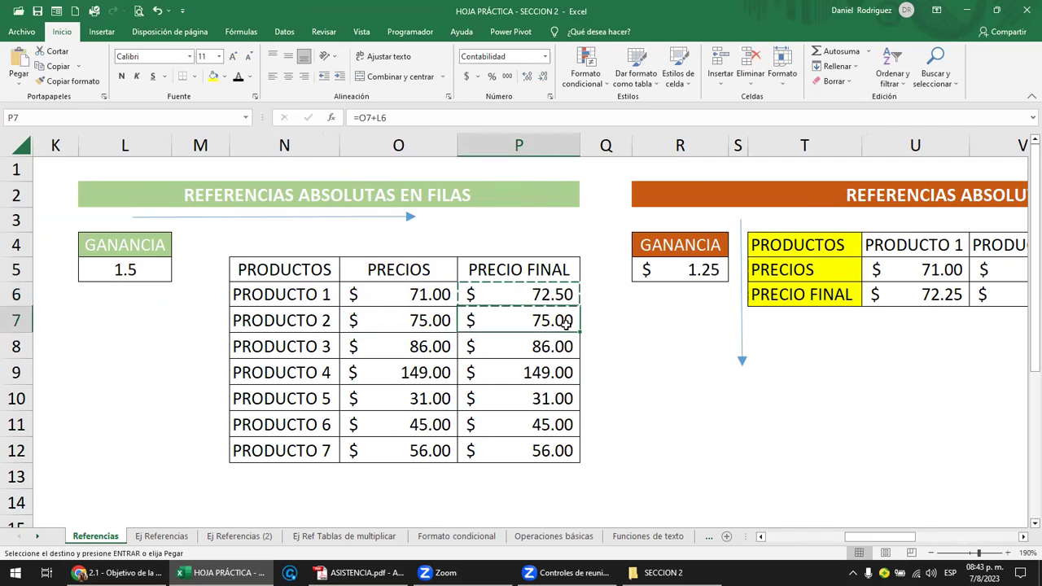
pyautogui.doubleClick(569, 319)
pyautogui.press('Escape')
pyautogui.press('Up')
pyautogui.hotkey('ctrl', 'c')
pyautogui.press('Down')
pyautogui.hotkey('ctrl', 'shift', 'Down')
pyautogui.hotkey('ctrl', 'v')
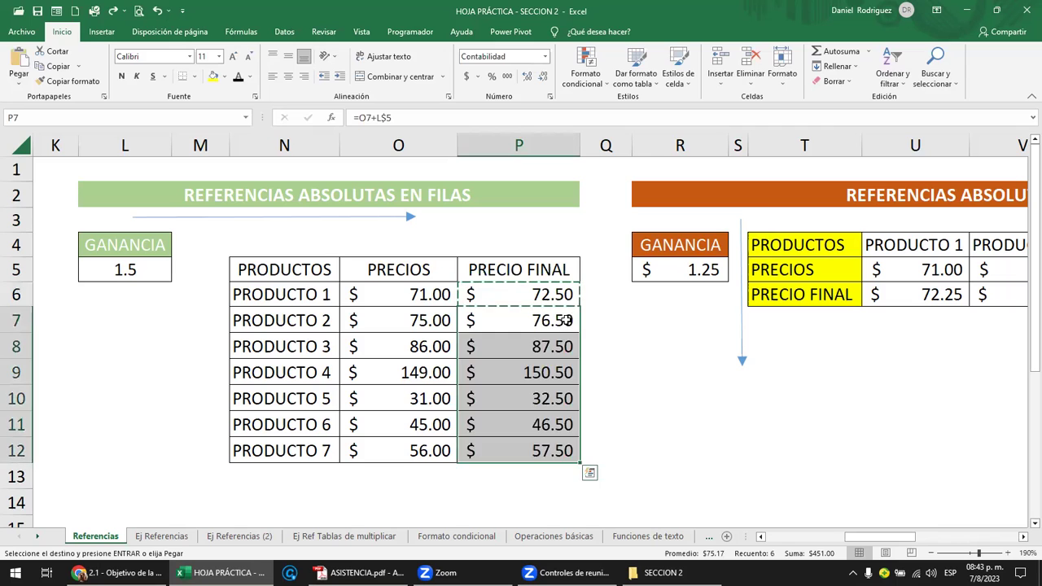
# Confirm P7 now uses L$5, then review the product names and PRECIOS columns.
pyautogui.doubleClick(564, 320)
pyautogui.press('Escape')
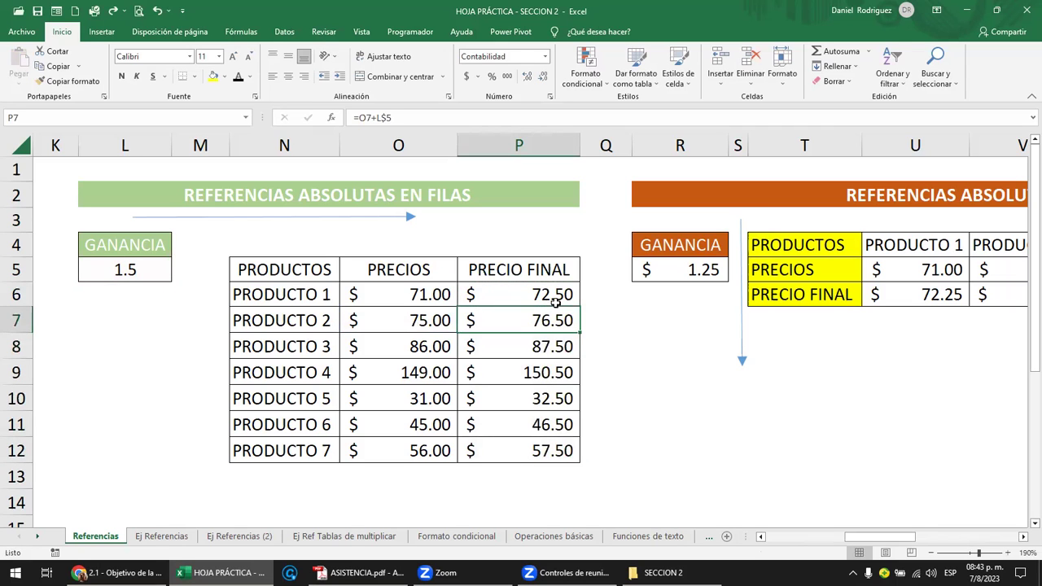
pyautogui.doubleClick(568, 301)
pyautogui.click(570, 325)
pyautogui.doubleClick(570, 324)
pyautogui.press('Escape')
pyautogui.press('Right')
pyautogui.press('Right')
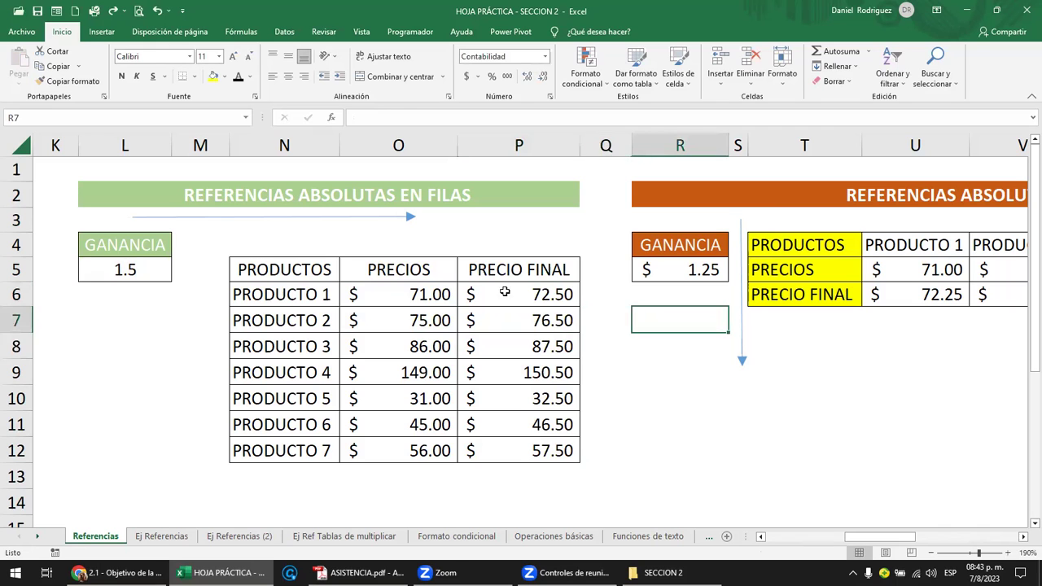
pyautogui.moveTo(301, 269)
pyautogui.mouseDown()
pyautogui.moveTo(318, 421)
pyautogui.moveTo(349, 472)
pyautogui.mouseUp()
pyautogui.moveTo(403, 270); pyautogui.dragTo(411, 452)
pyautogui.click(516, 387)
pyautogui.press('Right')
pyautogui.press('Right')
pyautogui.press('Right')
pyautogui.press('Right')
pyautogui.press('Right')
pyautogui.press('Right')
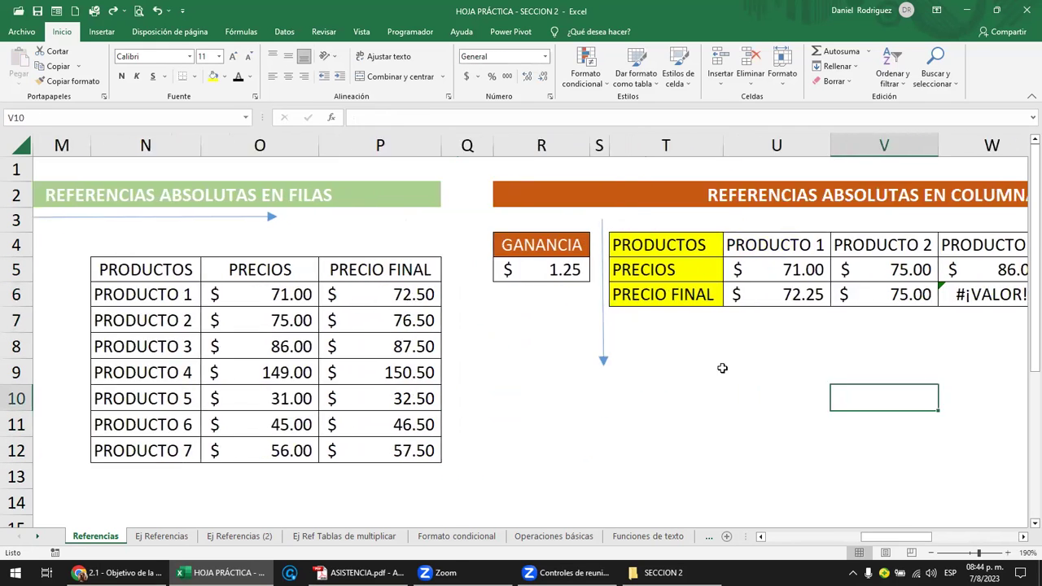
pyautogui.press('Right')
pyautogui.press('Right')
pyautogui.press('Right')
pyautogui.press('Left')
pyautogui.press('Left')
pyautogui.press('Left')
pyautogui.press('Left')
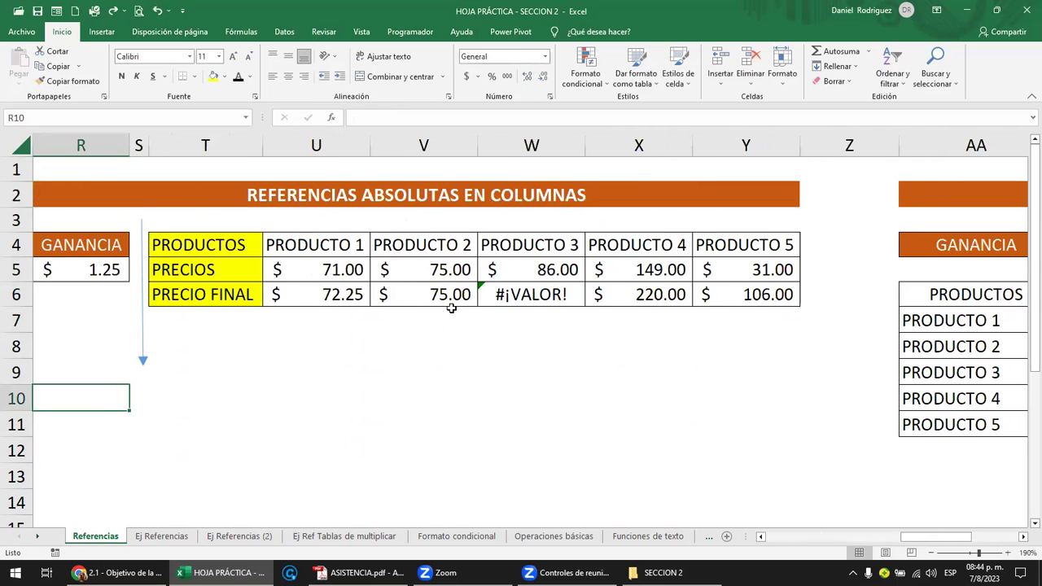
pyautogui.click(236, 248)
pyautogui.click(222, 298)
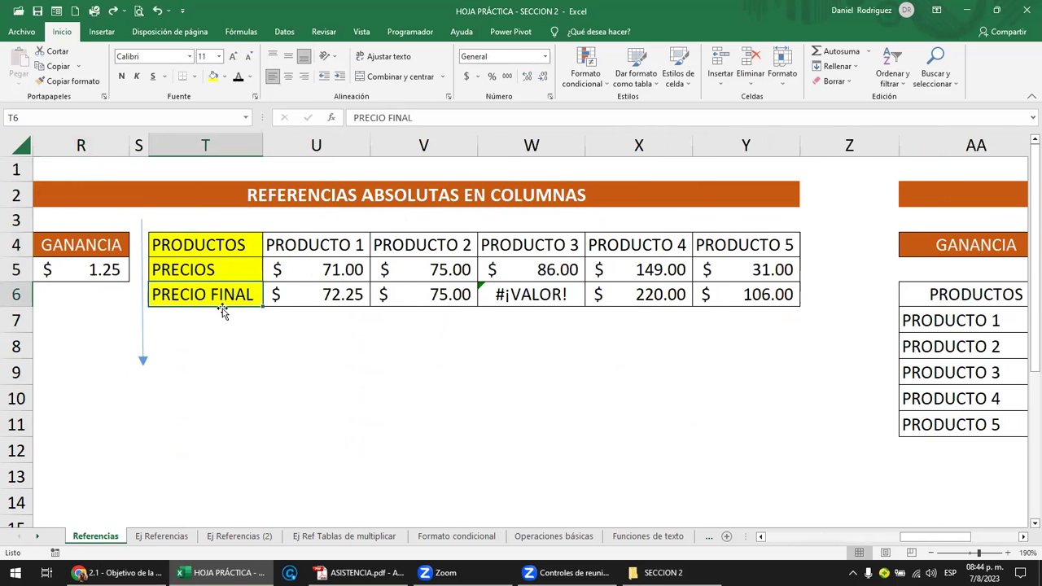
pyautogui.press('Left')
pyautogui.press('Left')
pyautogui.hscroll(-1, 221, 307)
pyautogui.click(163, 270)
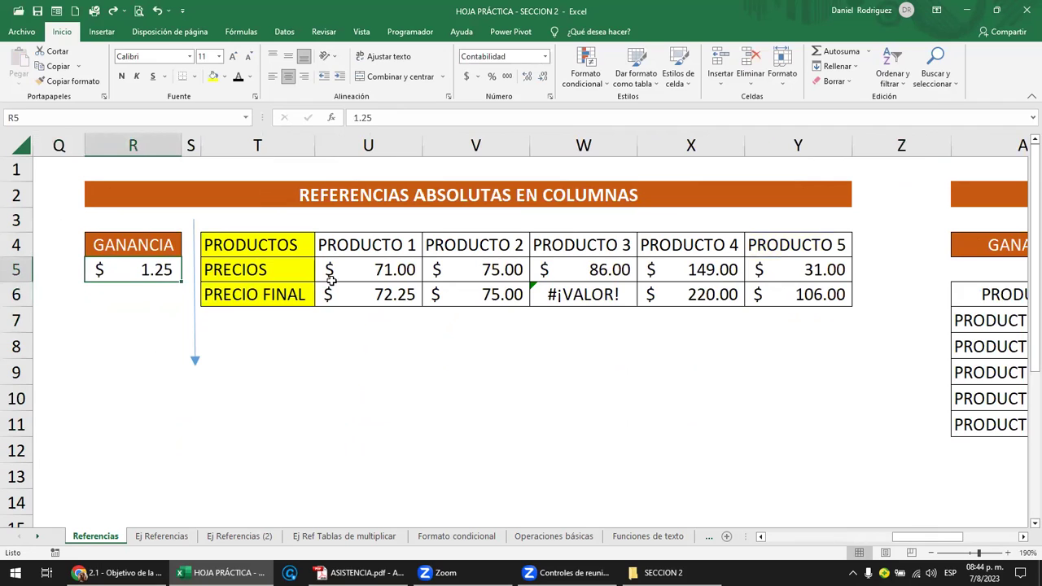
pyautogui.click(406, 297)
pyautogui.doubleClick(405, 296)
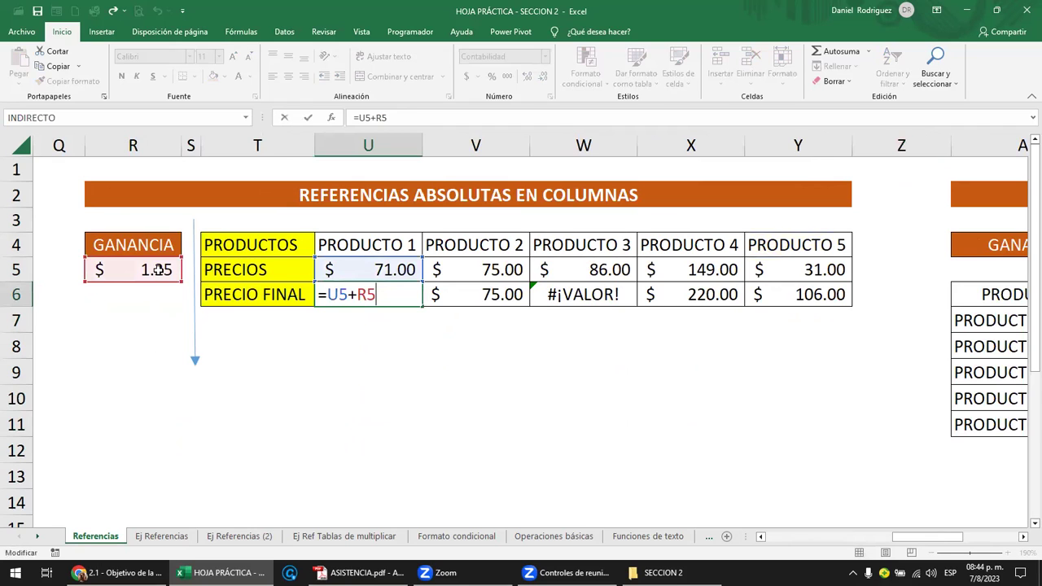
pyautogui.press('Return')
pyautogui.click(157, 269)
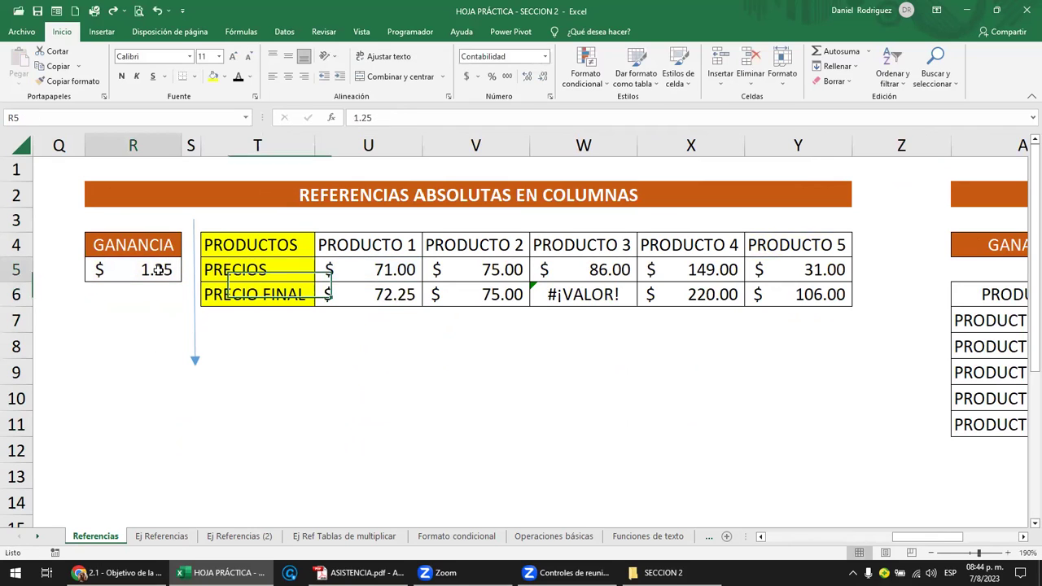
pyautogui.click(496, 293)
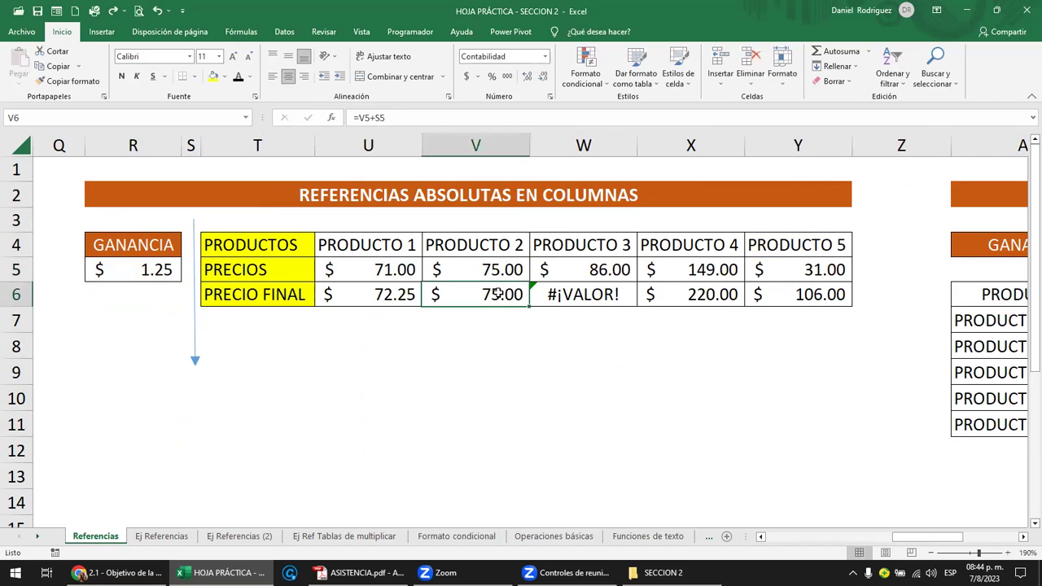
pyautogui.doubleClick(498, 293)
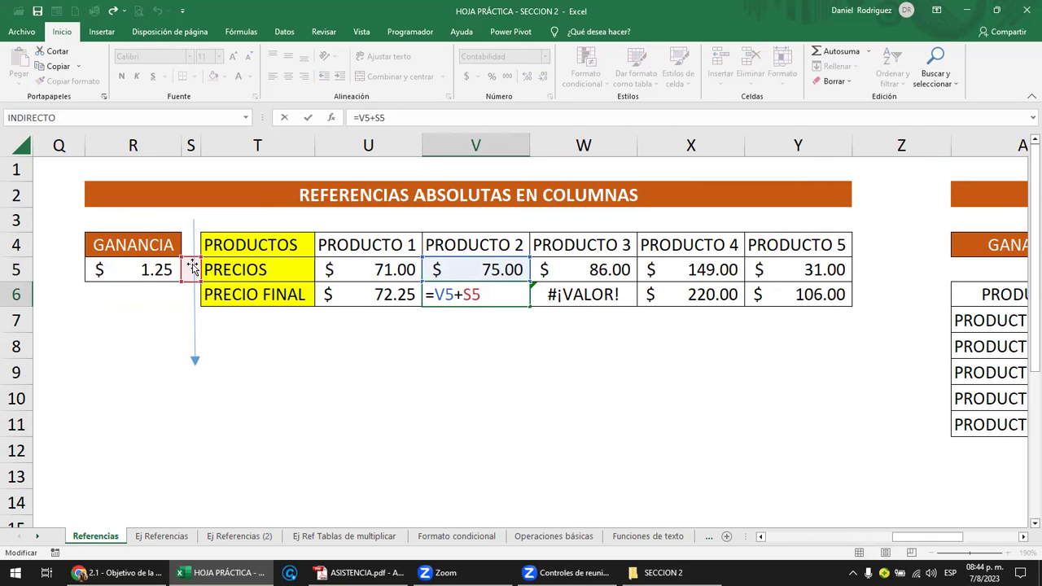
pyautogui.hotkey('ctrl', 'Return')
pyautogui.click(567, 294)
pyautogui.doubleClick(568, 294)
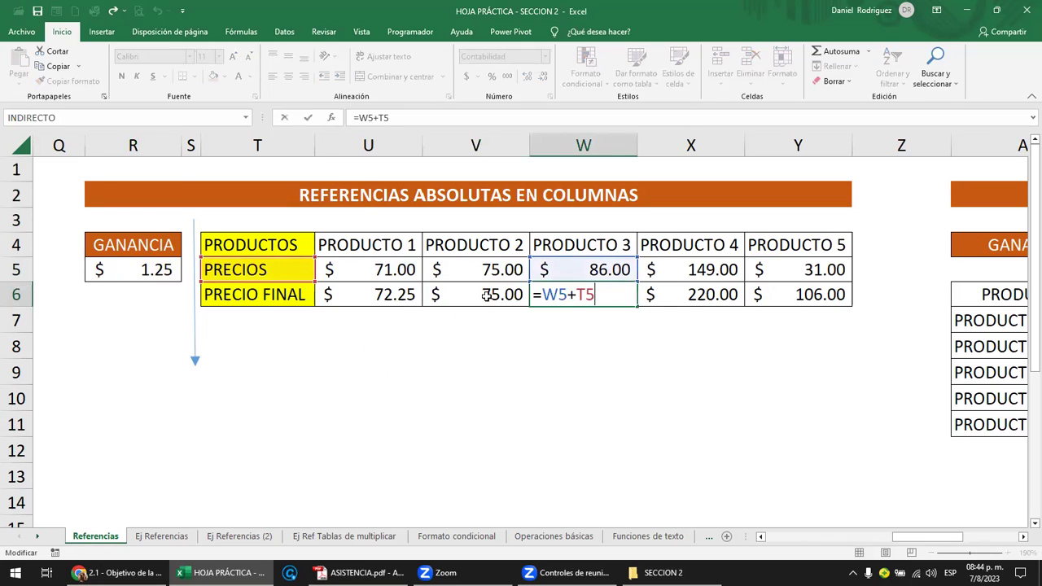
pyautogui.hotkey('ctrl', 'Return')
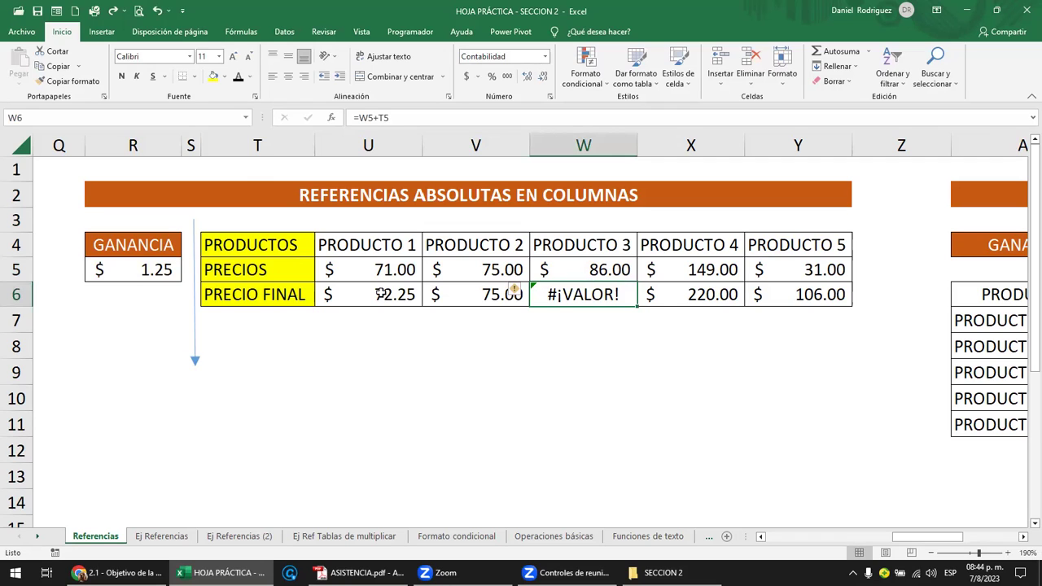
pyautogui.click(377, 319)
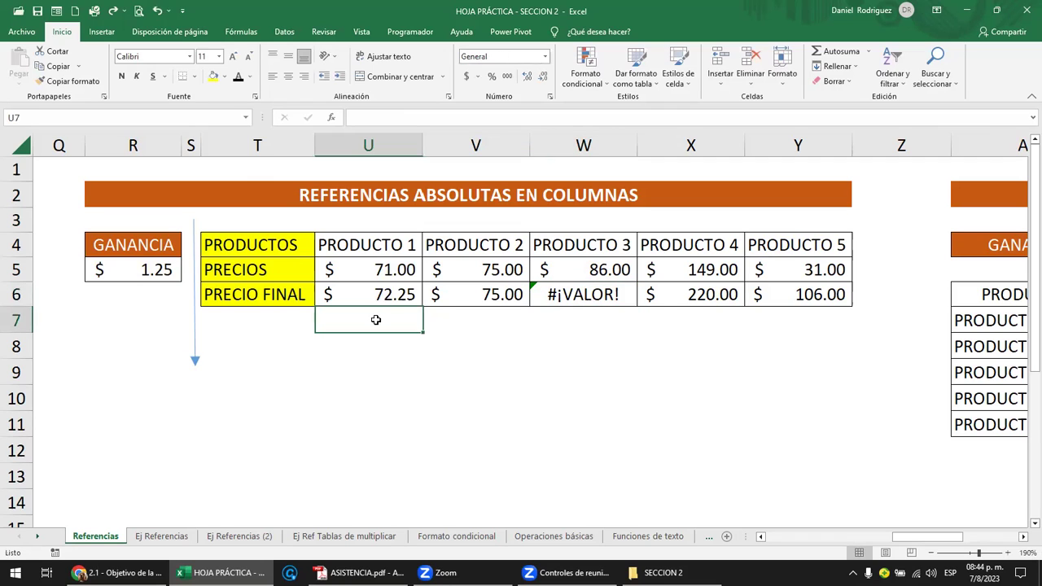
# Draw a curved up-arrow shape below PRODUCTO 1 and 2, then duplicate it.
pyautogui.click(102, 32)
pyautogui.click(227, 52)
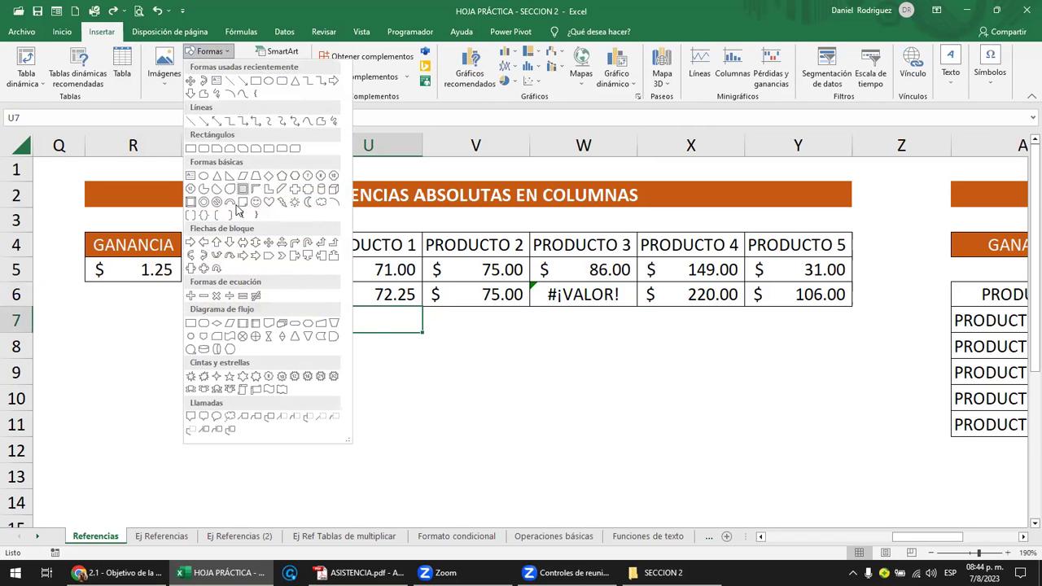
pyautogui.click(215, 256)
pyautogui.moveTo(299, 318)
pyautogui.mouseDown()
pyautogui.moveTo(361, 361)
pyautogui.moveTo(636, 353)
pyautogui.mouseUp()
pyautogui.hotkey('ctrl', 'd')
pyautogui.hotkey('ctrl', 'd')
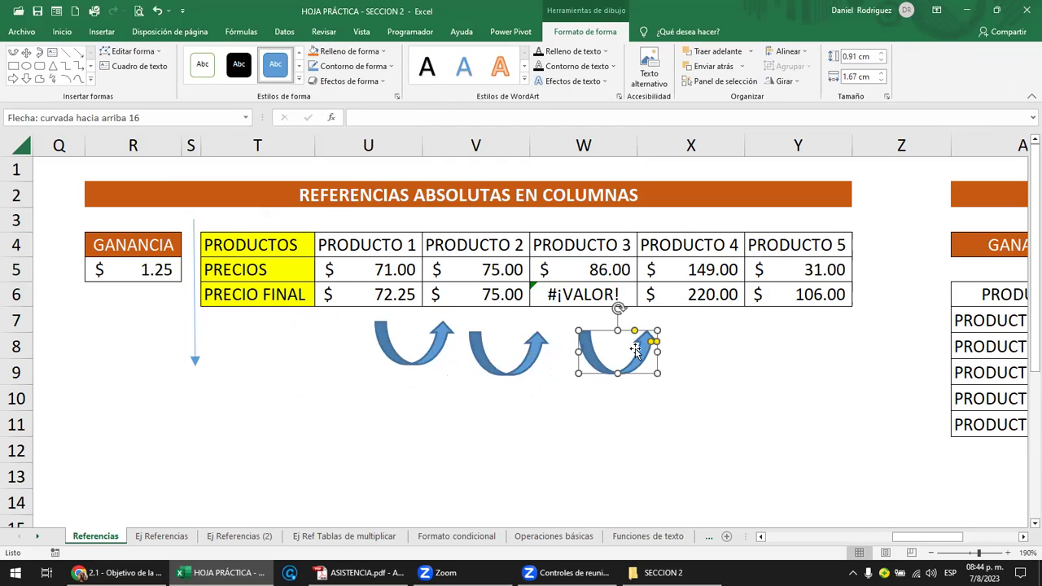
pyautogui.click(134, 367)
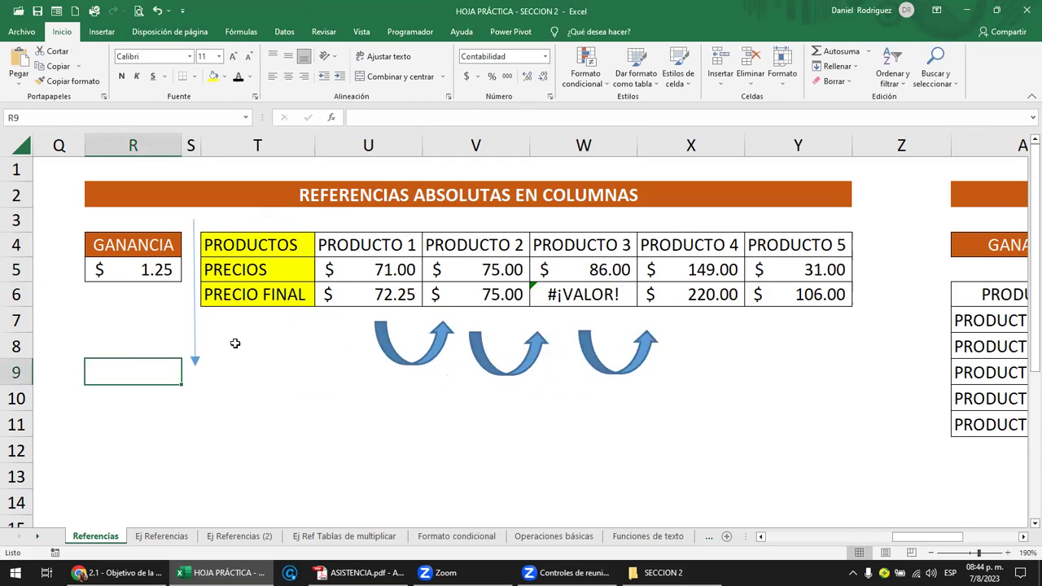
# Change U6's formula to =U5+$R5, anchoring the GANANCIA column.
pyautogui.click(418, 298)
pyautogui.press('F2')
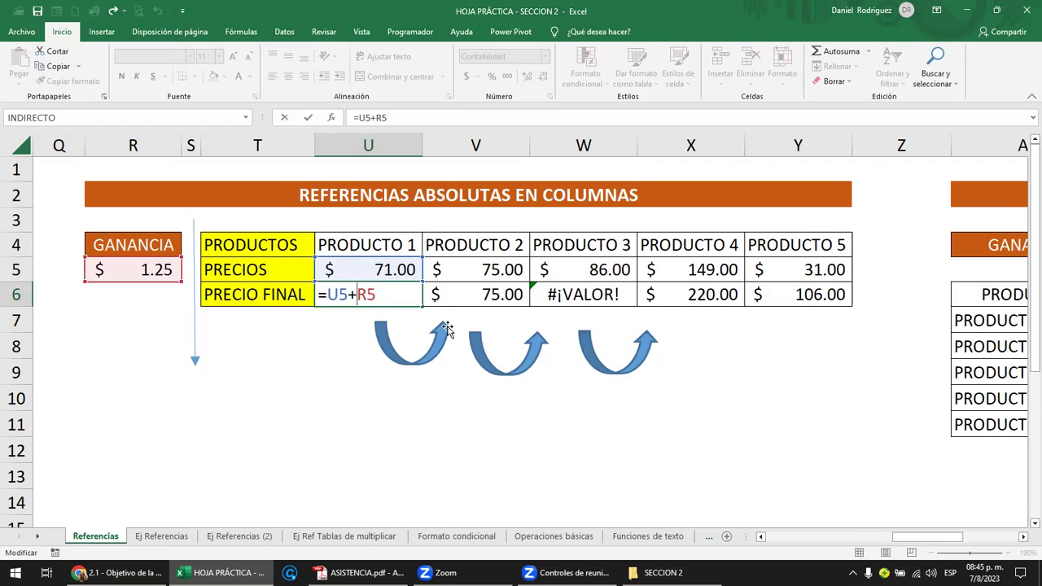
pyautogui.write('4')
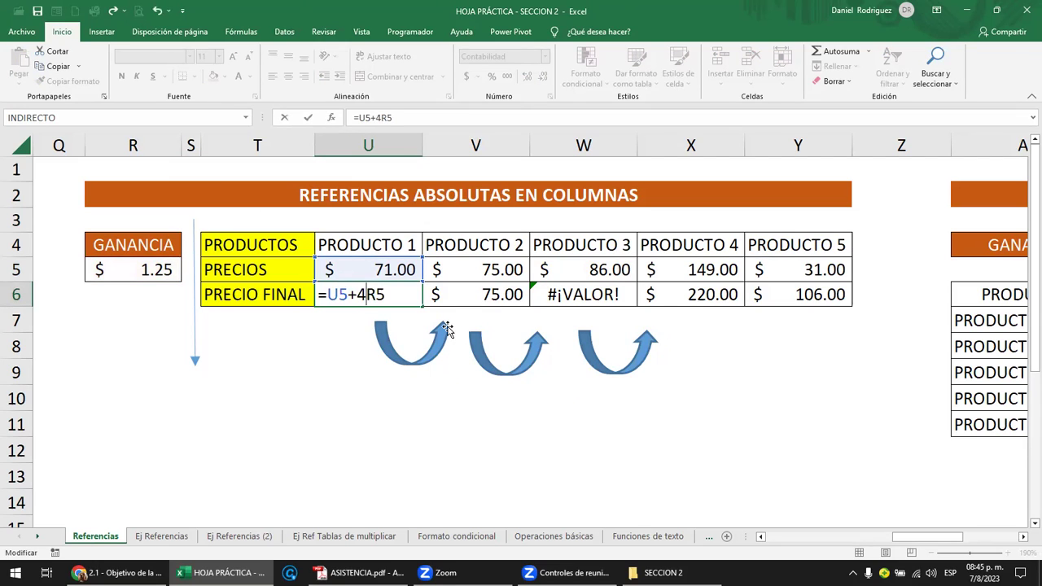
pyautogui.press('BackSpace')
pyautogui.write('$')
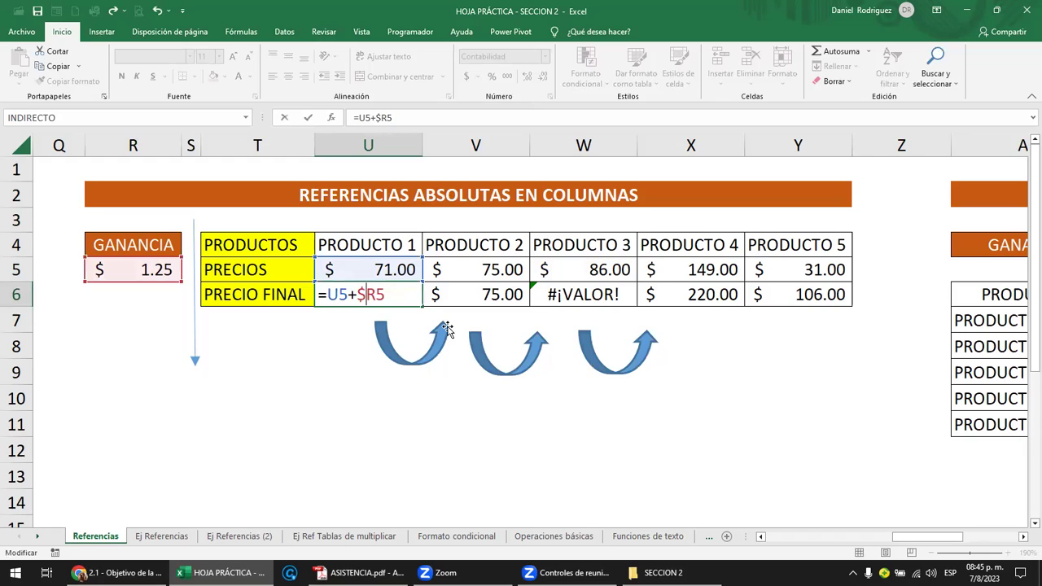
pyautogui.press('Return')
# Copy the =U5+$R5 formula across V6 through Y6, fixing the #¡VALOR! error.
pyautogui.press('Up')
pyautogui.hotkey('ctrl', 'c')
pyautogui.press('Right')
pyautogui.press('Return')
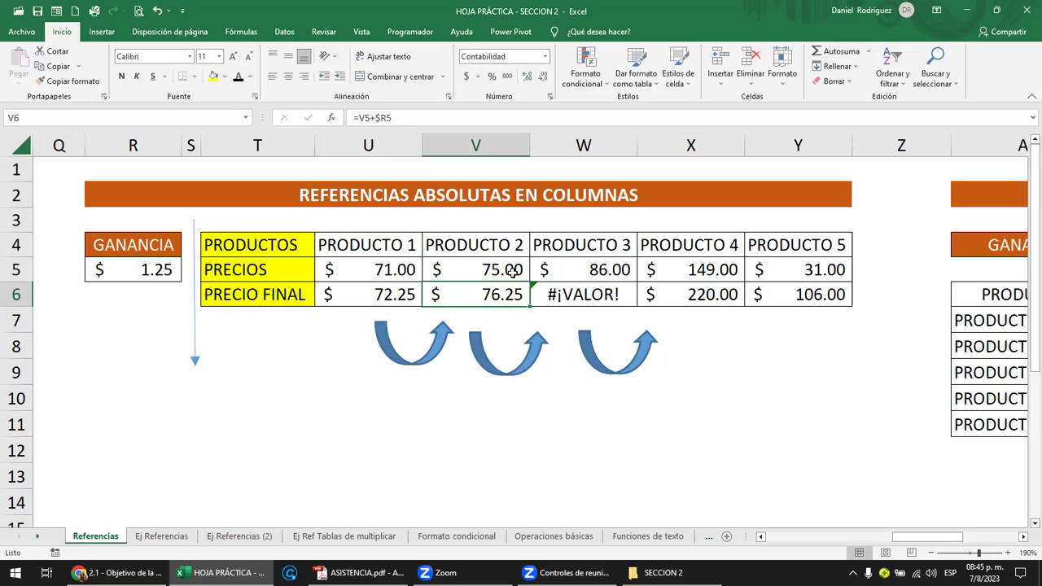
pyautogui.hotkey('ctrl', 'c')
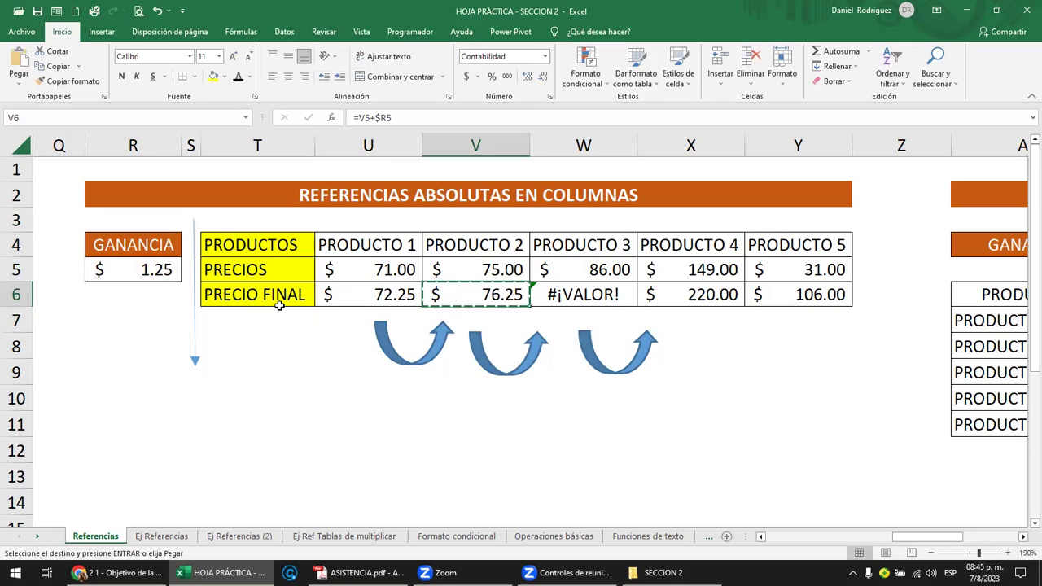
pyautogui.press('Right')
pyautogui.press('Return')
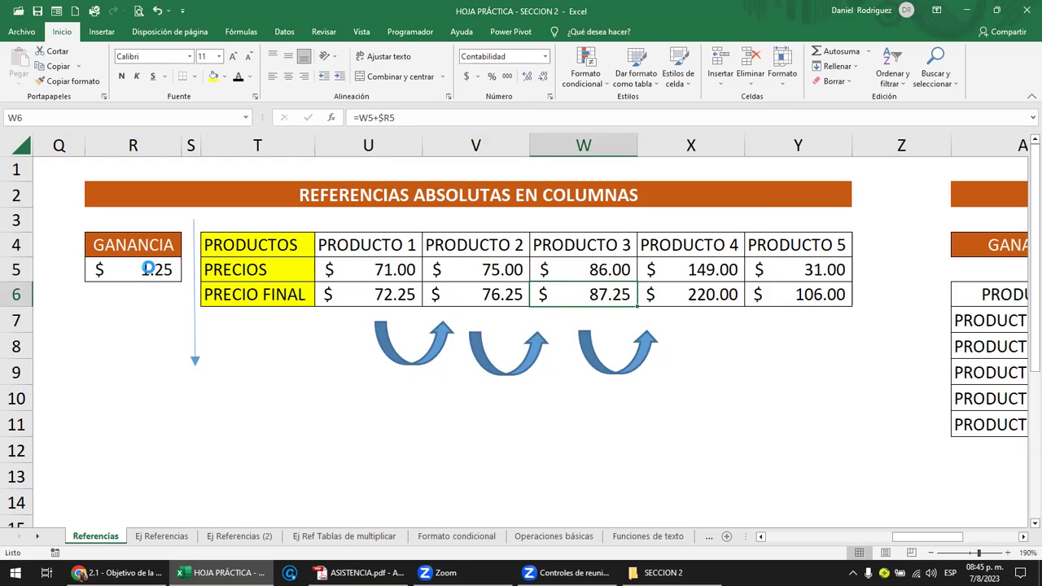
pyautogui.hotkey('ctrl', 'c')
pyautogui.press('Right')
pyautogui.hotkey('shift', 'Right')
pyautogui.press('Return')
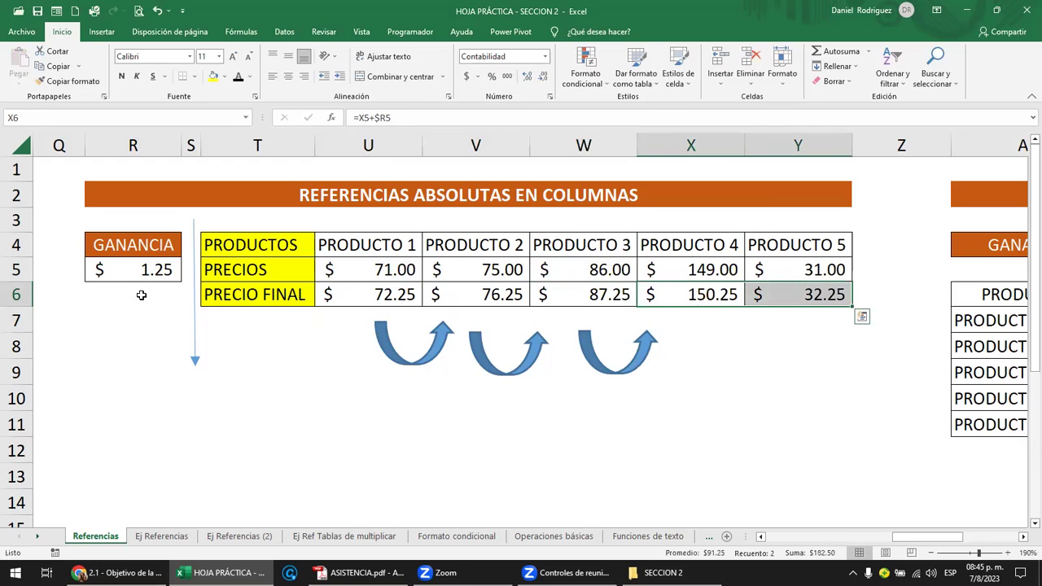
# Review U6's formula, highlighting its fixed $R column reference, without changing it.
pyautogui.click(369, 276)
pyautogui.doubleClick(370, 276)
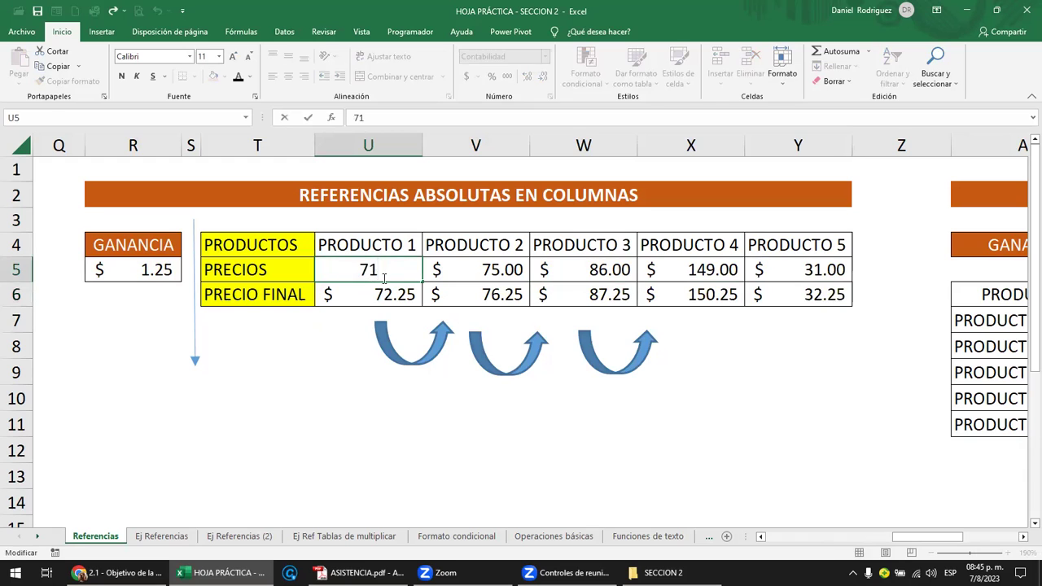
pyautogui.doubleClick(384, 293)
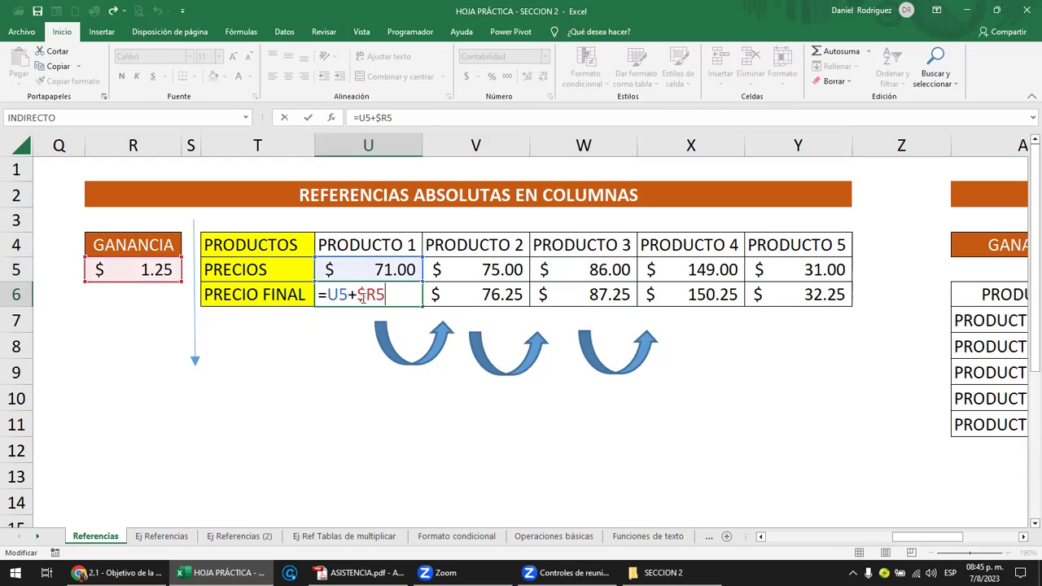
pyautogui.moveTo(357, 295); pyautogui.dragTo(374, 294)
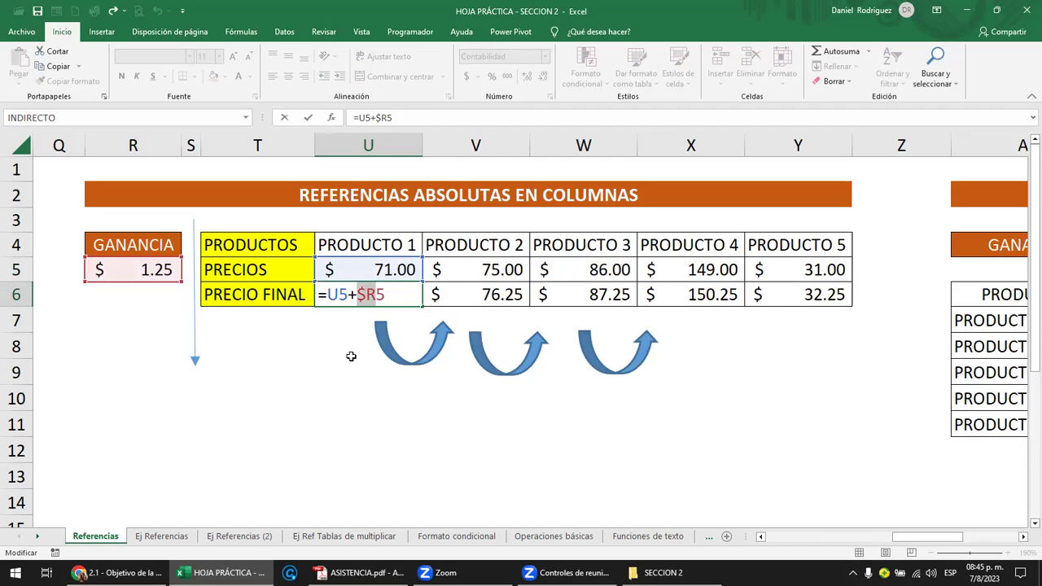
pyautogui.click(350, 356)
pyautogui.press('Escape')
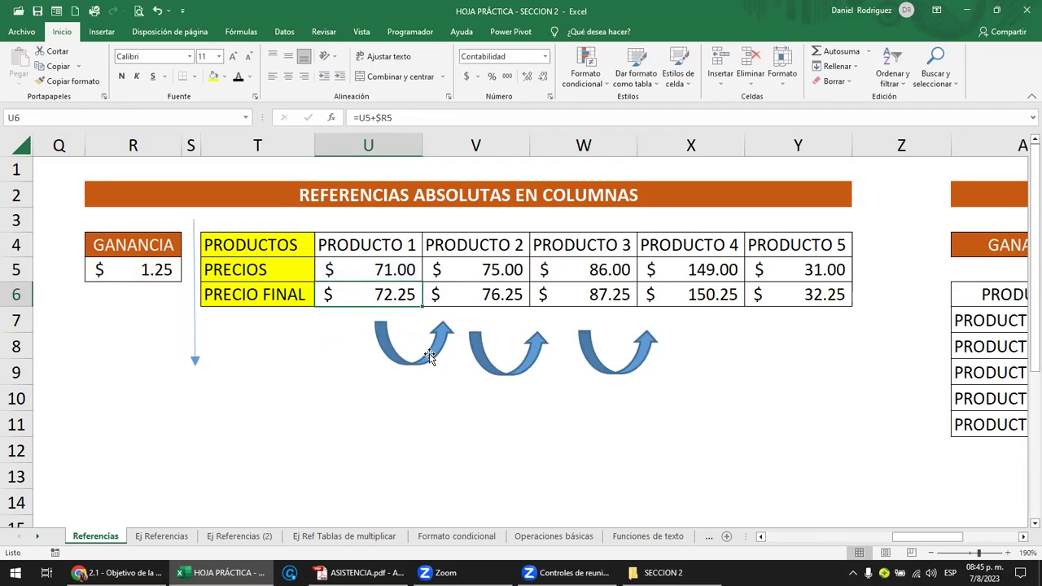
pyautogui.click(429, 355)
pyautogui.click(389, 274)
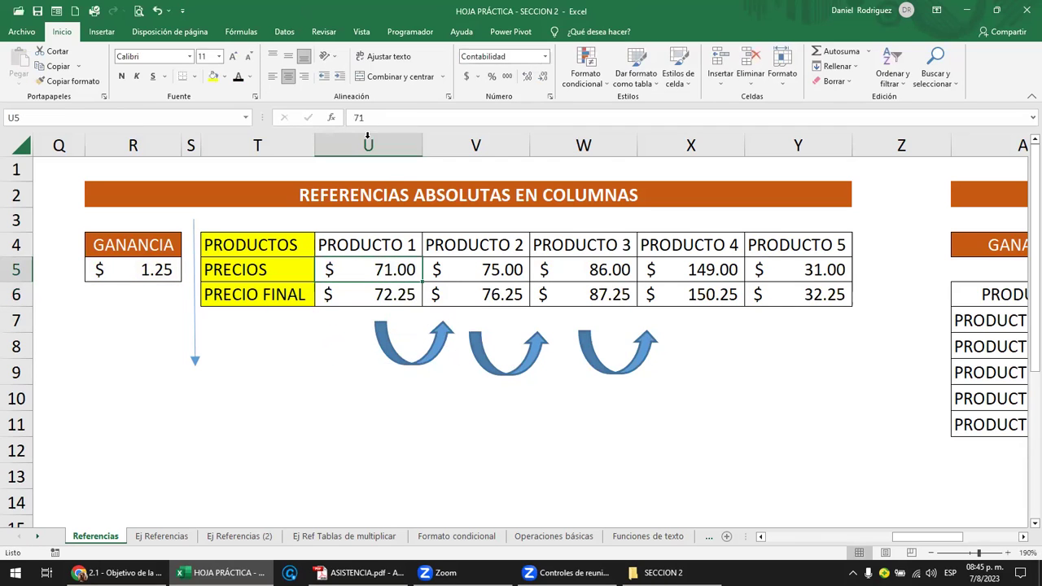
# Duplicate the vertical arrow and place the copy horizontally above the product table's header row.
pyautogui.click(195, 360)
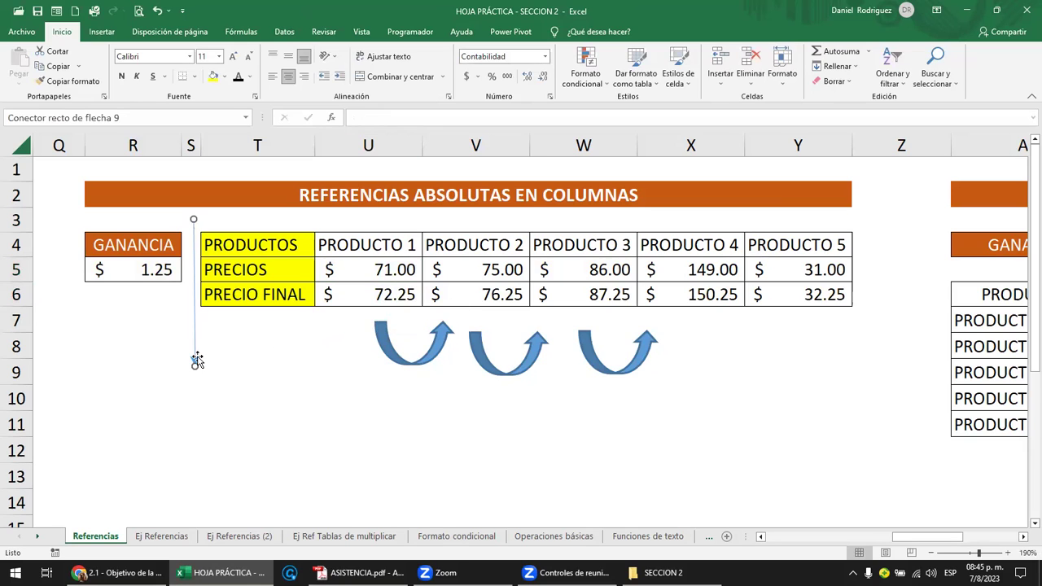
pyautogui.moveTo(195, 358)
pyautogui.mouseDown()
pyautogui.moveTo(117, 362)
pyautogui.moveTo(293, 469)
pyautogui.moveTo(372, 485)
pyautogui.moveTo(705, 346)
pyautogui.mouseUp()
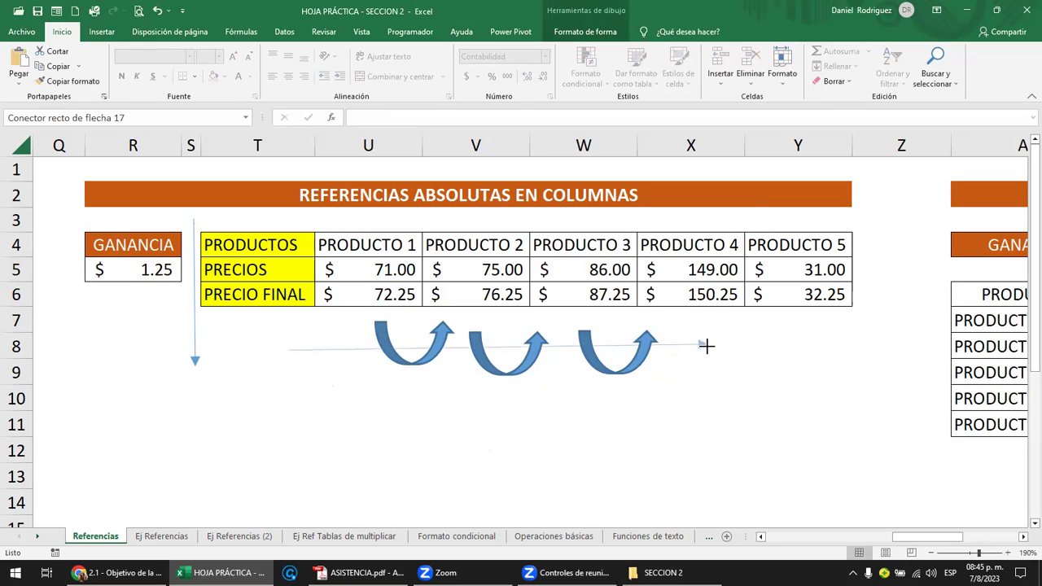
pyautogui.moveTo(567, 350)
pyautogui.mouseDown()
pyautogui.moveTo(616, 390)
pyautogui.moveTo(637, 220)
pyautogui.mouseUp()
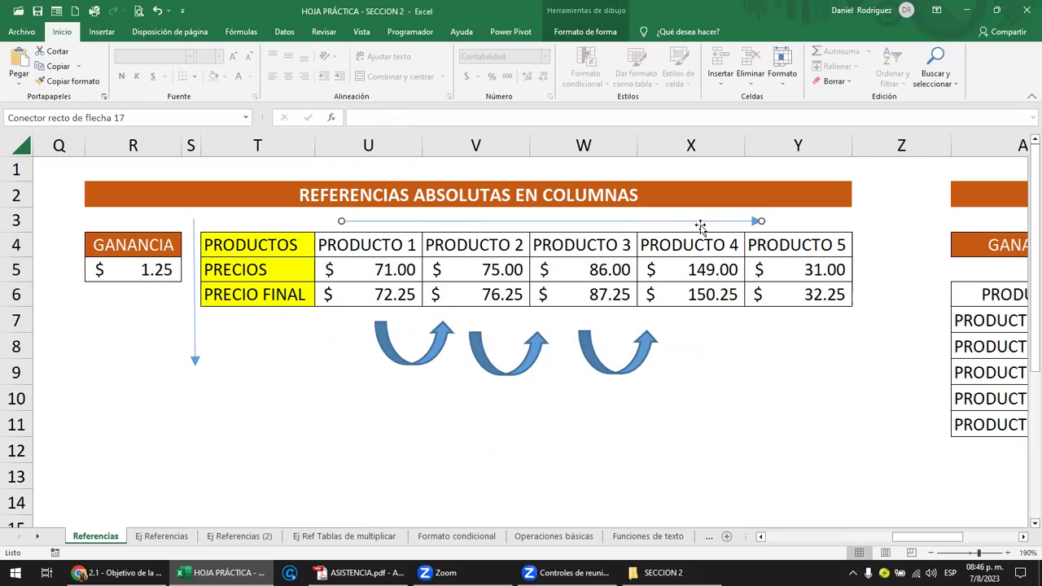
pyautogui.click(795, 239)
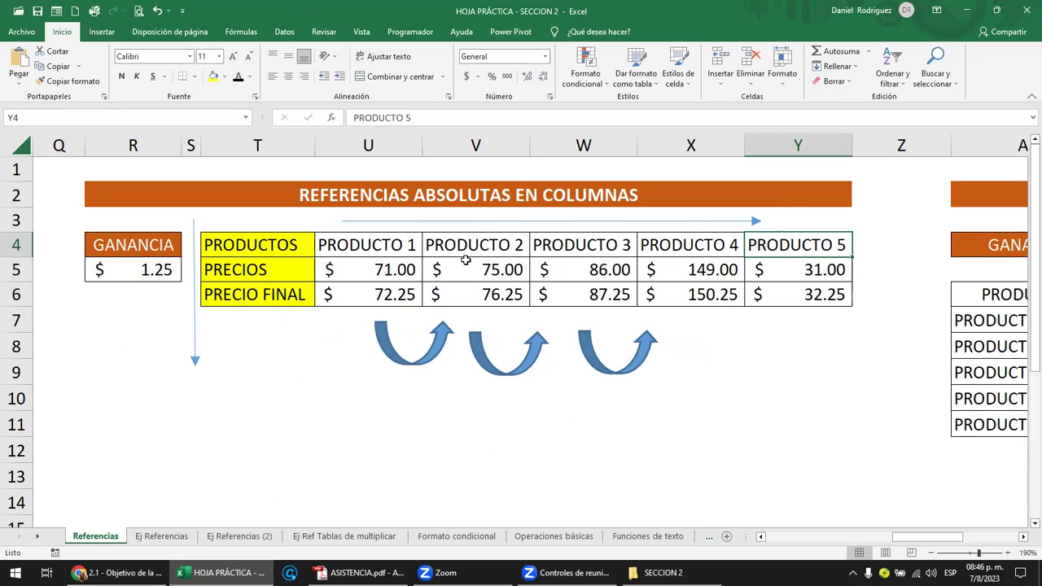
# Look over the row-reference table in columns N to P, then return to the product table.
pyautogui.click(281, 248)
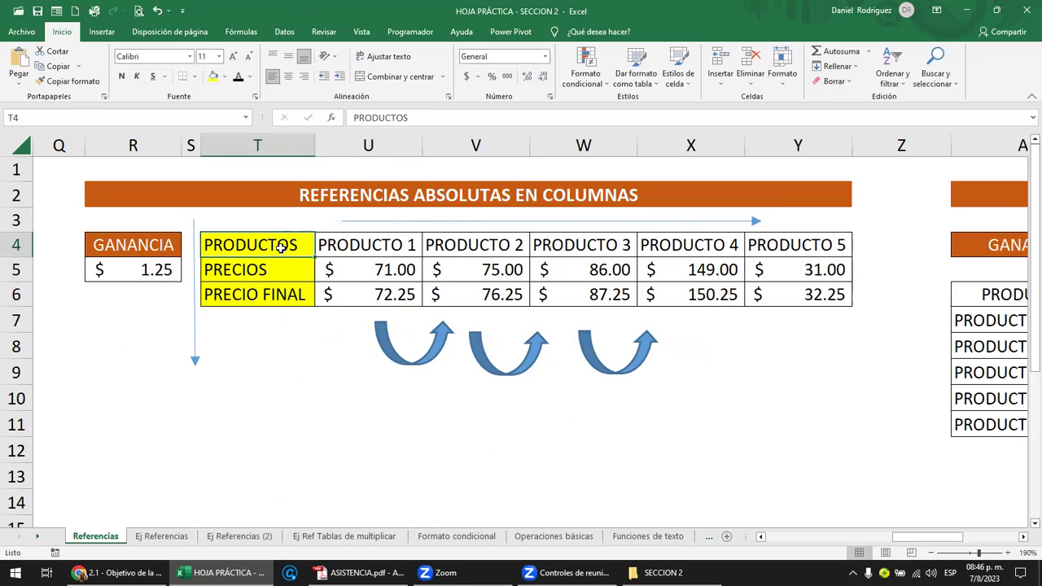
pyautogui.press('Left')
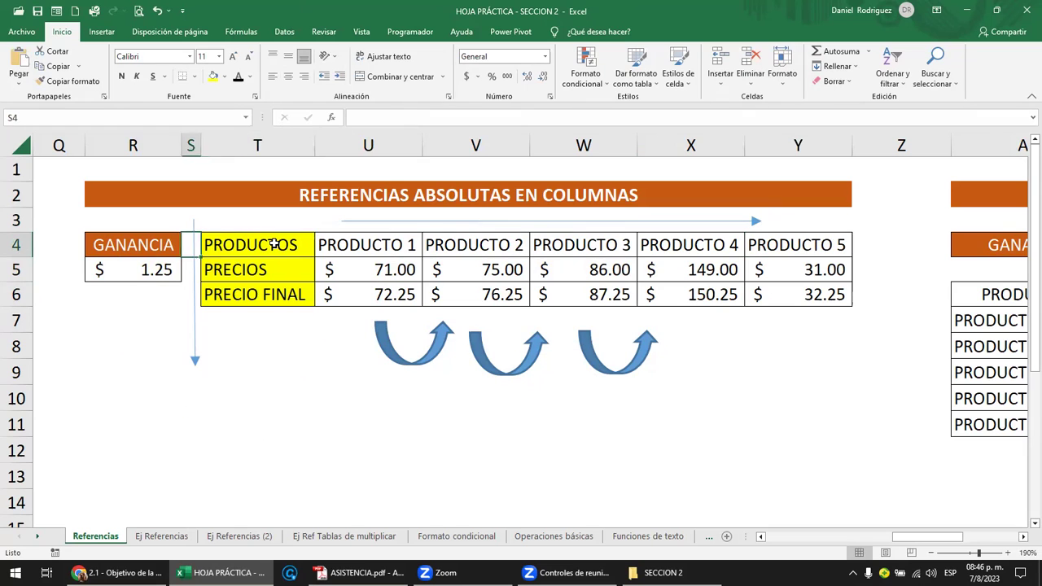
pyautogui.press('Left')
pyautogui.press('Left')
pyautogui.press('Left')
pyautogui.hscroll(-2, 274, 241)
pyautogui.hscroll(-1, 245, 260)
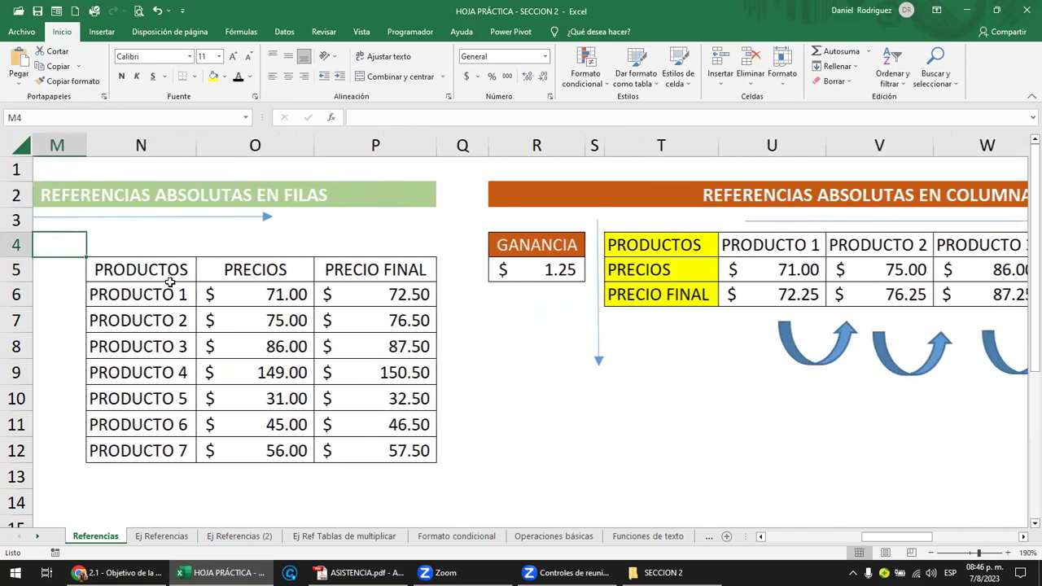
pyautogui.hscroll(-1, 212, 268)
pyautogui.moveTo(218, 272)
pyautogui.mouseDown()
pyautogui.moveTo(407, 327)
pyautogui.moveTo(474, 453)
pyautogui.mouseUp()
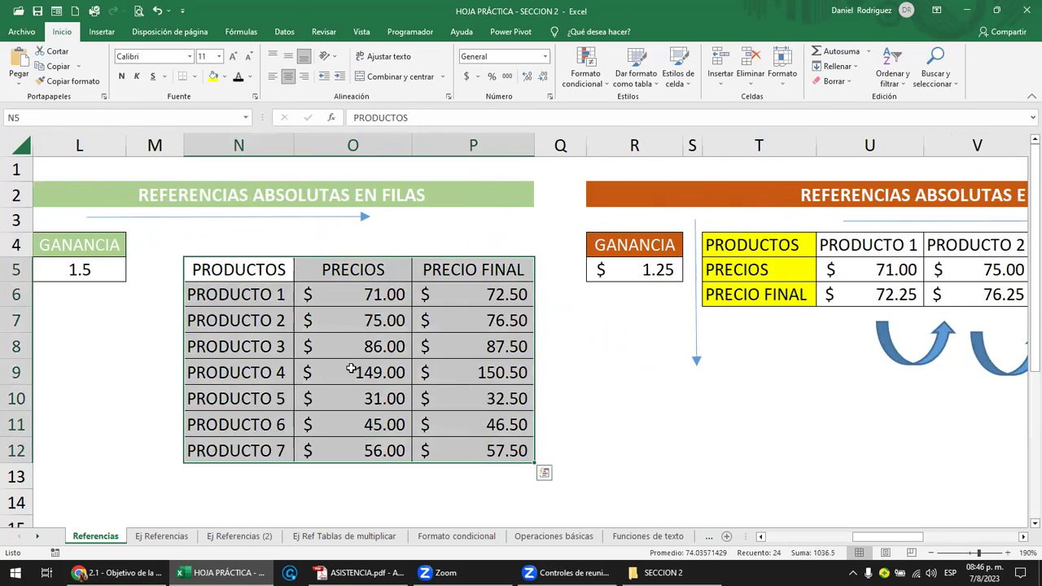
pyautogui.moveTo(241, 145); pyautogui.dragTo(445, 151)
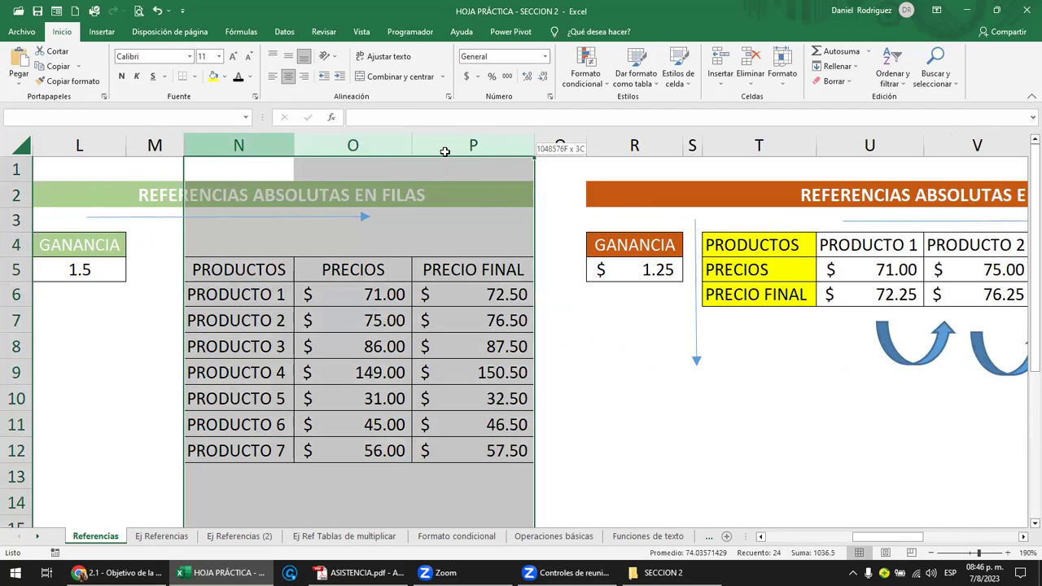
pyautogui.moveTo(238, 145); pyautogui.dragTo(460, 146)
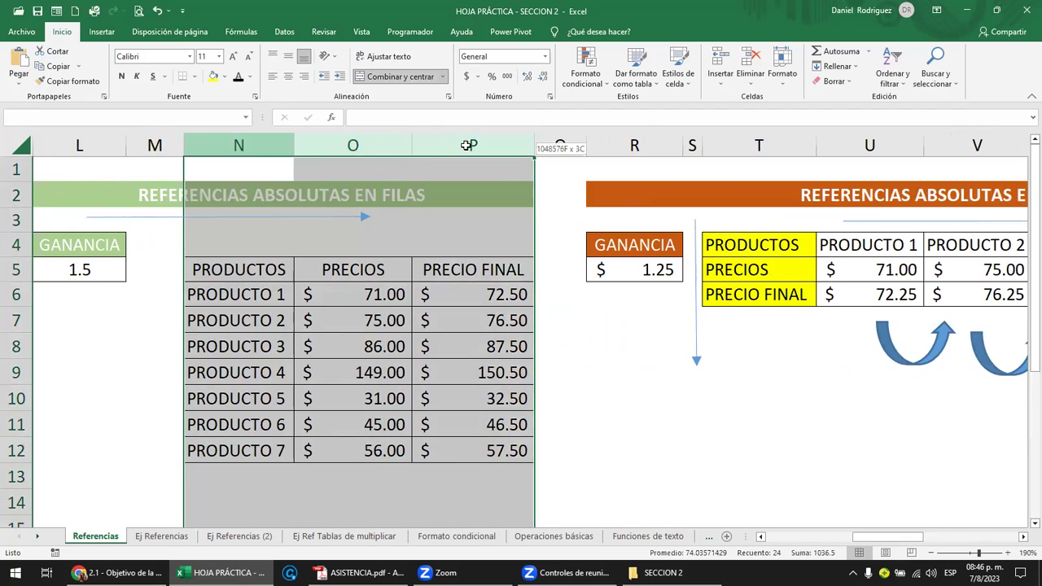
pyautogui.click(624, 331)
pyautogui.press('Right')
pyautogui.press('Right')
pyautogui.press('Right')
pyautogui.press('Right')
pyautogui.press('Right')
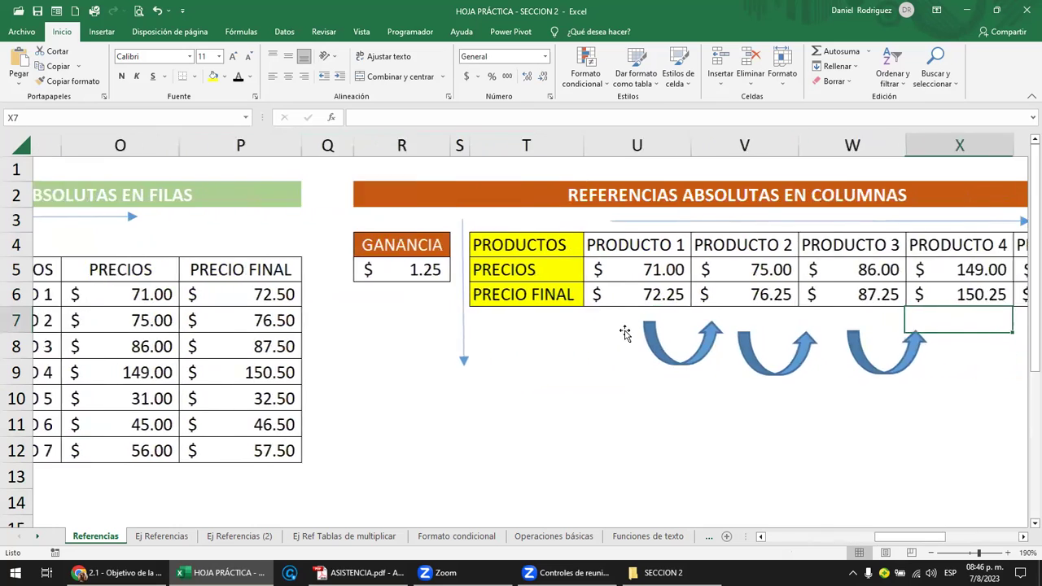
pyautogui.press('Right')
pyautogui.press('Right')
pyautogui.press('Right')
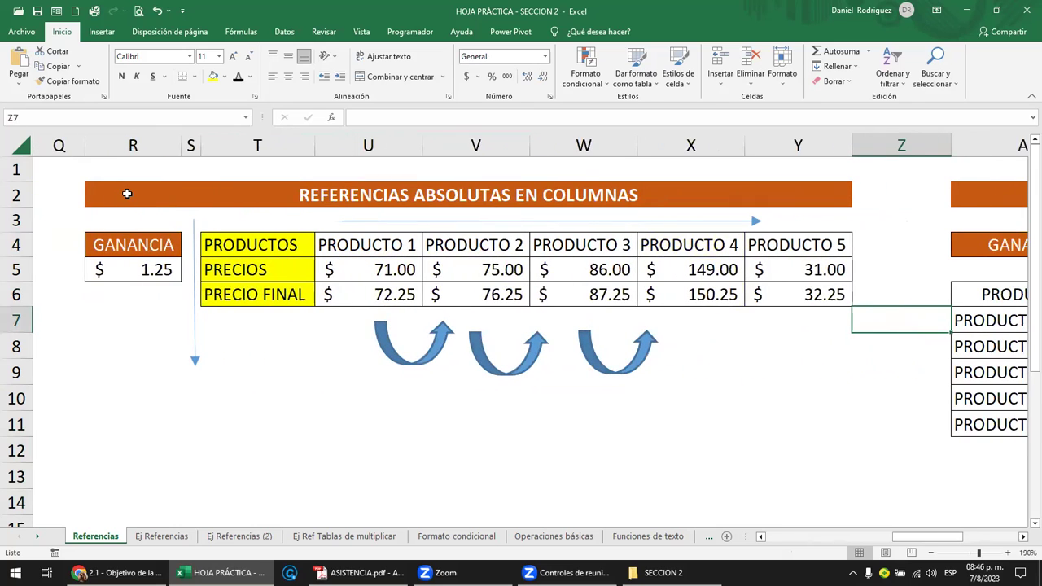
pyautogui.moveTo(395, 245)
pyautogui.mouseDown()
pyautogui.moveTo(781, 241)
pyautogui.moveTo(787, 287)
pyautogui.mouseUp()
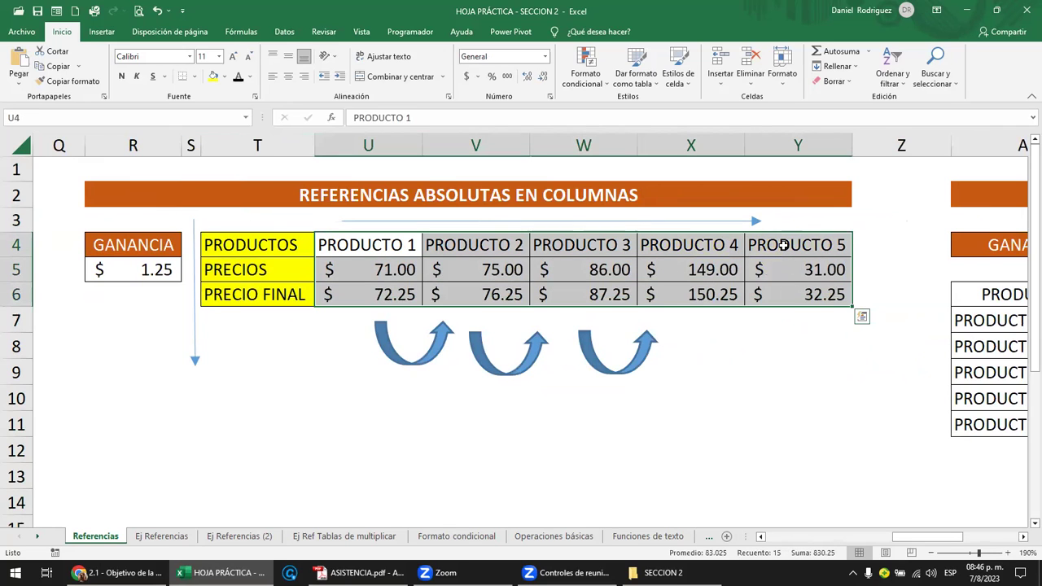
# Nudge the rightmost curved arrow slightly left, closer to the other arrows.
pyautogui.click(510, 372)
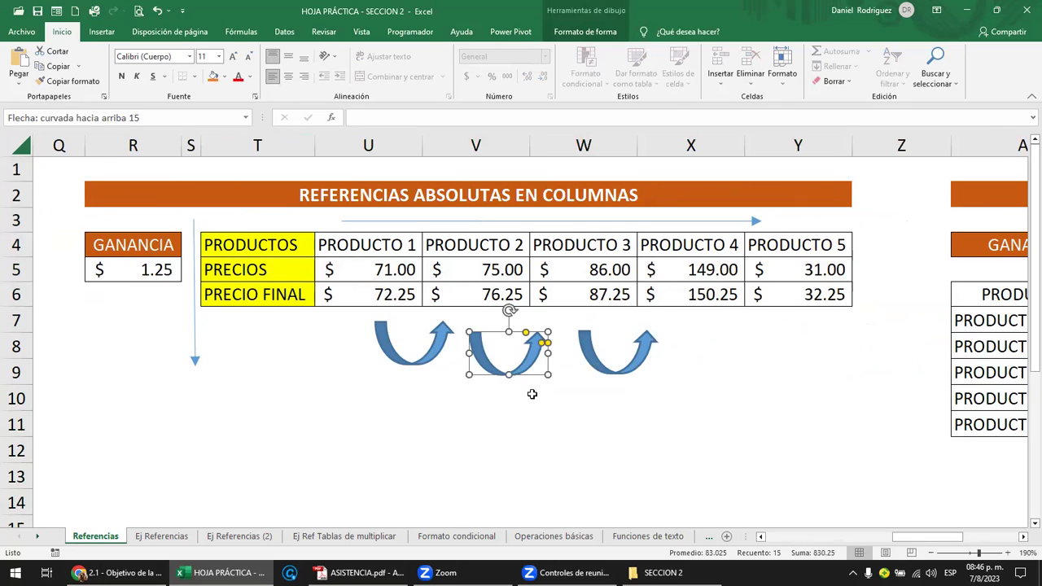
pyautogui.click(637, 362)
pyautogui.moveTo(637, 361); pyautogui.dragTo(636, 361)
pyautogui.click(702, 368)
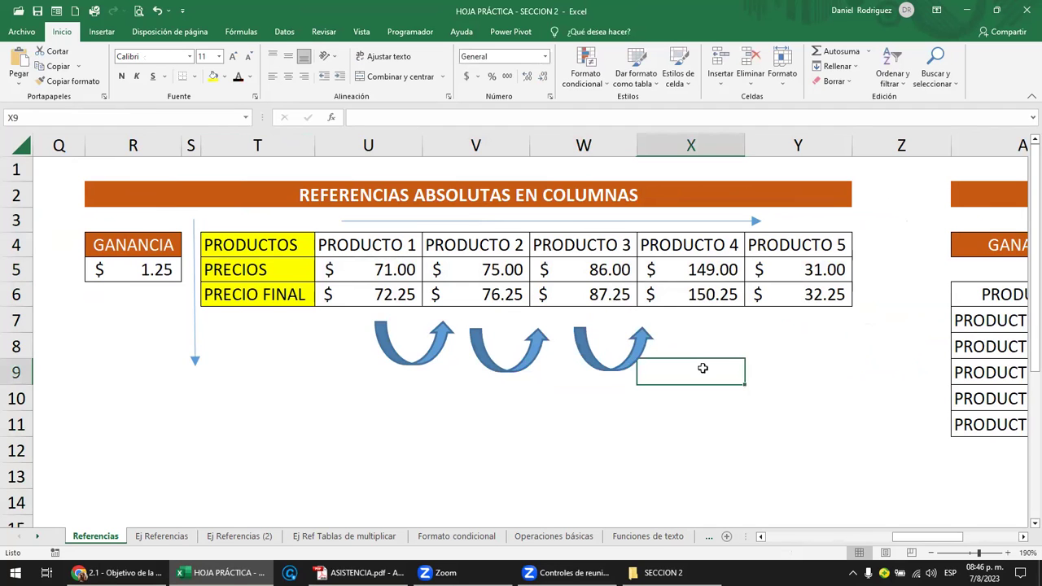
pyautogui.press('Right')
pyautogui.press('Right')
pyautogui.press('Right')
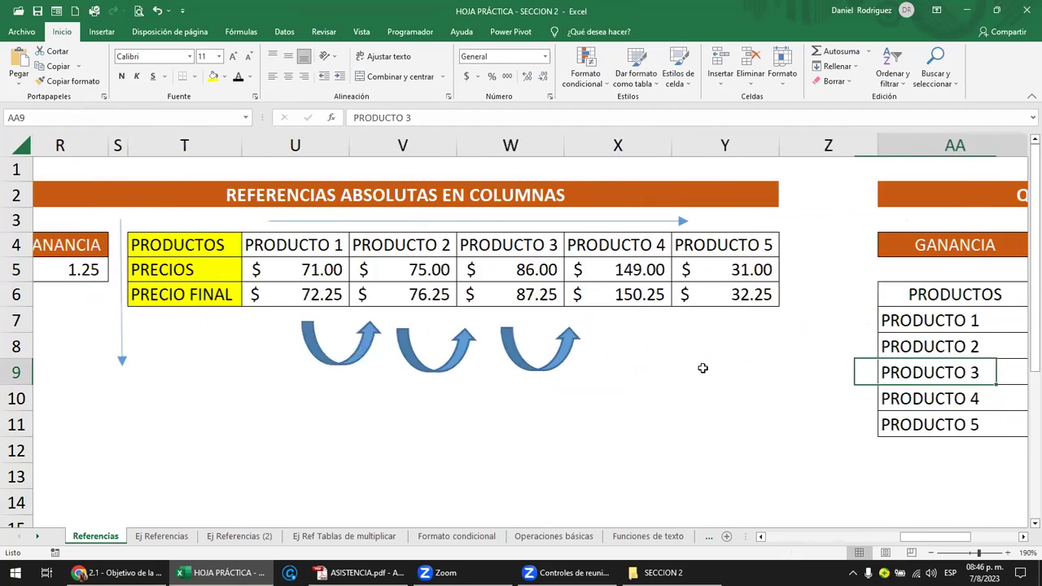
pyautogui.press('Right')
pyautogui.press('Right')
pyautogui.press('Right')
pyautogui.press('Right')
pyautogui.press('Right')
pyautogui.press('Right')
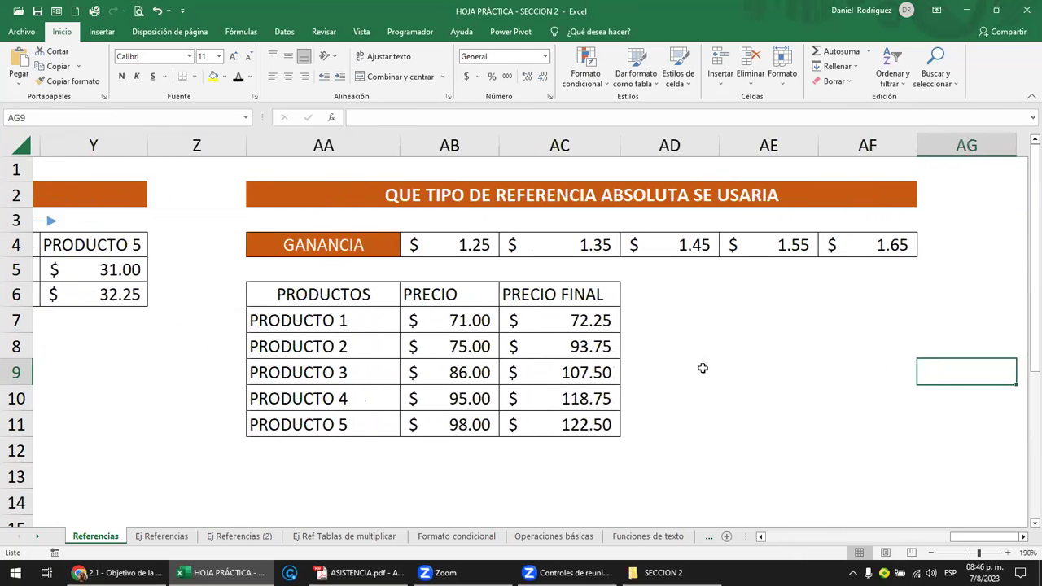
pyautogui.press('Right')
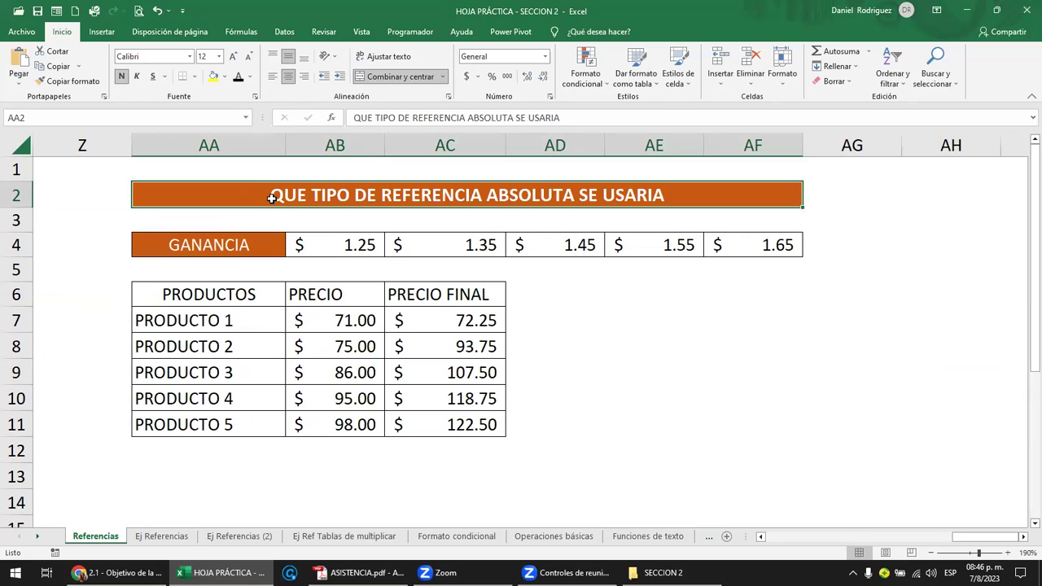
pyautogui.click(241, 246)
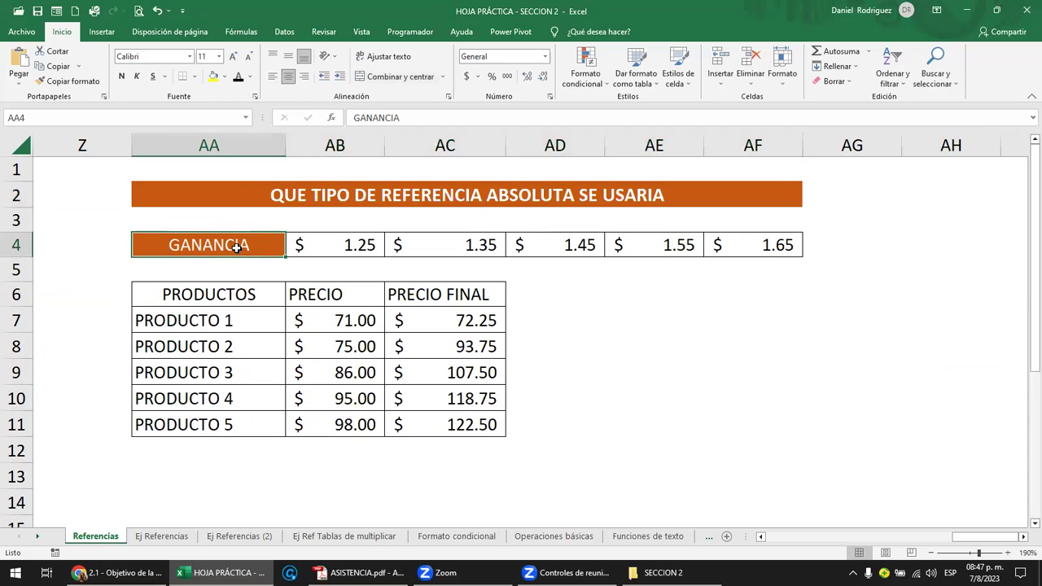
pyautogui.click(229, 319)
pyautogui.moveTo(227, 329); pyautogui.dragTo(233, 421)
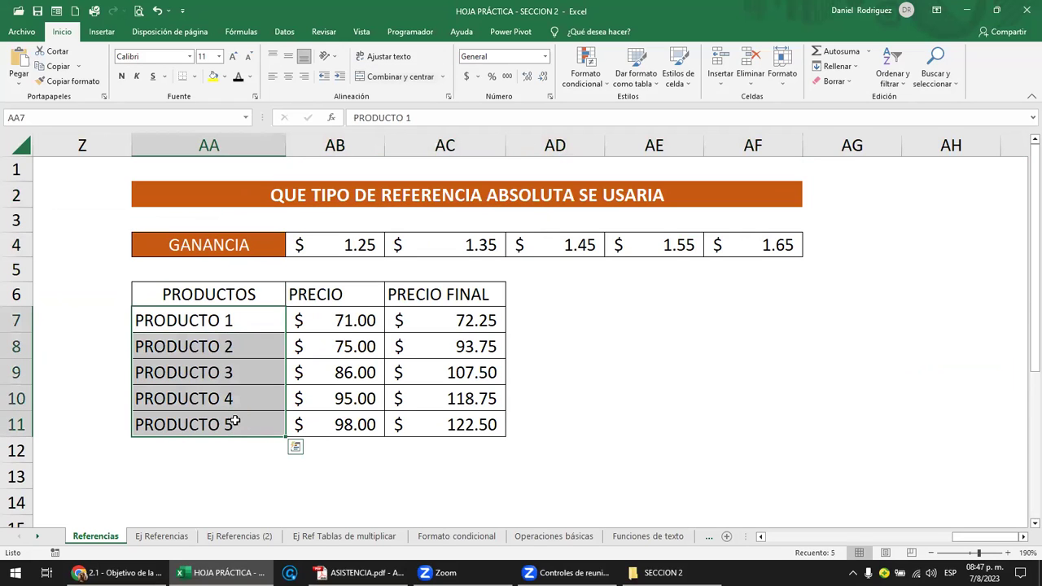
pyautogui.moveTo(355, 320); pyautogui.dragTo(350, 424)
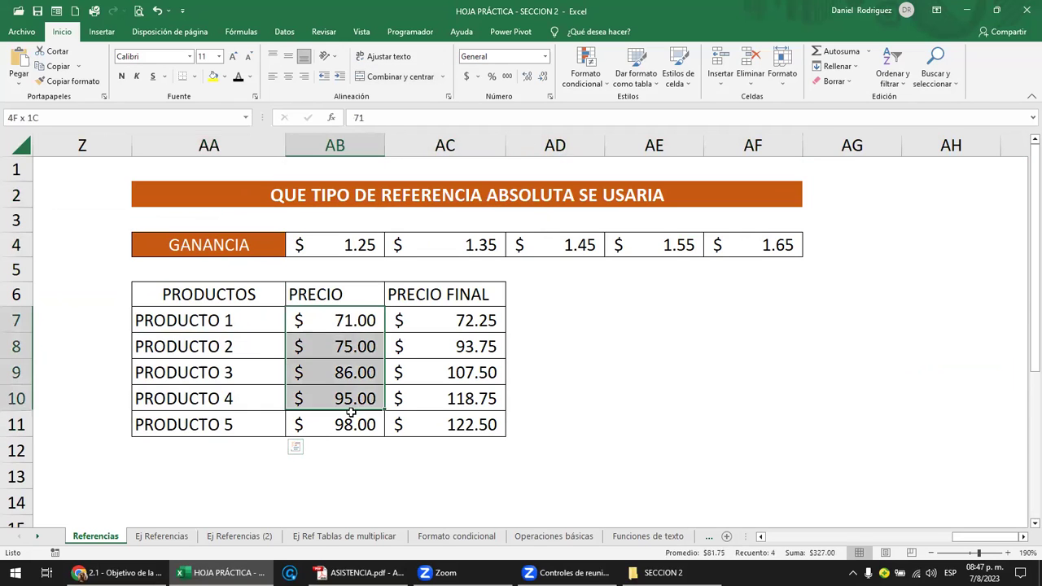
pyautogui.click(451, 321)
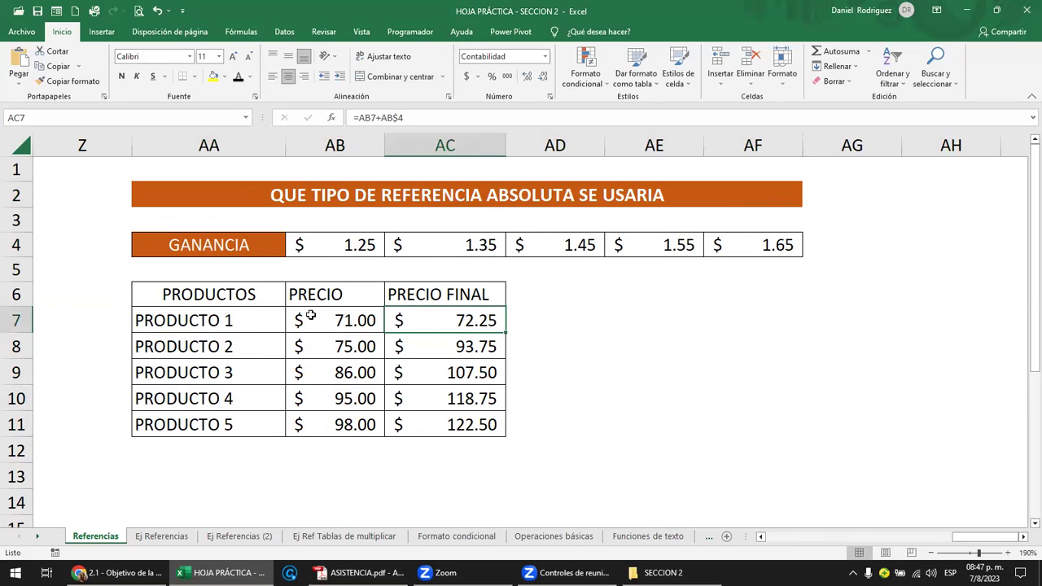
# Enter the labels P1 in AB3 and P2 in AC3 above the GANANCIA values.
pyautogui.click(330, 236)
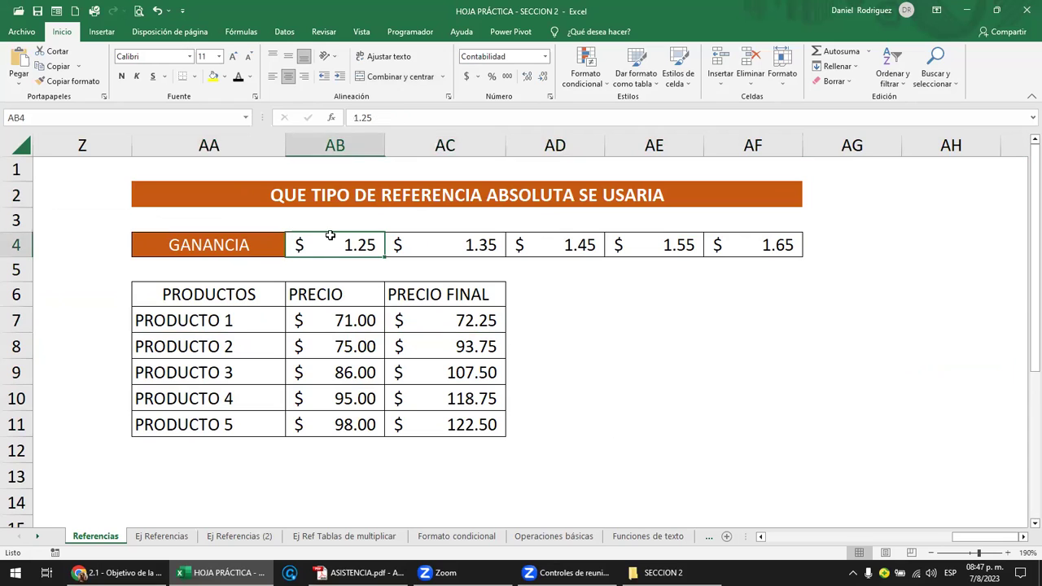
pyautogui.click(332, 220)
pyautogui.write('P')
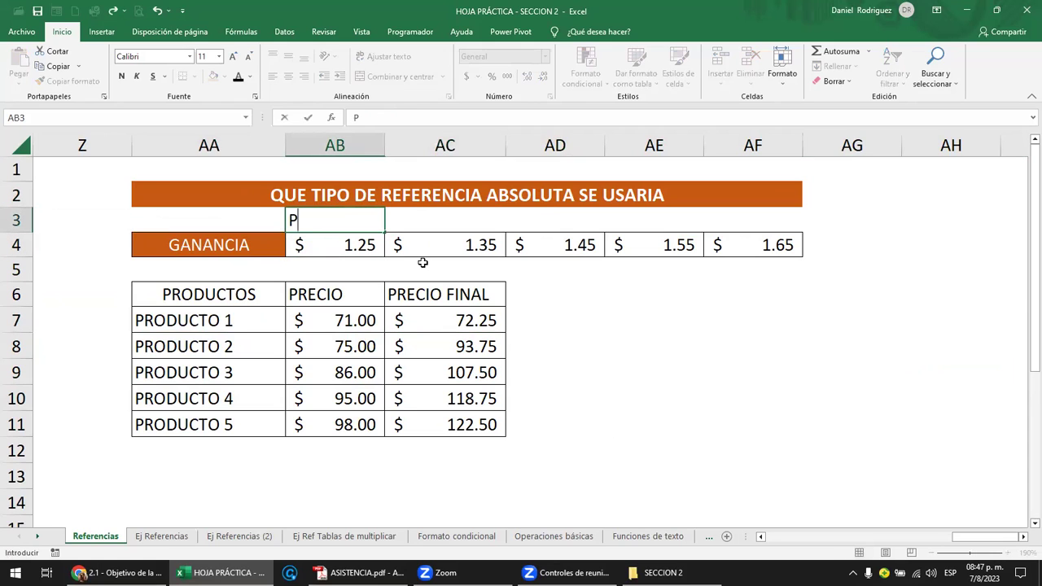
pyautogui.write('1')
pyautogui.press('Tab')
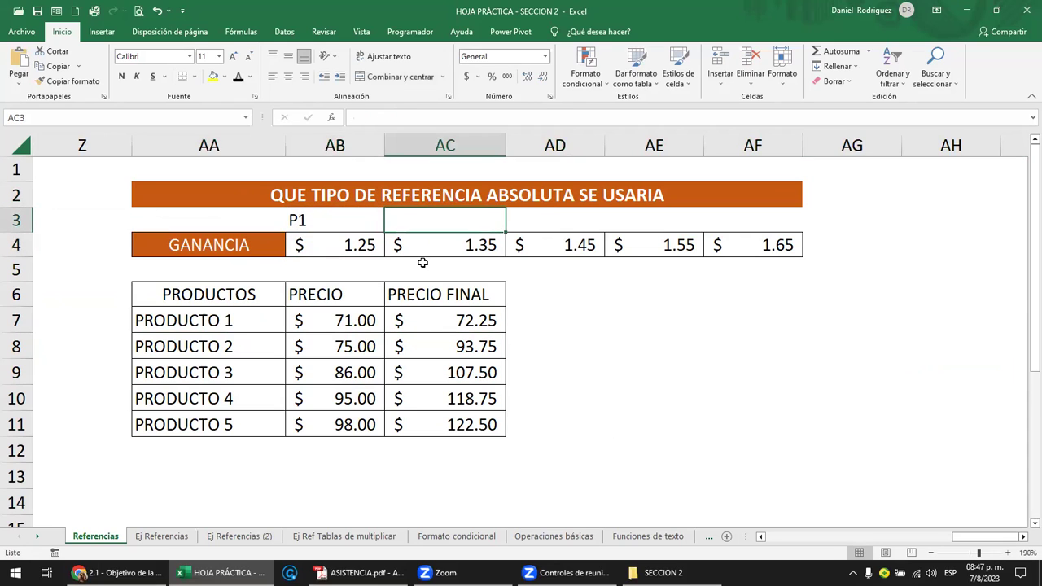
pyautogui.write('P')
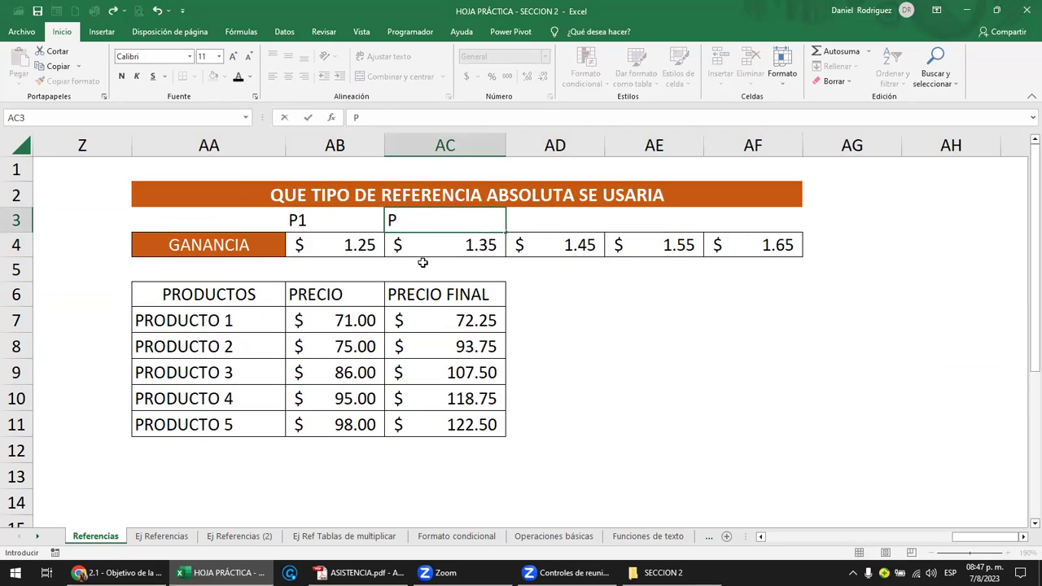
pyautogui.write('2')
pyautogui.press('Return')
# Fill the label series through P5 in AF3 and centre AB3:AF3.
pyautogui.click(374, 217)
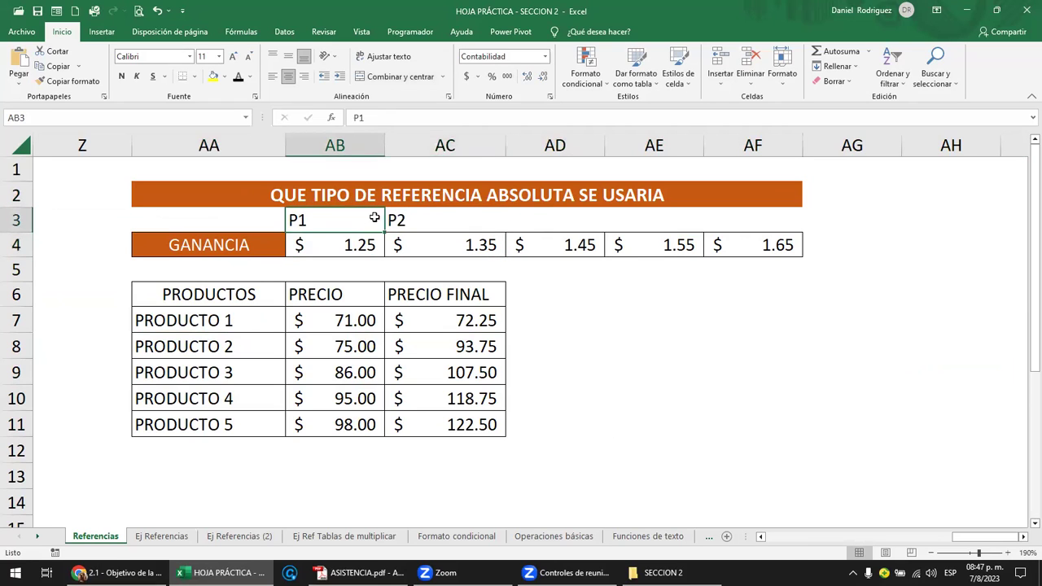
pyautogui.moveTo(374, 217); pyautogui.dragTo(398, 218)
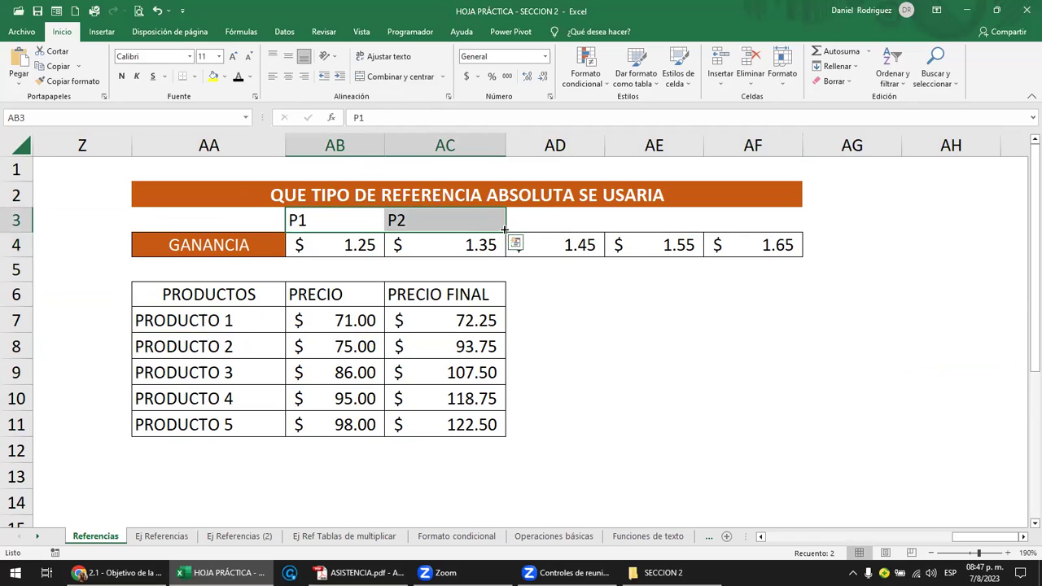
pyautogui.moveTo(505, 234); pyautogui.dragTo(799, 231)
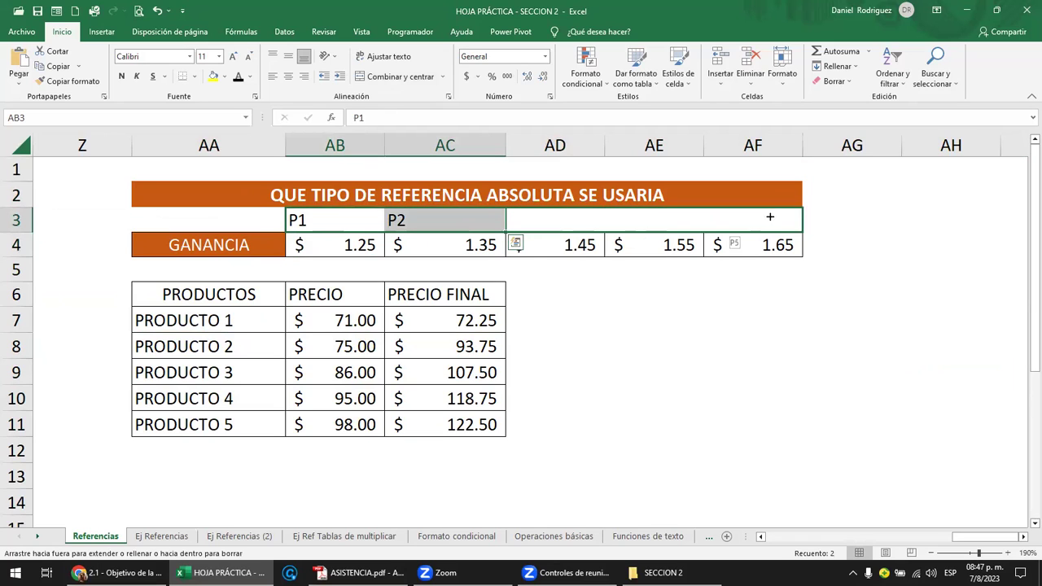
pyautogui.click(791, 337)
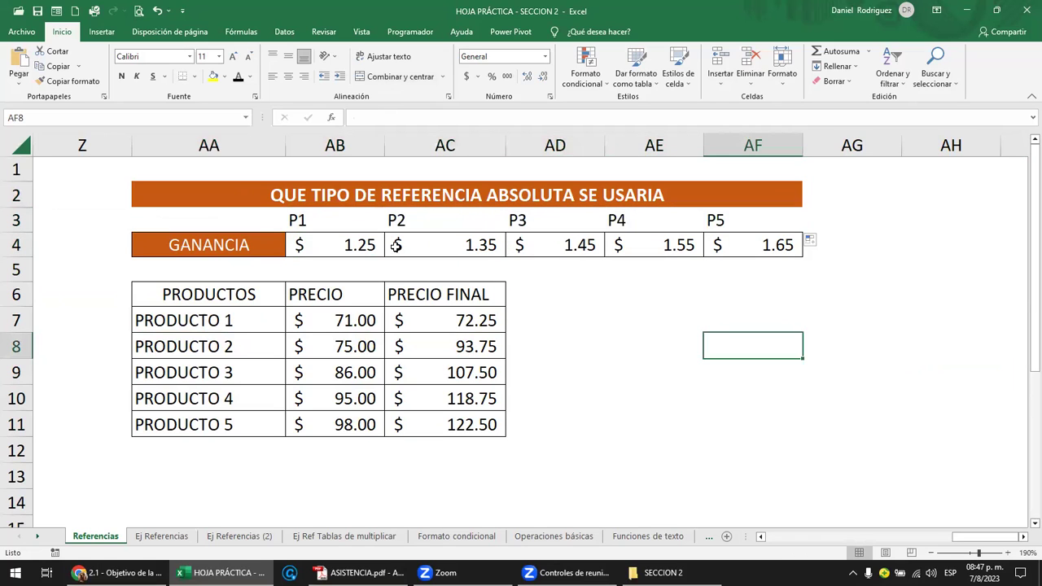
pyautogui.moveTo(315, 222); pyautogui.dragTo(739, 213)
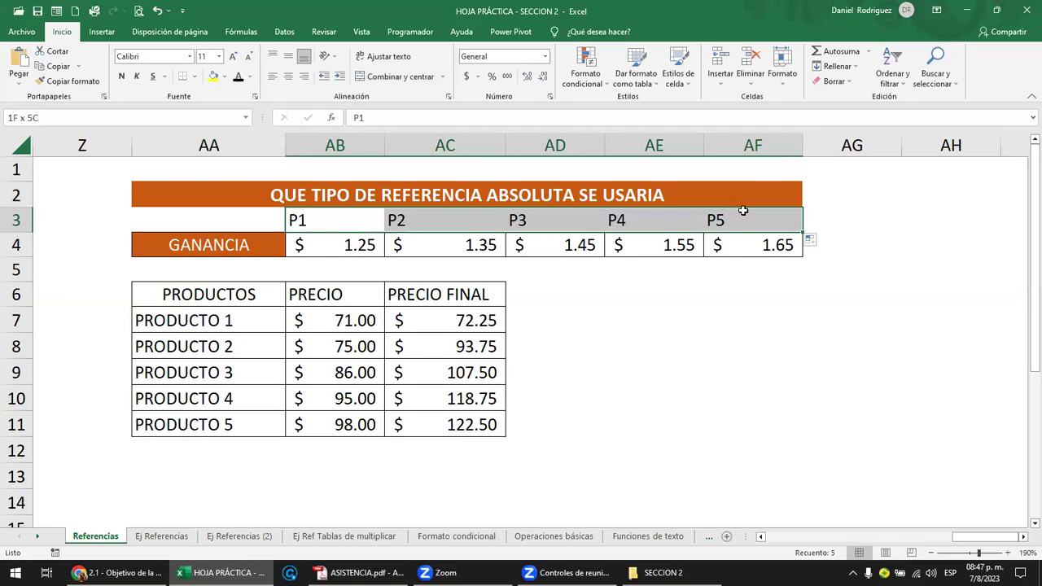
pyautogui.click(288, 75)
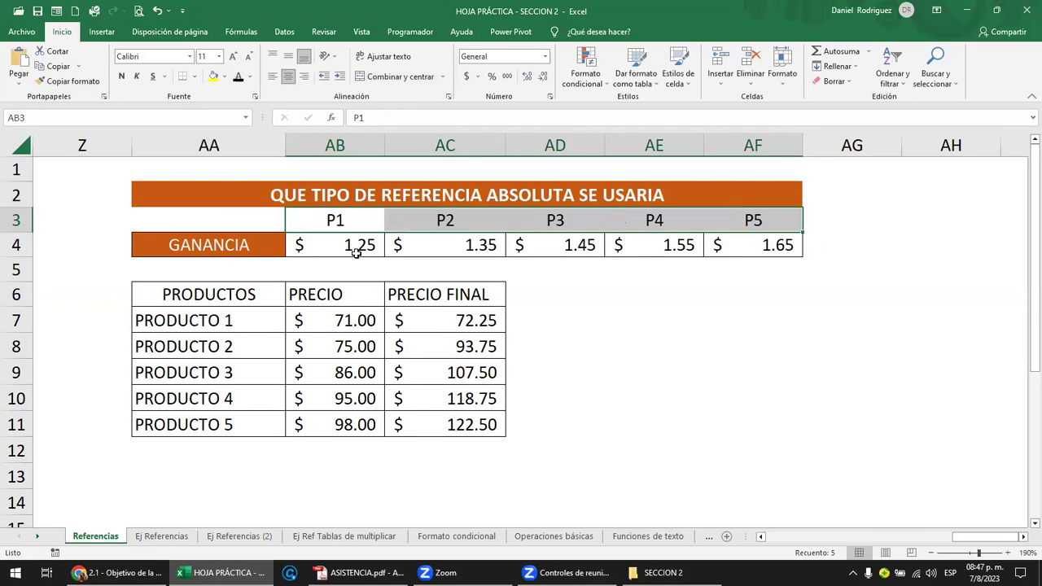
# Review the PRECIO FINAL formulas in AC7 through AC11 without changing them.
pyautogui.click(461, 317)
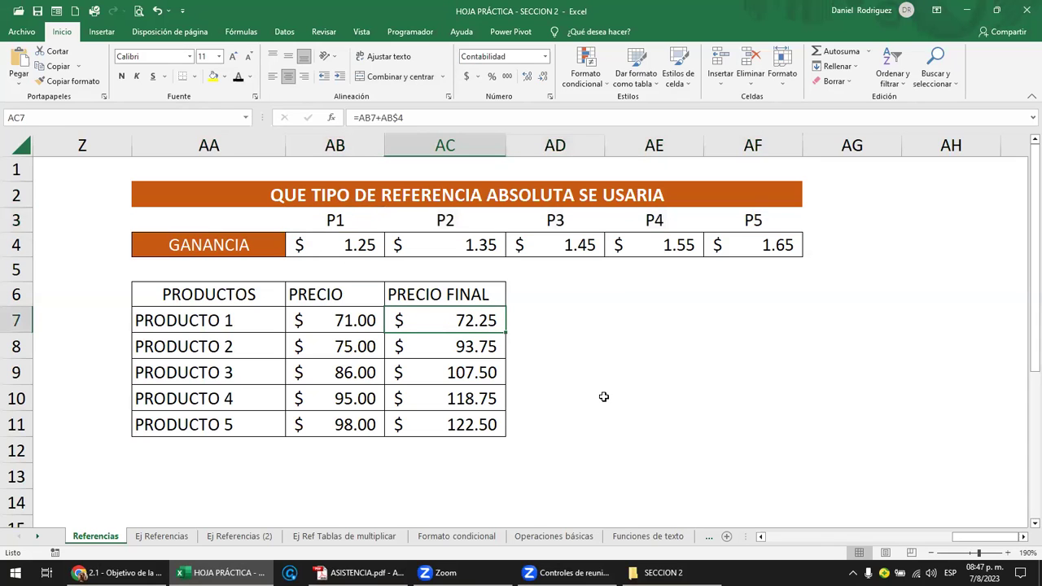
pyautogui.press('F2')
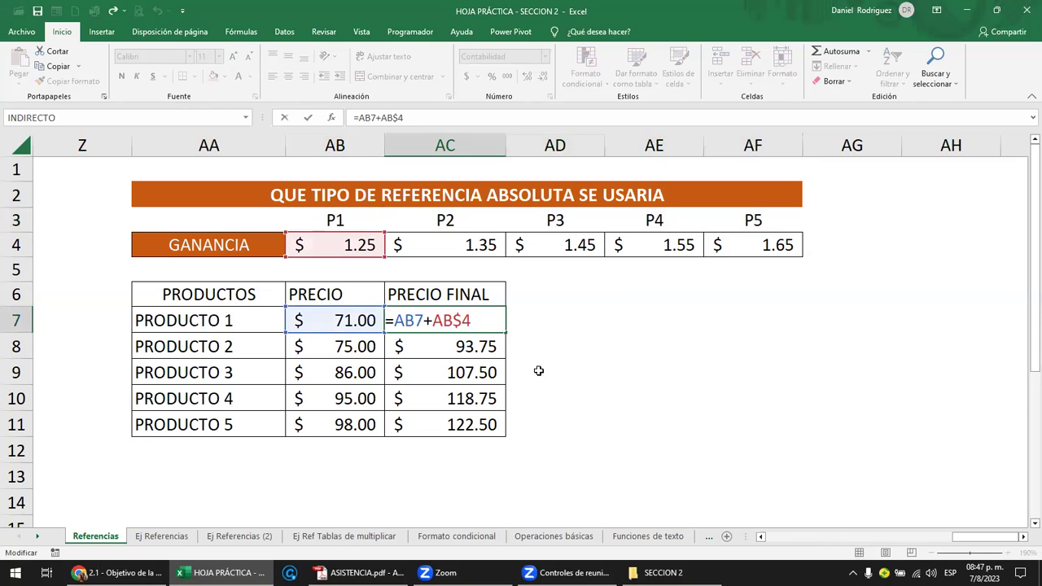
pyautogui.press('Escape')
pyautogui.click(472, 349)
pyautogui.press('F2')
pyautogui.press('Escape')
pyautogui.doubleClick(482, 366)
pyautogui.press('Escape')
pyautogui.doubleClick(489, 397)
pyautogui.press('Escape')
pyautogui.doubleClick(488, 424)
pyautogui.press('Escape')
pyautogui.click(472, 326)
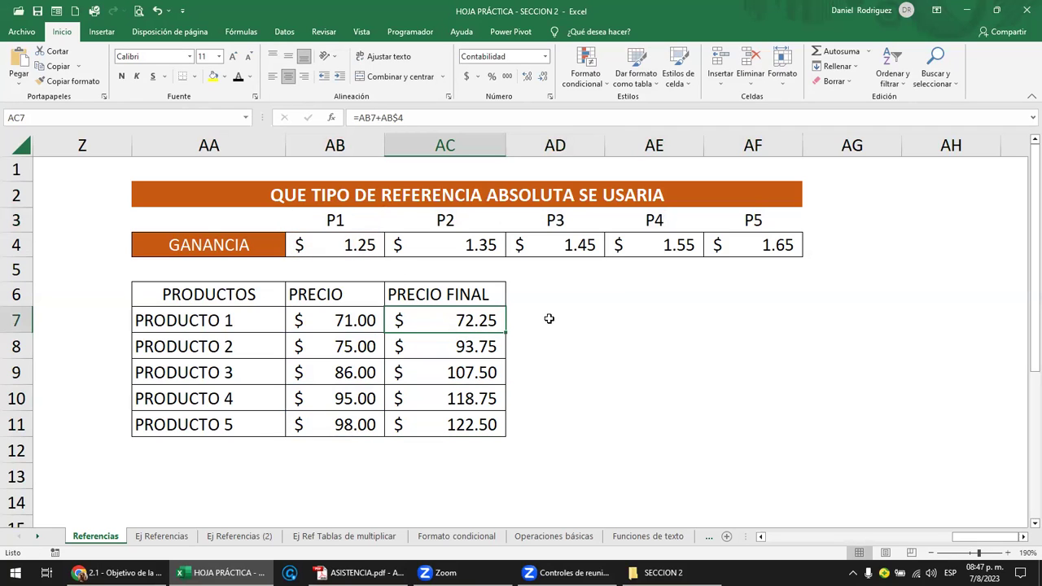
# Enter =AB7+AB4 in AE7 (72.25) and =AB8+AC4 in AE8 (76.35).
pyautogui.click(599, 324)
pyautogui.click(616, 332)
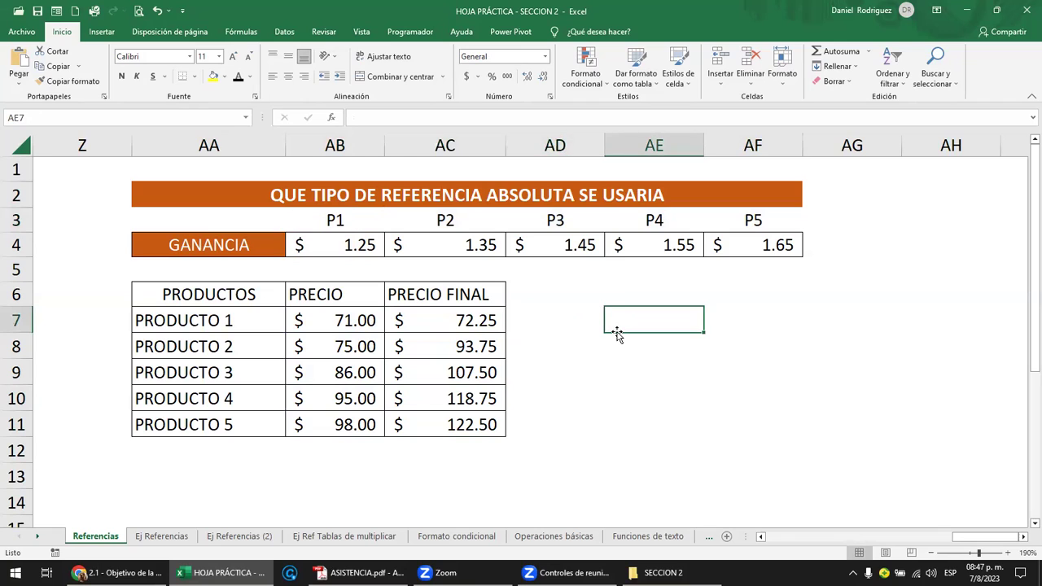
pyautogui.write('=')
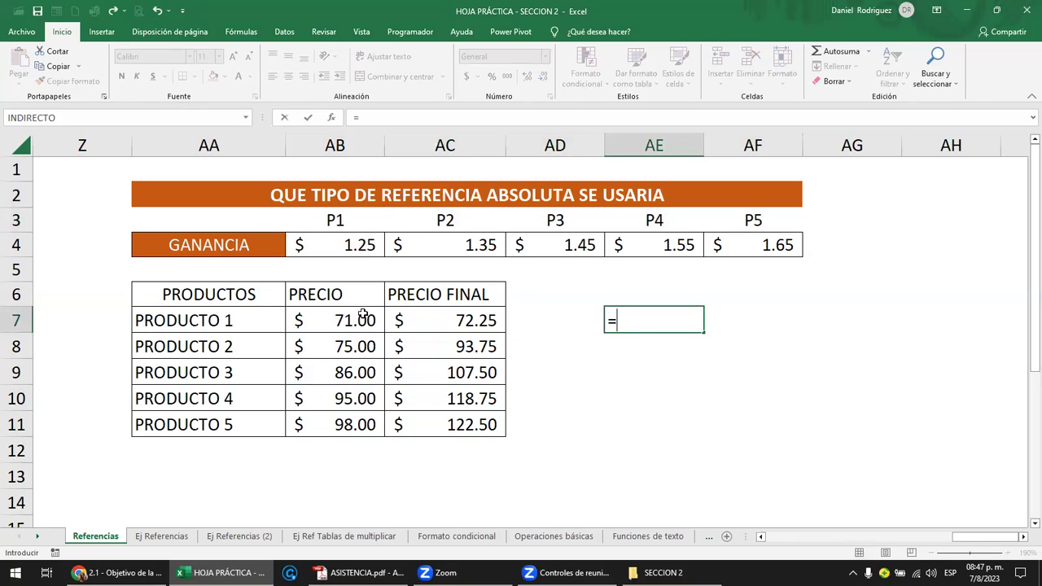
pyautogui.click(351, 320)
pyautogui.write('+')
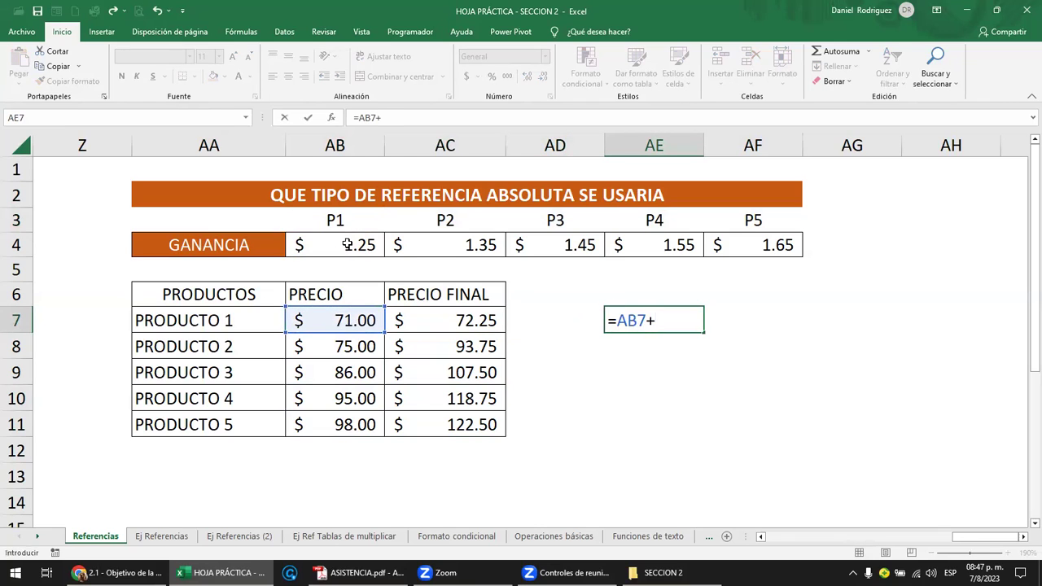
pyautogui.click(347, 244)
pyautogui.press('Return')
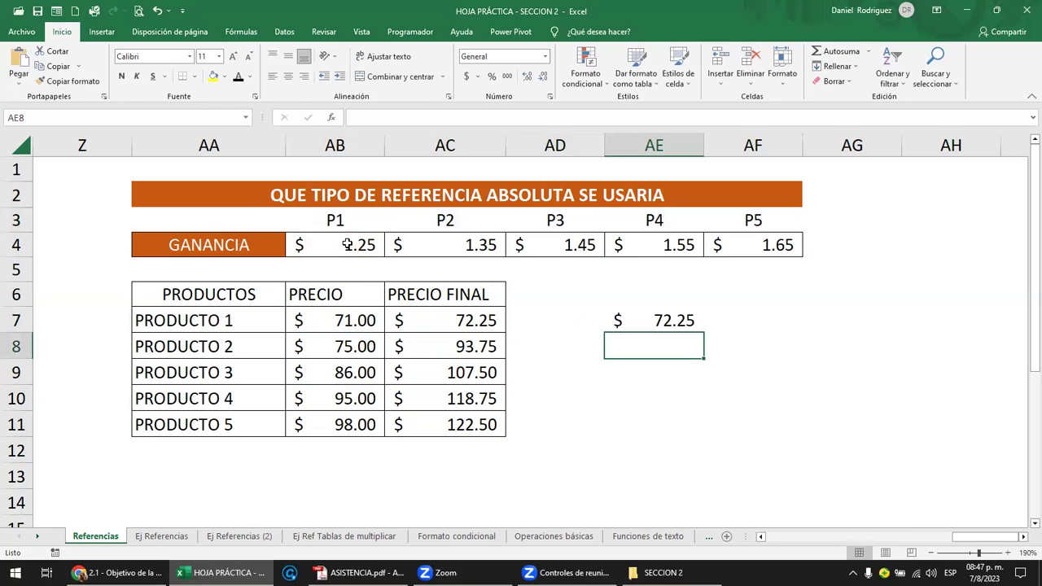
pyautogui.write('=')
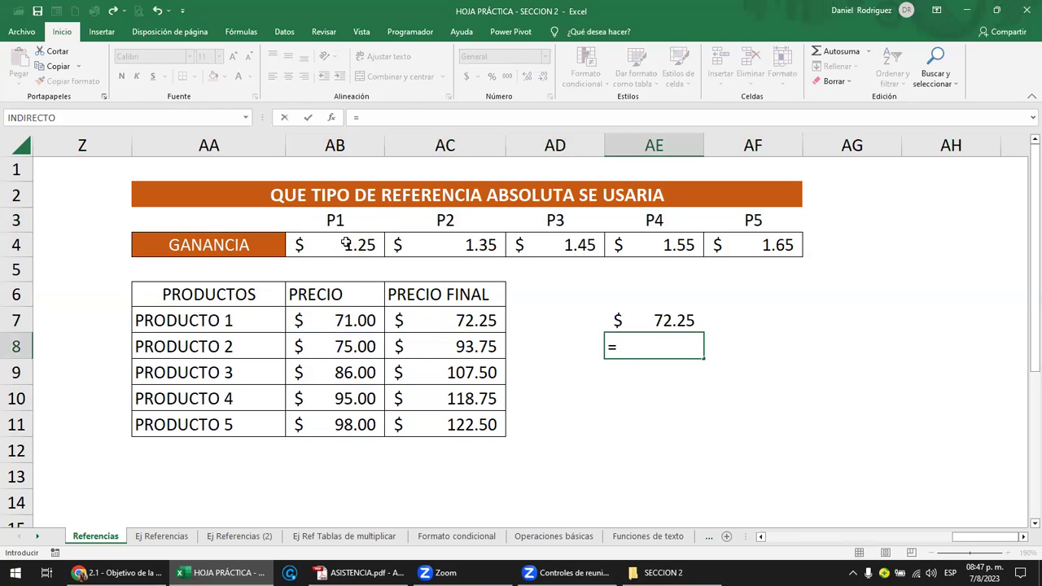
pyautogui.click(363, 347)
pyautogui.write('+')
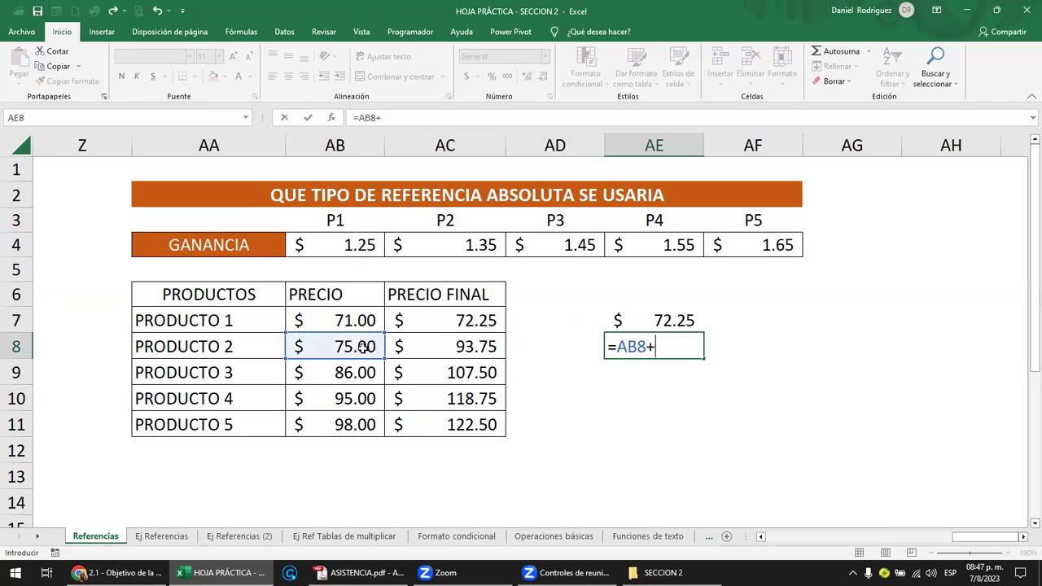
pyautogui.click(464, 245)
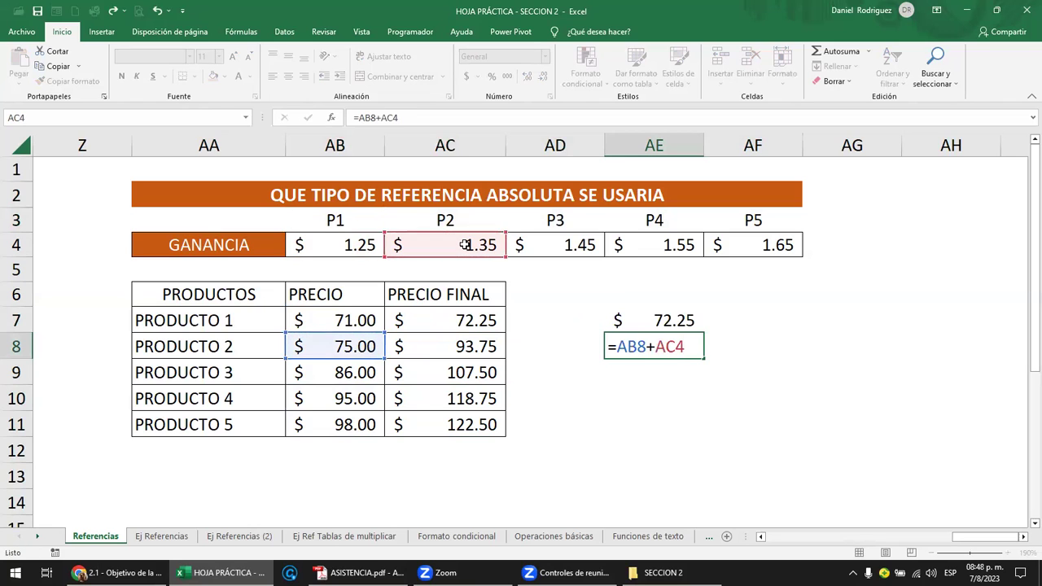
pyautogui.press('Return')
# Enter the AE9 formula and correct its stray equals sign to =AB9+AD4.
pyautogui.write('=')
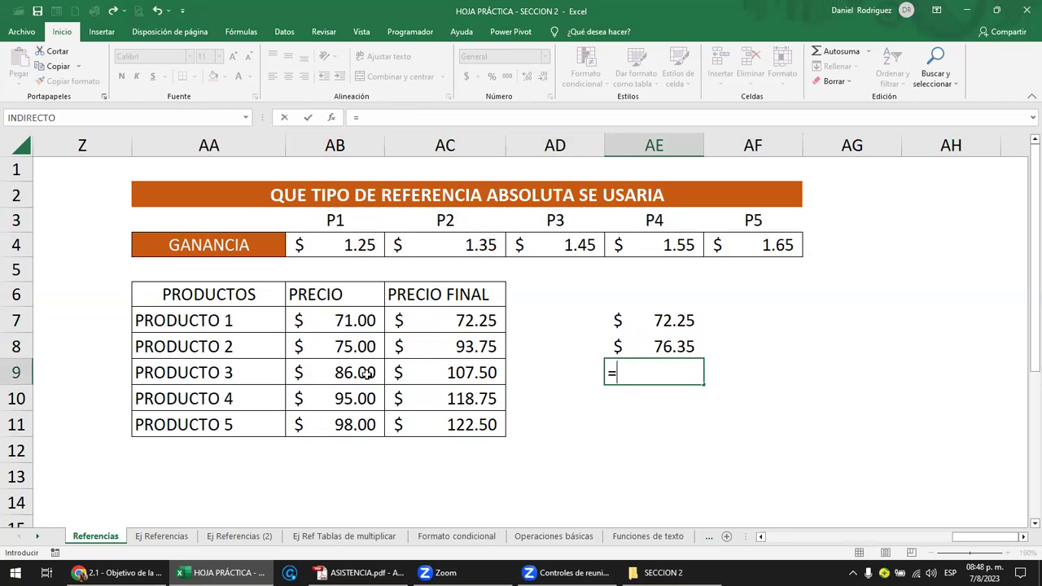
pyautogui.click(350, 372)
pyautogui.write('=')
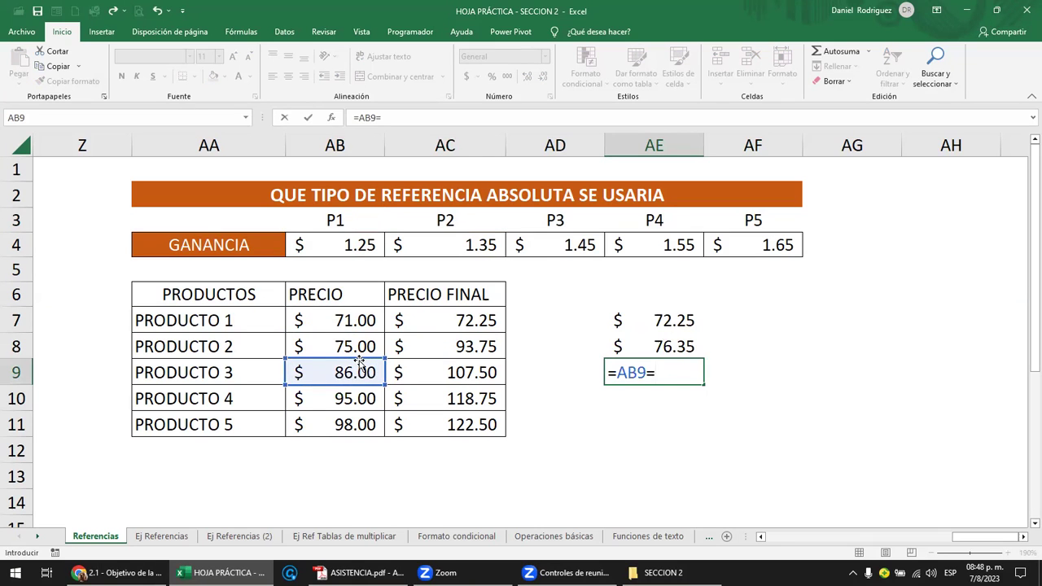
pyautogui.click(563, 244)
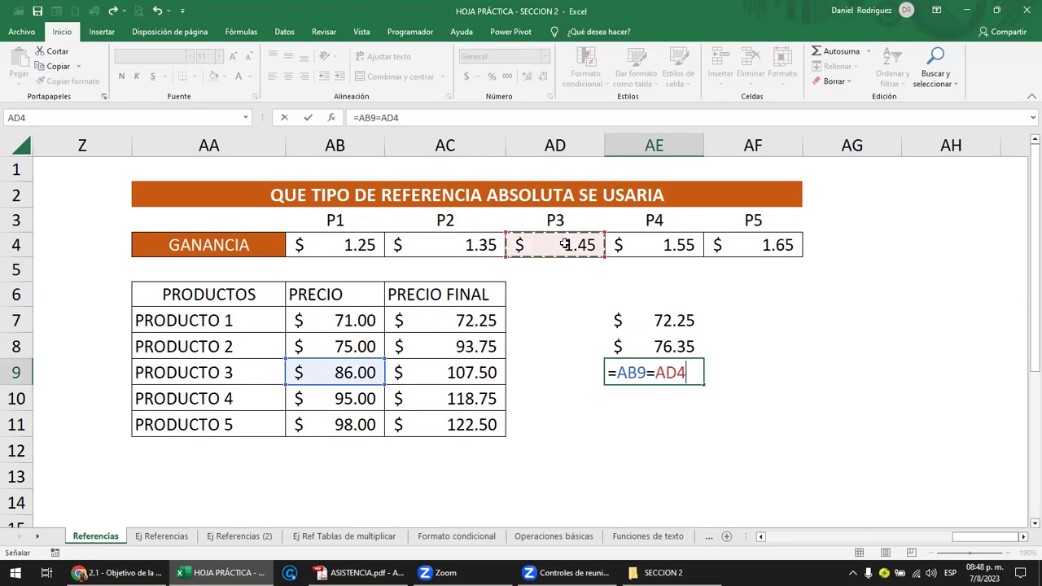
pyautogui.press('Return')
pyautogui.press('Up')
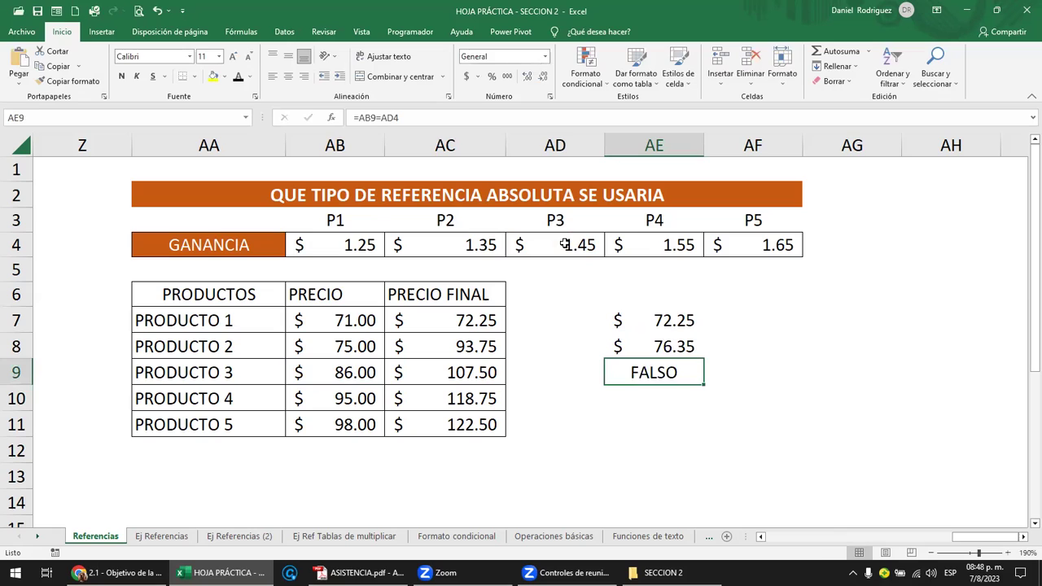
pyautogui.press('F2')
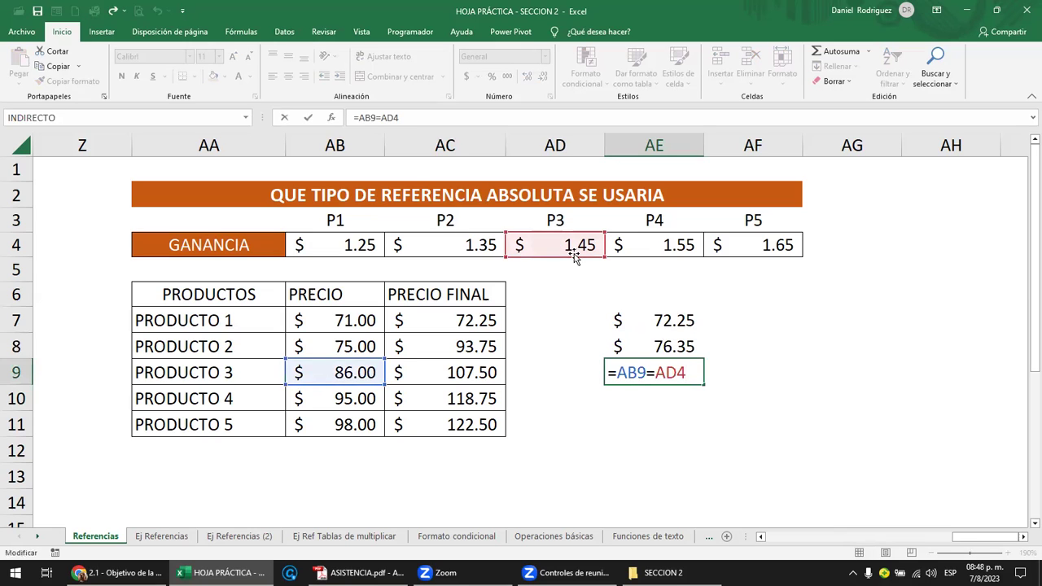
pyautogui.click(377, 117)
pyautogui.write('+')
pyautogui.press('Delete')
pyautogui.press('Return')
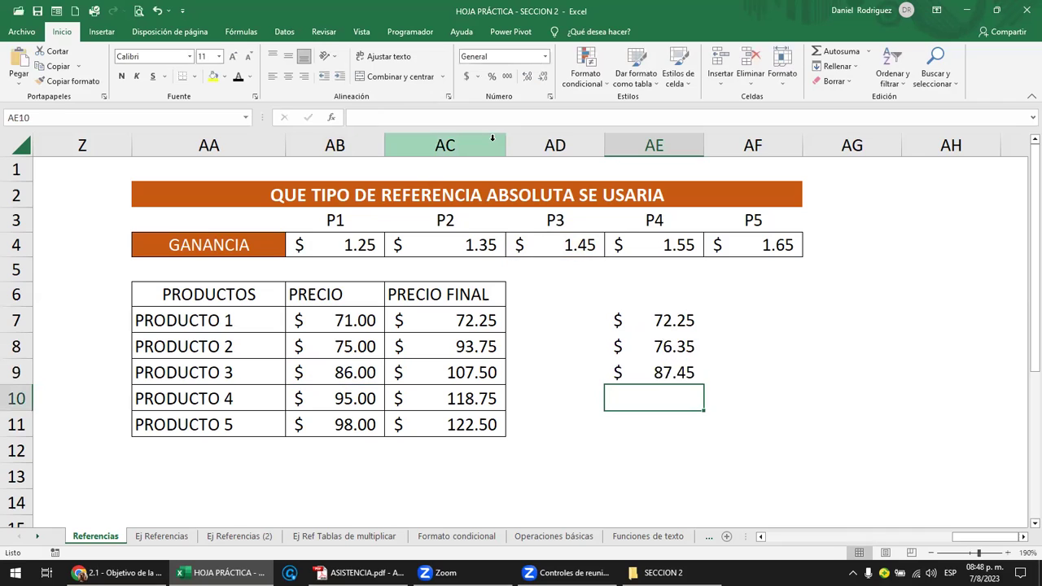
# Enter =AB10+AE4 in AE10 and =AB11+AF4 in AE11.
pyautogui.write('=')
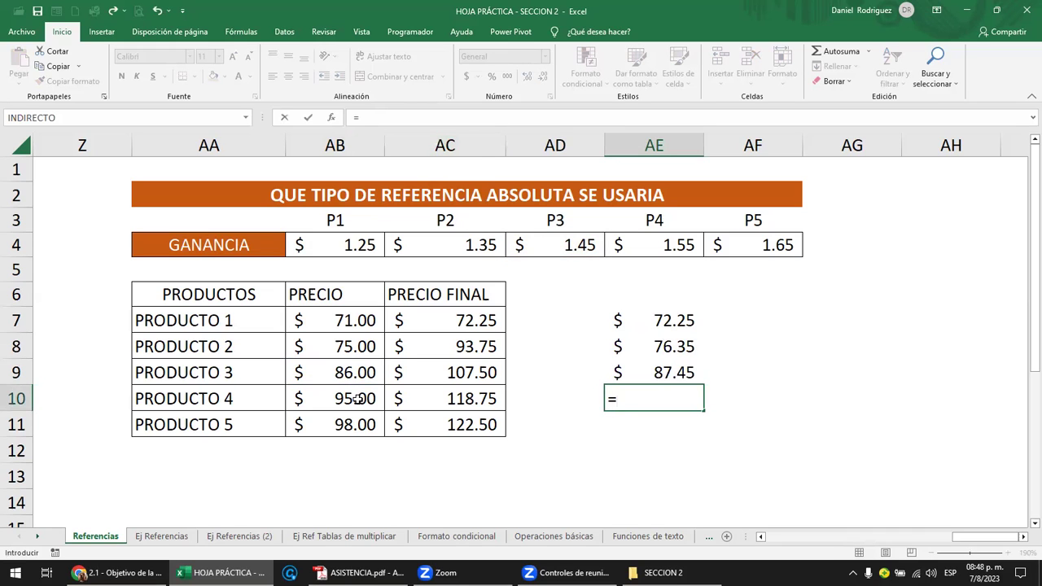
pyautogui.click(358, 399)
pyautogui.write('+')
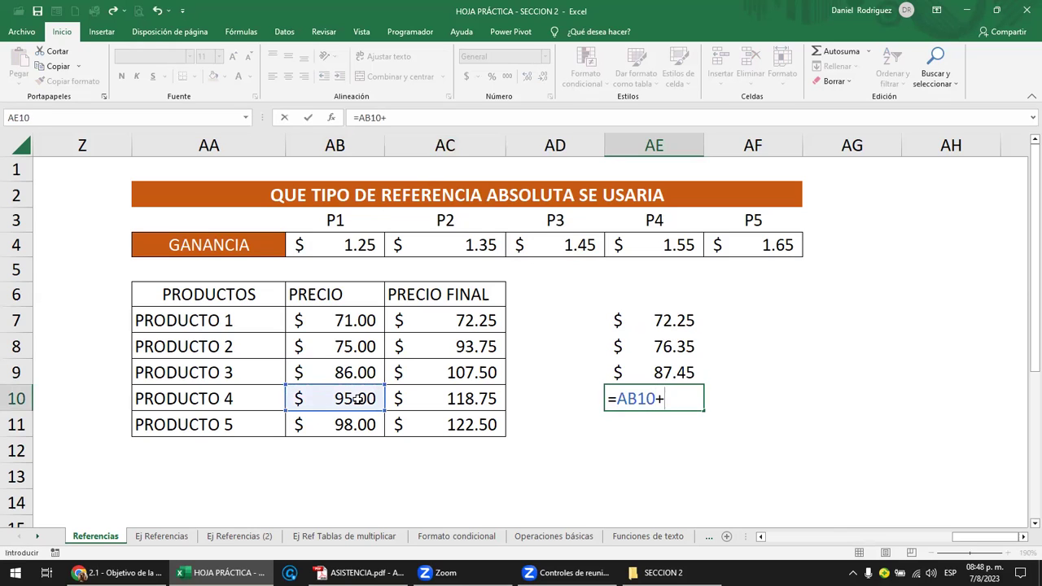
pyautogui.click(668, 246)
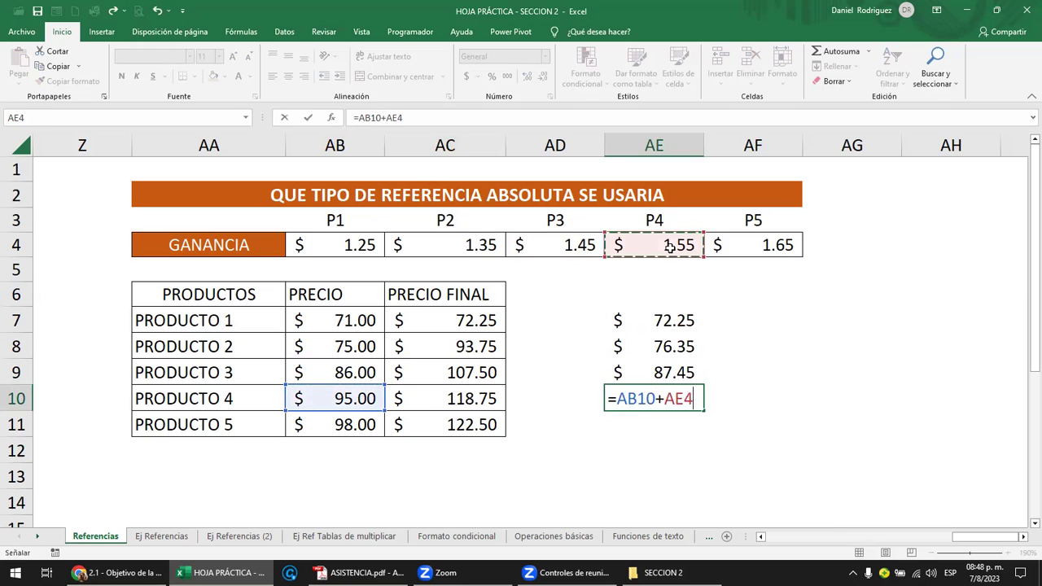
pyautogui.press('Return')
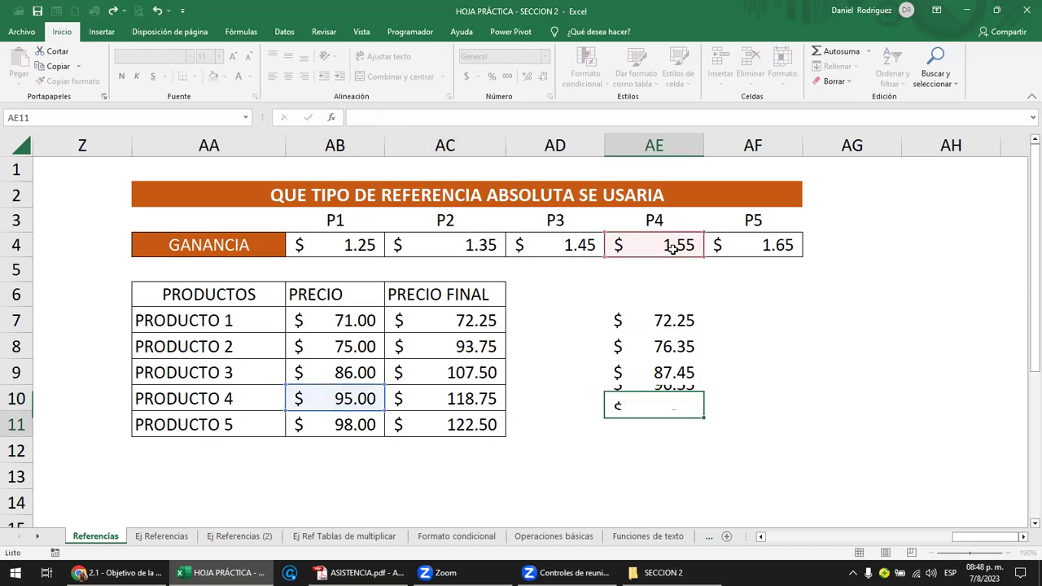
pyautogui.write('=')
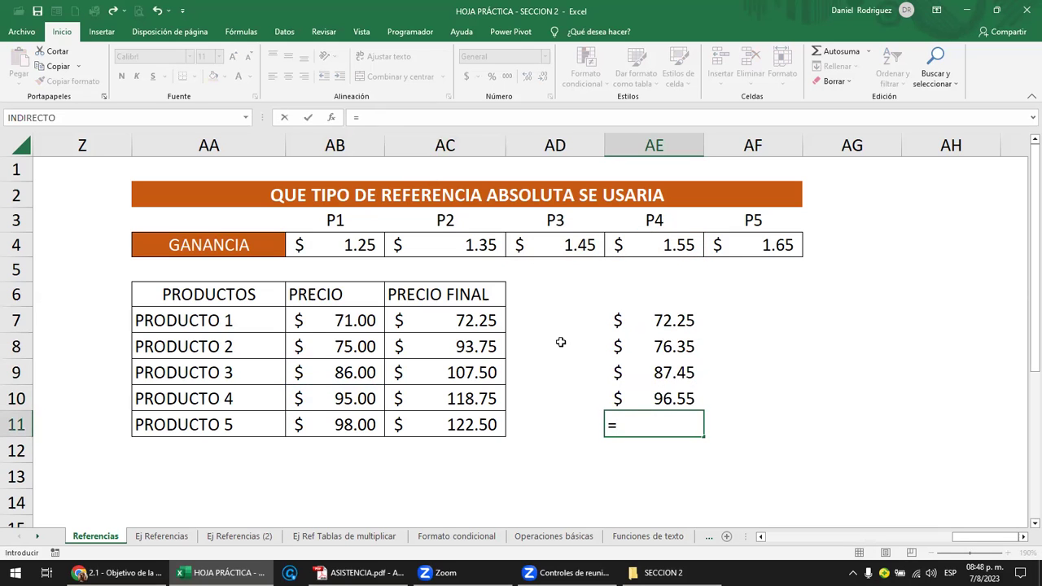
pyautogui.click(351, 421)
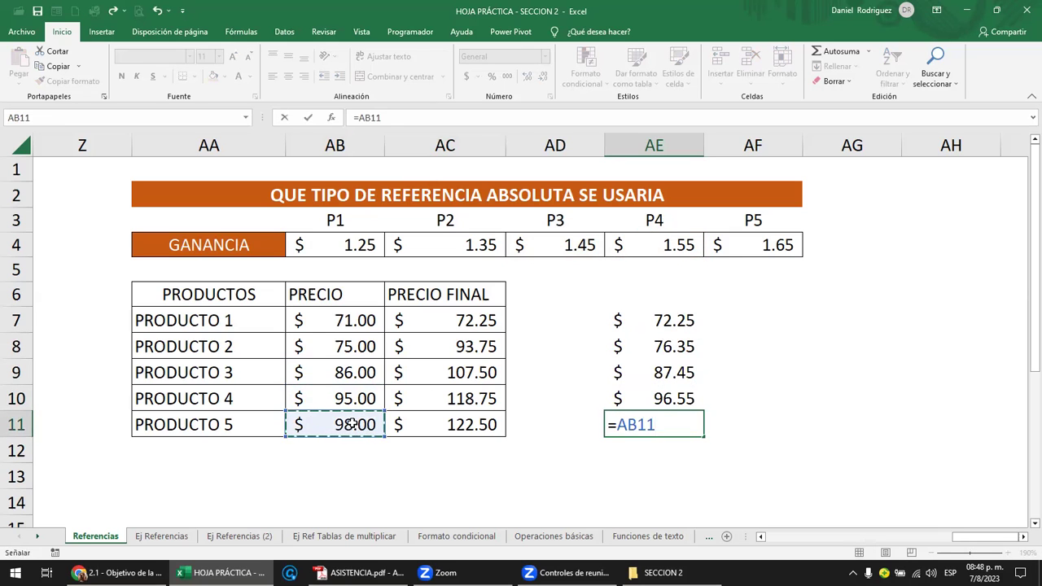
pyautogui.write('+')
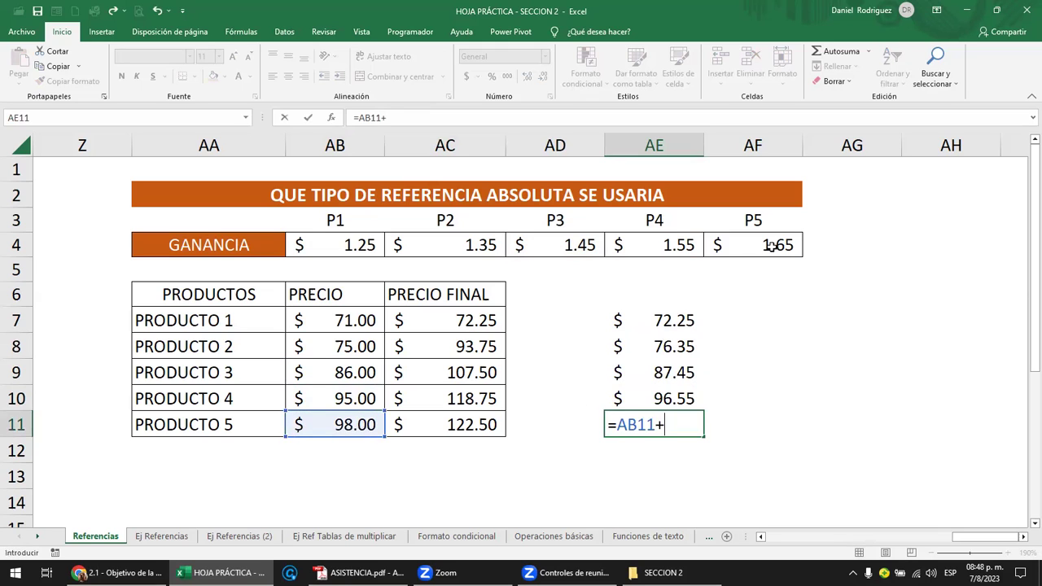
pyautogui.click(776, 244)
pyautogui.press('Return')
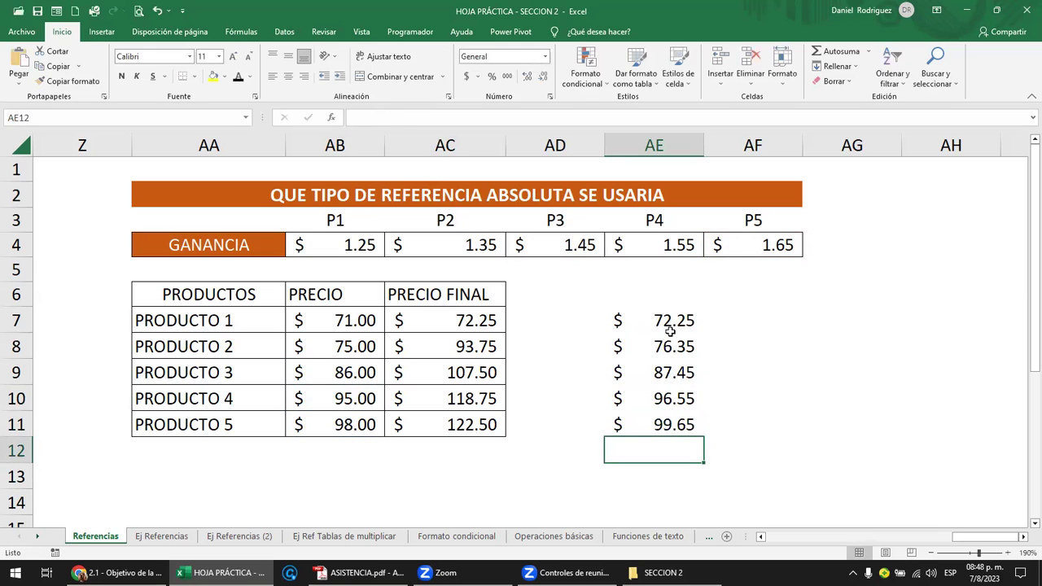
# Review the AE7:AE11 formulas, then select the PRECIO FINAL values AC7:AC11.
pyautogui.click(656, 319)
pyautogui.press('F2')
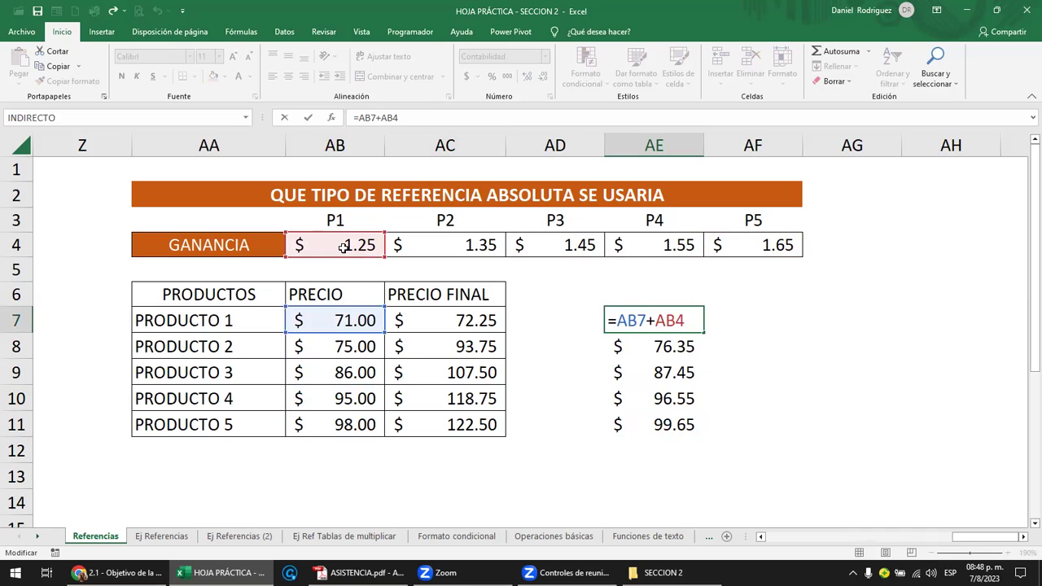
pyautogui.press('Escape')
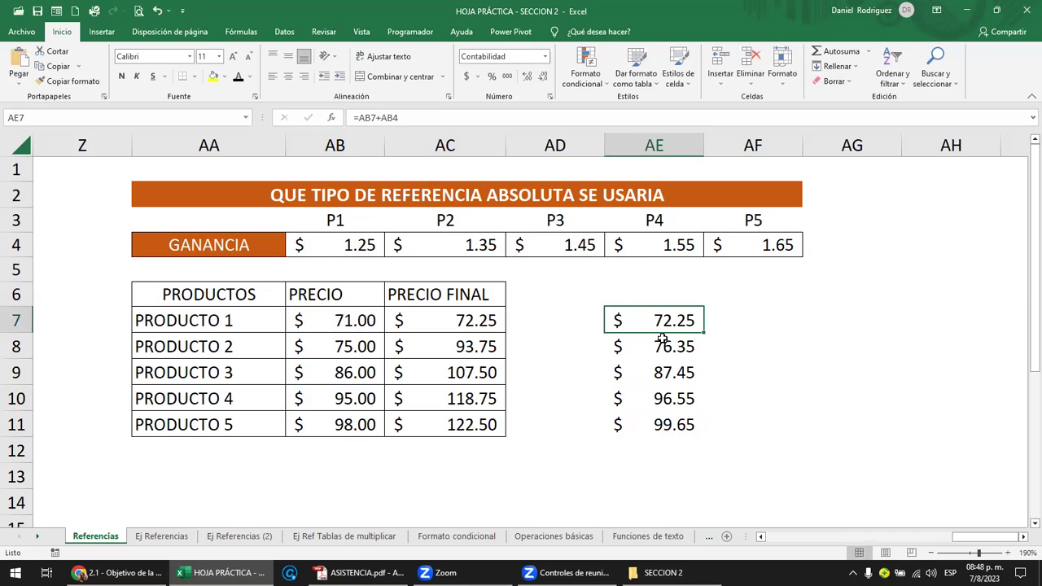
pyautogui.doubleClick(662, 340)
pyautogui.press('Return')
pyautogui.press('F2')
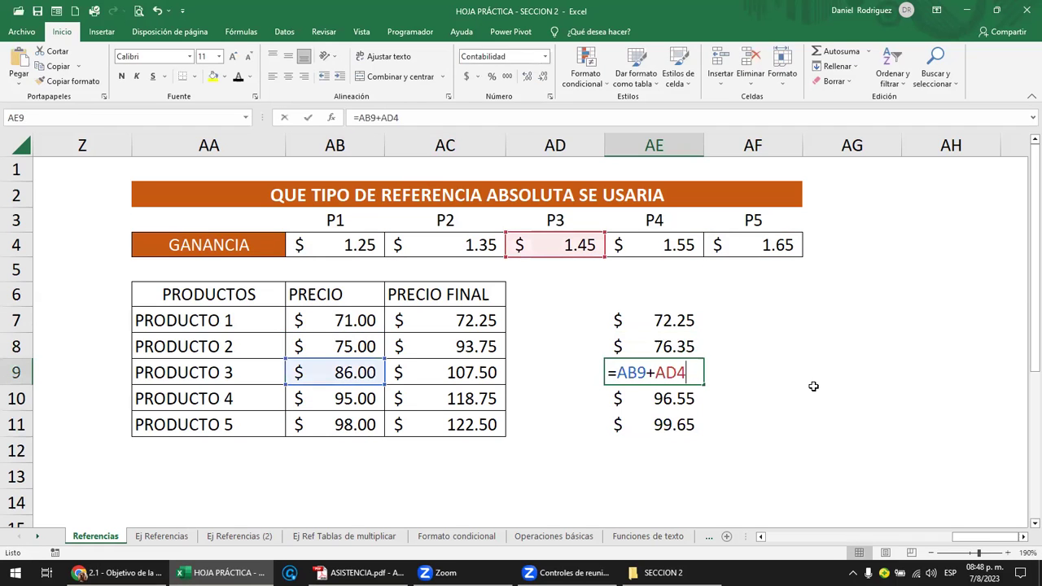
pyautogui.press('Return')
pyautogui.press('F2')
pyautogui.press('Return')
pyautogui.press('F2')
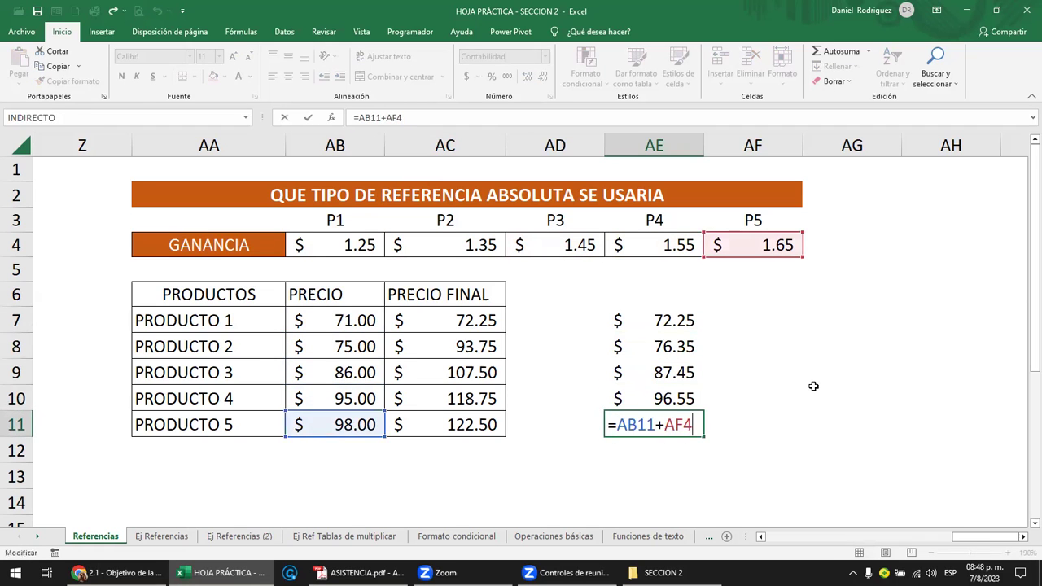
pyautogui.press('Escape')
pyautogui.press('Up')
pyautogui.moveTo(432, 314); pyautogui.dragTo(453, 424)
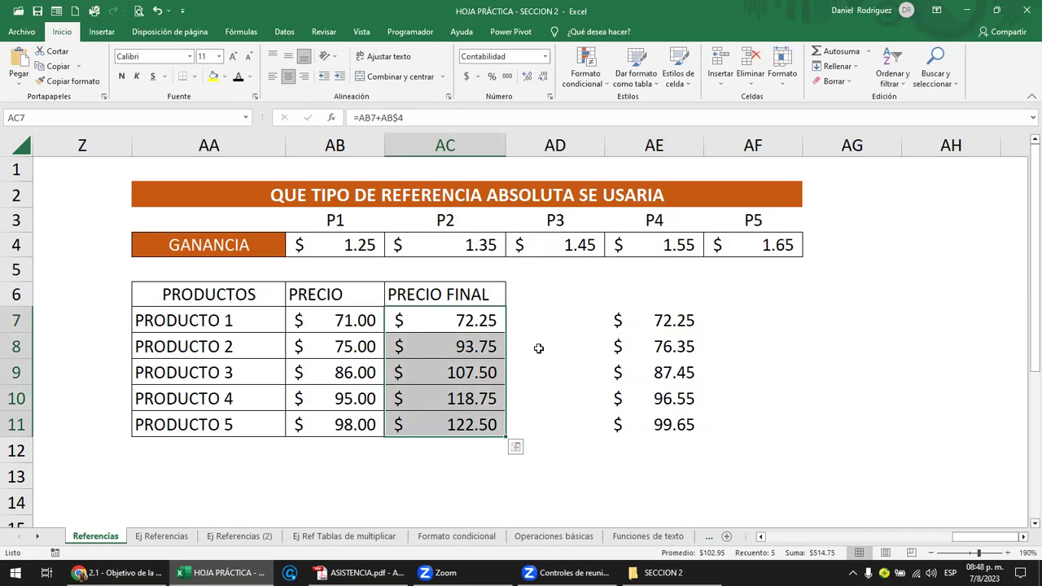
pyautogui.click(251, 424)
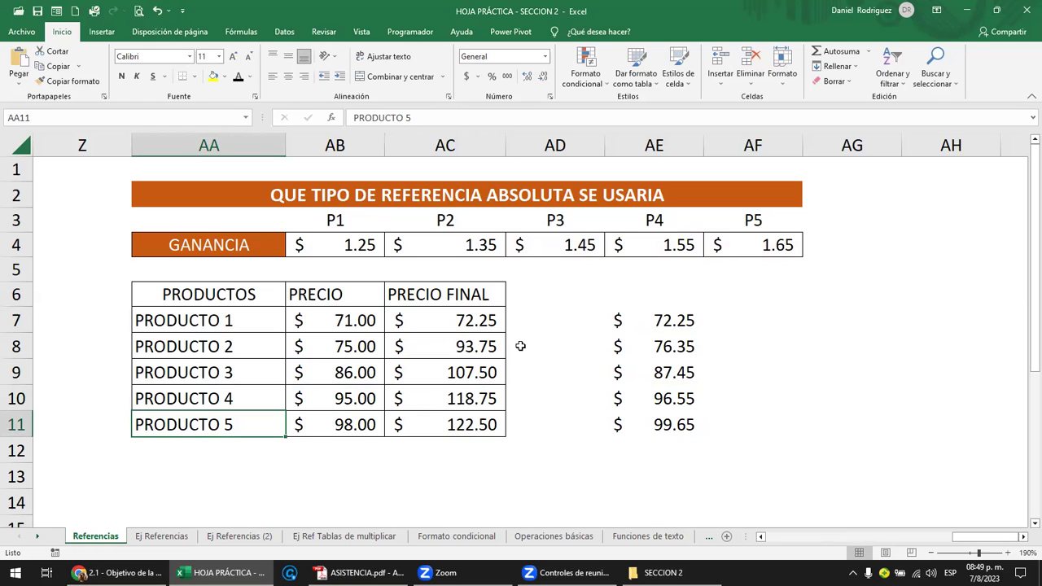
pyautogui.click(329, 322)
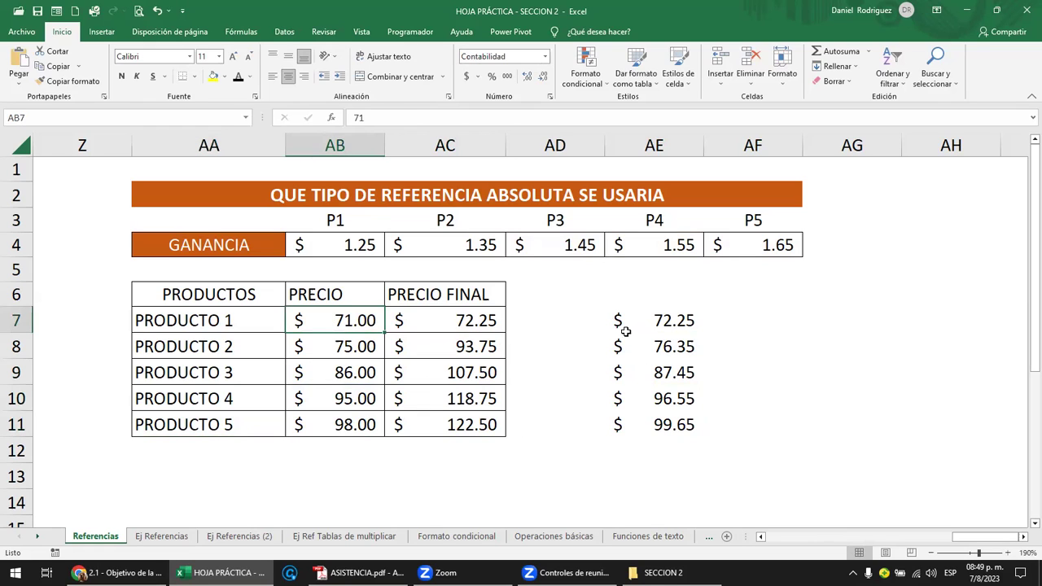
pyautogui.click(655, 321)
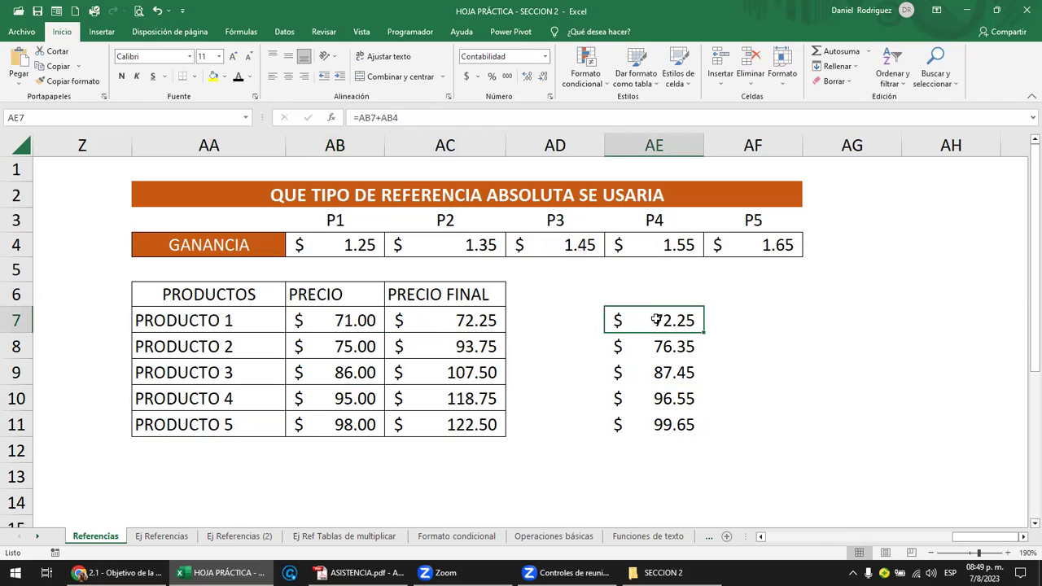
pyautogui.doubleClick(675, 320)
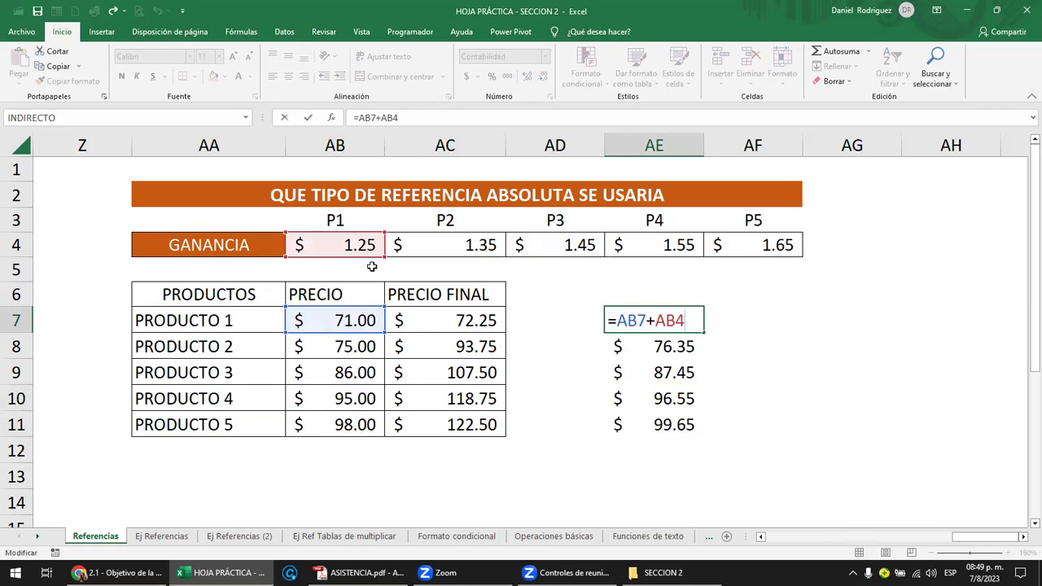
pyautogui.press('Escape')
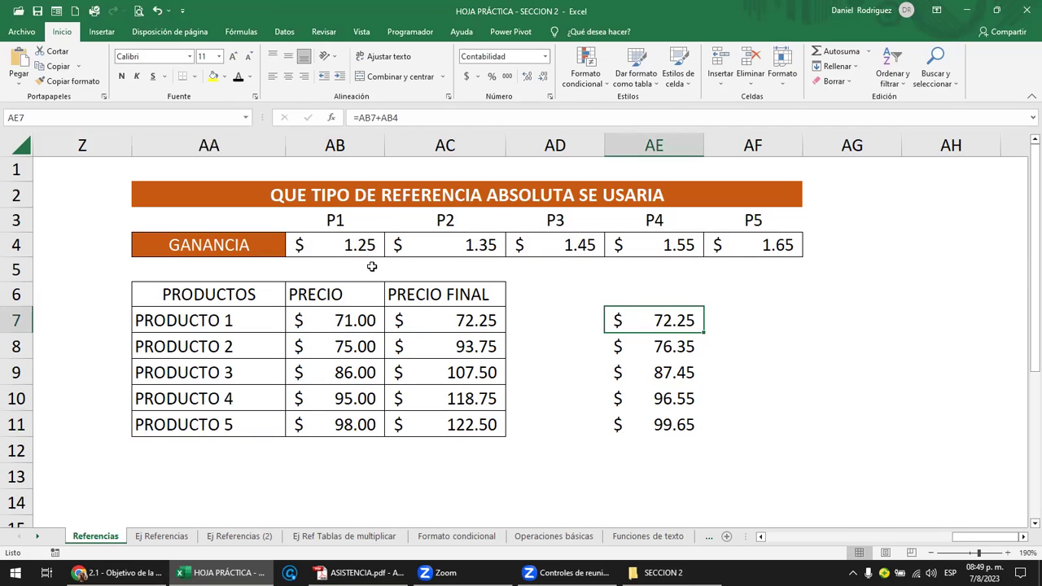
# Clear the PRECIO FINAL values for PRODUCTOS 2–5 in AC8:AC11.
pyautogui.click(439, 318)
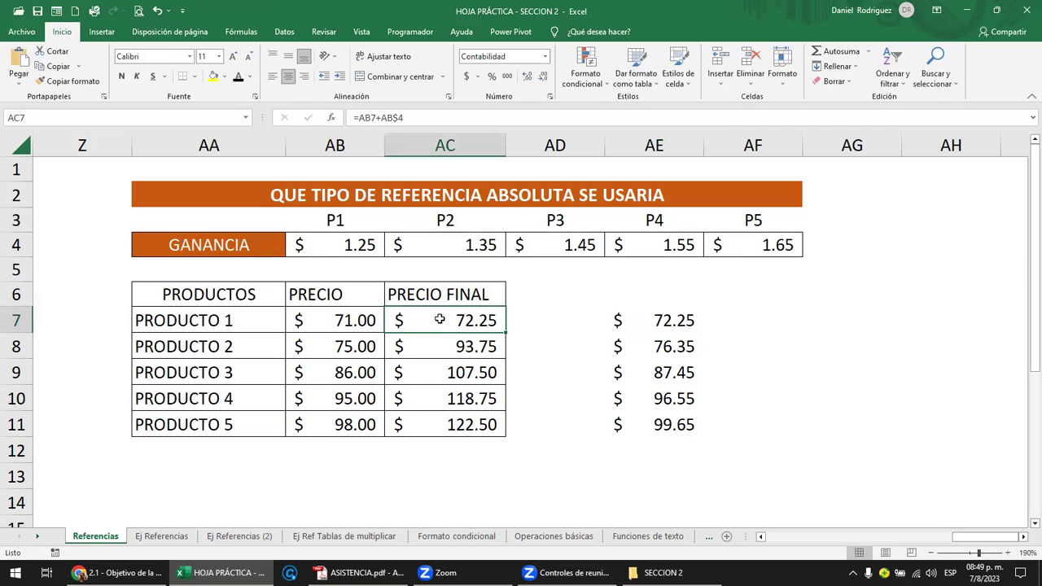
pyautogui.press('F2')
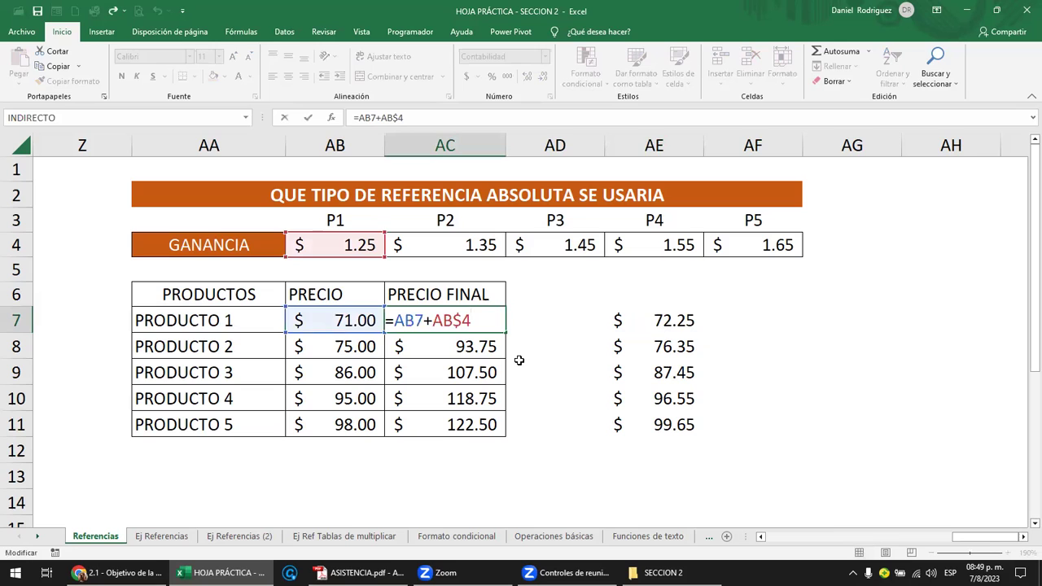
pyautogui.press('Escape')
pyautogui.press('Down')
pyautogui.press('Delete')
pyautogui.press('Down')
pyautogui.press('Delete')
pyautogui.press('Down')
pyautogui.press('Delete')
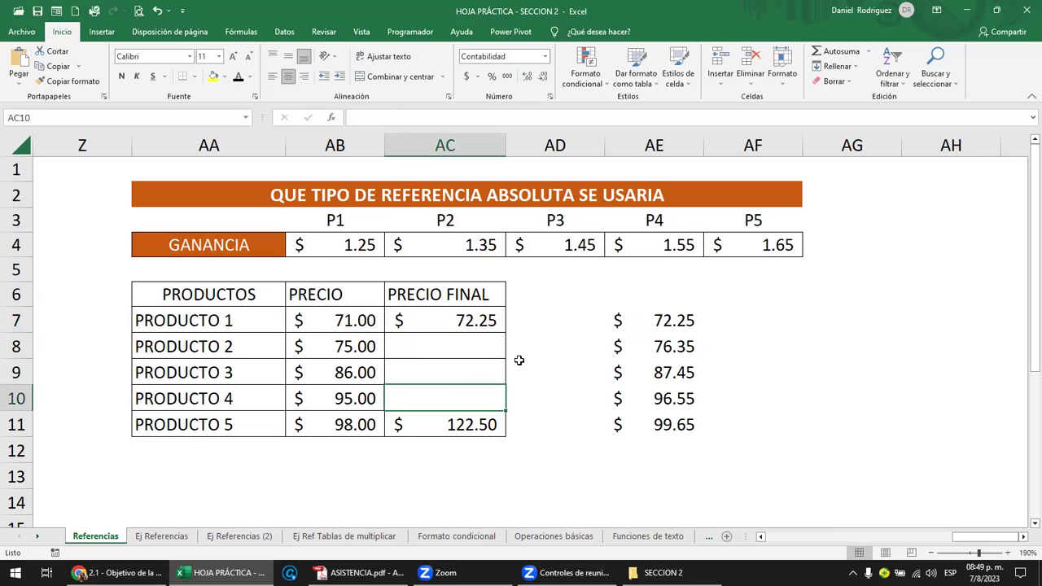
pyautogui.press('Down')
pyautogui.press('Delete')
pyautogui.press('Up')
pyautogui.press('Up')
pyautogui.press('Up')
# Change AC7 to =AB7+AB4 and copy it into AC8:AC11.
pyautogui.press('Up')
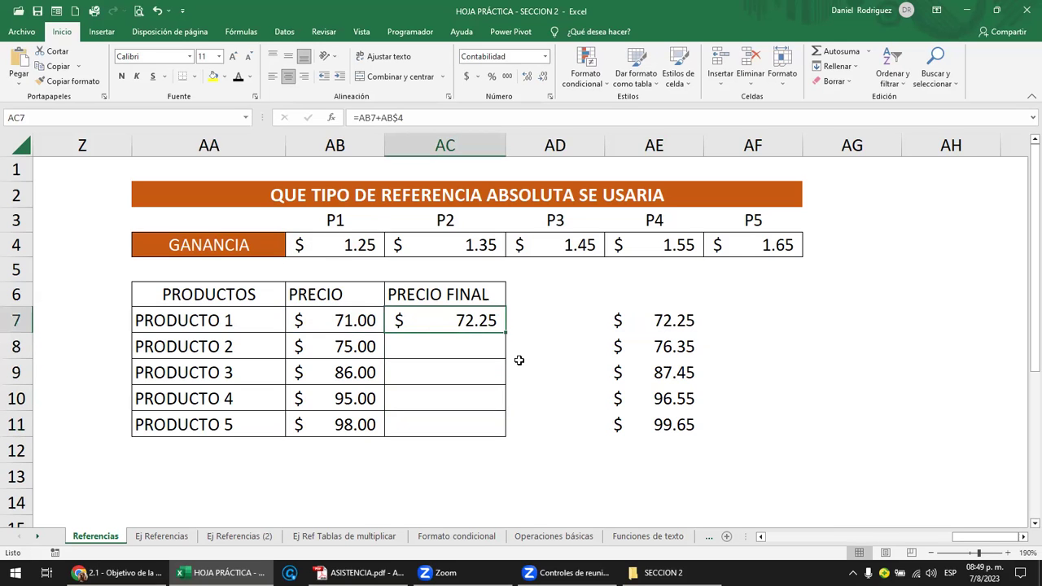
pyautogui.press('F2')
pyautogui.press('Delete')
pyautogui.press('Return')
pyautogui.press('Up')
pyautogui.hotkey('ctrl', 'c')
pyautogui.press('Down')
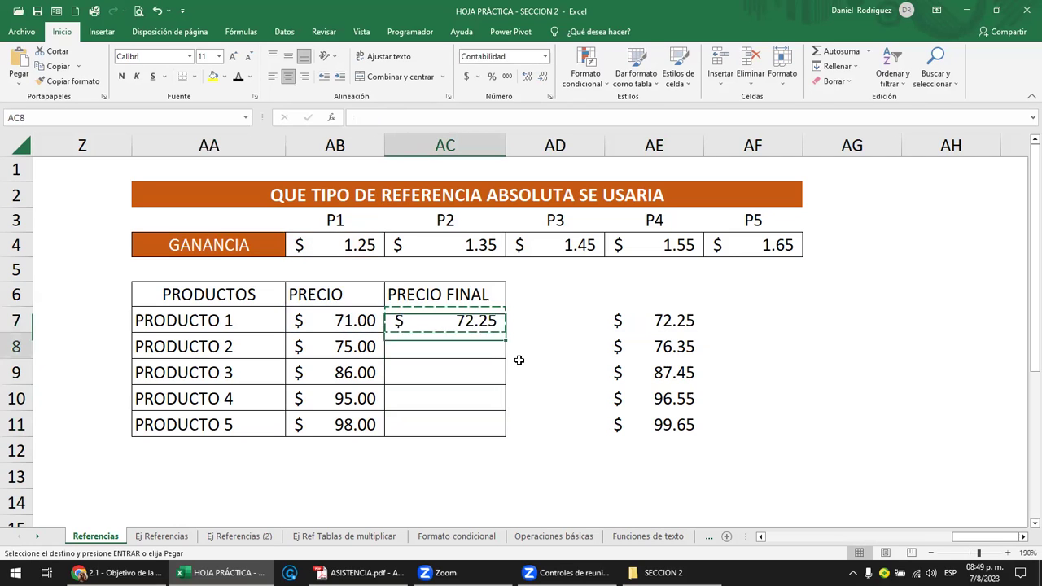
pyautogui.hotkey('shift', 'Down')
pyautogui.hotkey('shift', 'Down')
pyautogui.hotkey('shift', 'Down')
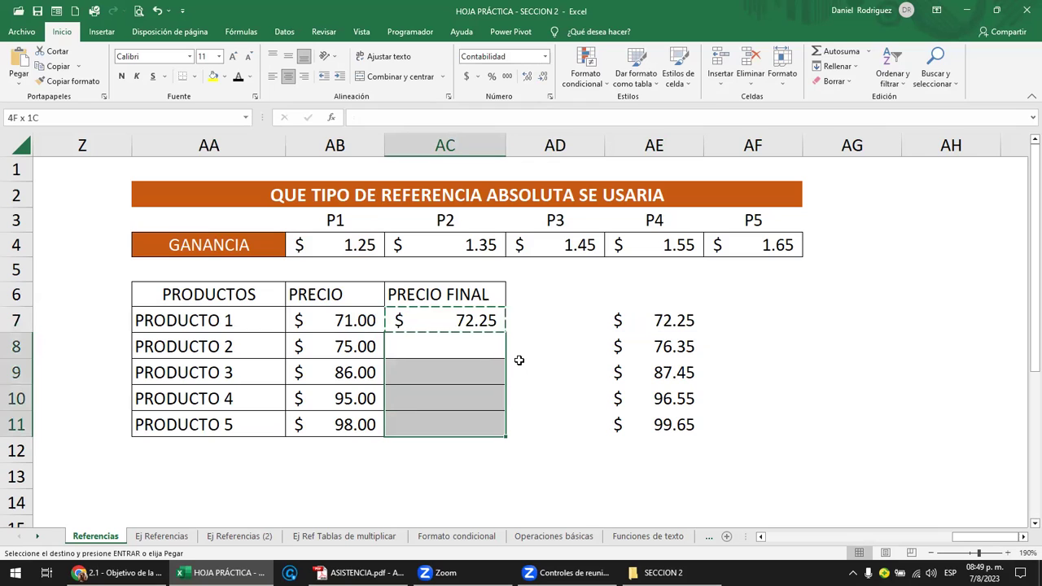
pyautogui.press('Return')
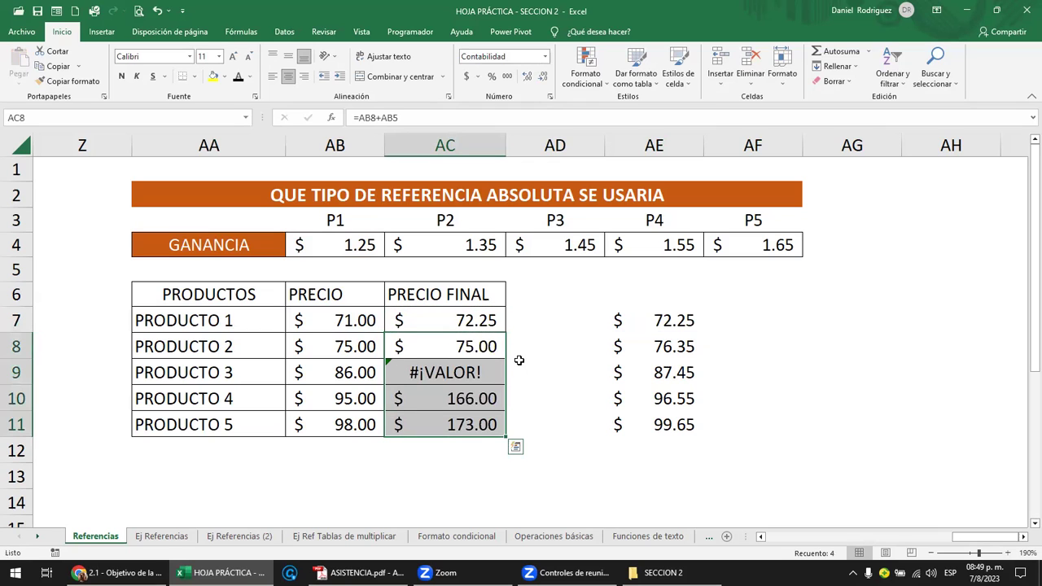
# Inspect the PRODUCTO 1 and PRODUCTO 2 final-price formulas without changing them.
pyautogui.click(472, 323)
pyautogui.doubleClick(472, 323)
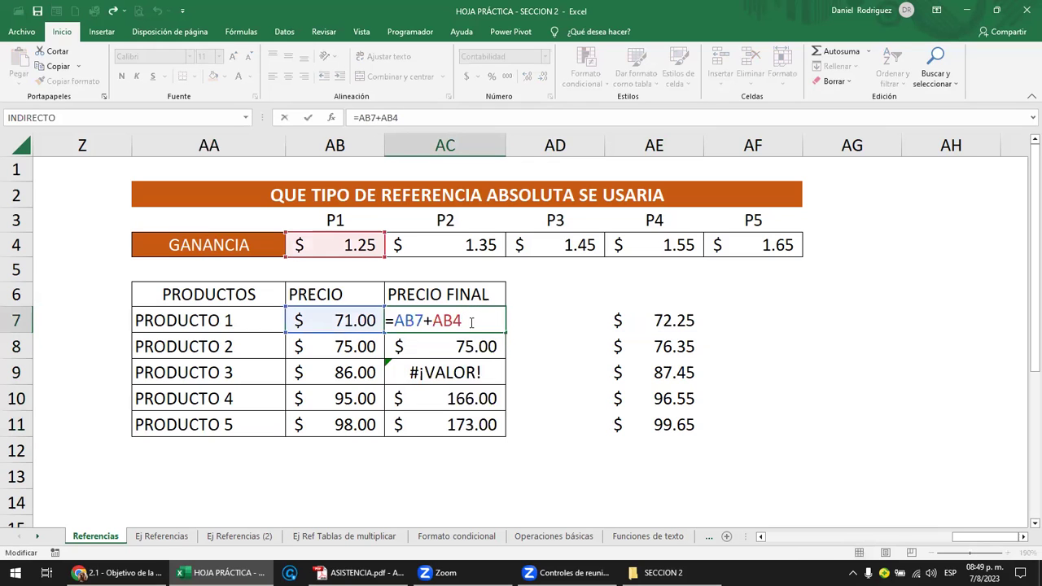
pyautogui.press('Escape')
pyautogui.click(339, 321)
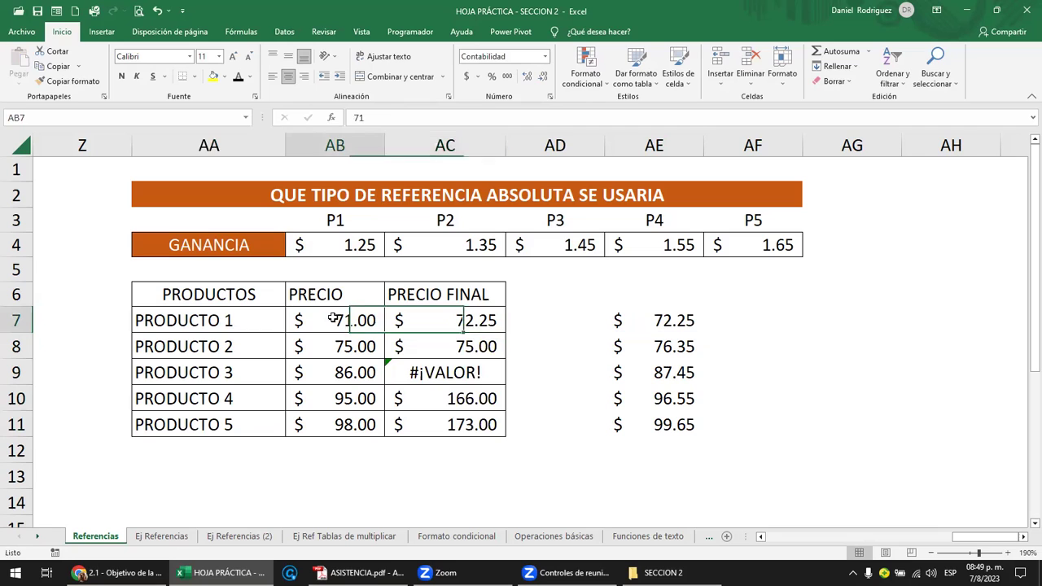
pyautogui.click(417, 317)
pyautogui.doubleClick(447, 319)
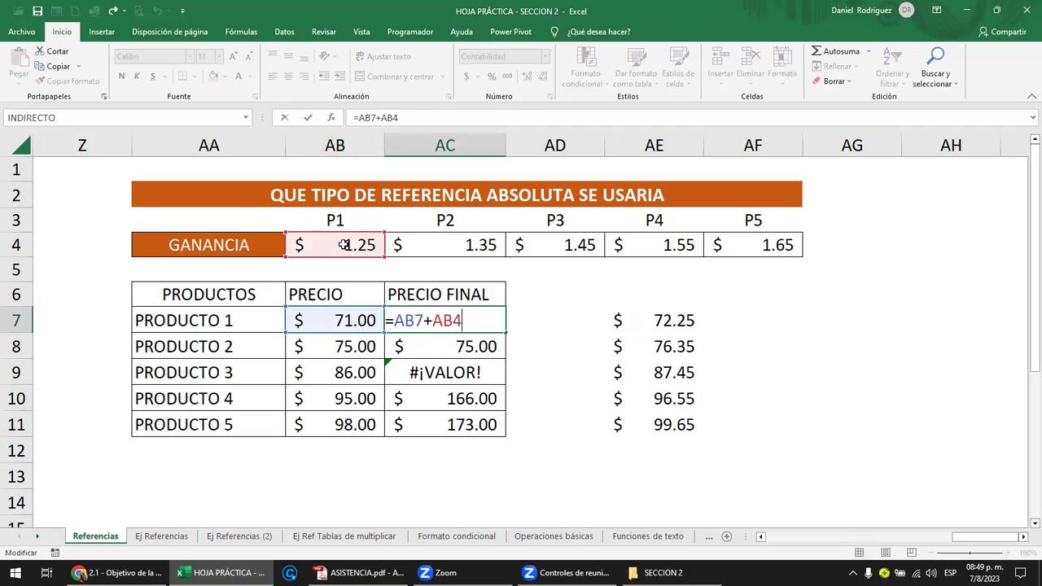
pyautogui.press('Return')
pyautogui.press('F2')
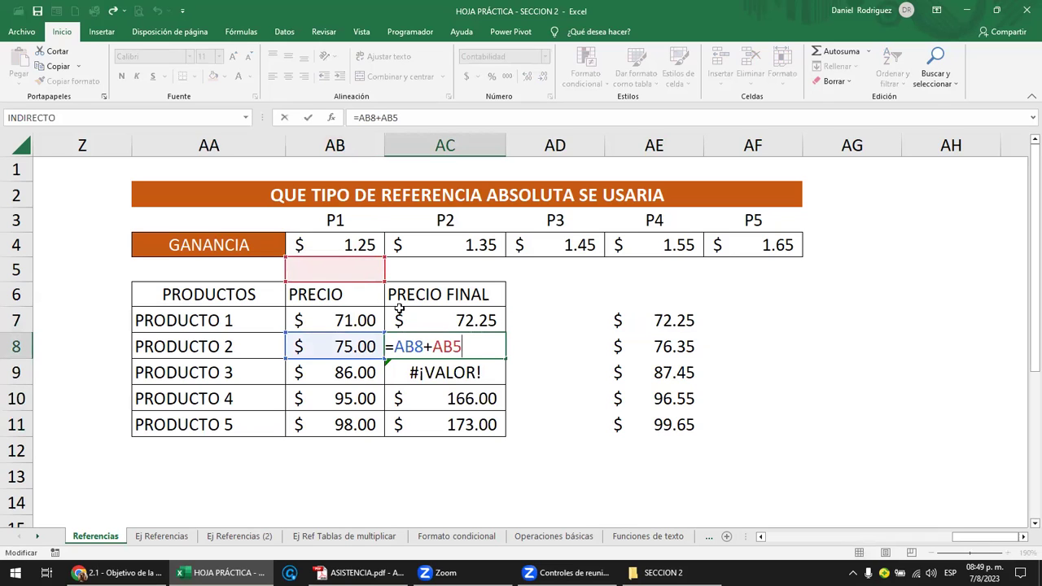
pyautogui.hotkey('ctrl', 'Return')
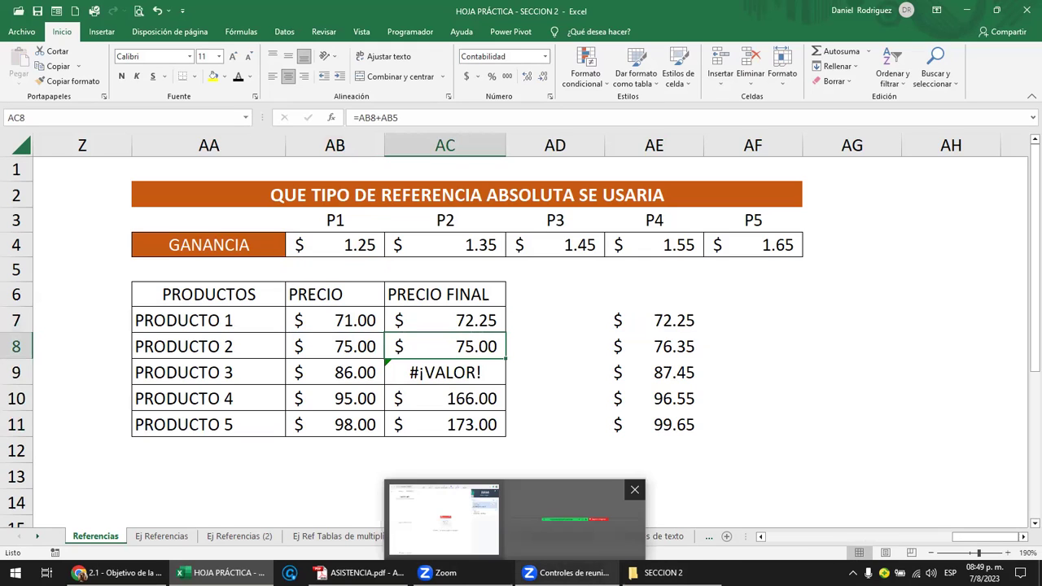
pyautogui.click(574, 509)
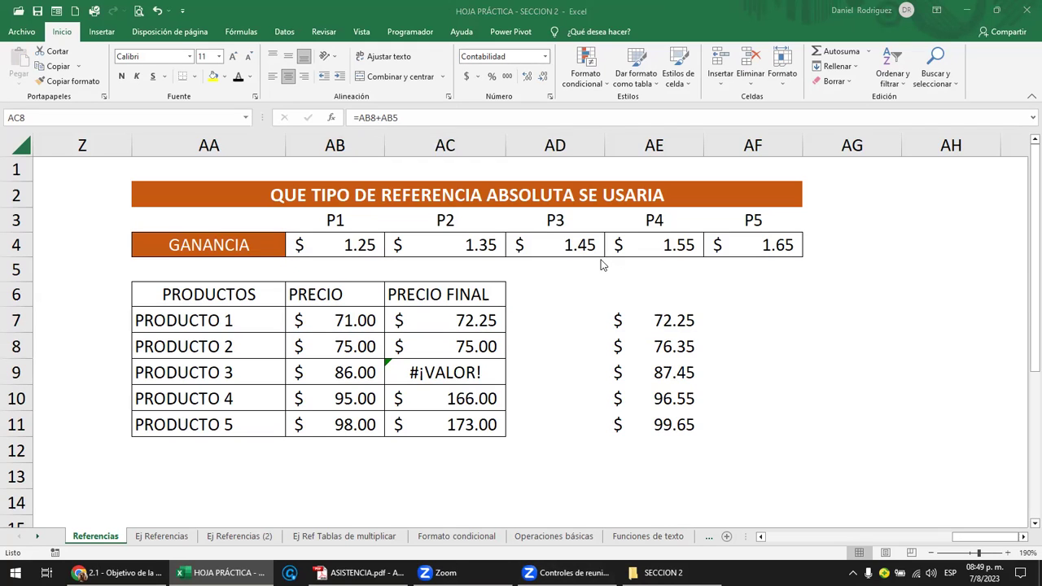
# Lock the row in AC7 to =AB7+AB$4 and clear AC8:AC11.
pyautogui.click(463, 321)
pyautogui.press('F2')
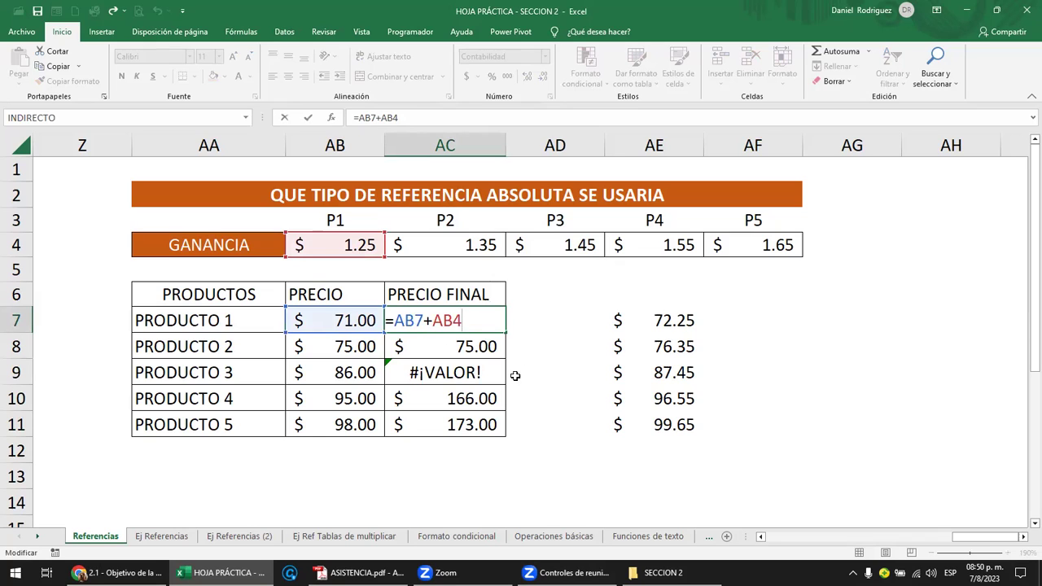
pyautogui.moveTo(435, 320); pyautogui.dragTo(468, 312)
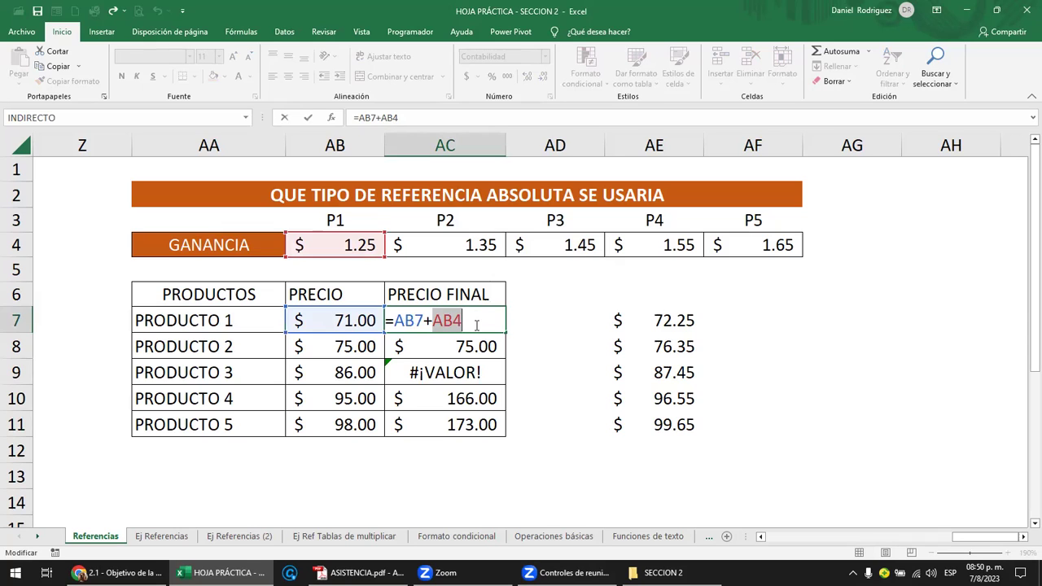
pyautogui.press('Left')
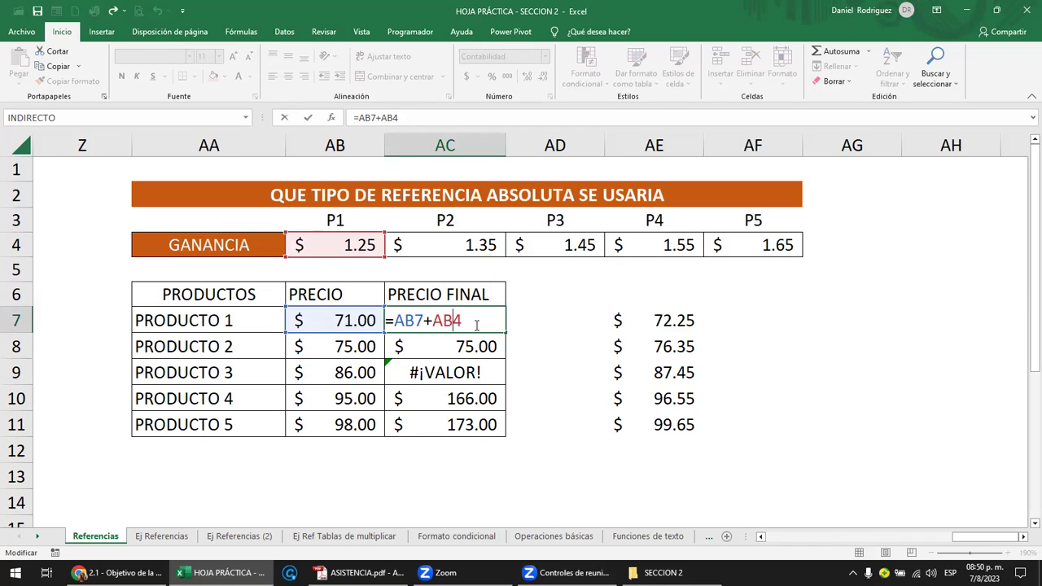
pyautogui.write('$')
pyautogui.press('Return')
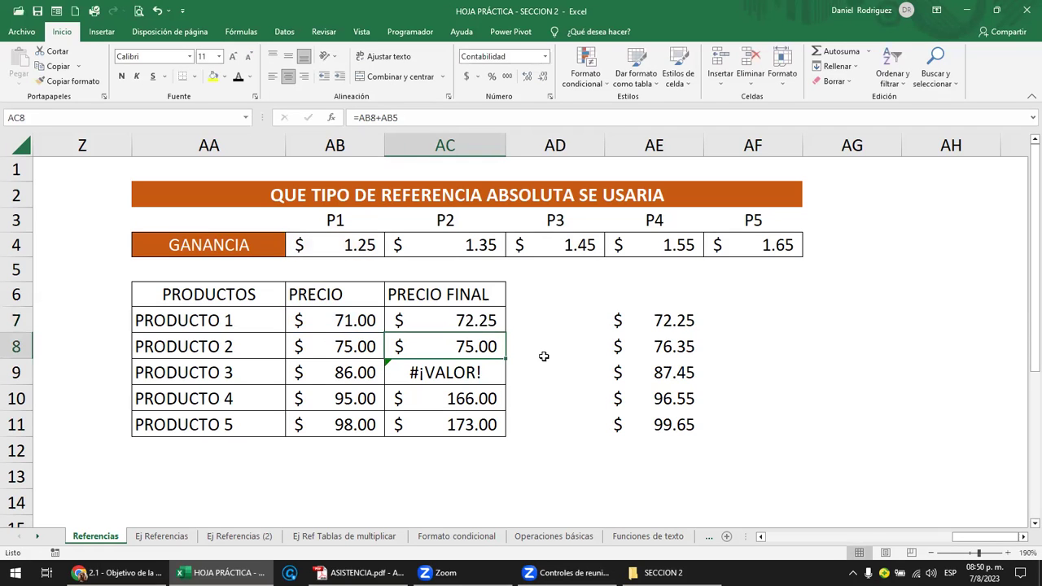
pyautogui.hotkey('shift', 'Down')
pyautogui.hotkey('shift', 'Down')
pyautogui.hotkey('shift', 'Down')
pyautogui.press('Delete')
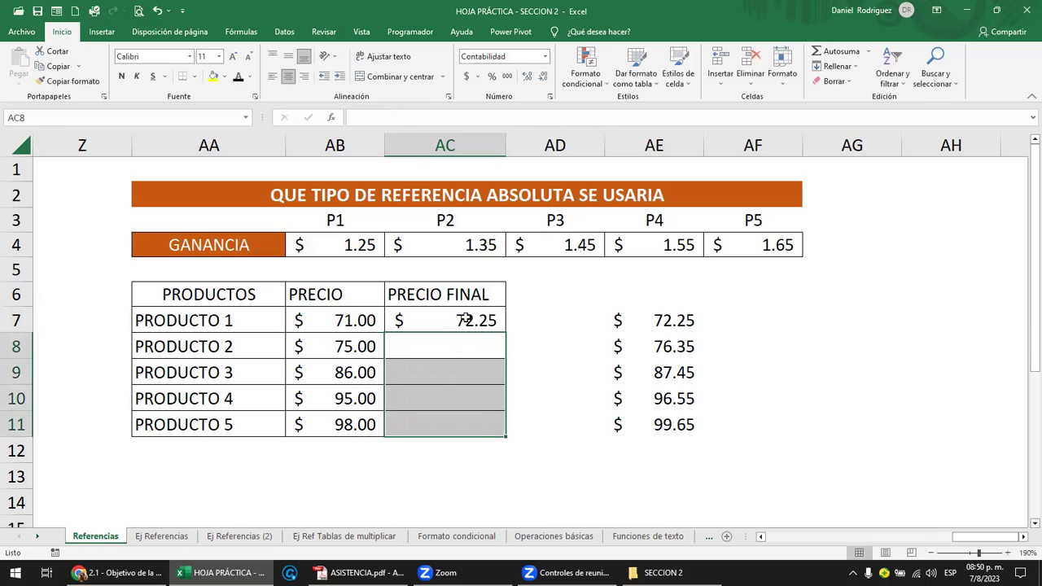
# Review AC7's =AB7+AB$4 formula and fill it down through PRODUCTO 5.
pyautogui.doubleClick(464, 319)
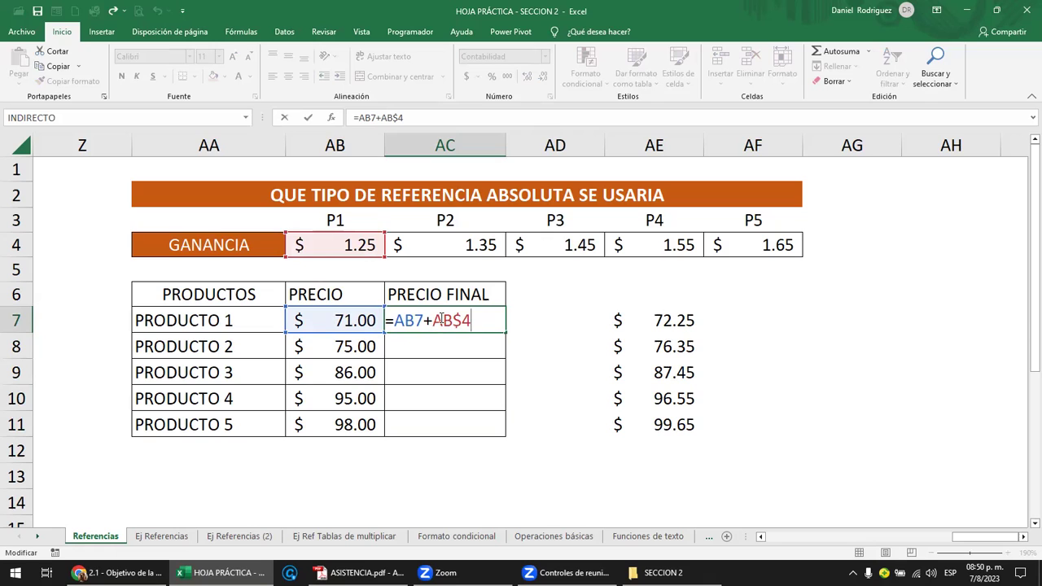
pyautogui.moveTo(434, 319); pyautogui.dragTo(476, 317)
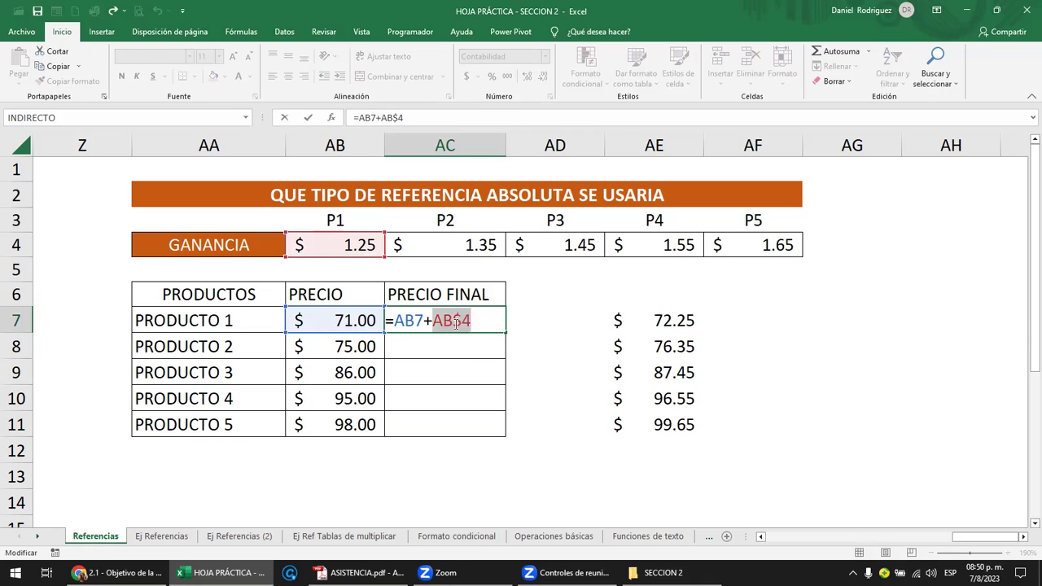
pyautogui.moveTo(453, 320); pyautogui.dragTo(472, 317)
pyautogui.hotkey('ctrl', 'Return')
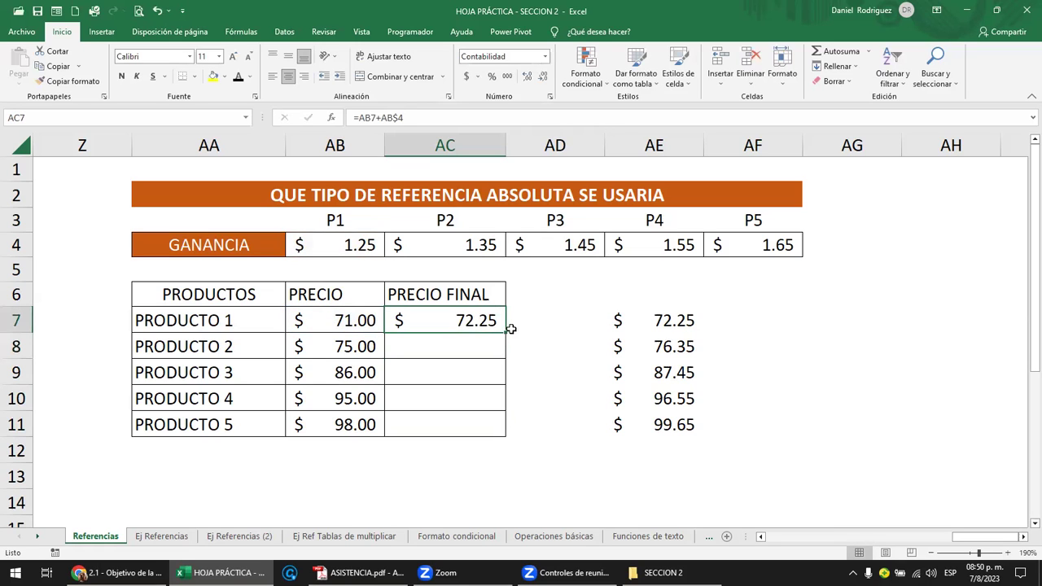
pyautogui.doubleClick(505, 333)
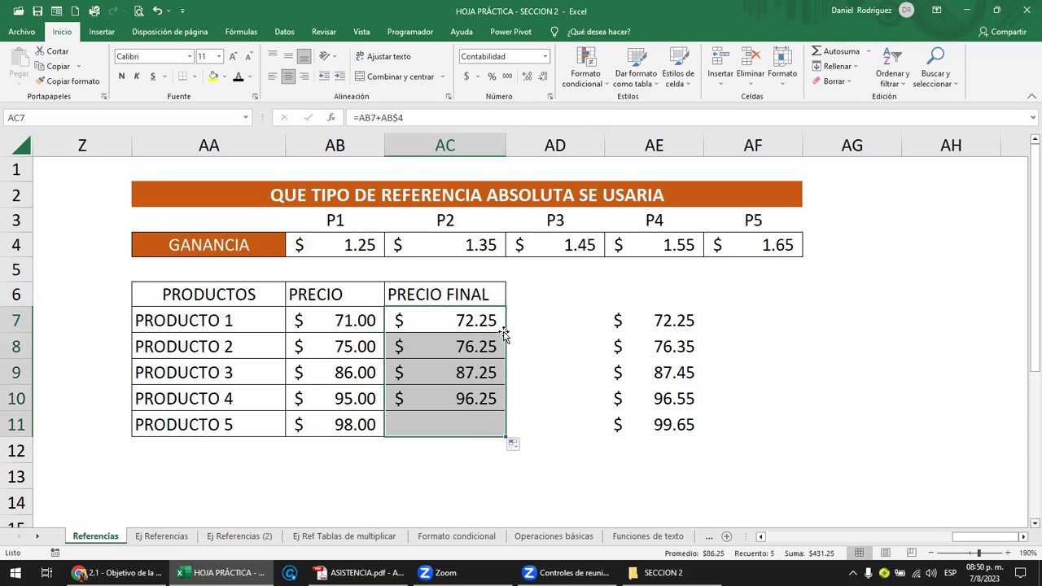
# Check the copied formulas for PRODUCTOS 2–5, which show 76.25, 87.25, 96.25 and 99.25.
pyautogui.click(484, 345)
pyautogui.press('F2')
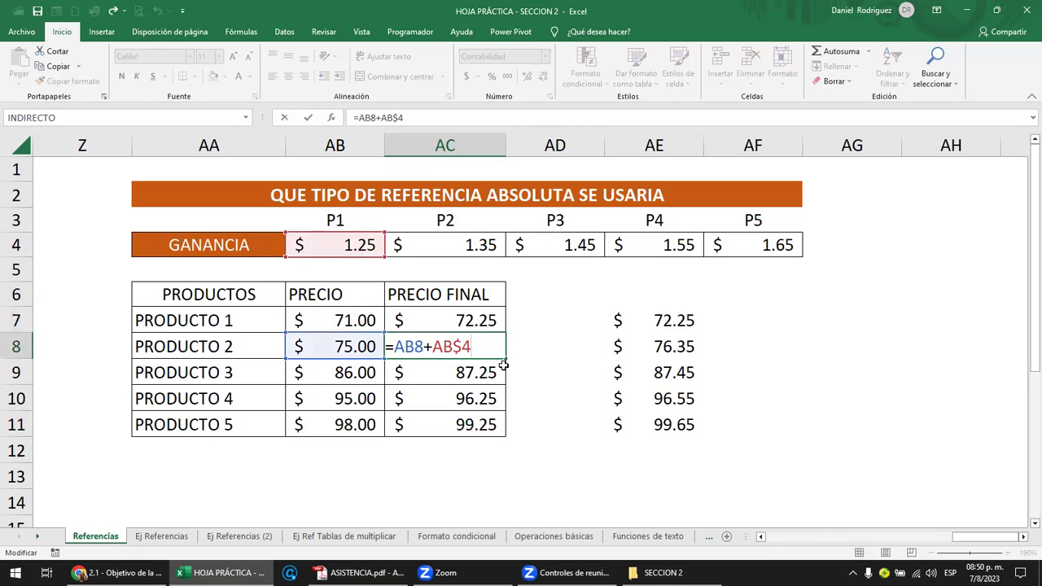
pyautogui.press('Escape')
pyautogui.click(488, 372)
pyautogui.press('F2')
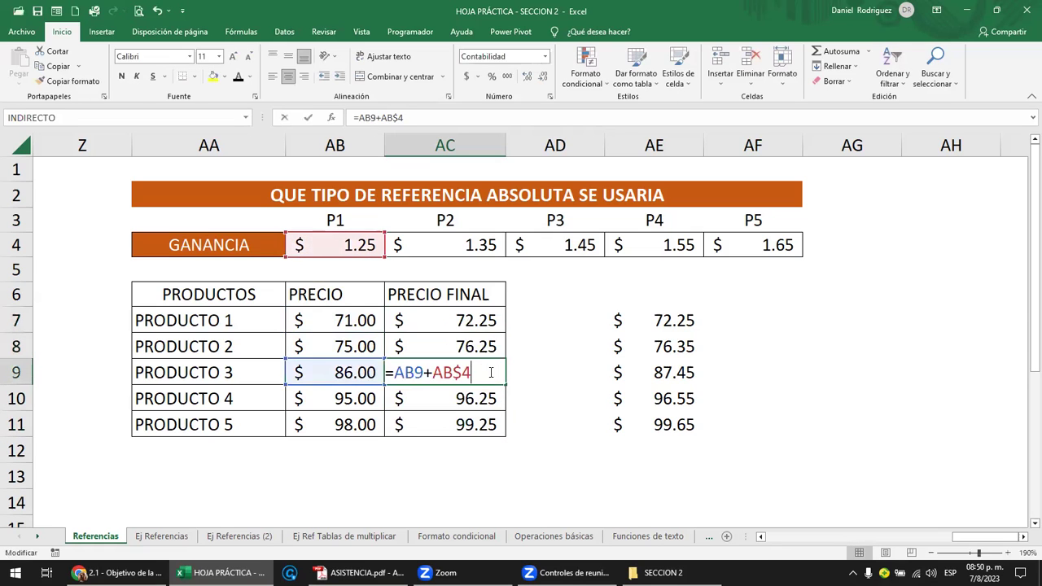
pyautogui.press('Escape')
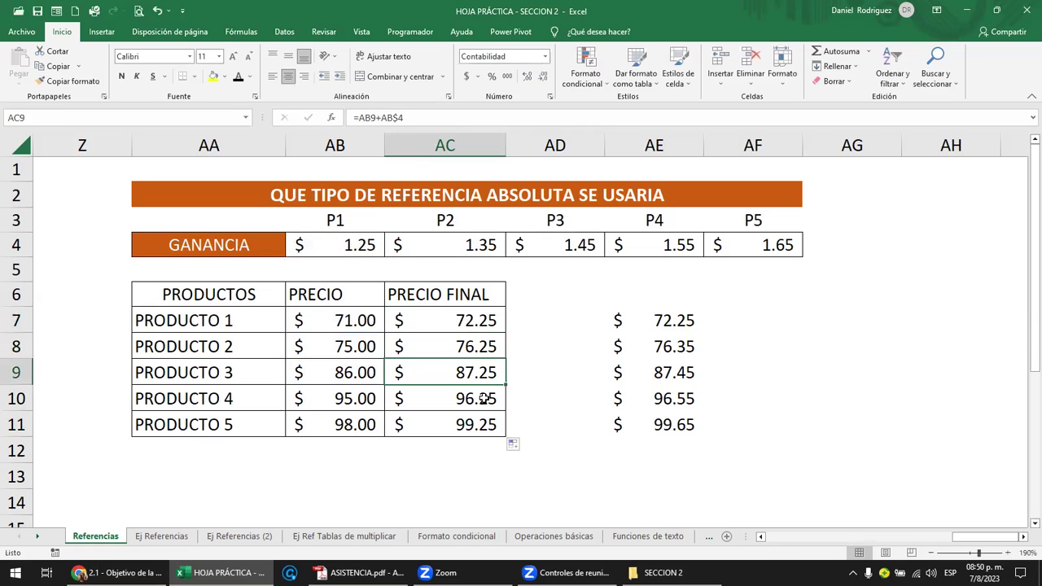
pyautogui.click(486, 399)
pyautogui.press('F2')
pyautogui.press('Escape')
pyautogui.click(484, 424)
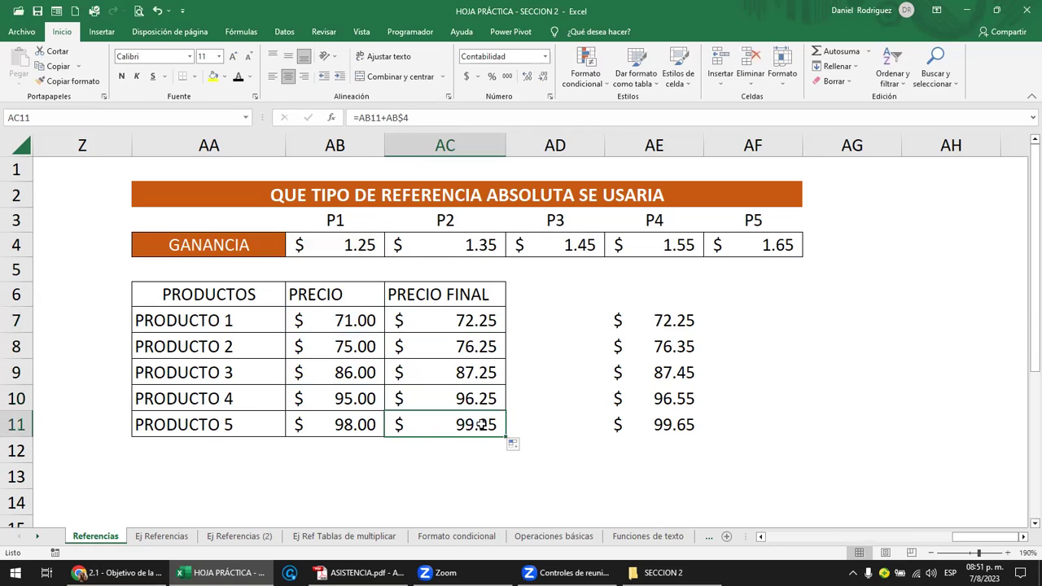
pyautogui.press('F2')
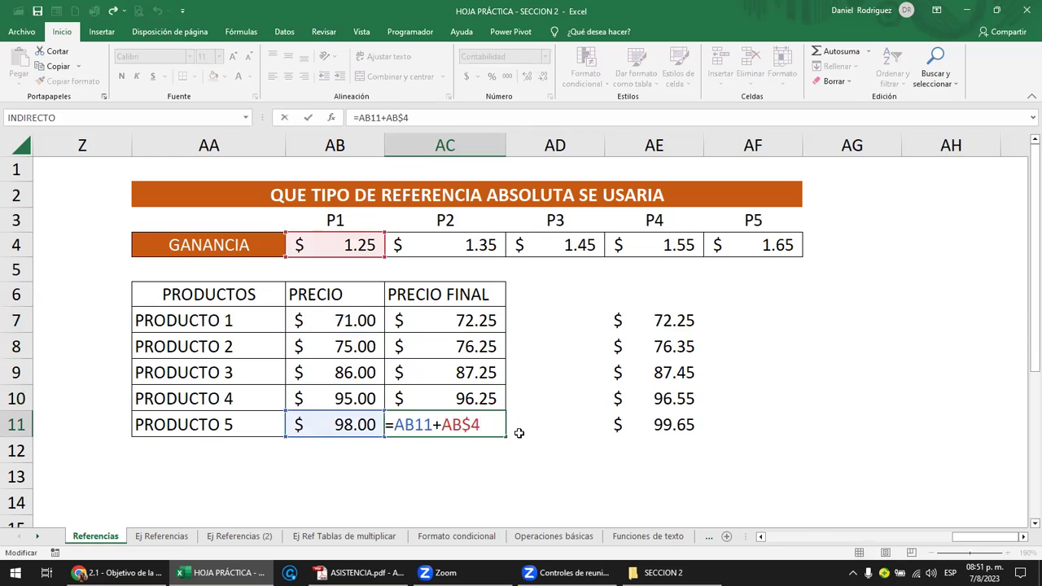
pyautogui.press('Escape')
# Compare the PRODUCTO 1 and PRODUCTO 2 formulas to show the locked AB$4 reference.
pyautogui.click(480, 321)
pyautogui.press('F2')
pyautogui.press('Escape')
pyautogui.click(483, 345)
pyautogui.press('F2')
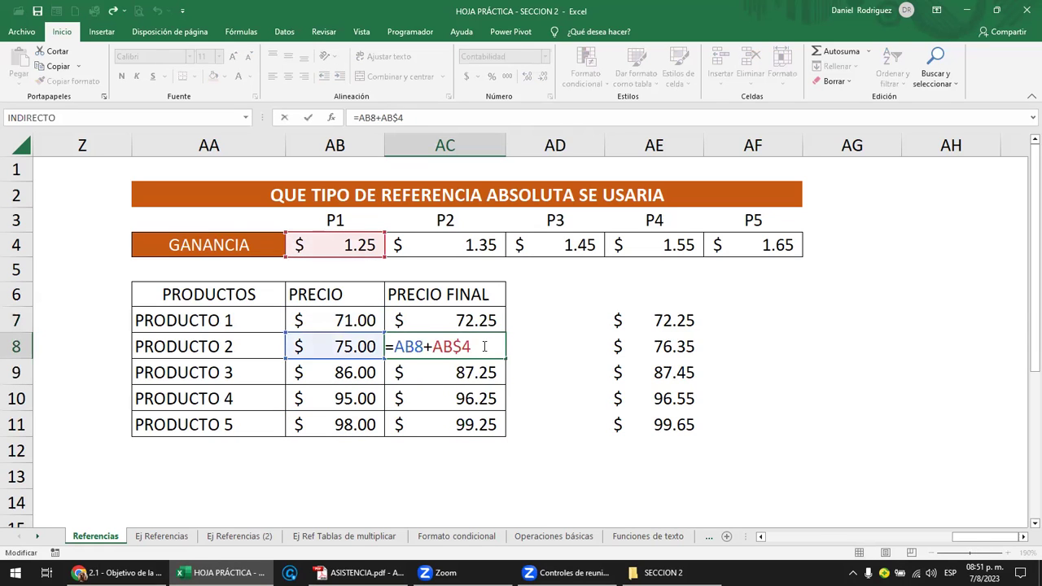
pyautogui.press('Escape')
pyautogui.click(476, 321)
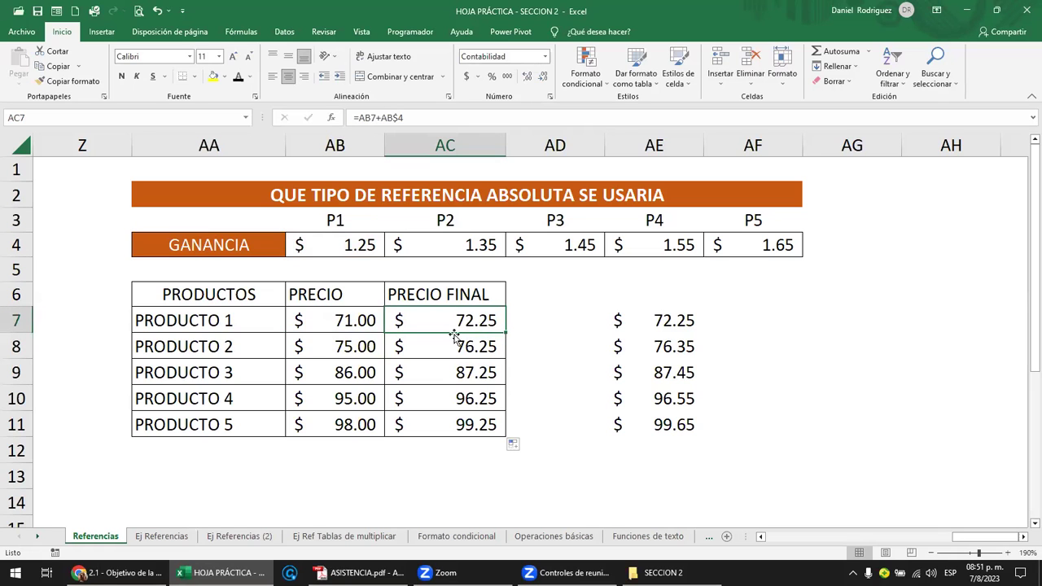
pyautogui.doubleClick(466, 325)
pyautogui.press('Escape')
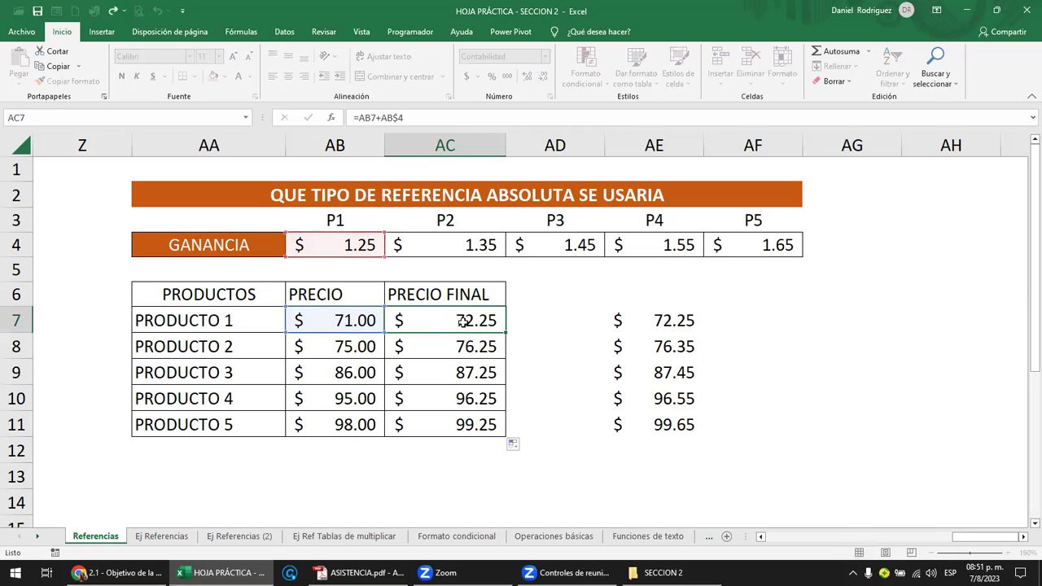
pyautogui.click(463, 347)
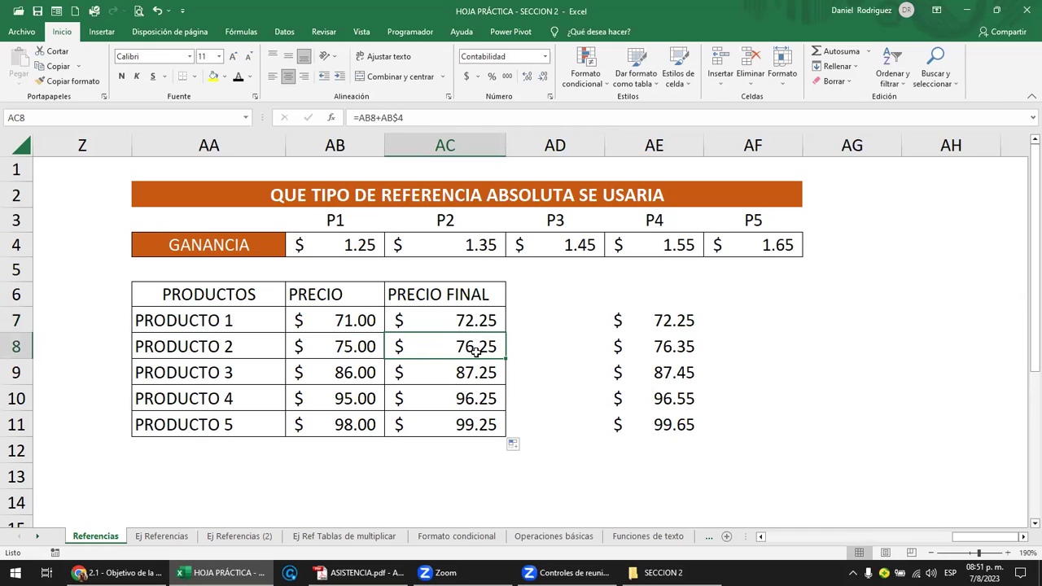
pyautogui.press('F2')
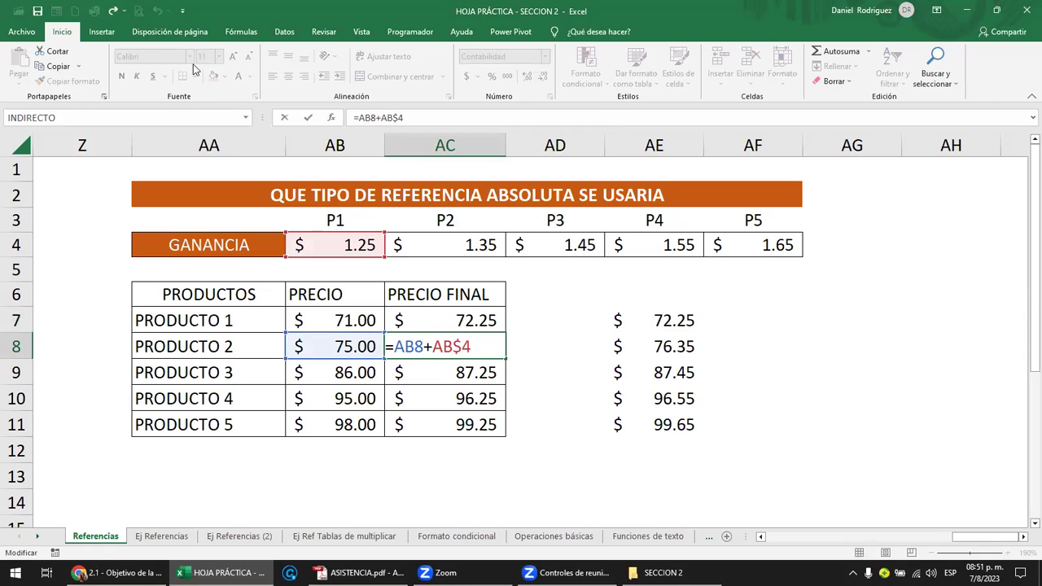
pyautogui.hotkey('ctrl', 'Return')
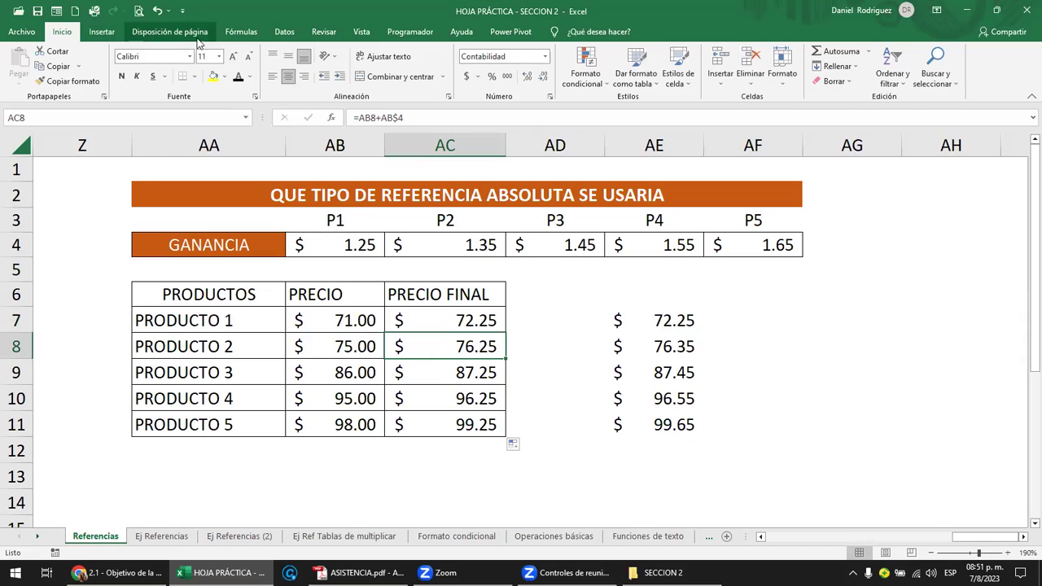
# Draw a curved arrow under the GANANCIA row linking P1 and P2.
pyautogui.click(102, 33)
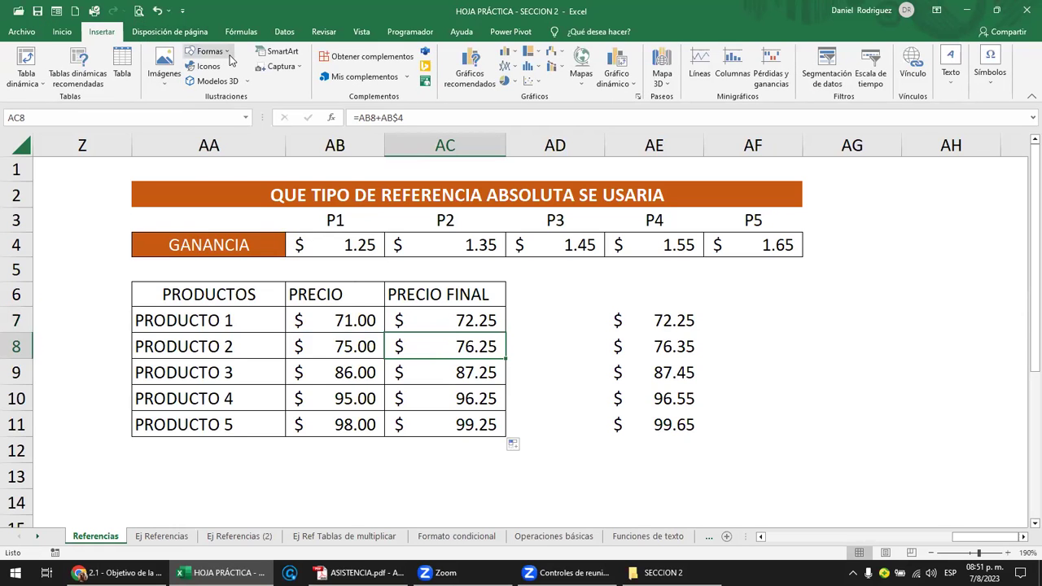
pyautogui.click(231, 61)
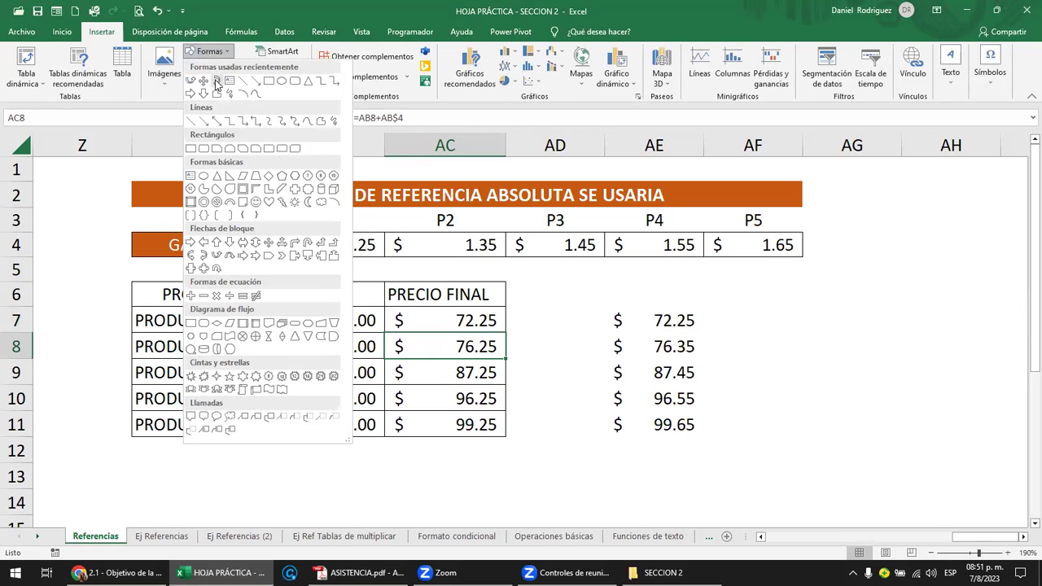
pyautogui.click(190, 81)
pyautogui.moveTo(323, 263)
pyautogui.mouseDown()
pyautogui.moveTo(415, 265)
pyautogui.moveTo(376, 269)
pyautogui.mouseUp()
pyautogui.press('Delete')
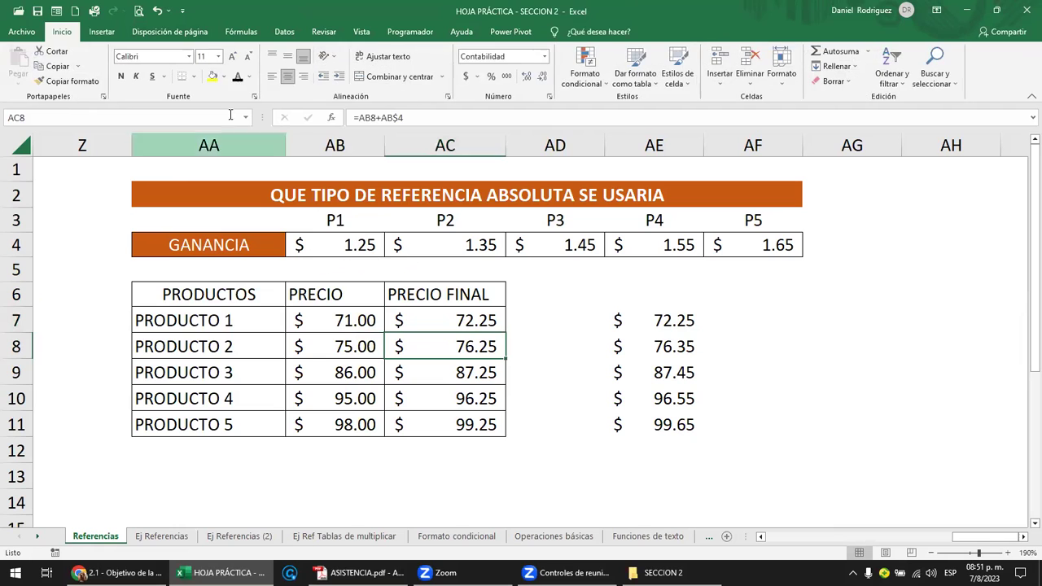
pyautogui.click(110, 32)
pyautogui.click(210, 52)
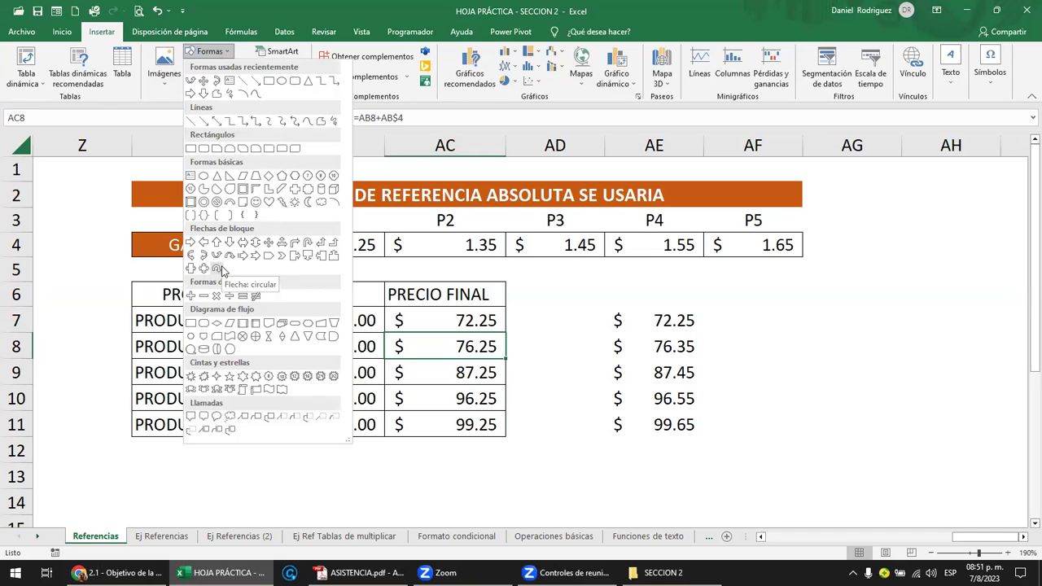
pyautogui.click(220, 267)
pyautogui.moveTo(322, 267)
pyautogui.mouseDown()
pyautogui.moveTo(425, 279)
pyautogui.moveTo(398, 267)
pyautogui.mouseUp()
# Duplicate the curved arrow and place the copy between P2 and P3.
pyautogui.hotkey('ctrl', 'c')
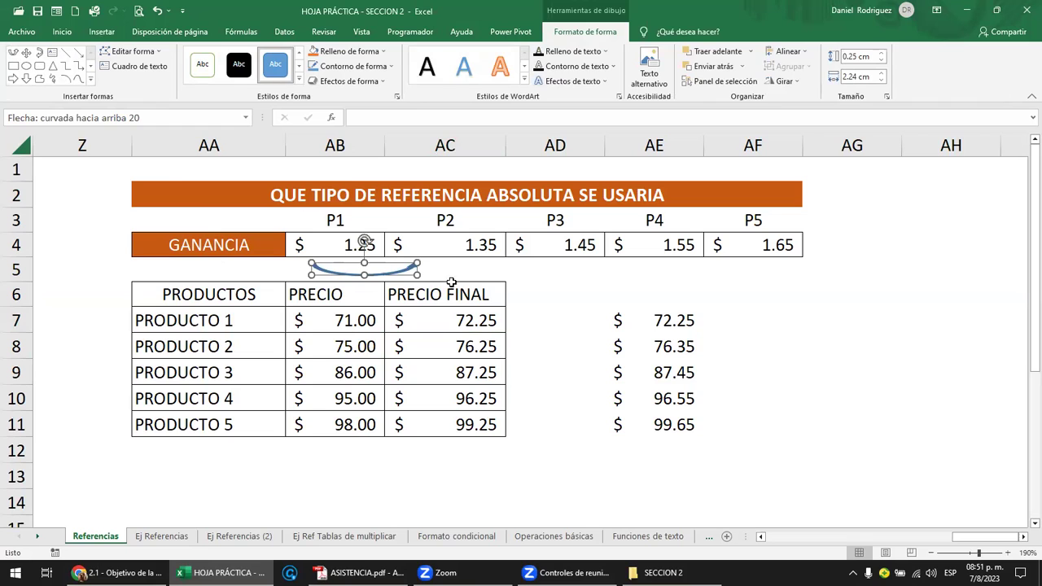
pyautogui.click(467, 277)
pyautogui.hotkey('ctrl', 'v')
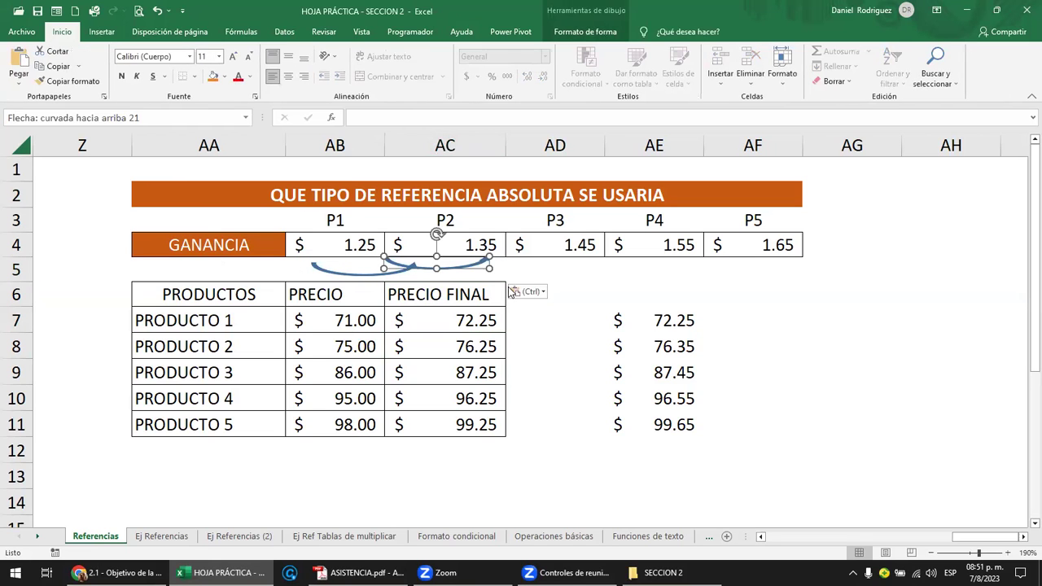
pyautogui.moveTo(456, 266); pyautogui.dragTo(512, 275)
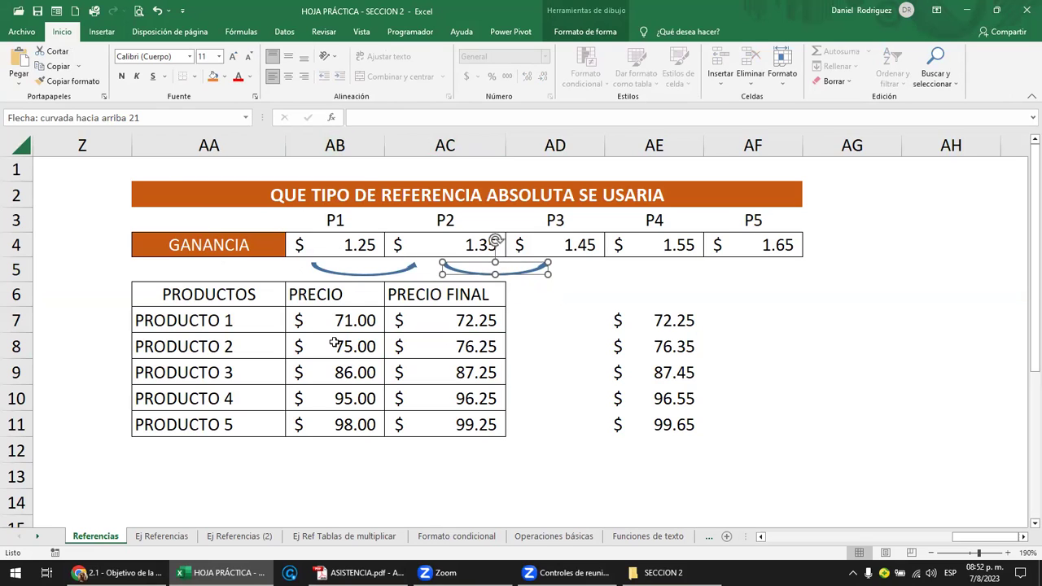
pyautogui.click(319, 244)
pyautogui.click(441, 244)
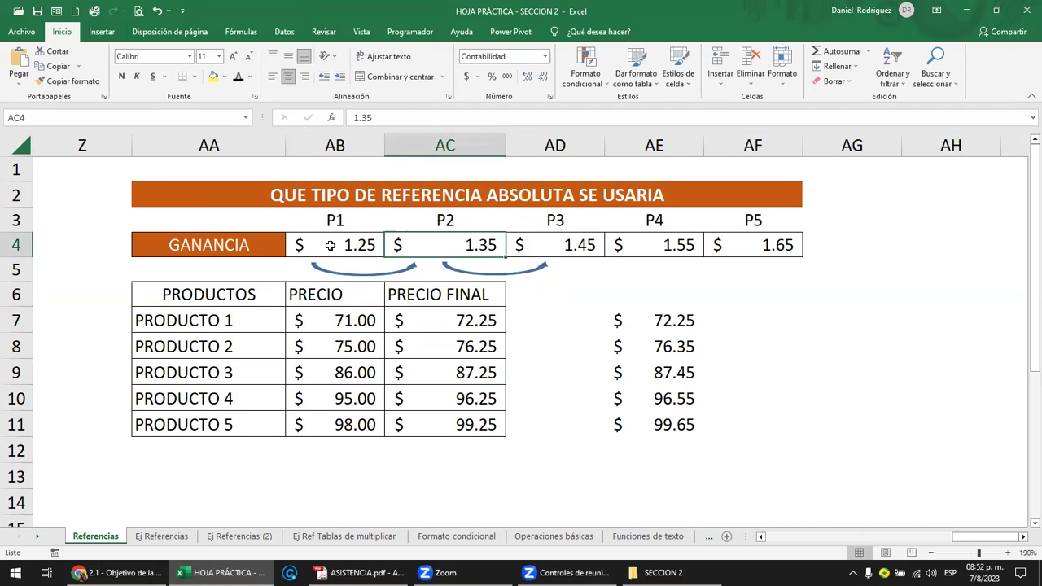
pyautogui.moveTo(330, 244); pyautogui.dragTo(762, 245)
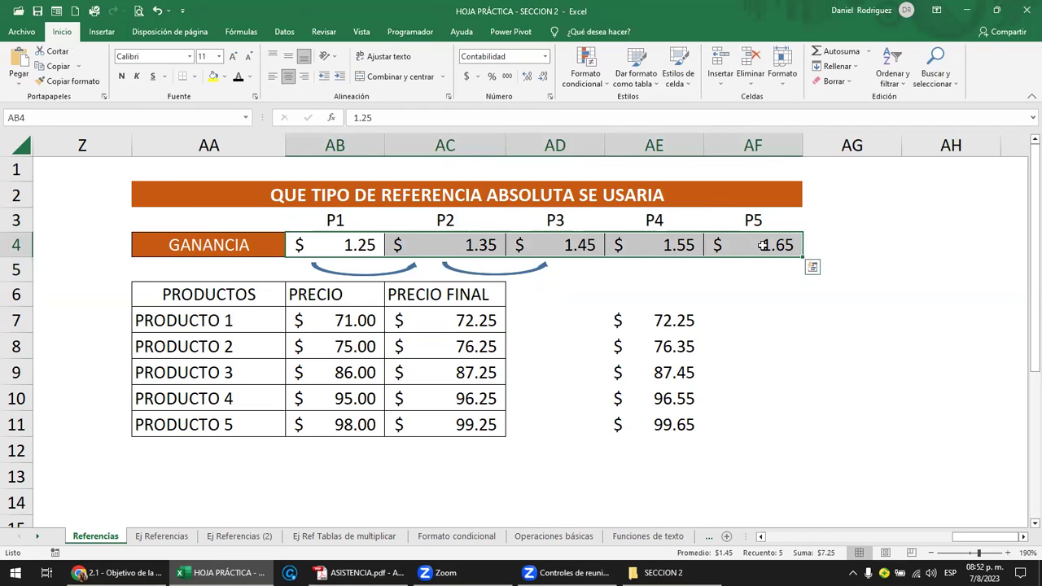
pyautogui.click(337, 245)
pyautogui.click(445, 247)
pyautogui.moveTo(335, 243); pyautogui.dragTo(732, 242)
pyautogui.click(334, 146)
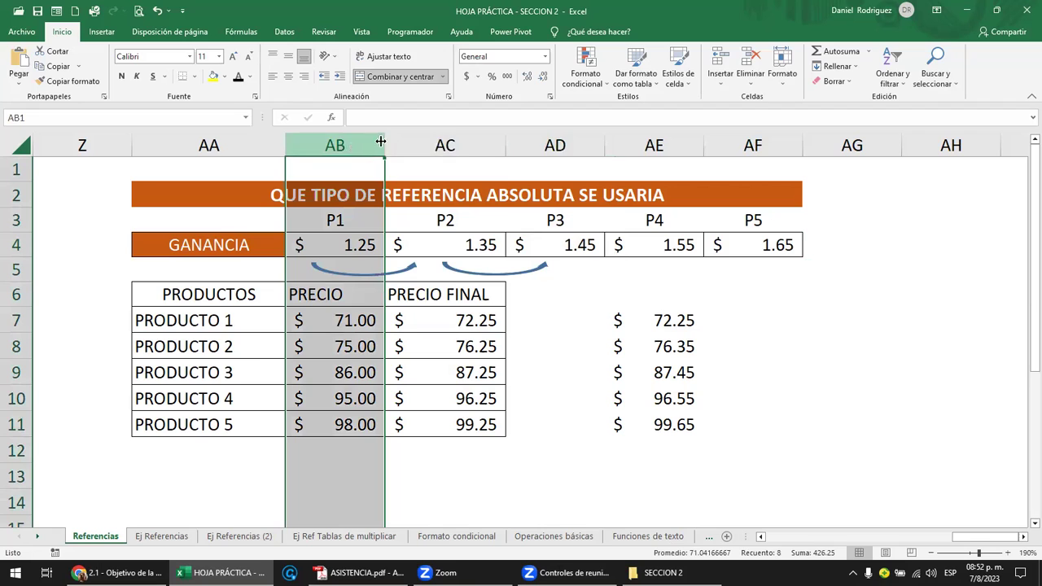
pyautogui.click(435, 145)
pyautogui.click(541, 143)
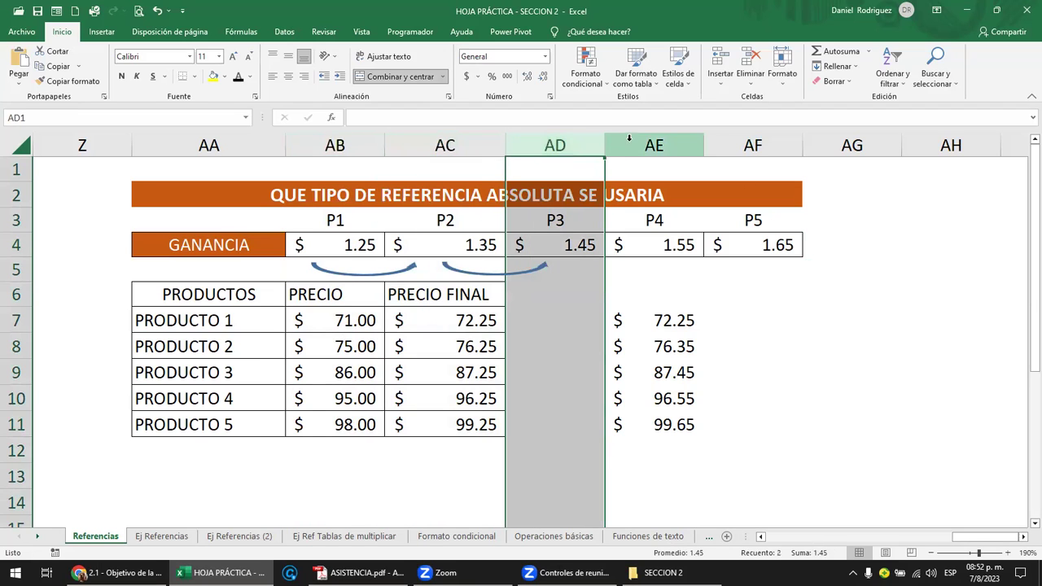
pyautogui.click(354, 276)
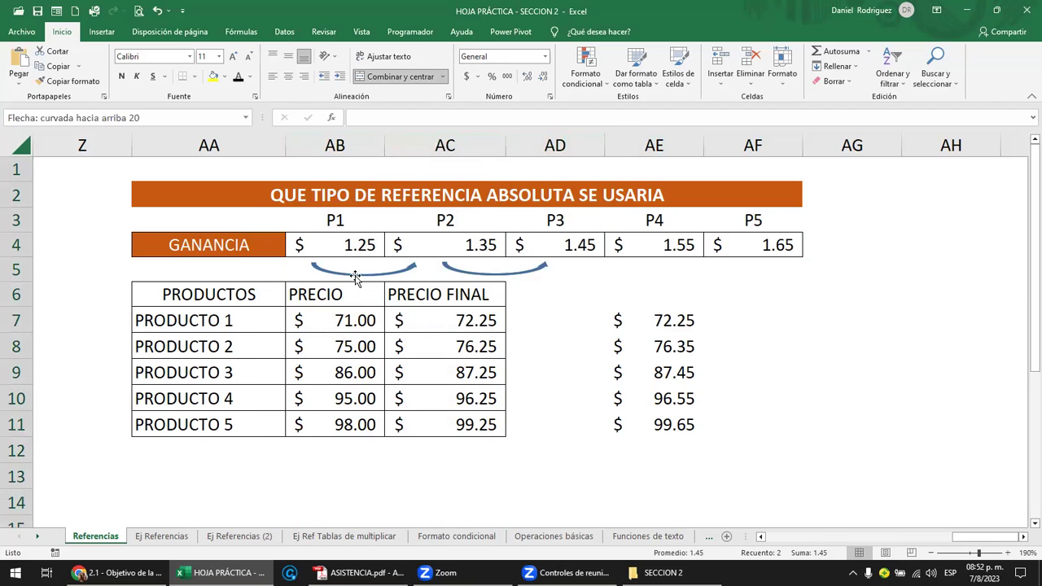
pyautogui.doubleClick(494, 327)
# Change AC7's gain reference to $AB4 so the formula reads =AB7+$AB4.
pyautogui.click(454, 320)
pyautogui.press('Delete')
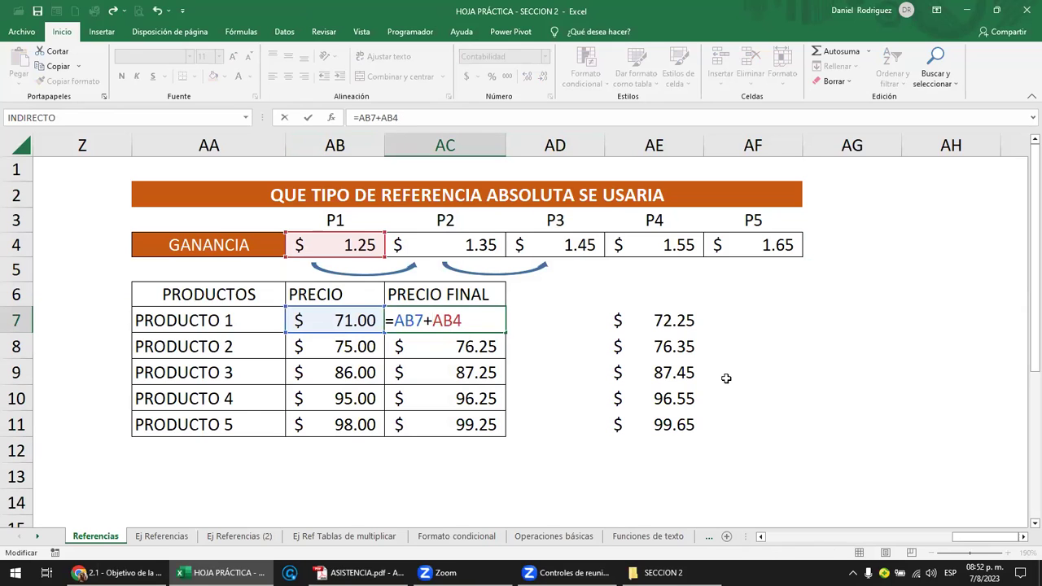
pyautogui.press('F4')
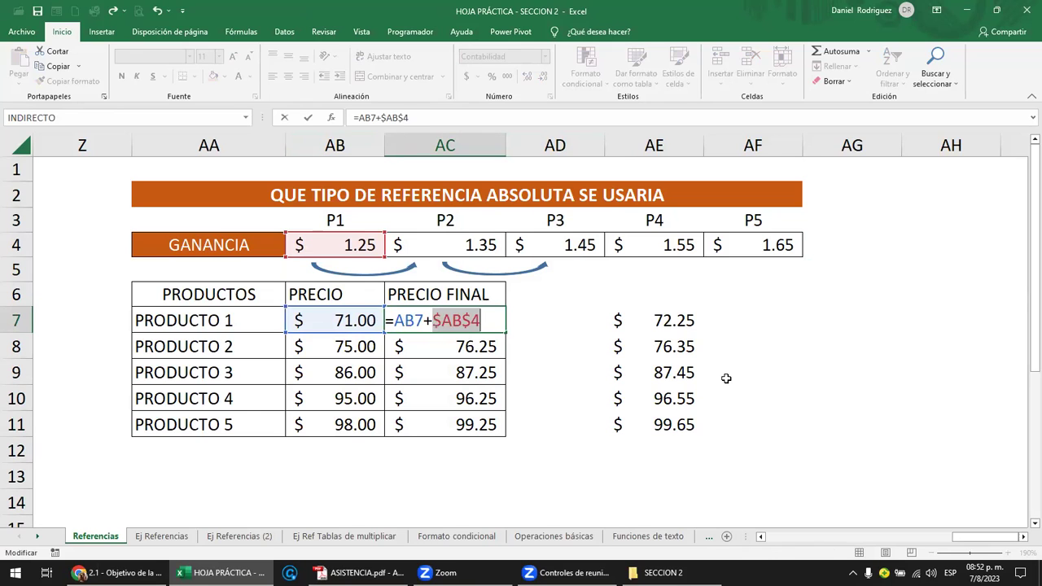
pyautogui.press('F4')
pyautogui.press('F4')
pyautogui.press('Return')
# Test filling the =AB7+$AB4 formula down to AC11, then undo the fill.
pyautogui.press('Up')
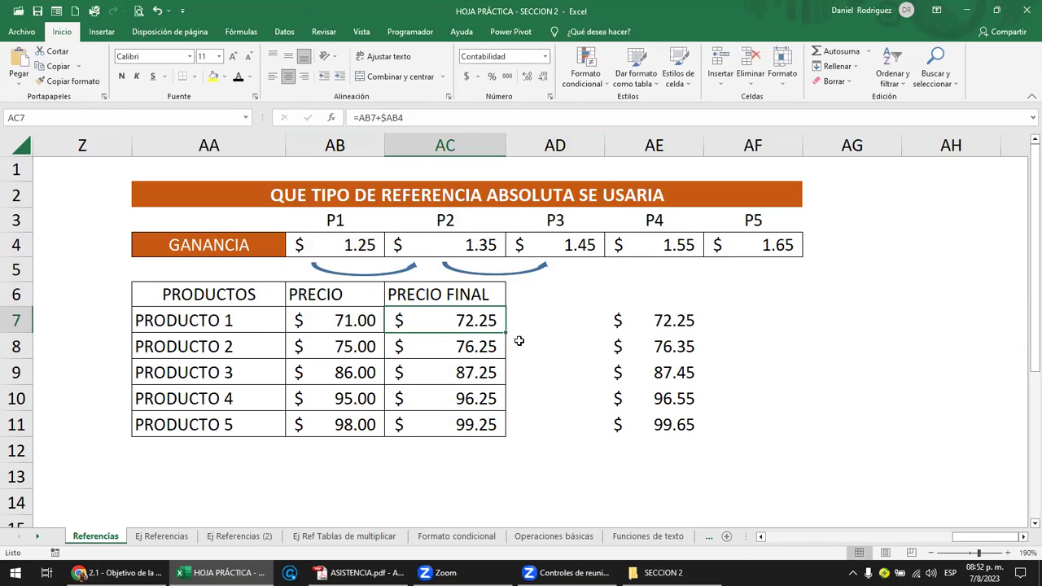
pyautogui.doubleClick(507, 330)
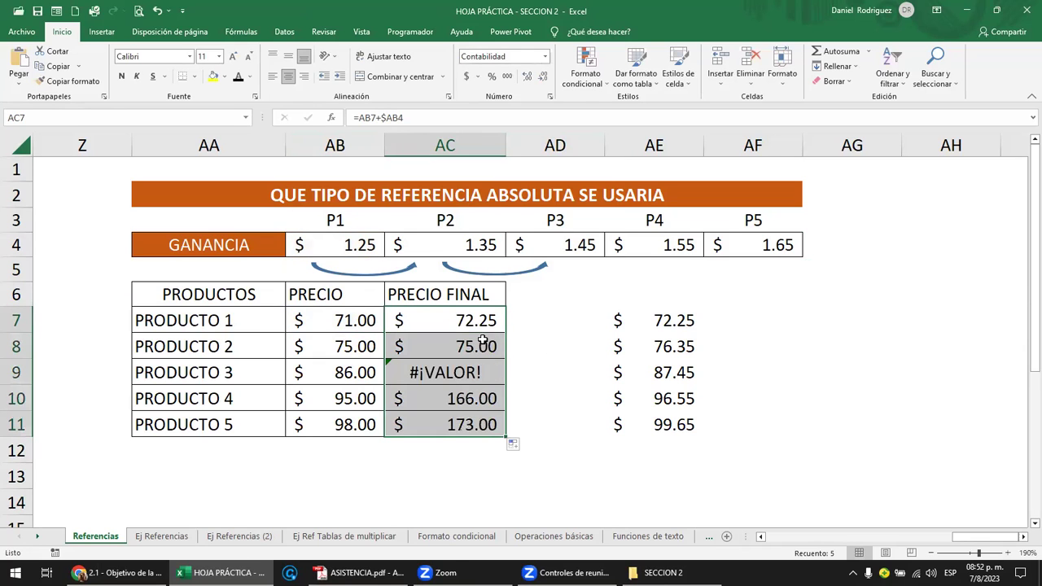
pyautogui.click(485, 346)
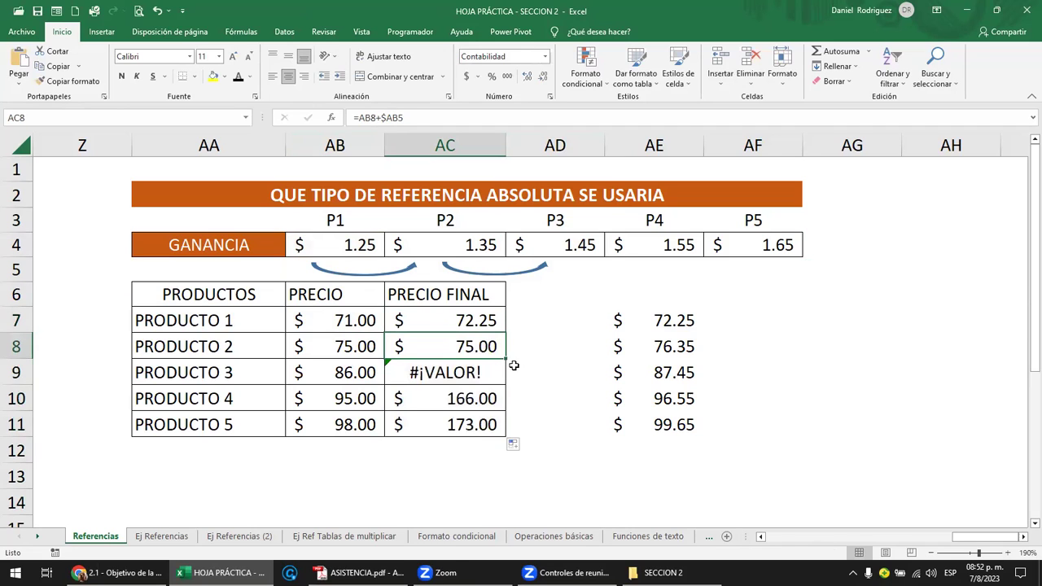
pyautogui.hotkey('ctrl', 'z')
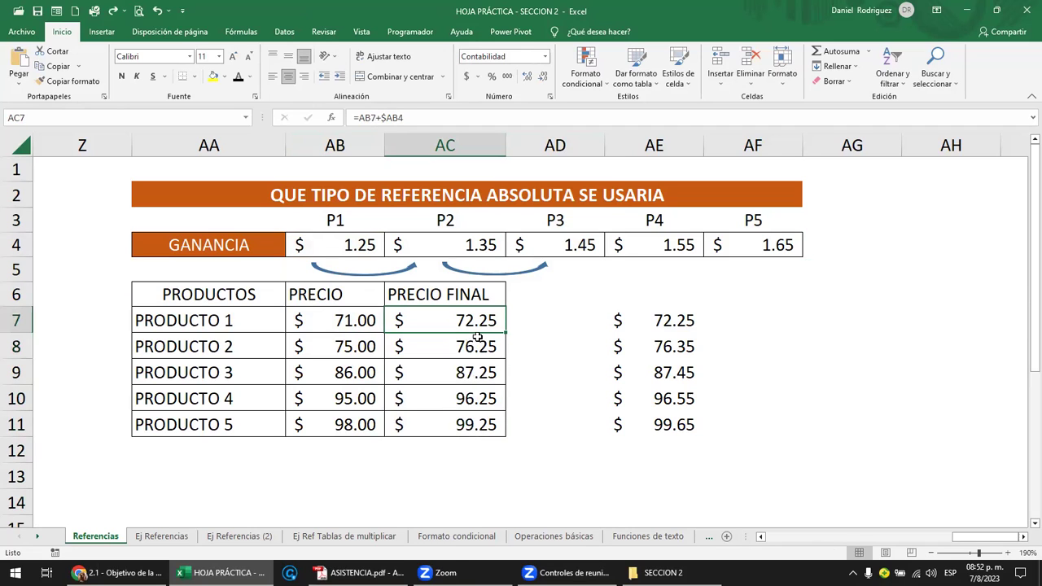
pyautogui.click(393, 272)
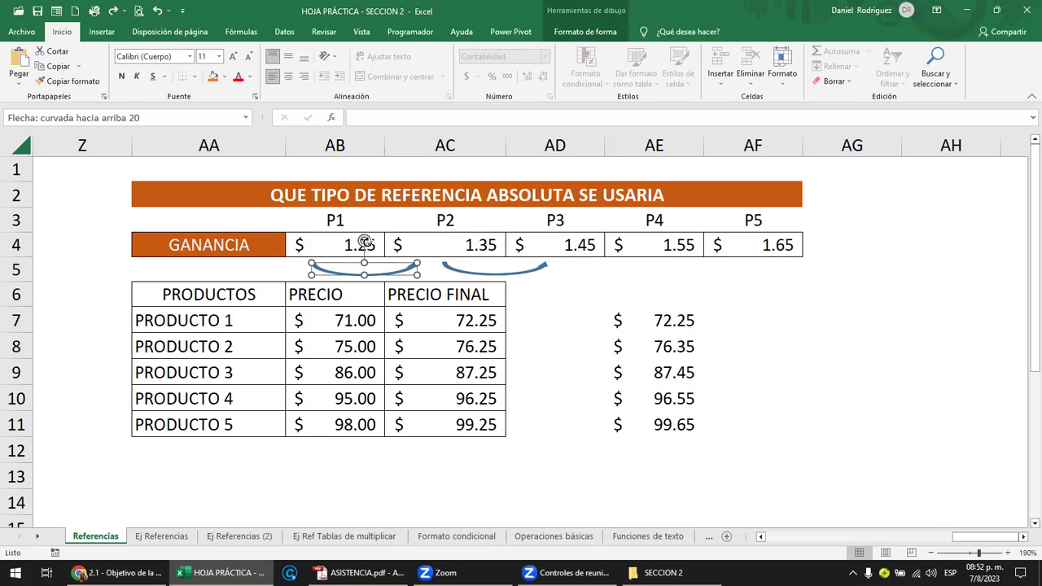
pyautogui.click(469, 271)
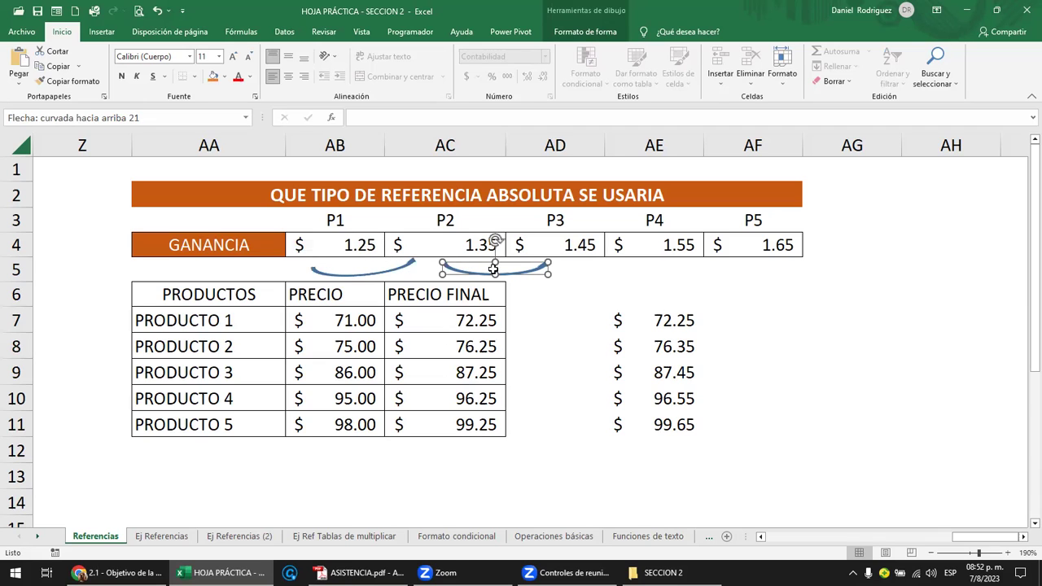
pyautogui.click(329, 239)
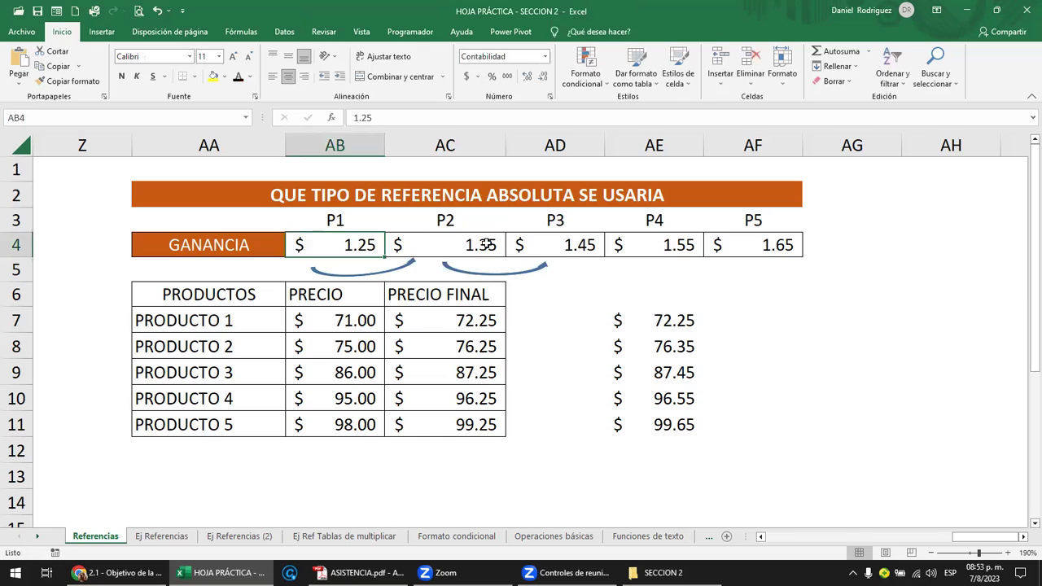
pyautogui.moveTo(440, 225); pyautogui.dragTo(759, 246)
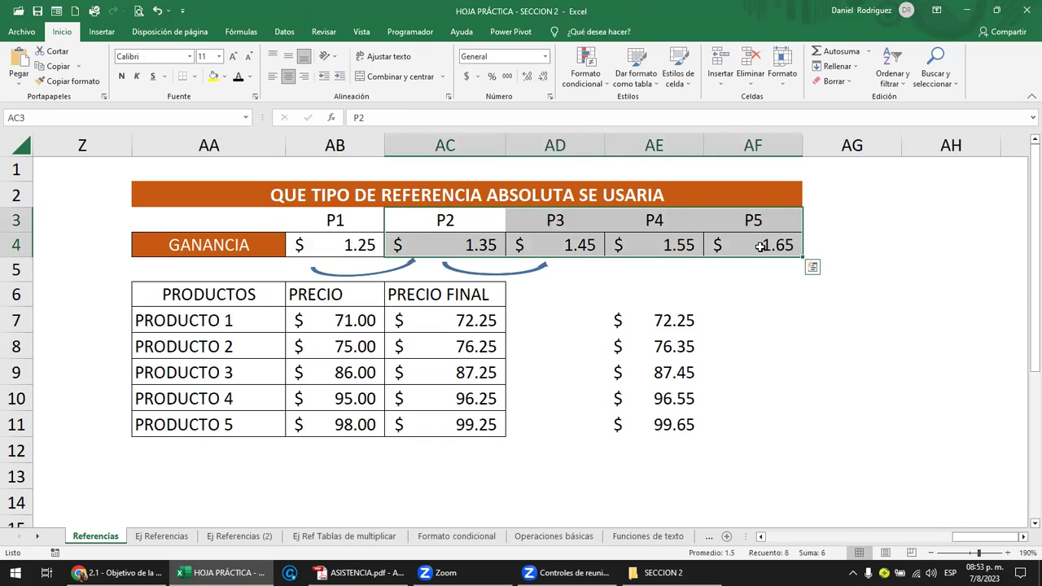
pyautogui.press('Delete')
pyautogui.click(356, 249)
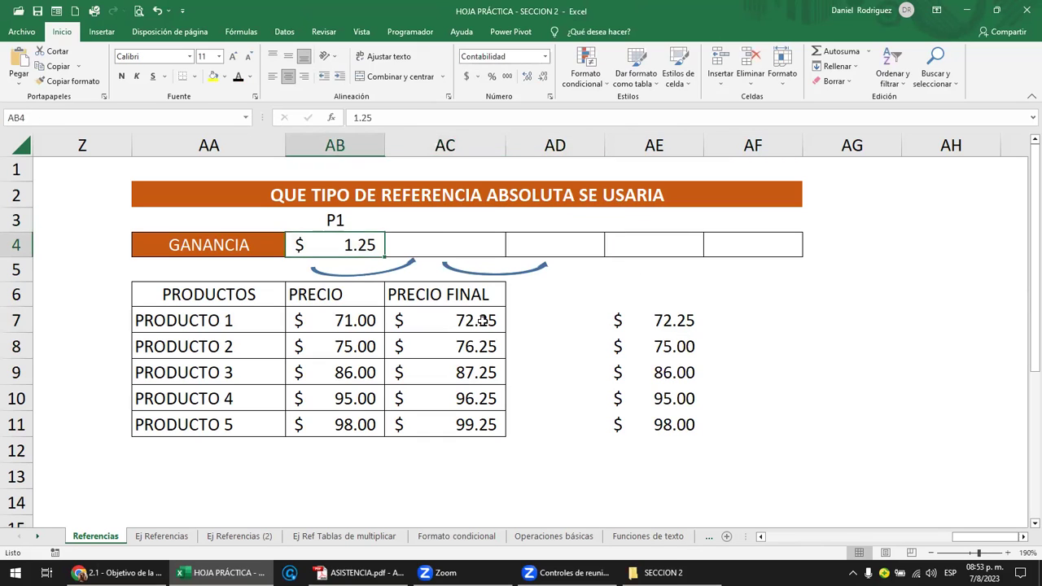
pyautogui.doubleClick(482, 319)
pyautogui.press('Left')
pyautogui.press('Left')
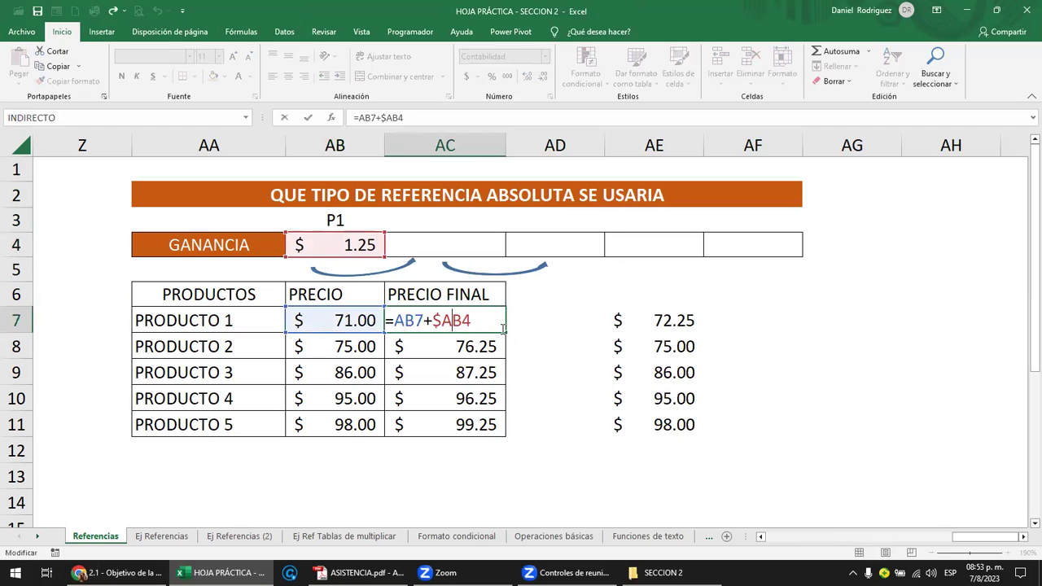
pyautogui.press('F4')
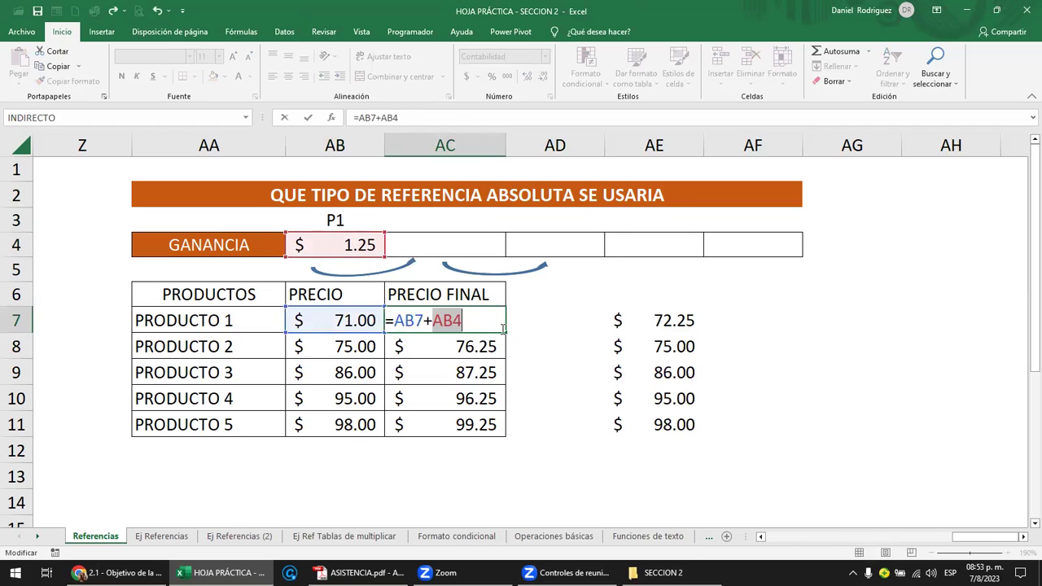
pyautogui.press('F4')
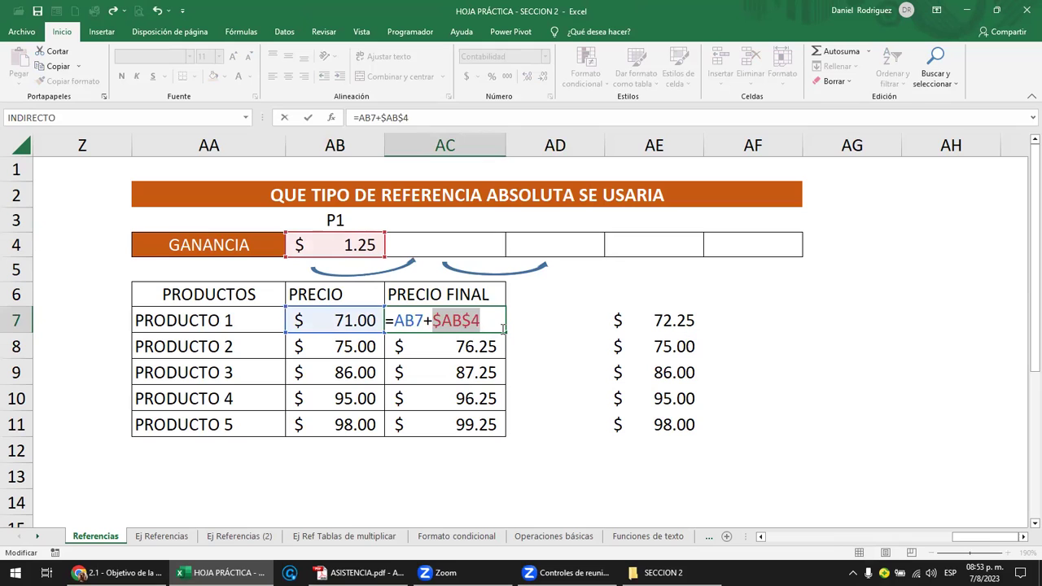
pyautogui.press('Return')
pyautogui.click(500, 328)
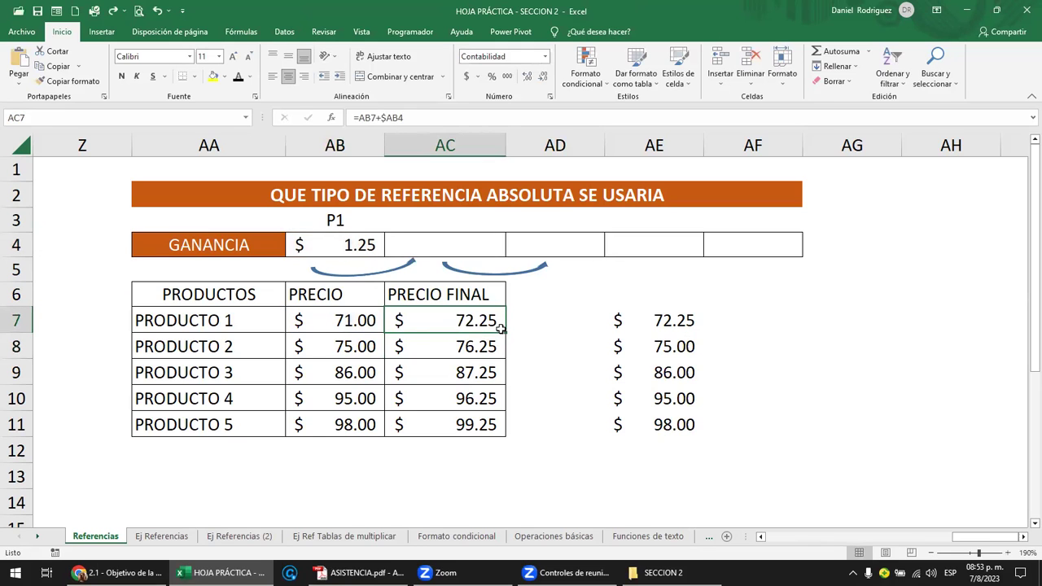
pyautogui.click(529, 335)
pyautogui.click(501, 329)
pyautogui.doubleClick(504, 331)
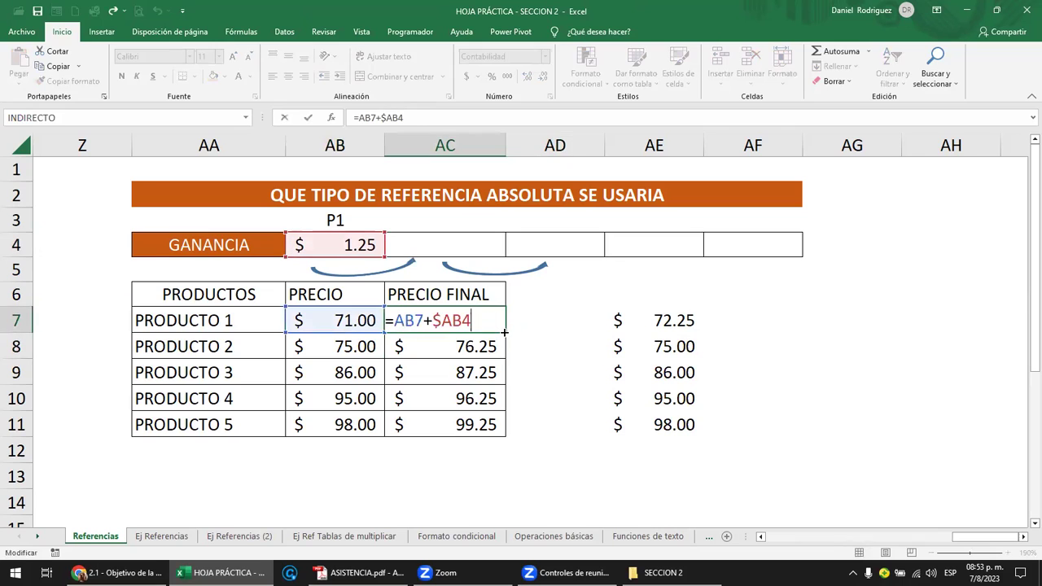
pyautogui.click(380, 273)
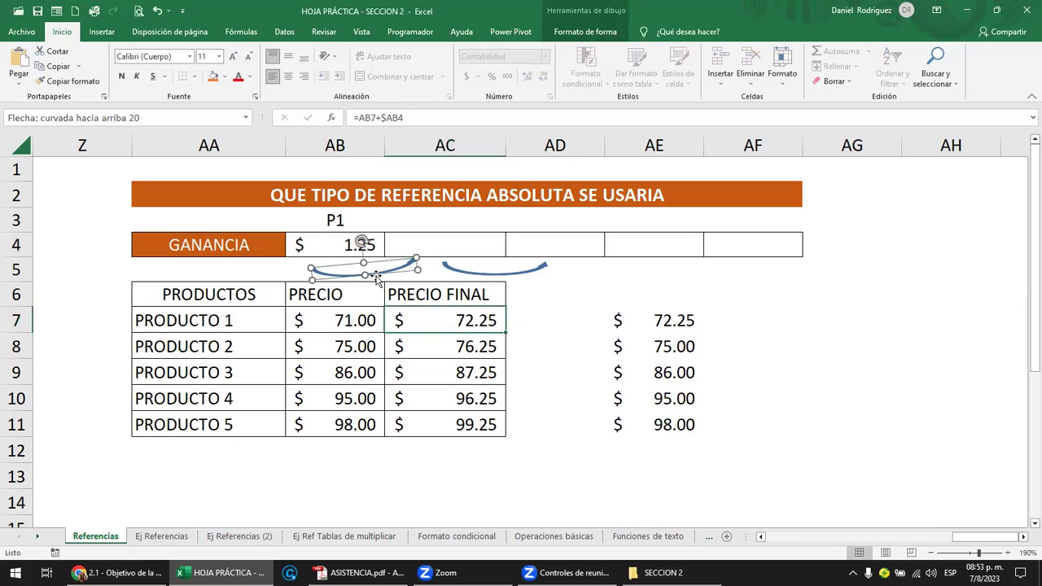
pyautogui.click(505, 322)
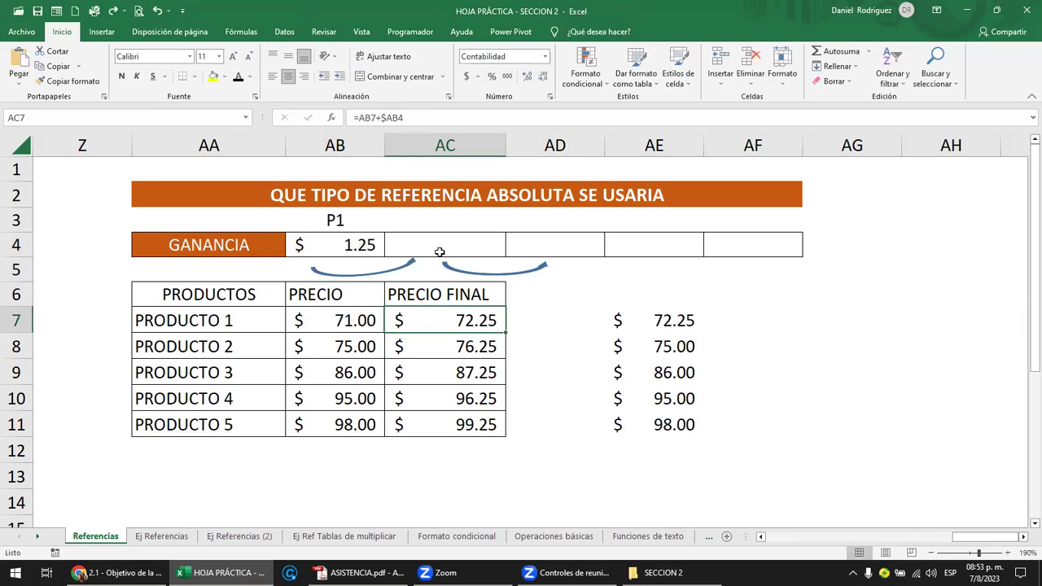
pyautogui.hotkey('ctrl', 'z')
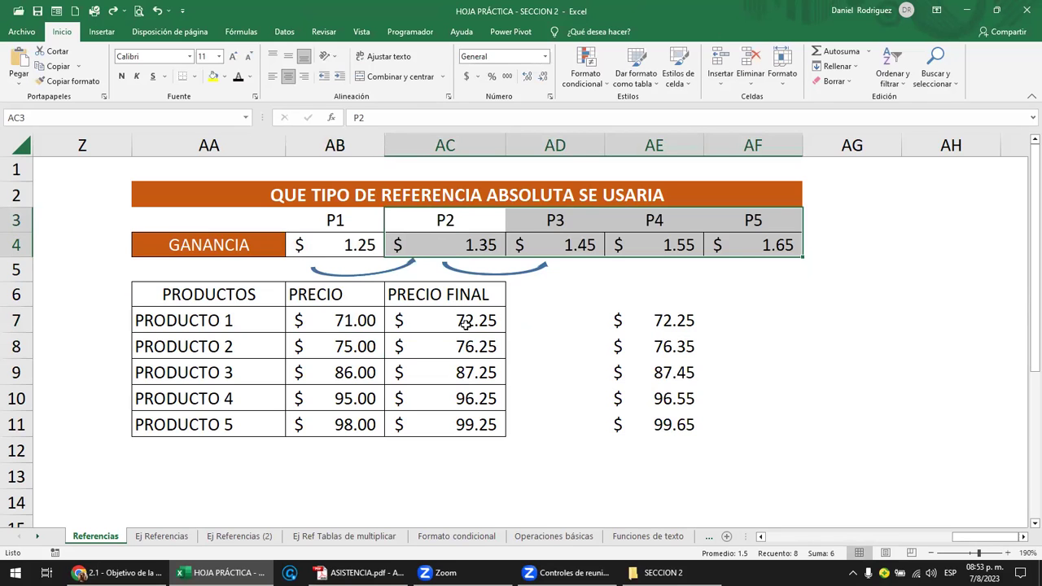
pyautogui.click(465, 327)
pyautogui.press('F2')
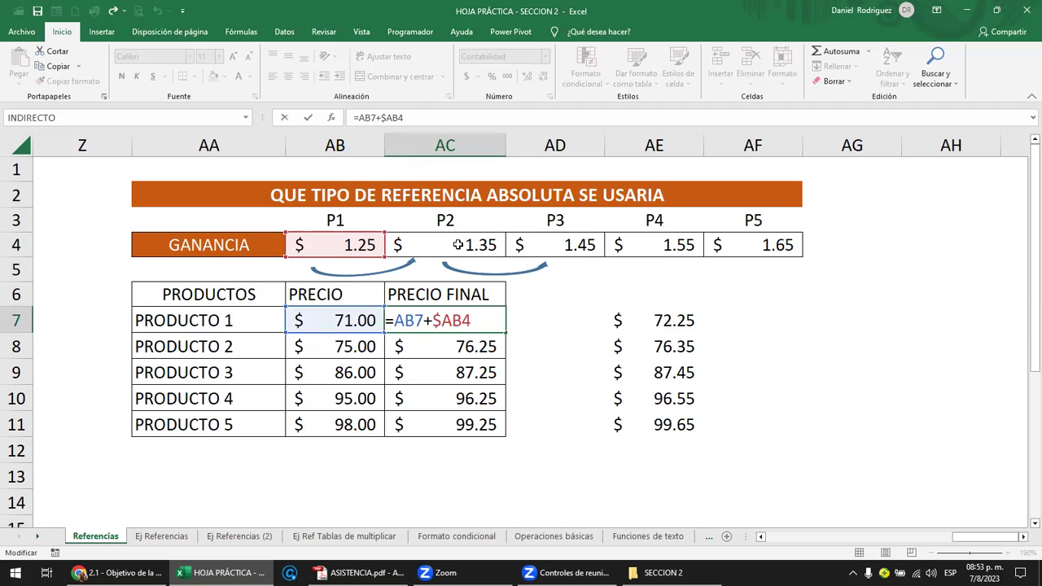
# Commit AC7's formula and check the values in AB8 and AC8.
pyautogui.hotkey('ctrl', 'Return')
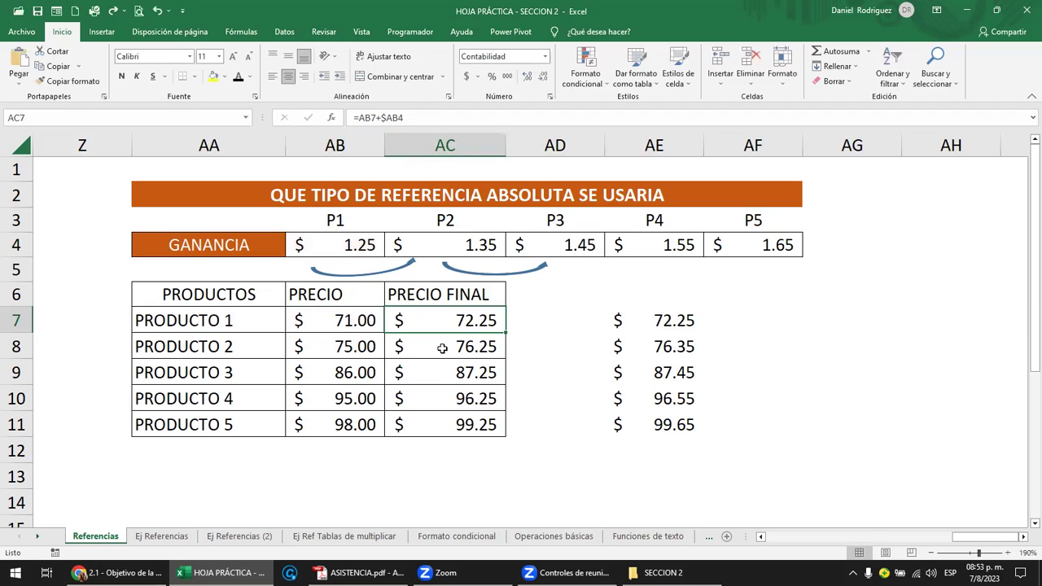
pyautogui.click(355, 348)
pyautogui.click(456, 347)
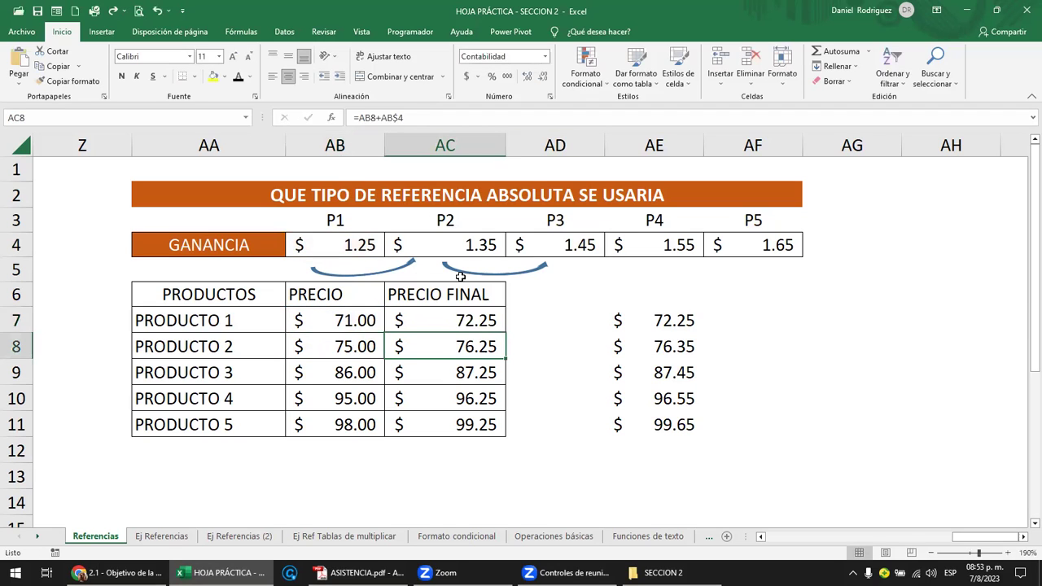
# Try turning the arrow under P1 toward 71.00, then undo the rotation.
pyautogui.click(399, 272)
pyautogui.moveTo(416, 260); pyautogui.dragTo(390, 264)
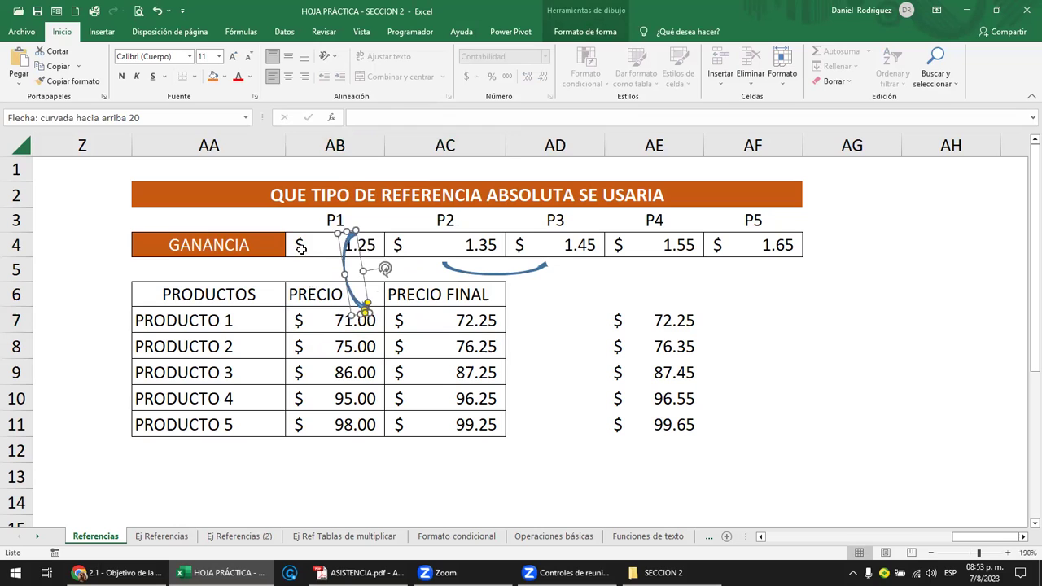
pyautogui.click(226, 246)
pyautogui.click(345, 242)
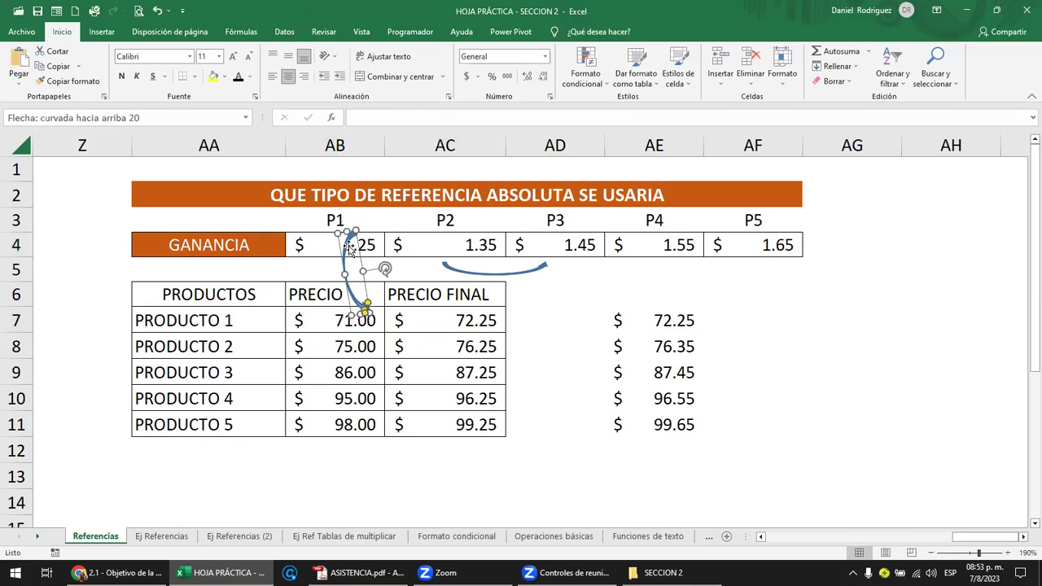
pyautogui.hotkey('ctrl', 'z')
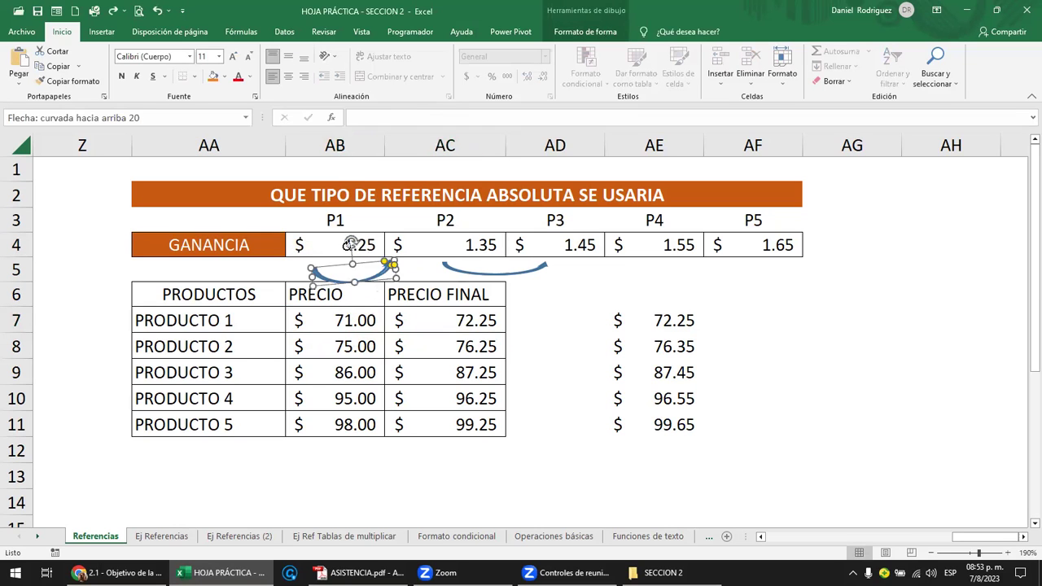
# Scroll the course lesson to the slide contrasting relative A7 with absolute $A$7.
pyautogui.moveTo(358, 572)
pyautogui.click(122, 572)
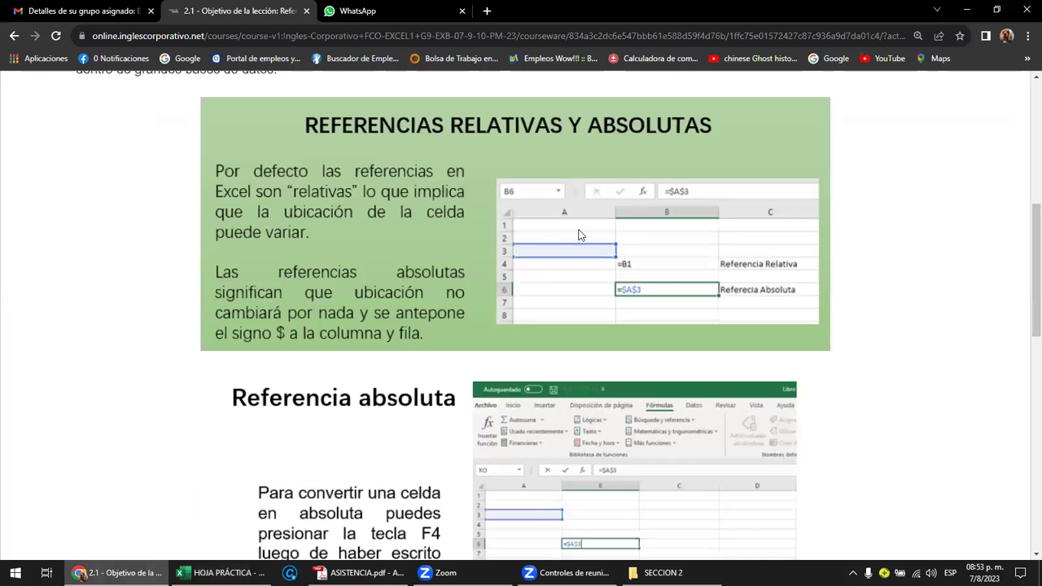
pyautogui.scroll(-1, 580, 235)
pyautogui.scroll(-2, 580, 236)
pyautogui.scroll(-2, 581, 238)
pyautogui.scroll(-1, 581, 239)
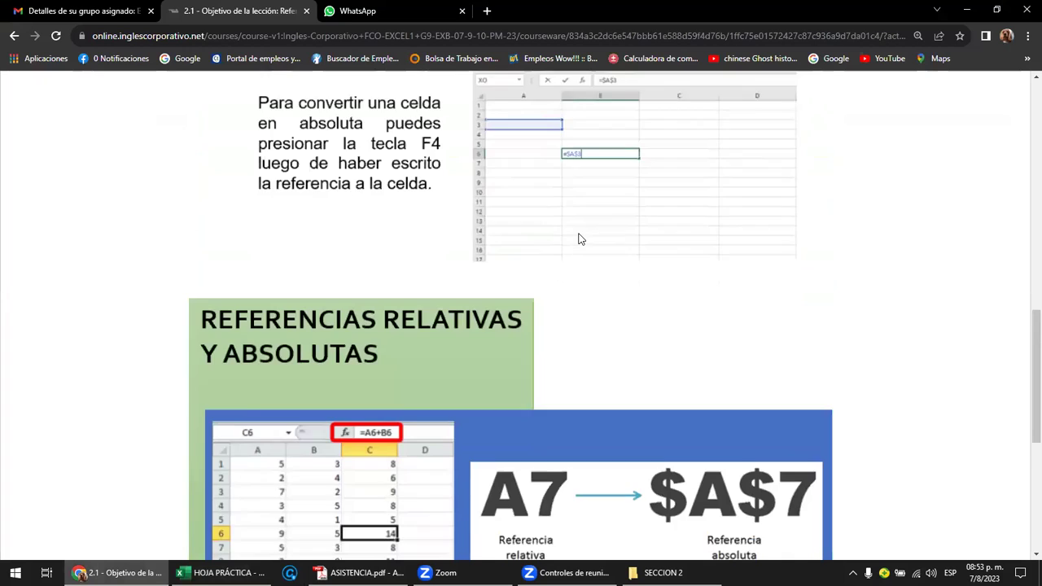
pyautogui.scroll(-2, 579, 236)
pyautogui.scroll(-2, 603, 220)
pyautogui.scroll(-1, 634, 199)
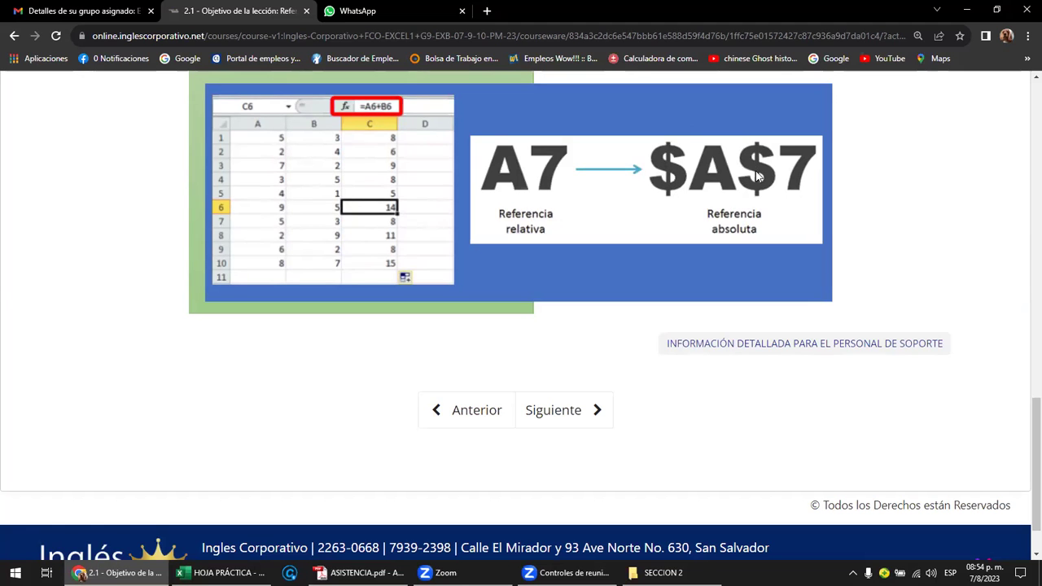
pyautogui.moveTo(220, 572)
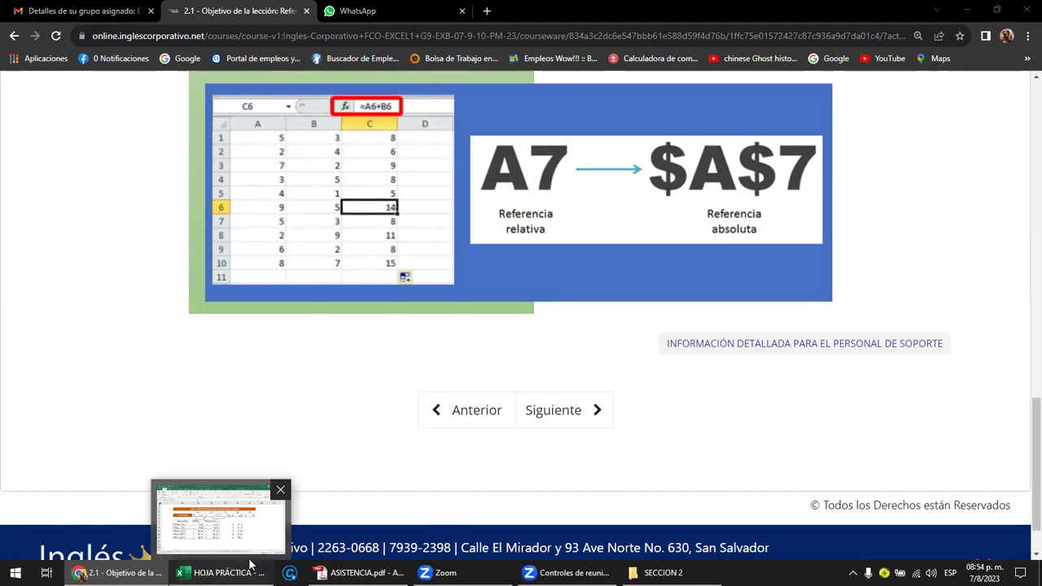
pyautogui.click(250, 564)
# Level the arrow under P1 and inspect the formulas in AC7, AC8 and AE8.
pyautogui.moveTo(353, 240); pyautogui.dragTo(354, 241)
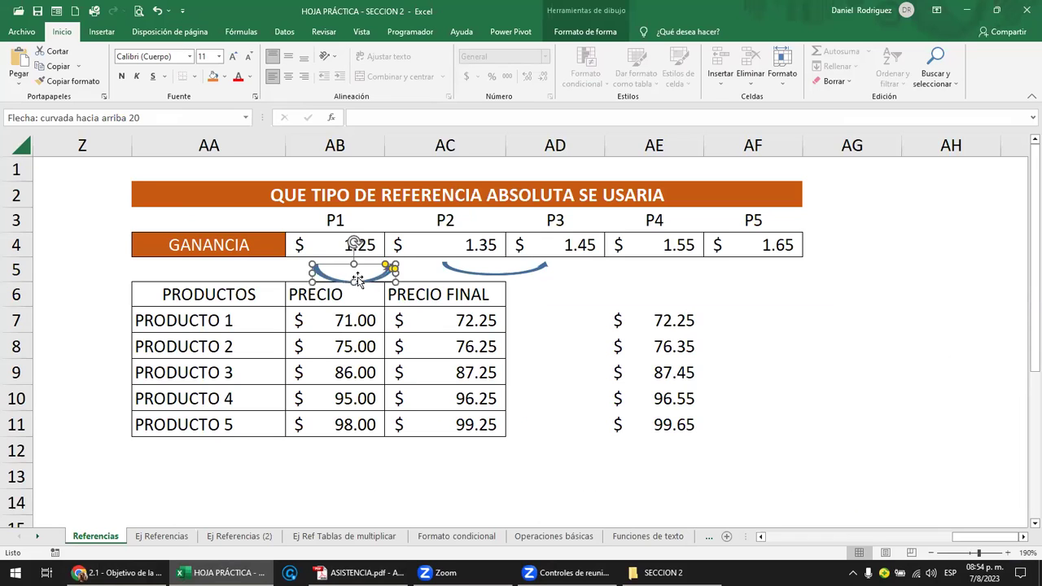
pyautogui.click(440, 317)
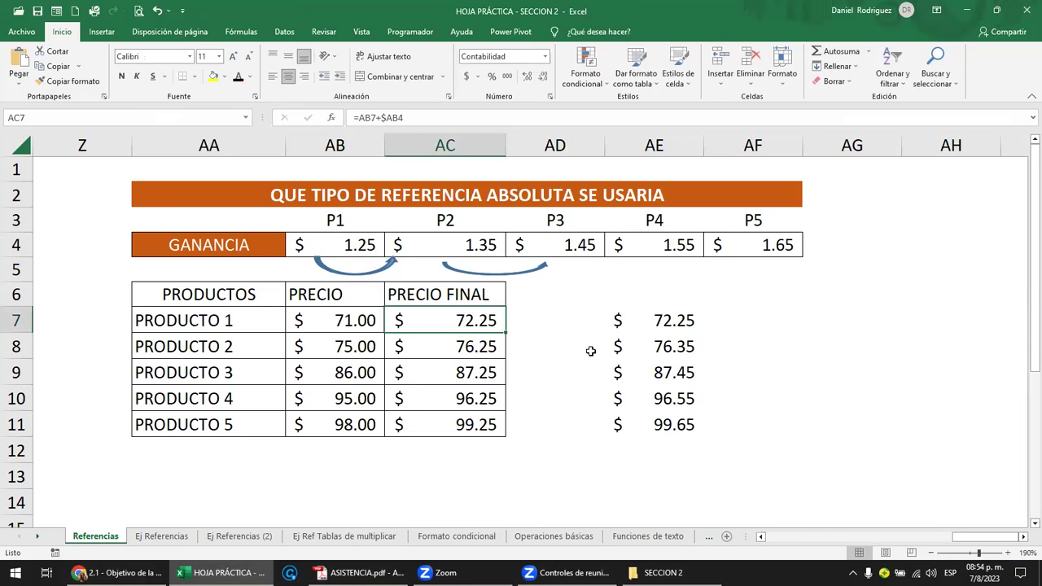
pyautogui.press('Down')
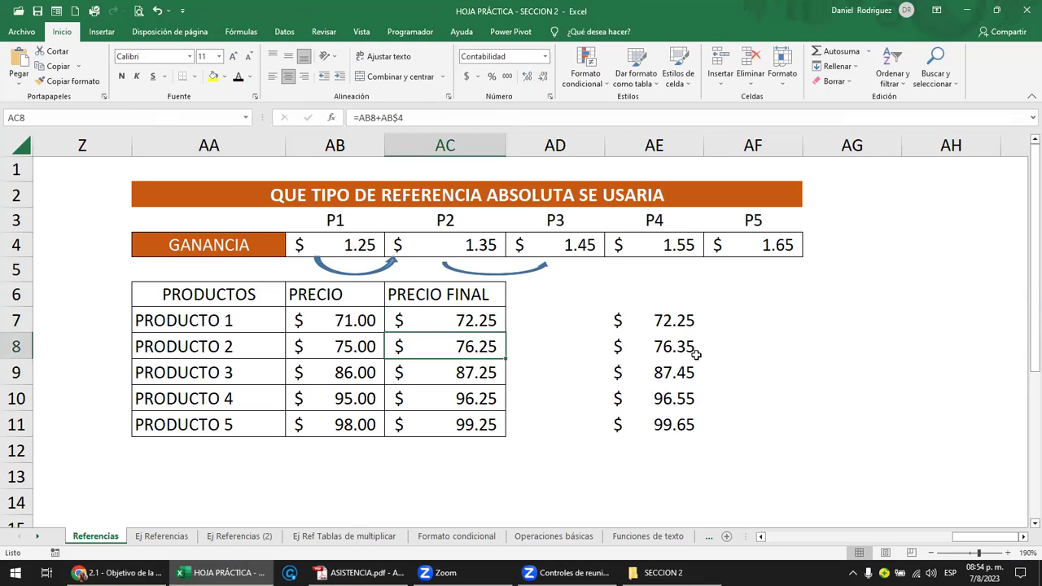
pyautogui.click(668, 346)
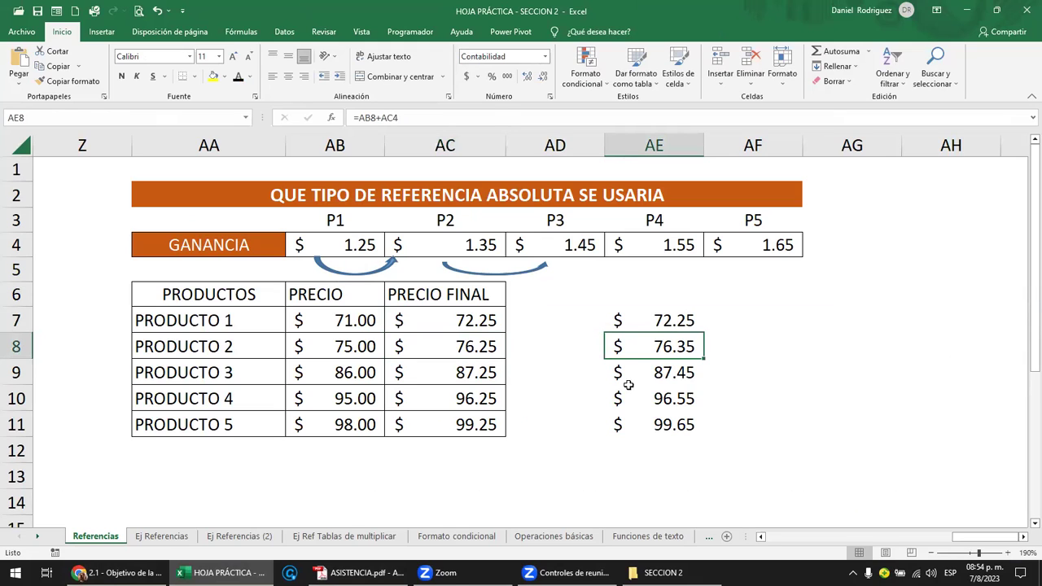
pyautogui.doubleClick(488, 325)
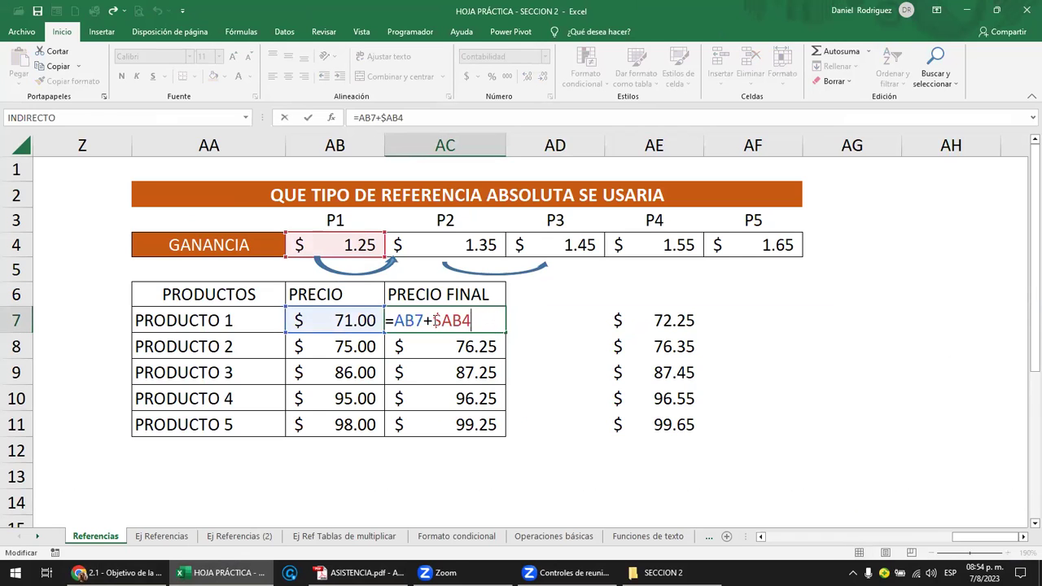
pyautogui.press('Escape')
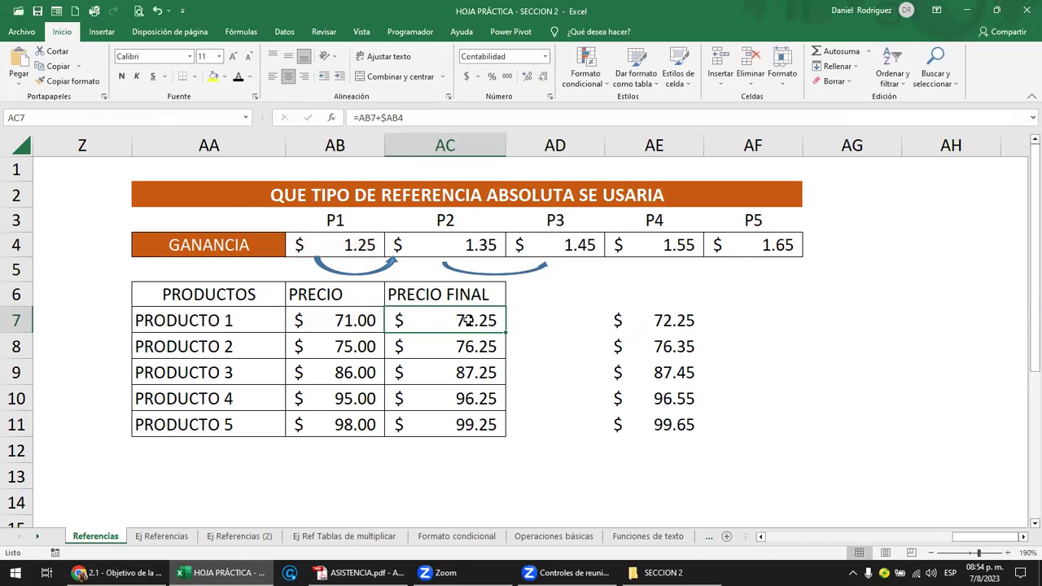
pyautogui.moveTo(465, 318); pyautogui.dragTo(687, 318)
pyautogui.click(444, 346)
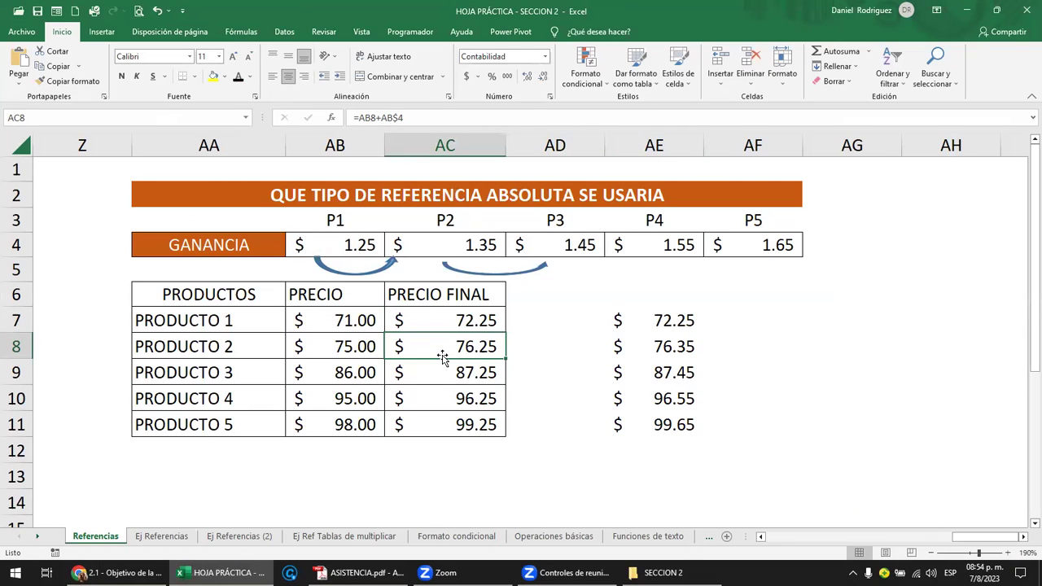
pyautogui.click(474, 317)
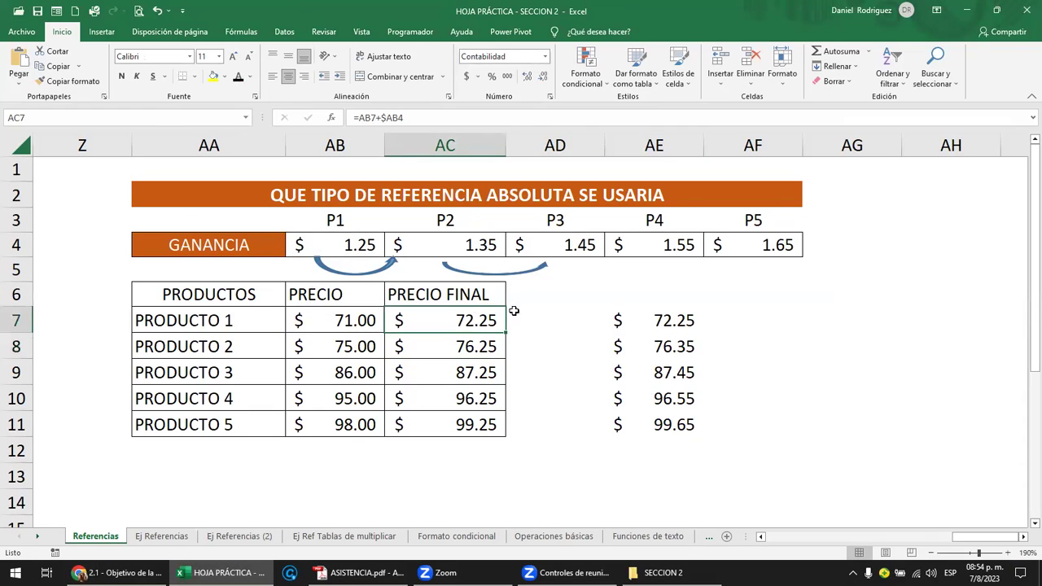
pyautogui.click(518, 346)
pyautogui.doubleClick(471, 348)
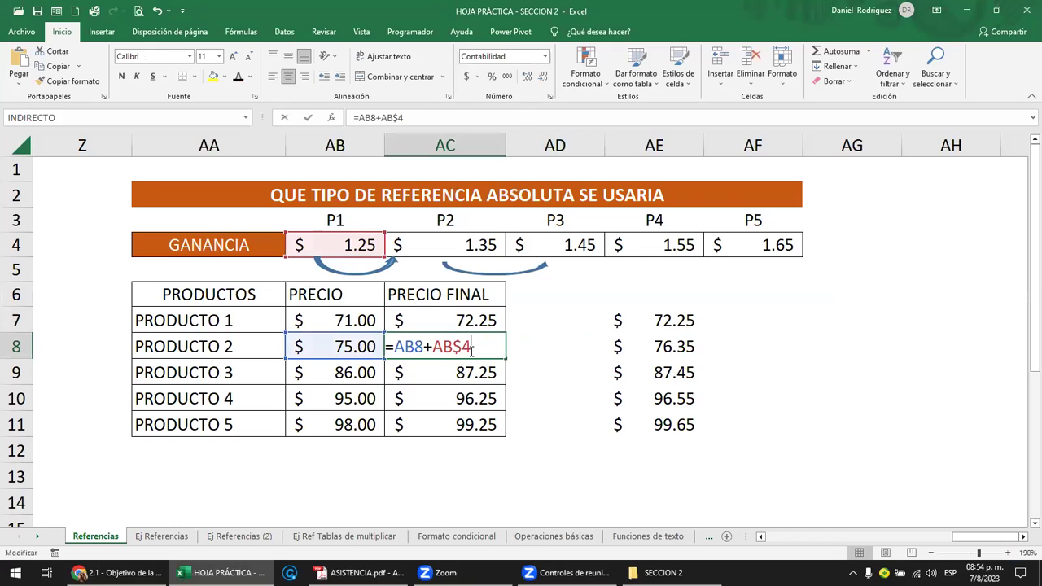
pyautogui.press('Escape')
pyautogui.doubleClick(663, 346)
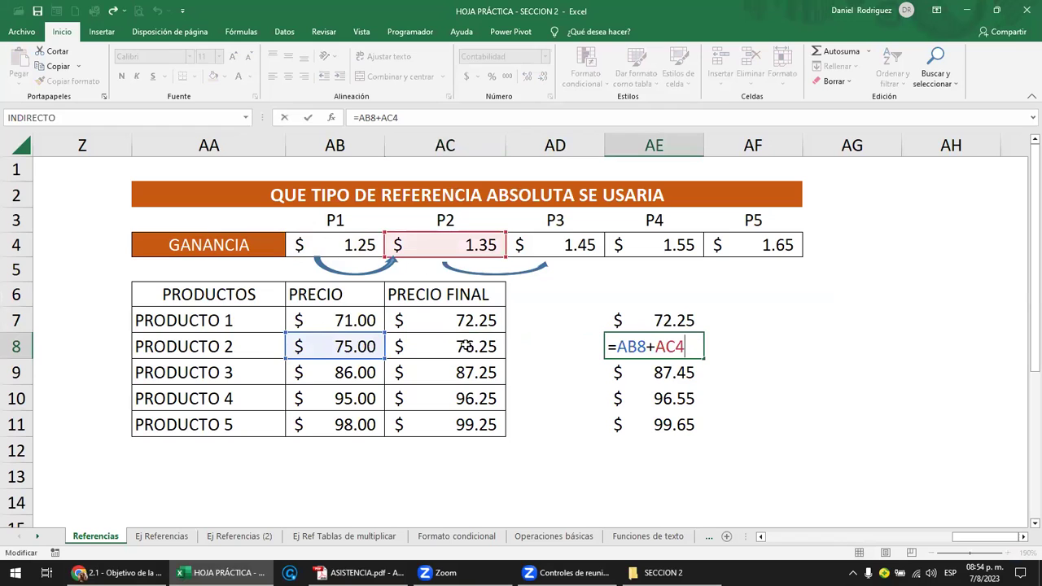
pyautogui.press('Escape')
# Change AC7's reference to AB$4 and fill it down to AC11.
pyautogui.click(468, 321)
pyautogui.doubleClick(468, 322)
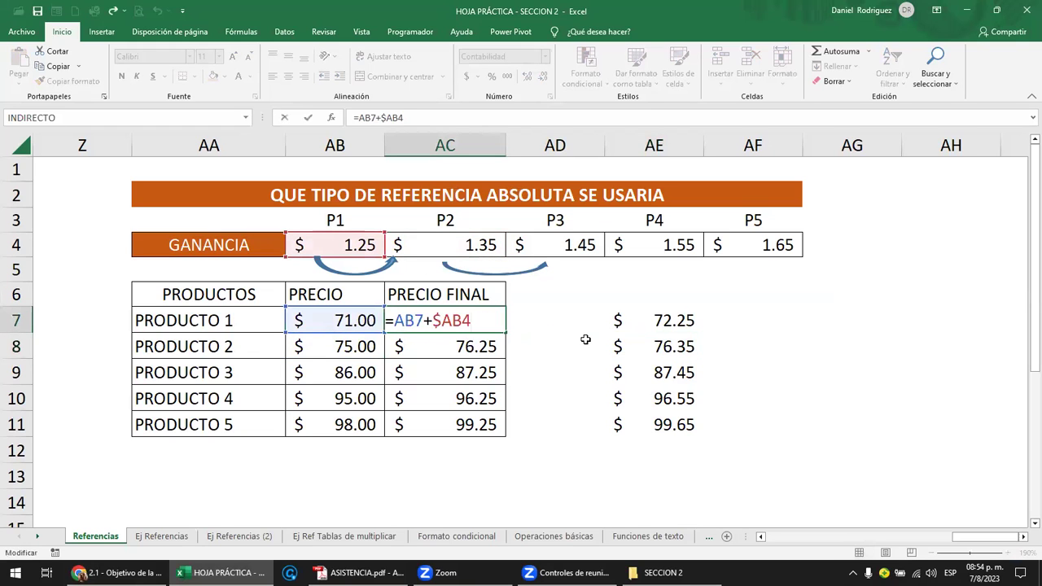
pyautogui.press('F4')
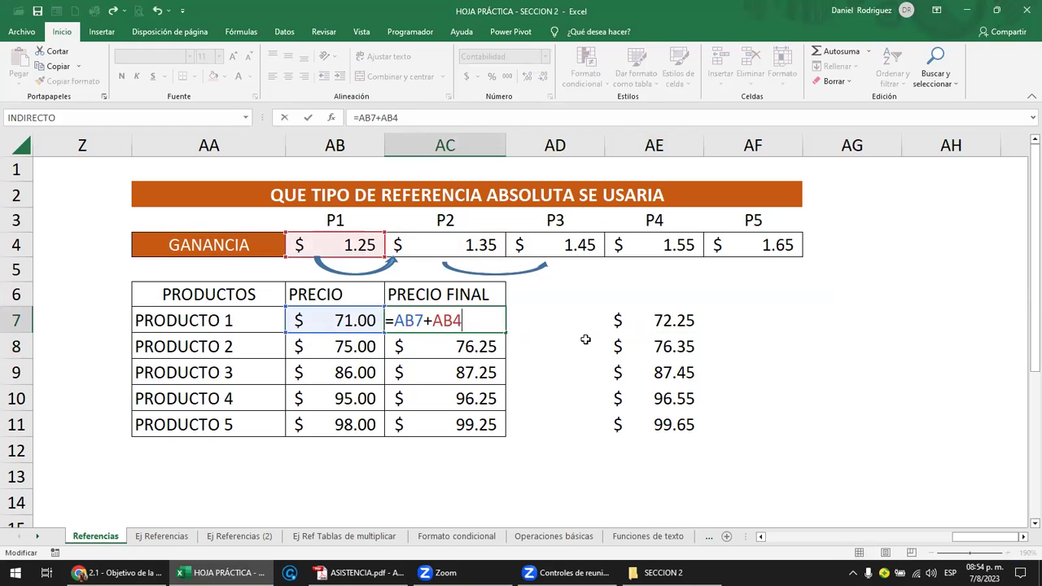
pyautogui.press('F4')
pyautogui.press('F4')
pyautogui.press('Return')
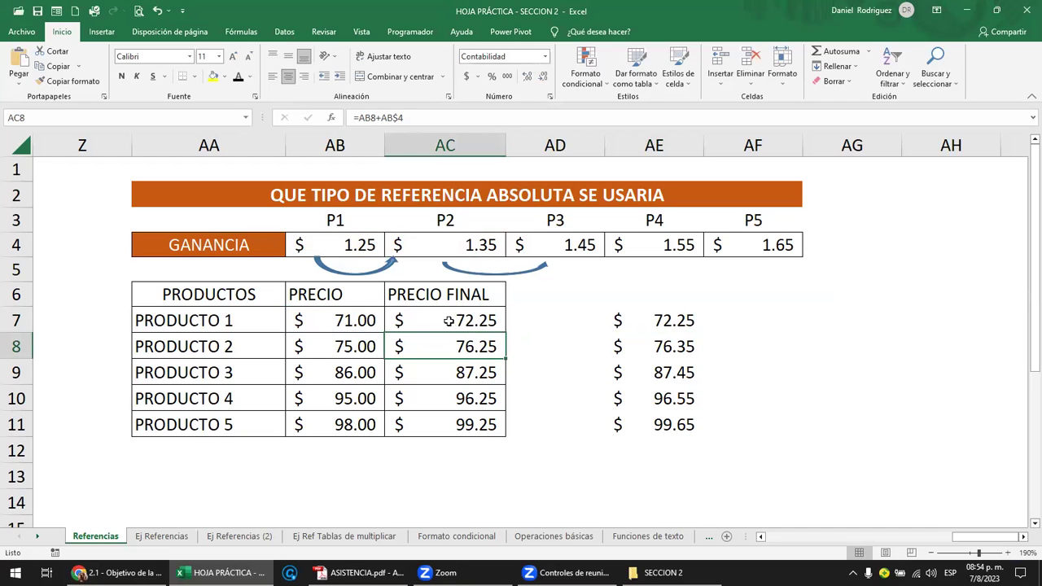
pyautogui.click(448, 321)
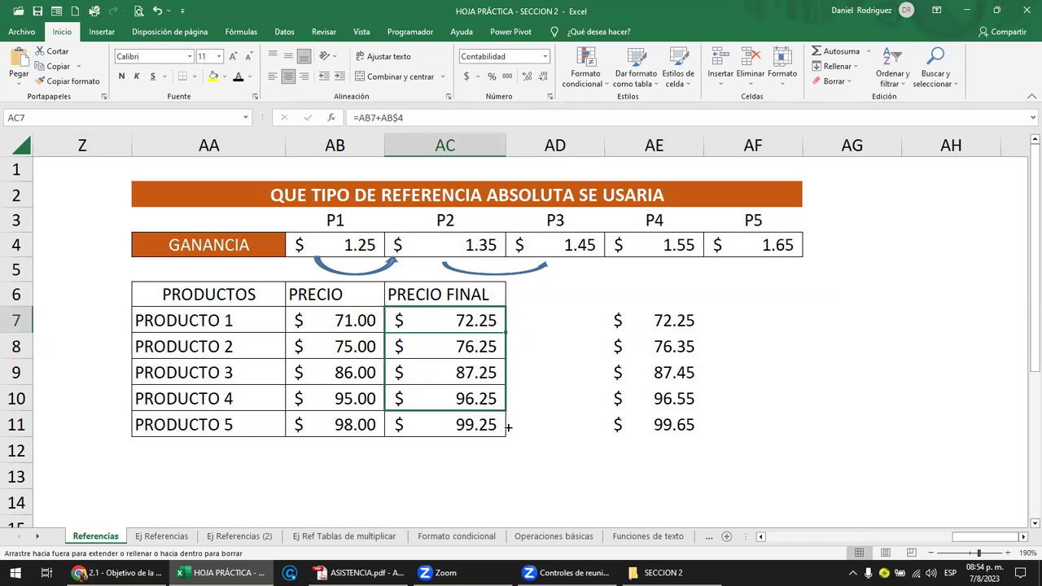
pyautogui.moveTo(506, 329); pyautogui.dragTo(514, 428)
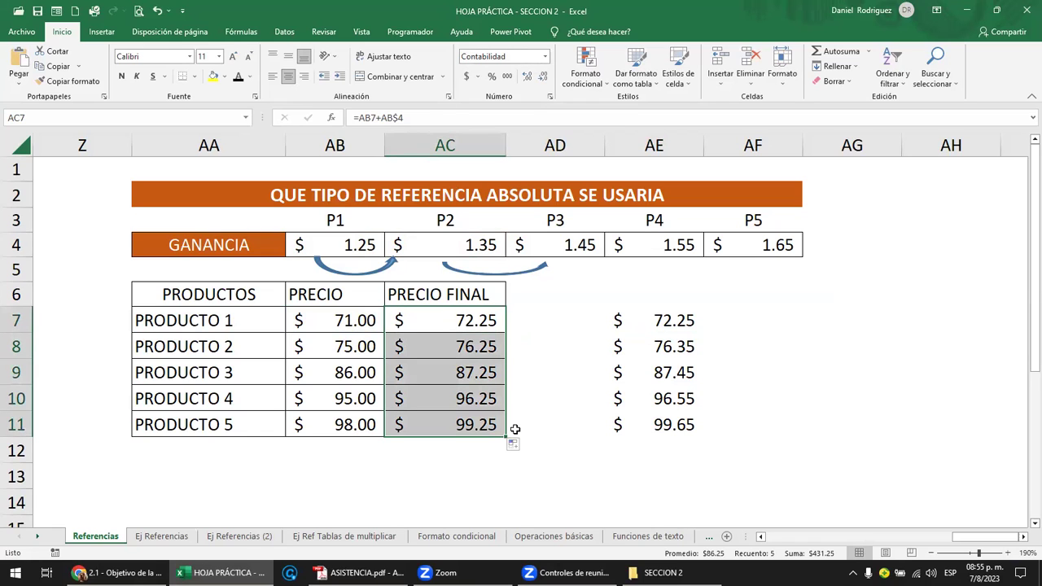
# Edit AC7's formula back to =AB7+$AB4.
pyautogui.doubleClick(503, 324)
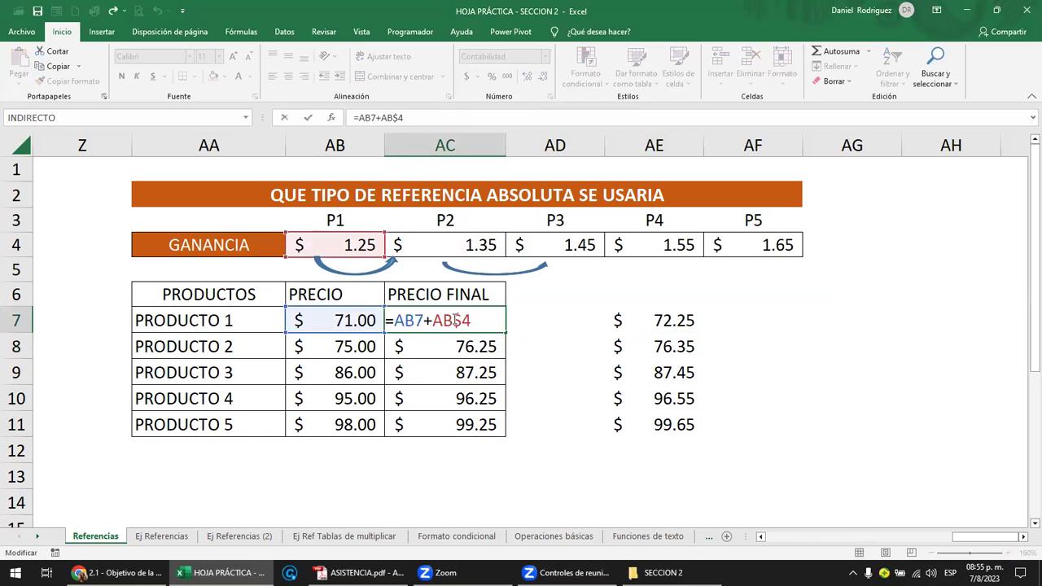
pyautogui.press('Delete')
pyautogui.write('$')
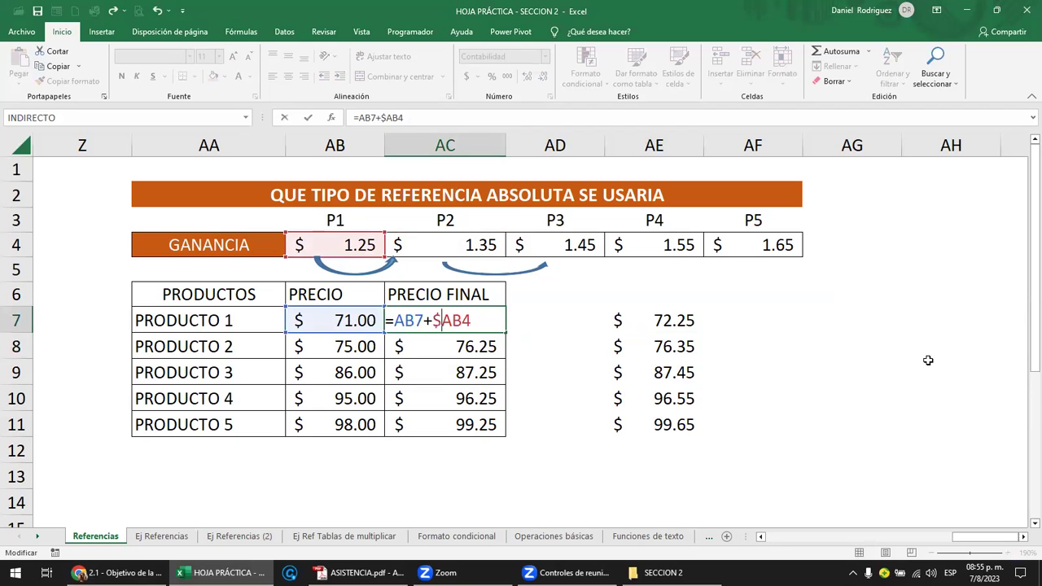
pyautogui.press('Return')
pyautogui.click(477, 317)
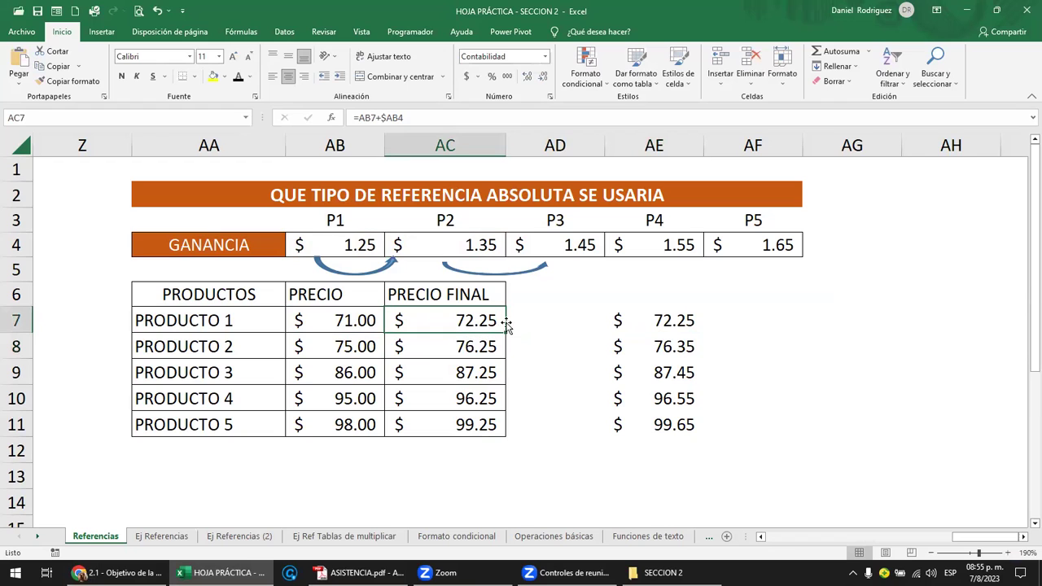
# Fill AC7's formula down to AC11 and review it.
pyautogui.moveTo(506, 329); pyautogui.dragTo(505, 435)
pyautogui.doubleClick(458, 323)
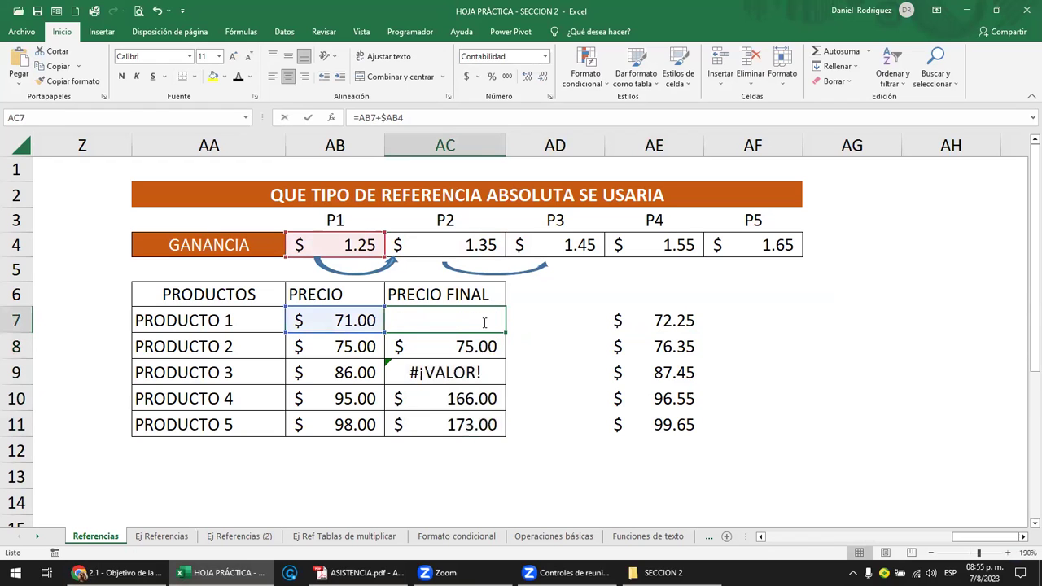
pyautogui.press('Escape')
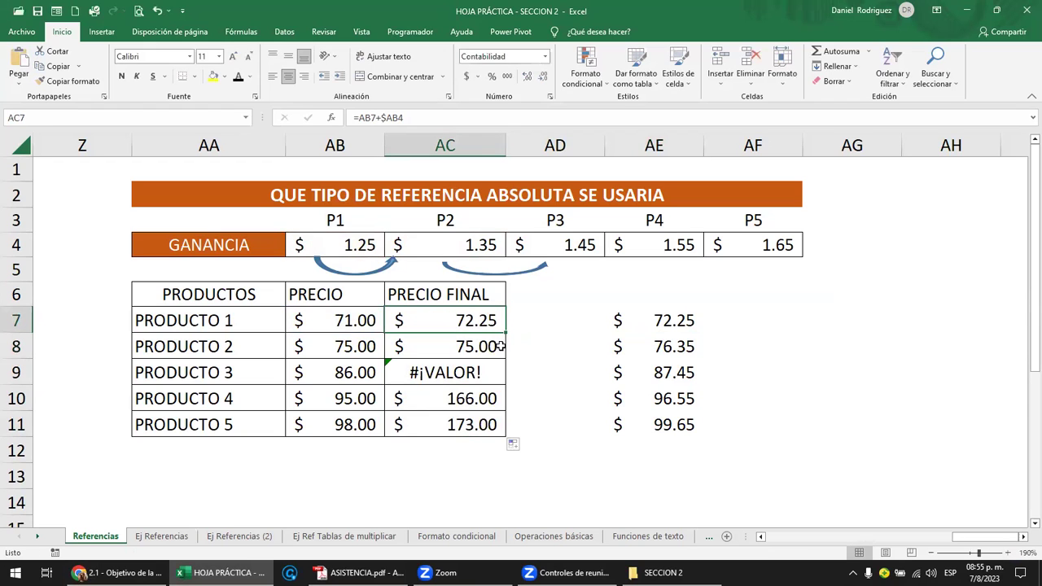
pyautogui.moveTo(673, 346); pyautogui.dragTo(675, 372)
# Restore AC7 to =AB7+AB$4, fill it down to PRODUCTO 5, and review the $4.
pyautogui.doubleClick(481, 320)
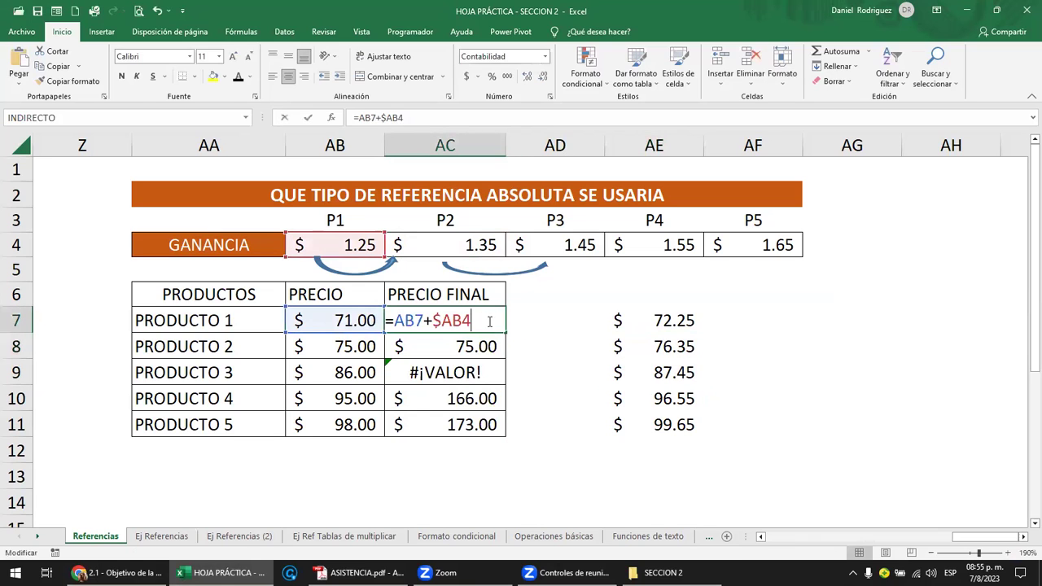
pyautogui.click(440, 321)
pyautogui.press('BackSpace')
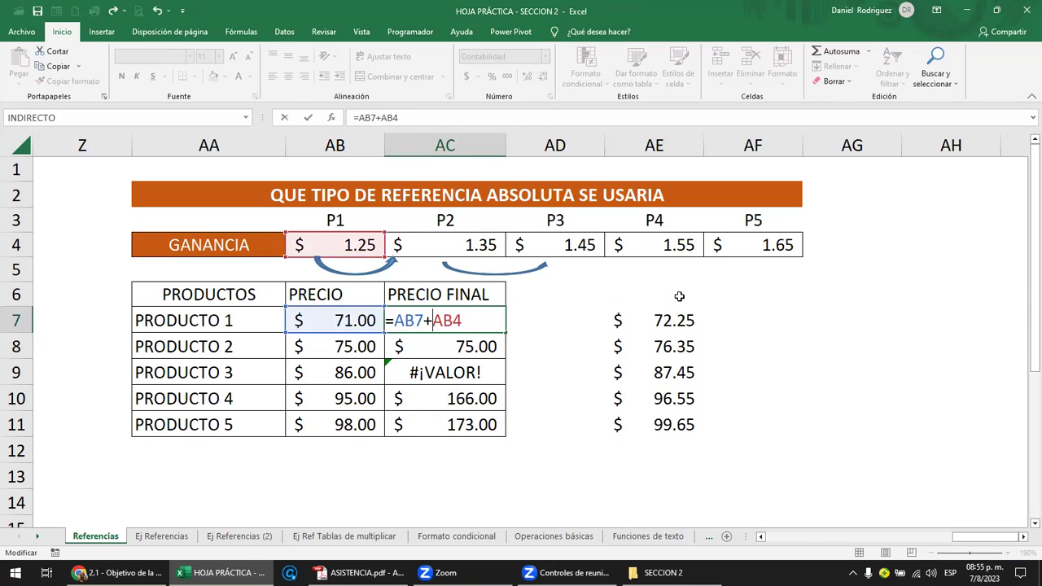
pyautogui.write('$')
pyautogui.hotkey('ctrl', 'Return')
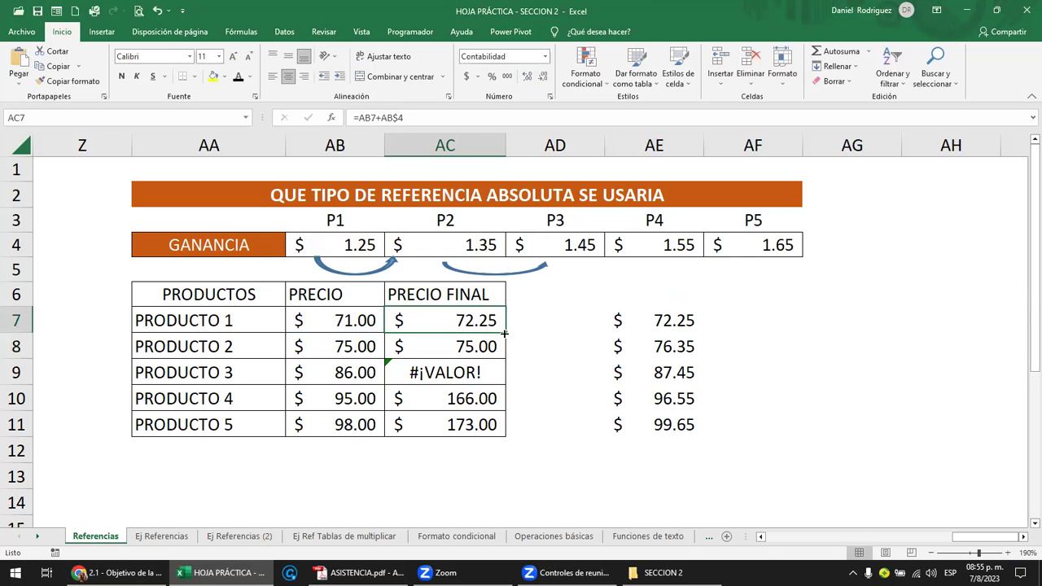
pyautogui.moveTo(504, 333); pyautogui.dragTo(504, 434)
pyautogui.click(492, 399)
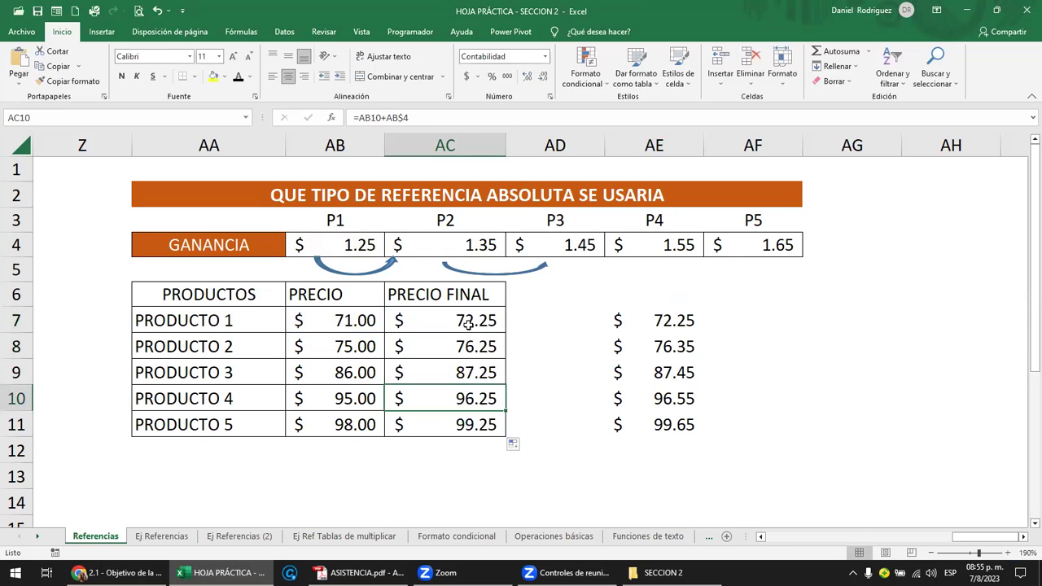
pyautogui.doubleClick(468, 324)
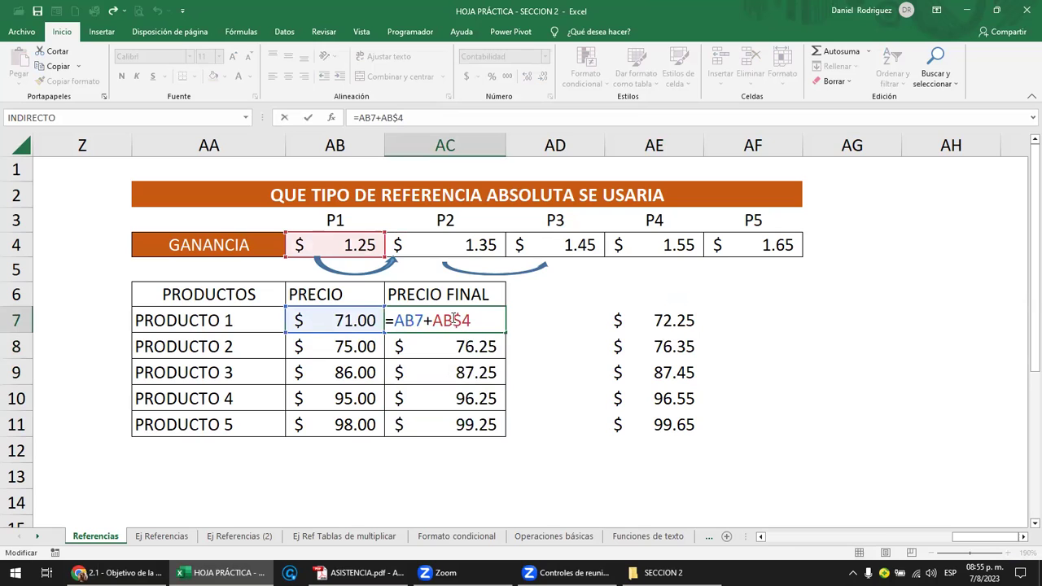
pyautogui.moveTo(456, 320)
pyautogui.mouseDown()
pyautogui.moveTo(472, 319)
pyautogui.moveTo(432, 321)
pyautogui.mouseUp()
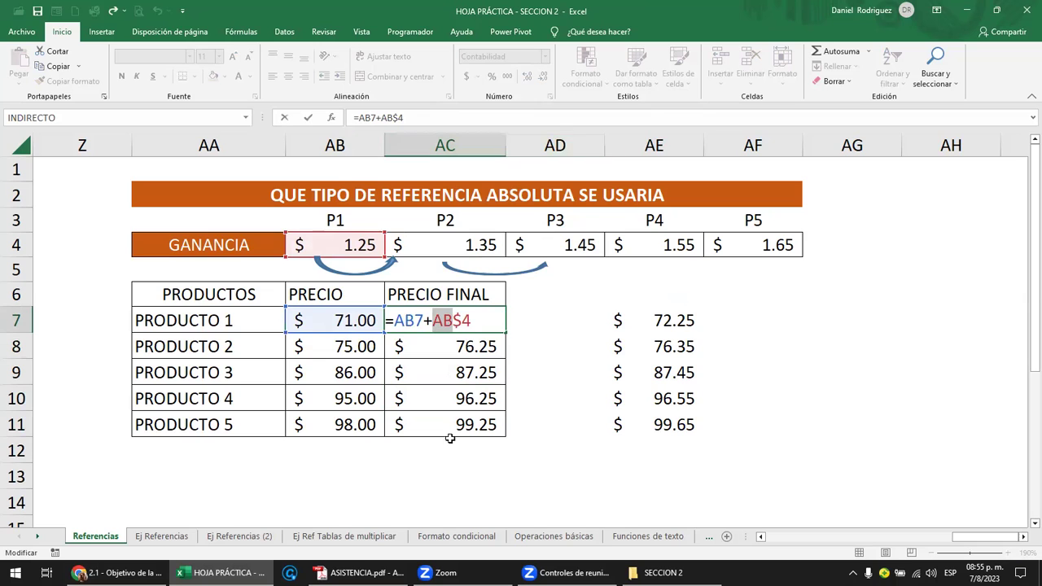
# Extend the product list with PRODUCTO 6 and PRODUCTO 7.
pyautogui.click(232, 430)
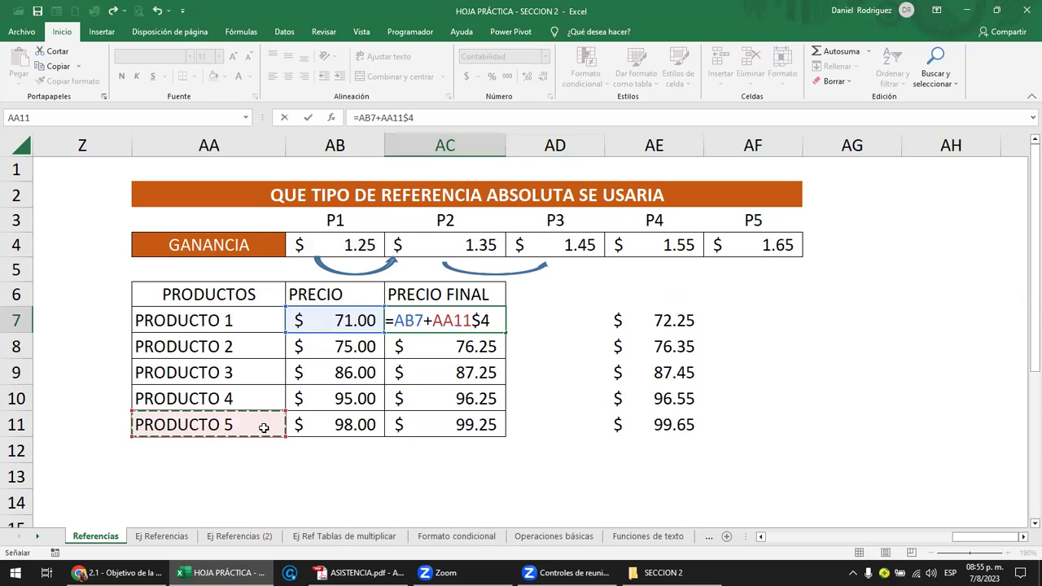
pyautogui.press('Escape')
pyautogui.click(281, 431)
pyautogui.moveTo(284, 437); pyautogui.dragTo(286, 482)
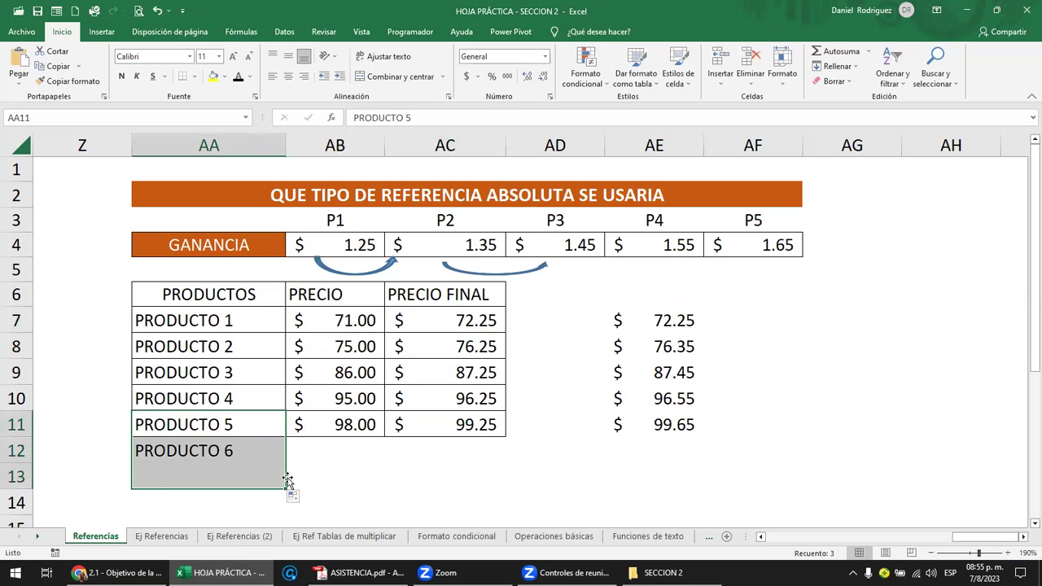
# Enter prices 58 and 60 for PRODUCTO 6 and 7, clearing AC12:AC13.
pyautogui.click(342, 455)
pyautogui.write('58')
pyautogui.press('Return')
pyautogui.write('60')
pyautogui.press('Return')
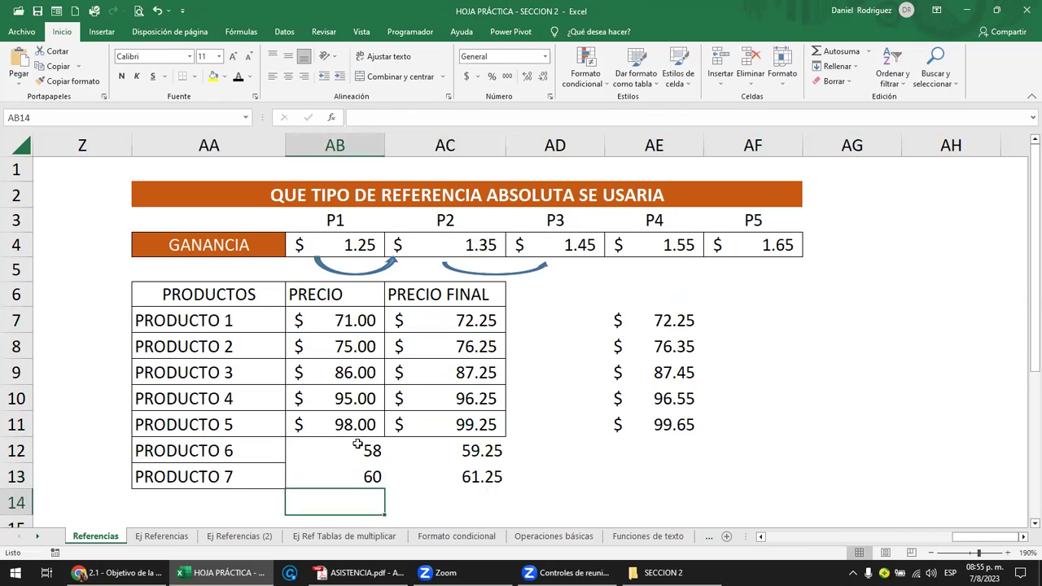
pyautogui.press('Up')
pyautogui.press('Up')
pyautogui.press('Right')
pyautogui.press('Delete')
pyautogui.press('Down')
pyautogui.press('Delete')
pyautogui.press('Up')
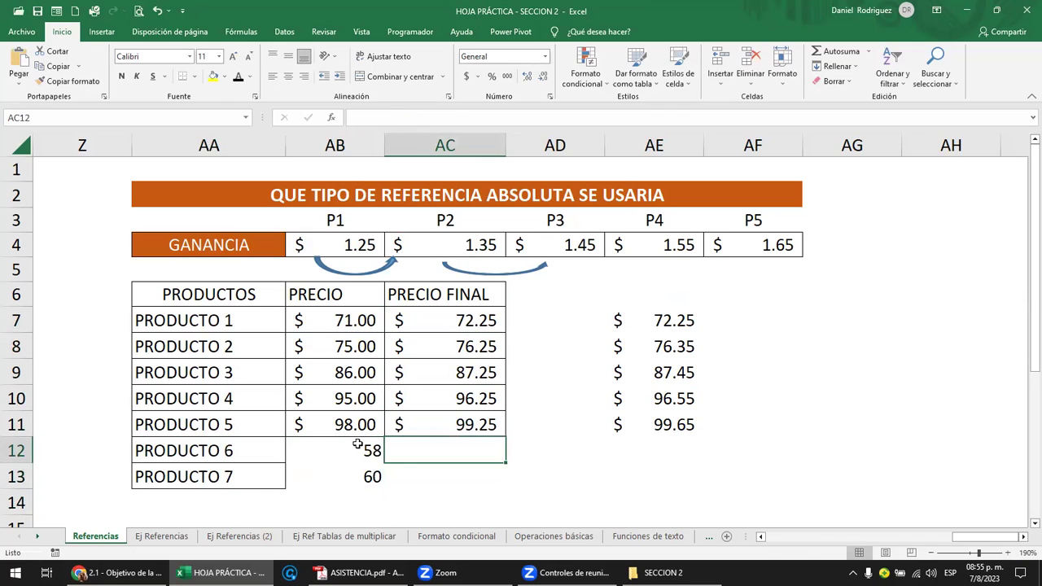
# Fill the final-price formula down to PRODUCTO 7 and copy the PRODUCTO 5 row's formatting onto rows 12–13.
pyautogui.click(448, 425)
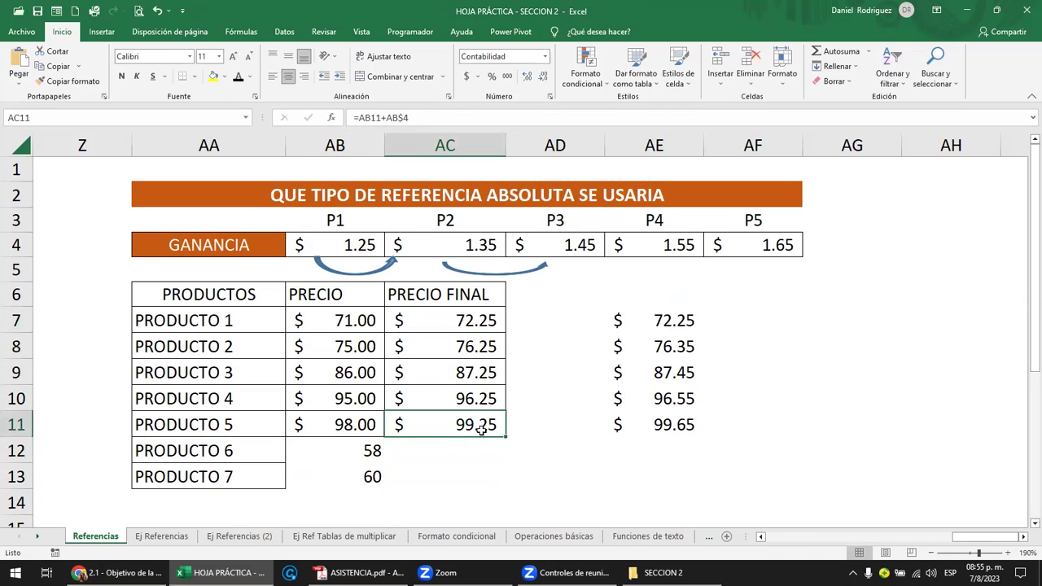
pyautogui.doubleClick(504, 439)
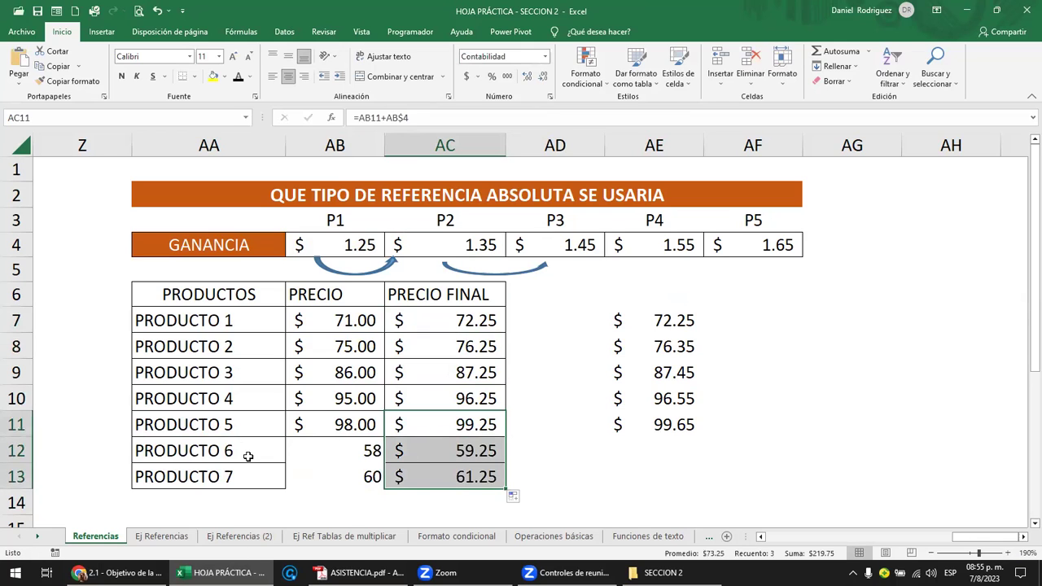
pyautogui.moveTo(206, 428); pyautogui.dragTo(435, 420)
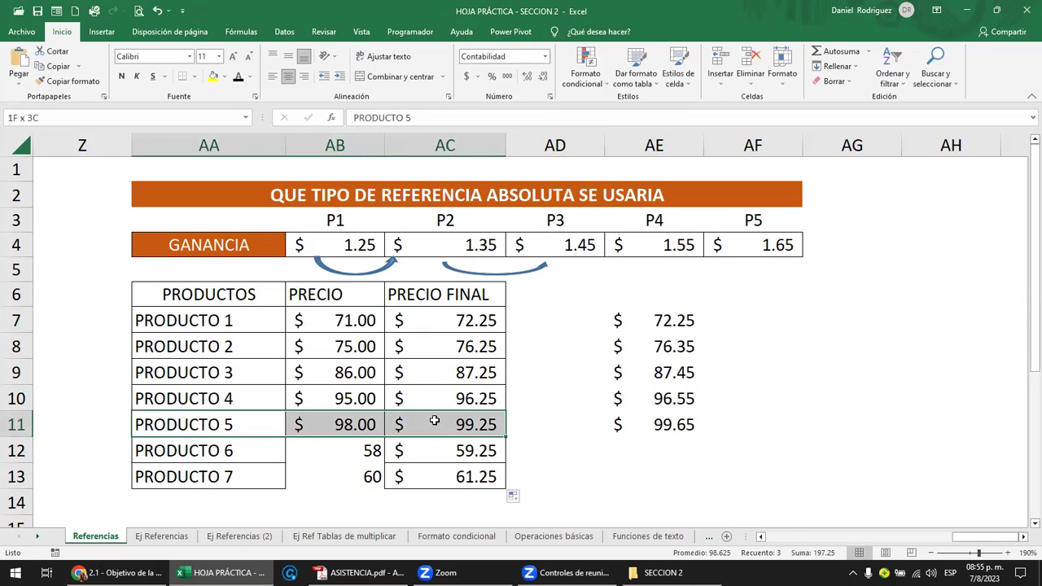
pyautogui.click(68, 80)
pyautogui.moveTo(218, 453); pyautogui.dragTo(411, 472)
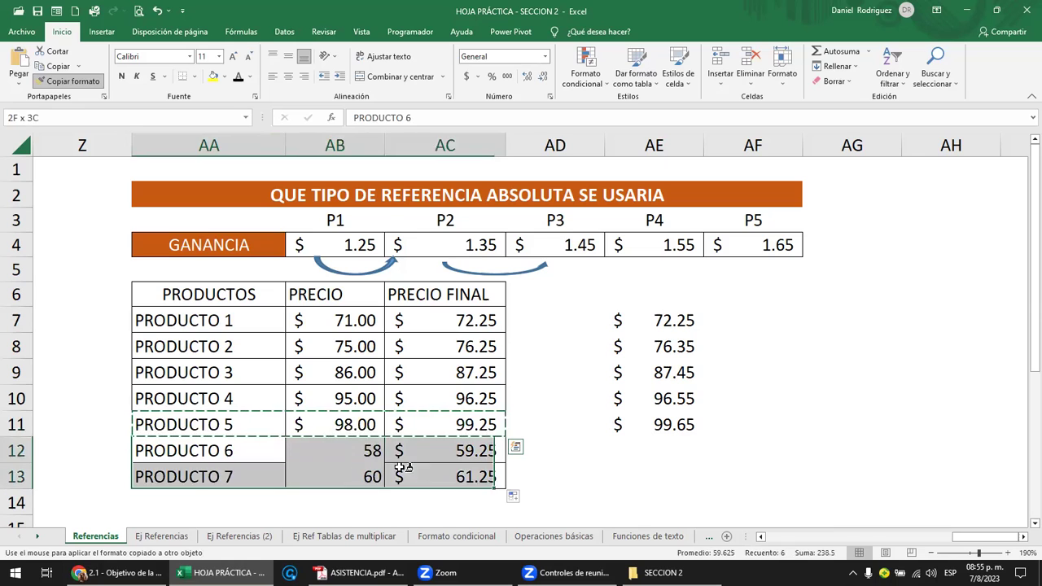
pyautogui.click(569, 468)
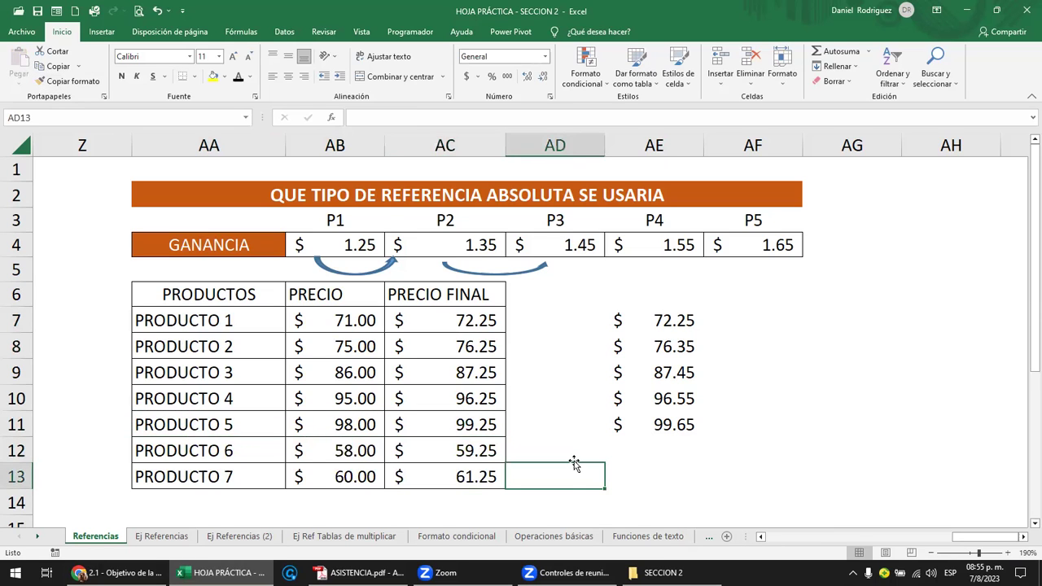
pyautogui.click(658, 314)
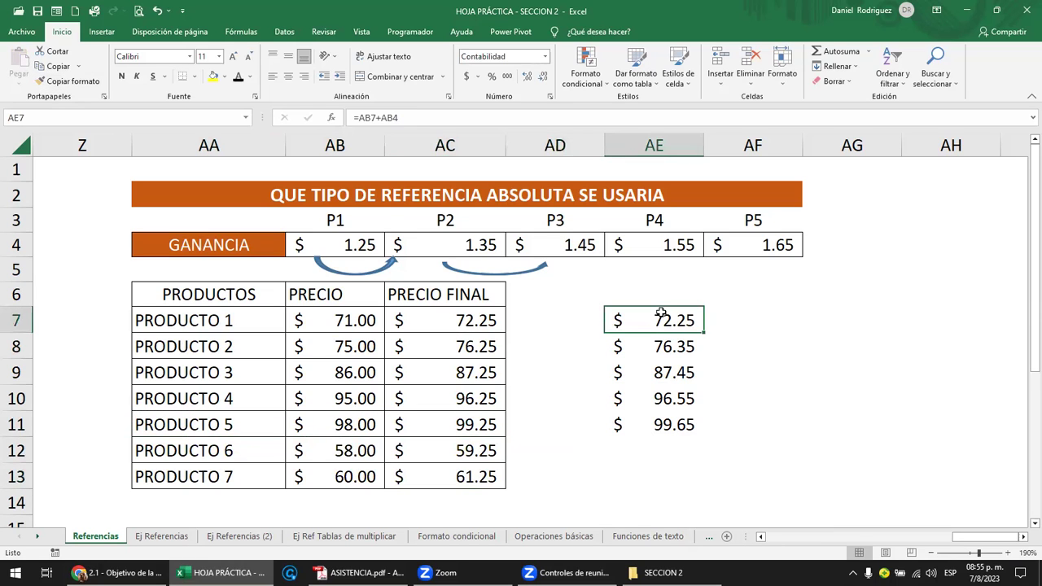
pyautogui.click(370, 272)
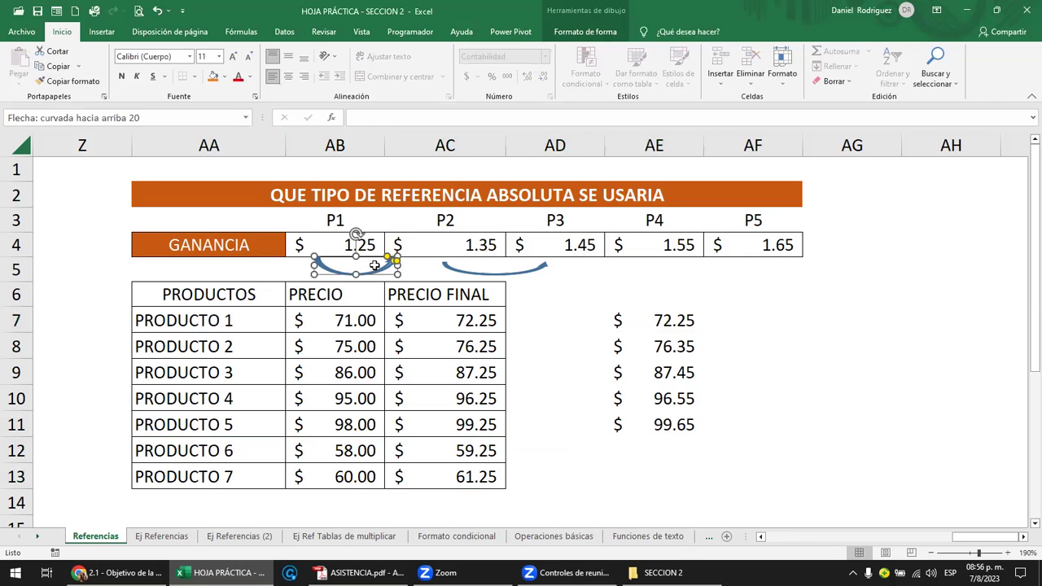
pyautogui.moveTo(331, 147); pyautogui.dragTo(412, 143)
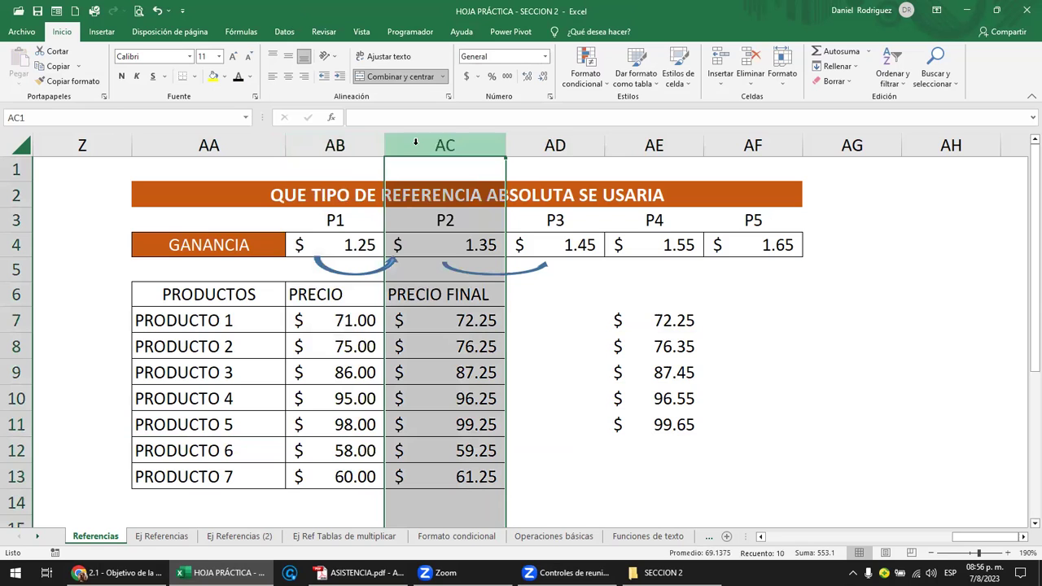
pyautogui.click(521, 144)
pyautogui.click(330, 144)
pyautogui.click(333, 145)
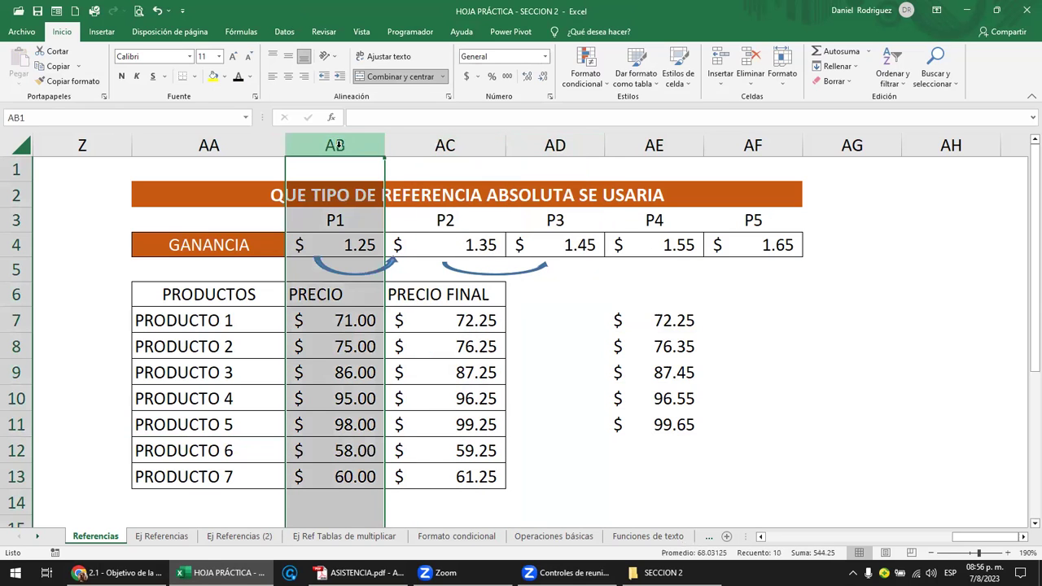
pyautogui.click(439, 144)
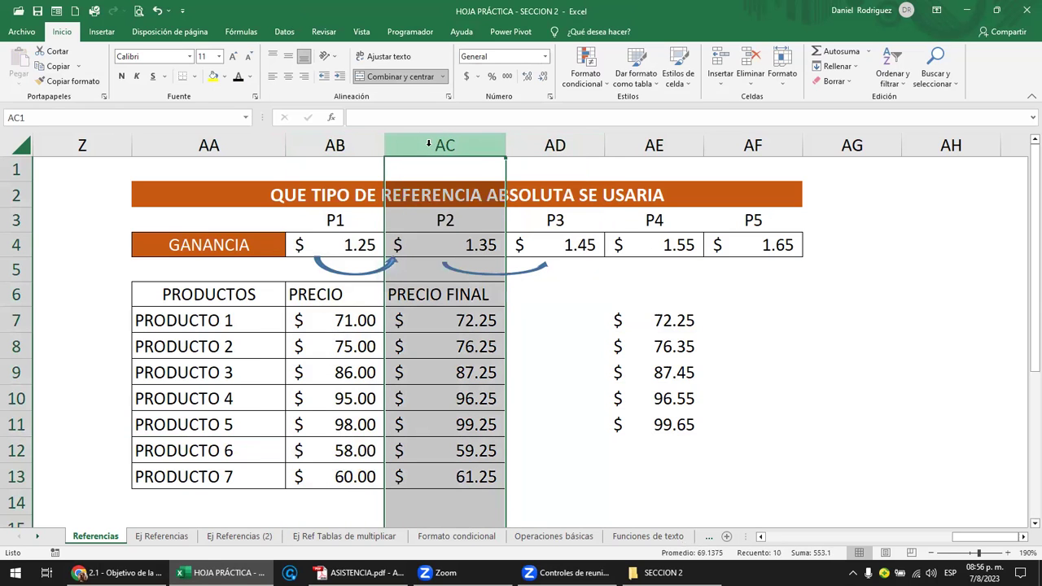
pyautogui.click(449, 325)
pyautogui.click(449, 325)
pyautogui.doubleClick(451, 325)
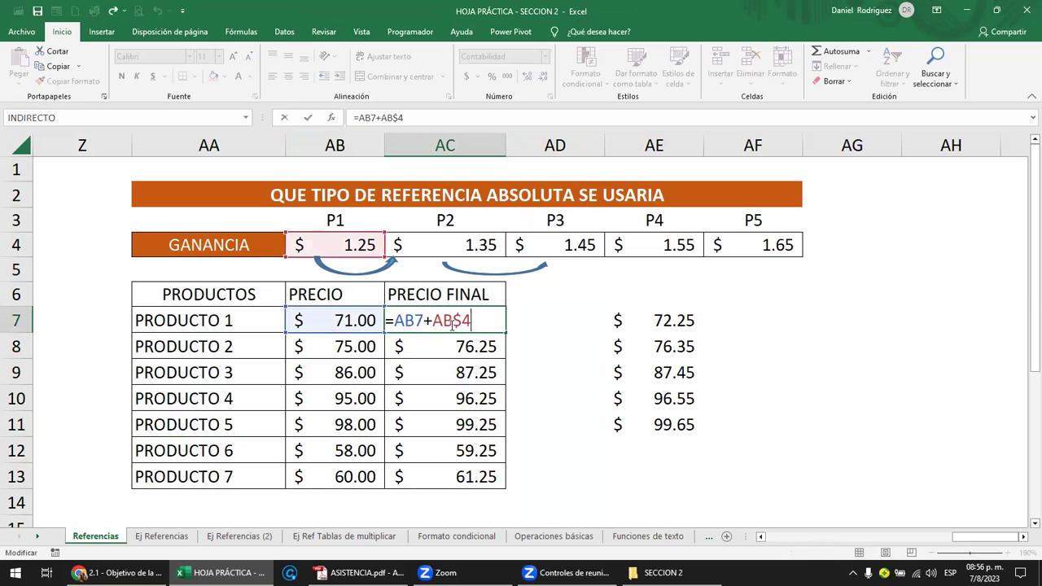
pyautogui.moveTo(436, 321); pyautogui.dragTo(452, 320)
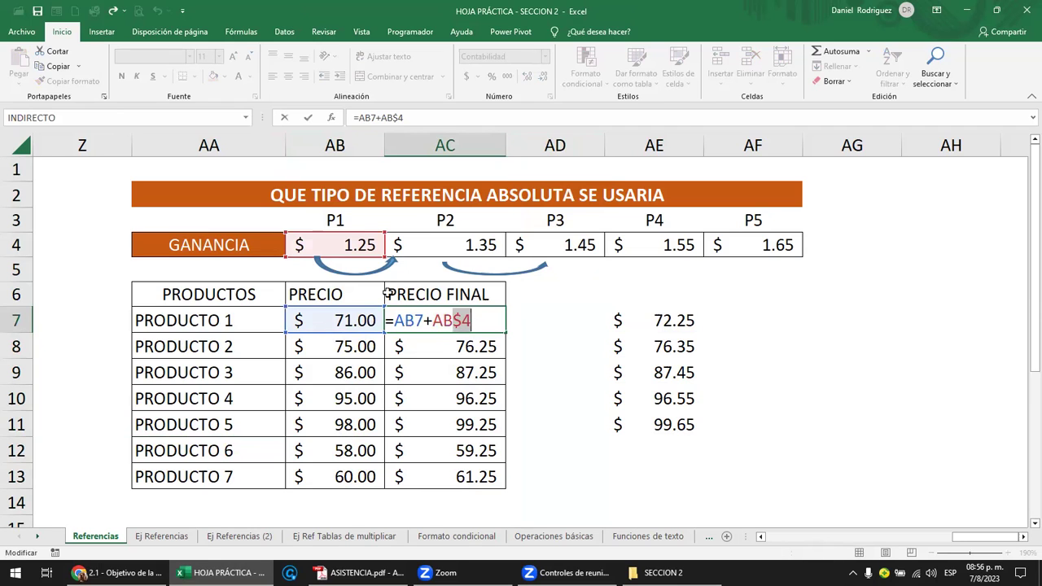
pyautogui.press('Escape')
pyautogui.moveTo(340, 244); pyautogui.dragTo(736, 244)
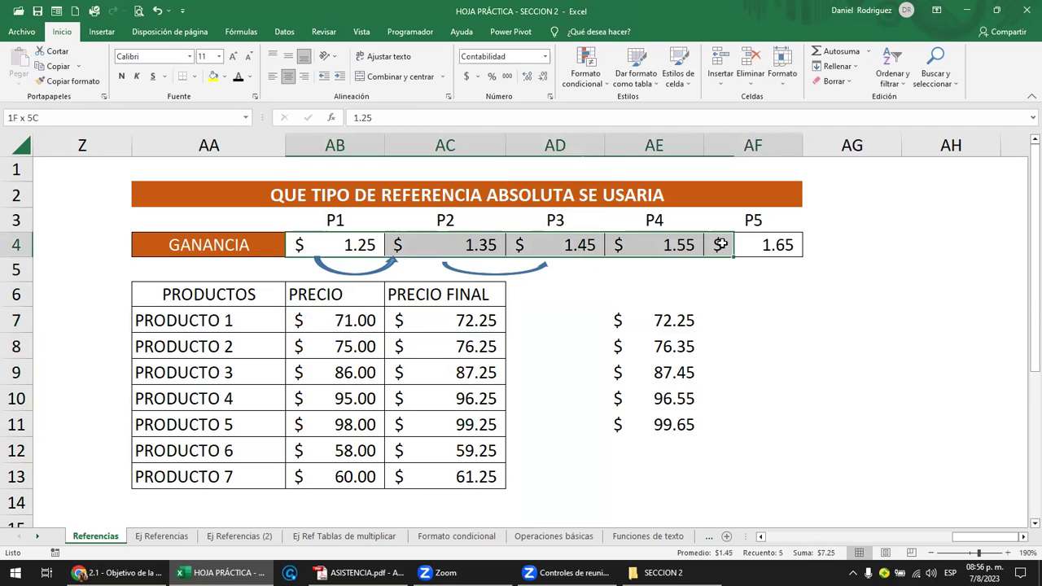
# Inspect AC7's formula, then fill the P1 GANANCIA cell AB4 with yellow.
pyautogui.moveTo(639, 270); pyautogui.dragTo(553, 285)
pyautogui.click(555, 289)
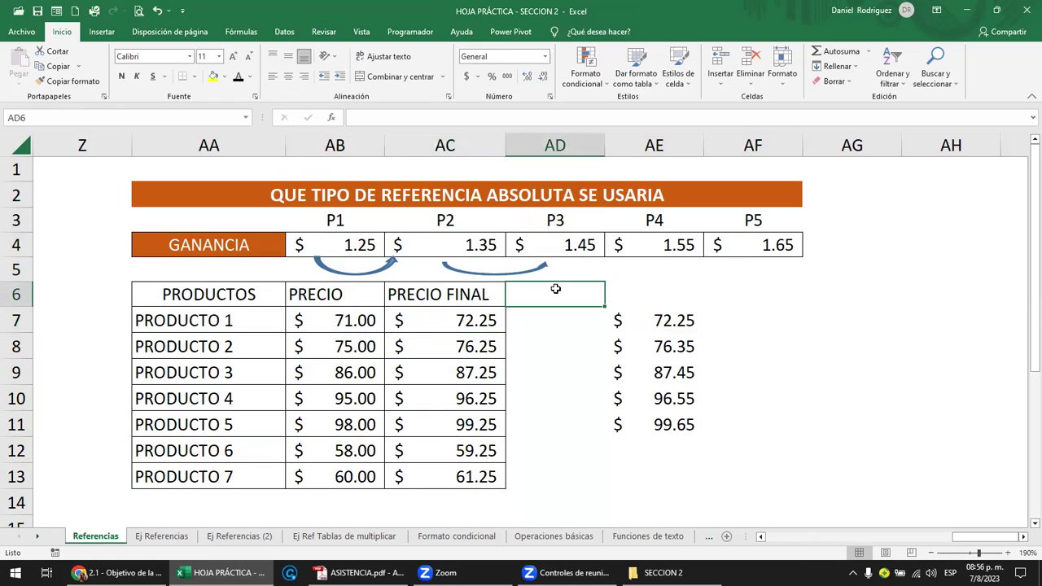
pyautogui.click(452, 319)
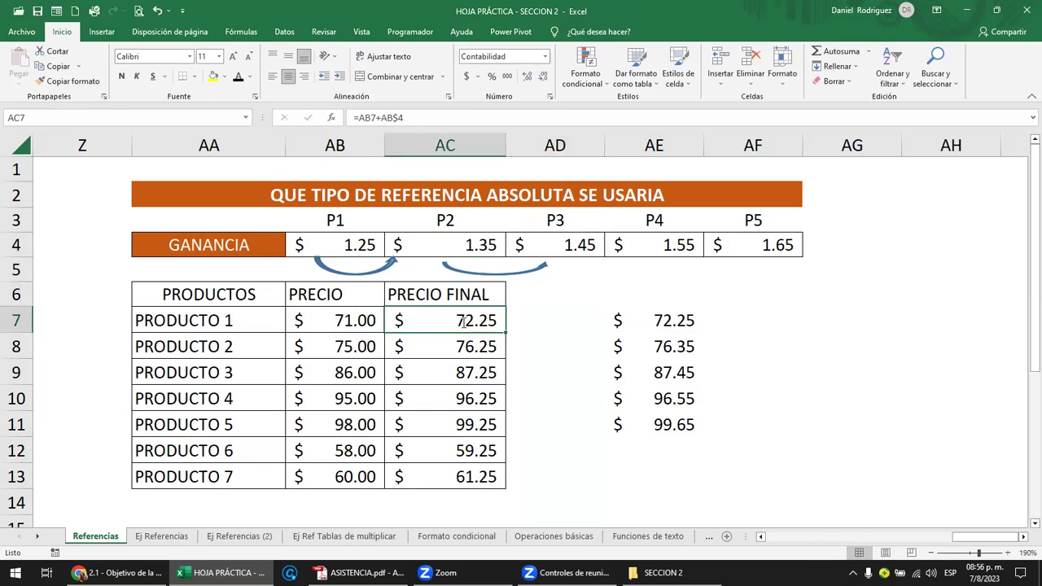
pyautogui.doubleClick(450, 322)
pyautogui.click(453, 321)
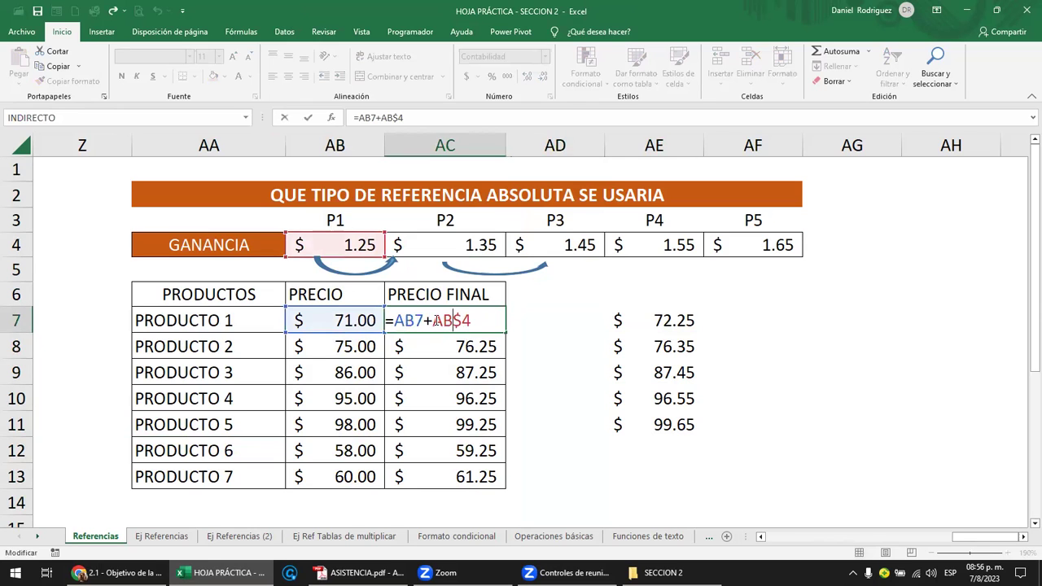
pyautogui.click(554, 310)
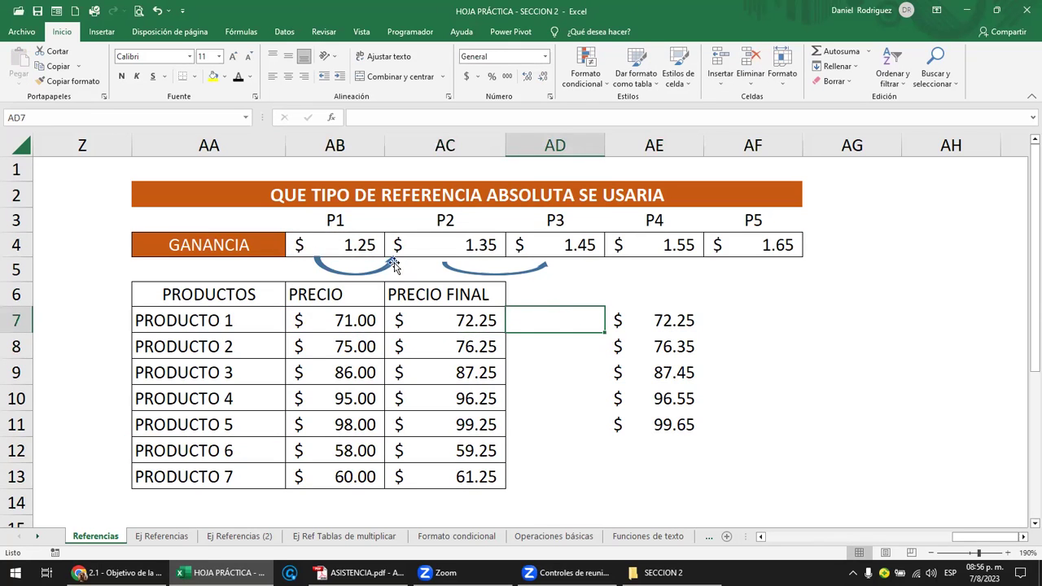
pyautogui.click(354, 245)
pyautogui.click(212, 76)
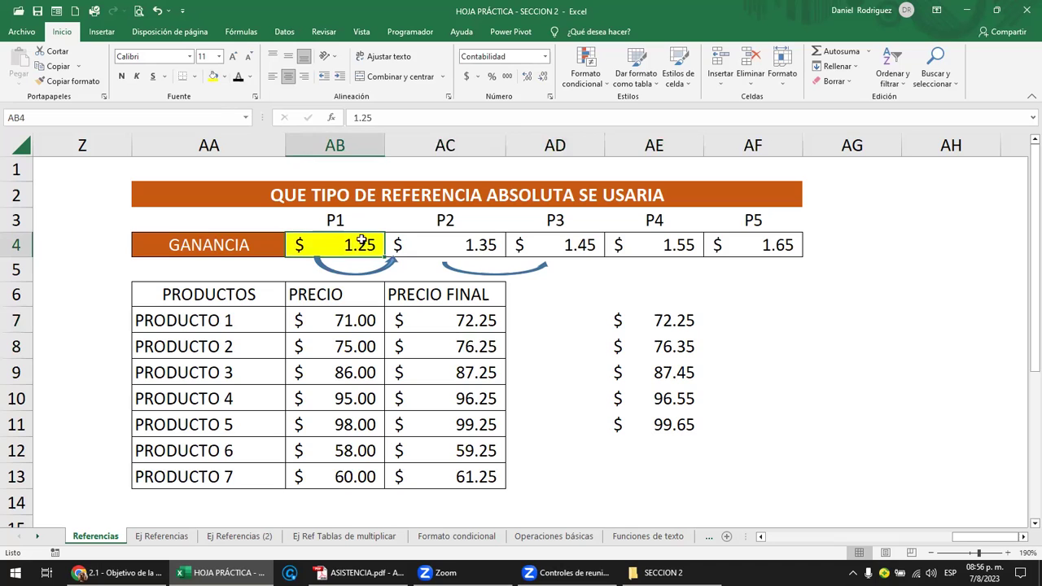
# Change AC7's formula to =AB7+AB$4 using the mixed reference AB$4.
pyautogui.click(469, 325)
pyautogui.press('F2')
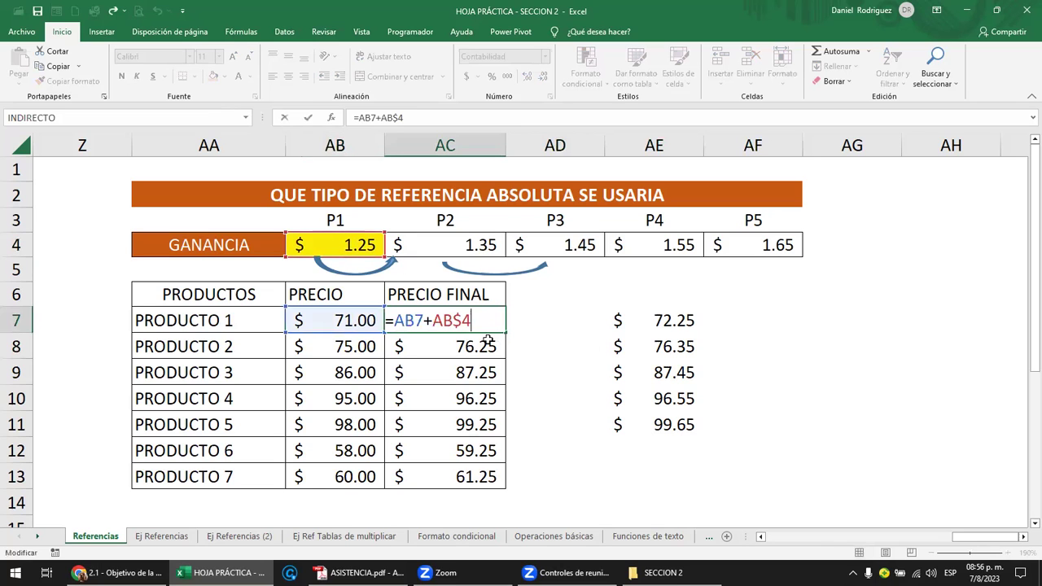
pyautogui.press('F4')
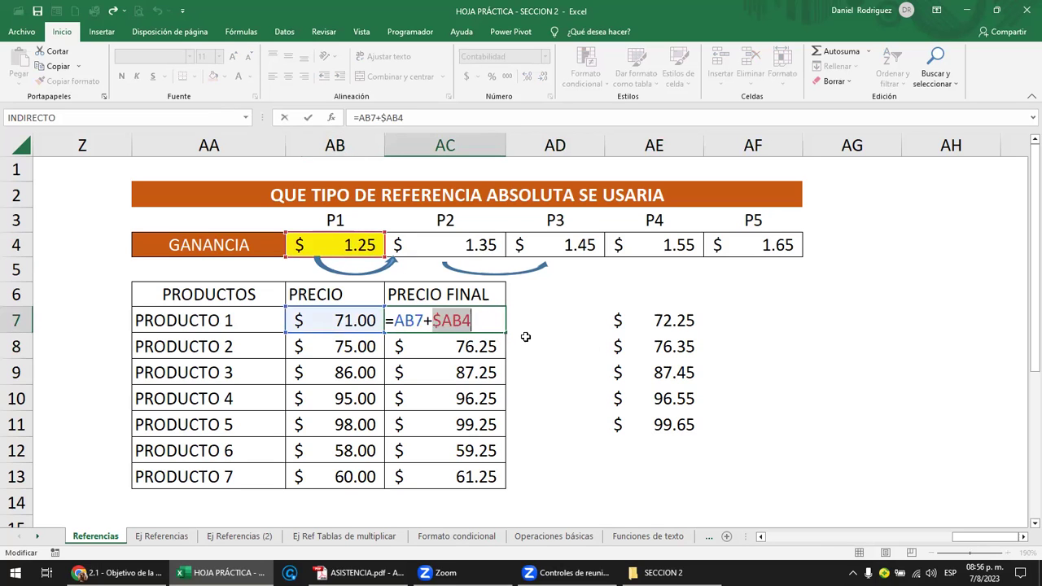
pyautogui.press('F4')
pyautogui.press('F4')
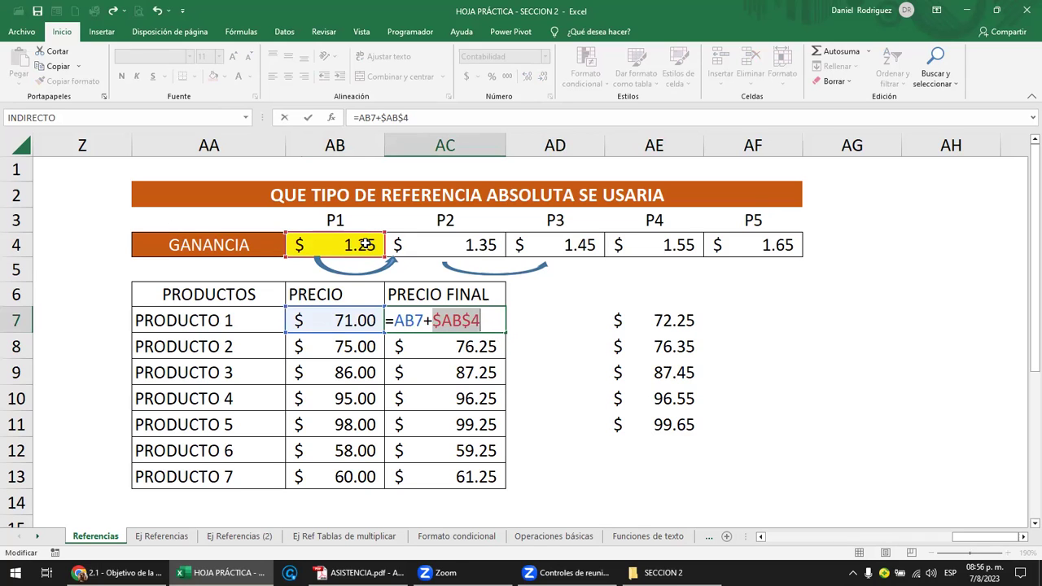
pyautogui.press('F4')
pyautogui.hotkey('ctrl', 'Return')
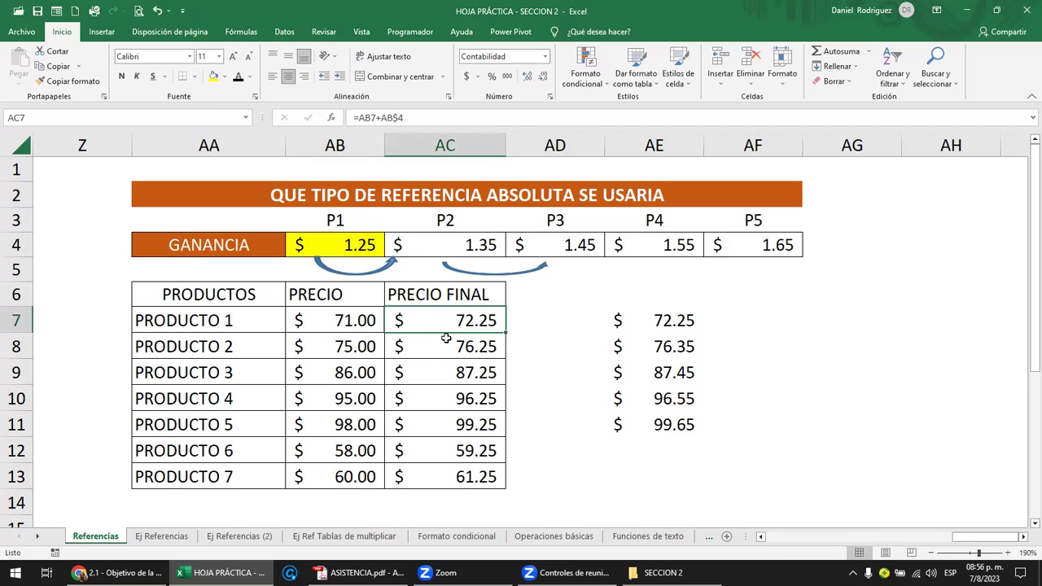
# Check that PRODUCTO 6 and 7 final prices use AB$4, reading 59.25 and 61.25.
pyautogui.moveTo(333, 246); pyautogui.dragTo(738, 245)
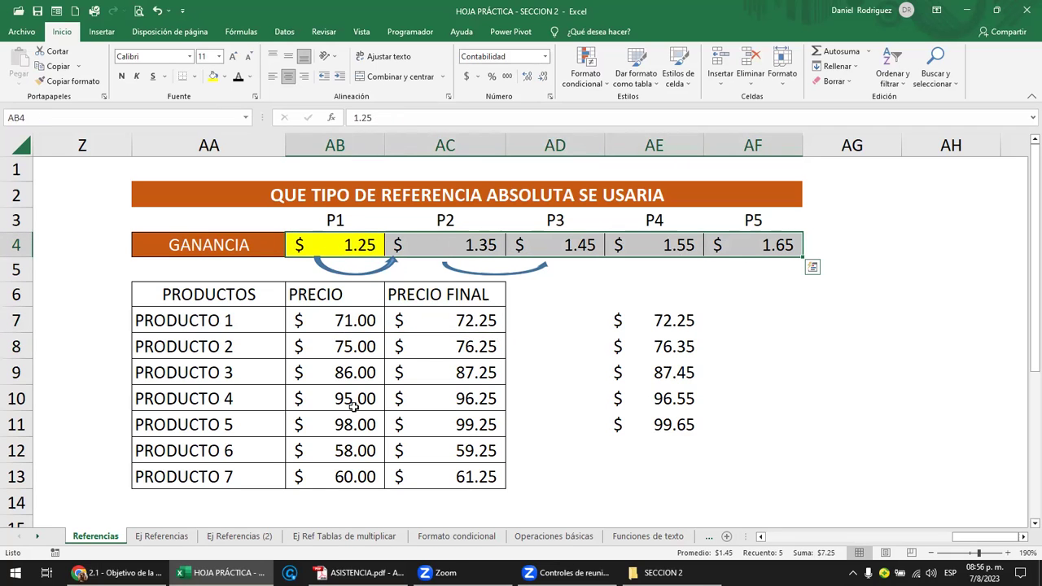
pyautogui.click(496, 463)
pyautogui.doubleClick(500, 465)
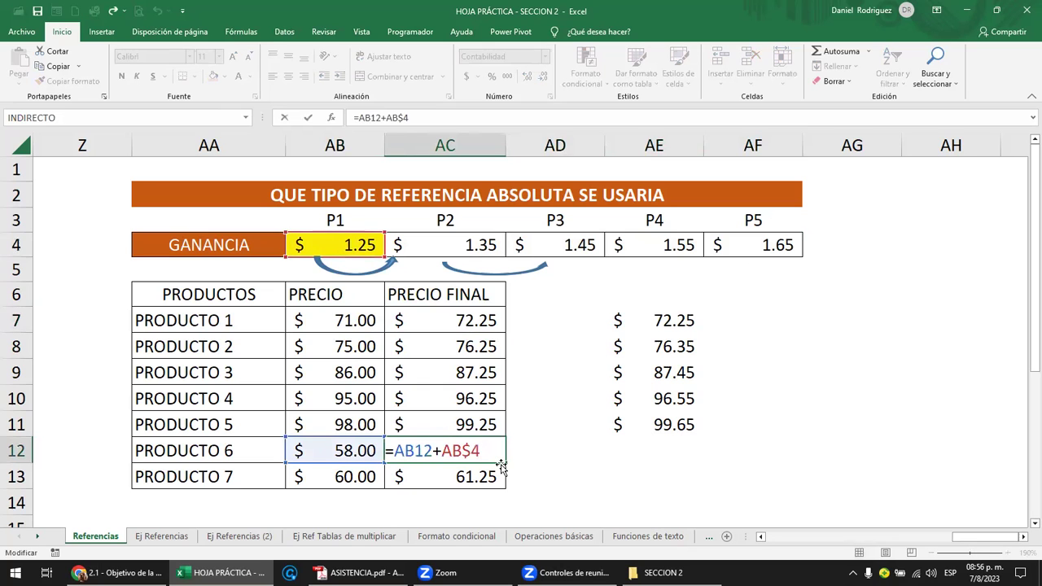
pyautogui.click(482, 479)
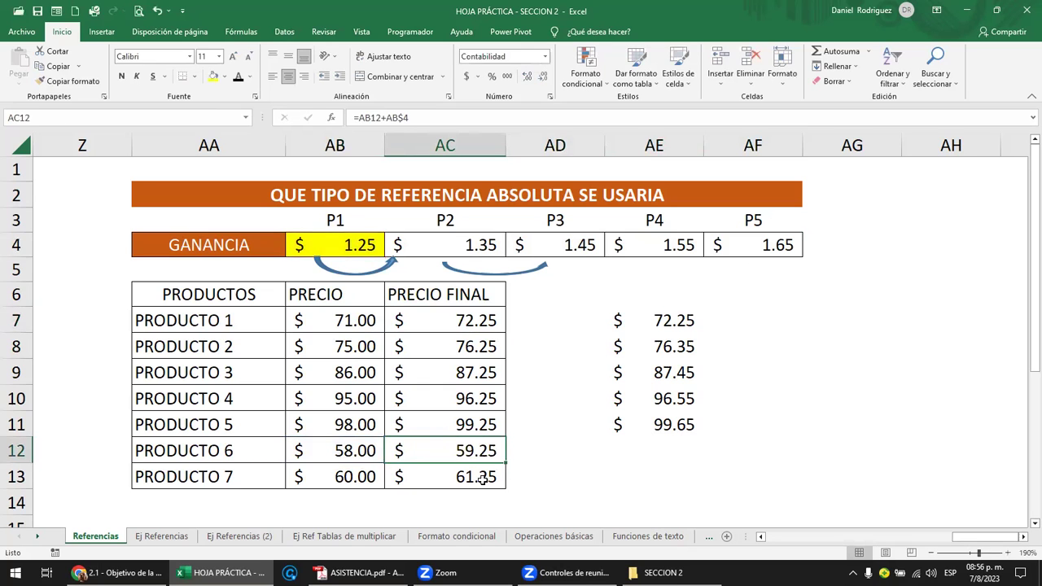
pyautogui.doubleClick(482, 479)
pyautogui.press('Escape')
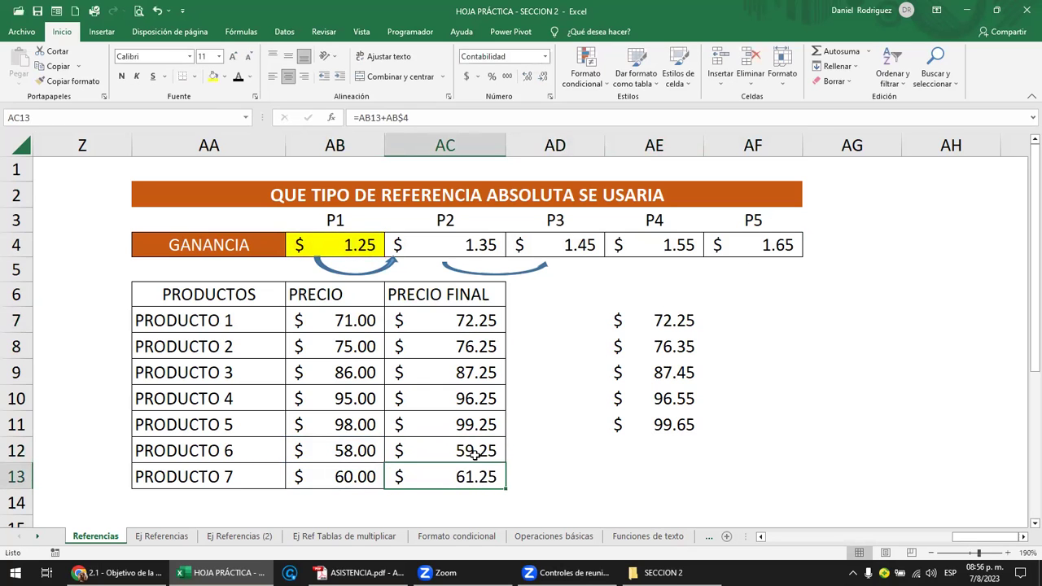
pyautogui.moveTo(337, 228)
pyautogui.mouseDown()
pyautogui.moveTo(341, 245)
pyautogui.moveTo(752, 244)
pyautogui.mouseUp()
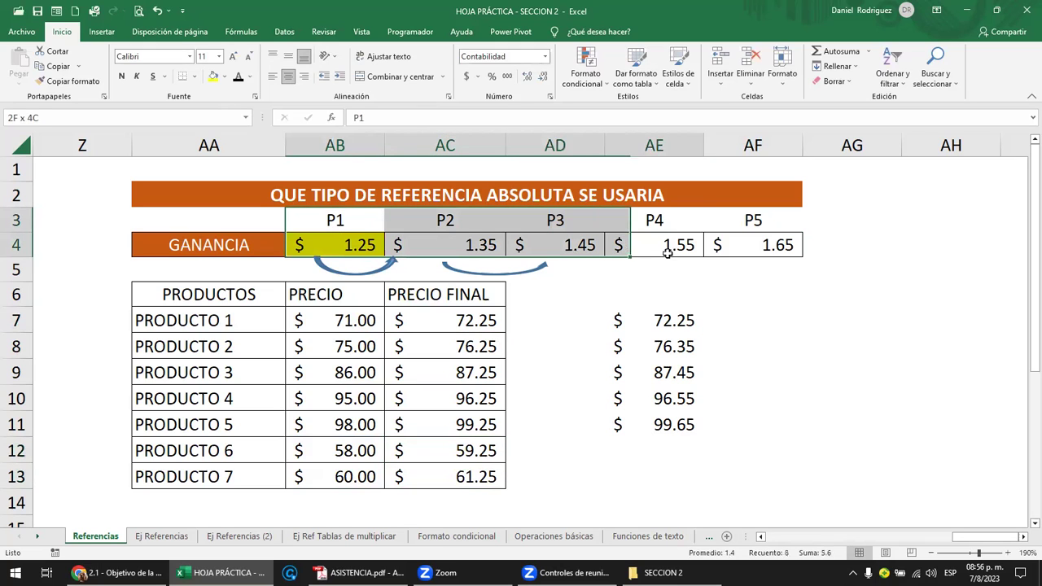
pyautogui.moveTo(220, 481); pyautogui.dragTo(231, 456)
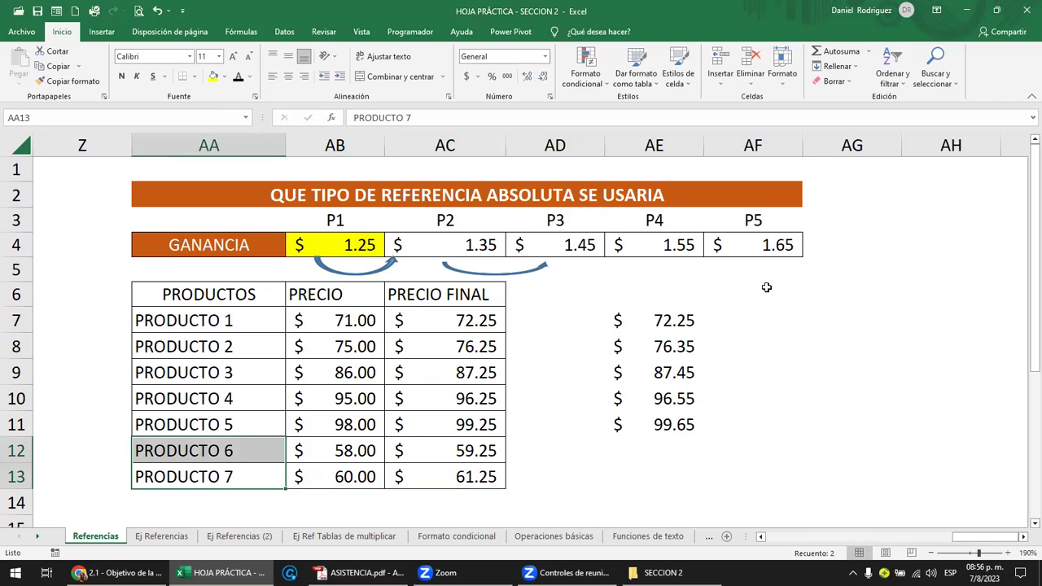
# Add period headers P6 in AG3 and P7 in AH3.
pyautogui.click(832, 224)
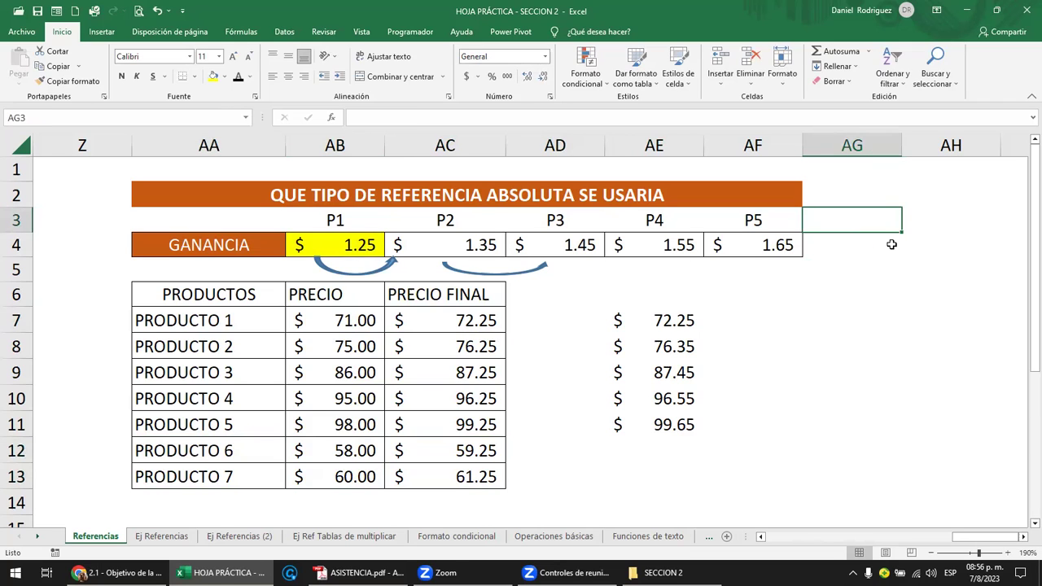
pyautogui.write('P6')
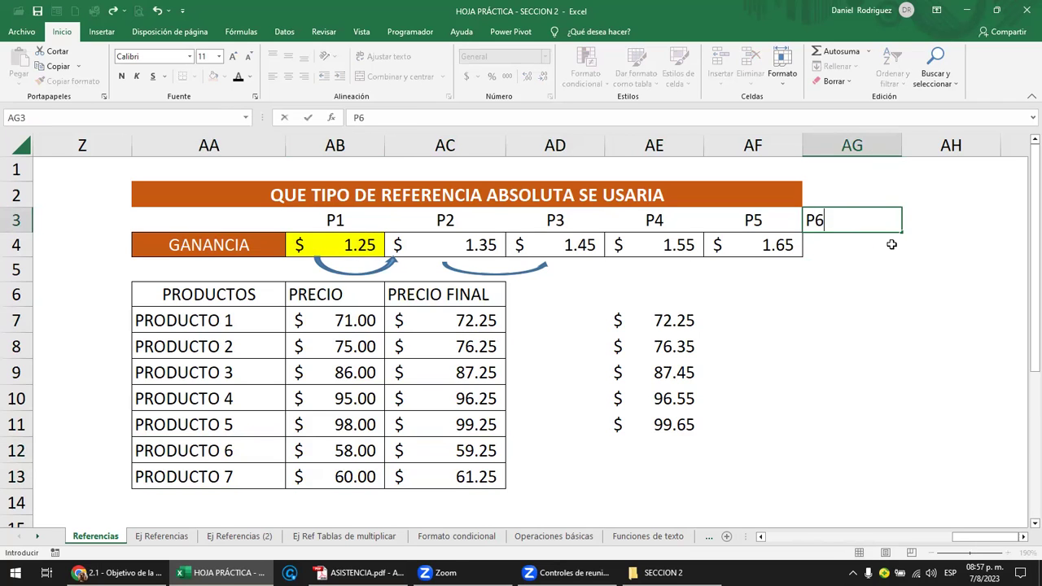
pyautogui.press('Tab')
pyautogui.write('P')
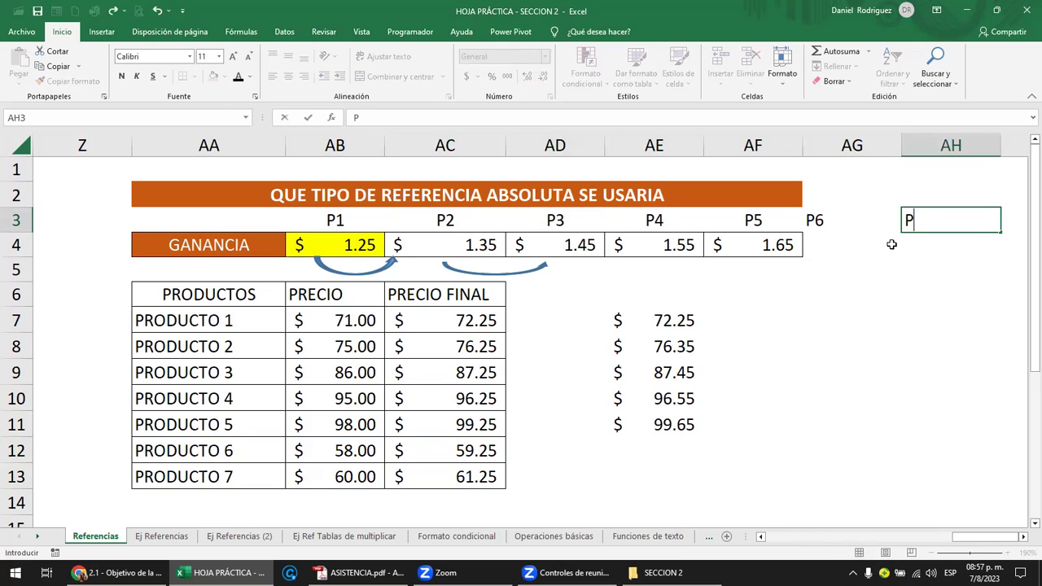
pyautogui.press('Return')
# Enter profit values 2 under P6 and 3 under P7, then inspect AC12's formula.
pyautogui.click(891, 244)
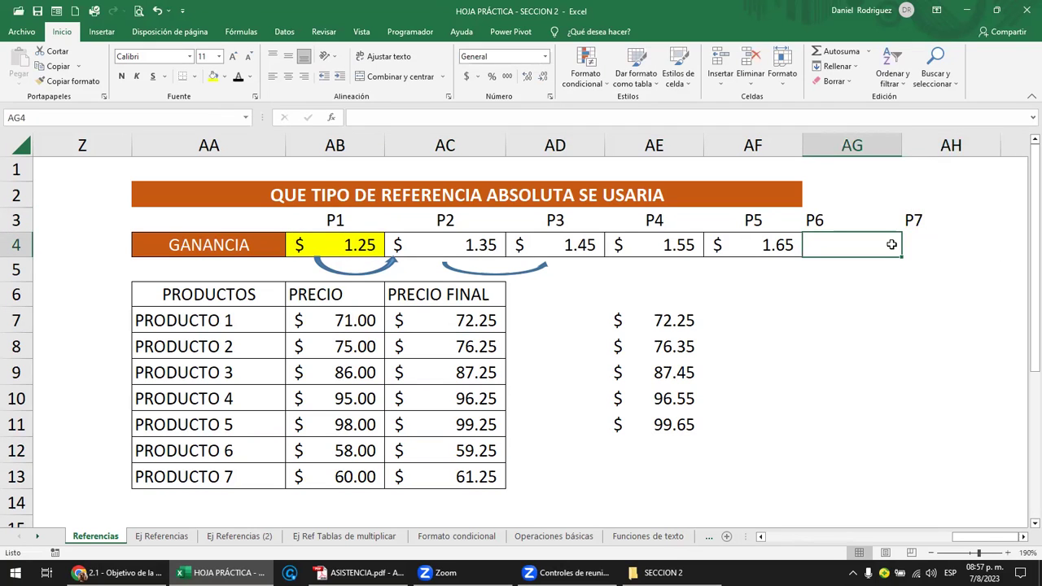
pyautogui.write('2')
pyautogui.press('Tab')
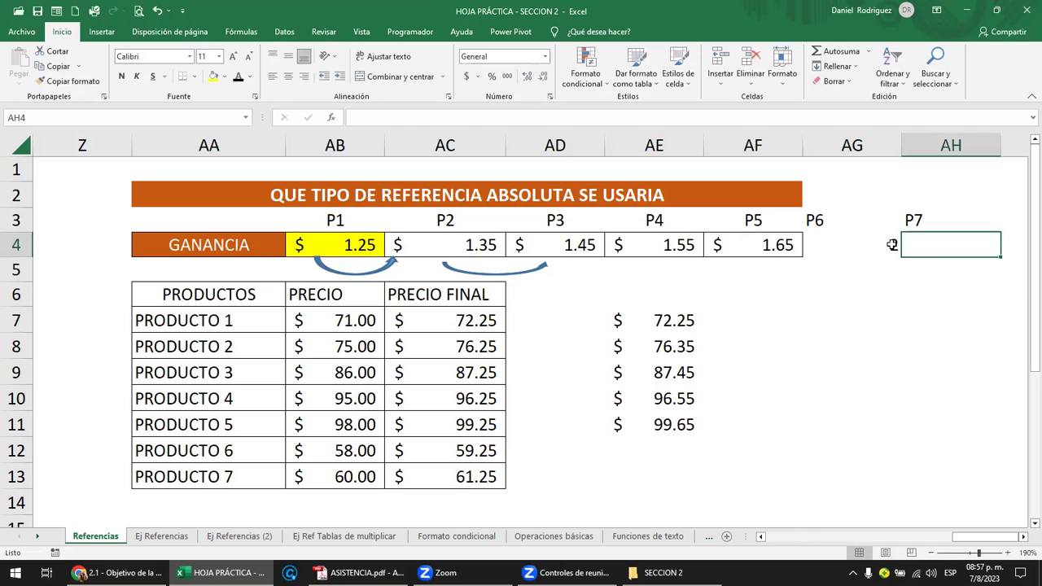
pyautogui.write('3')
pyautogui.press('Return')
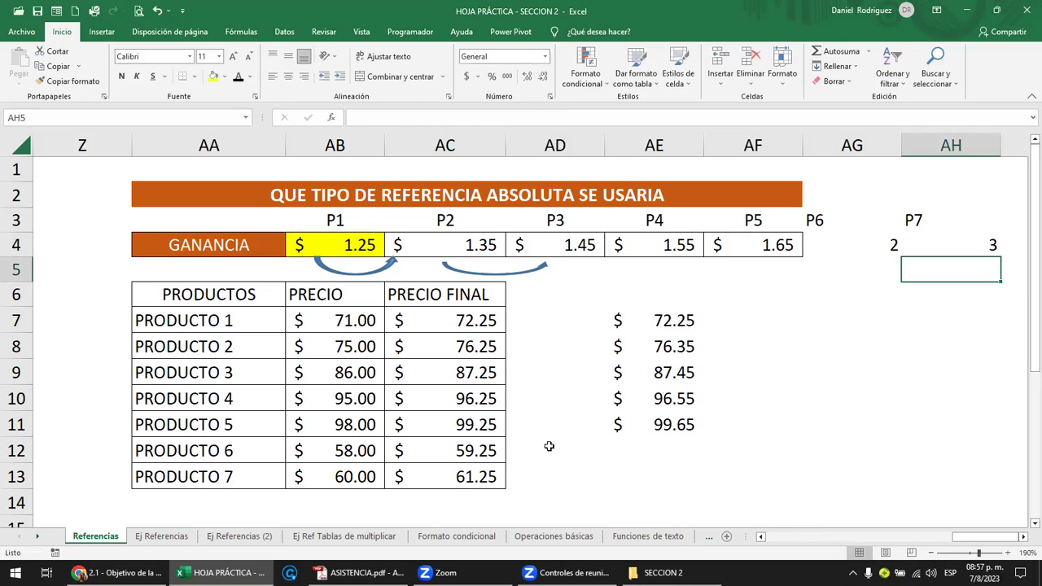
pyautogui.click(481, 450)
pyautogui.doubleClick(480, 450)
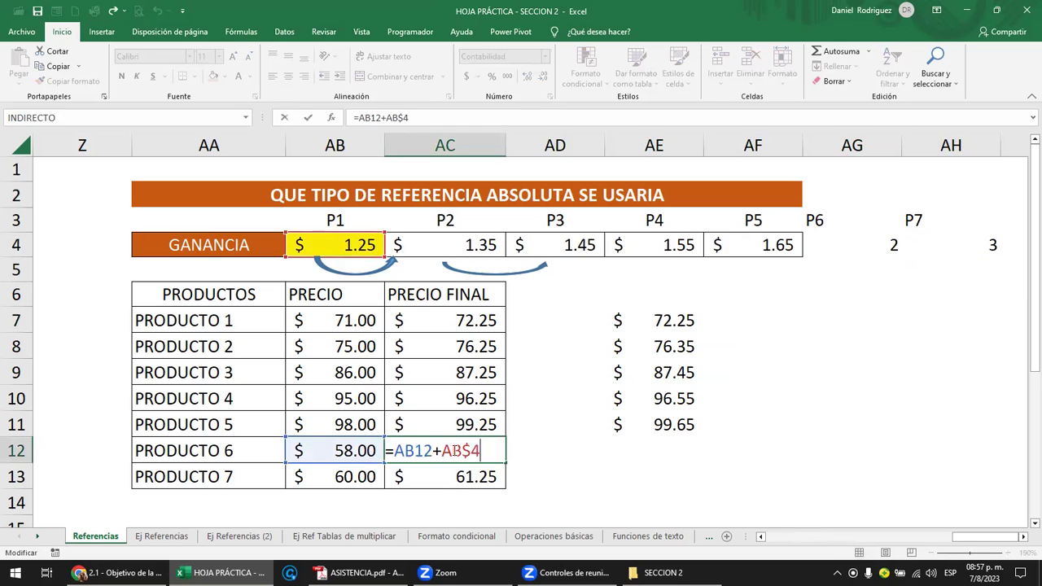
# Fill AC7's =AB7+AB$4 formula down through AC13, checking AC7, AC12 and AC13 references.
pyautogui.doubleClick(467, 326)
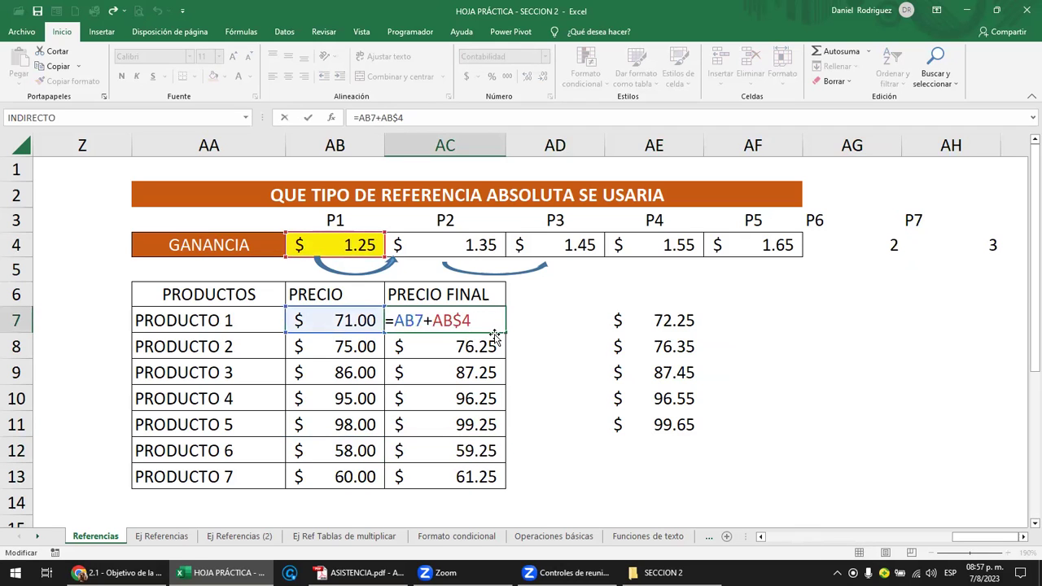
pyautogui.press('Escape')
pyautogui.doubleClick(504, 333)
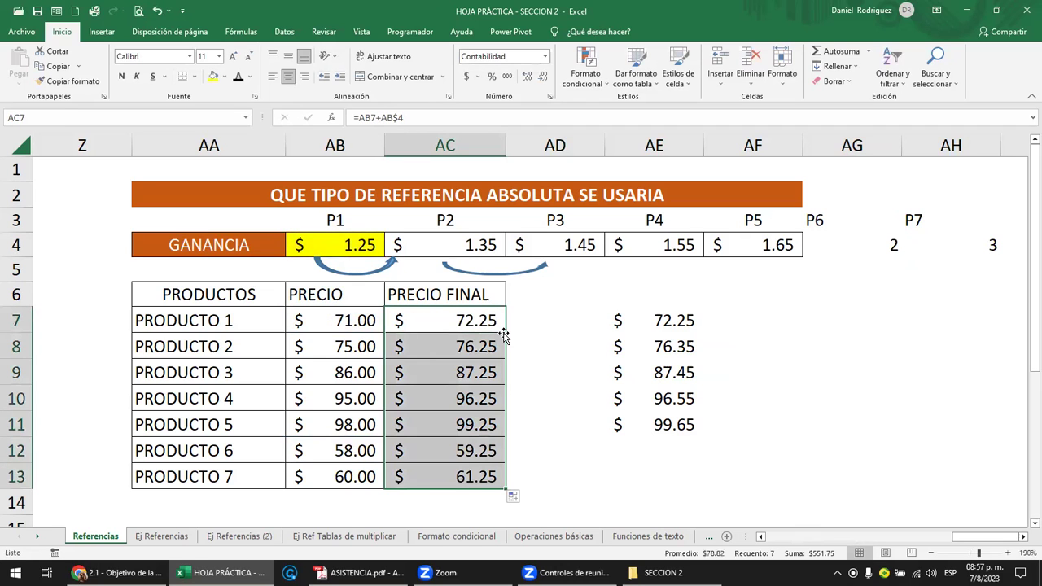
pyautogui.doubleClick(469, 483)
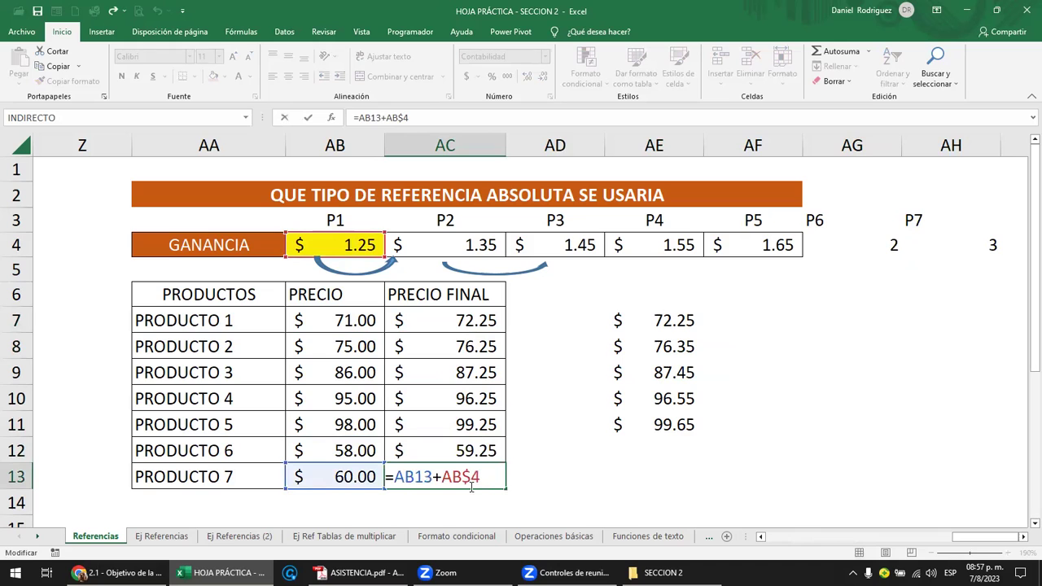
pyautogui.press('Escape')
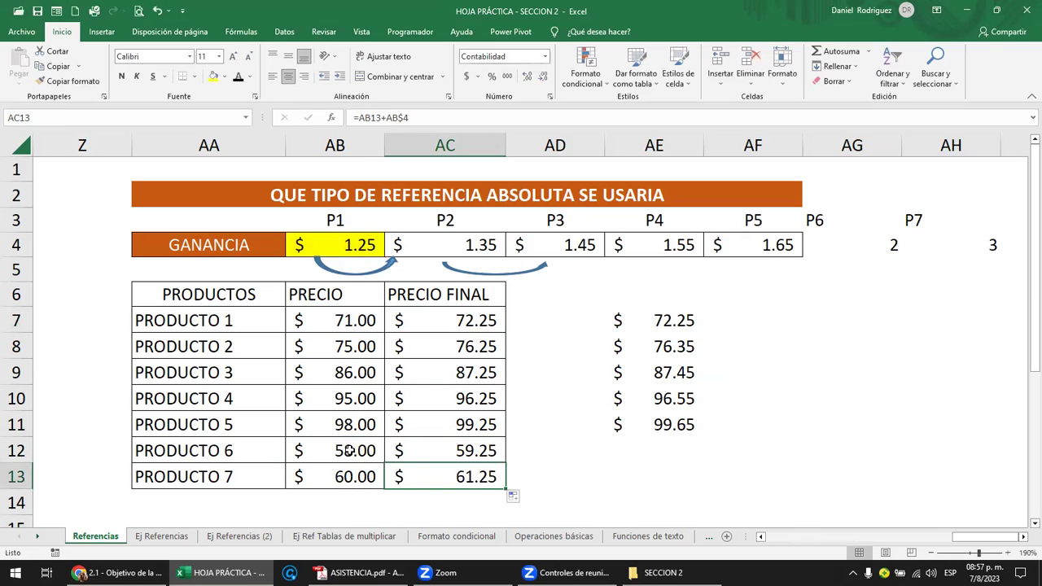
pyautogui.click(348, 450)
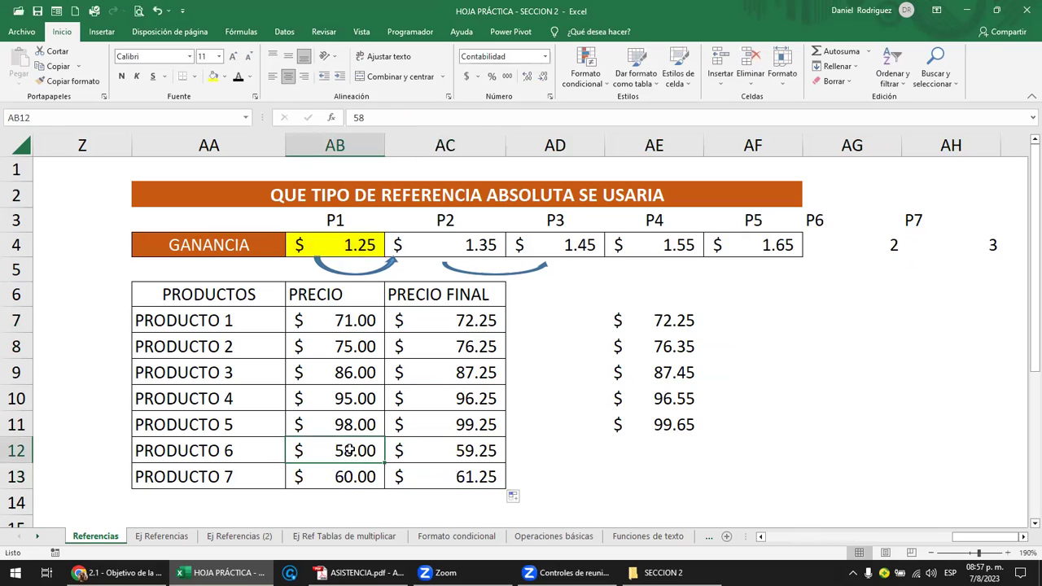
pyautogui.doubleClick(466, 452)
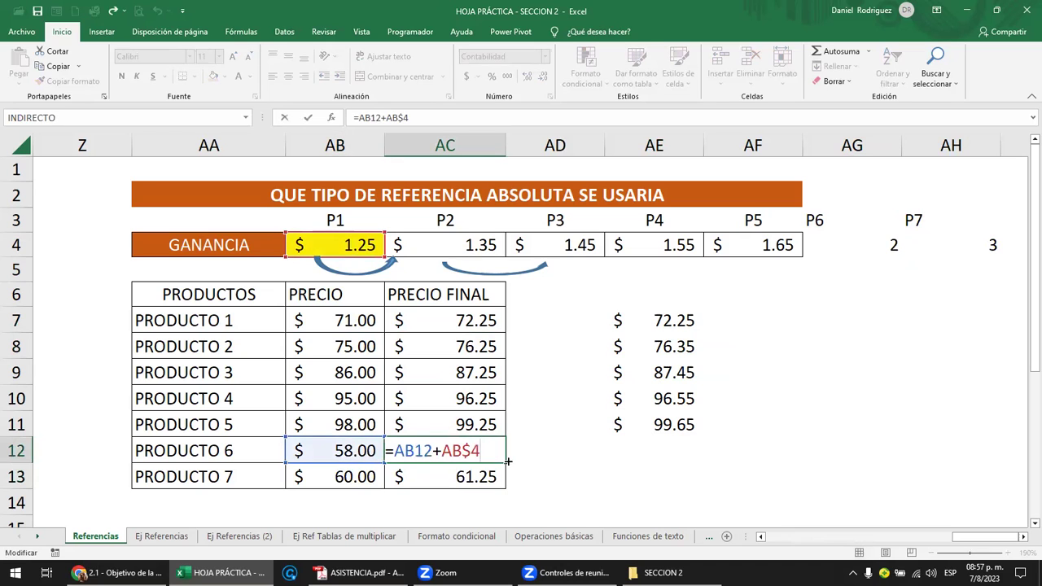
pyautogui.press('Escape')
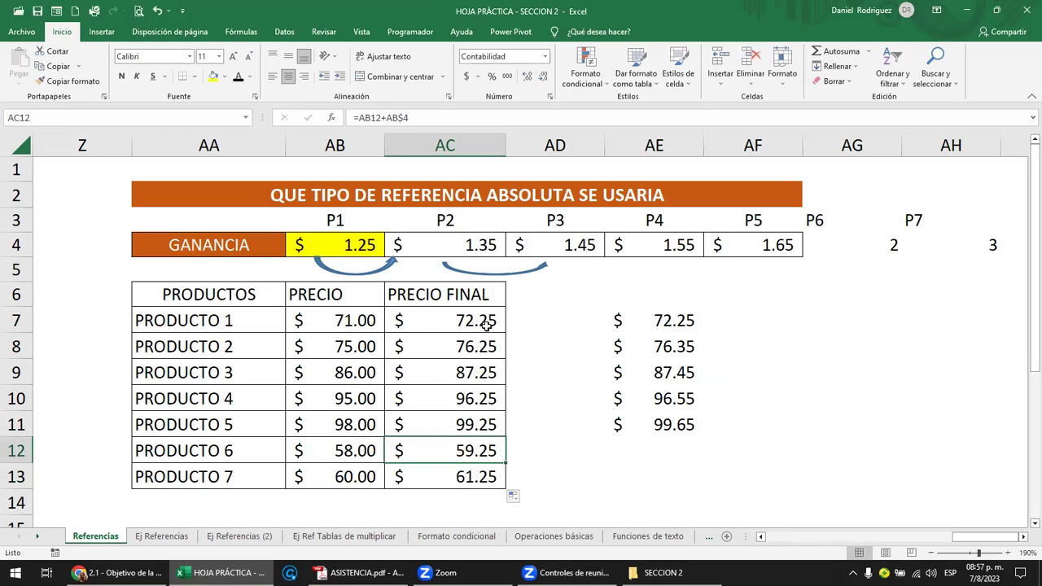
pyautogui.doubleClick(486, 325)
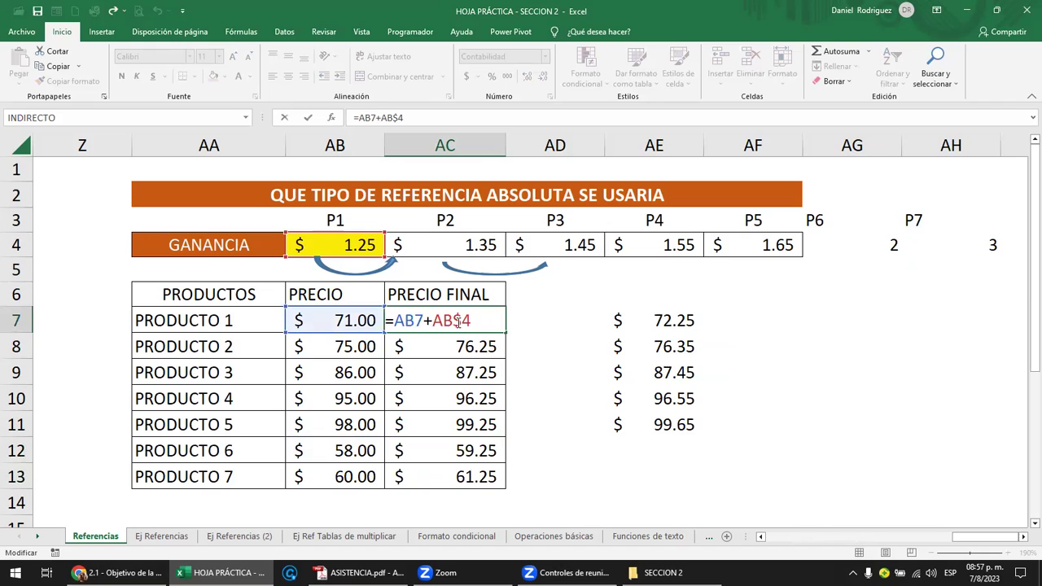
pyautogui.press('Escape')
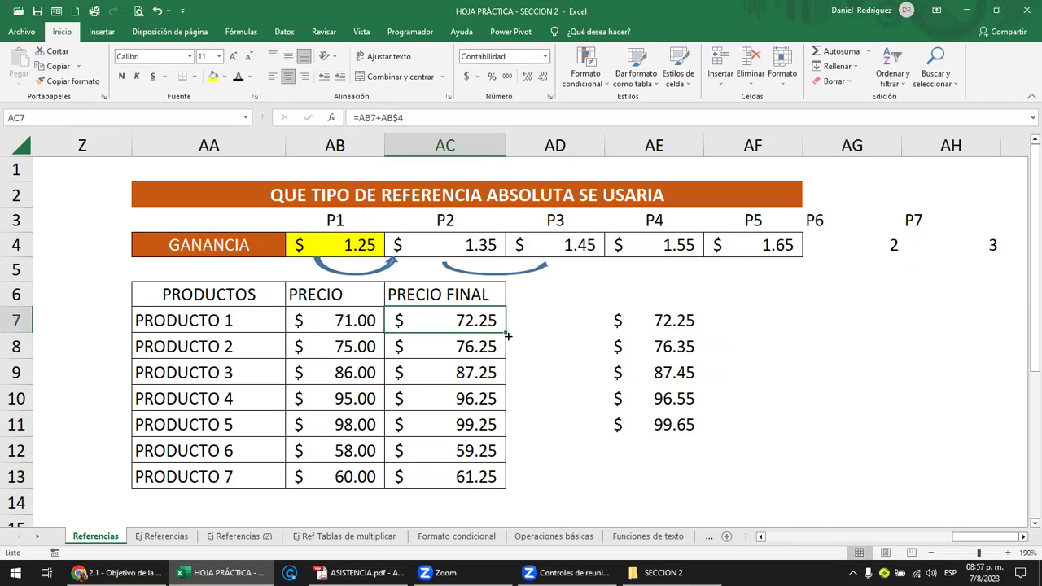
pyautogui.moveTo(504, 333); pyautogui.dragTo(504, 486)
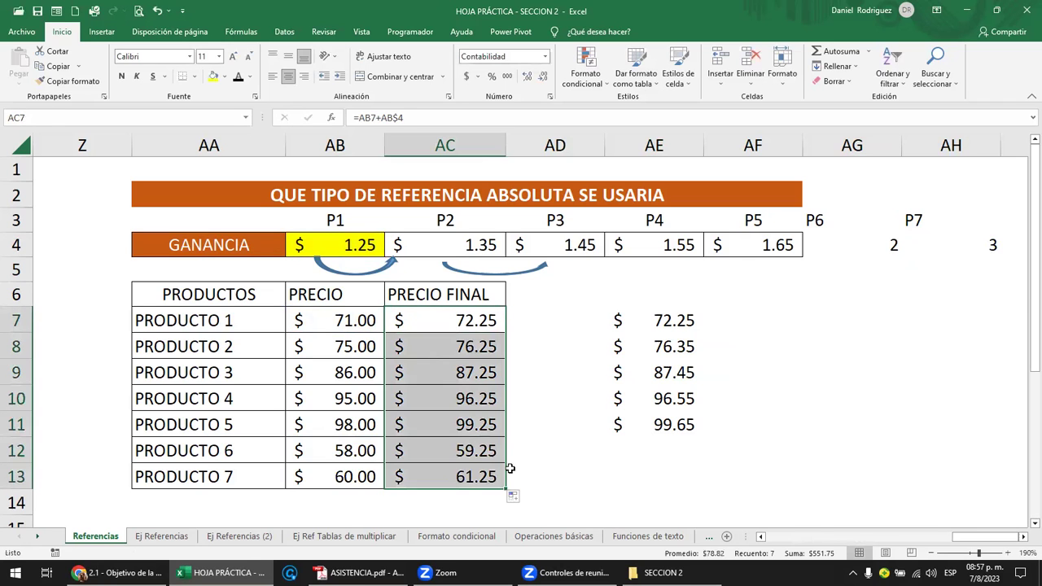
pyautogui.moveTo(349, 245); pyautogui.dragTo(950, 241)
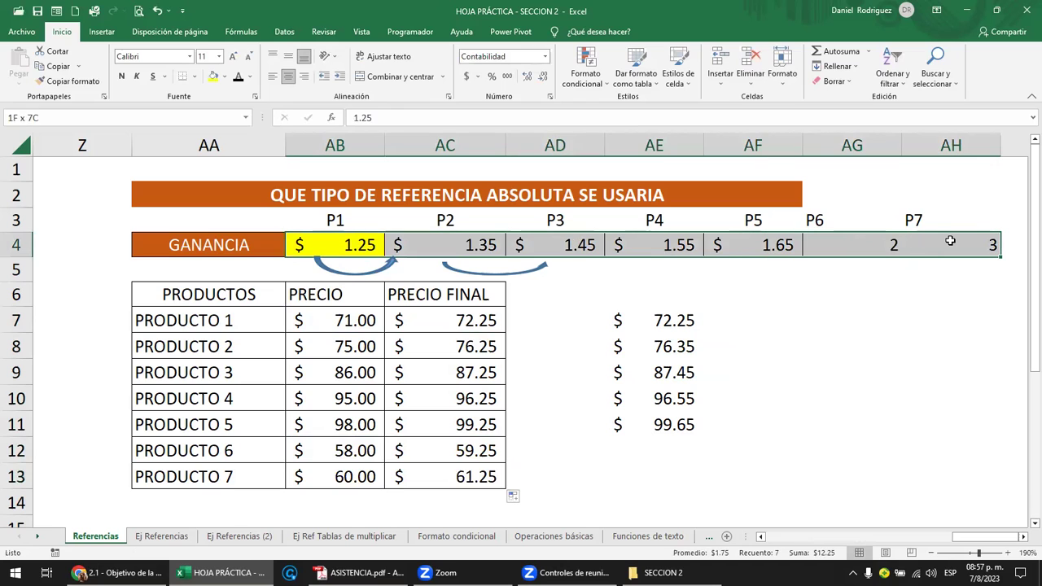
# Delete the GANANCIA values in AB4:AH4 and show AC7's formula, now giving 71.00.
pyautogui.press('Delete')
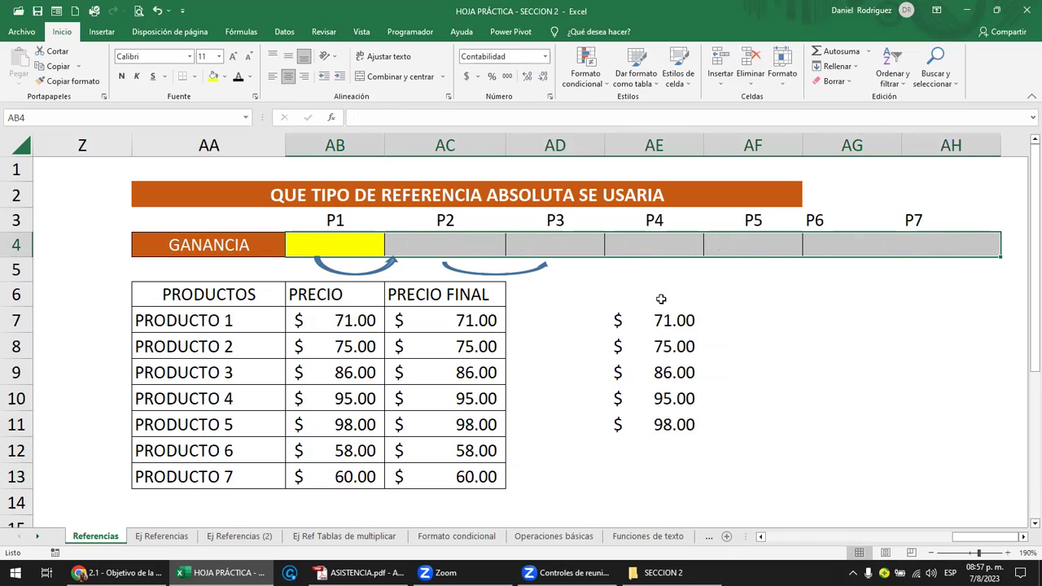
pyautogui.click(462, 319)
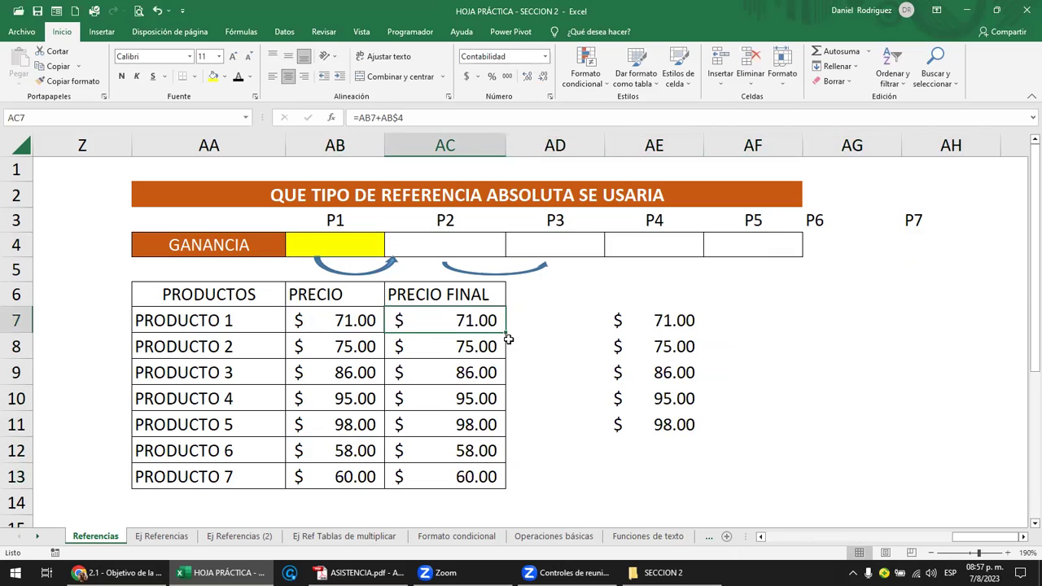
pyautogui.press('F2')
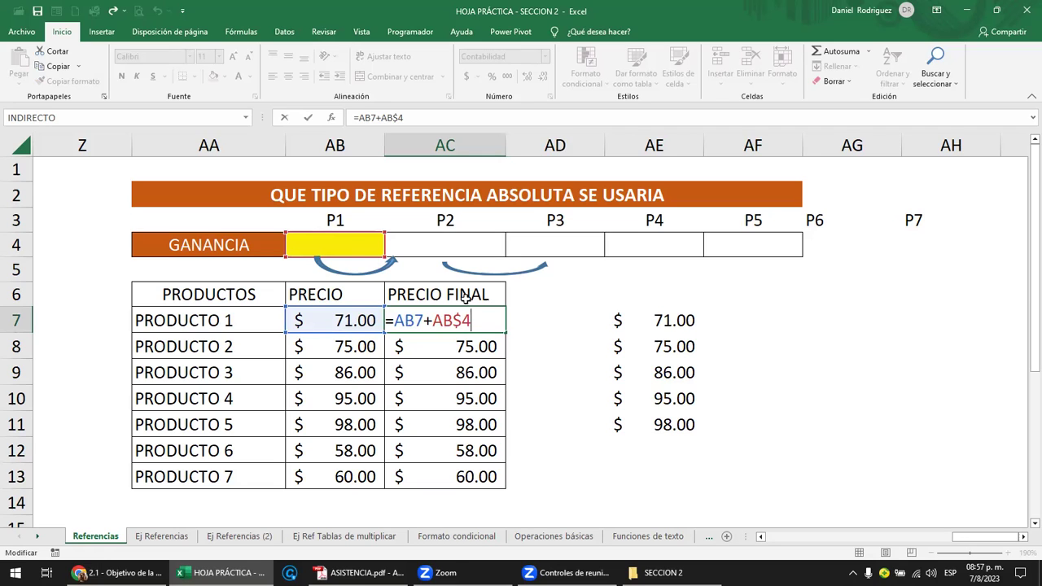
# Try a division in AC7's PRECIO FINAL formula, then undo back to the sum.
pyautogui.click(426, 321)
pyautogui.write('/')
pyautogui.press('Delete')
pyautogui.press('Return')
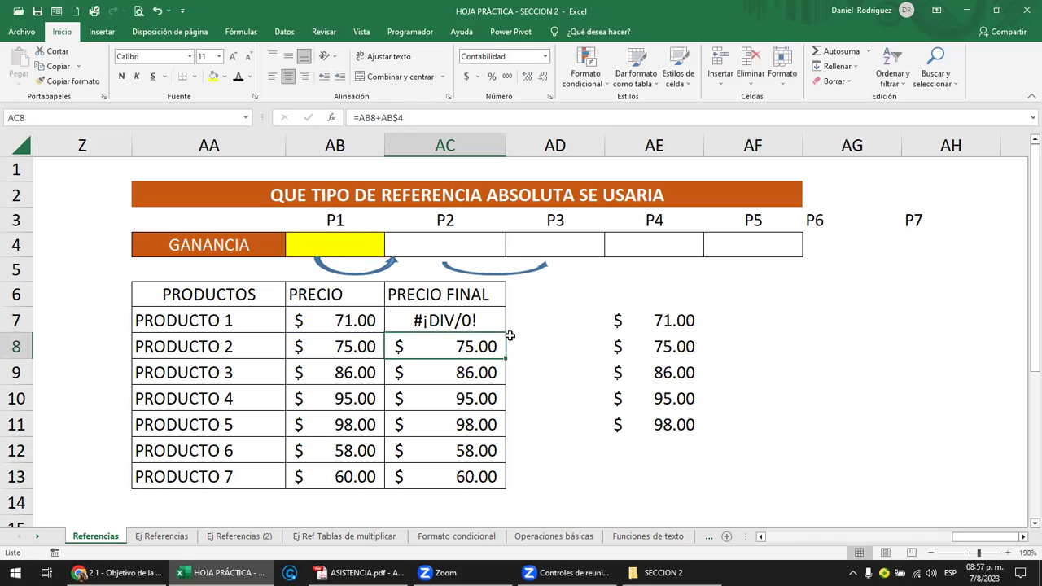
pyautogui.doubleClick(462, 320)
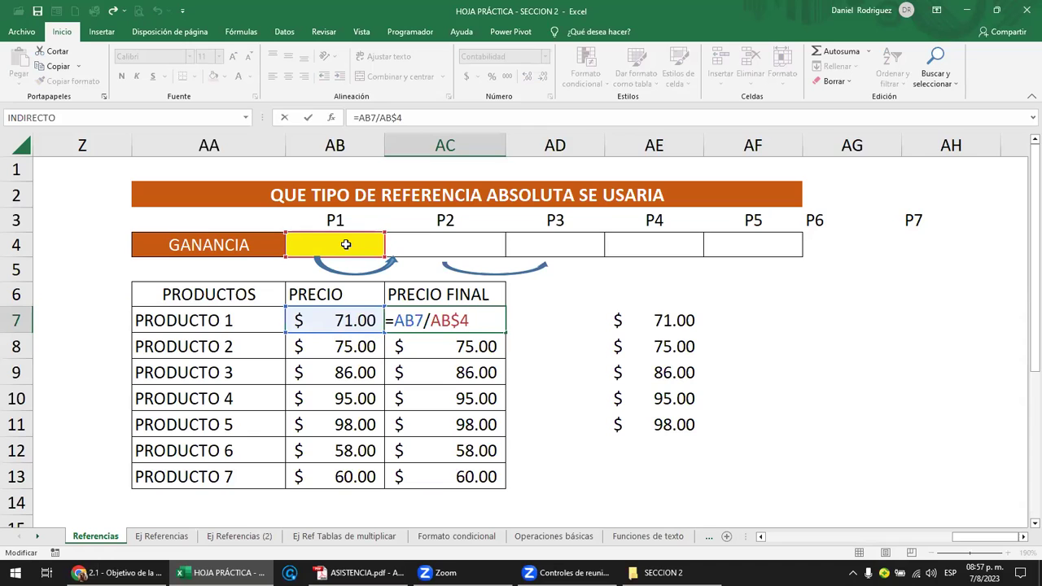
pyautogui.press('Escape')
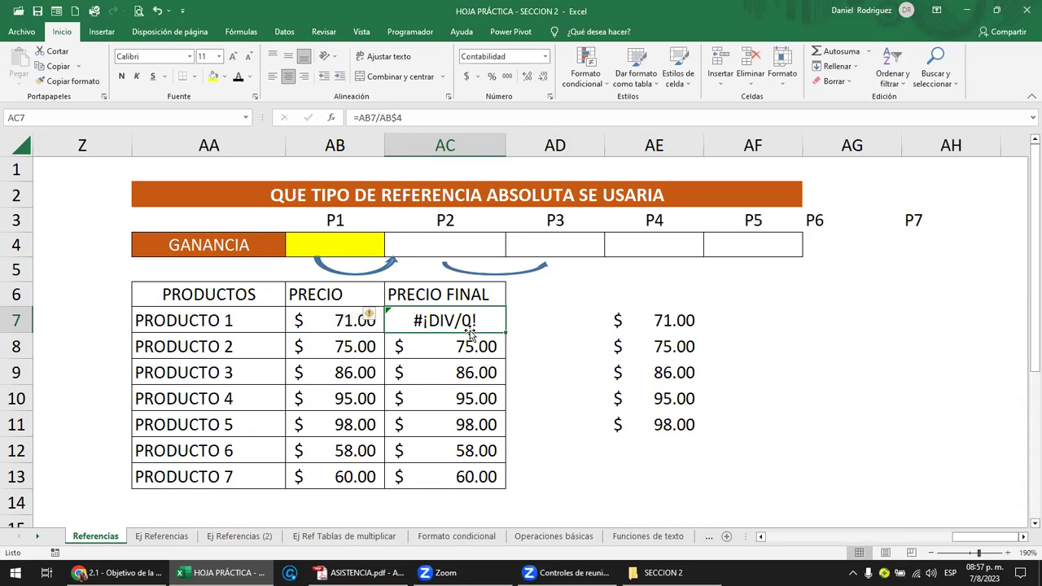
pyautogui.hotkey('ctrl', 'z')
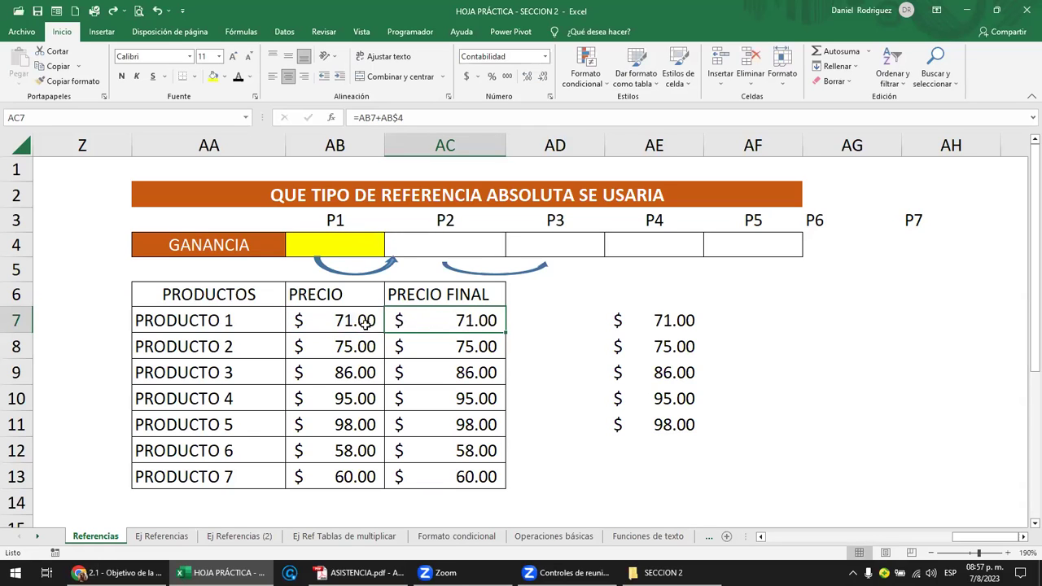
# Replace the plus sign in AC7's PRECIO FINAL formula with multiplication.
pyautogui.doubleClick(488, 320)
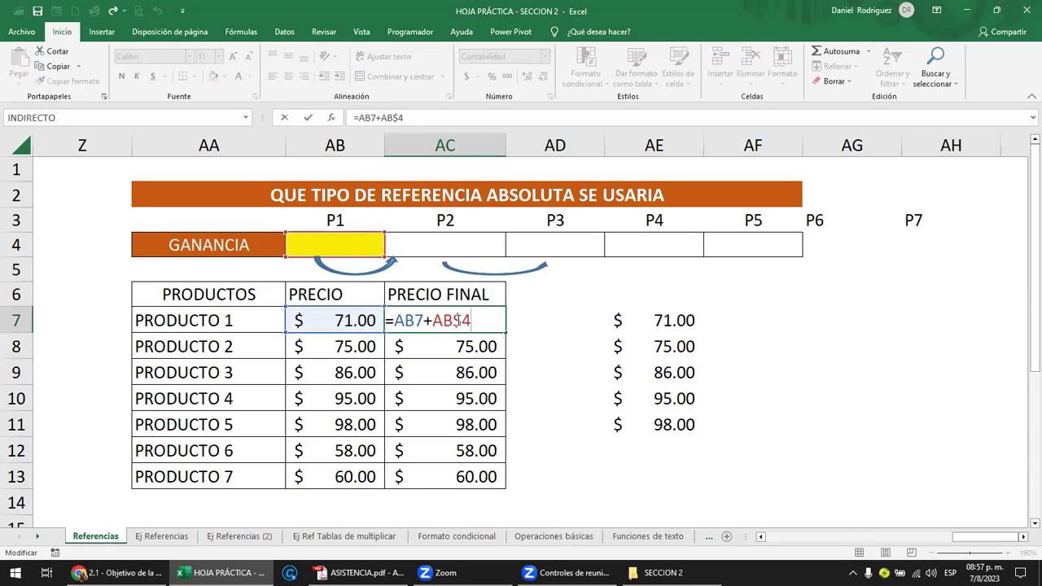
pyautogui.moveTo(422, 320); pyautogui.dragTo(432, 320)
pyautogui.write('*')
pyautogui.press('Return')
pyautogui.click(423, 319)
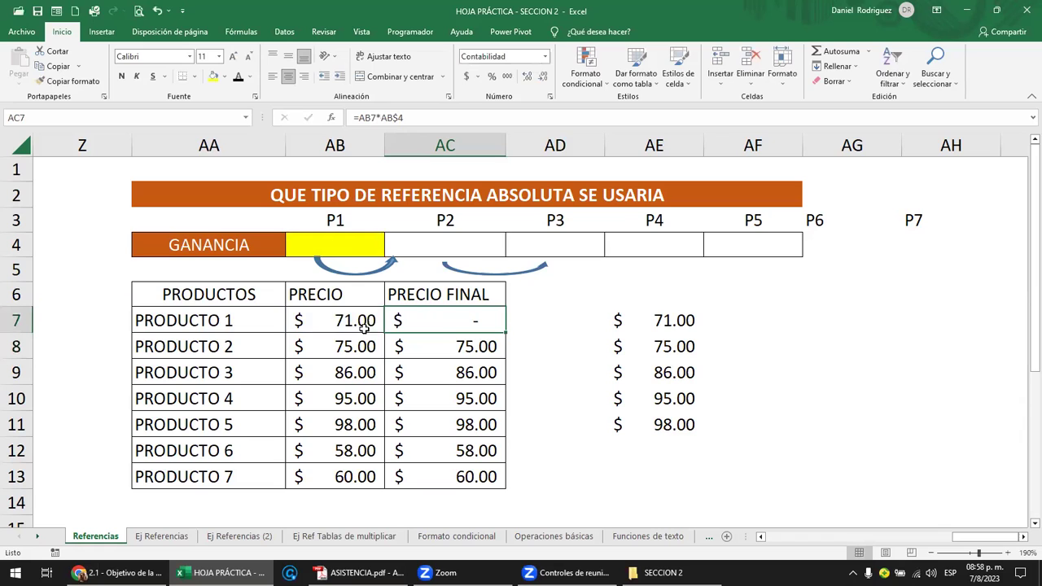
pyautogui.press('F2')
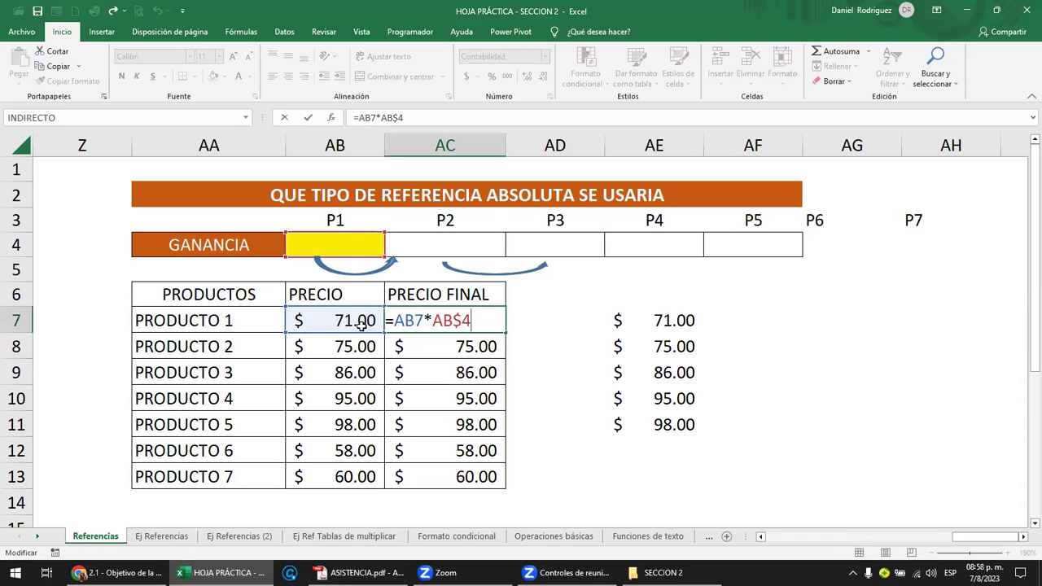
pyautogui.press('Escape')
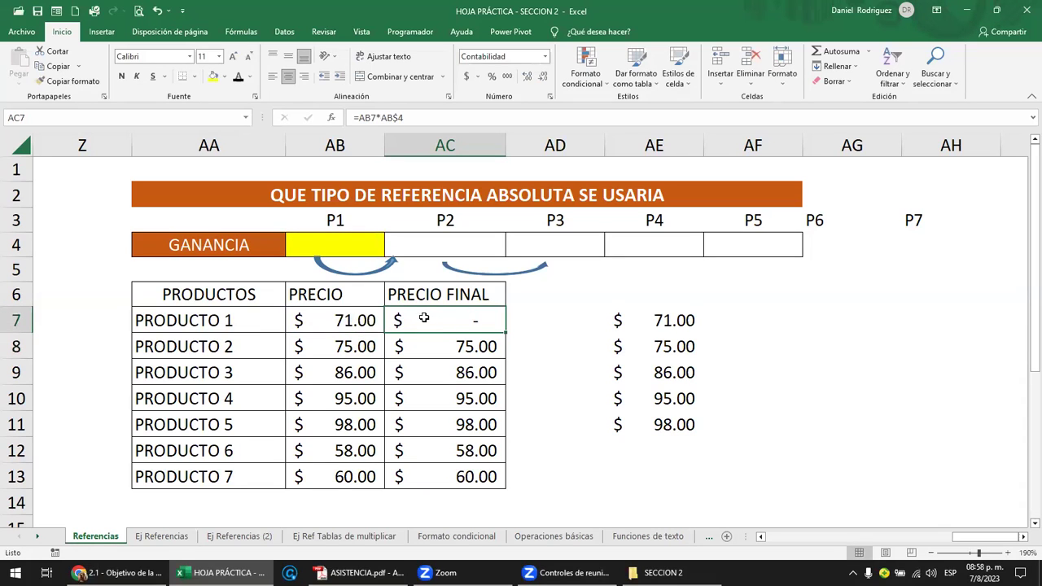
# Copy AC7's formula down to row 13 and check the AC7 and AE7 results.
pyautogui.doubleClick(504, 333)
pyautogui.write('+')
pyautogui.doubleClick(466, 323)
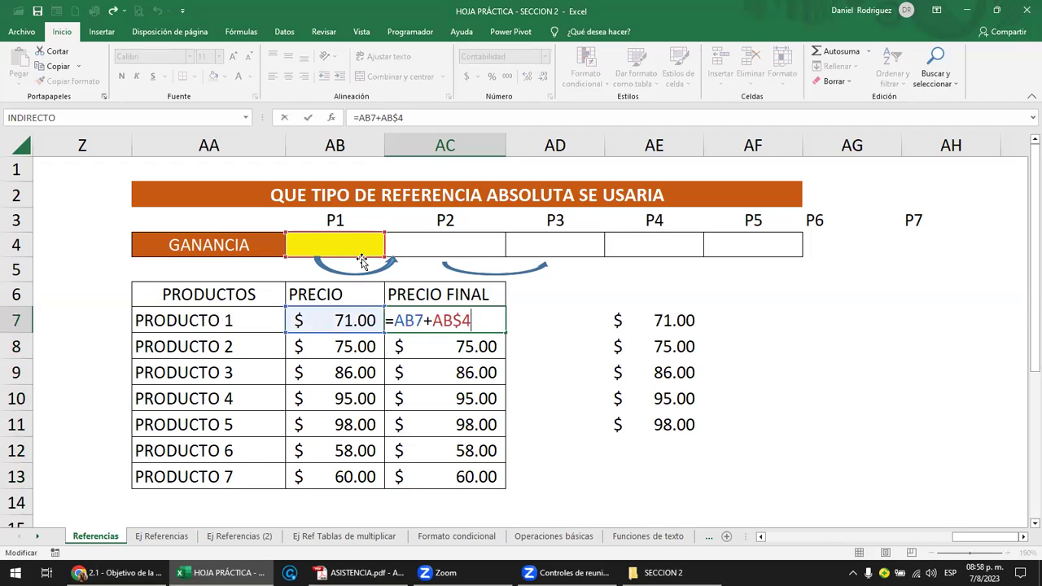
pyautogui.press('Escape')
pyautogui.click(616, 319)
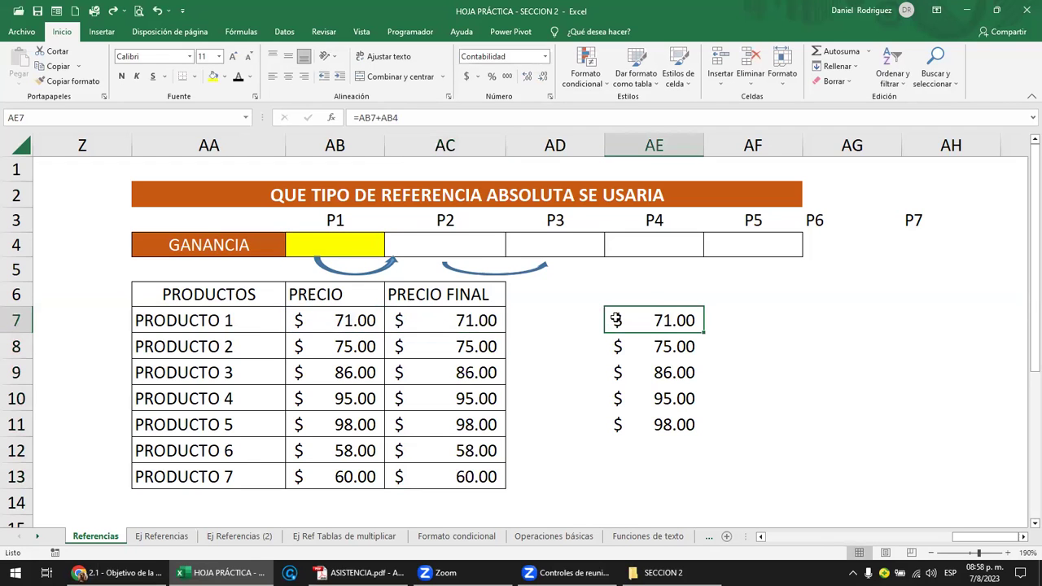
# Glance at Ej Referencias, then return to Referencias and the GANANCIA mixed-reference exercise.
pyautogui.click(159, 537)
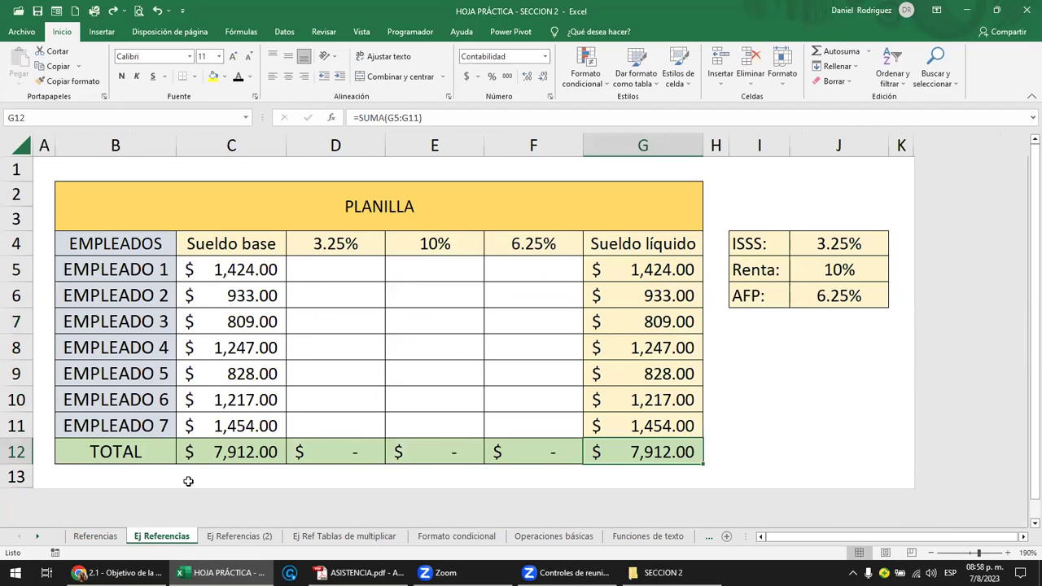
pyautogui.click(95, 537)
pyautogui.click(268, 297)
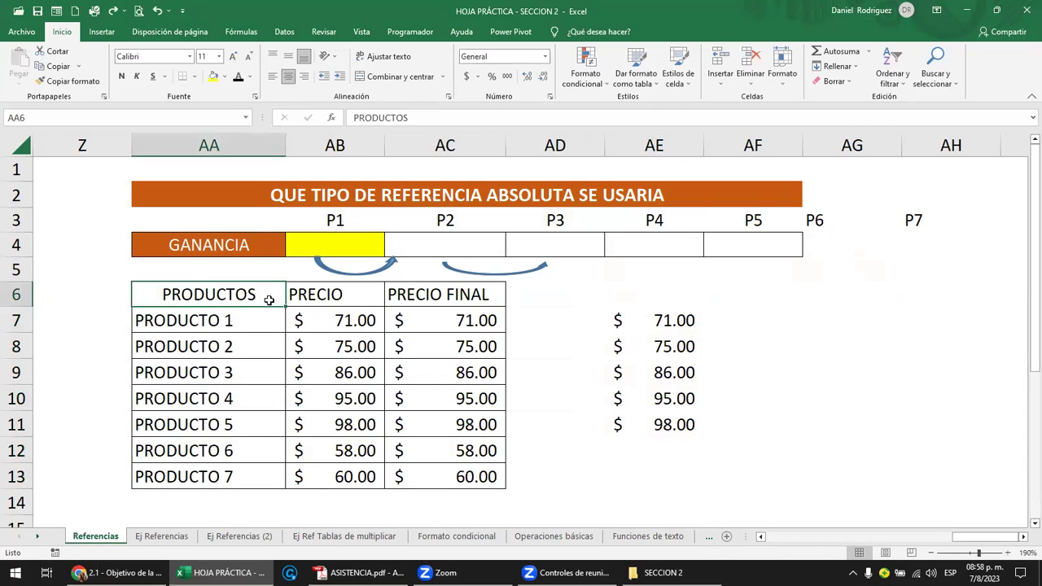
pyautogui.press('Left')
pyautogui.press('Left')
pyautogui.press('Left')
pyautogui.press('Left')
pyautogui.press('Home')
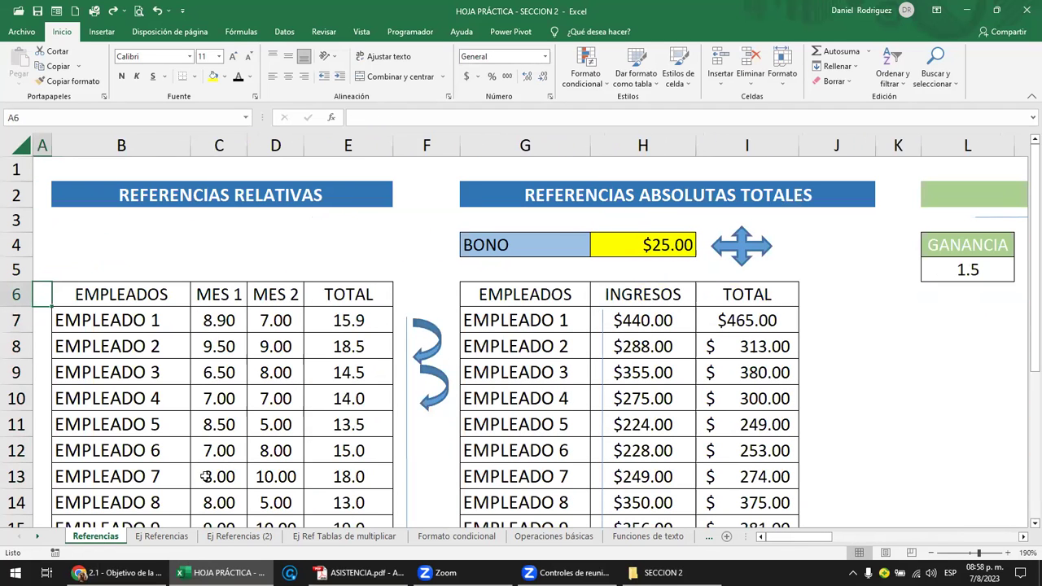
pyautogui.press('Right')
pyautogui.press('Right')
pyautogui.press('Right')
pyautogui.press('Right')
pyautogui.press('Right')
pyautogui.press('Right')
pyautogui.press('Right')
pyautogui.press('Right')
pyautogui.press('Right')
pyautogui.press('Right')
pyautogui.press('Right')
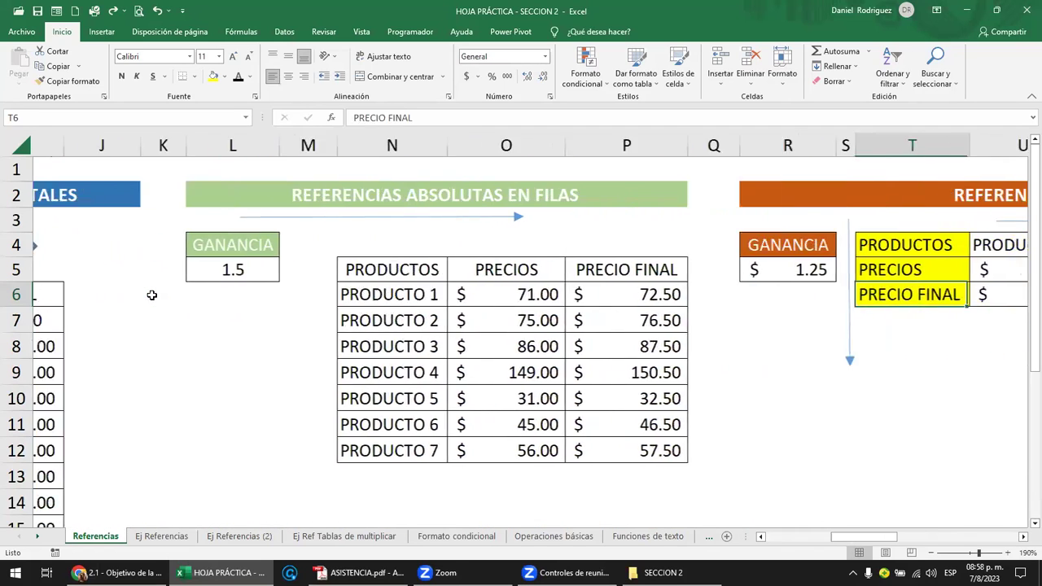
pyautogui.press('Right')
pyautogui.press('Right')
pyautogui.press('Right')
pyautogui.press('Right')
pyautogui.press('Right')
pyautogui.press('Right')
pyautogui.press('Right')
pyautogui.press('Right')
pyautogui.press('Right')
pyautogui.press('Right')
pyautogui.press('Right')
pyautogui.press('Right')
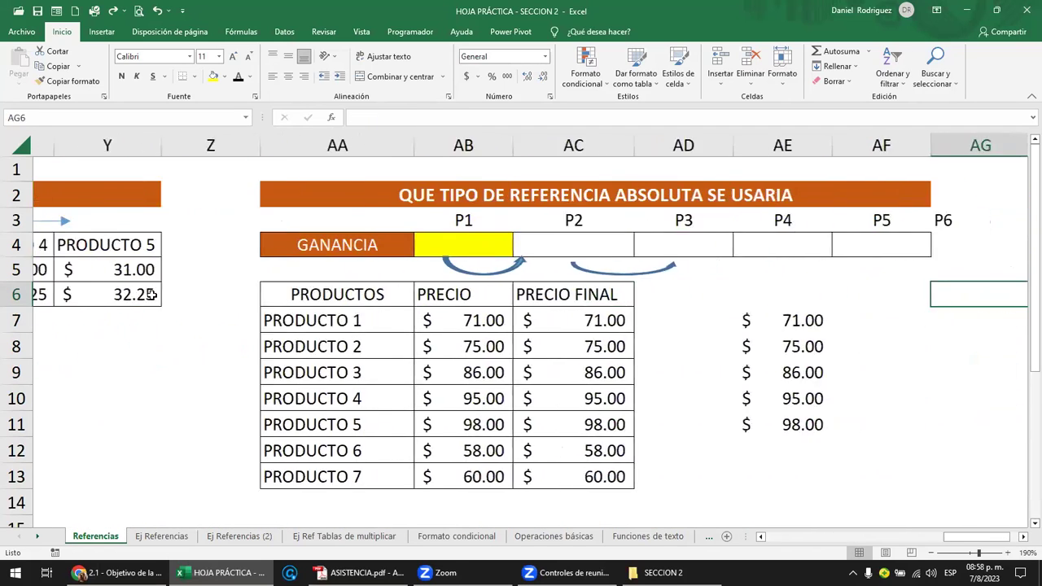
pyautogui.press('Right')
# Review AC7's formula references and the GANANCIA row AB4:AG4.
pyautogui.click(484, 322)
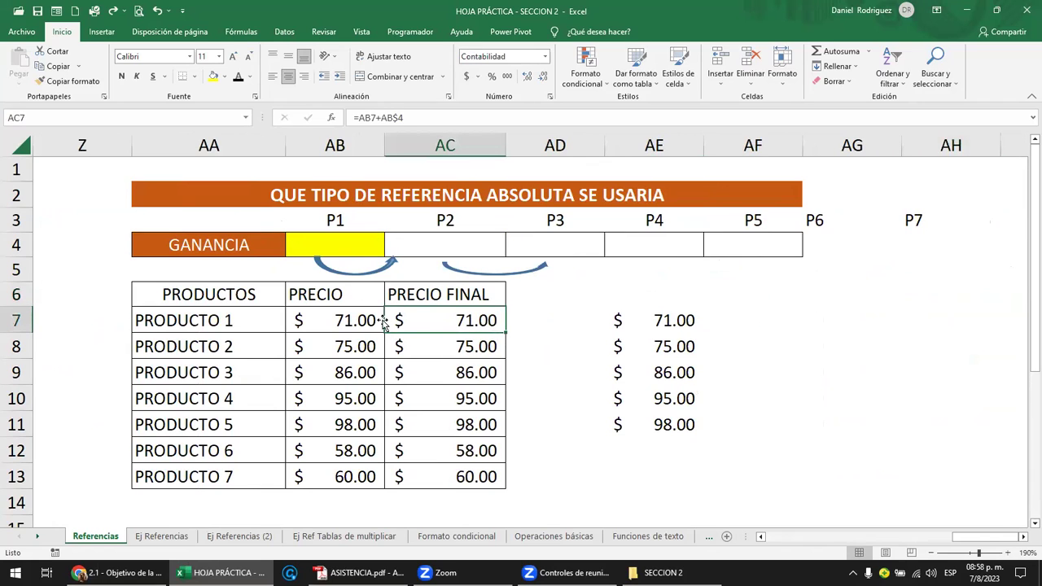
pyautogui.press('F2')
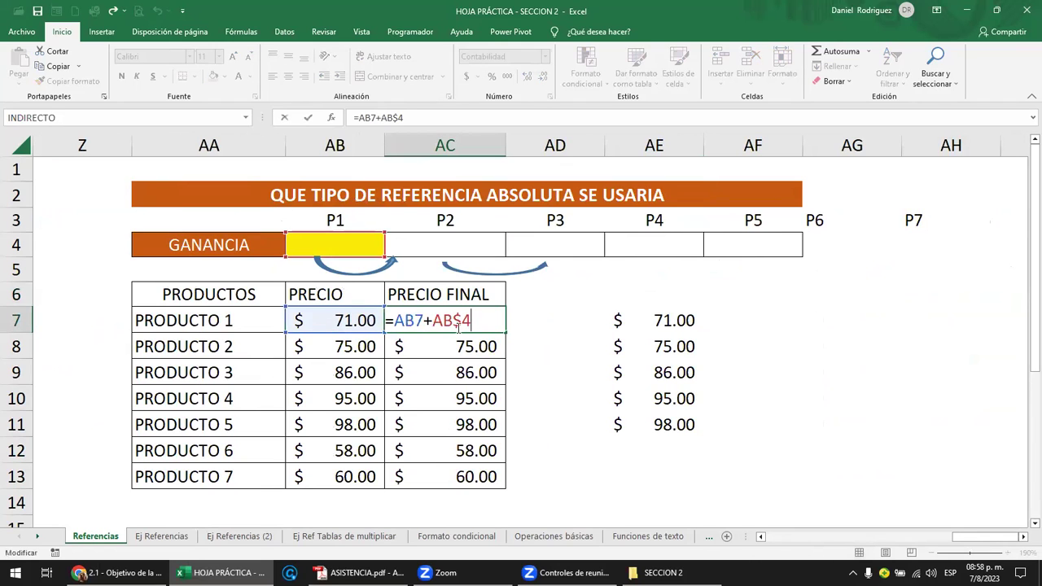
pyautogui.press('Escape')
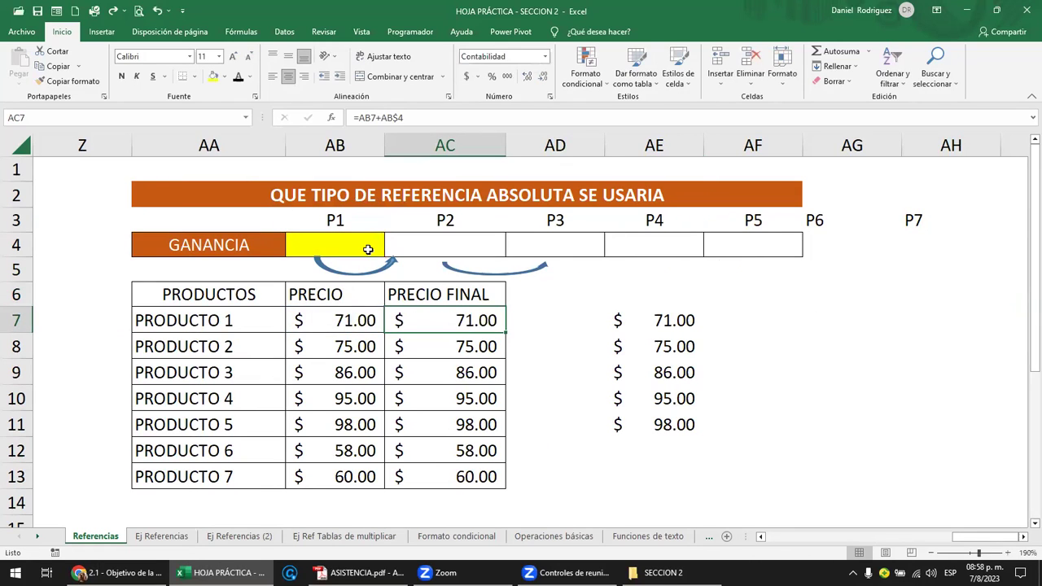
pyautogui.click(367, 249)
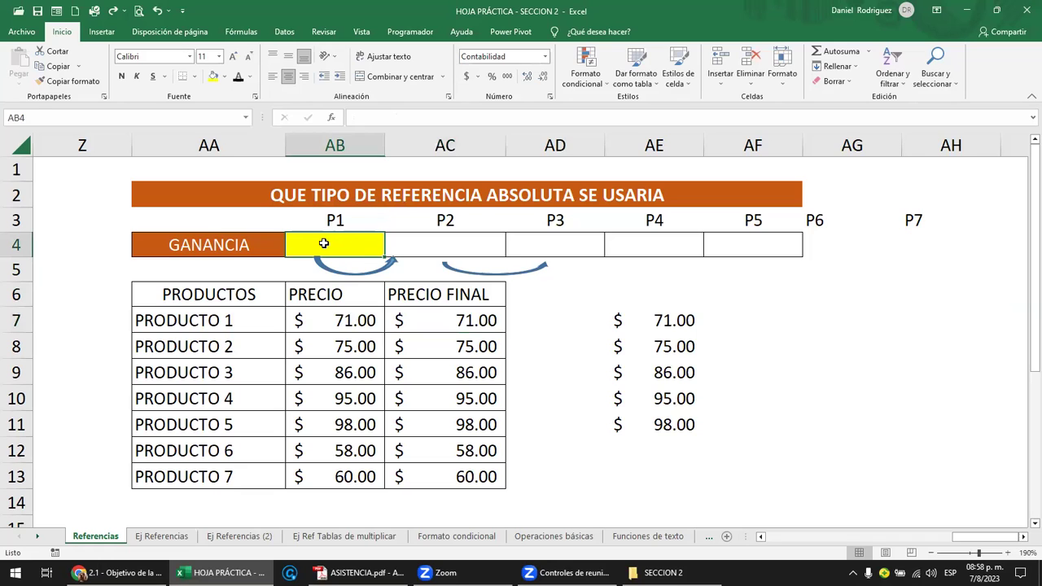
pyautogui.moveTo(326, 244); pyautogui.dragTo(814, 248)
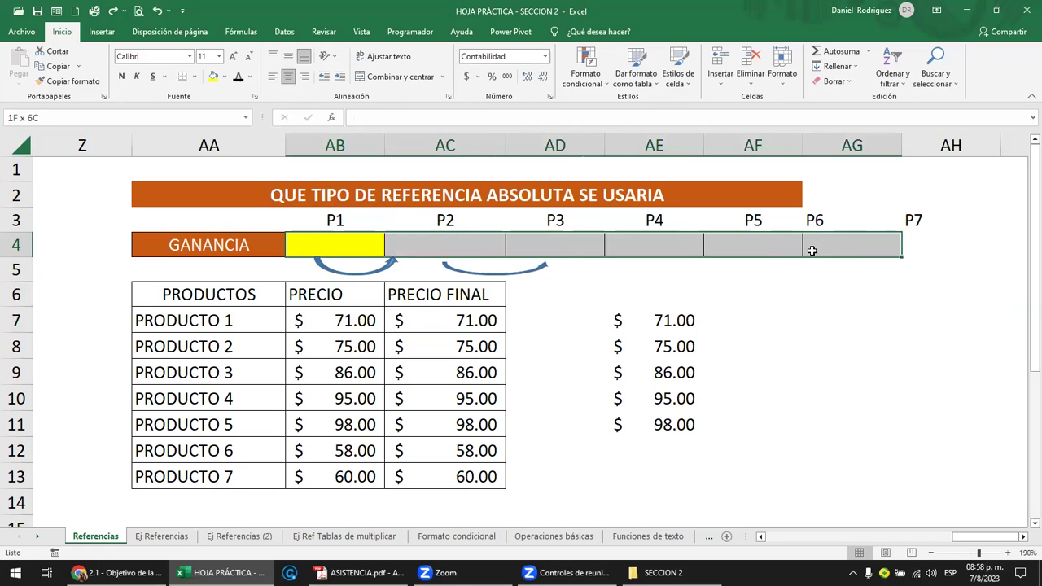
pyautogui.click(332, 249)
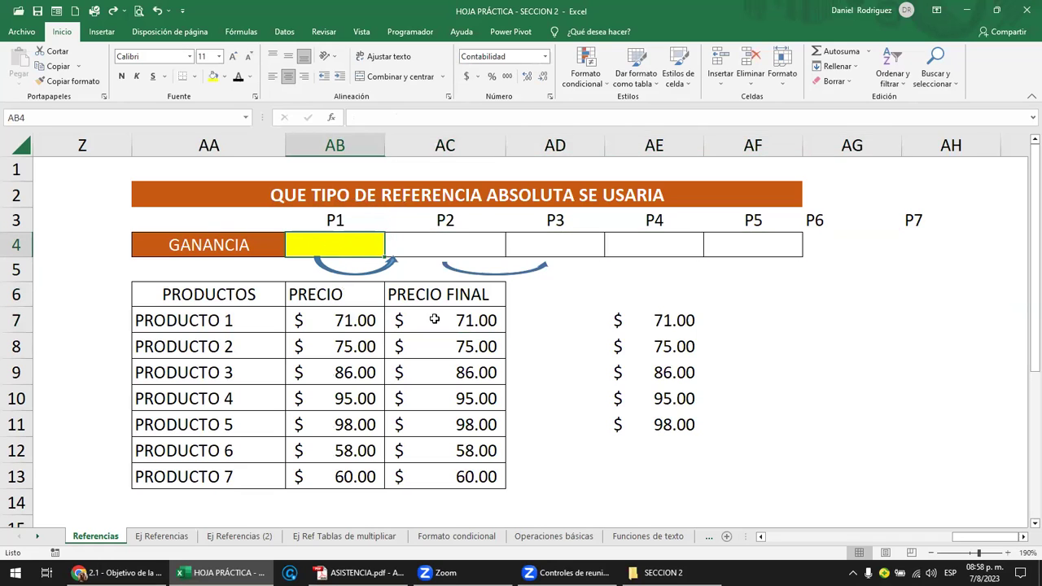
pyautogui.press('Left')
pyautogui.press('Left')
pyautogui.press('Left')
pyautogui.press('Left')
pyautogui.press('Left')
pyautogui.press('Left')
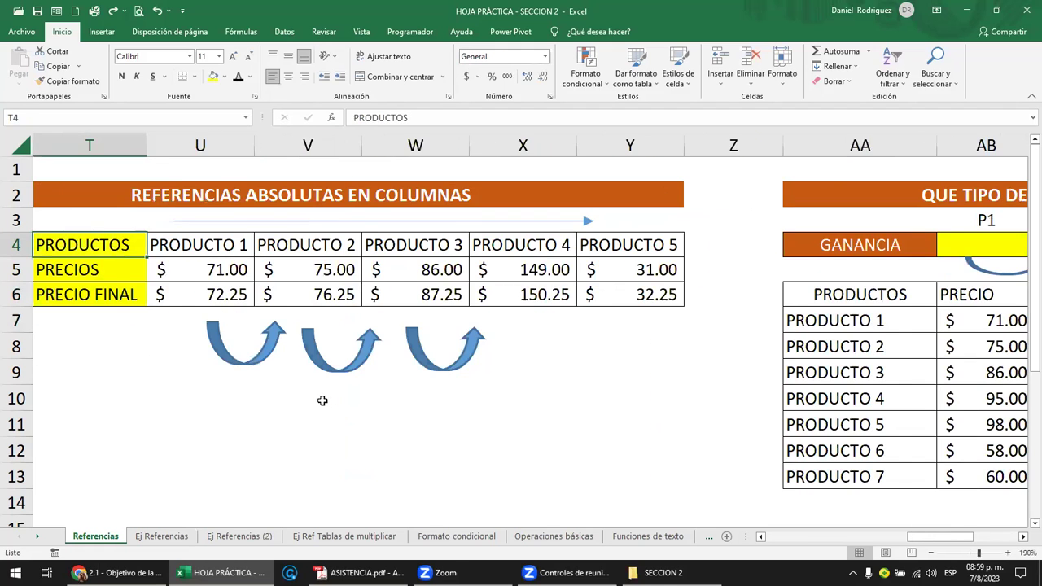
pyautogui.press('Left')
pyautogui.press('Left')
pyautogui.press('Left')
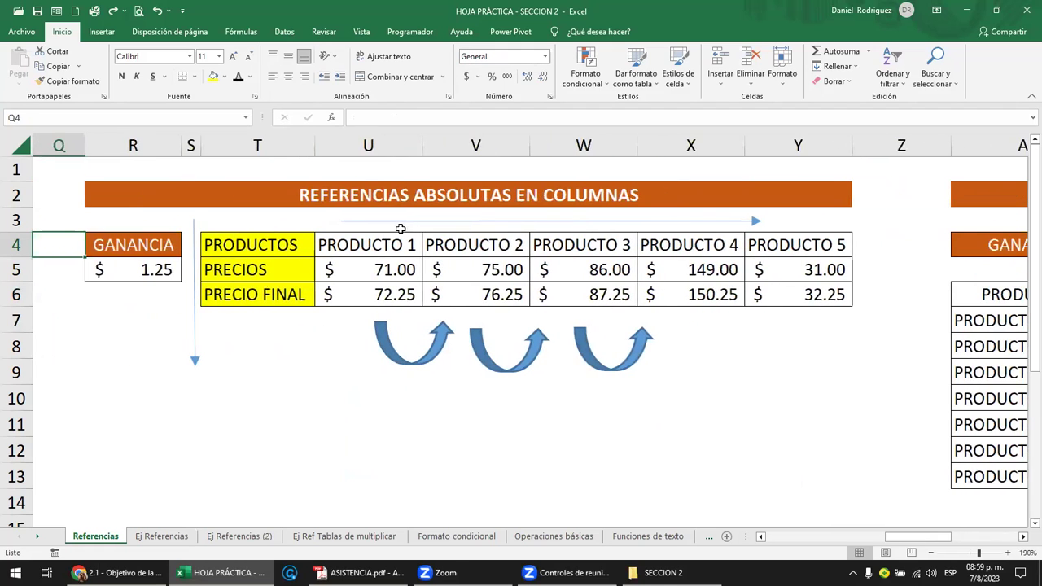
# Inspect the arrow, the GANANCIA value 1.25 in R5 and PRODUCTO 1's formula.
pyautogui.click(396, 221)
pyautogui.click(131, 272)
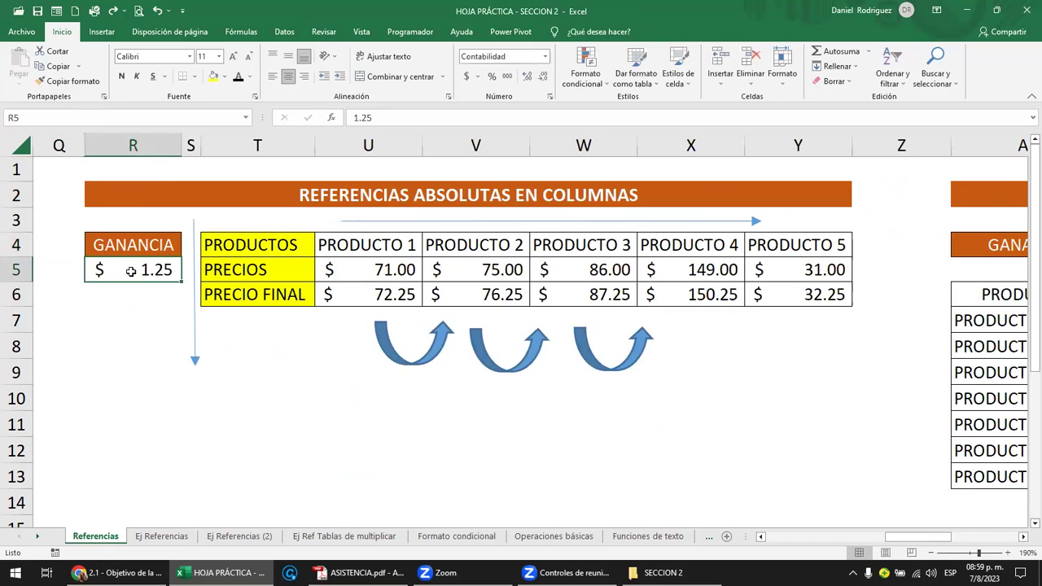
pyautogui.click(396, 291)
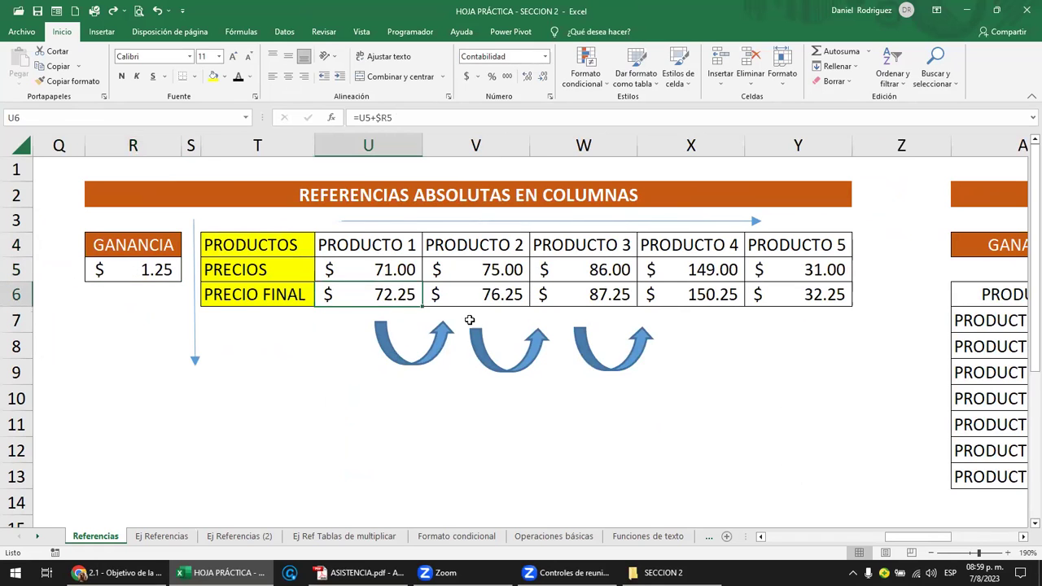
pyautogui.press('F2')
pyautogui.click(497, 297)
pyautogui.press('F2')
pyautogui.press('Escape')
# Edit PRODUCTO 2's final price formula so GANANCIA is referenced as row-locked R$5.
pyautogui.press('F2')
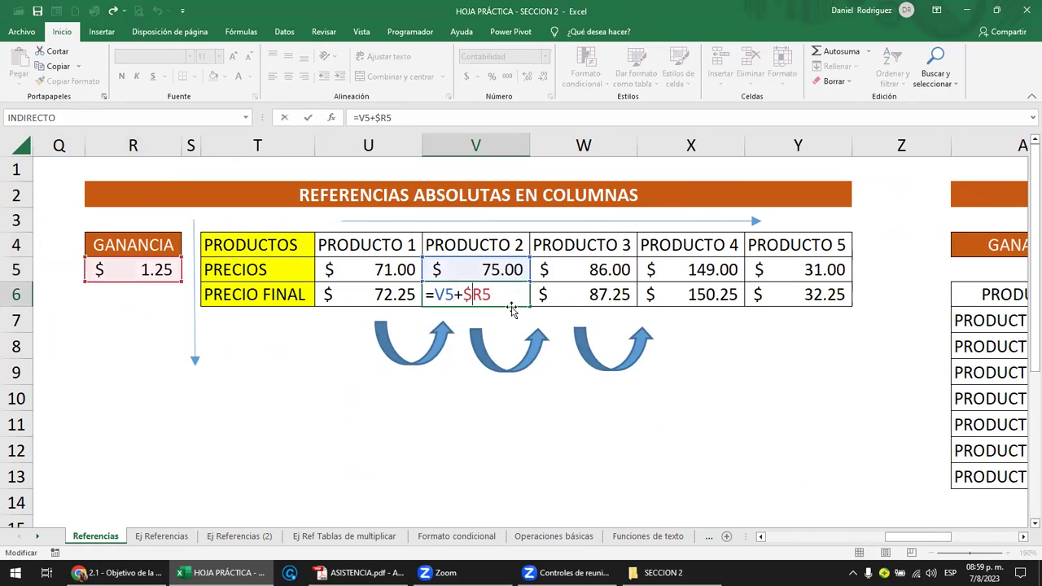
pyautogui.press('Delete')
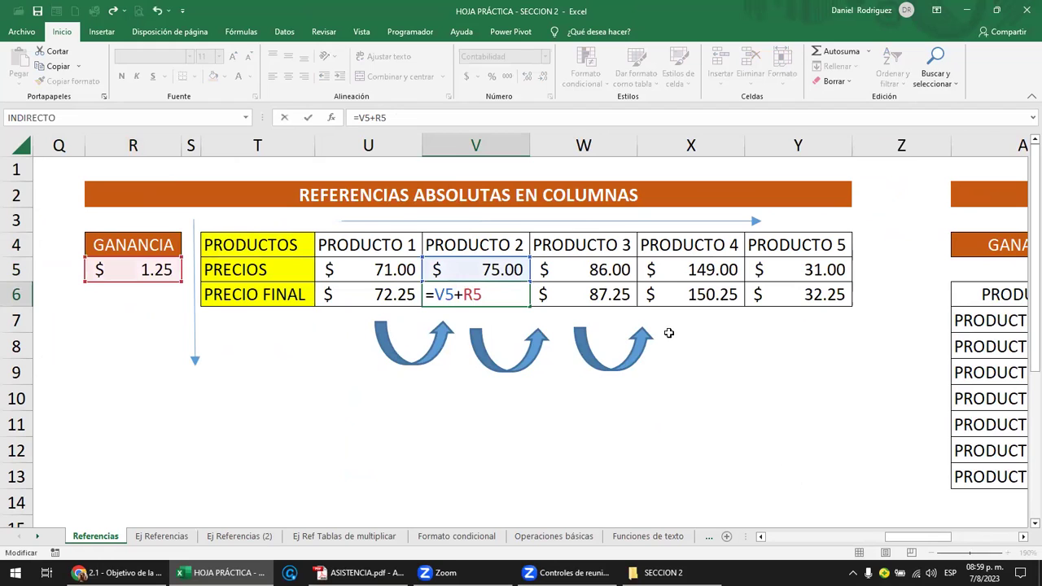
pyautogui.write('4')
pyautogui.press('Return')
pyautogui.press('Up')
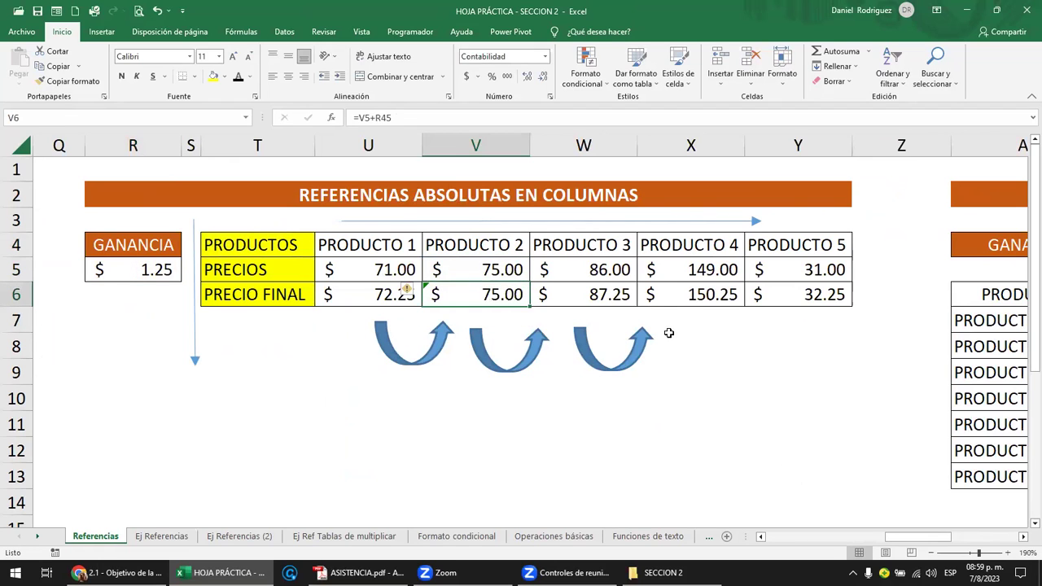
pyautogui.press('F2')
pyautogui.write('$')
pyautogui.press('Delete')
pyautogui.press('Return')
pyautogui.press('Up')
pyautogui.press('F2')
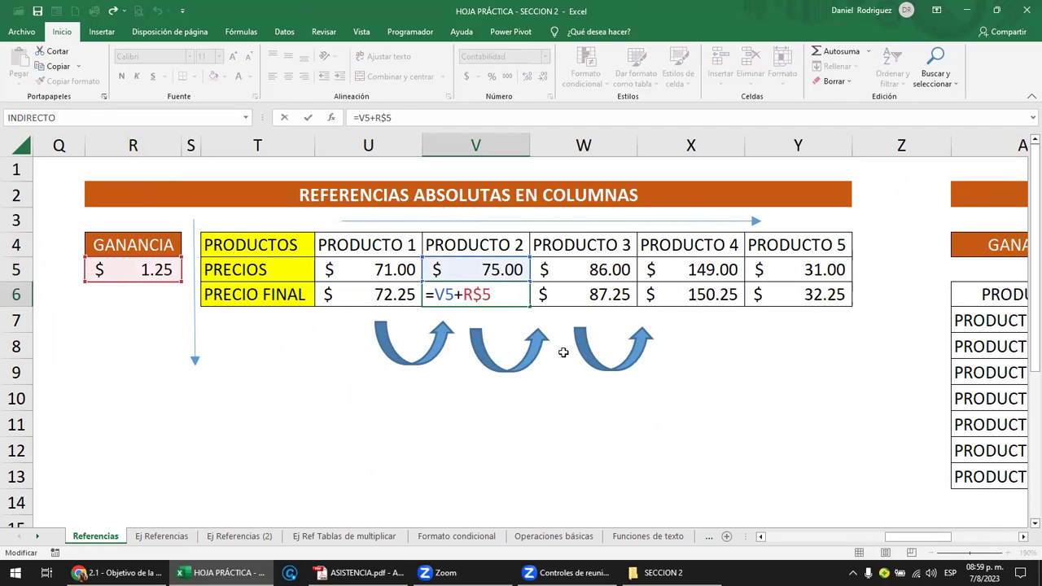
pyautogui.press('Escape')
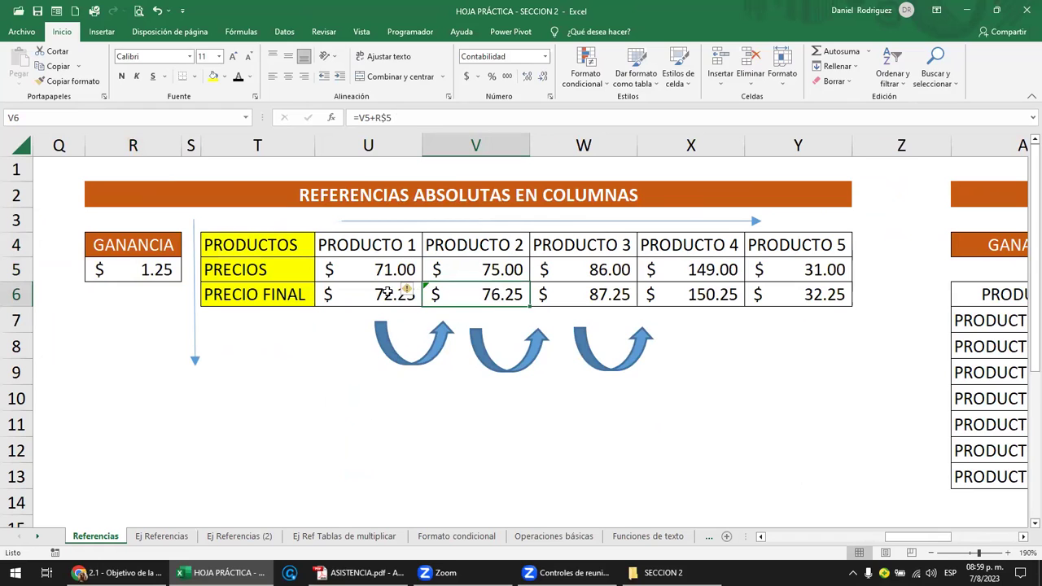
# Compare PRODUCTO 1 and 2 formulas, then fill PRODUCTO 2's formula across to PRODUCTO 5.
pyautogui.click(388, 294)
pyautogui.press('F2')
pyautogui.press('Escape')
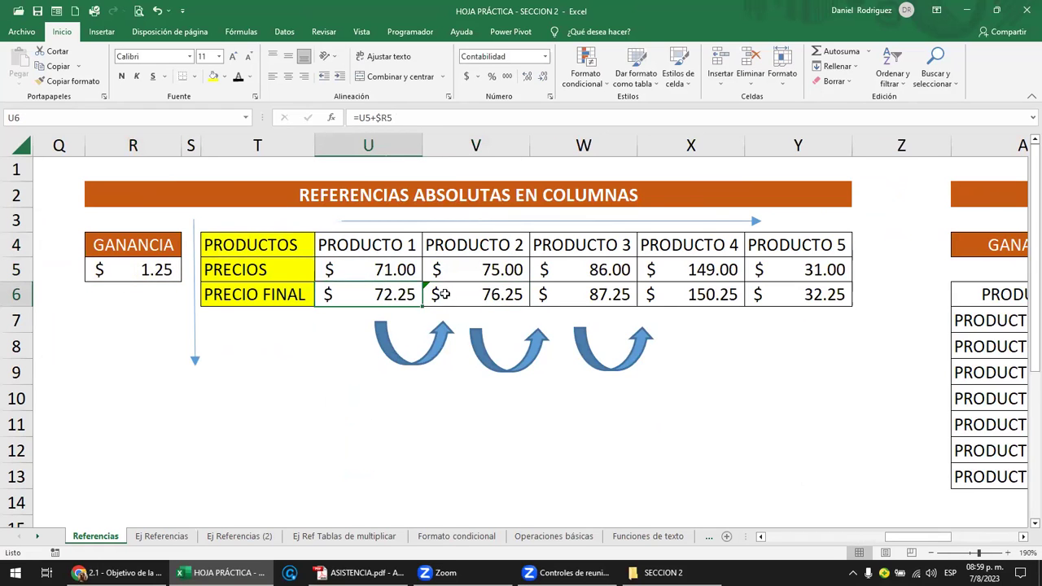
pyautogui.doubleClick(443, 293)
pyautogui.press('Escape')
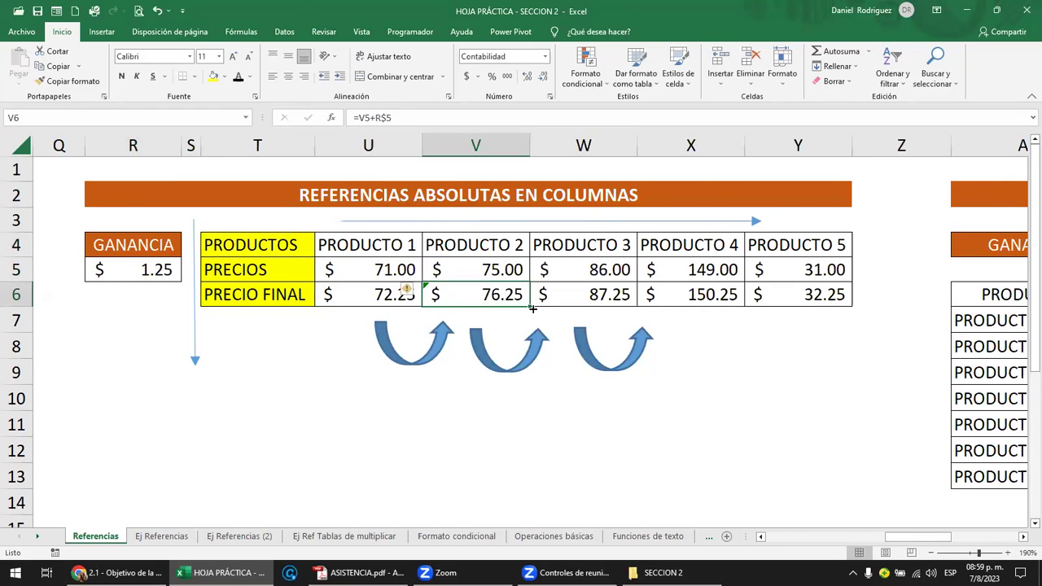
pyautogui.moveTo(532, 306); pyautogui.dragTo(830, 303)
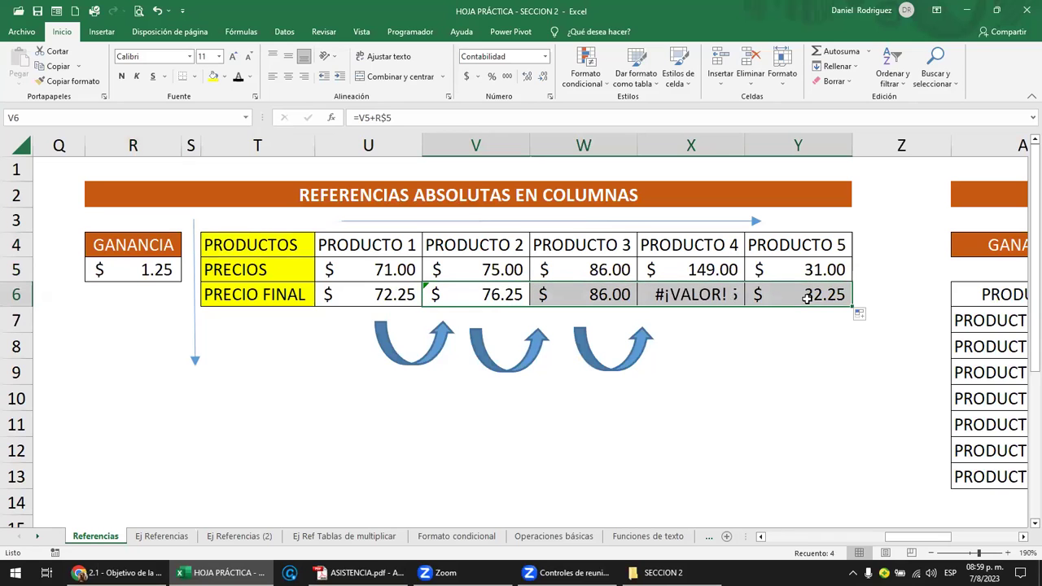
# Inspect PRODUCTO 4's formula giving #¡VALOR! against PRODUCTO 1 and 2.
pyautogui.doubleClick(650, 295)
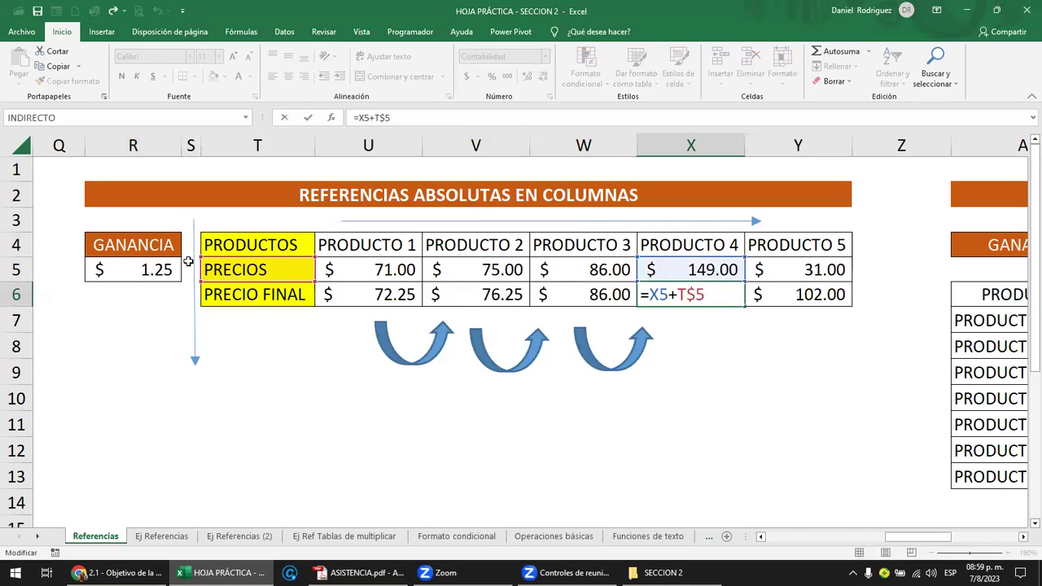
pyautogui.click(133, 269)
pyautogui.doubleClick(368, 294)
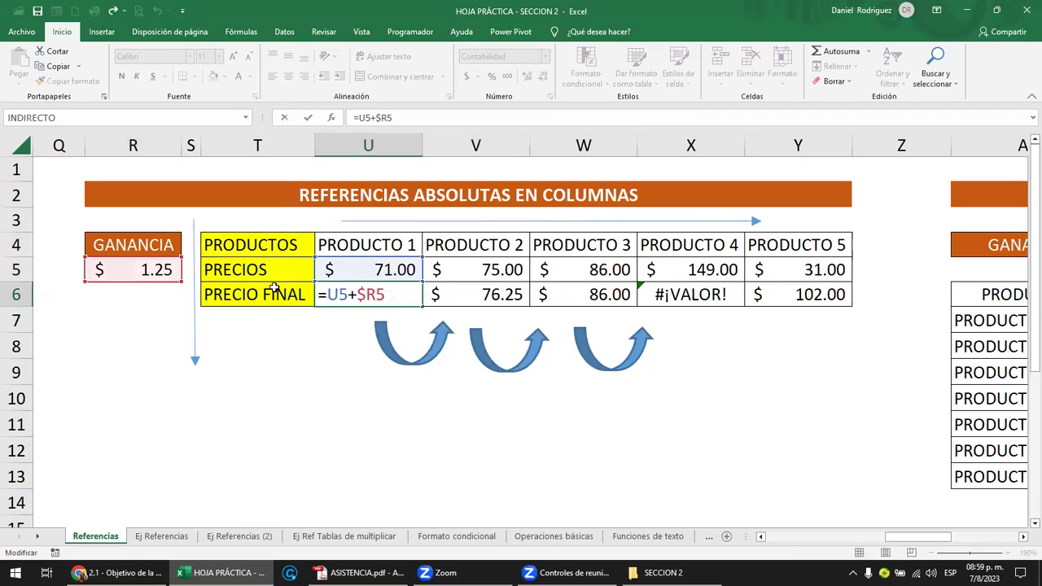
pyautogui.press('Escape')
pyautogui.click(465, 293)
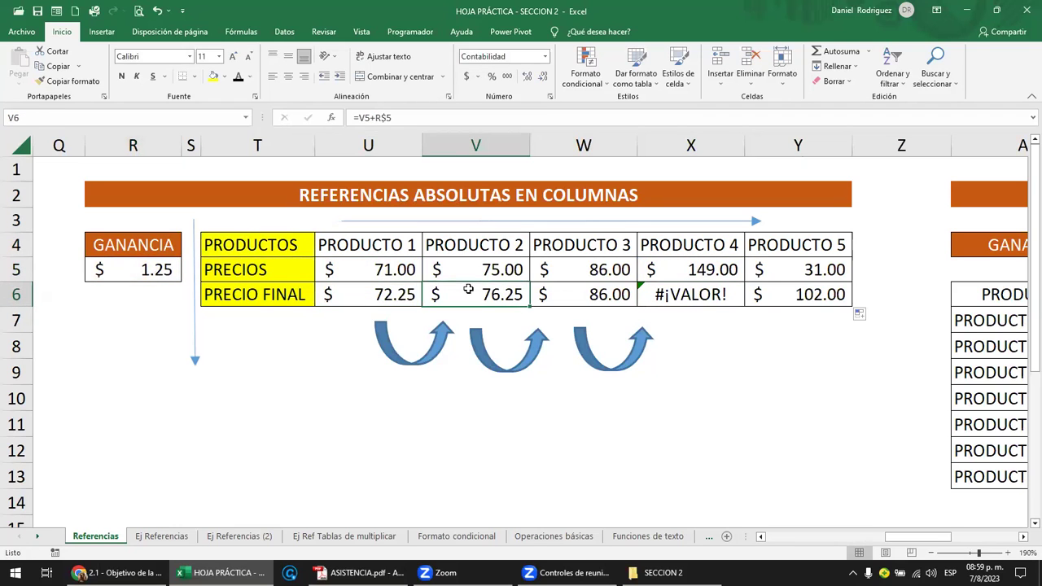
pyautogui.doubleClick(476, 295)
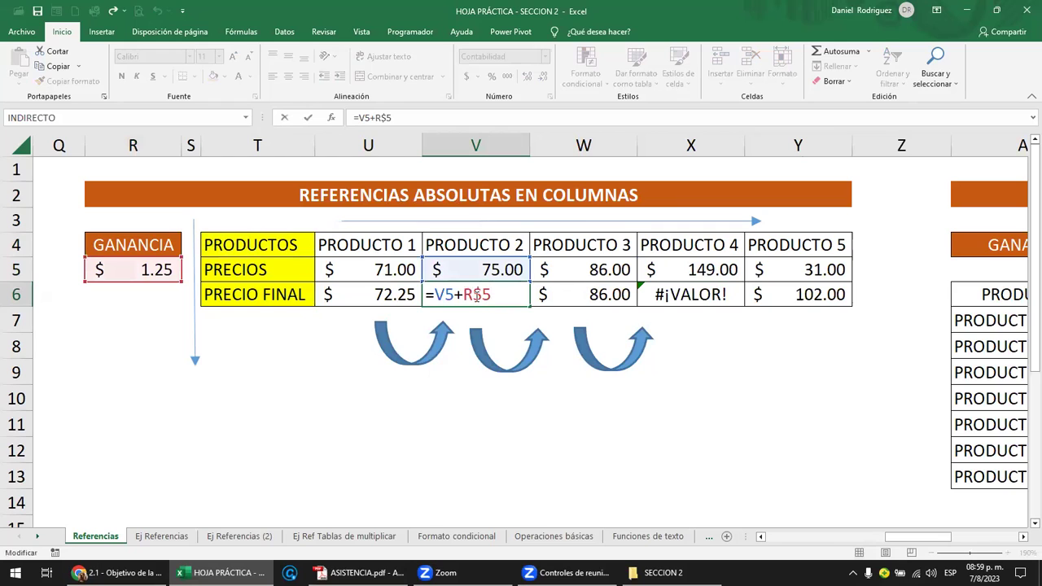
pyautogui.press('Escape')
# Compare the PRODUCTO 1, 2 and 3 final price formulas.
pyautogui.click(414, 296)
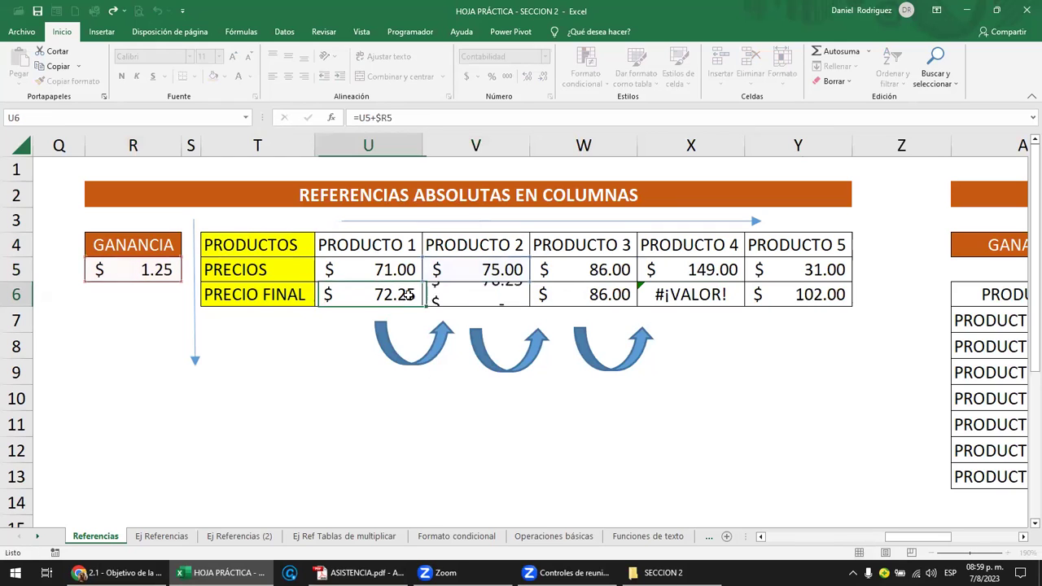
pyautogui.doubleClick(403, 300)
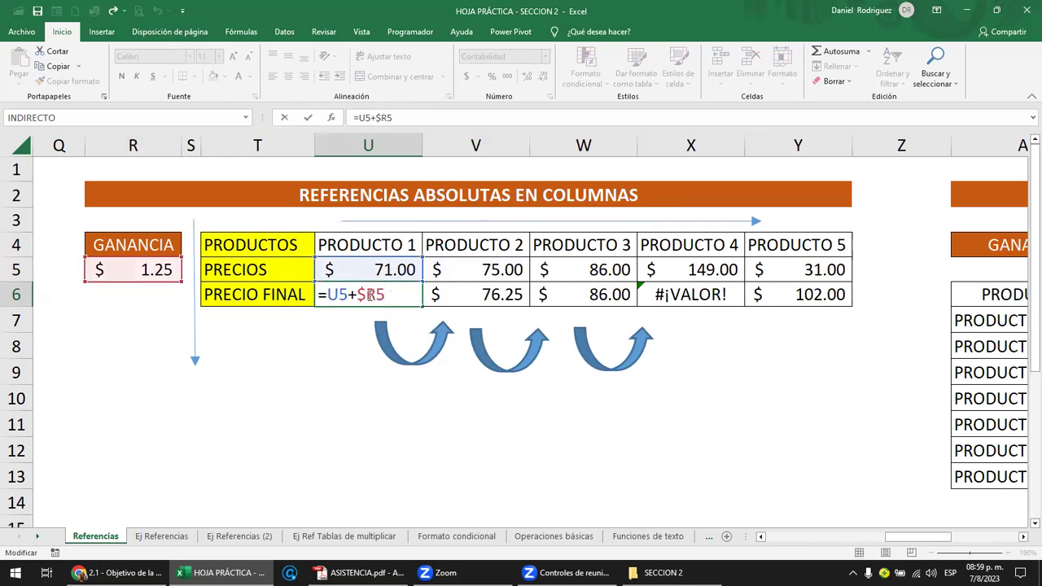
pyautogui.doubleClick(467, 296)
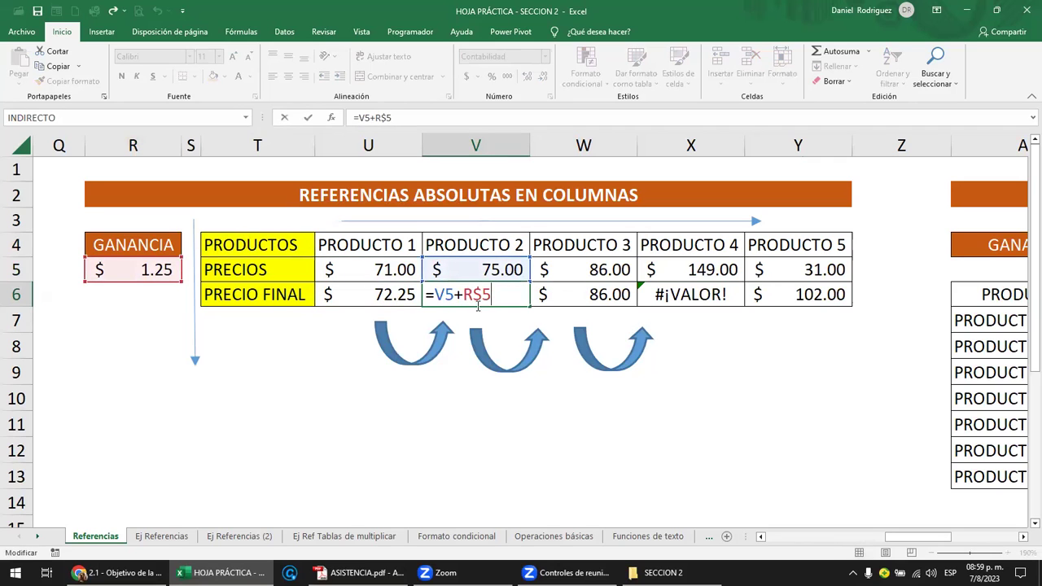
pyautogui.press('Escape')
pyautogui.doubleClick(557, 296)
pyautogui.press('Escape')
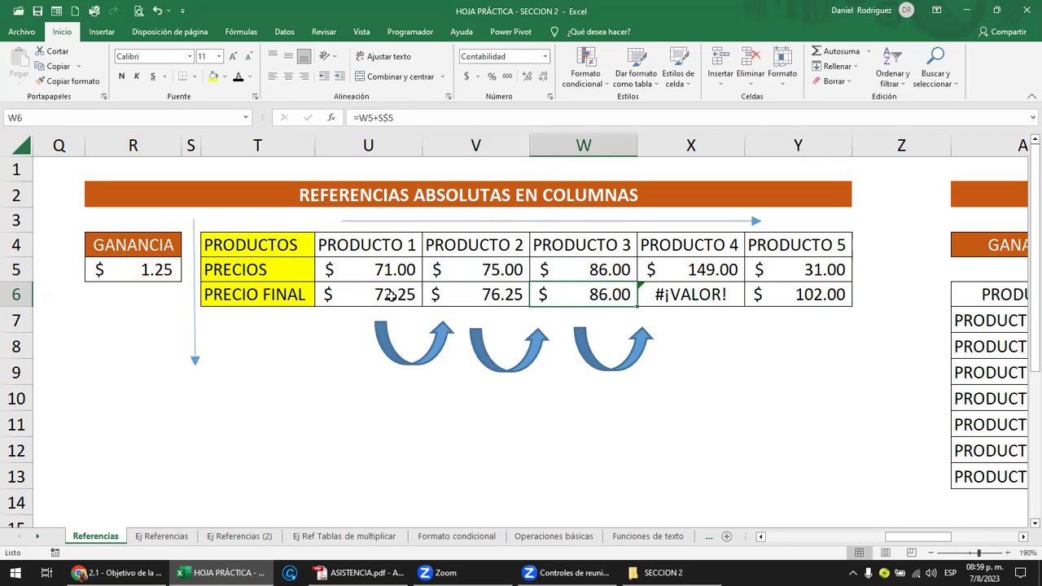
pyautogui.click(390, 297)
pyautogui.click(481, 300)
# Change PRODUCTO 1's formula to =U5+R$5 and select the table T4:Y6.
pyautogui.press('Left')
pyautogui.press('F2')
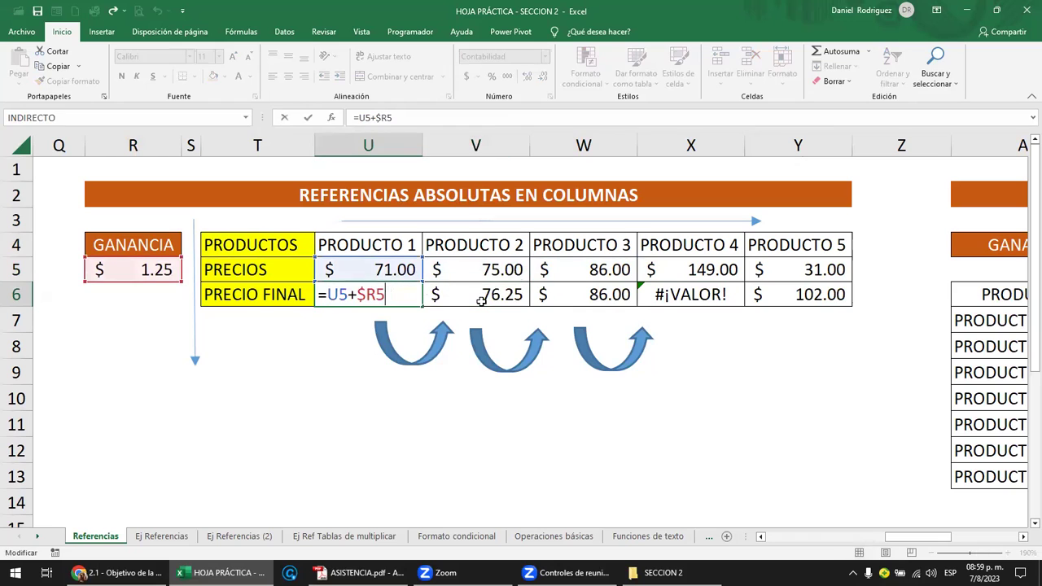
pyautogui.press('BackSpace')
pyautogui.write('$')
pyautogui.hotkey('ctrl', 'Return')
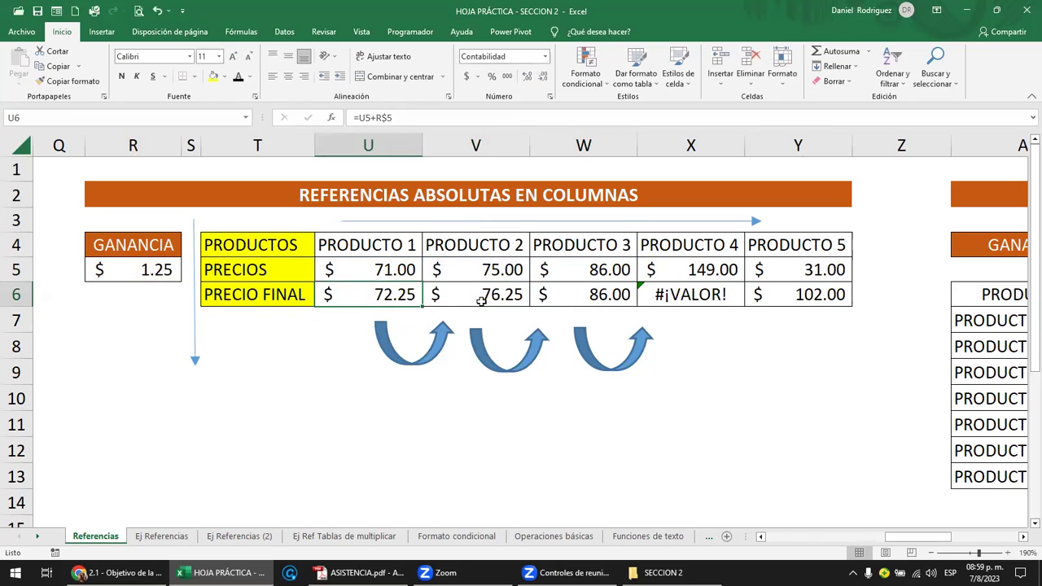
pyautogui.doubleClick(404, 295)
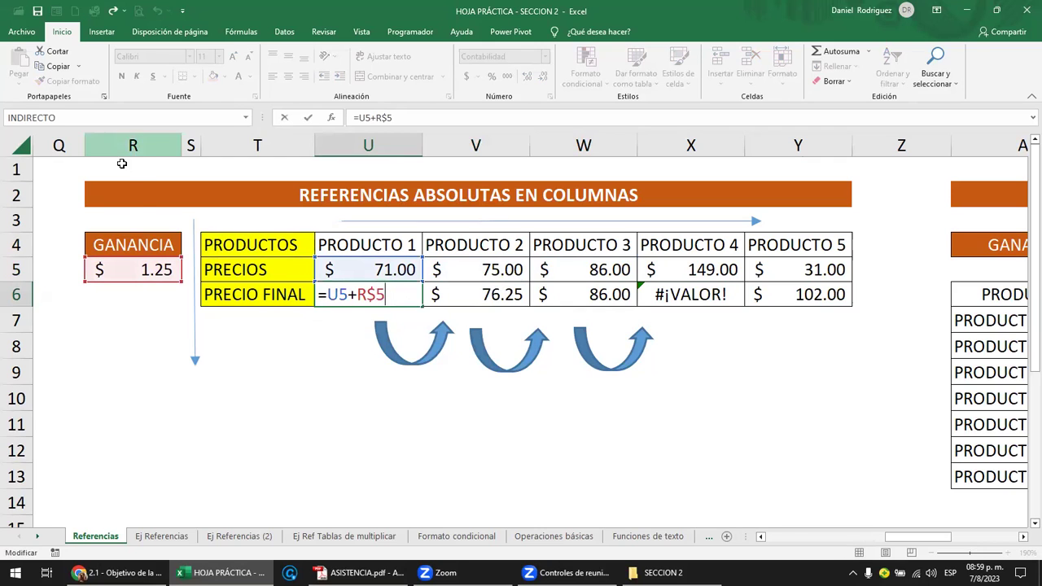
pyautogui.moveTo(274, 239)
pyautogui.mouseDown()
pyautogui.moveTo(799, 310)
pyautogui.moveTo(802, 297)
pyautogui.mouseUp()
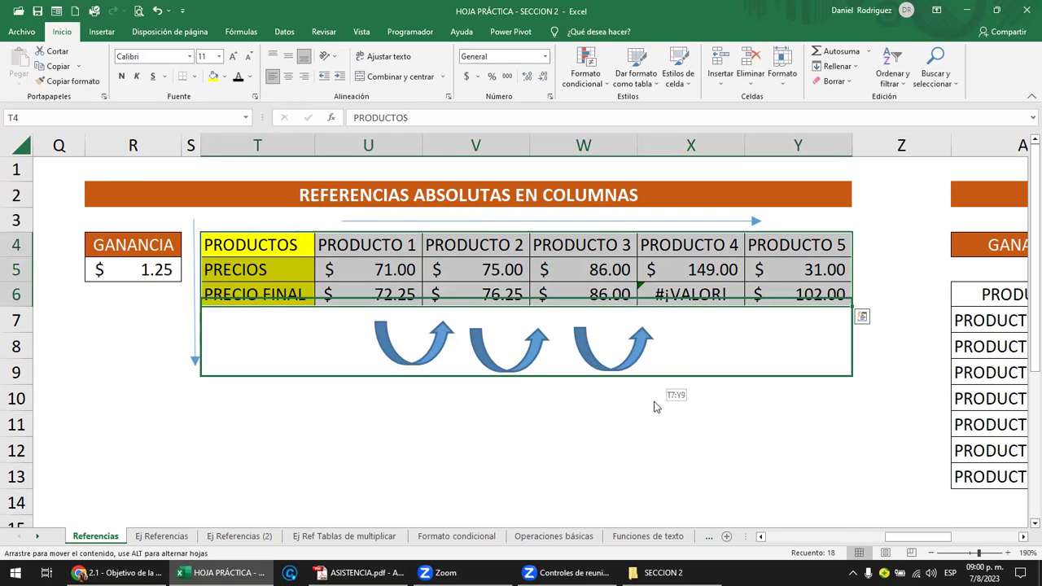
pyautogui.moveTo(644, 307); pyautogui.dragTo(660, 468)
pyautogui.click(382, 450)
pyautogui.doubleClick(382, 450)
pyautogui.press('Escape')
pyautogui.click(445, 450)
pyautogui.doubleClick(445, 450)
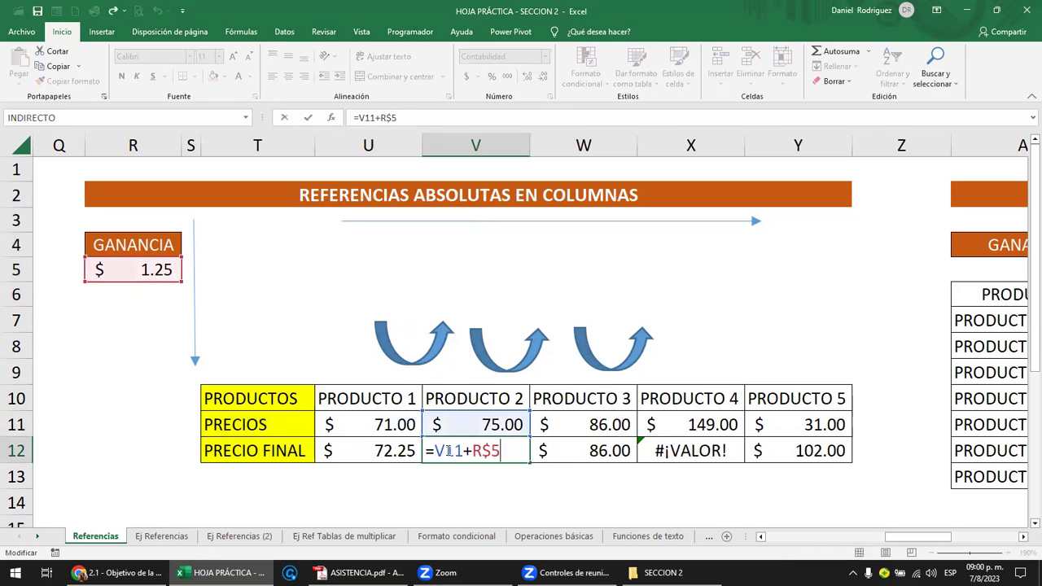
pyautogui.click(569, 454)
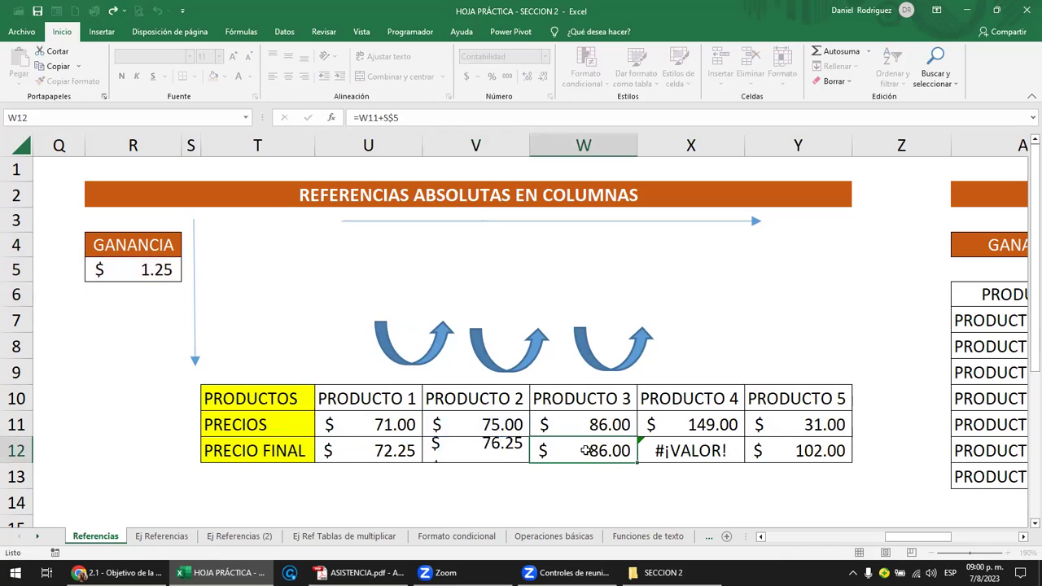
pyautogui.doubleClick(570, 454)
pyautogui.click(476, 453)
pyautogui.doubleClick(476, 452)
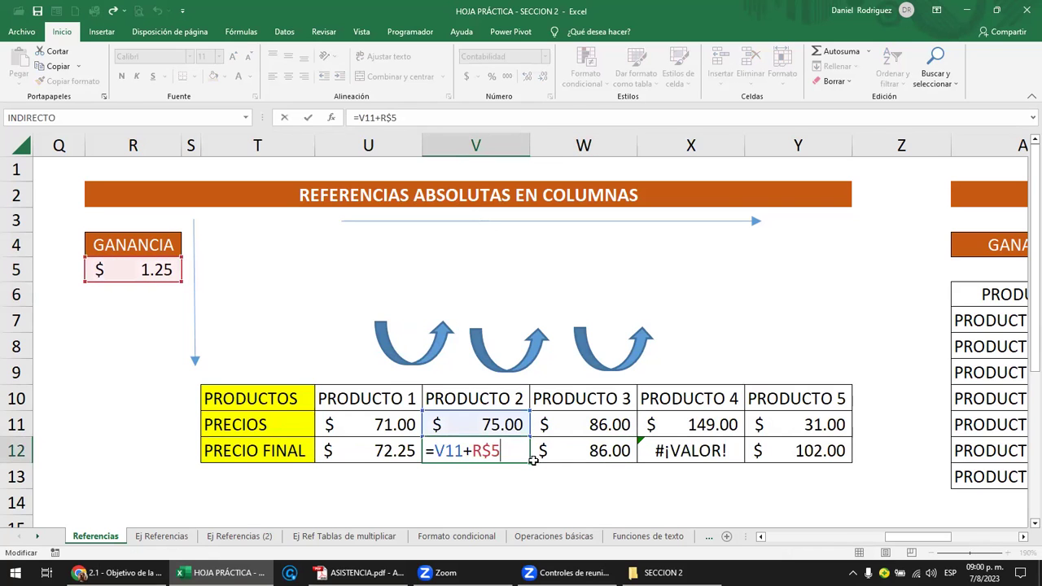
pyautogui.click(377, 452)
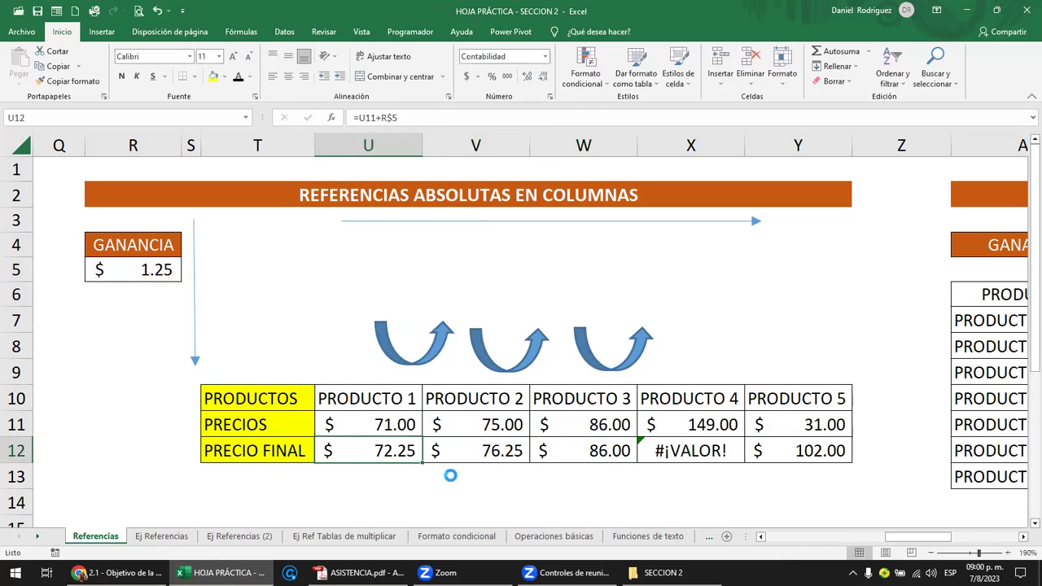
pyautogui.hotkey('ctrl', 'c')
pyautogui.press('Right')
pyautogui.hotkey('shift', 'Right')
pyautogui.press('Return')
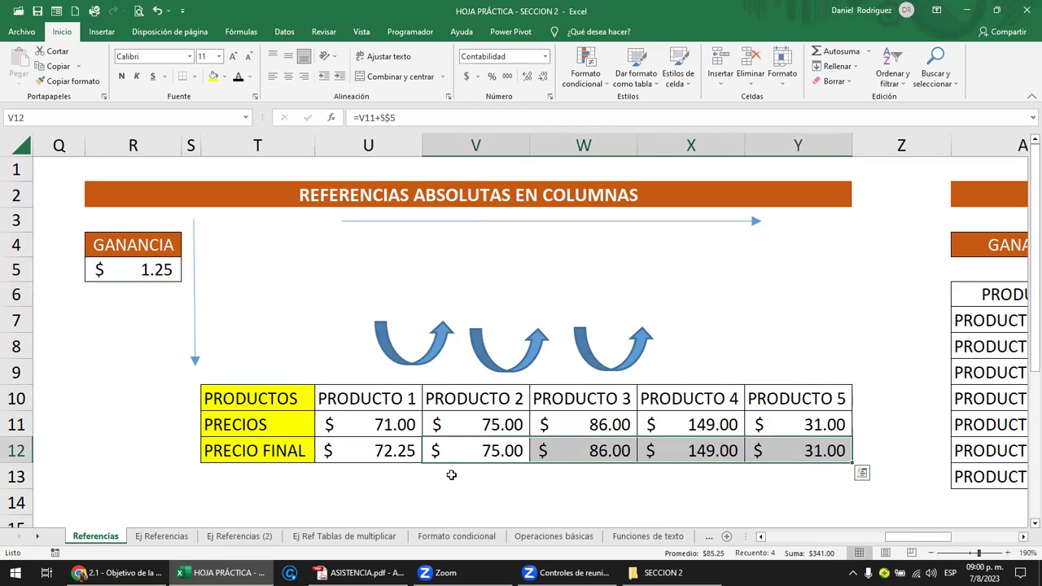
pyautogui.click(507, 450)
pyautogui.doubleClick(519, 456)
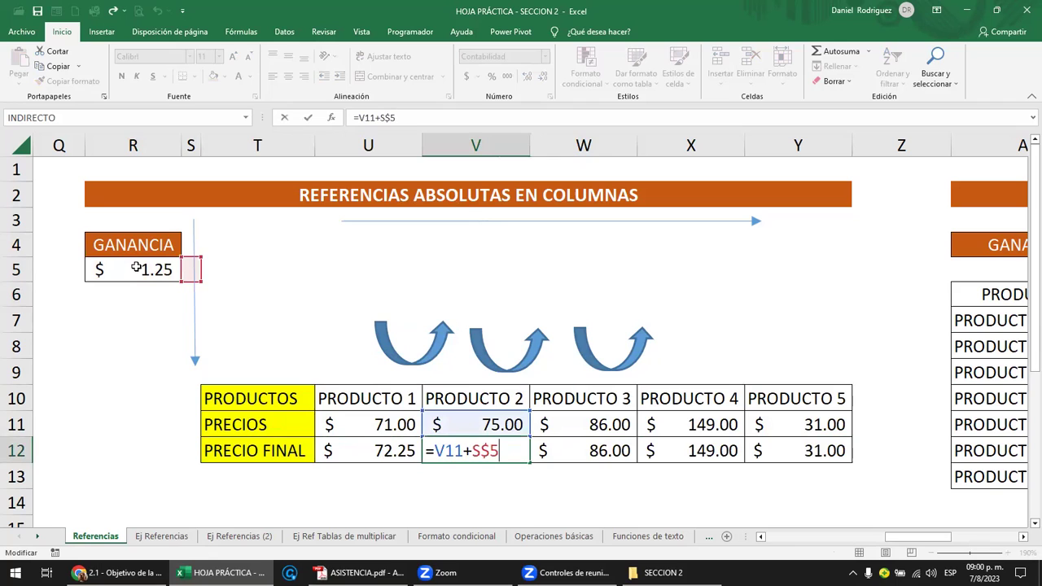
pyautogui.click(572, 442)
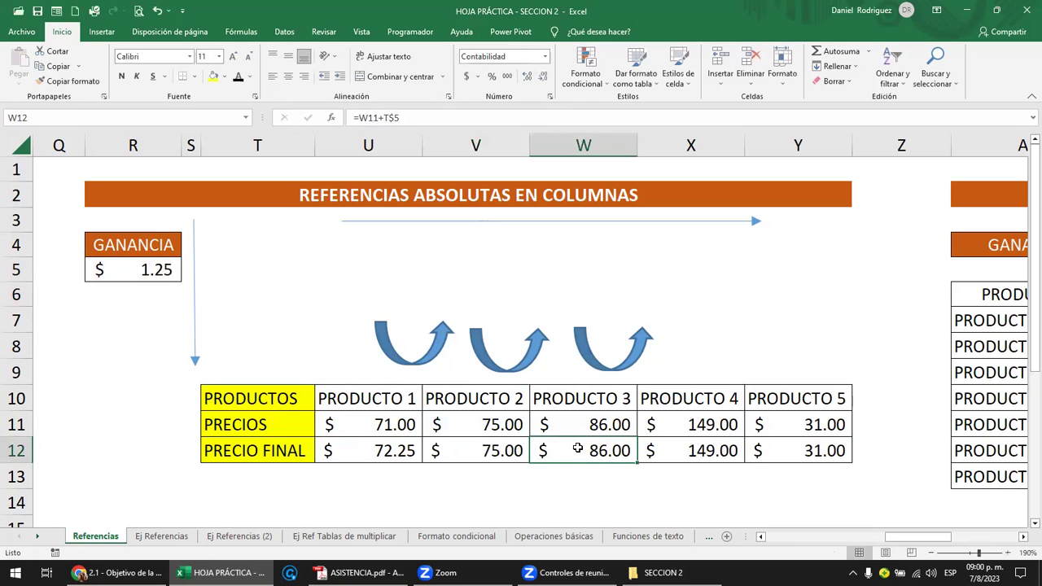
pyautogui.doubleClick(572, 446)
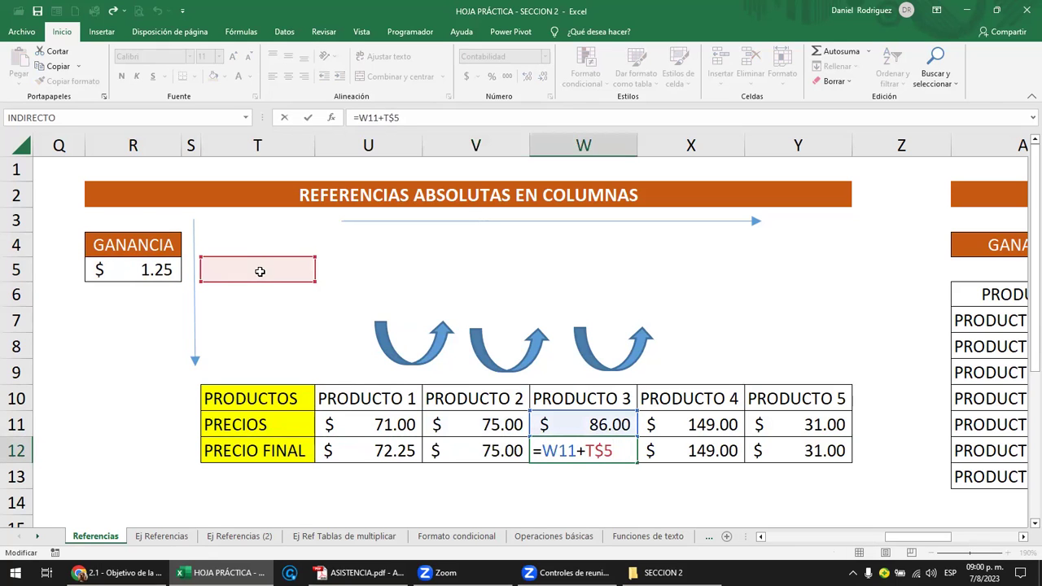
pyautogui.click(687, 445)
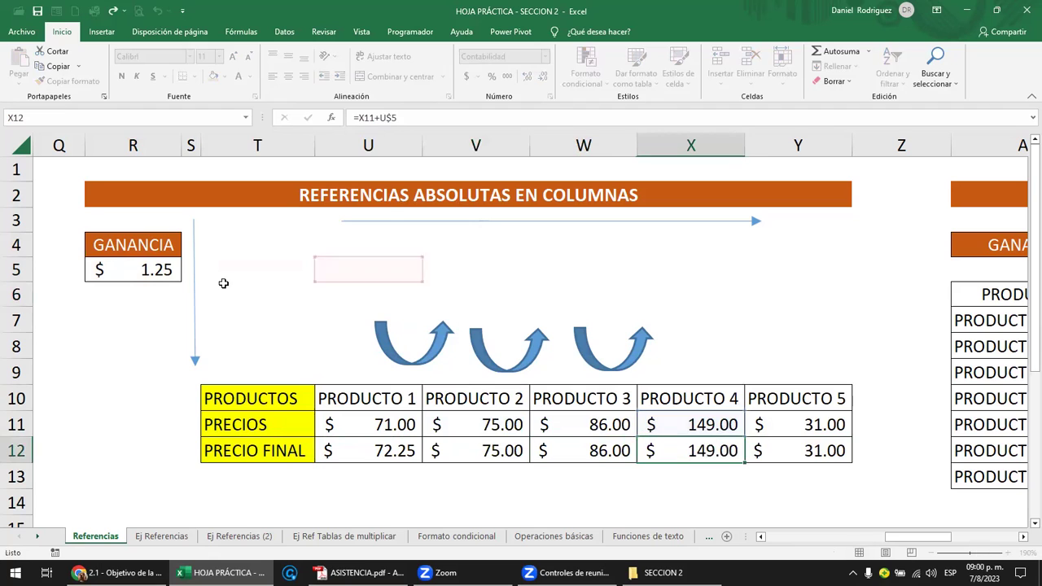
pyautogui.click(195, 269)
pyautogui.click(248, 271)
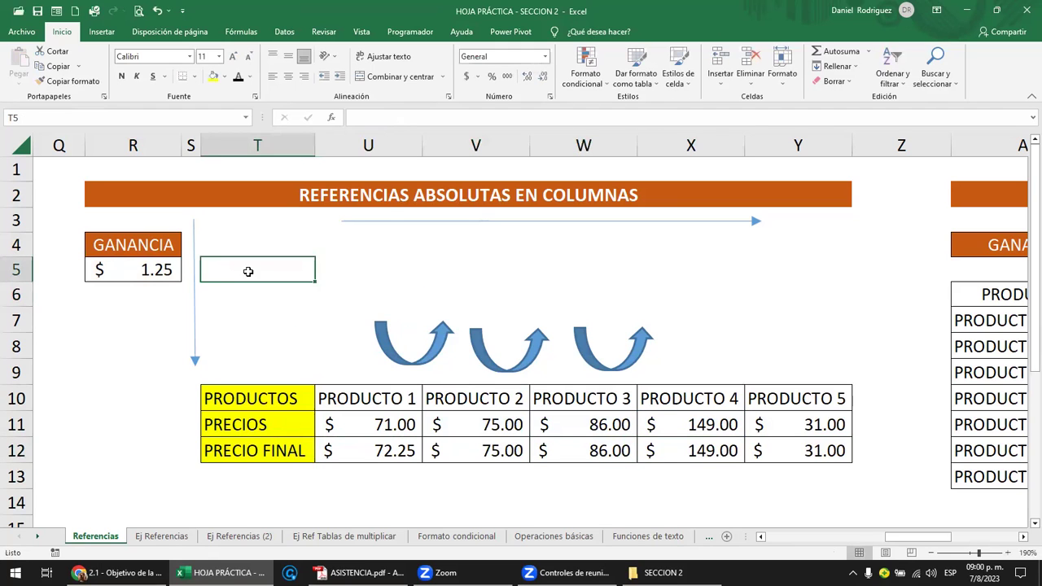
# Enter 2, 3, 6 and 6 into S5:V5.
pyautogui.press('Left')
pyautogui.write('2')
pyautogui.press('Tab')
pyautogui.write('3')
pyautogui.press('Tab')
pyautogui.write('6')
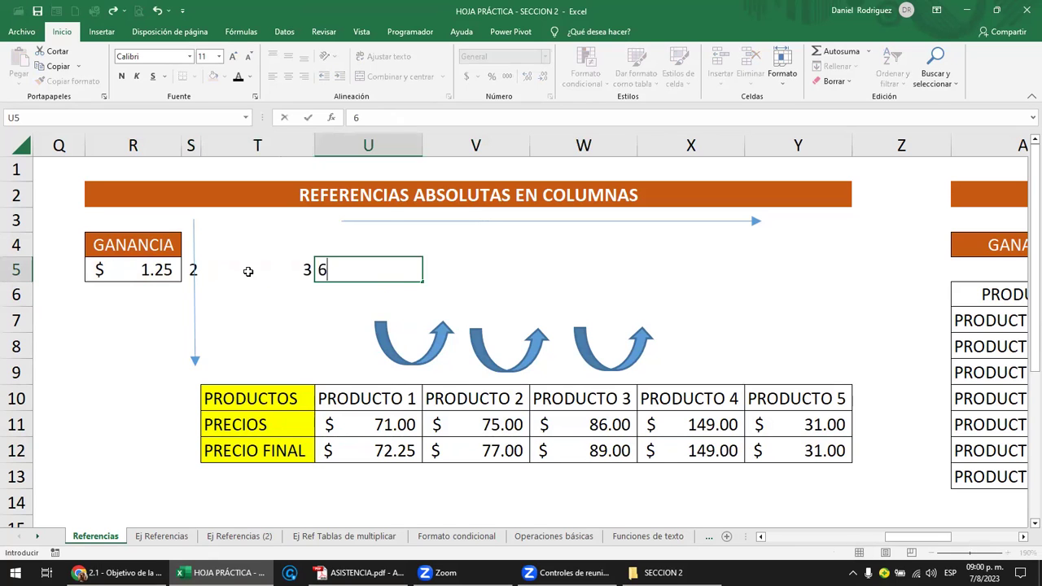
pyautogui.press('Tab')
pyautogui.write('6')
pyautogui.press('Tab')
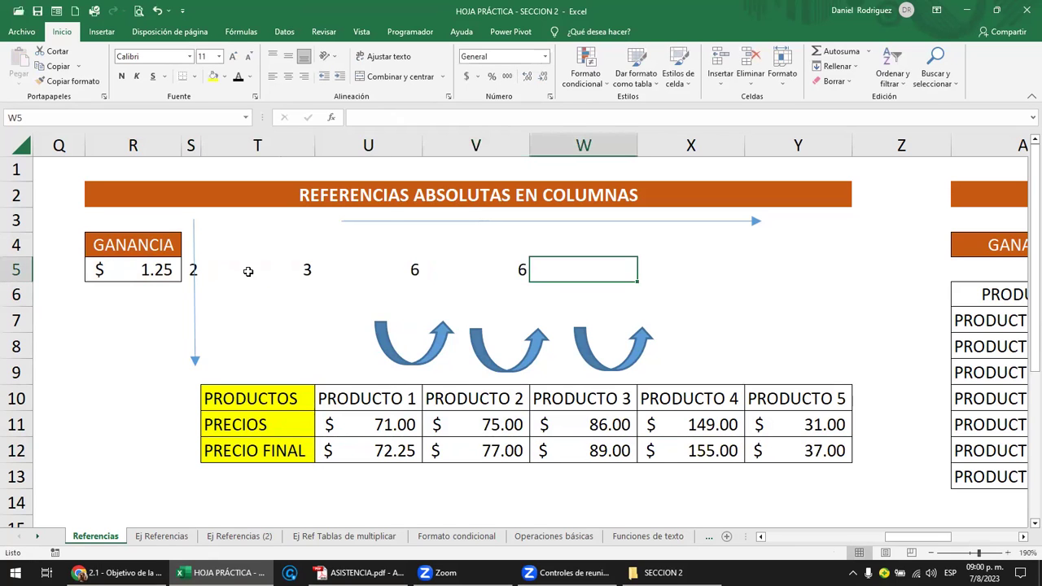
# Review the final price formulas in U12 through Y12 and their row-5 references.
pyautogui.click(370, 449)
pyautogui.doubleClick(370, 449)
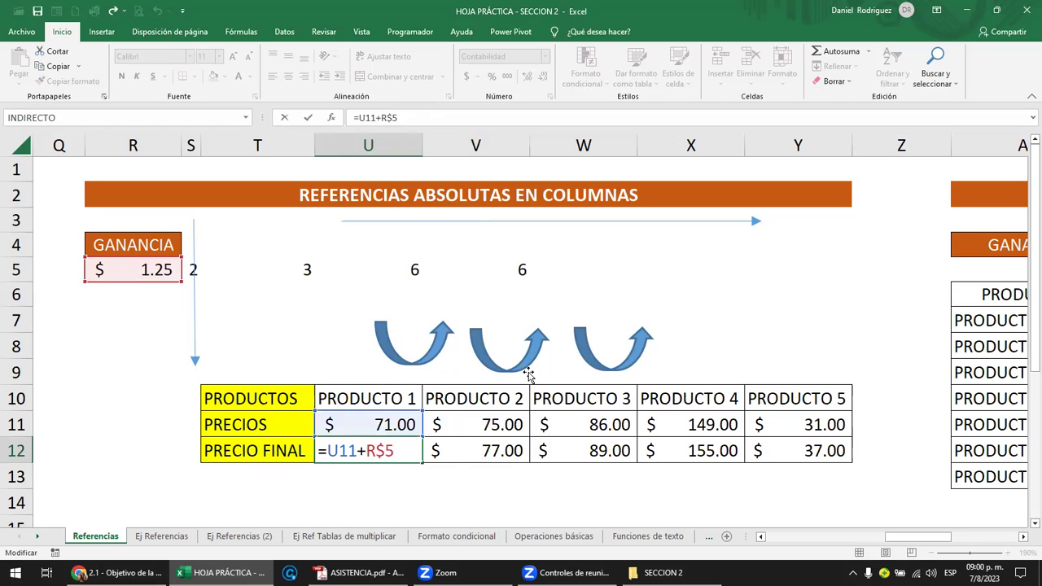
pyautogui.click(482, 448)
pyautogui.doubleClick(482, 448)
pyautogui.press('Escape')
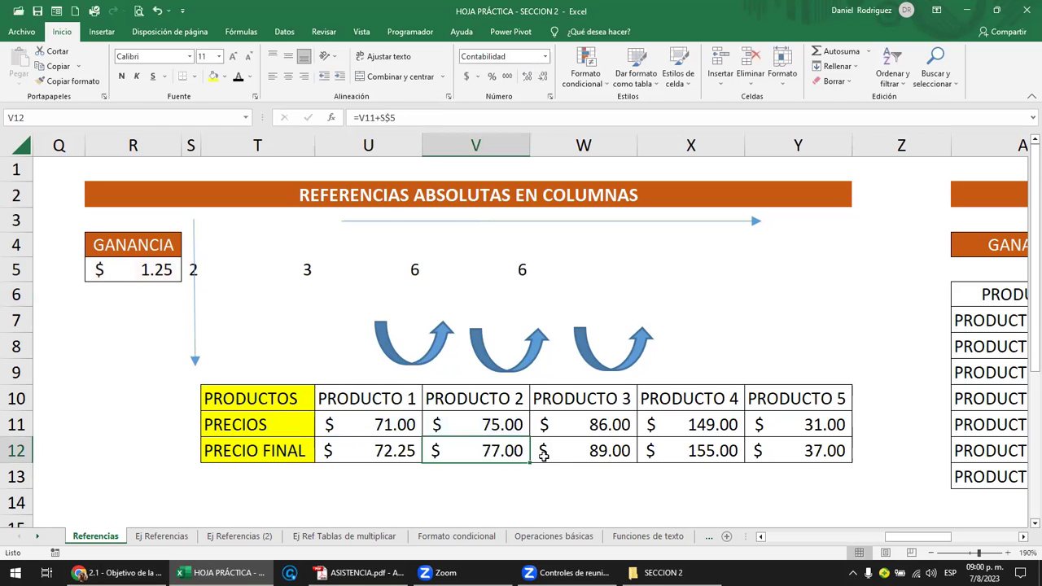
pyautogui.doubleClick(546, 452)
pyautogui.click(675, 448)
pyautogui.doubleClick(675, 448)
pyautogui.press('Escape')
pyautogui.click(794, 453)
pyautogui.doubleClick(794, 453)
pyautogui.press('Escape')
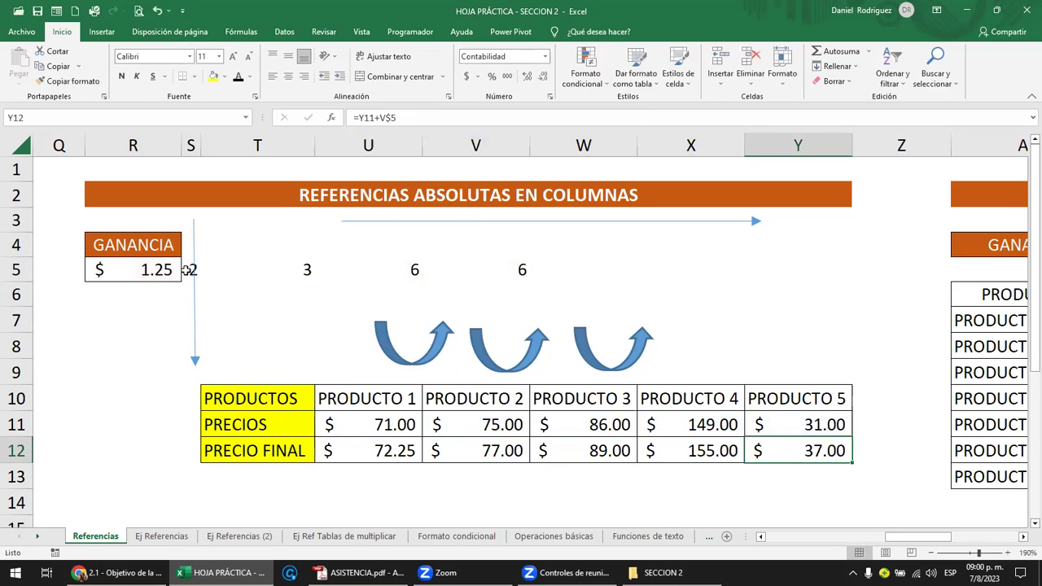
# Move the vertical arrow left beside GANANCIA.
pyautogui.click(196, 269)
pyautogui.moveTo(195, 269); pyautogui.dragTo(76, 279)
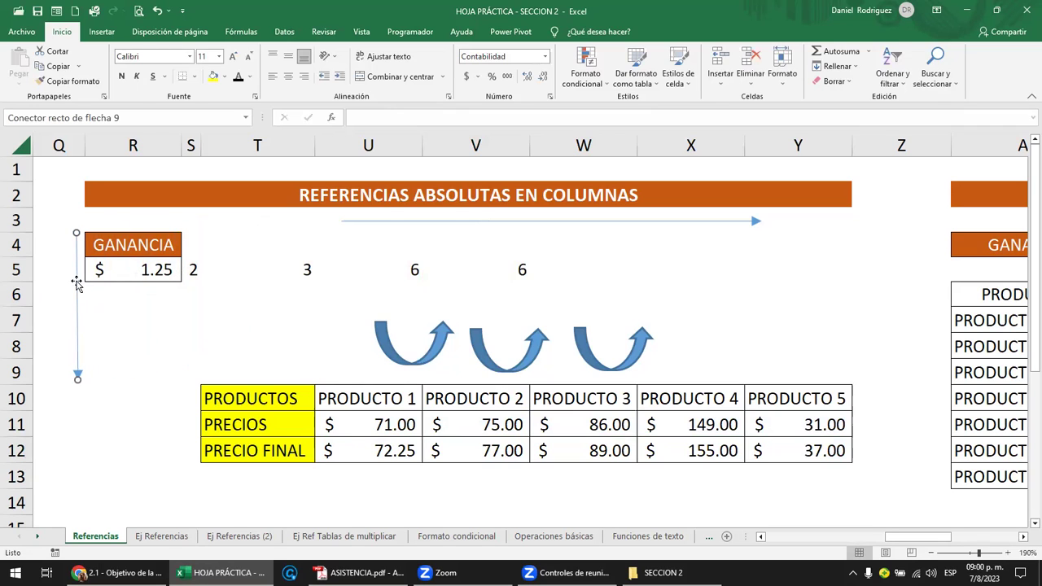
pyautogui.click(192, 269)
pyautogui.doubleClick(839, 454)
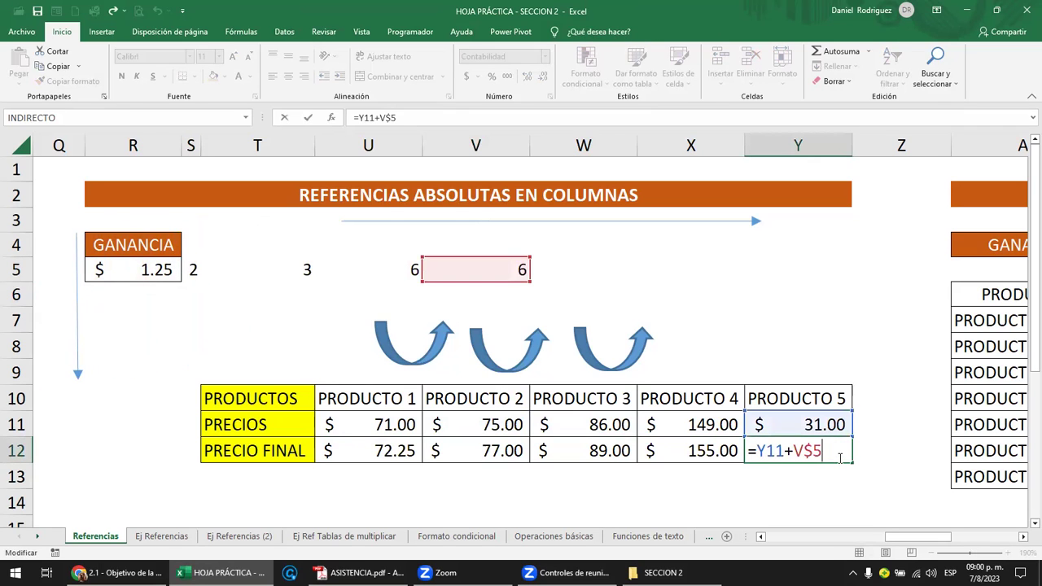
# Enter 35 in Z11 and copy Y12's PRECIO FINAL formula into Z12.
pyautogui.click(887, 422)
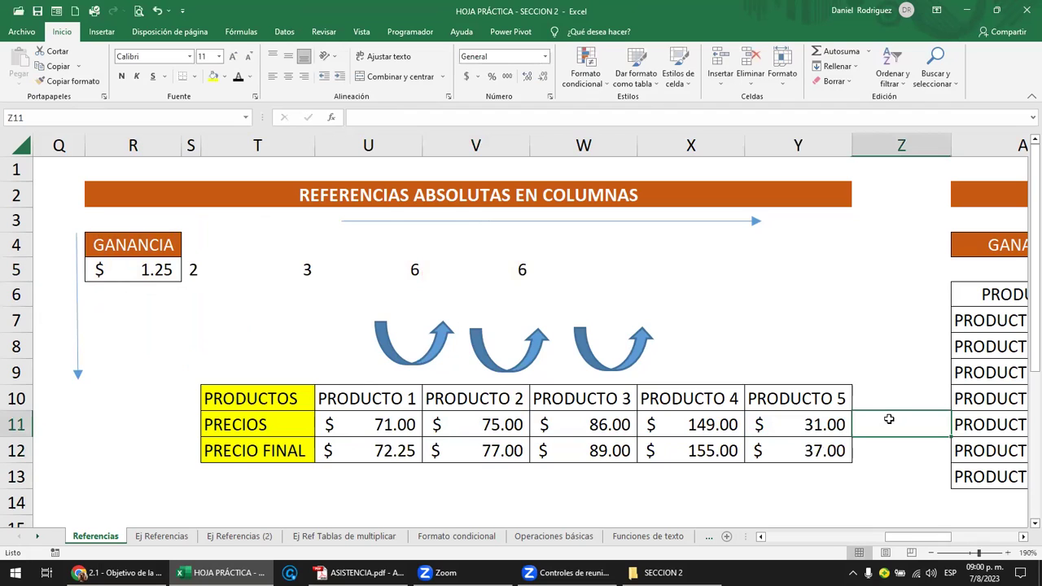
pyautogui.write('3')
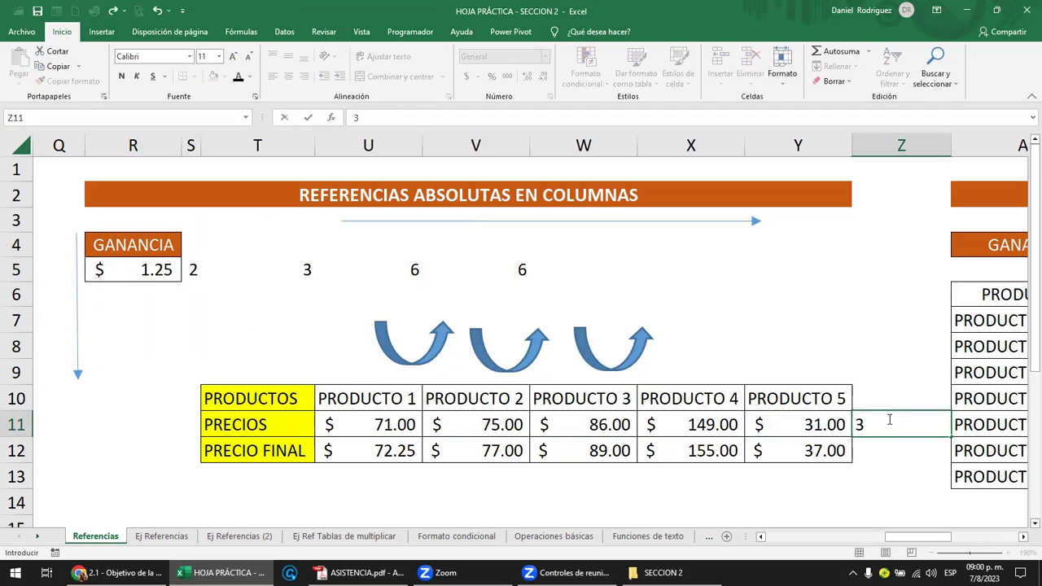
pyautogui.press('Return')
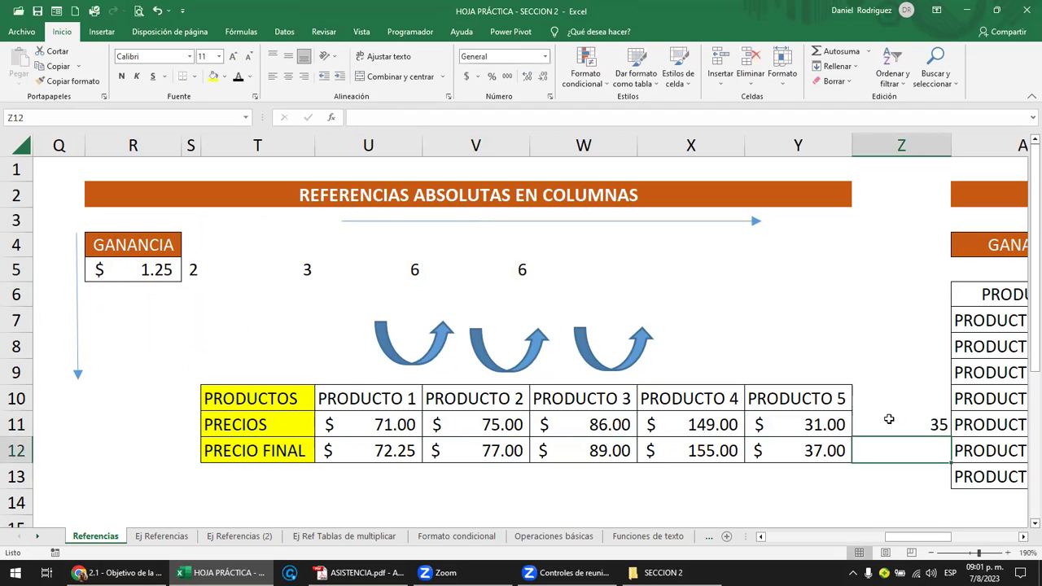
pyautogui.press('Left')
pyautogui.hotkey('ctrl', 'c')
pyautogui.press('Right')
pyautogui.press('Return')
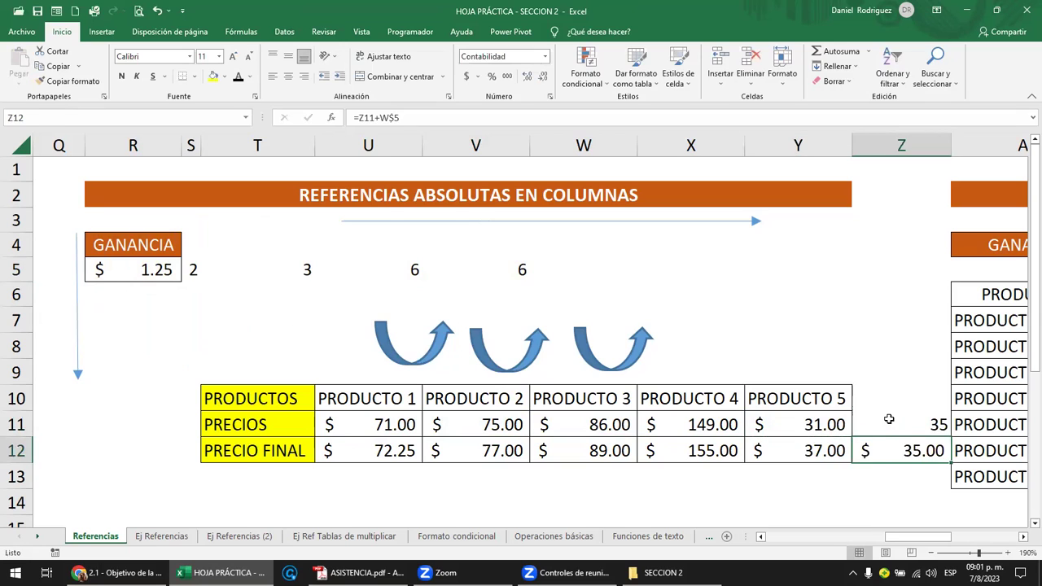
pyautogui.press('F2')
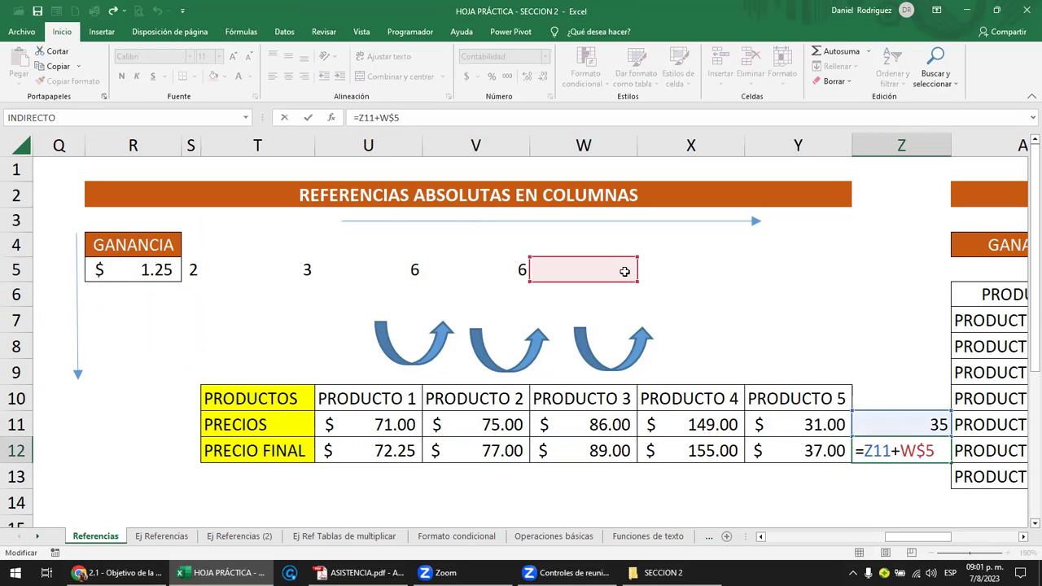
pyautogui.click(590, 270)
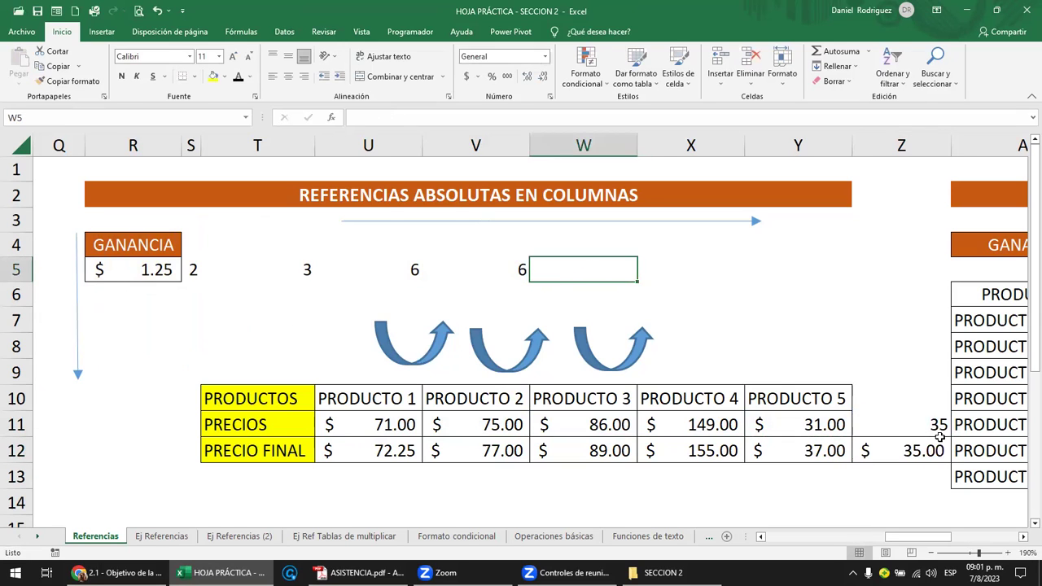
# Rework Z12's formula, switching its operator to multiplication.
pyautogui.click(939, 444)
pyautogui.doubleClick(922, 454)
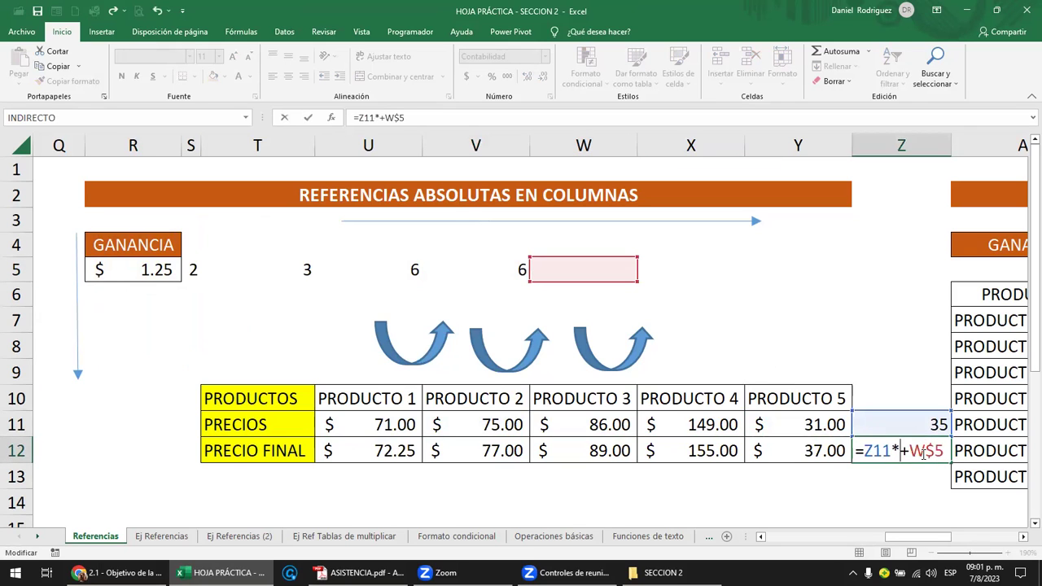
pyautogui.press('Return')
pyautogui.press('Up')
pyautogui.press('Up')
pyautogui.click(917, 453)
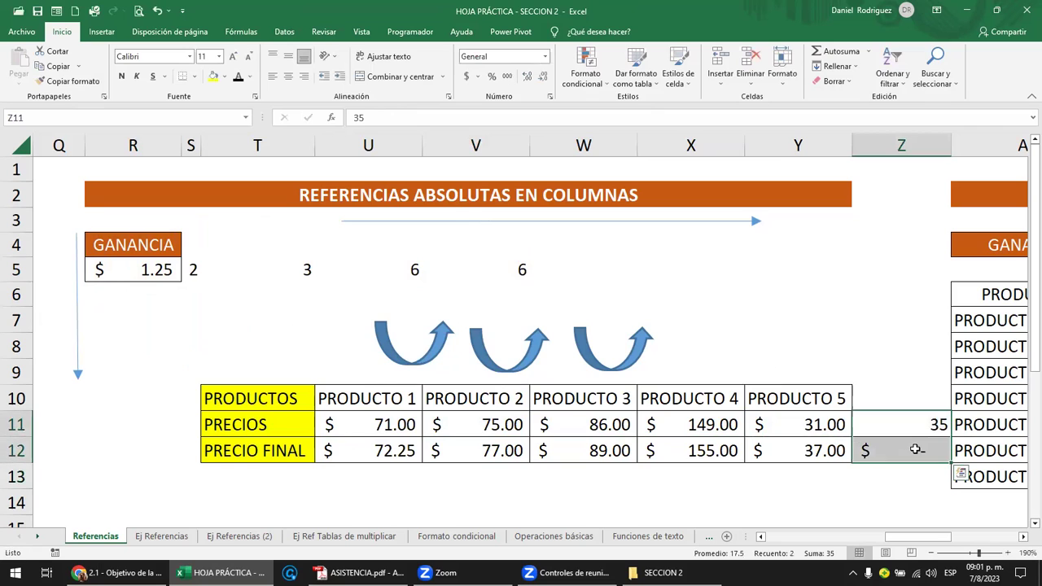
pyautogui.doubleClick(917, 453)
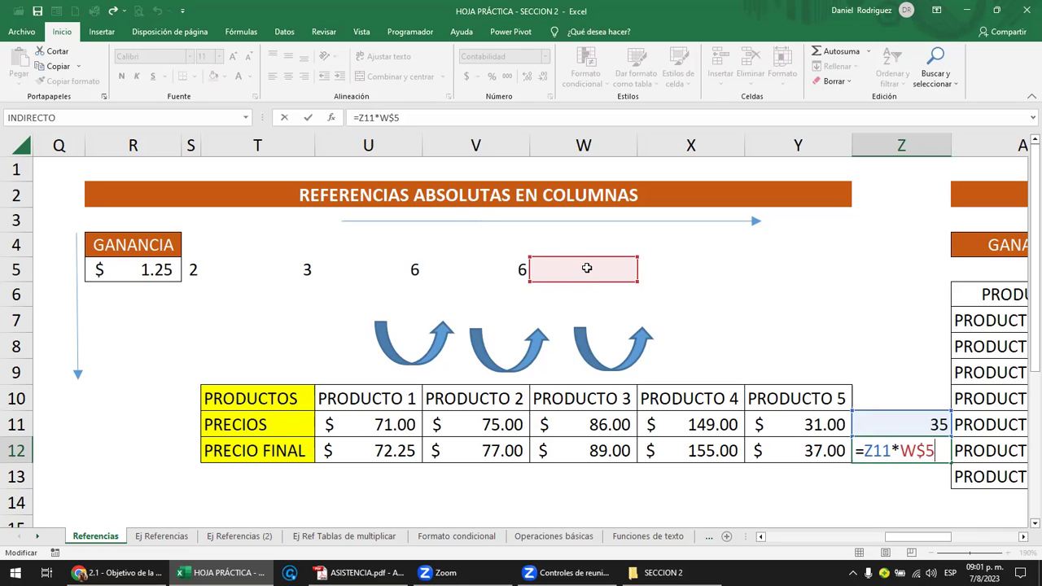
pyautogui.press('Return')
# Change Z12 to a division formula, which shows #¡DIV/0!
pyautogui.click(895, 456)
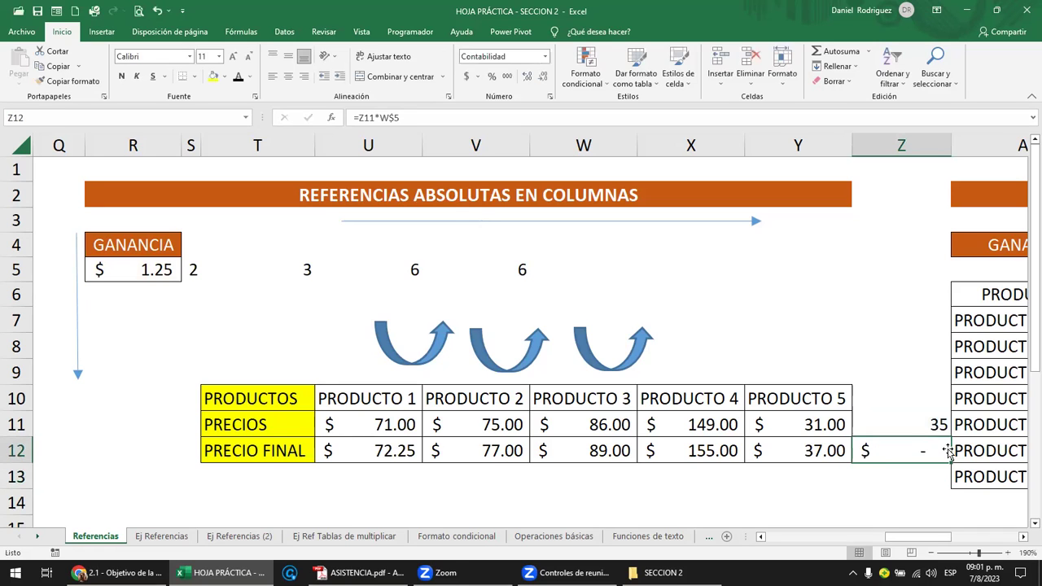
pyautogui.doubleClick(944, 450)
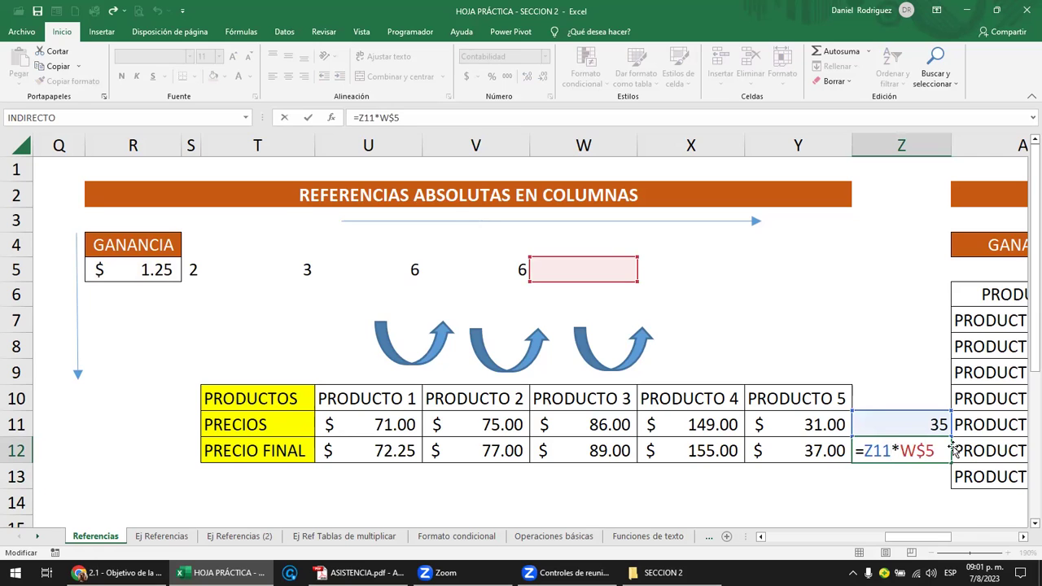
pyautogui.write('/')
pyautogui.press('Return')
pyautogui.doubleClick(904, 442)
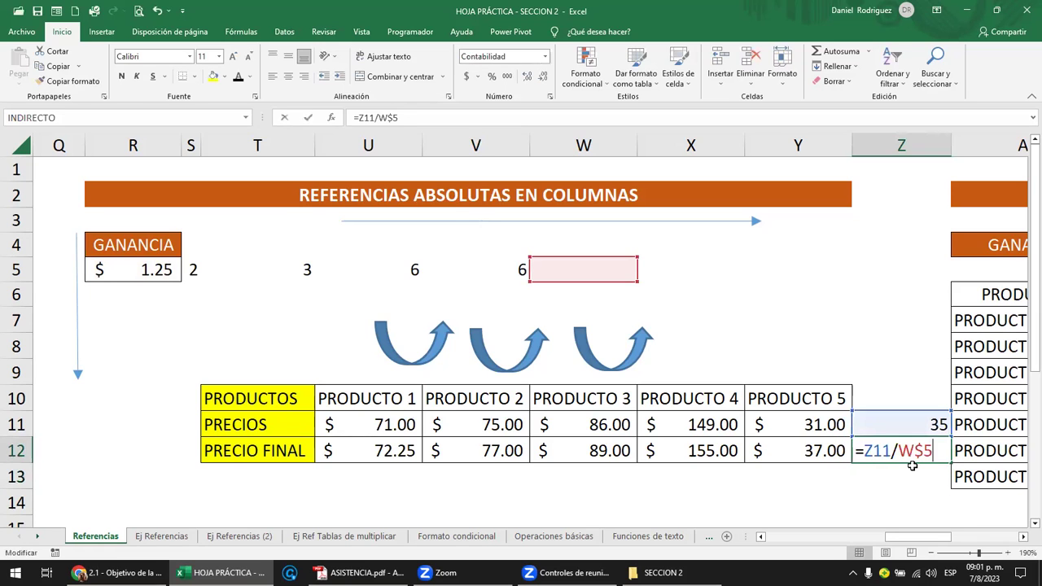
pyautogui.press('Escape')
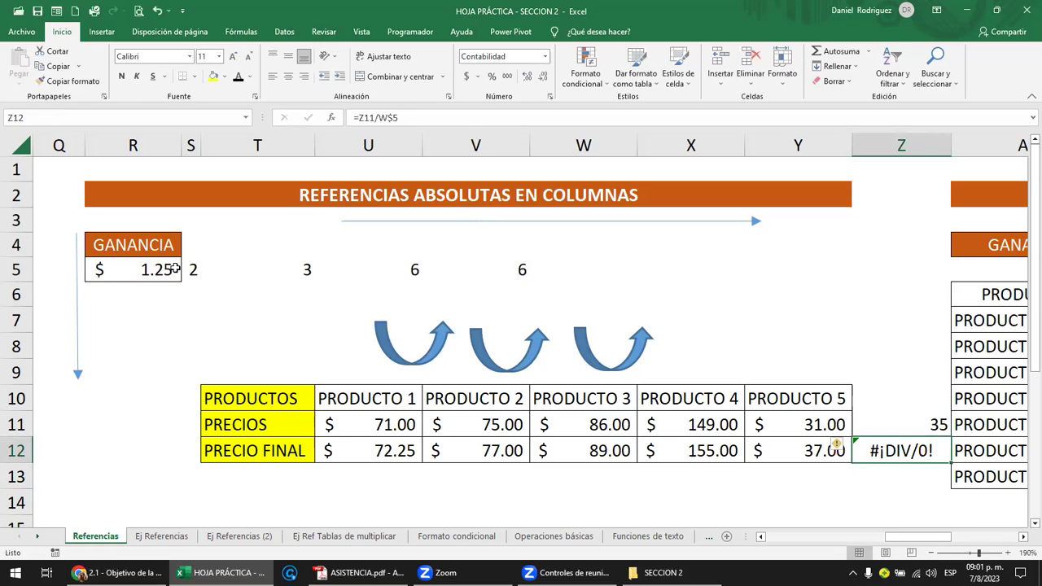
# Select row 5 from GANANCIA to Y5, then just the GANANCIA value in R5.
pyautogui.moveTo(129, 267)
pyautogui.mouseDown()
pyautogui.moveTo(770, 268)
pyautogui.moveTo(140, 426)
pyautogui.moveTo(144, 486)
pyautogui.mouseUp()
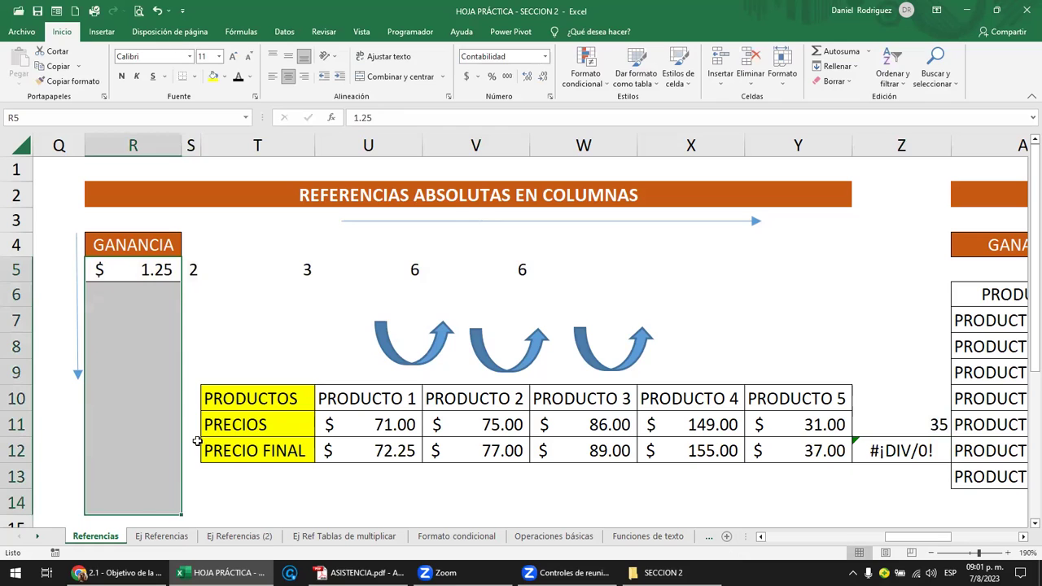
pyautogui.click(249, 324)
pyautogui.click(145, 272)
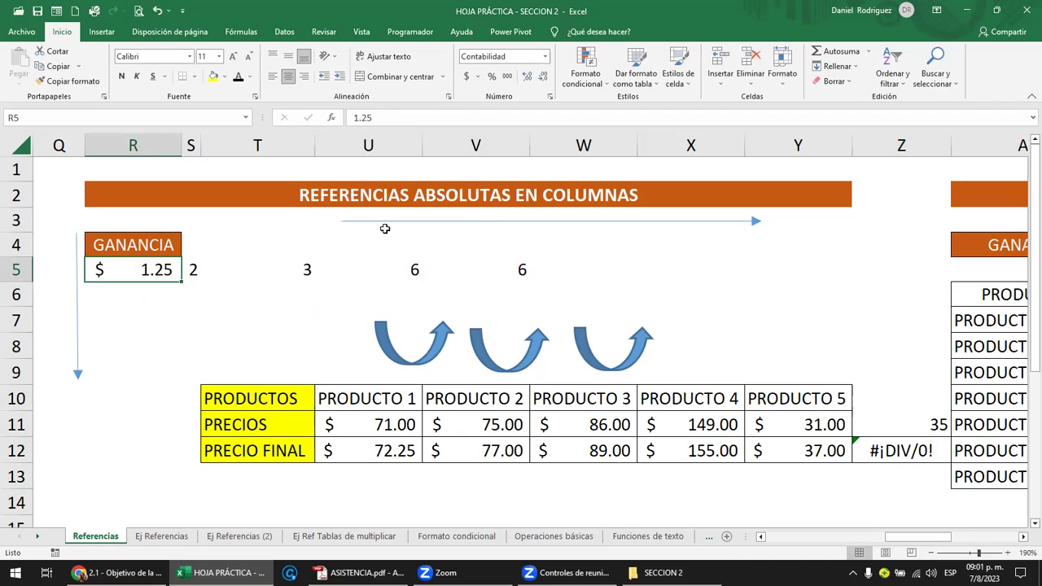
# Nudge the horizontal arrow lower, then move the first curved arrow left and rotate it to point right.
pyautogui.moveTo(385, 228); pyautogui.dragTo(371, 233)
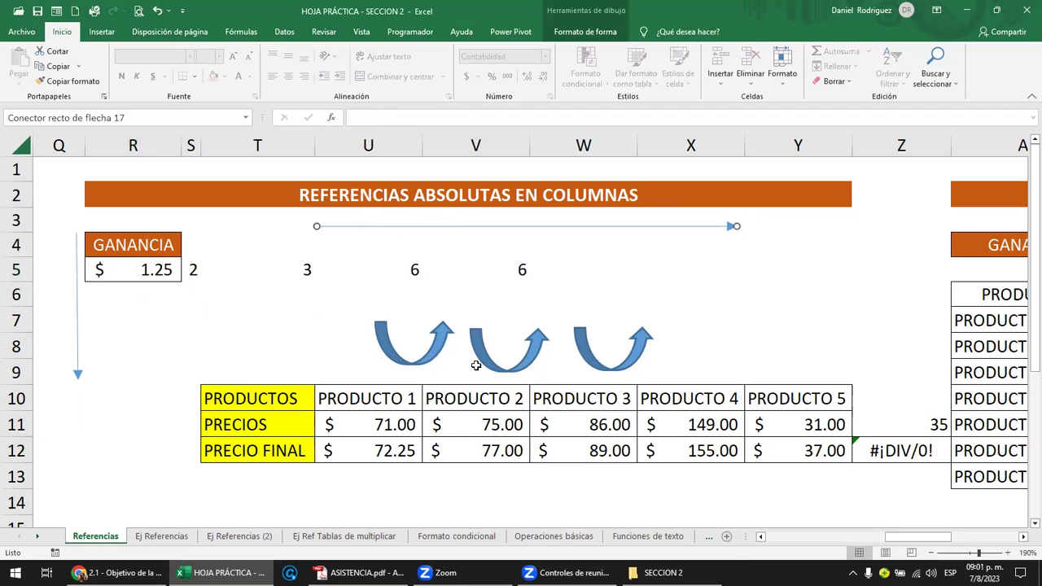
pyautogui.click(440, 346)
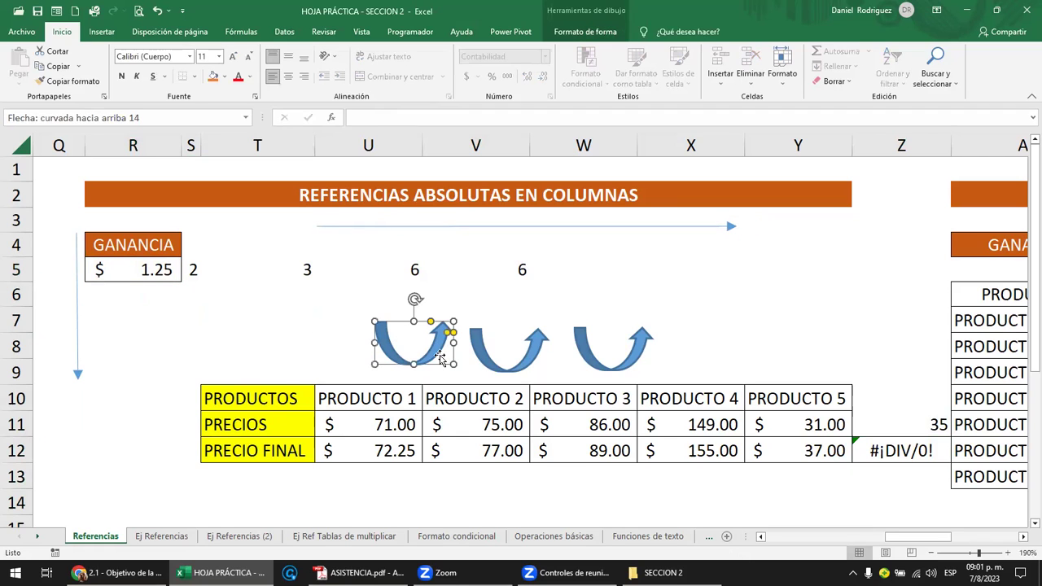
pyautogui.click(80, 345)
pyautogui.click(441, 350)
pyautogui.moveTo(413, 342); pyautogui.dragTo(127, 402)
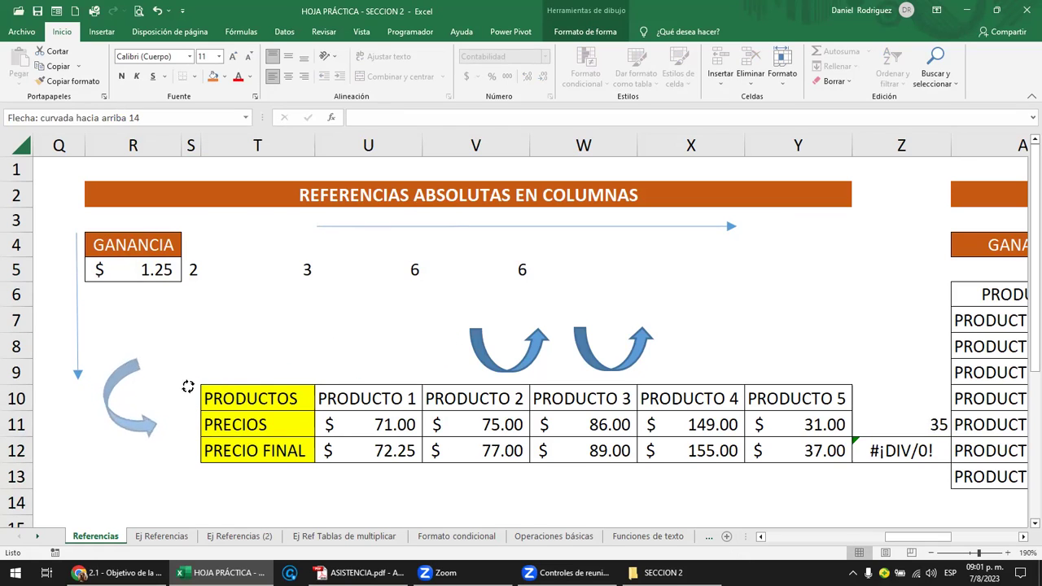
pyautogui.moveTo(127, 359); pyautogui.dragTo(174, 388)
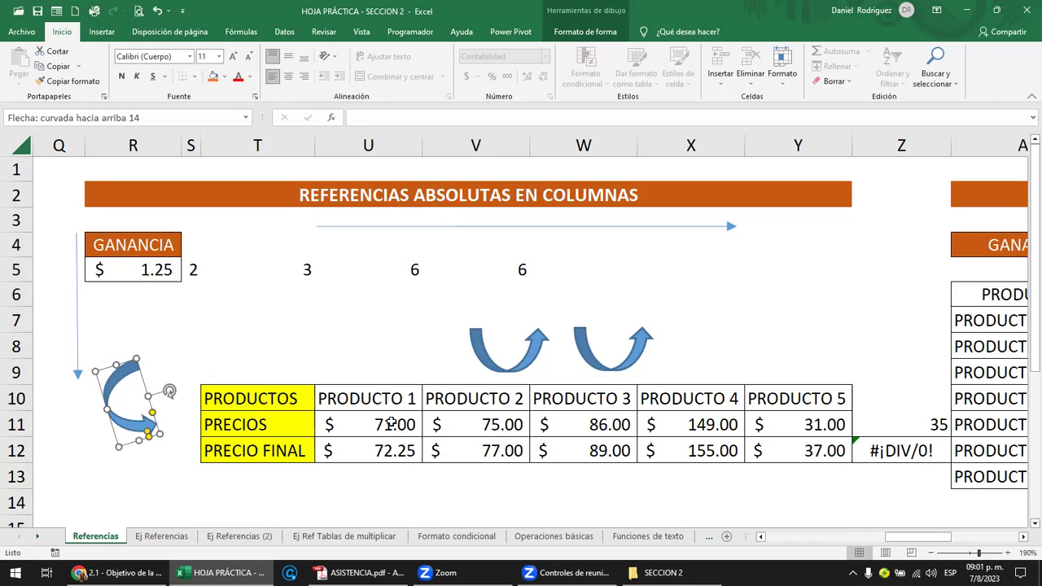
# Review U12's formula =U11+R$5, tracing the row-locked reference back to the GANANCIA value in row 5.
pyautogui.click(402, 227)
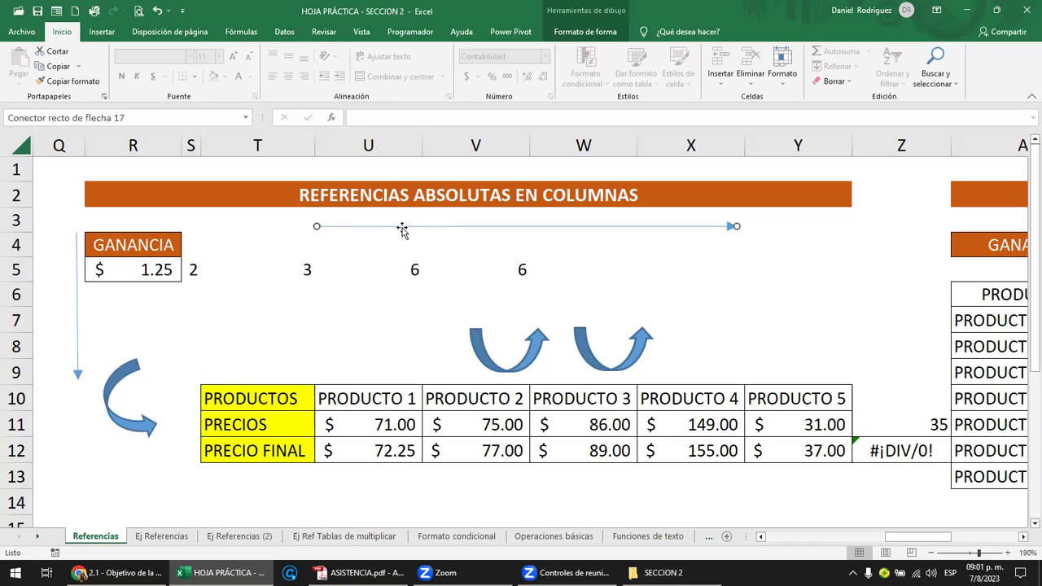
pyautogui.click(396, 456)
pyautogui.doubleClick(397, 456)
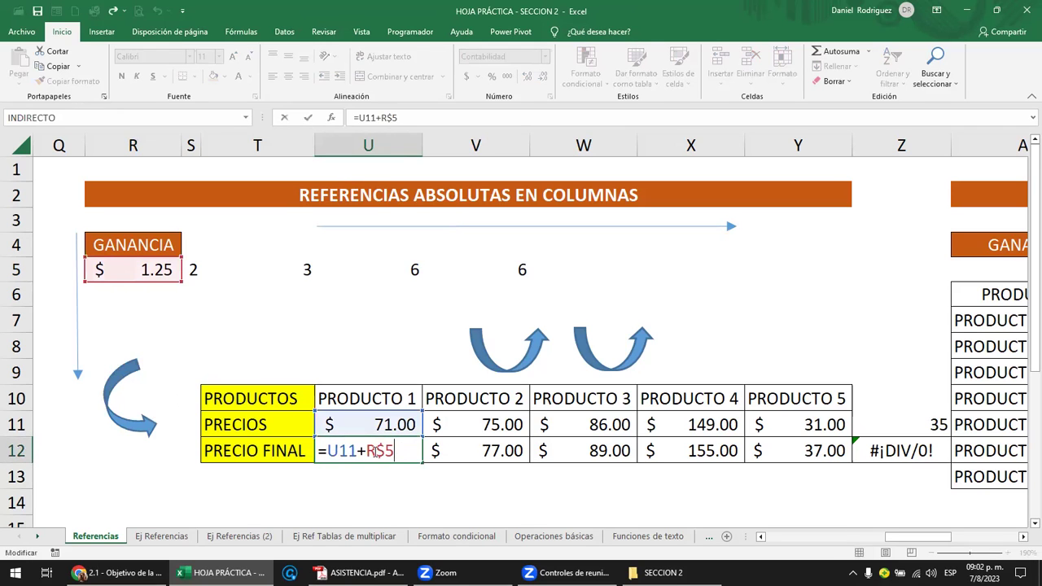
pyautogui.moveTo(375, 452); pyautogui.dragTo(404, 450)
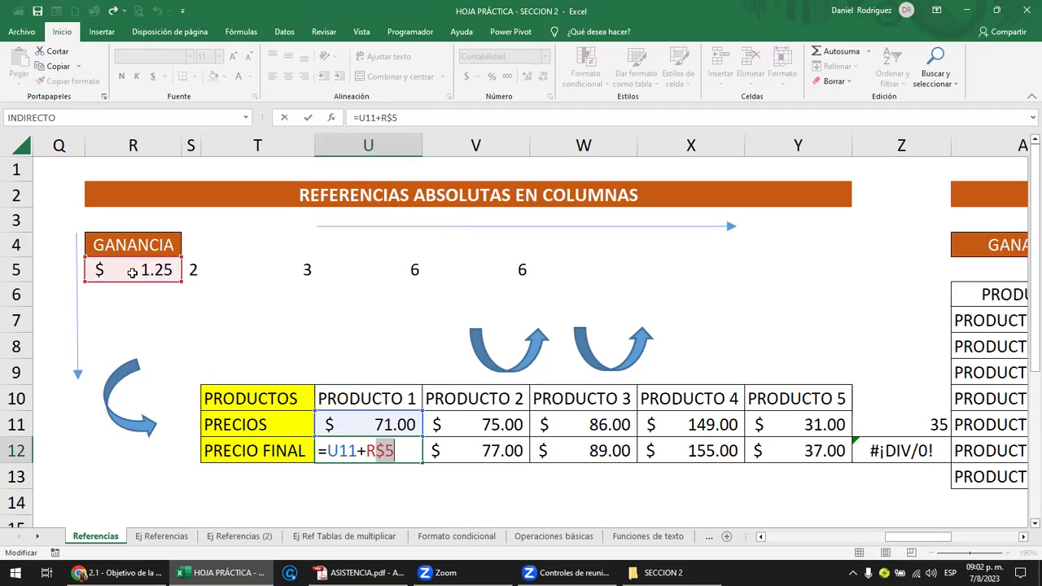
pyautogui.click(133, 272)
pyautogui.click(193, 266)
pyautogui.click(304, 264)
pyautogui.click(404, 269)
pyautogui.press('Right')
pyautogui.press('Right')
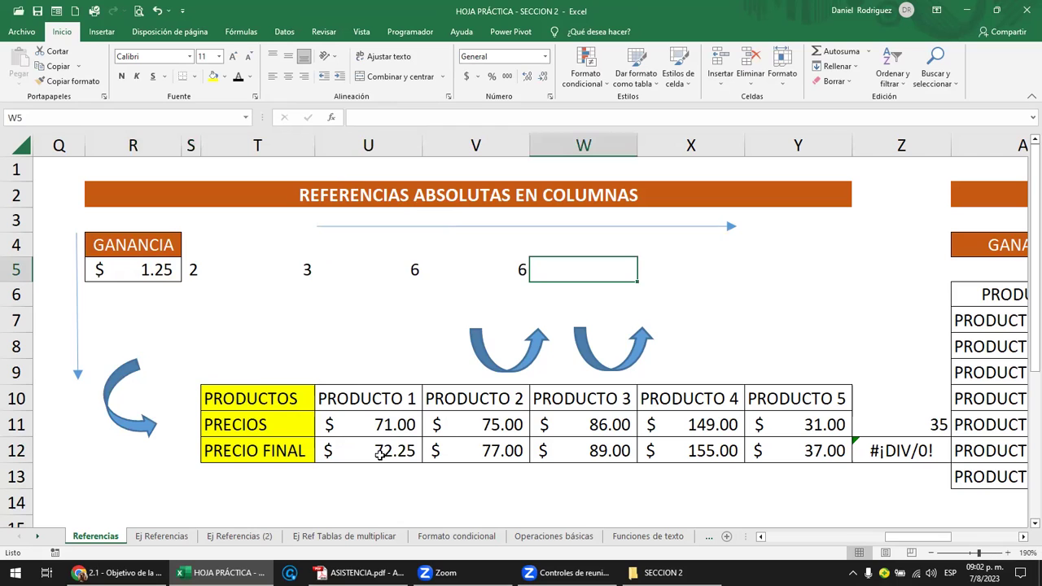
pyautogui.doubleClick(400, 454)
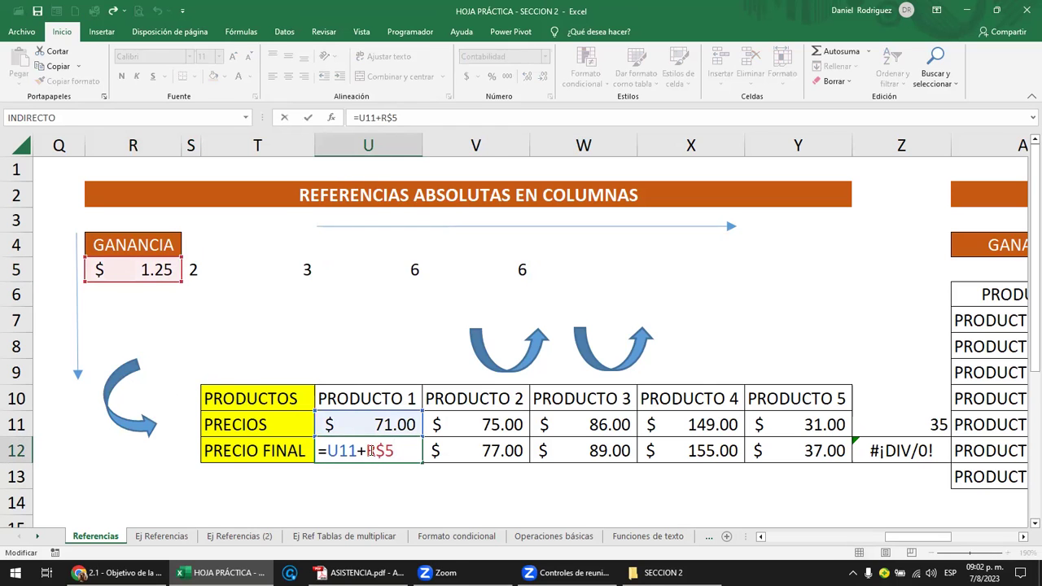
pyautogui.moveTo(375, 450); pyautogui.dragTo(387, 450)
pyautogui.click(367, 452)
# Place the curved arrow right beside the GANANCIA value 1.25 in R5, then select U11.
pyautogui.moveTo(118, 374); pyautogui.dragTo(195, 318)
pyautogui.click(130, 271)
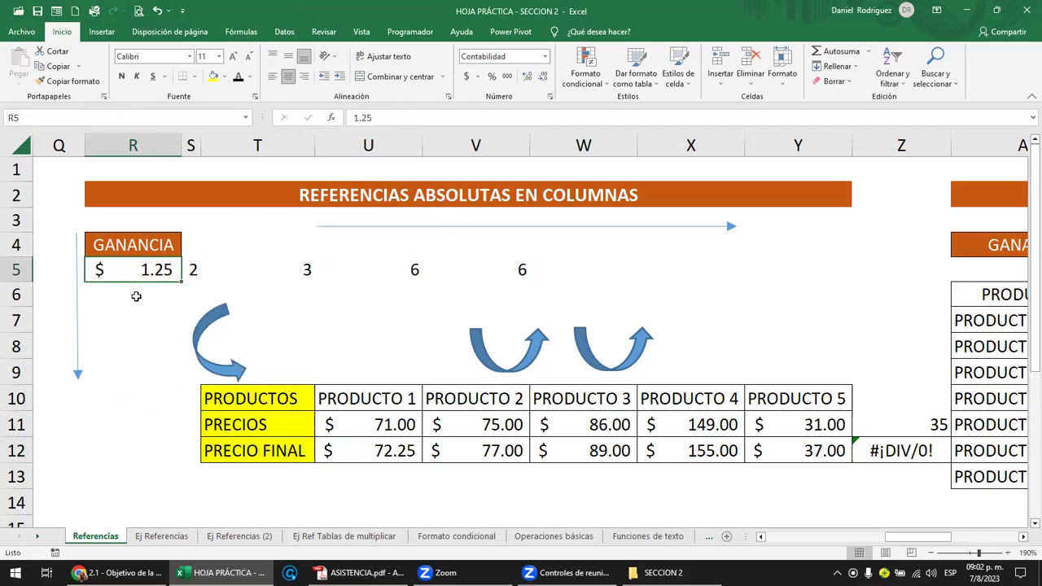
pyautogui.click(136, 296)
pyautogui.click(126, 319)
pyautogui.click(131, 350)
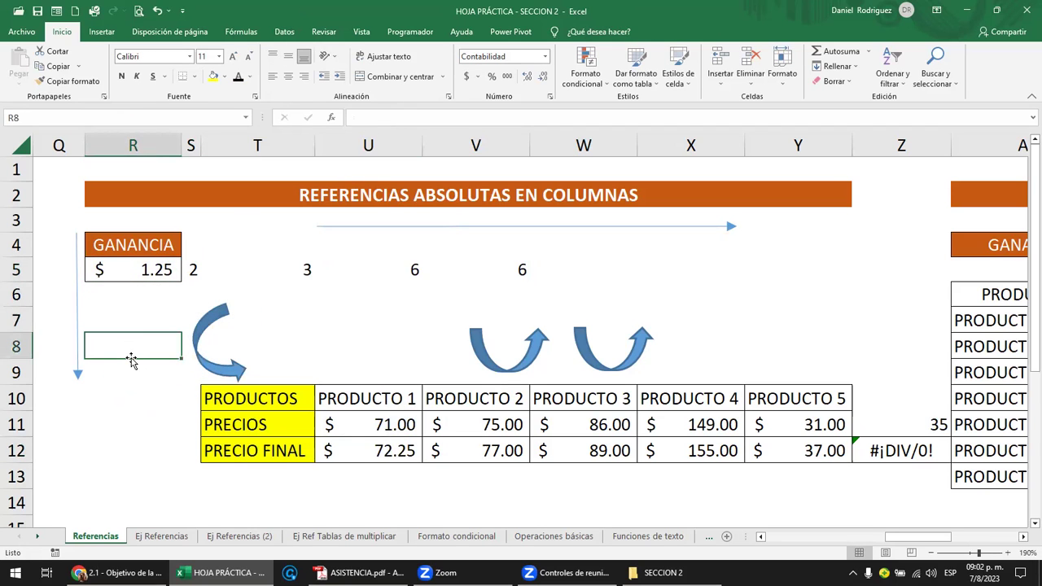
pyautogui.moveTo(187, 336); pyautogui.dragTo(66, 303)
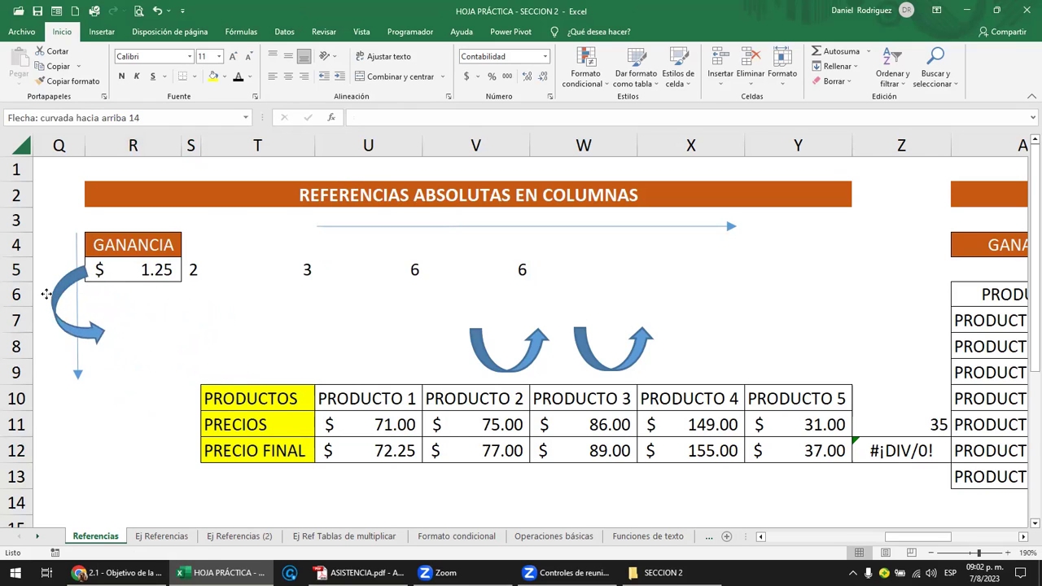
pyautogui.moveTo(65, 302); pyautogui.dragTo(65, 307)
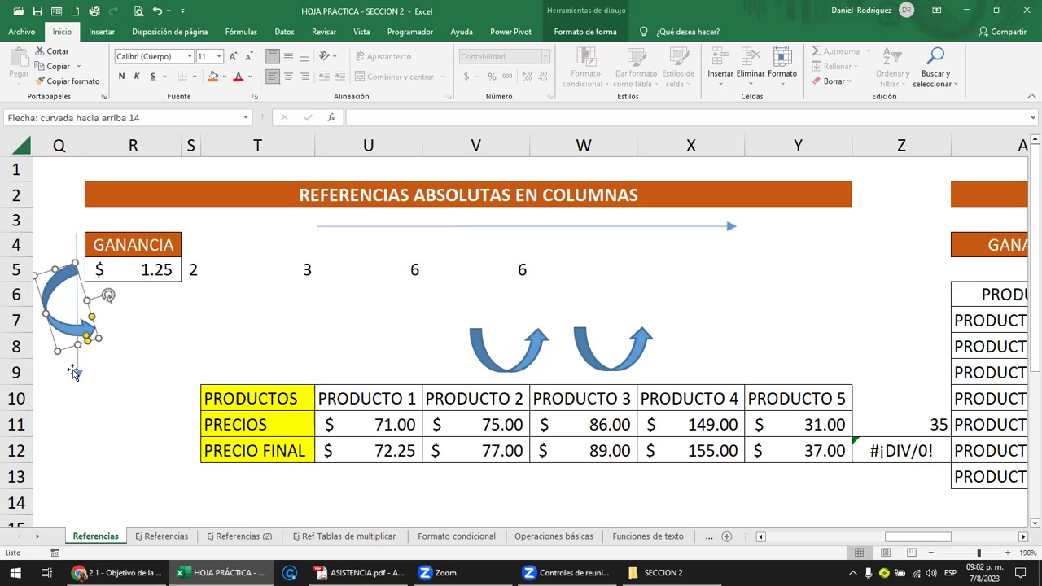
pyautogui.click(163, 353)
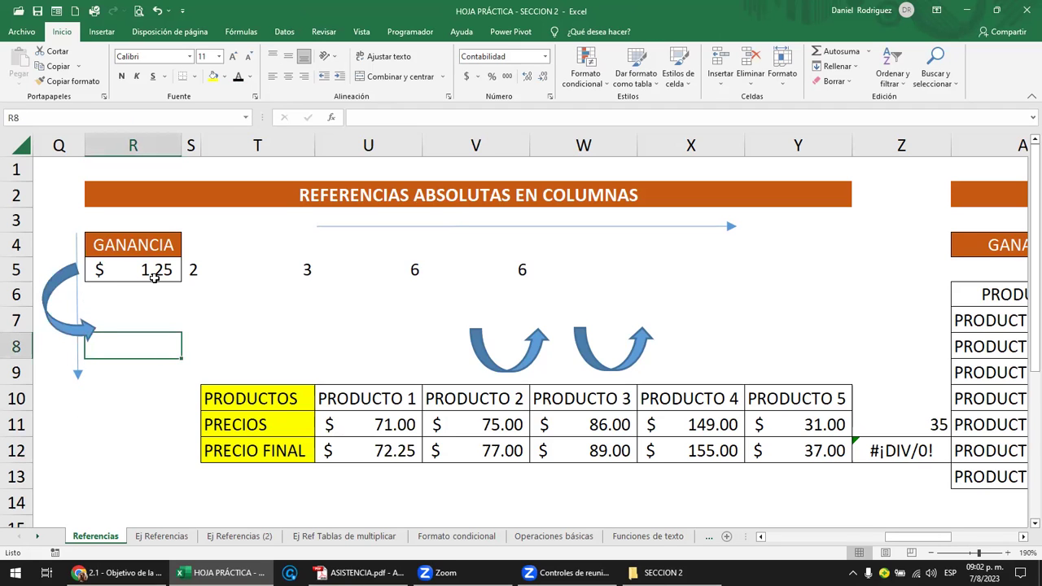
pyautogui.click(404, 424)
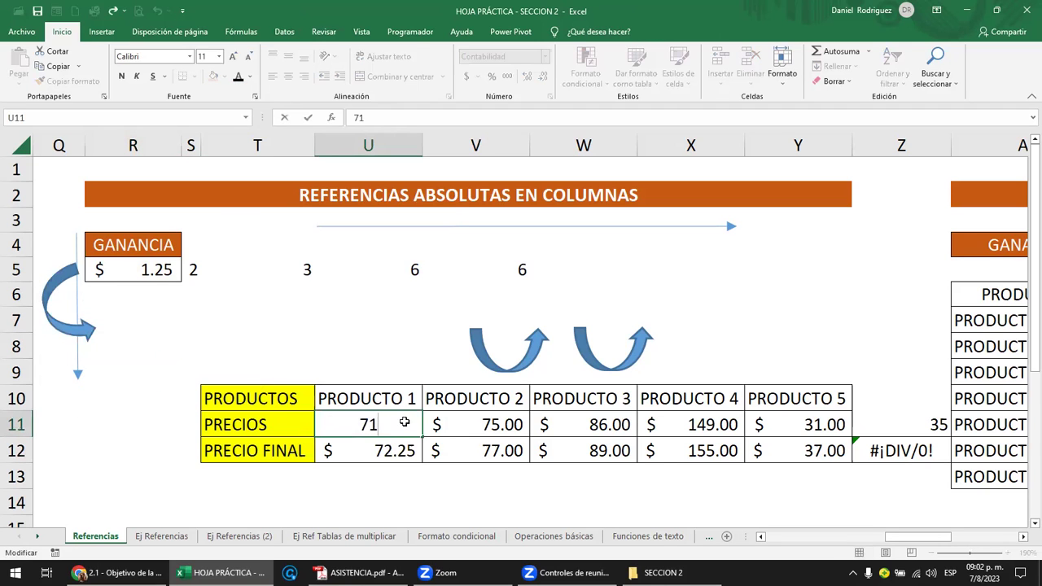
# Change V12's formula to =V11+$S5 so column S is locked, giving $77.00.
pyautogui.doubleClick(480, 452)
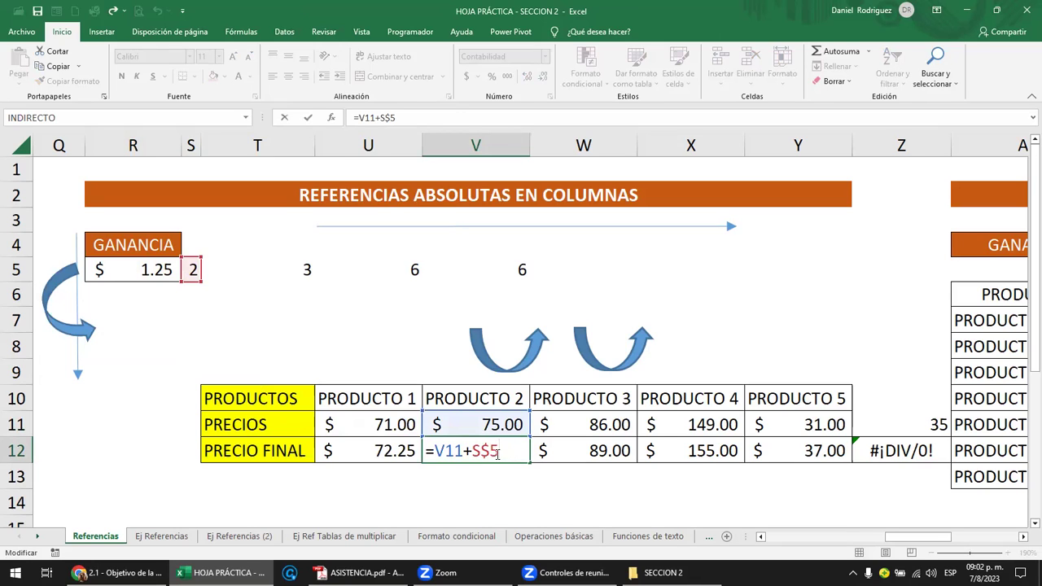
pyautogui.press('Delete')
pyautogui.write('$')
pyautogui.press('BackSpace')
pyautogui.write('$')
pyautogui.press('Return')
pyautogui.press('Up')
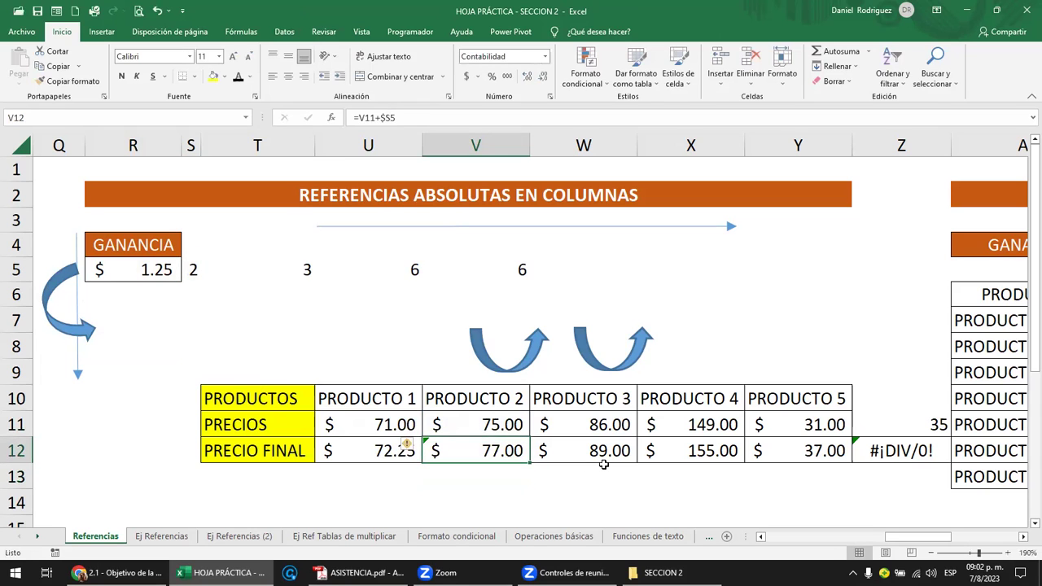
pyautogui.press('F2')
pyautogui.press('F2')
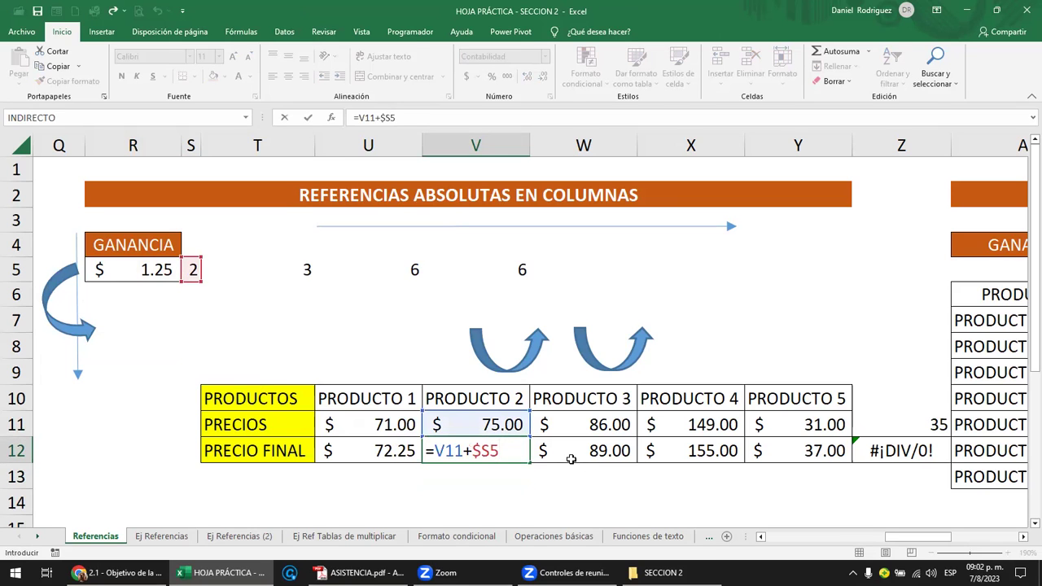
pyautogui.hotkey('ctrl', 'Return')
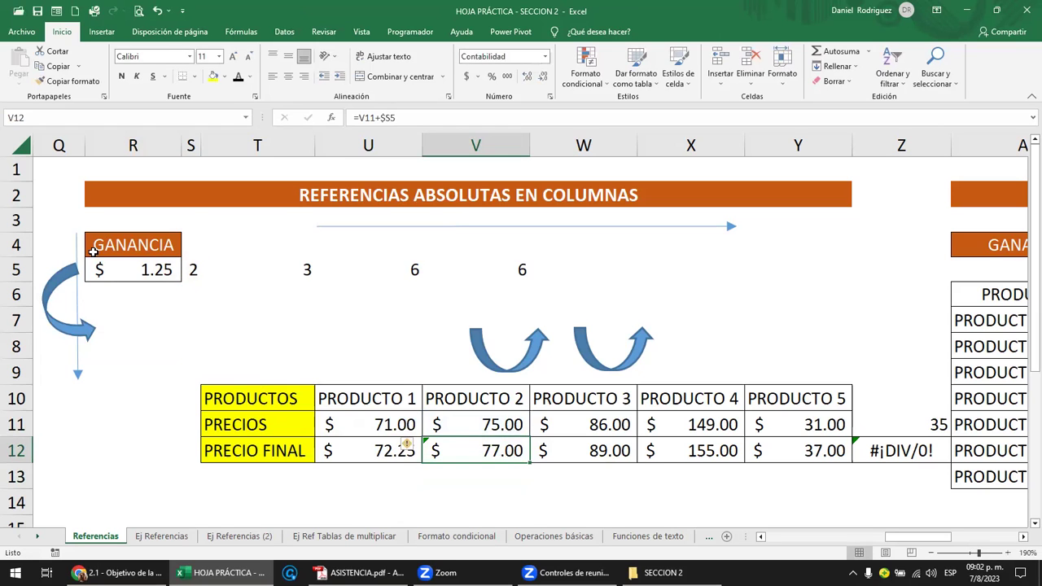
# Compare the references in U12 (=U11+R$5) and V12 (=V11+$S5) against the GANANCIA cells.
pyautogui.click(379, 453)
pyautogui.press('F2')
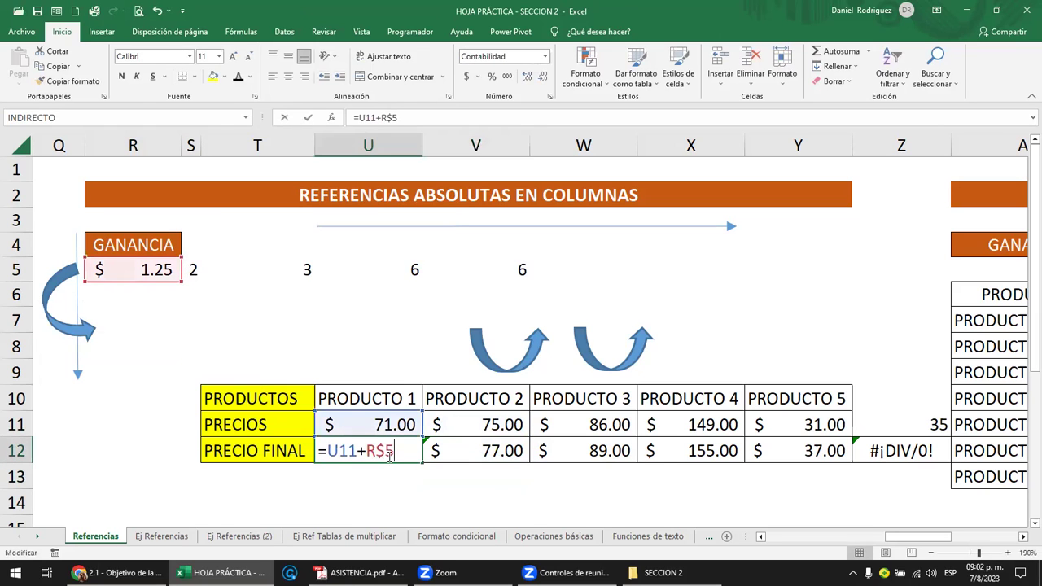
pyautogui.click(380, 452)
pyautogui.hotkey('ctrl', 'Return')
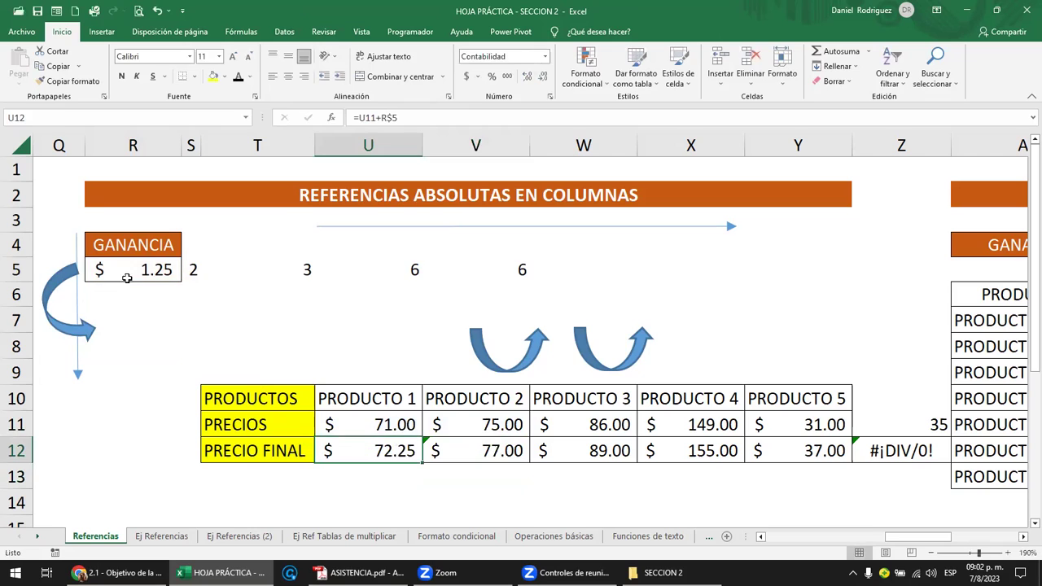
pyautogui.click(130, 272)
pyautogui.click(252, 327)
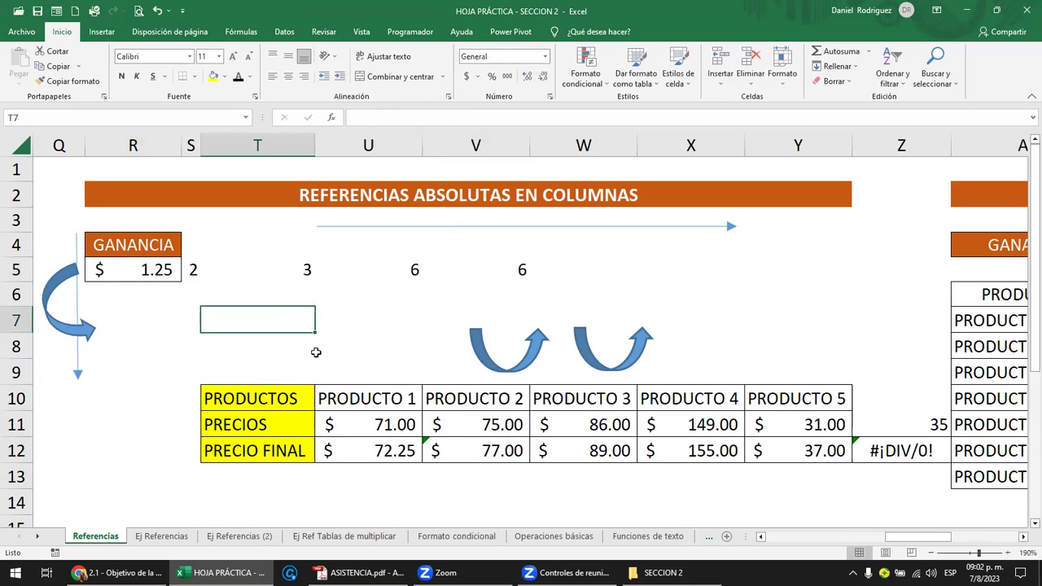
pyautogui.click(477, 450)
pyautogui.click(375, 451)
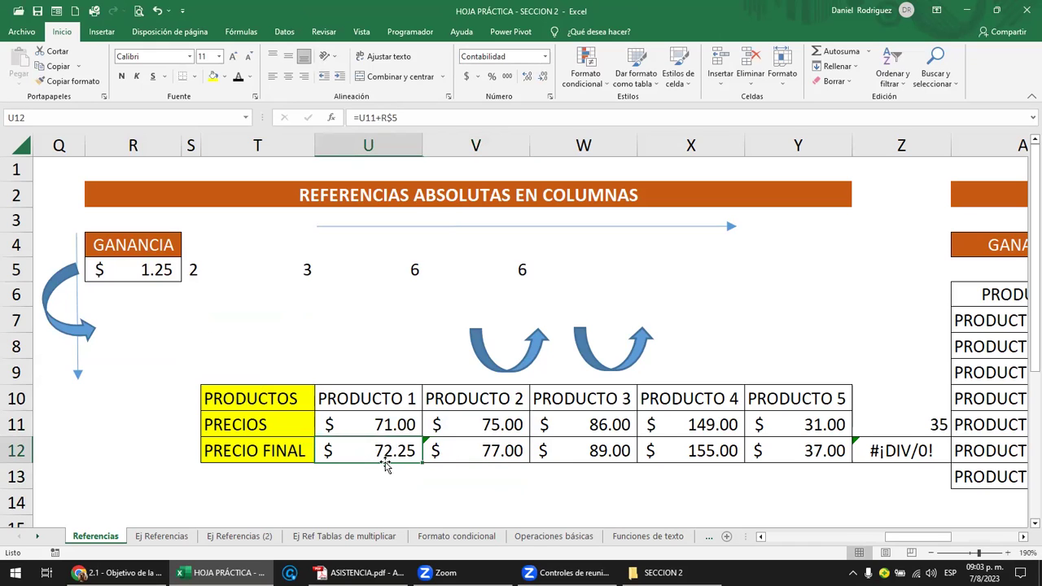
pyautogui.click(459, 454)
pyautogui.doubleClick(461, 454)
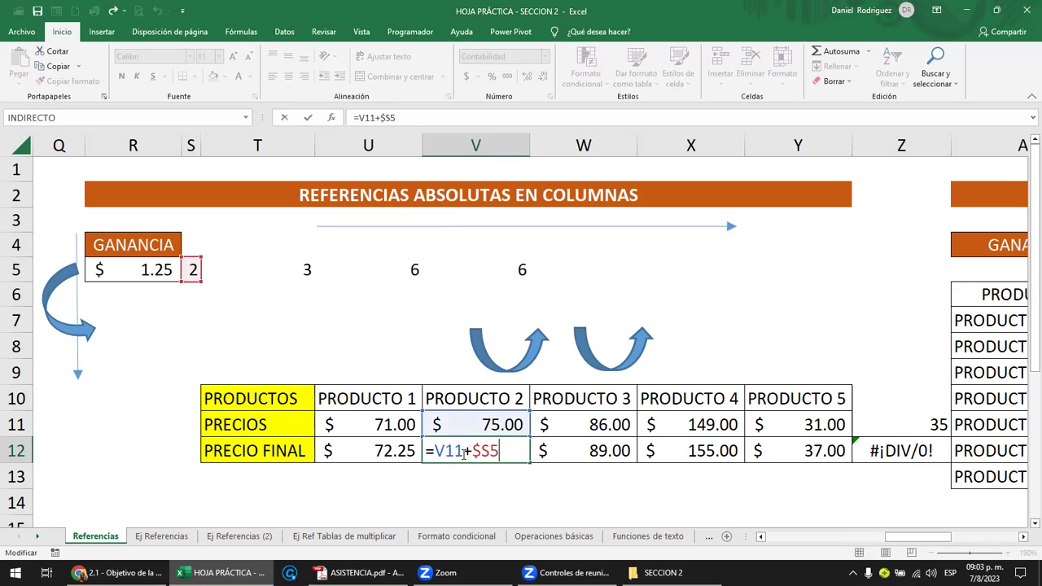
pyautogui.hotkey('ctrl', 'Return')
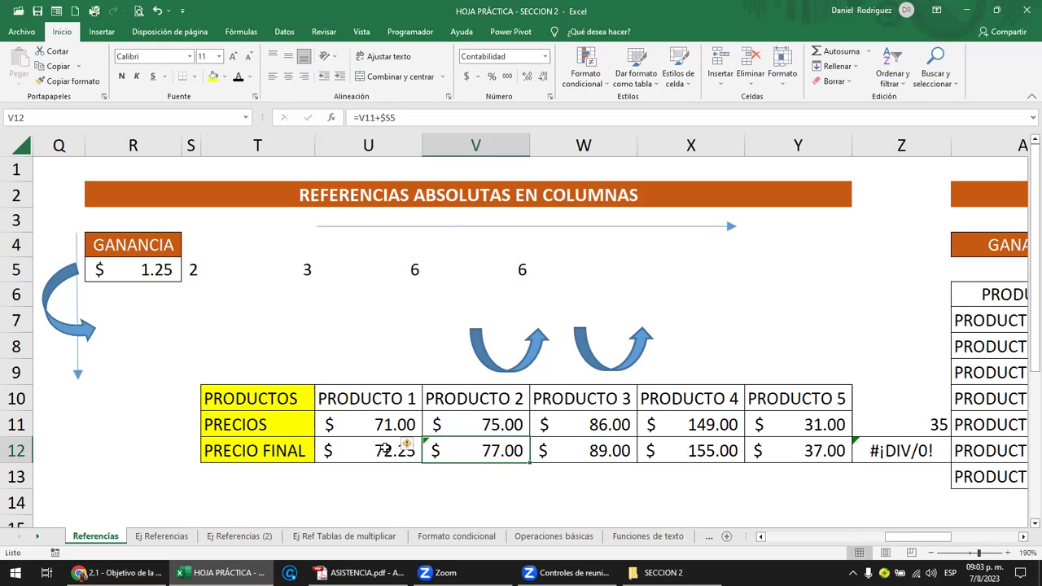
pyautogui.doubleClick(382, 448)
pyautogui.click(456, 450)
pyautogui.doubleClick(460, 450)
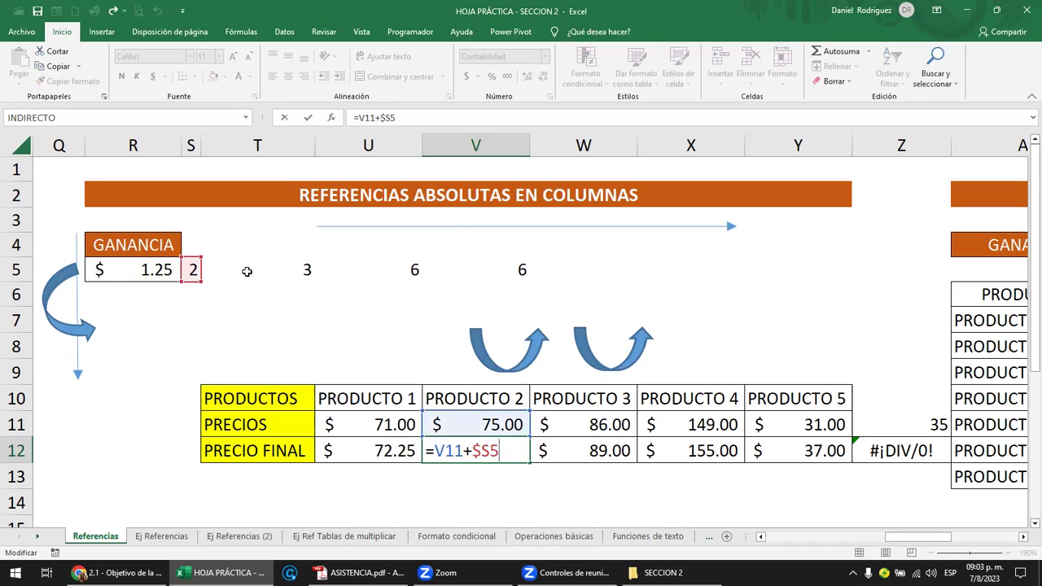
# Leave the formulas and move right across the sheet toward the next exercise.
pyautogui.click(134, 300)
pyautogui.hotkey('shift', 'Down')
pyautogui.hotkey('shift', 'Down')
pyautogui.hotkey('shift', 'Down')
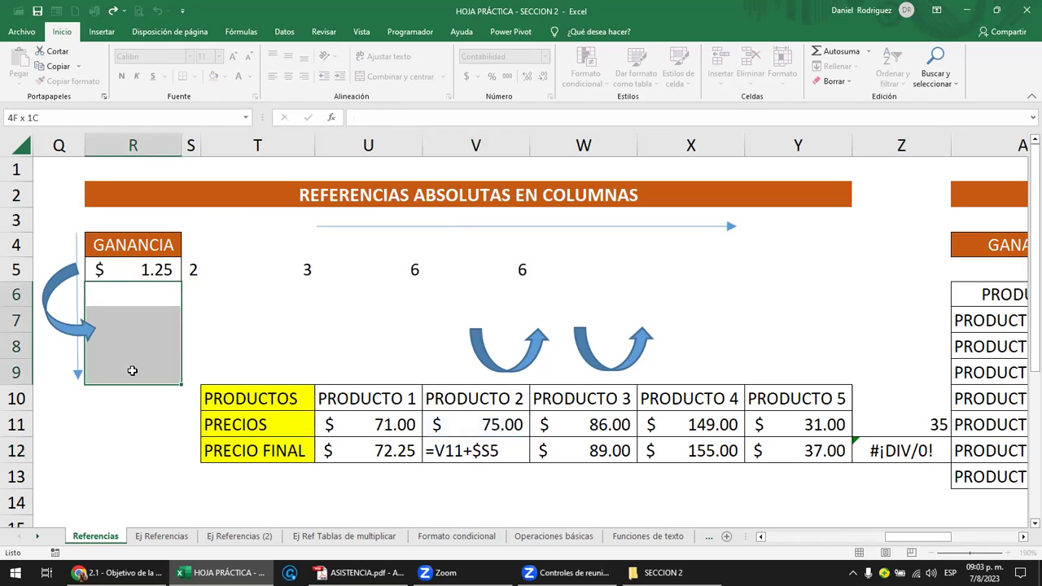
pyautogui.click(249, 321)
pyautogui.press('Right')
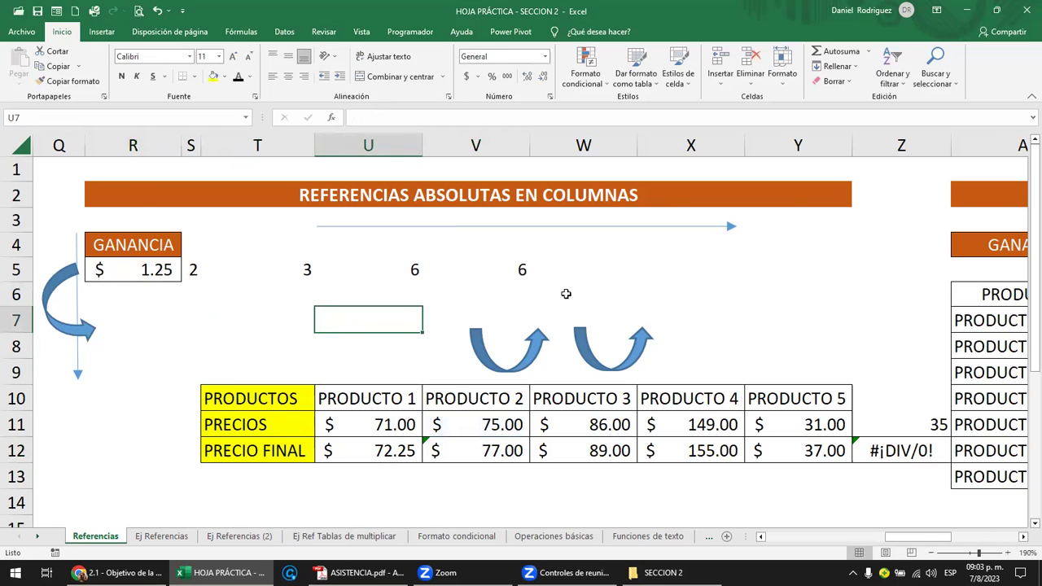
pyautogui.press('Right')
pyautogui.press('Right')
pyautogui.press('Right')
pyautogui.press('Right')
pyautogui.press('Right')
pyautogui.press('Right')
pyautogui.press('Right')
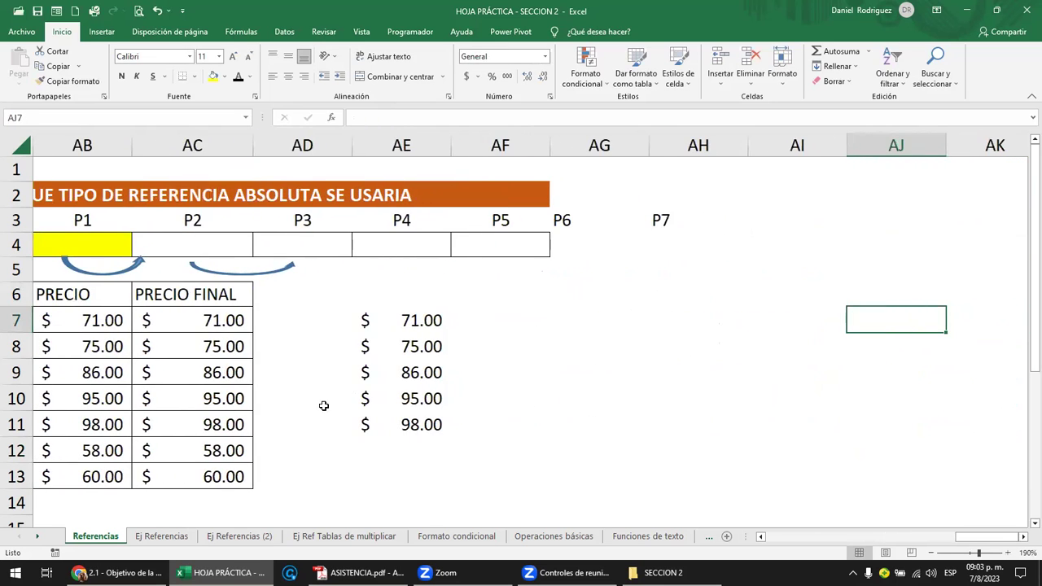
# On Ej Referencias, relate the D5 deduction and base salary to the ISSS, Renta and AFP rates in J4:J6.
pyautogui.click(162, 537)
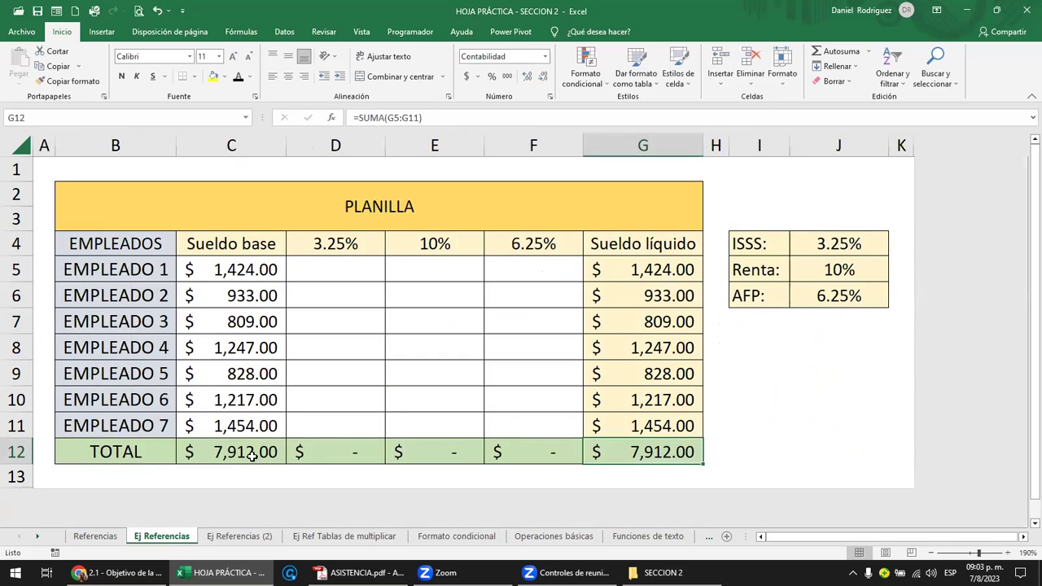
pyautogui.click(324, 271)
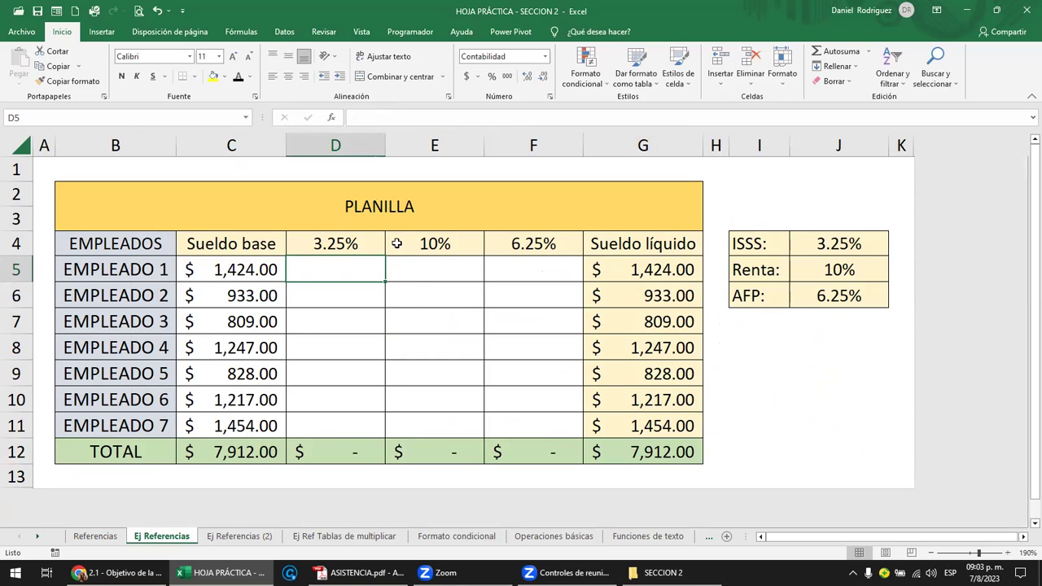
pyautogui.click(336, 214)
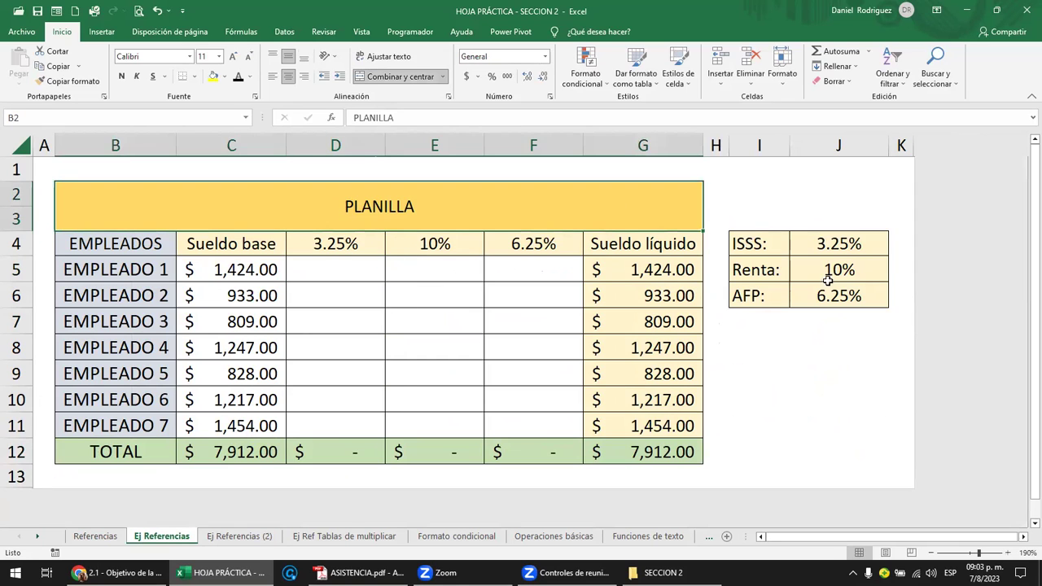
pyautogui.moveTo(826, 244); pyautogui.dragTo(834, 289)
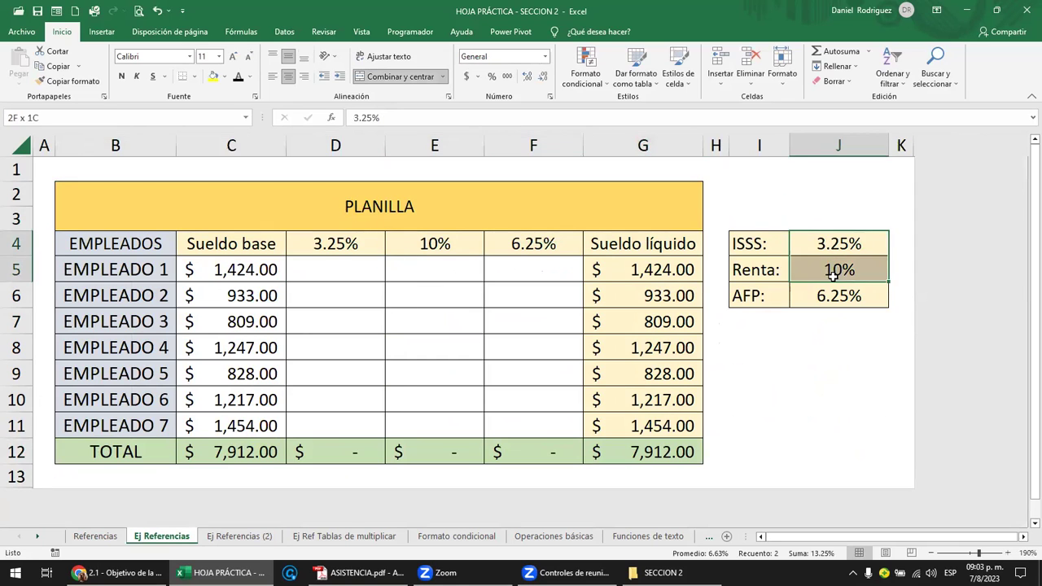
pyautogui.click(310, 265)
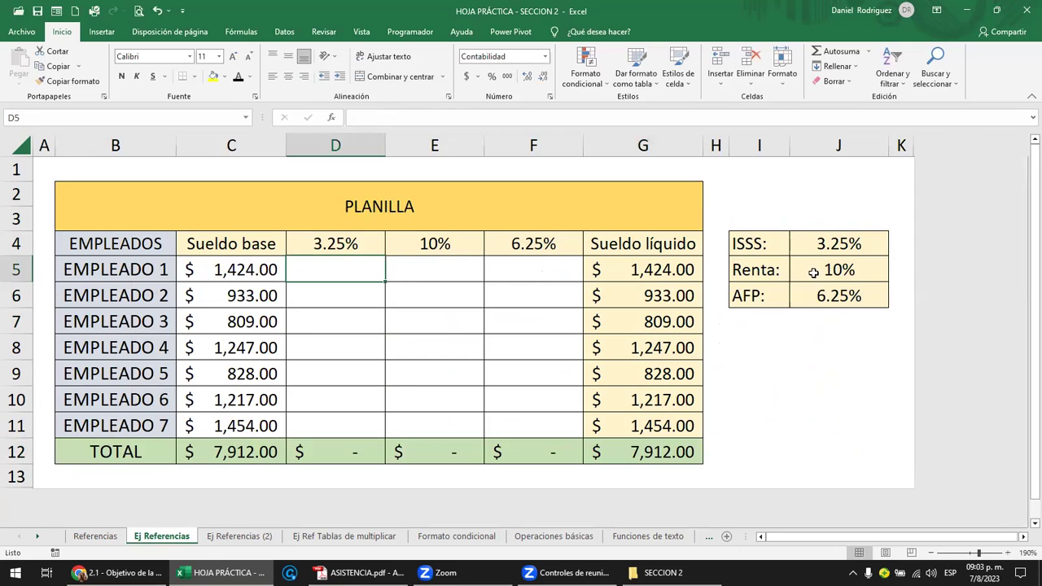
pyautogui.moveTo(847, 243); pyautogui.dragTo(852, 291)
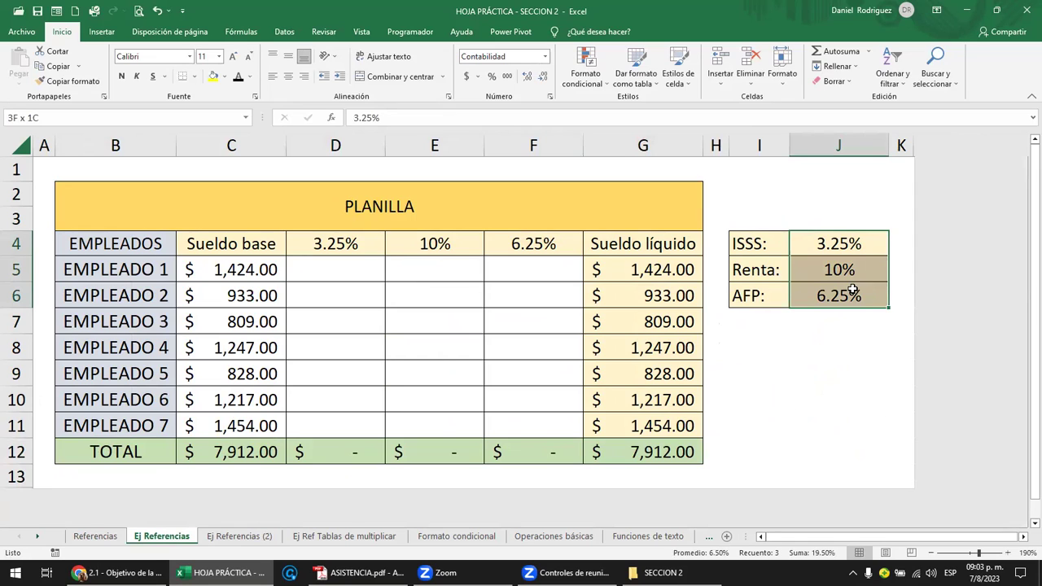
pyautogui.click(327, 274)
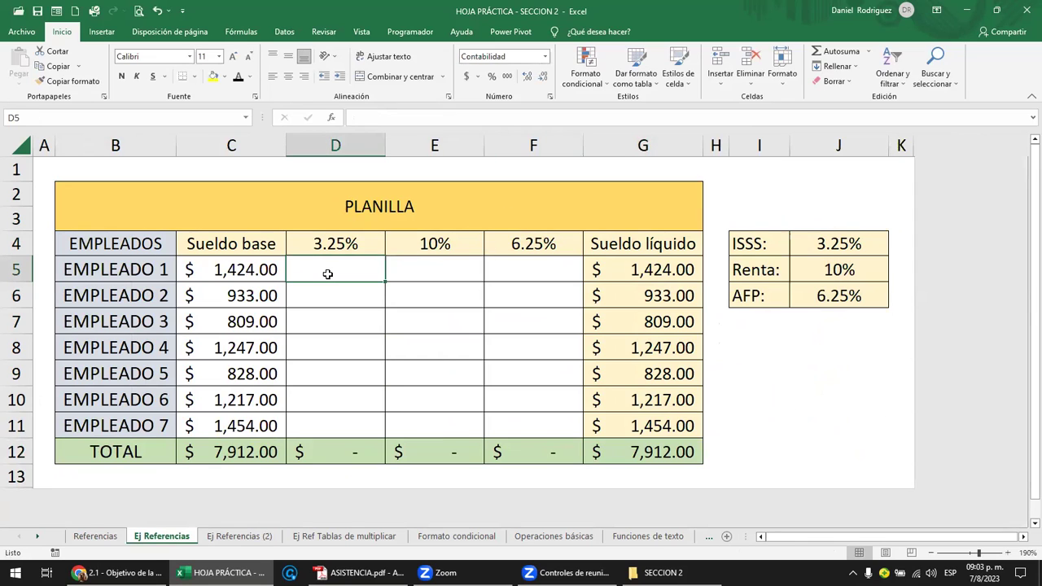
pyautogui.click(236, 269)
pyautogui.moveTo(830, 242); pyautogui.dragTo(841, 292)
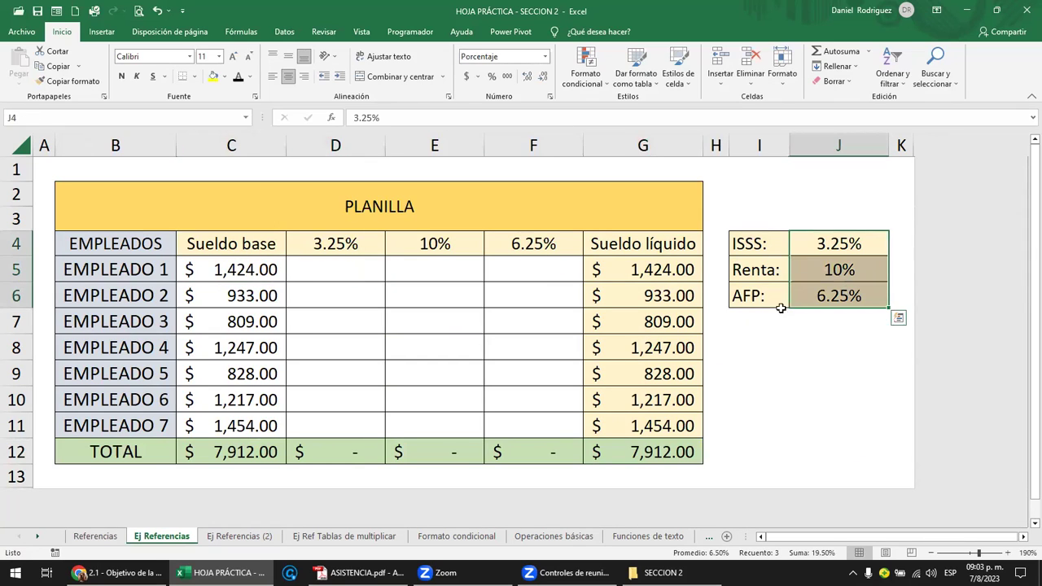
# Review the ISSS and RENTA headers and rates J4:J6 on Ej Referencias (2), then open Ej Ref Tablas de multiplicar.
pyautogui.click(239, 537)
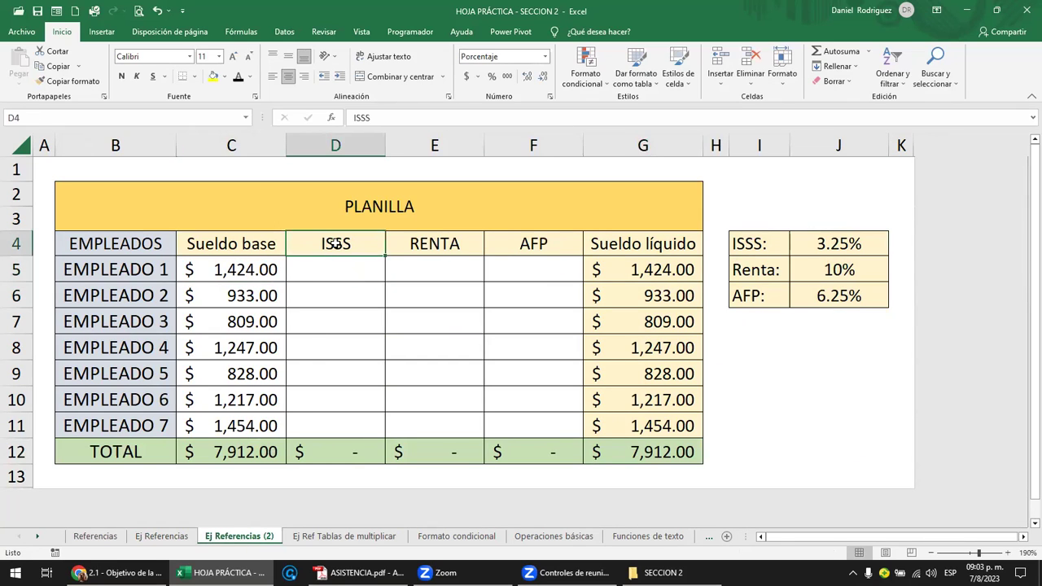
pyautogui.click(437, 238)
pyautogui.click(325, 243)
pyautogui.click(396, 242)
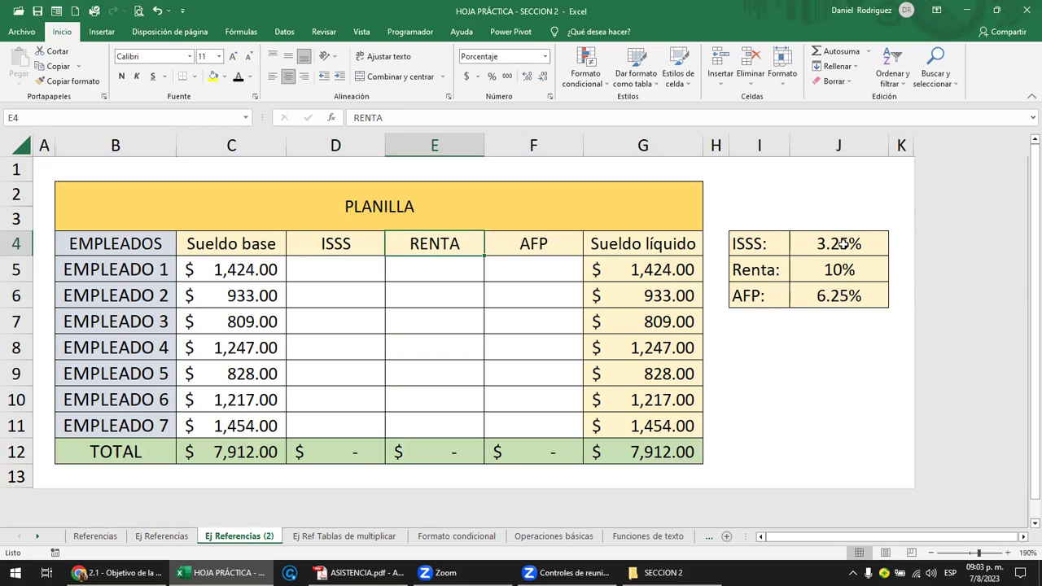
pyautogui.moveTo(843, 243); pyautogui.dragTo(849, 298)
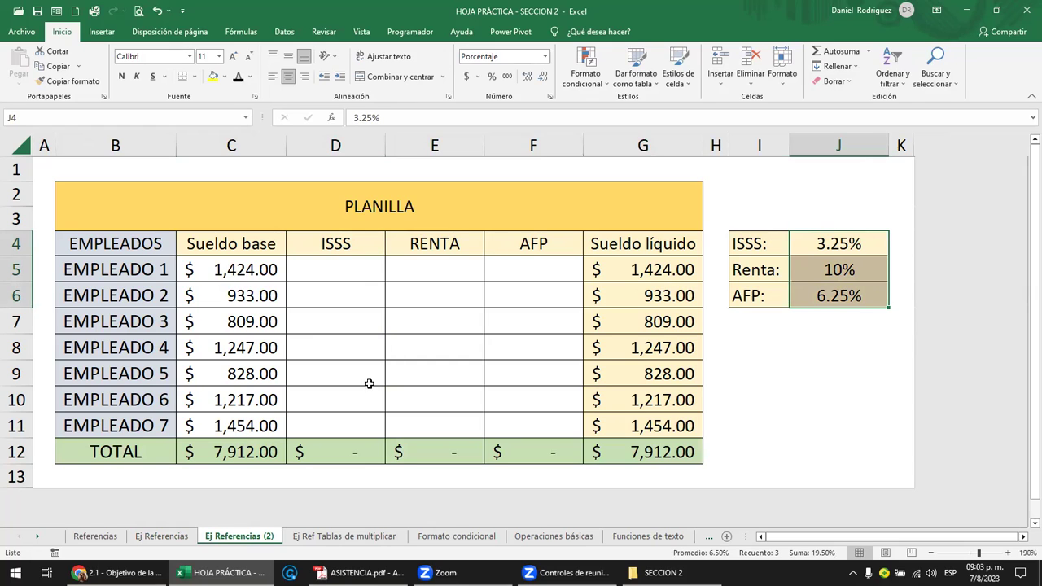
pyautogui.click(348, 534)
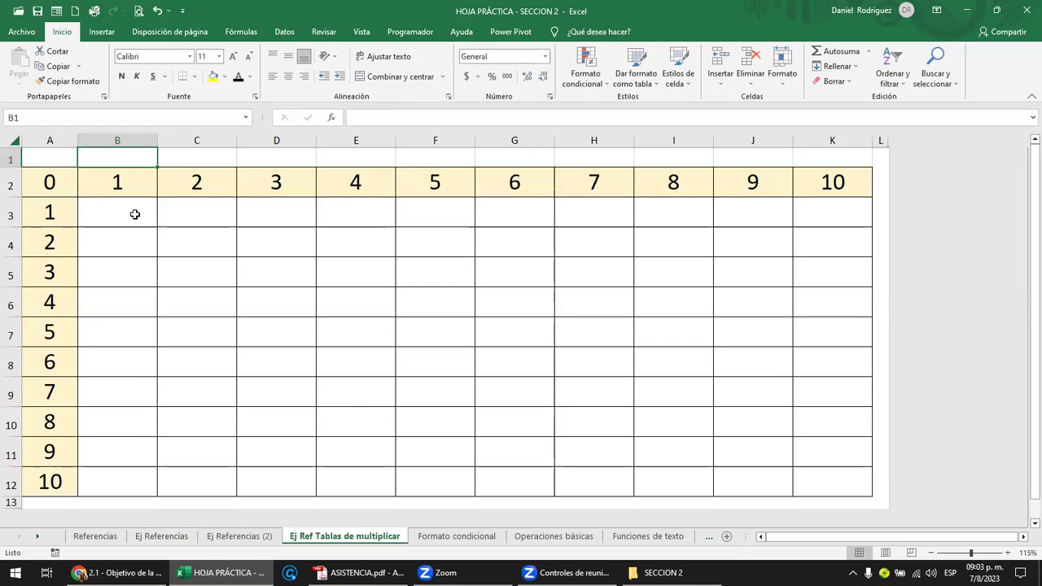
# Inspect the multiplication grid's row factors in column A, column factors in row 2, and first product cell B3.
pyautogui.click(135, 214)
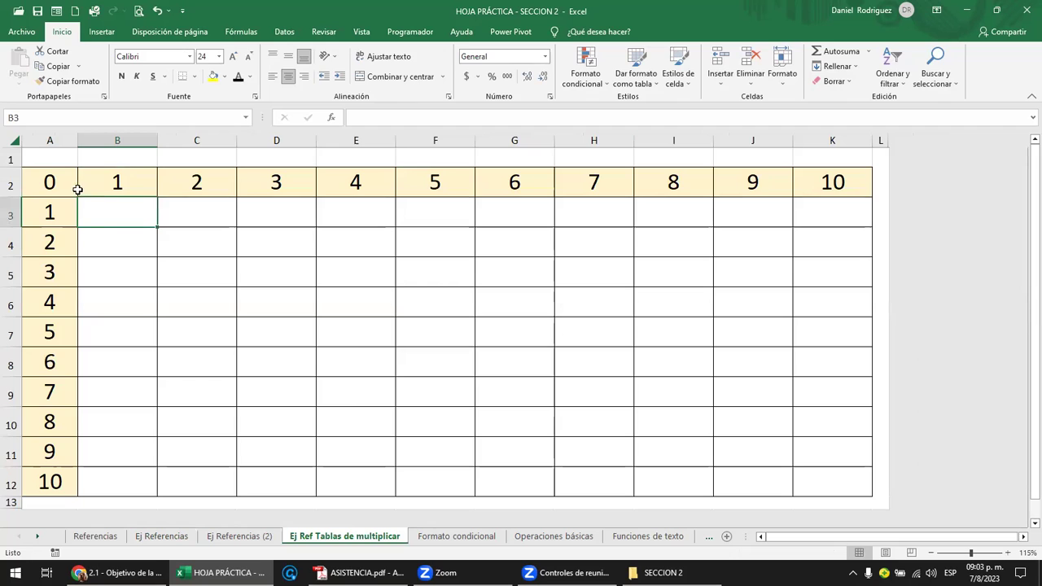
pyautogui.click(60, 214)
pyautogui.click(109, 185)
pyautogui.click(51, 214)
pyautogui.click(203, 192)
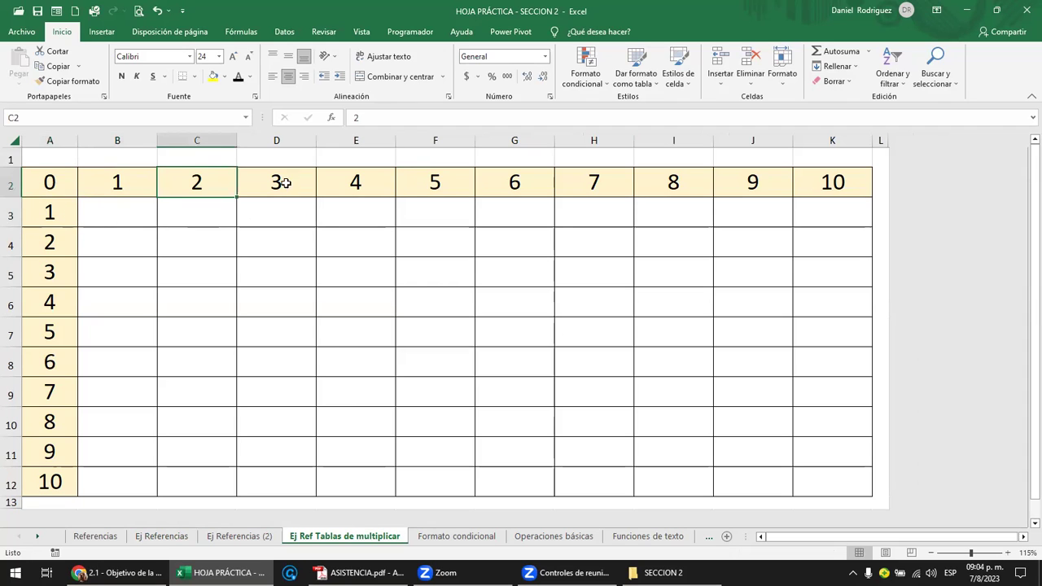
pyautogui.click(49, 214)
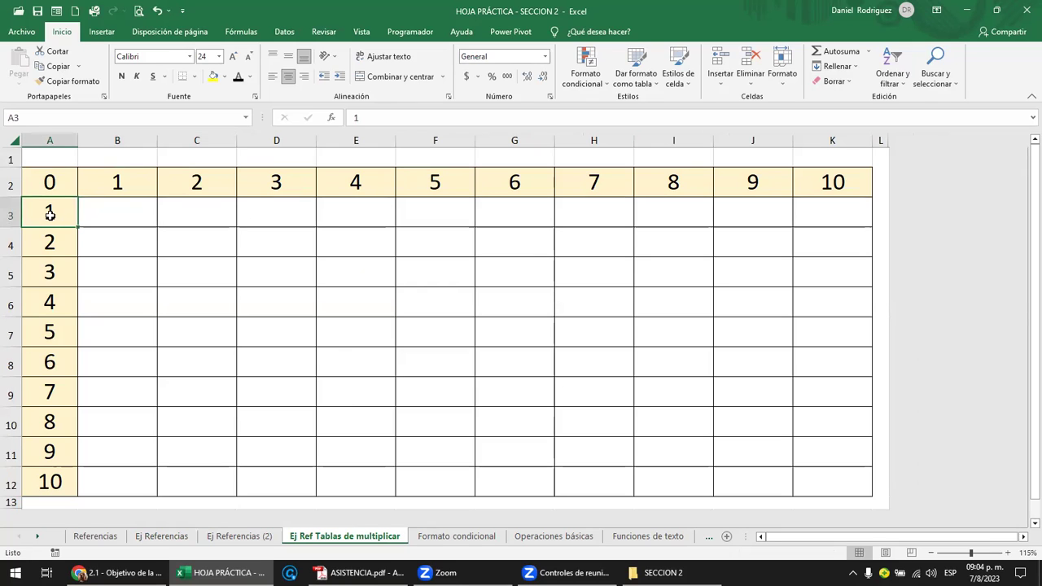
pyautogui.click(53, 141)
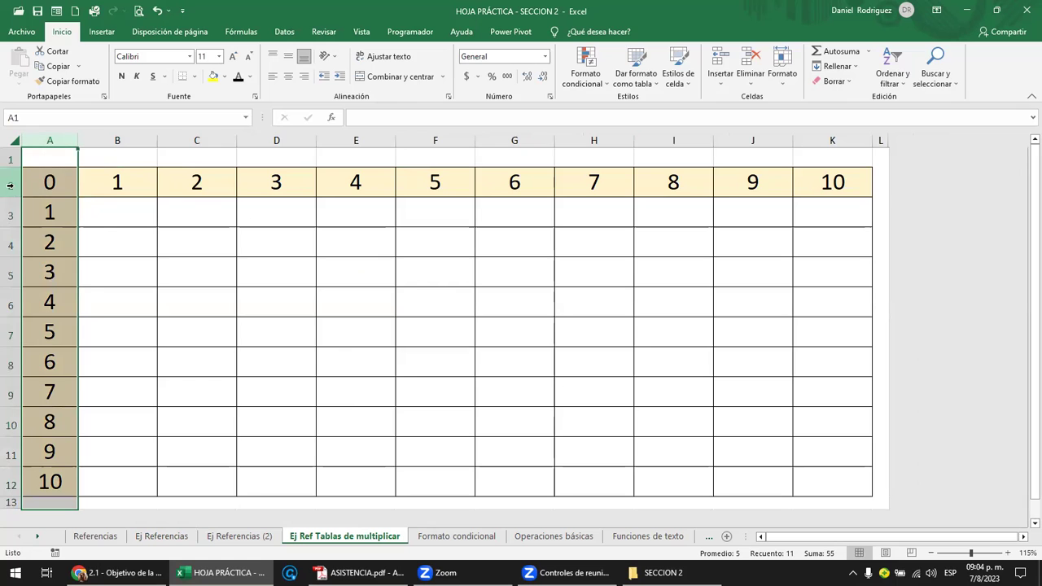
pyautogui.click(10, 185)
pyautogui.click(100, 208)
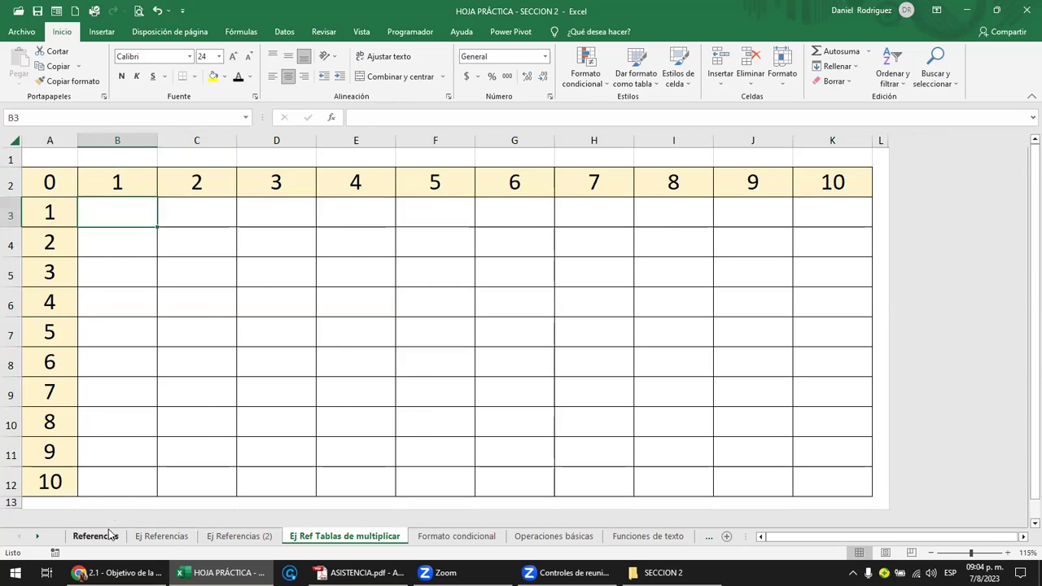
# Return to the Referencias sheet, then bring up the browser course page showing A7 versus $A$7.
pyautogui.click(95, 535)
pyautogui.click(343, 351)
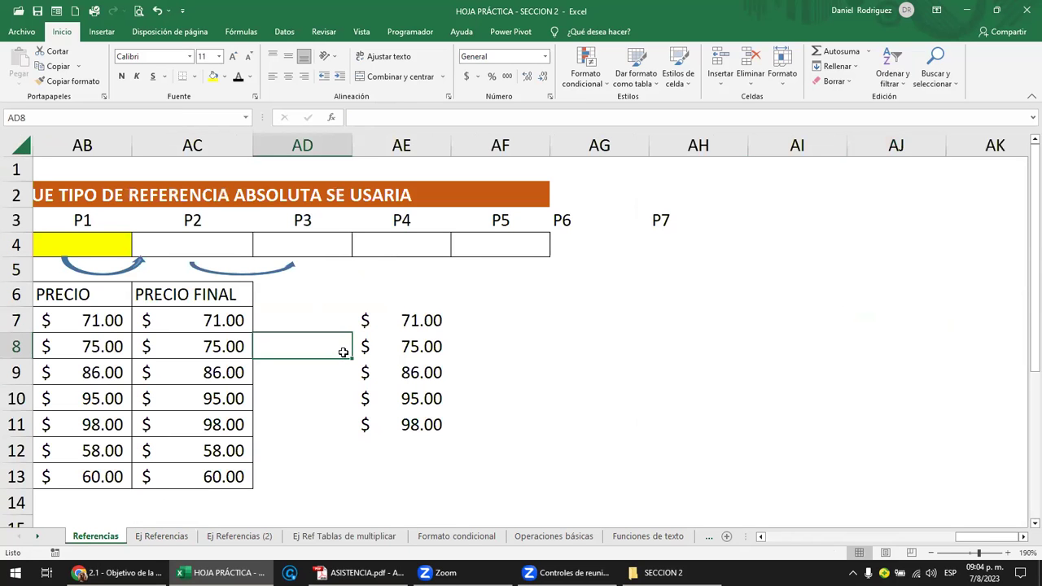
pyautogui.press('Left')
pyautogui.press('Home')
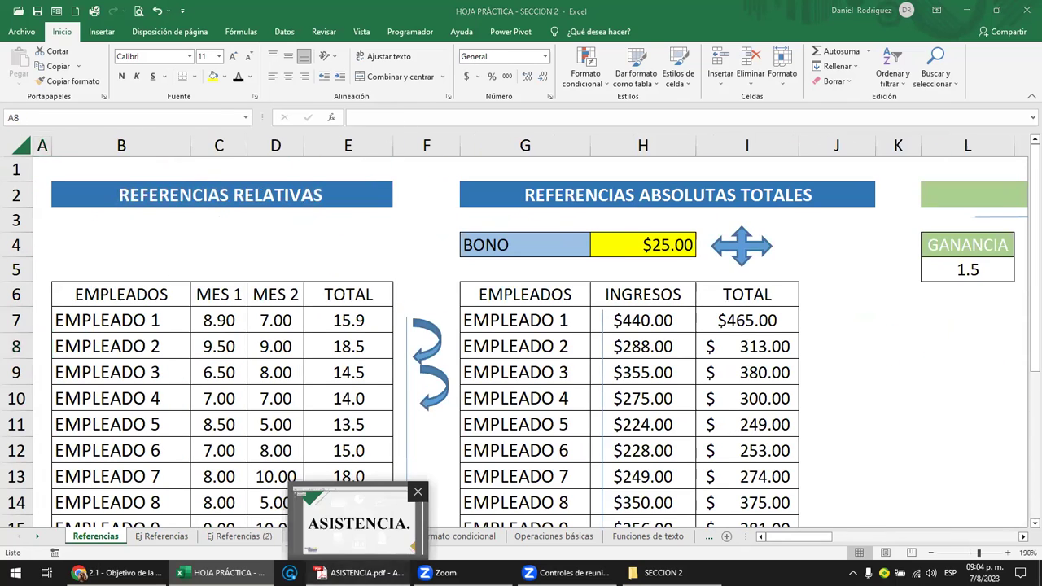
pyautogui.click(362, 572)
pyautogui.click(219, 572)
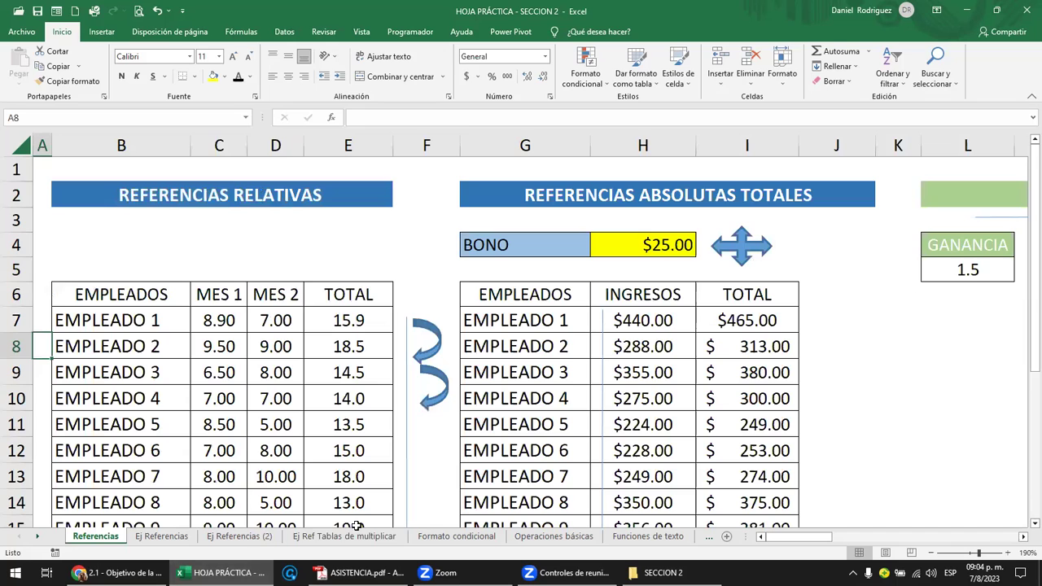
pyautogui.click(118, 572)
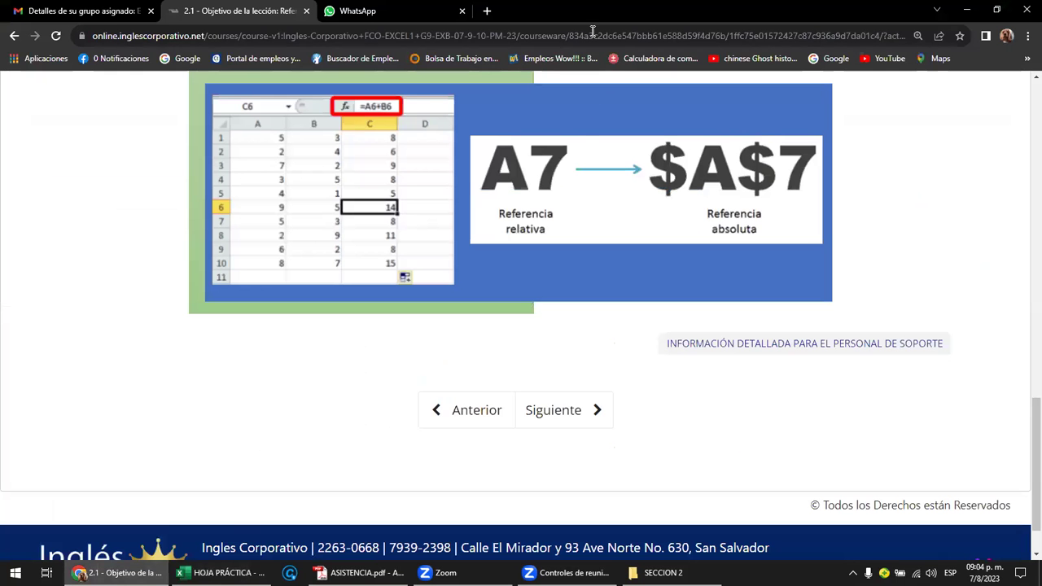